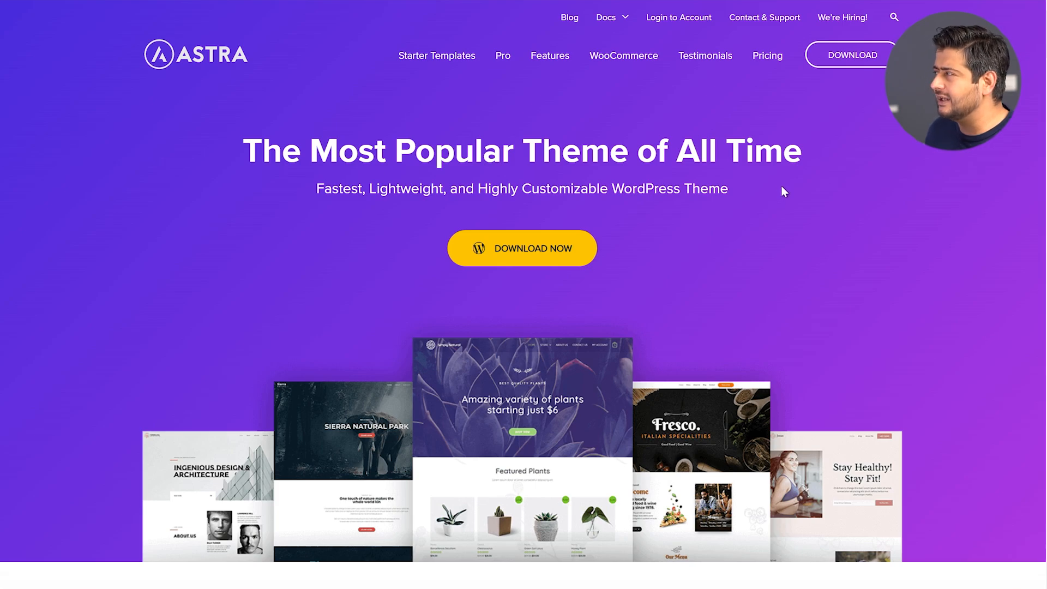
Scroll down through the Astra website page
scroll(785, 180, down, 2)
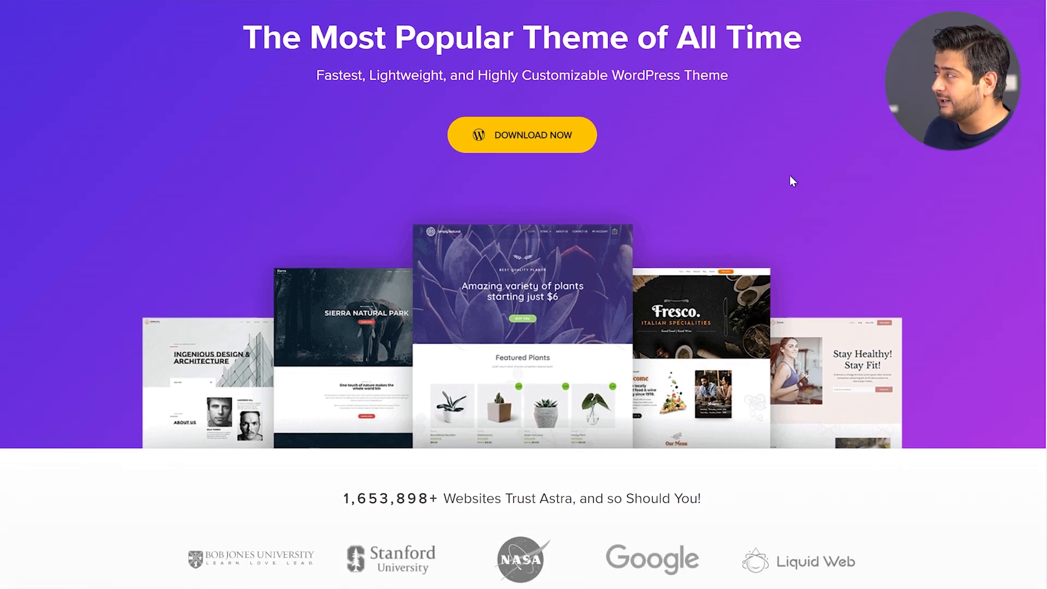
scroll(793, 180, down, 2)
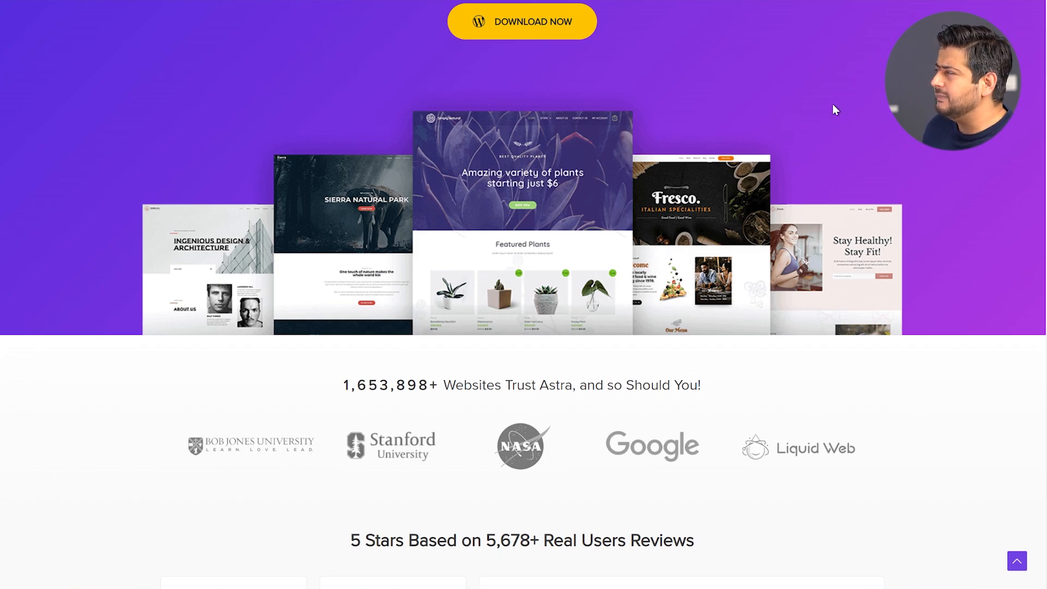
scroll(830, 106, down, 2)
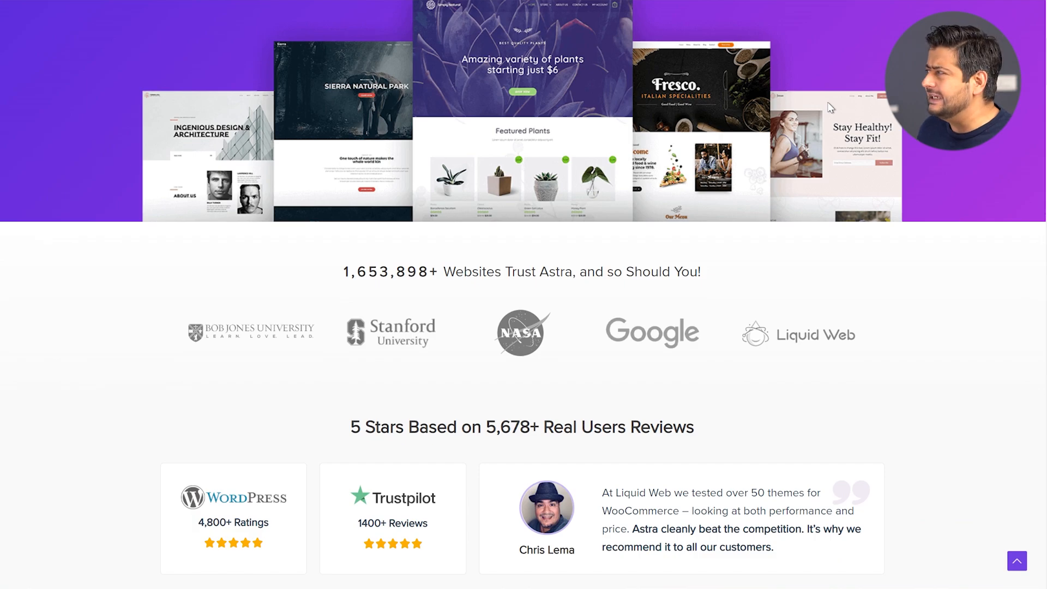
scroll(830, 106, down, 2)
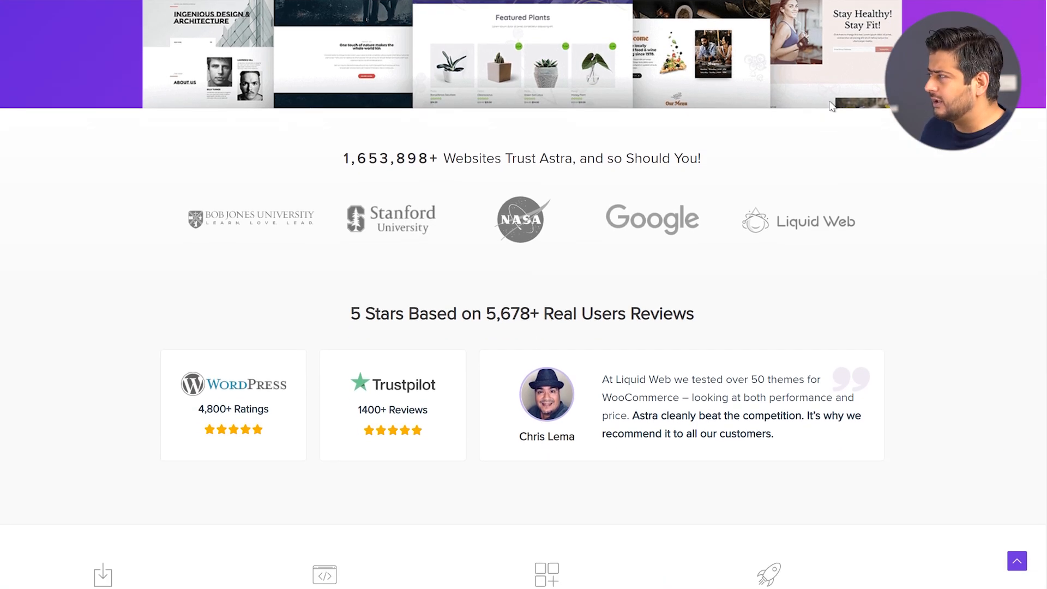
scroll(824, 101, down, 2)
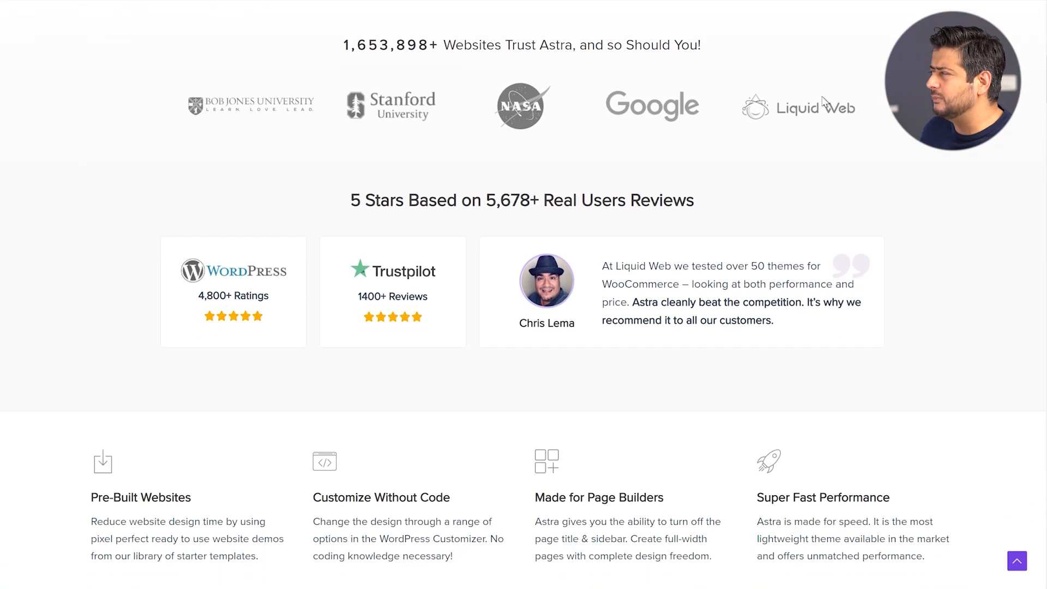
scroll(812, 95, down, 2)
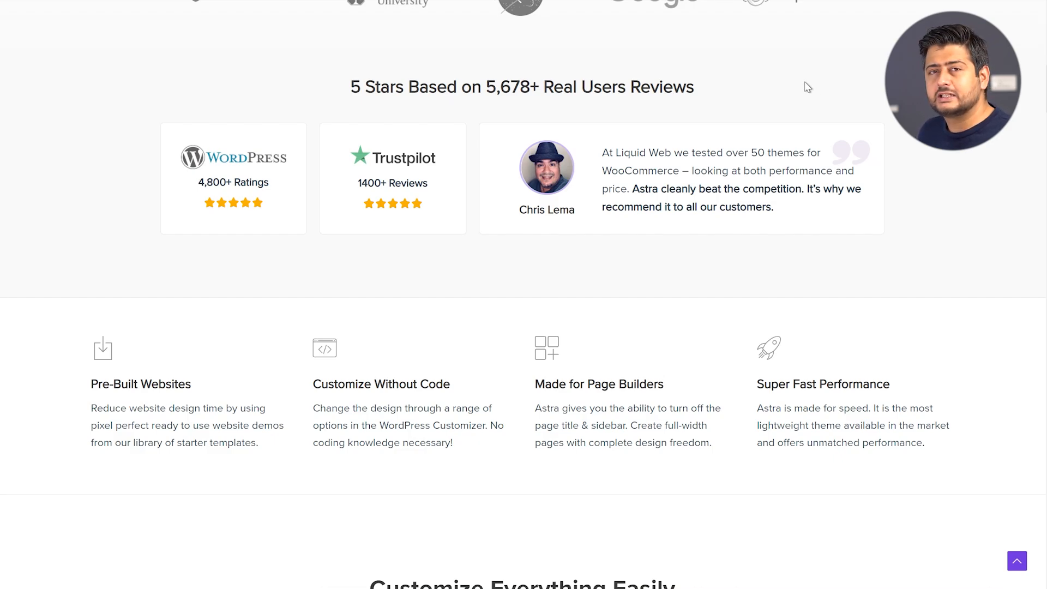
scroll(808, 88, down, 2)
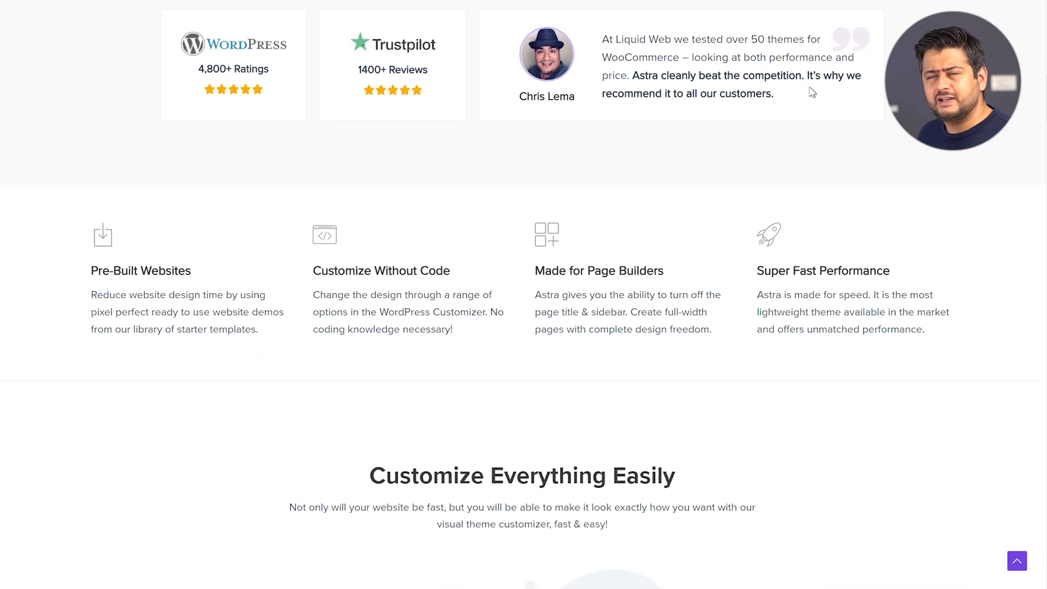
scroll(813, 92, down, 2)
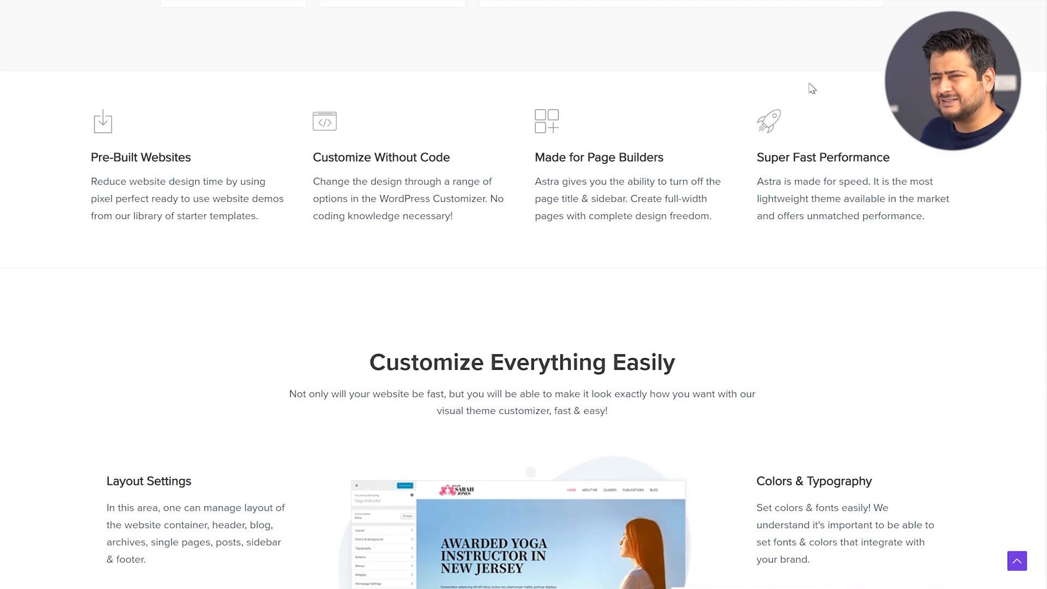
scroll(812, 87, down, 2)
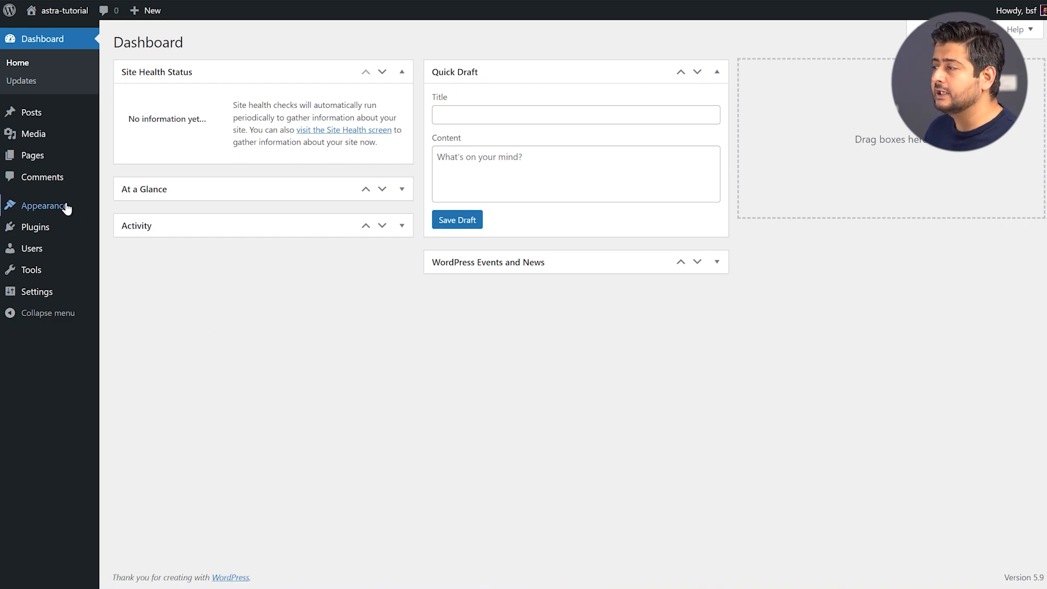
Go from Appearance > Themes to the Add Themes page to browse new themes
mouse_move(65, 206)
click(148, 213)
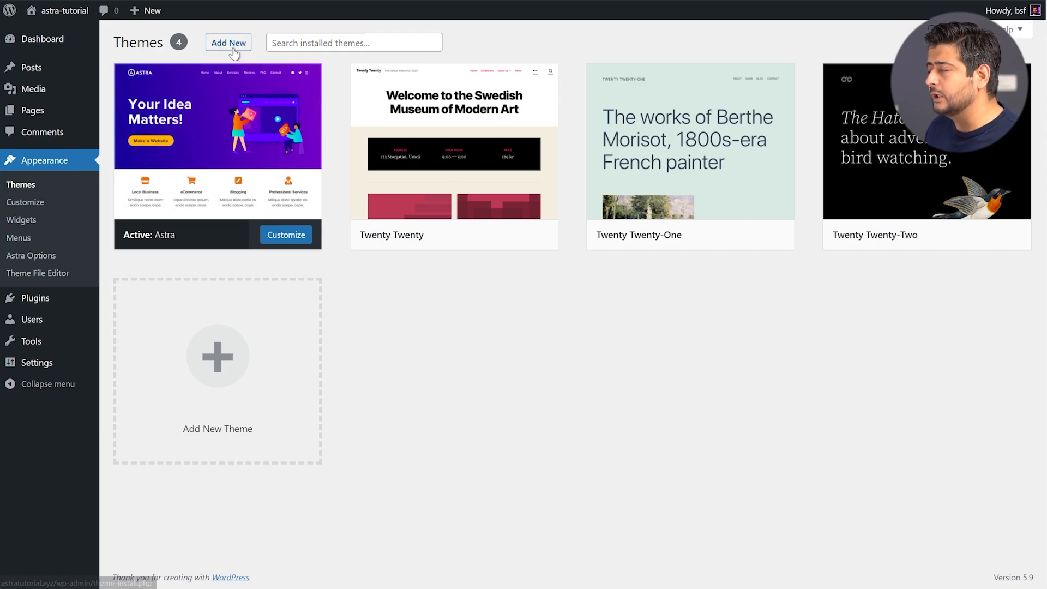
click(231, 46)
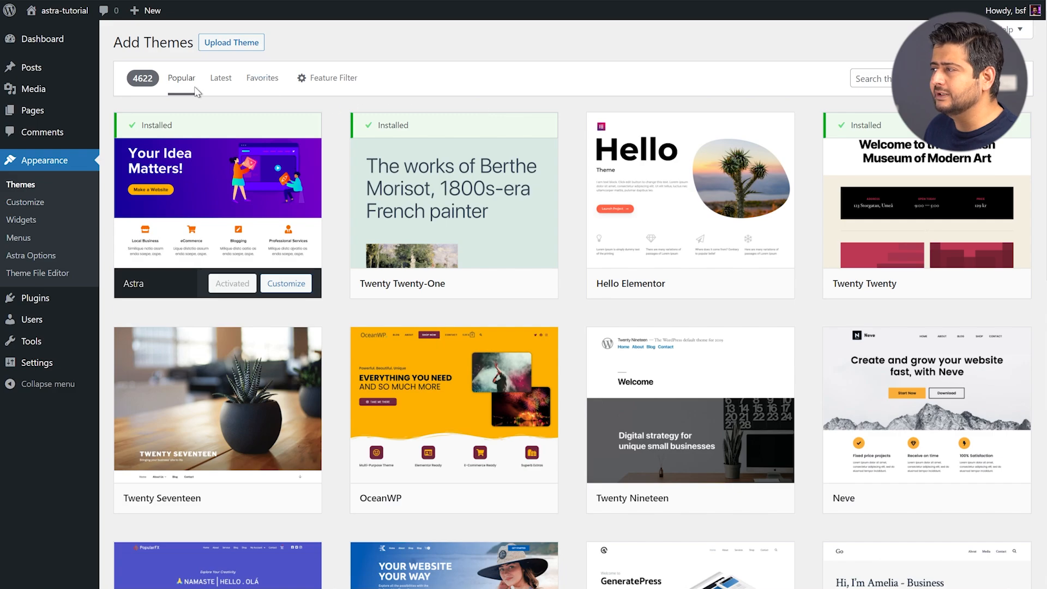
mouse_move(502, 219)
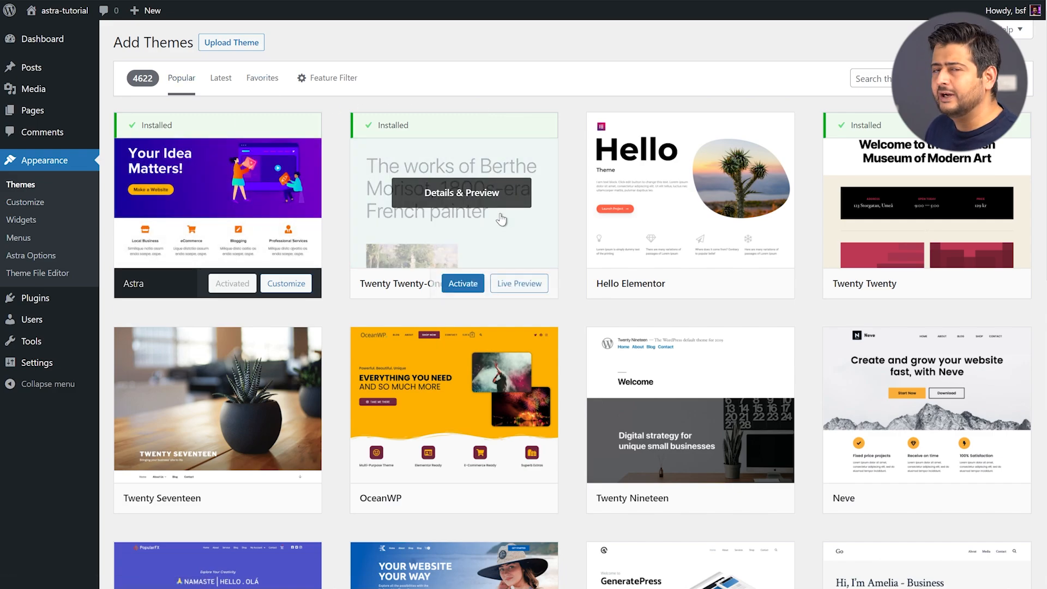
mouse_move(896, 196)
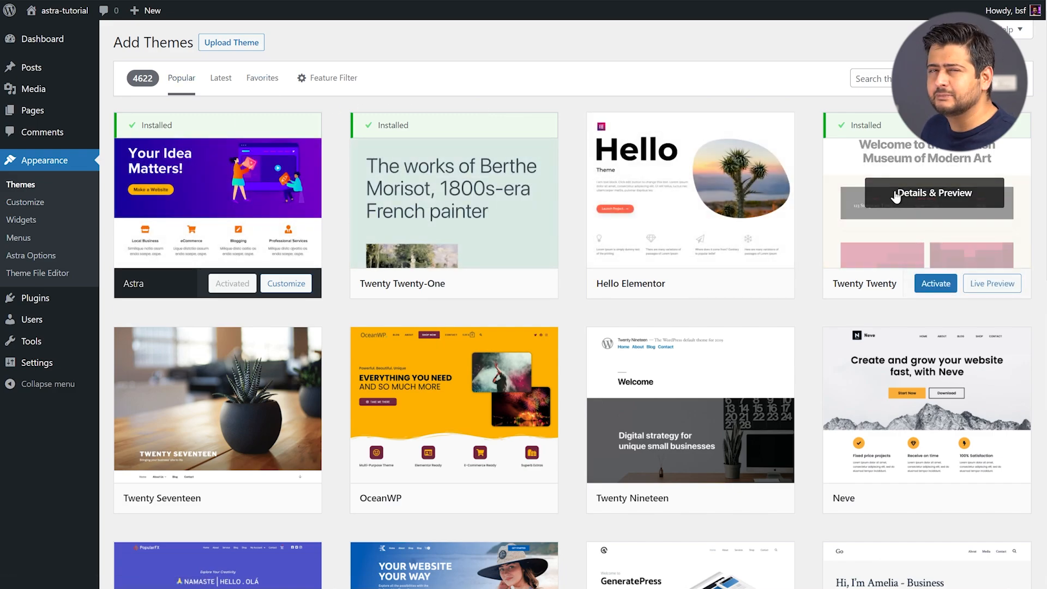
mouse_move(233, 226)
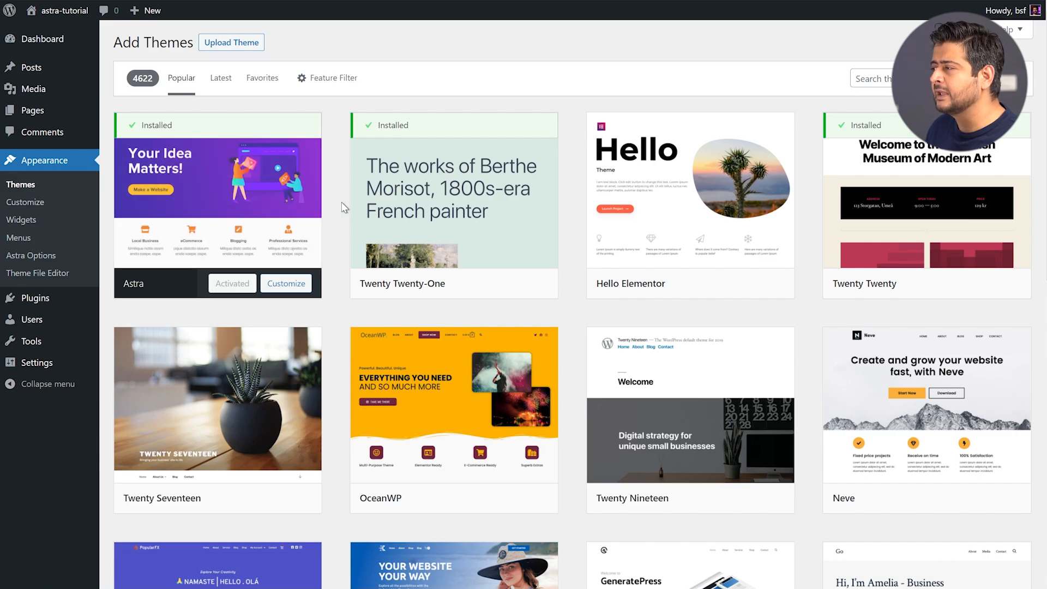
mouse_move(352, 206)
mouse_move(737, 294)
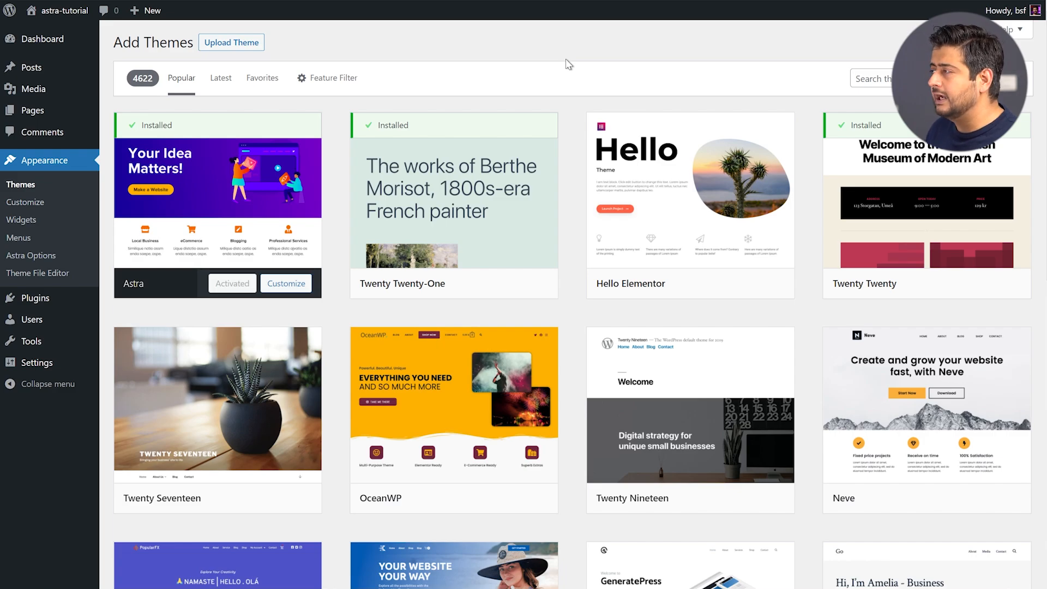
Show the theme zip upload panel, glance at the Astra site, then return to the Dashboard
click(243, 44)
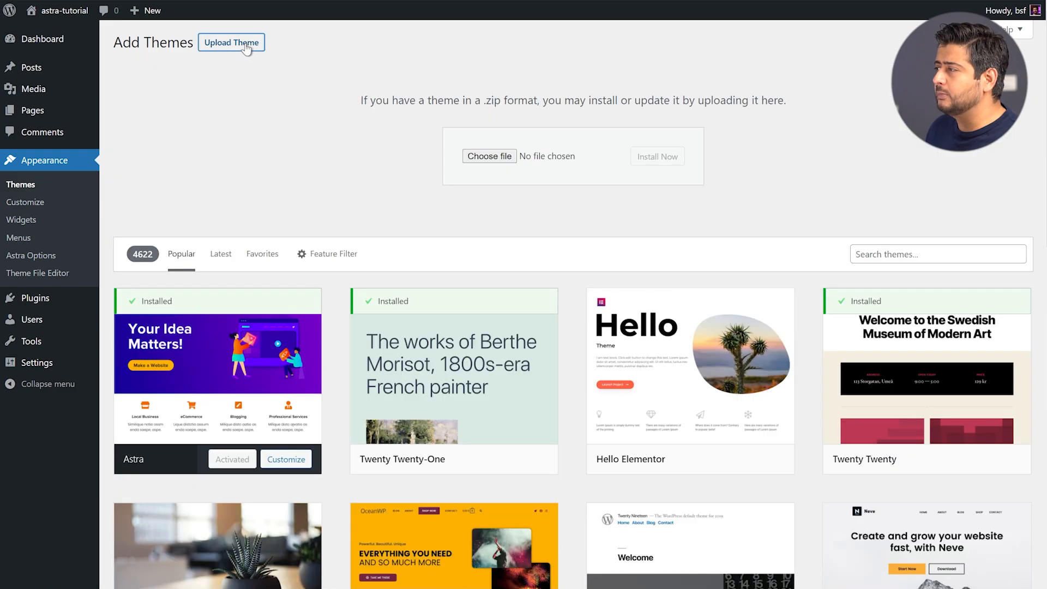
mouse_move(271, 304)
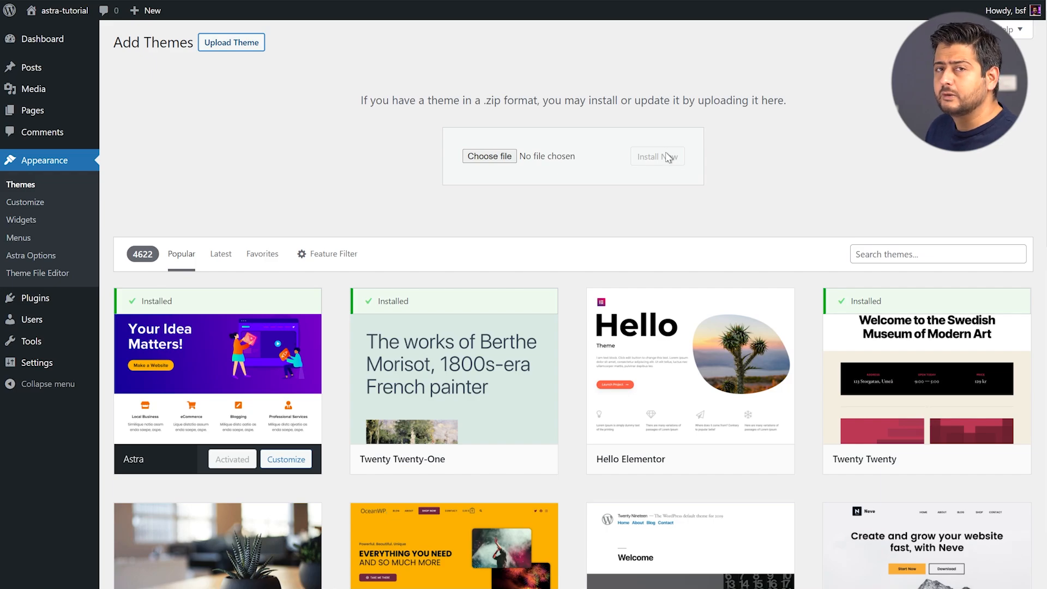
click(611, 0)
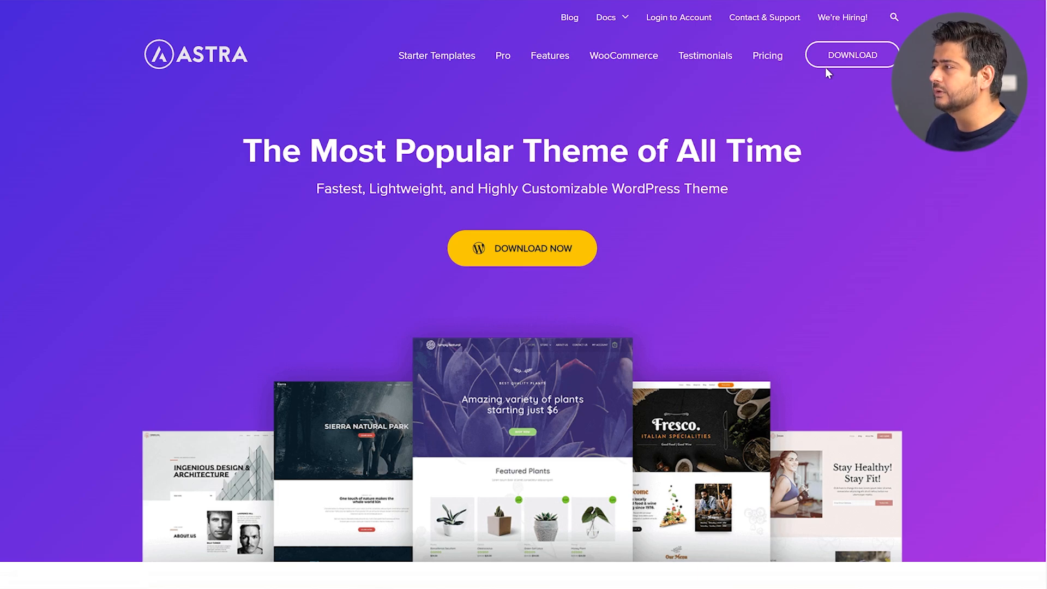
click(546, 1)
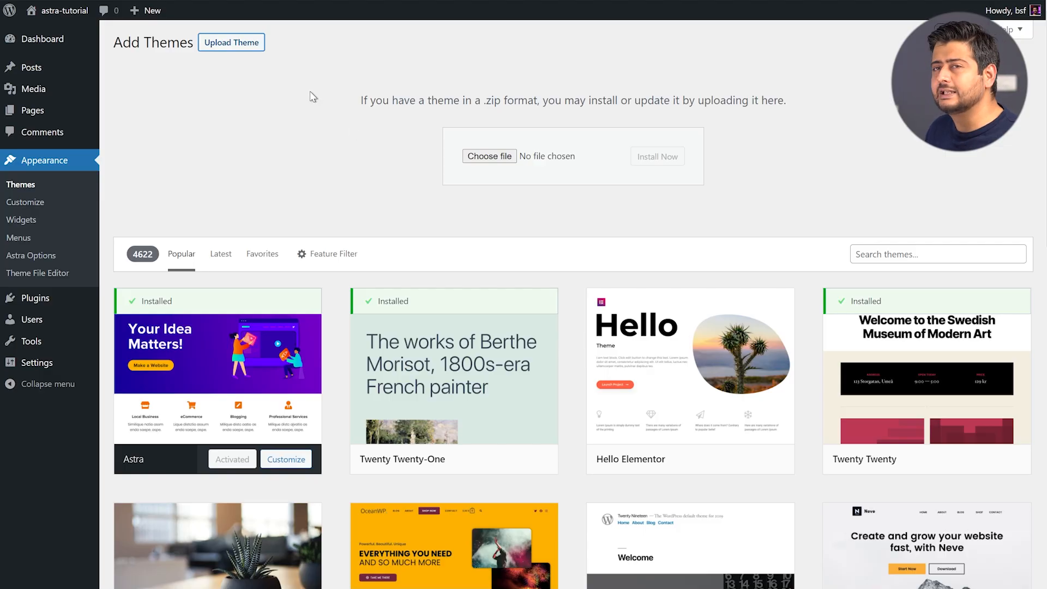
click(287, 113)
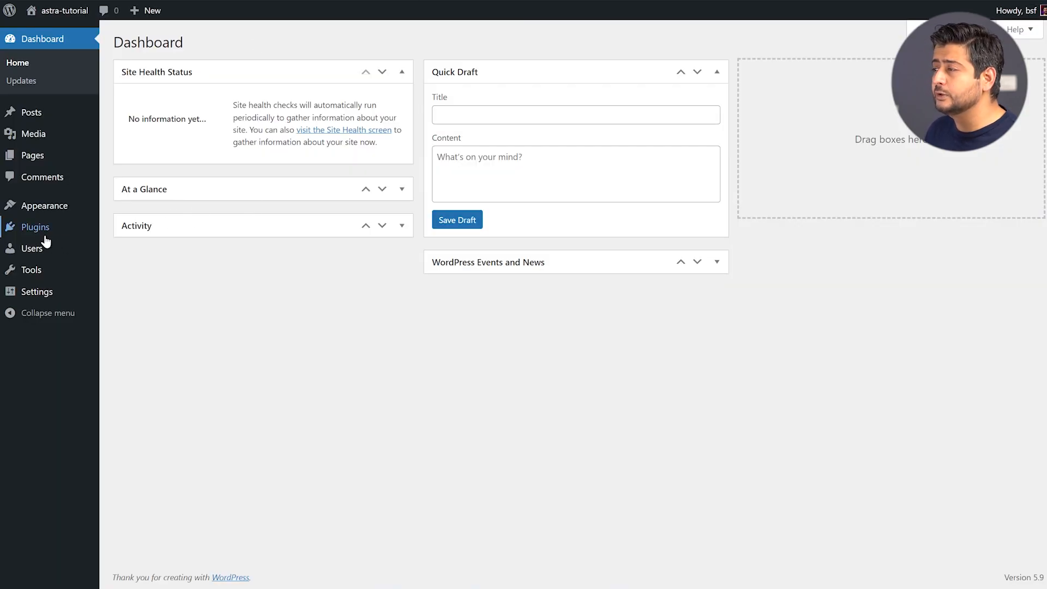
Search Plugins > Add New for Starter Templates, then install and activate it
mouse_move(37, 230)
click(125, 248)
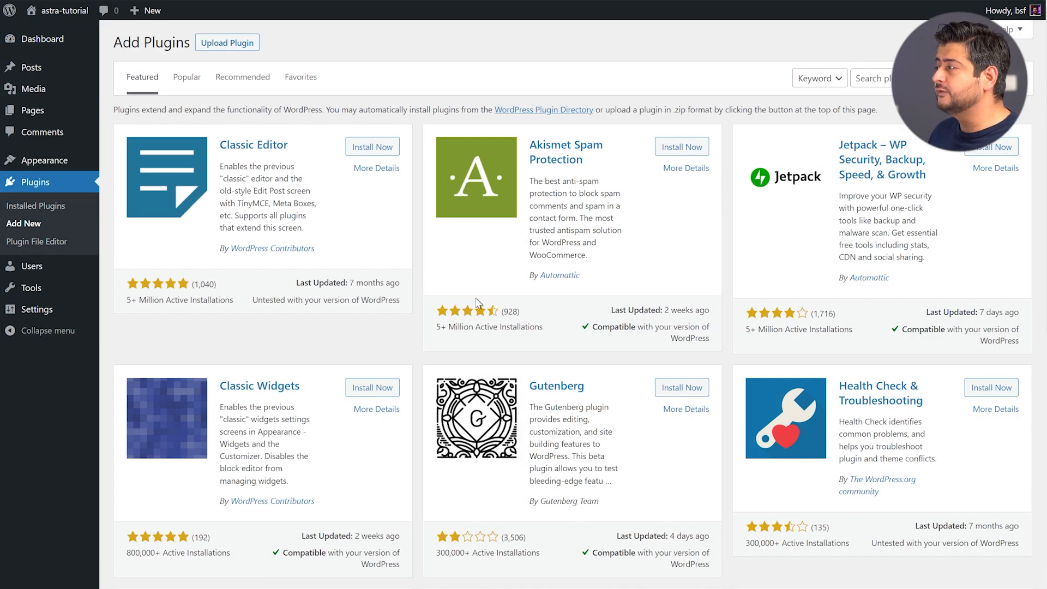
click(879, 79)
text(Starter Templates)
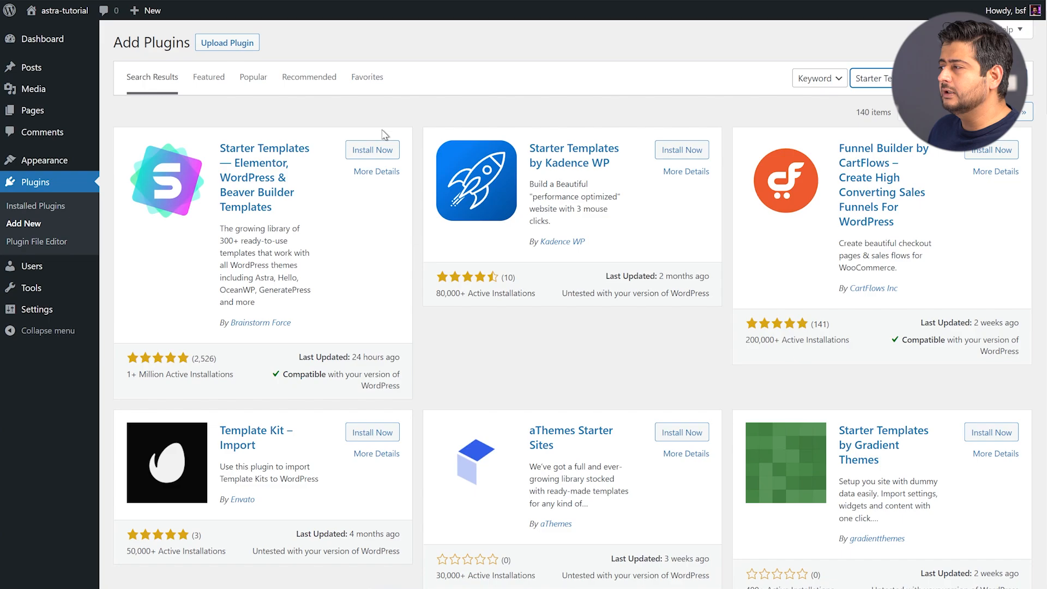
click(376, 152)
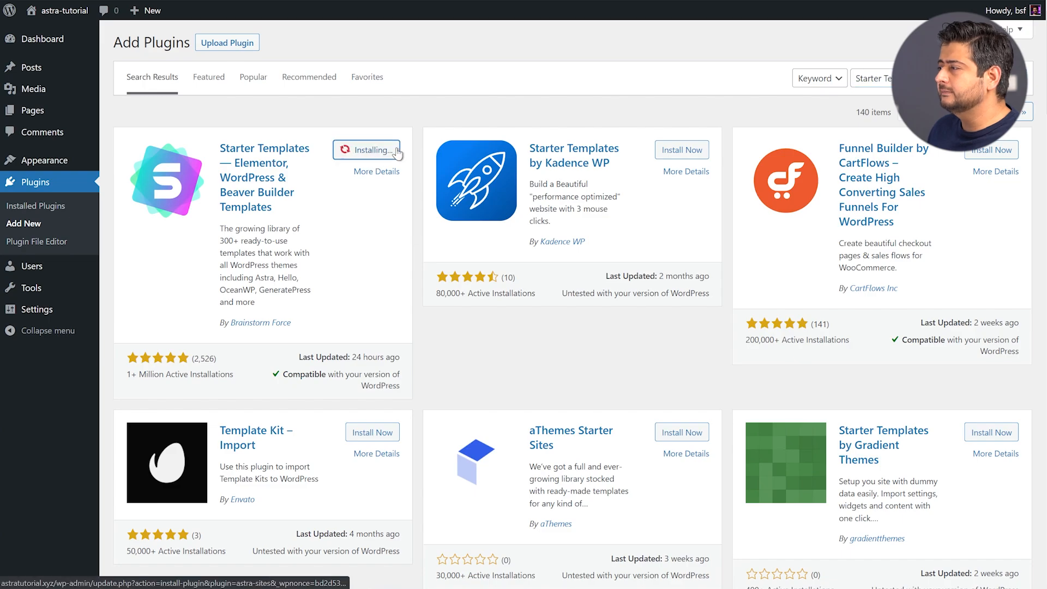
click(381, 150)
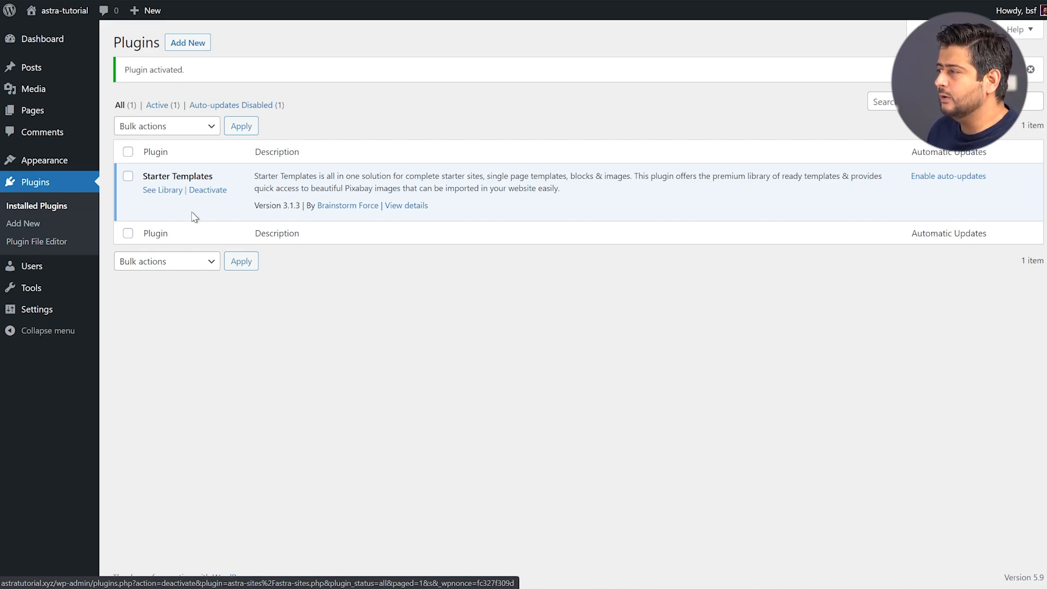
Open the Starter Templates library and choose Build Your Website Now
click(166, 199)
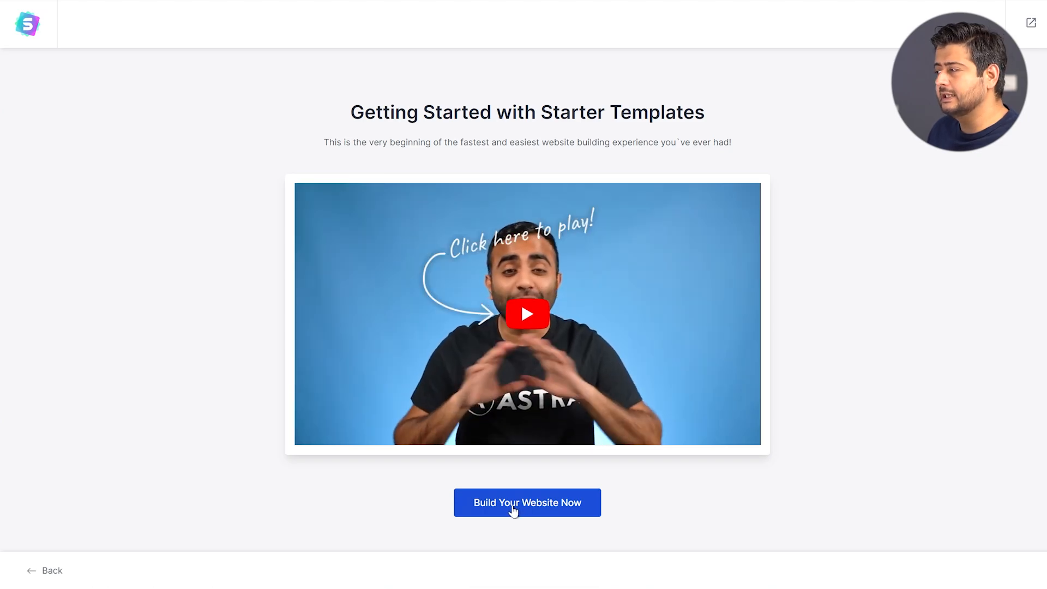
click(513, 510)
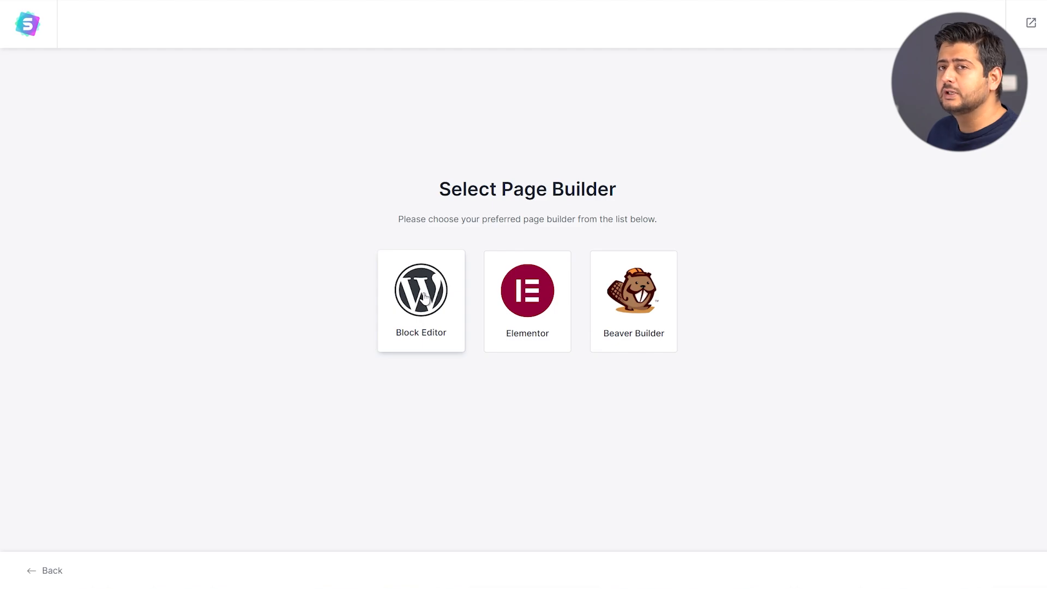
click(531, 289)
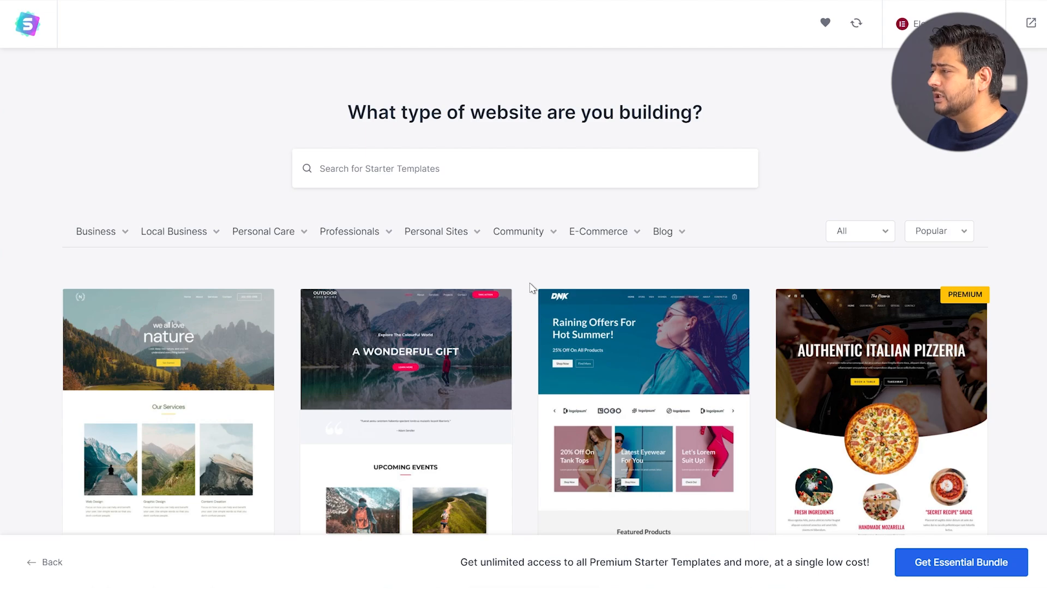
scroll(530, 282, down, 5)
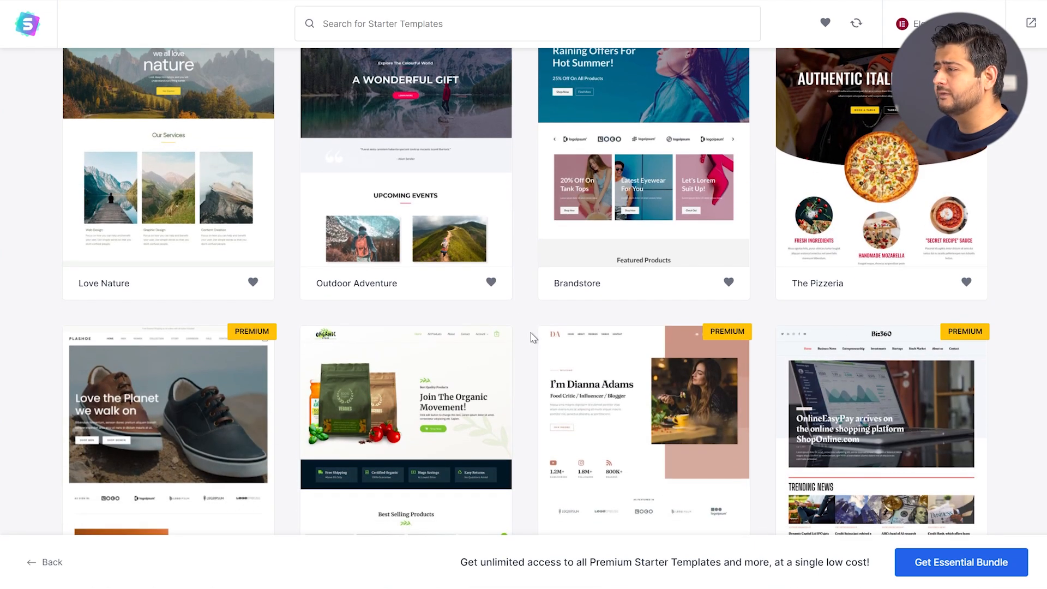
scroll(942, 229, up, 2)
scroll(942, 229, up, 1)
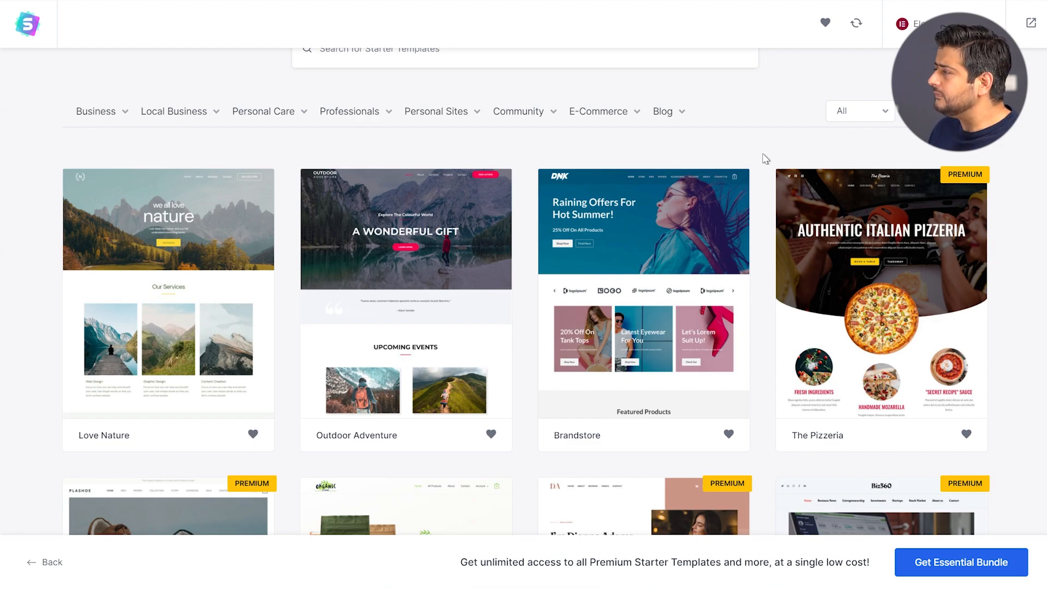
scroll(766, 158, up, 3)
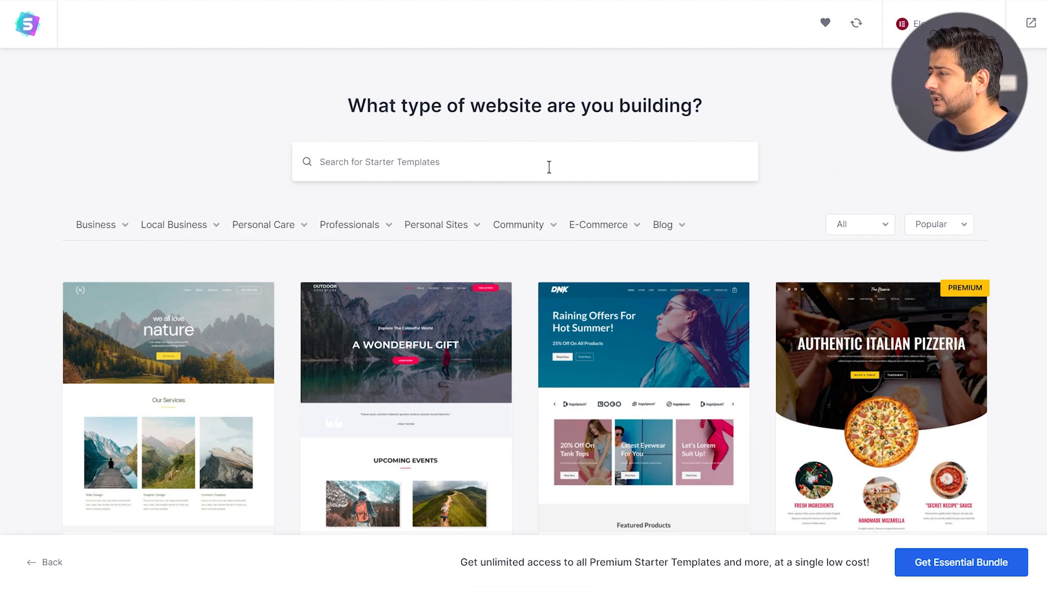
mouse_move(118, 239)
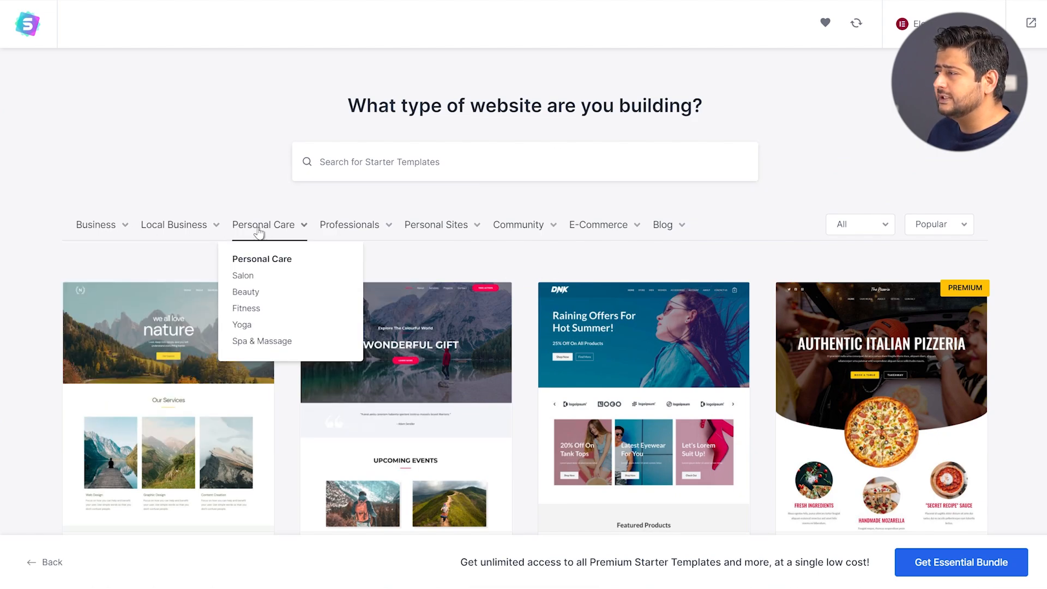
scroll(769, 216, down, 5)
scroll(769, 215, down, 15)
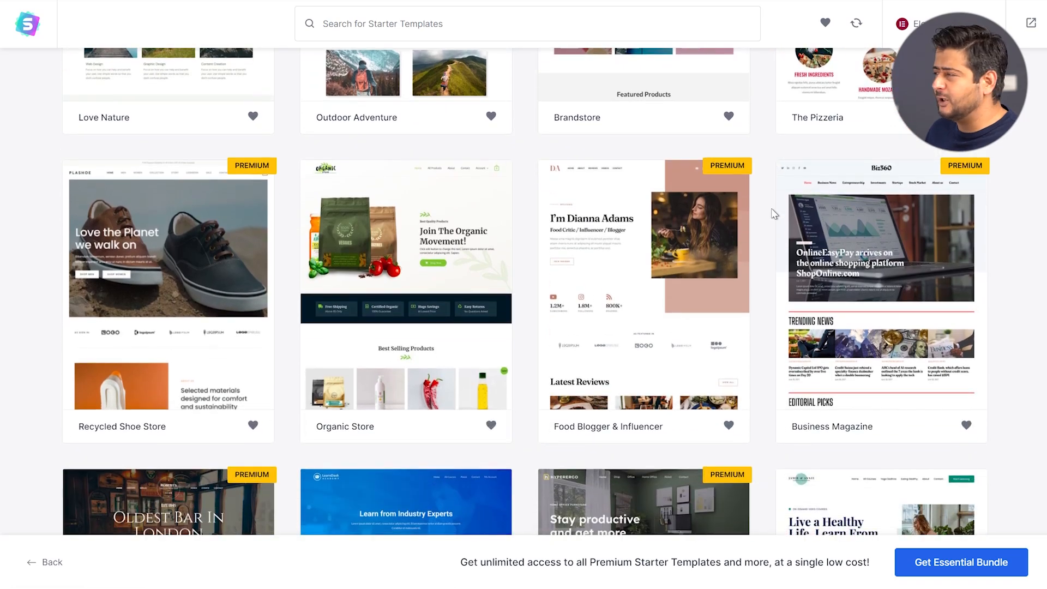
scroll(762, 206, down, 12)
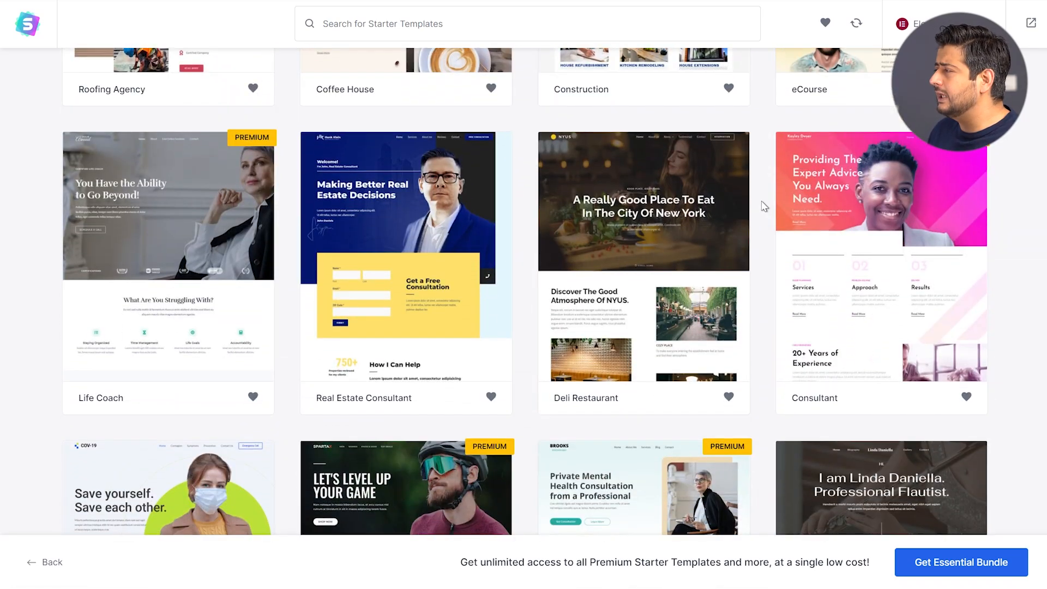
scroll(766, 206, down, 5)
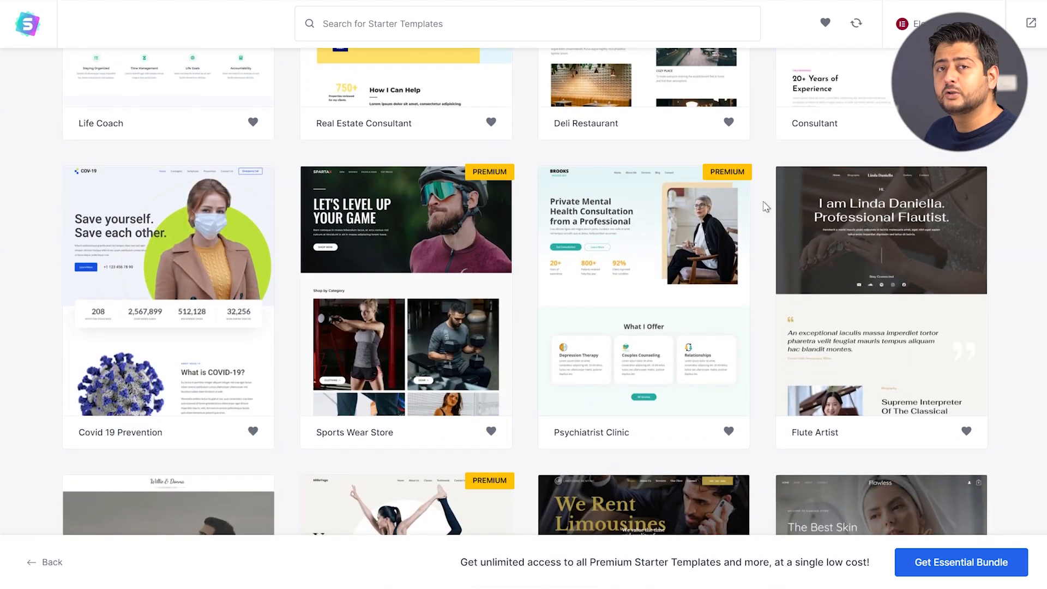
scroll(766, 208, up, 20)
scroll(769, 208, up, 10)
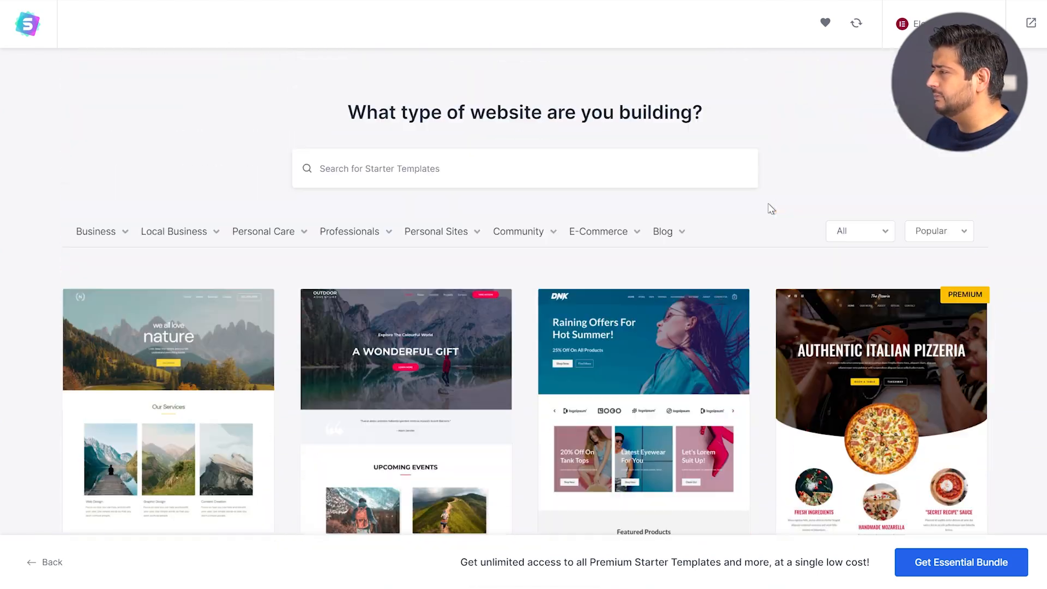
scroll(768, 207, down, 2)
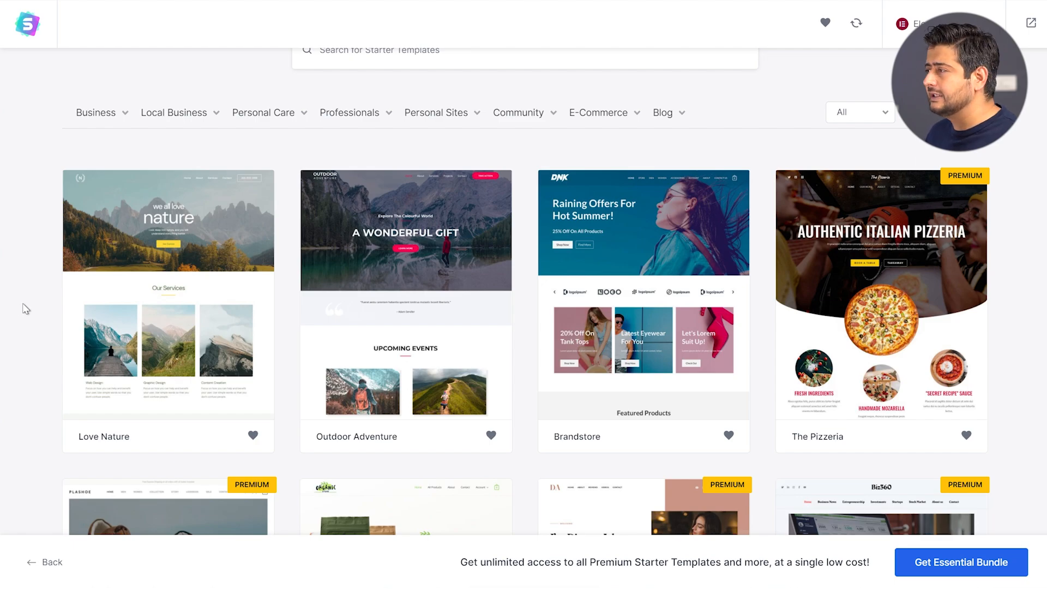
Select the Love Nature template and scroll through its preview at the Logo step
click(169, 240)
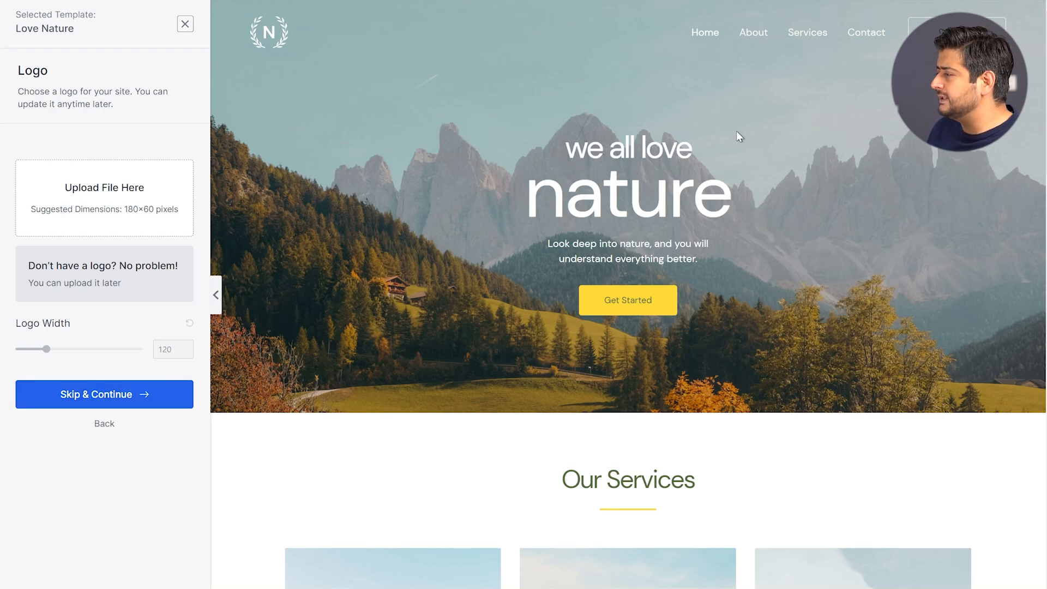
scroll(739, 137, down, 8)
scroll(744, 152, down, 10)
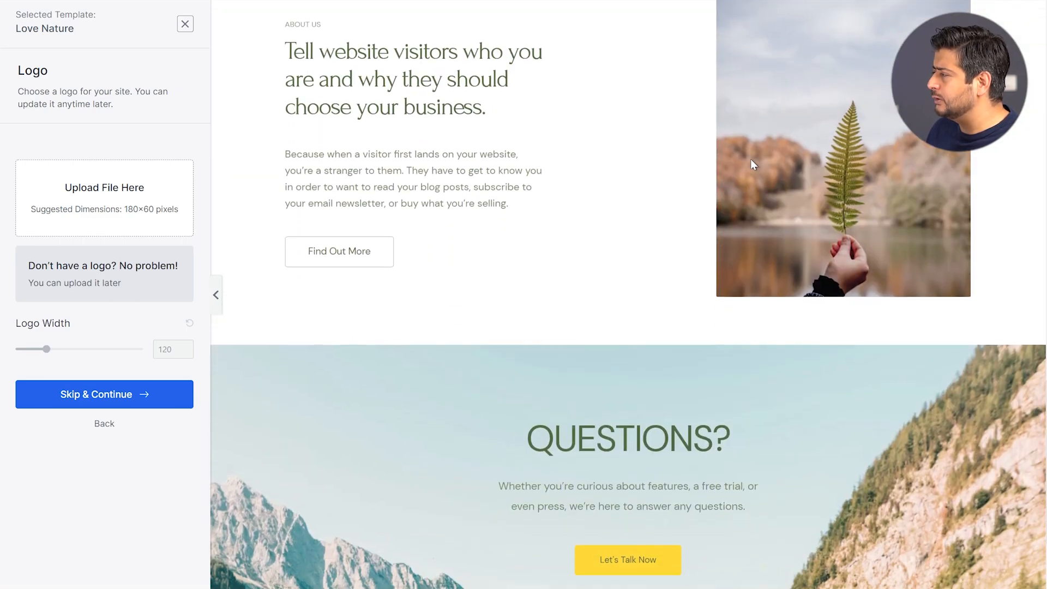
scroll(729, 212, up, 8)
scroll(728, 208, up, 10)
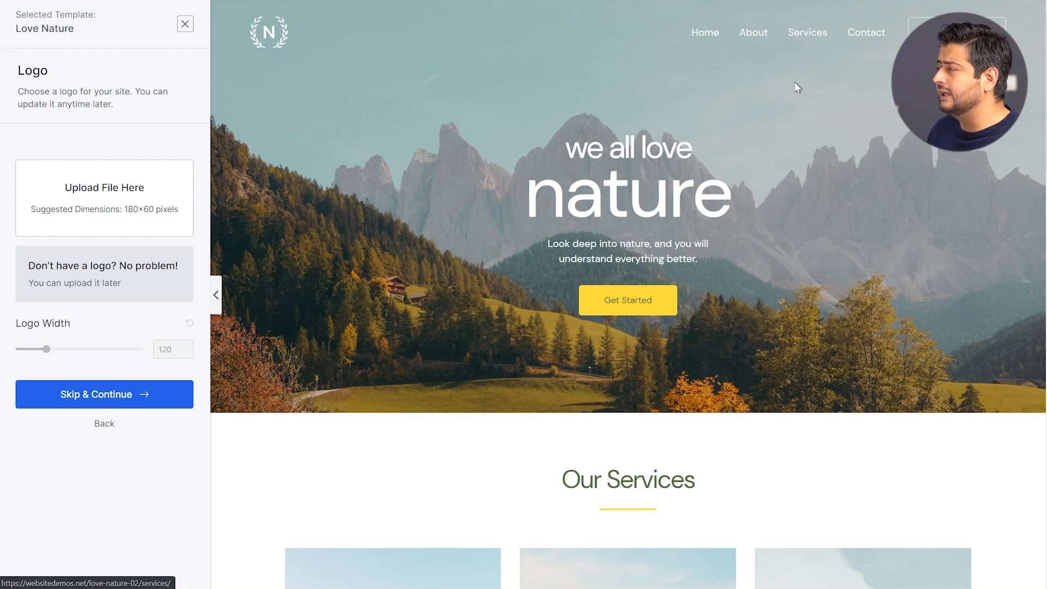
scroll(788, 103, down, 5)
scroll(783, 118, down, 5)
scroll(740, 145, up, 10)
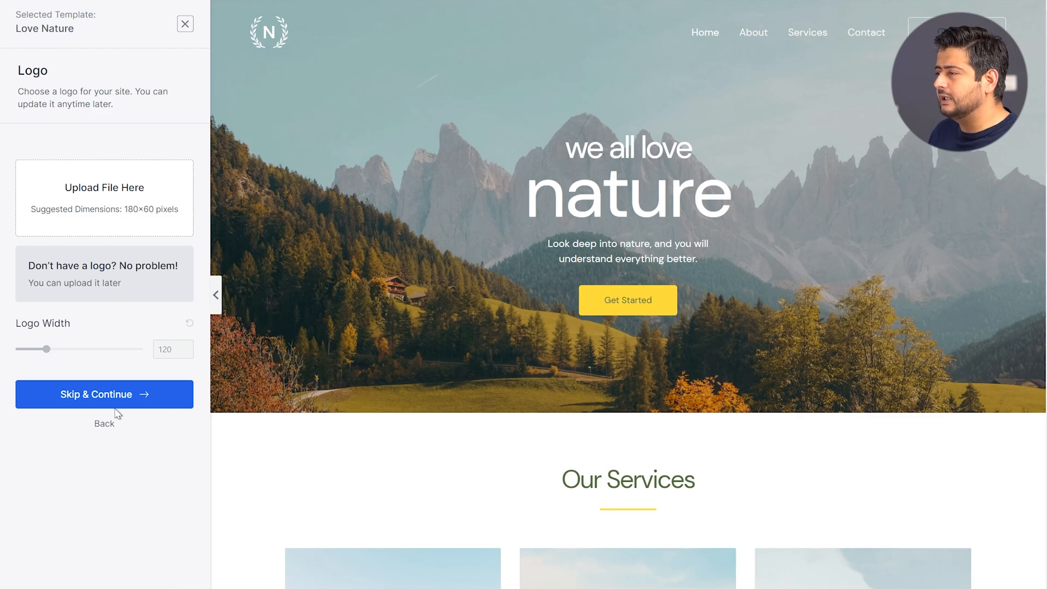
Skip the logo, preview the purple, red and pink palettes, and settle on yellow
click(75, 401)
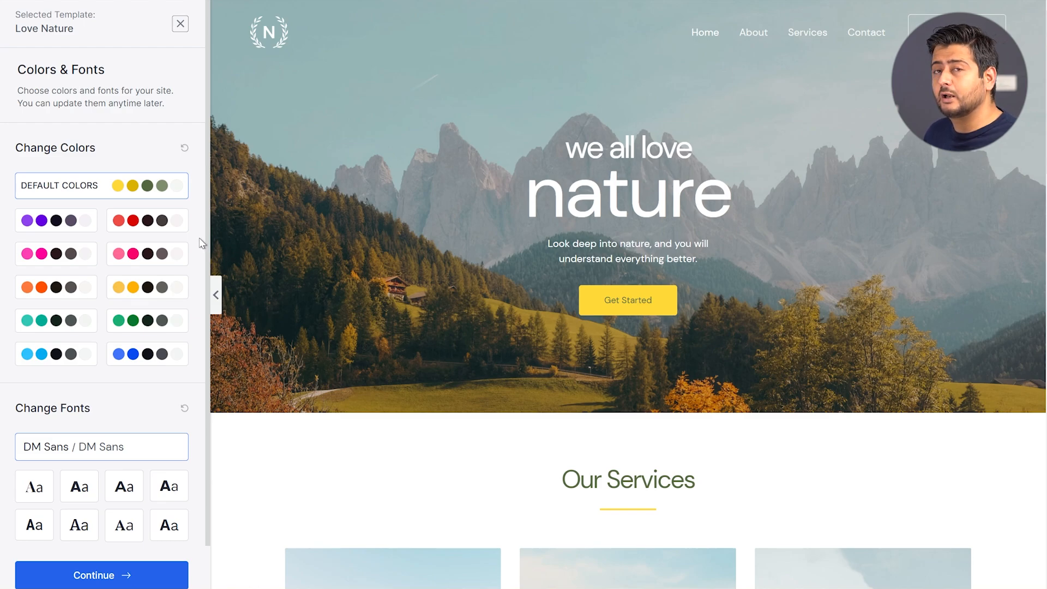
click(62, 222)
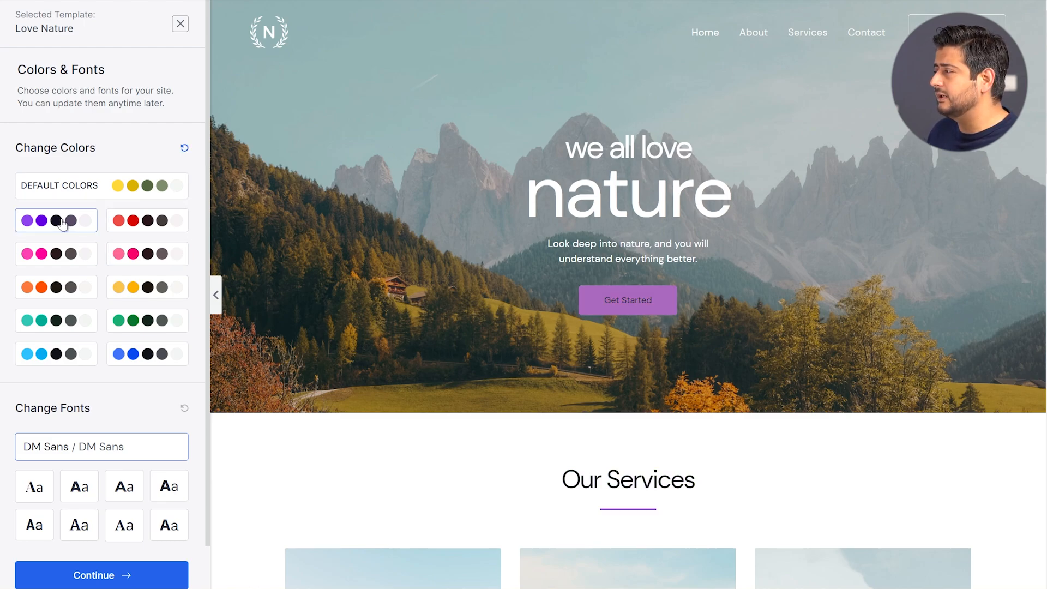
scroll(449, 294, down, 7)
scroll(487, 281, up, 4)
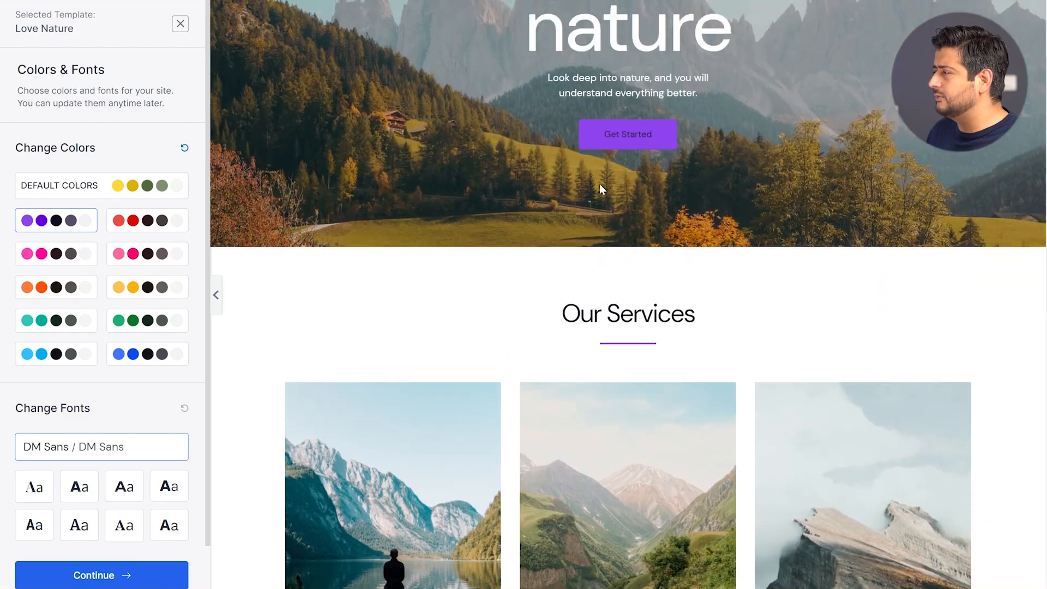
scroll(629, 343, down, 8)
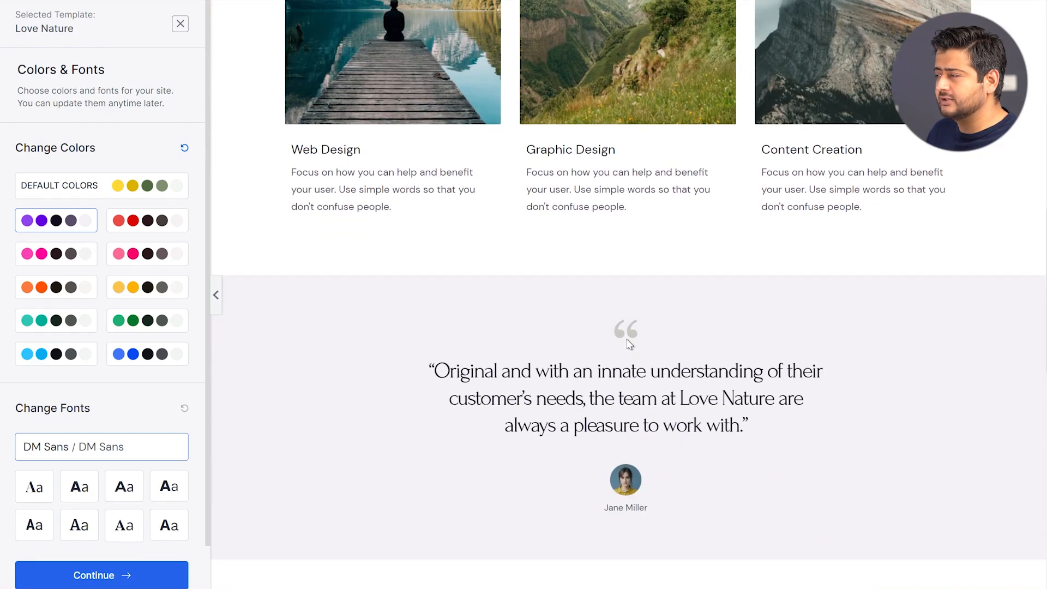
scroll(629, 344, down, 10)
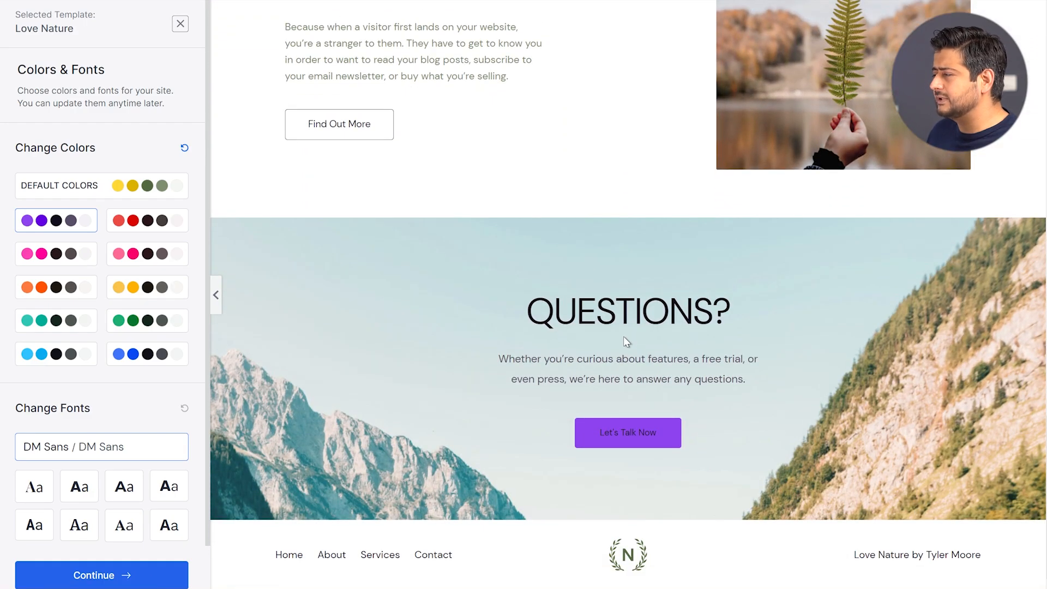
scroll(623, 336, up, 20)
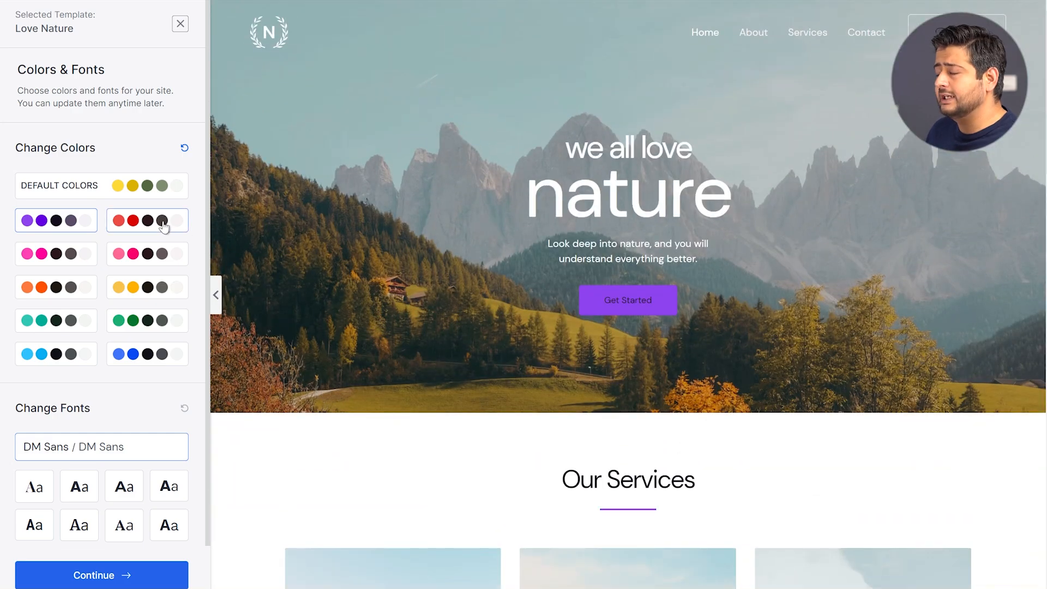
click(164, 225)
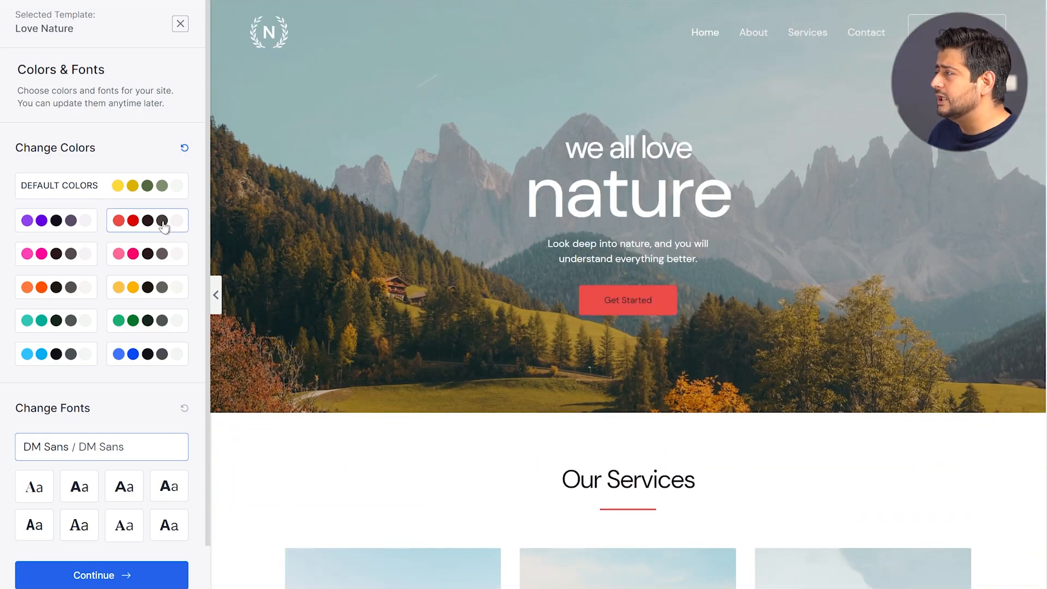
click(163, 256)
click(166, 294)
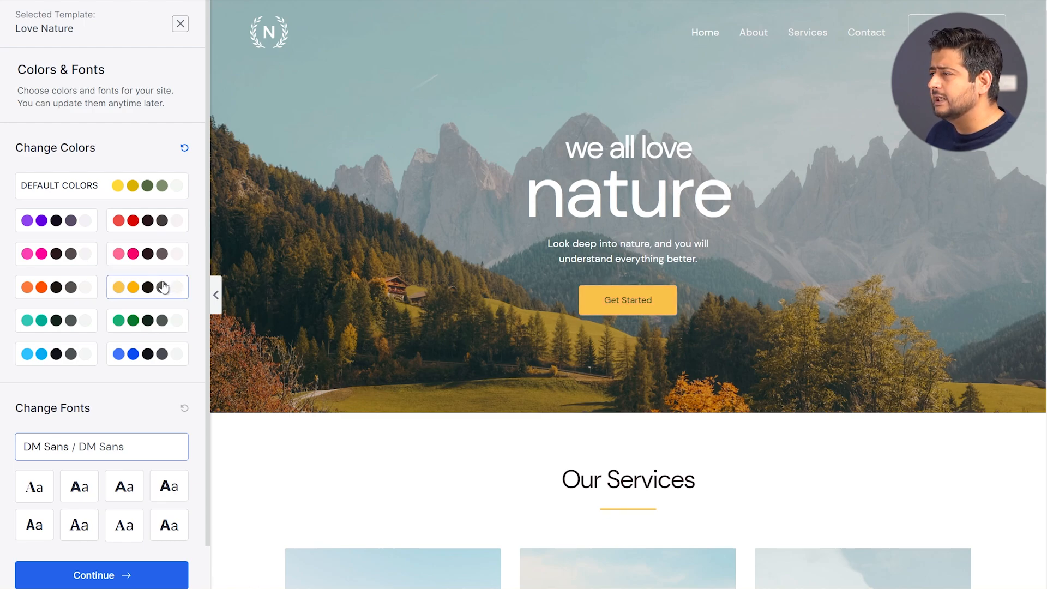
scroll(159, 374, down, 2)
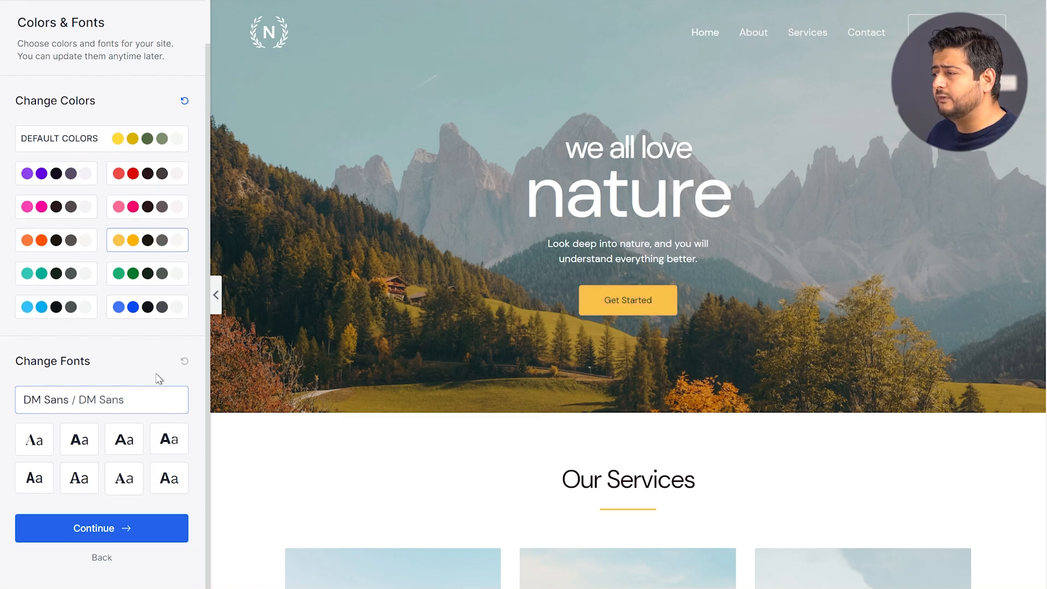
Preview Playfair, Poppins, Montserrat, Rubik and Roboto Condensed font pairings, then reset to defaults
click(34, 440)
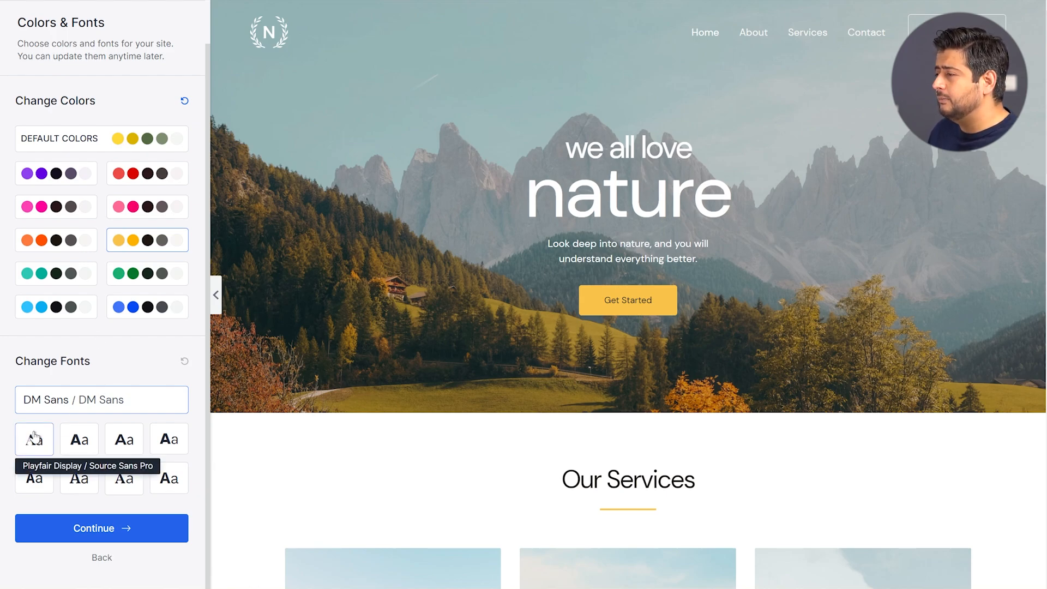
click(78, 441)
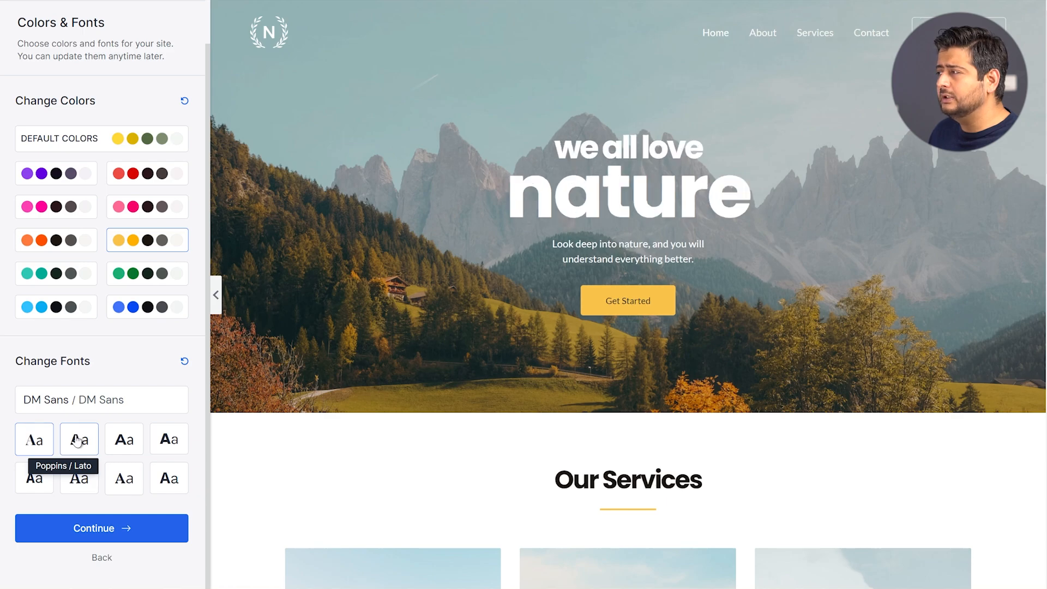
click(118, 442)
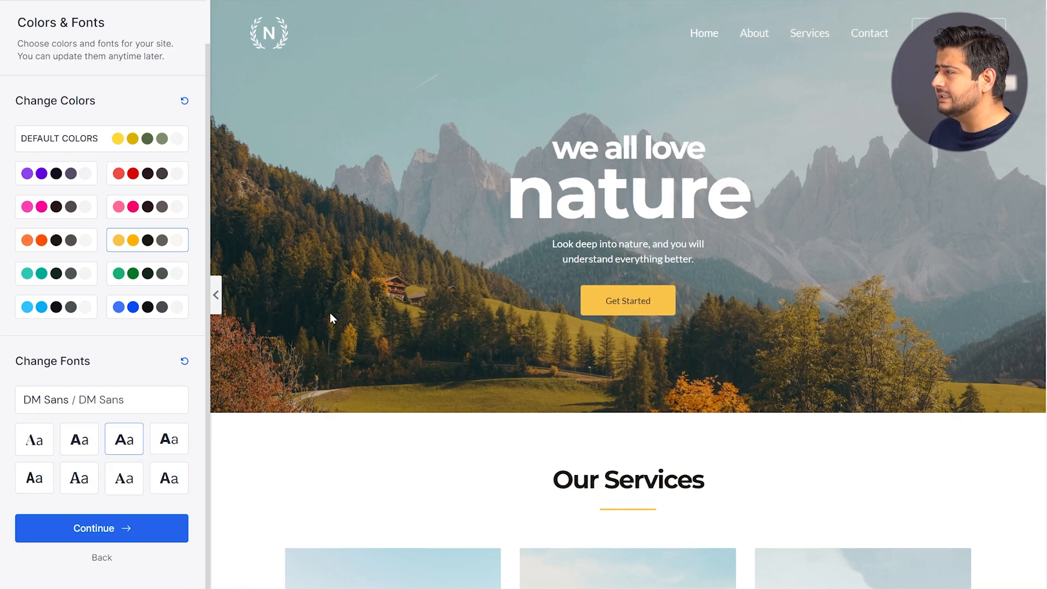
click(172, 439)
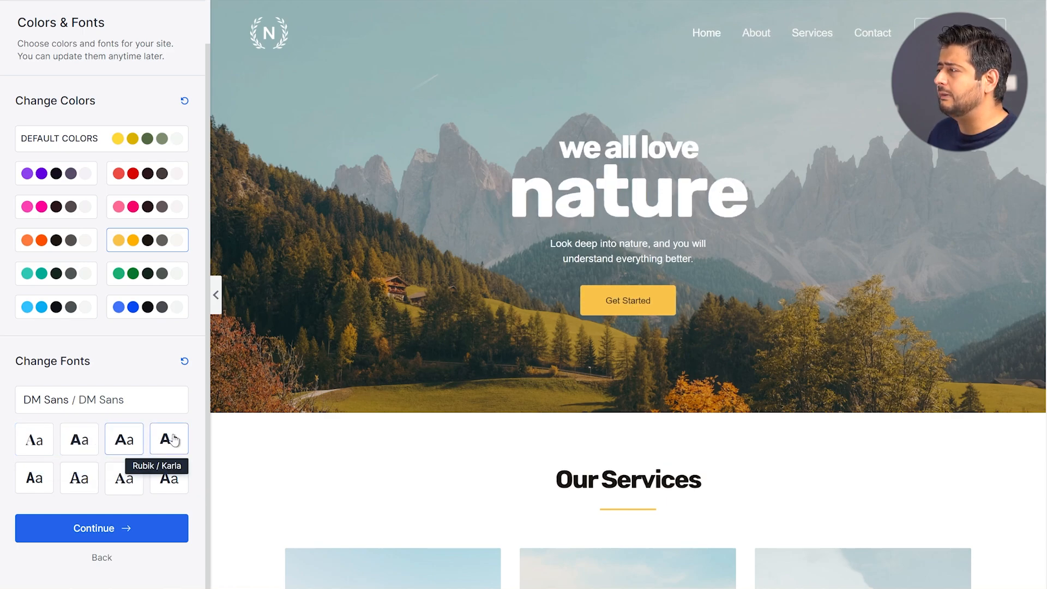
click(48, 473)
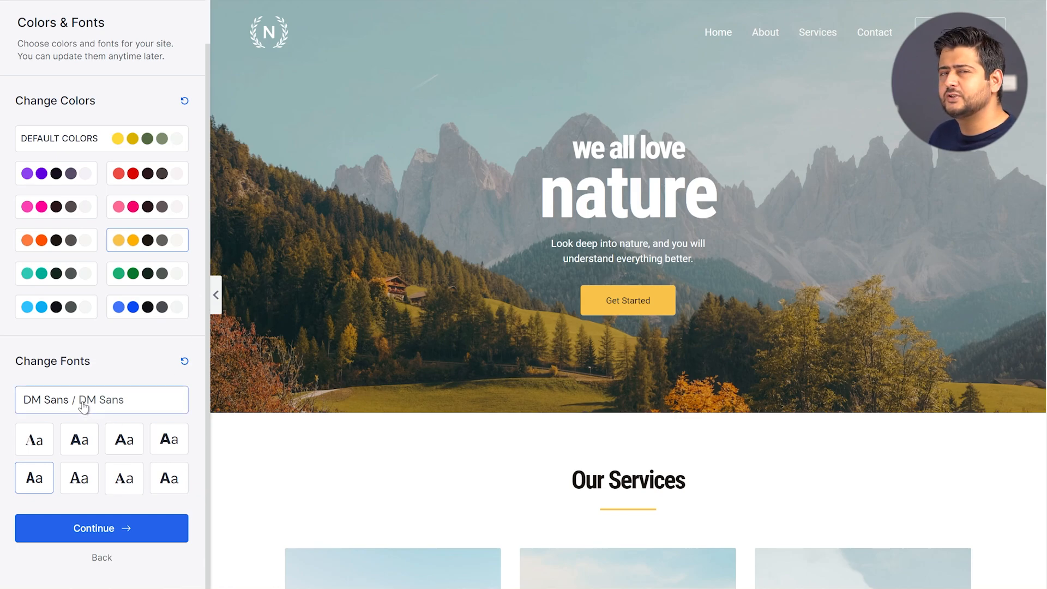
click(120, 139)
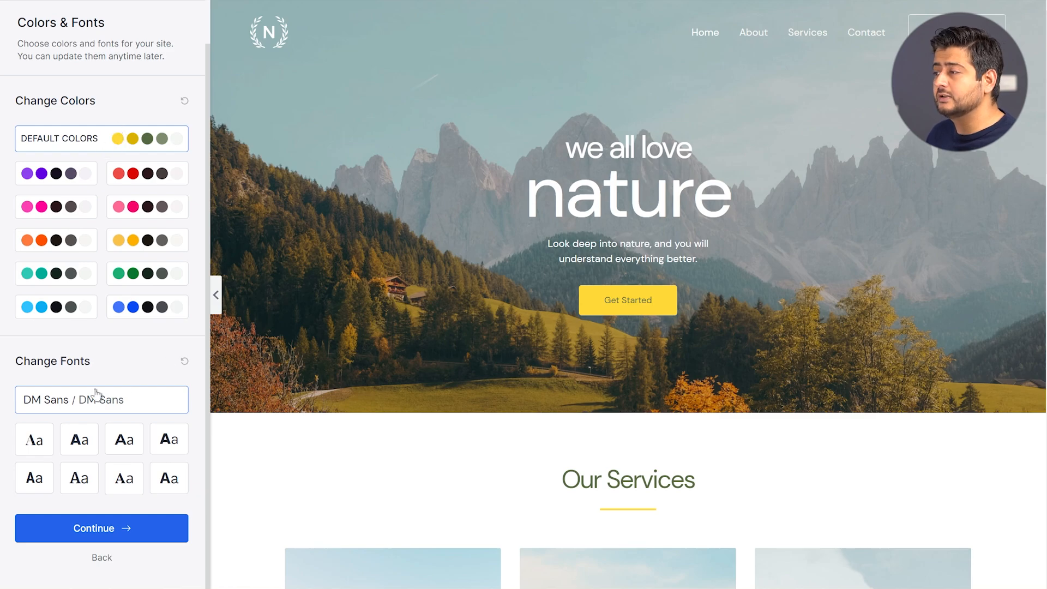
Continue to the final setup form with all four import options checked
click(95, 539)
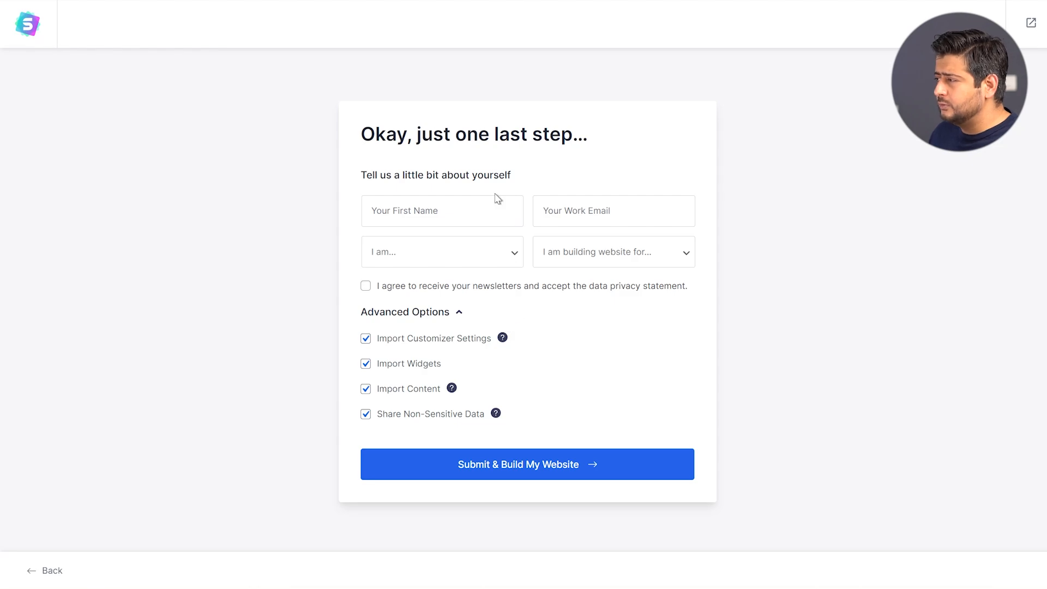
mouse_move(506, 344)
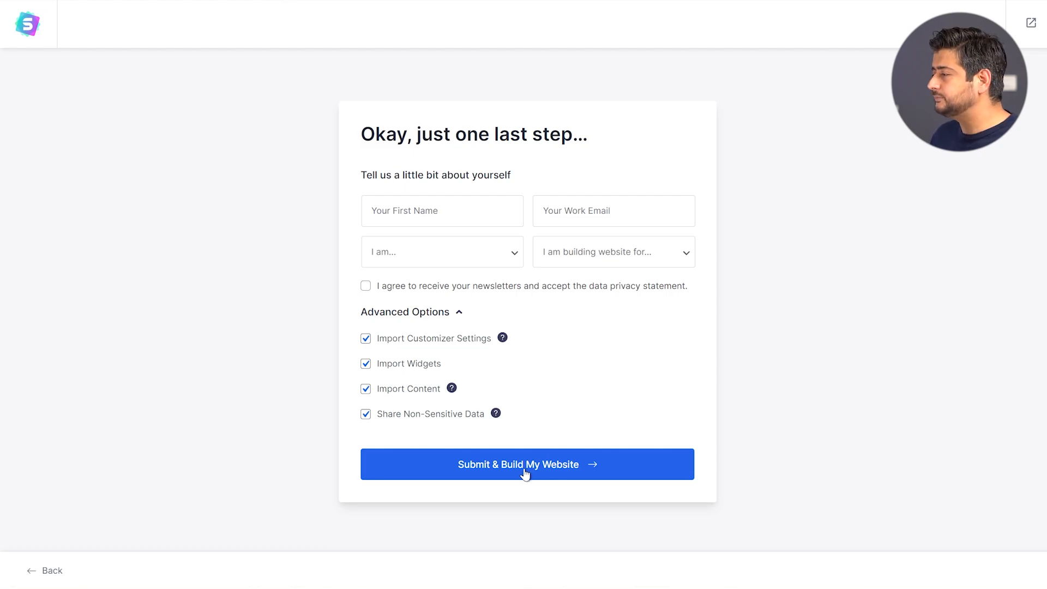
Submit and build the Love Nature site from the template, then return to the Dashboard
click(524, 470)
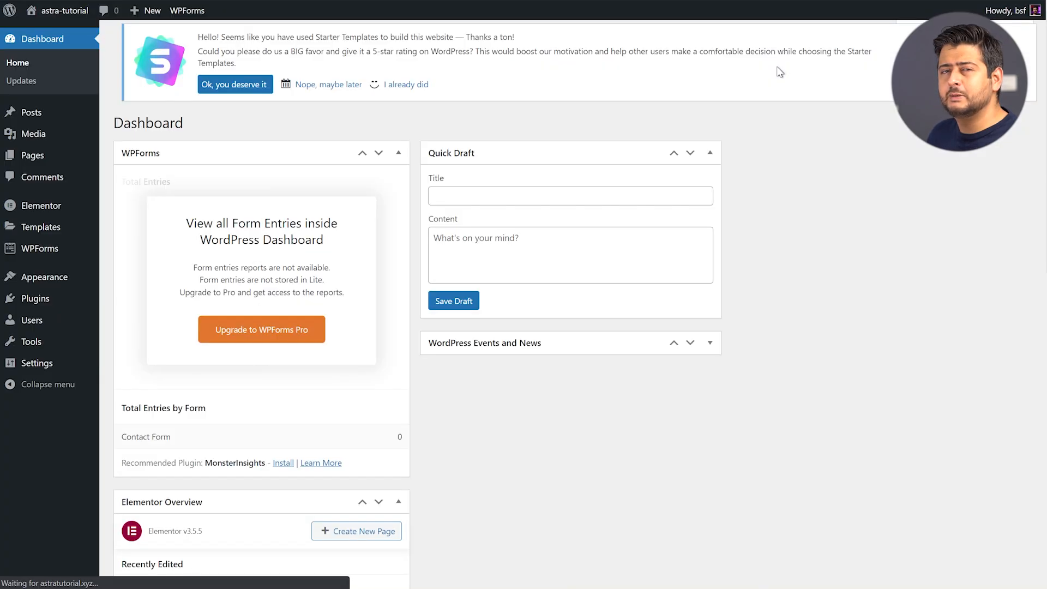
mouse_move(46, 15)
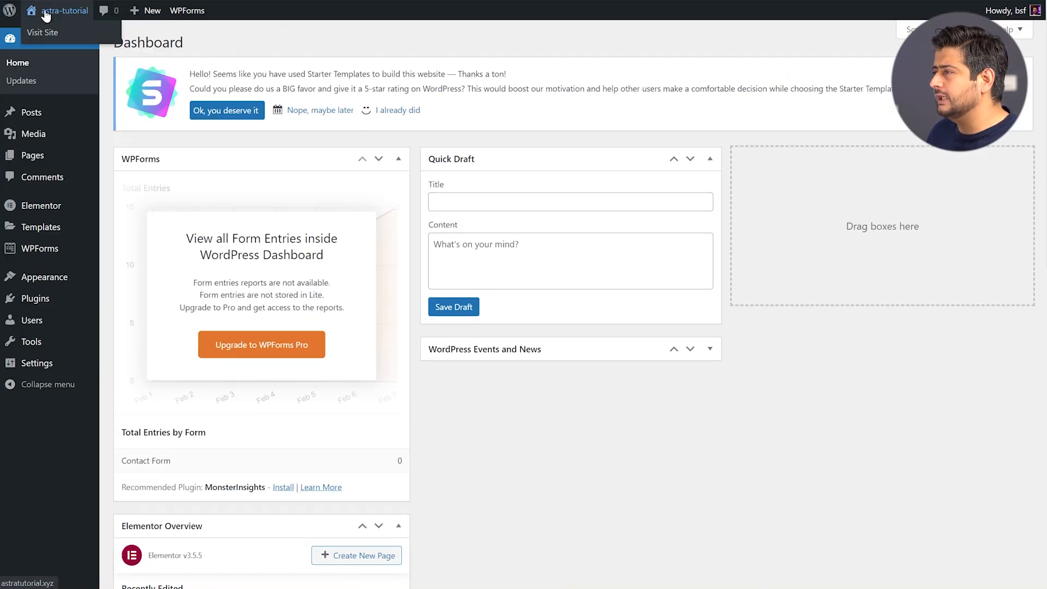
click(59, 40)
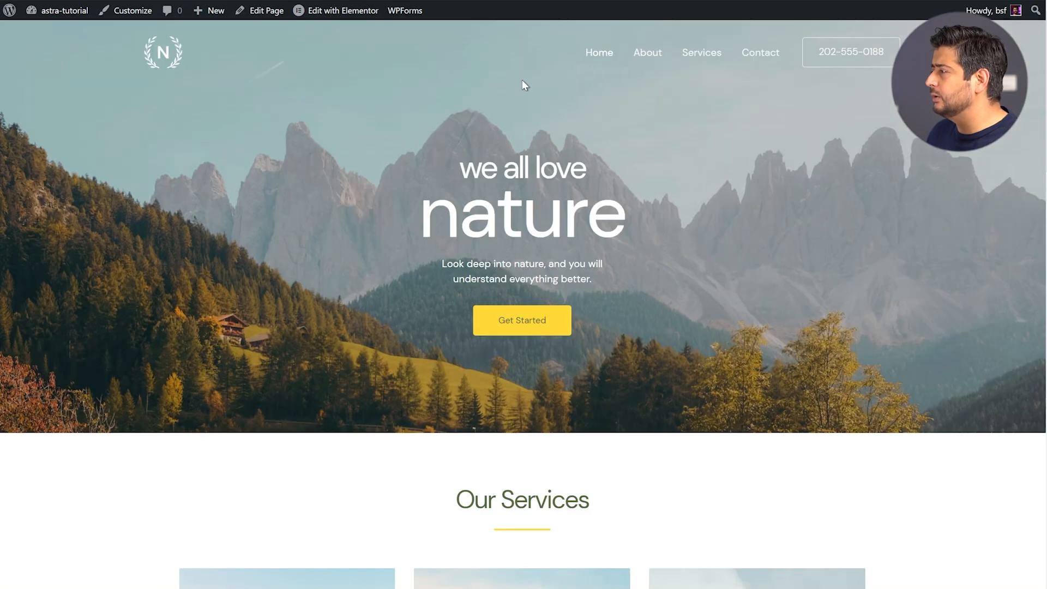
scroll(599, 121, down, 10)
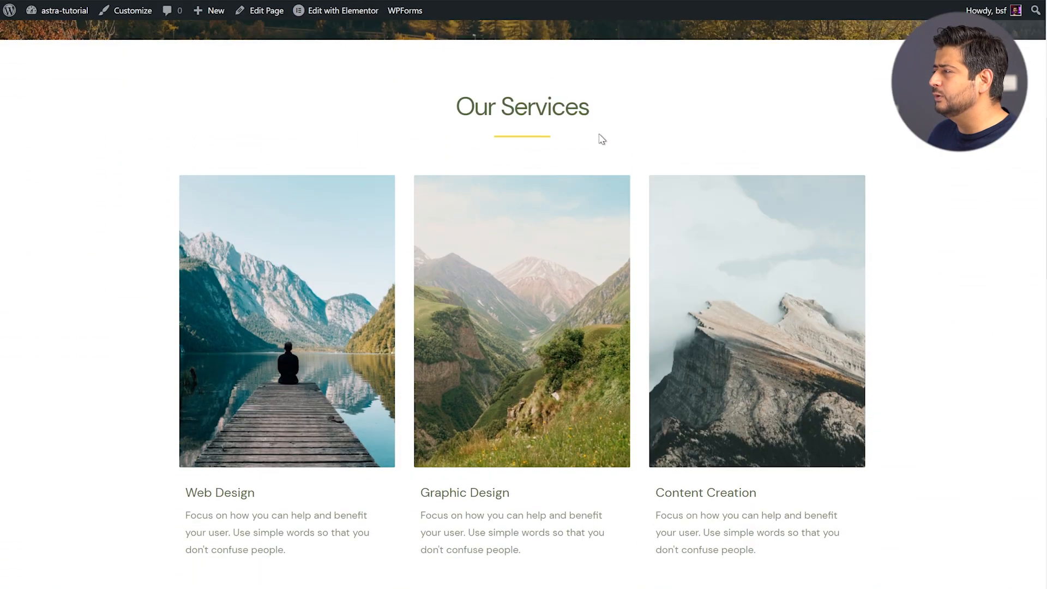
scroll(638, 139, down, 7)
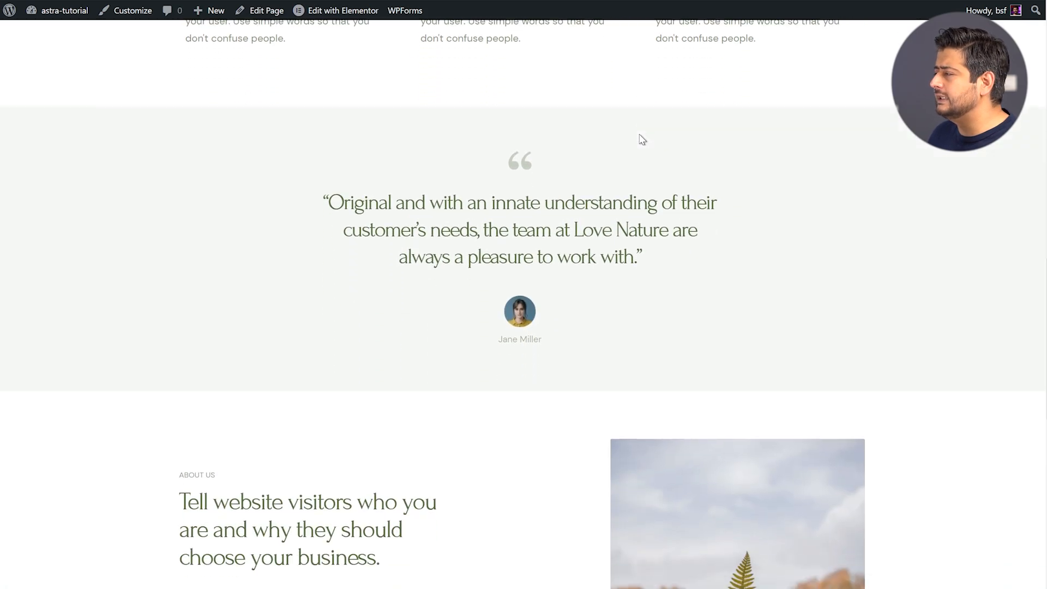
scroll(655, 138, down, 10)
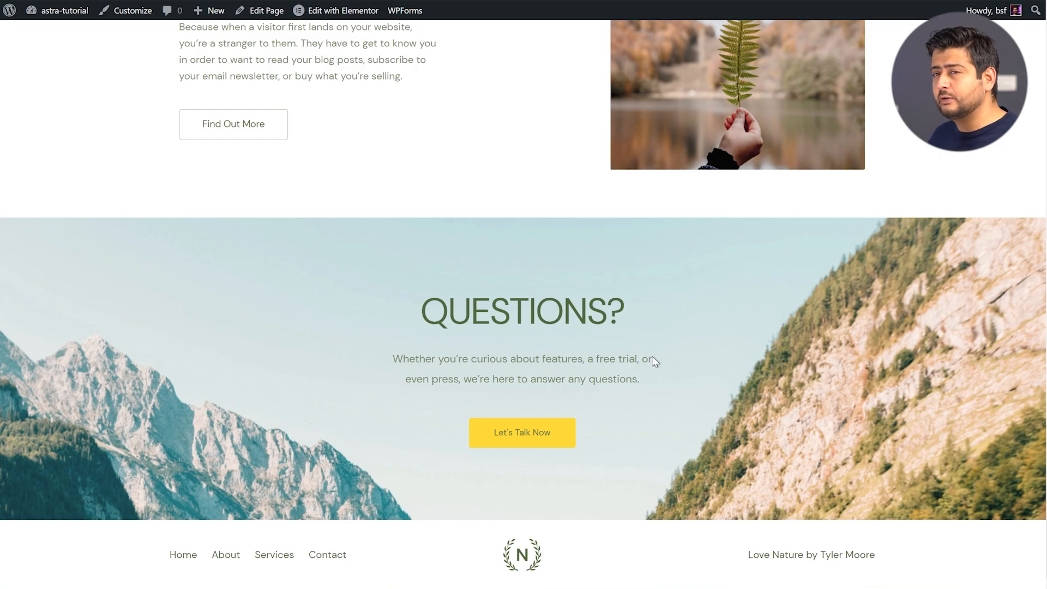
scroll(643, 338, up, 20)
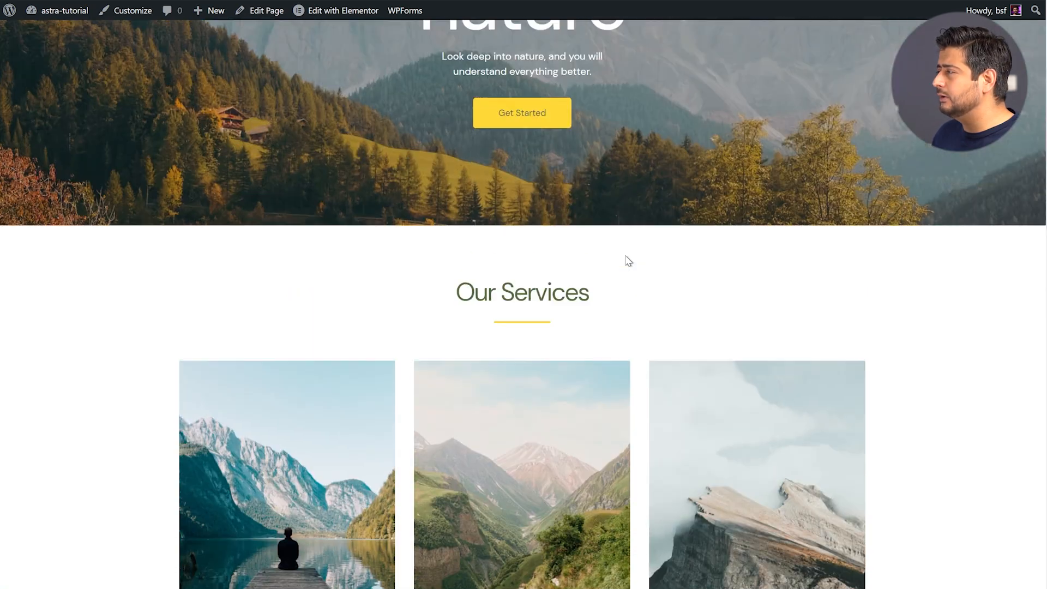
scroll(628, 261, up, 4)
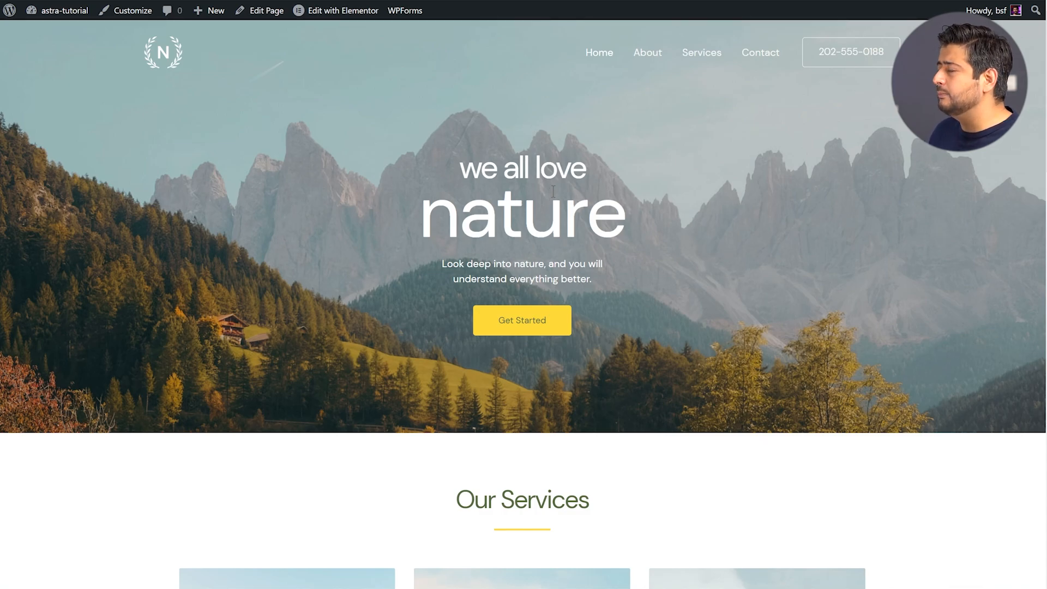
Browse the About and Services pages, then go to the Contact page from the top navigation
click(645, 53)
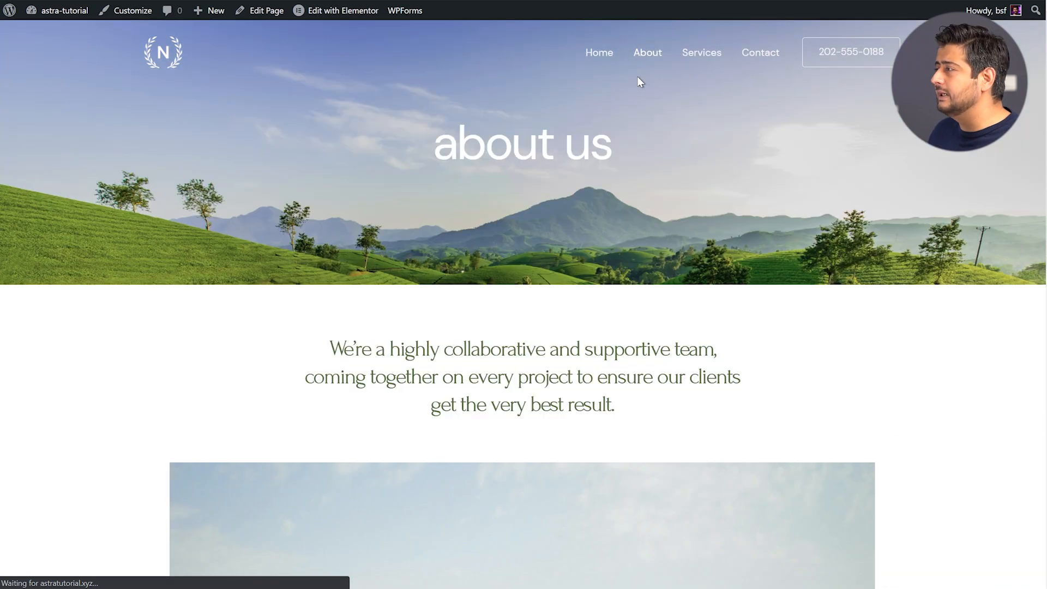
scroll(630, 123, down, 10)
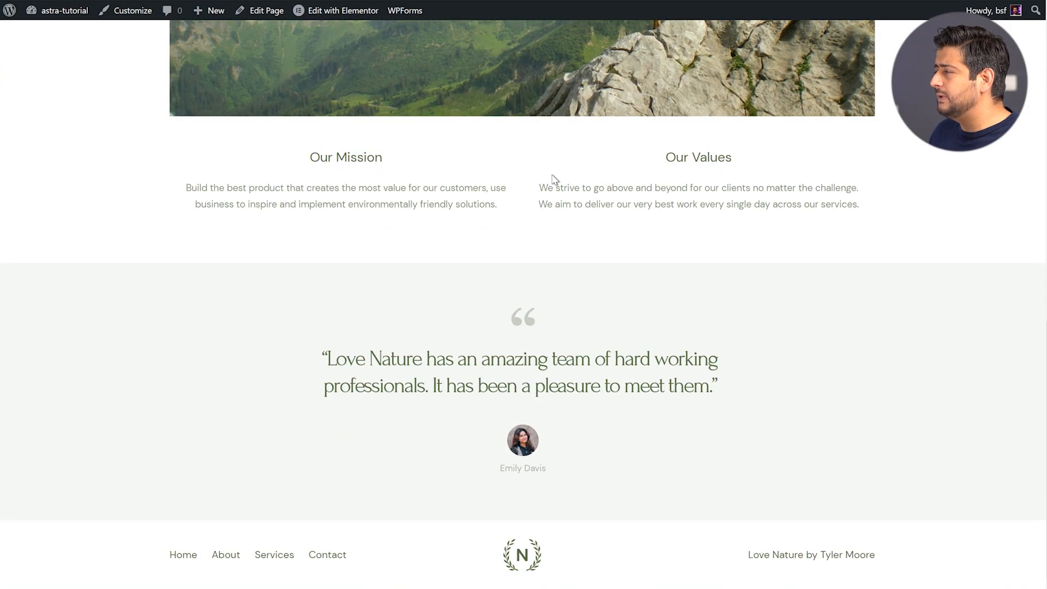
scroll(630, 103, up, 10)
click(712, 53)
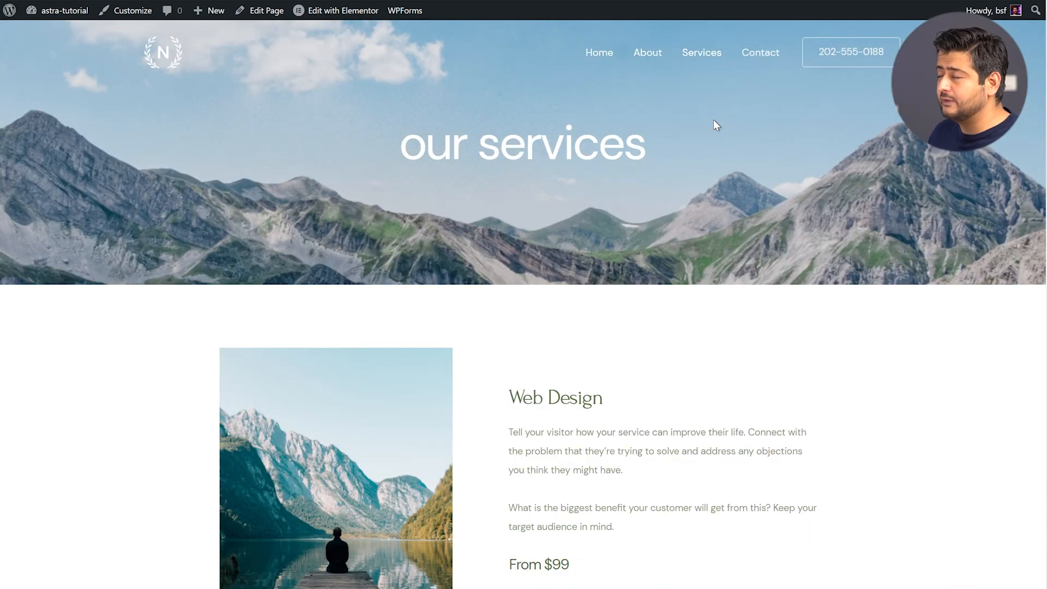
scroll(716, 125, down, 10)
scroll(715, 133, up, 5)
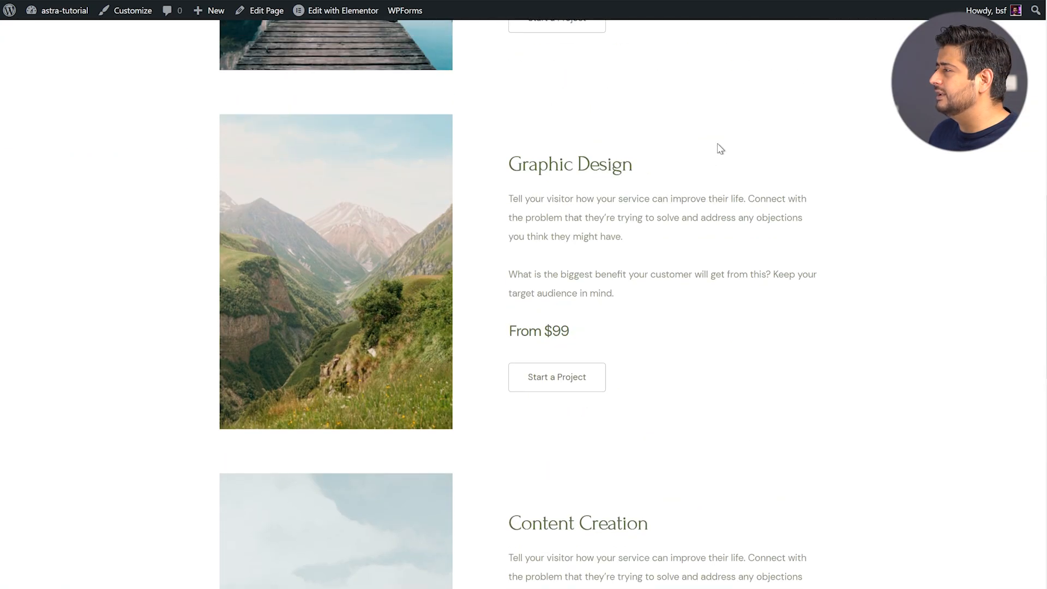
scroll(720, 148, up, 6)
click(752, 75)
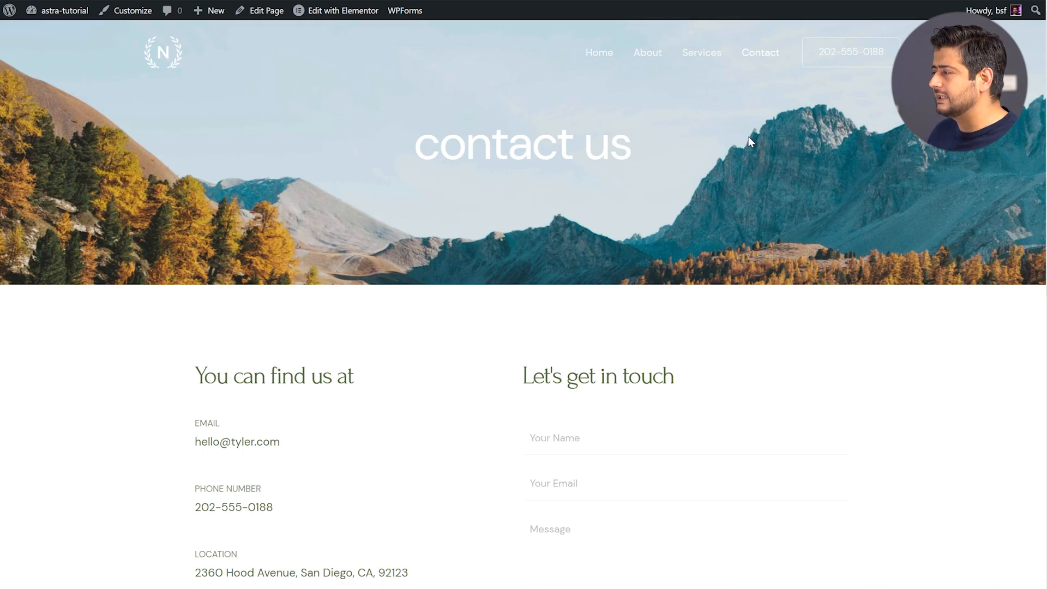
Try the contact form's name, email and message fields
scroll(748, 136, down, 4)
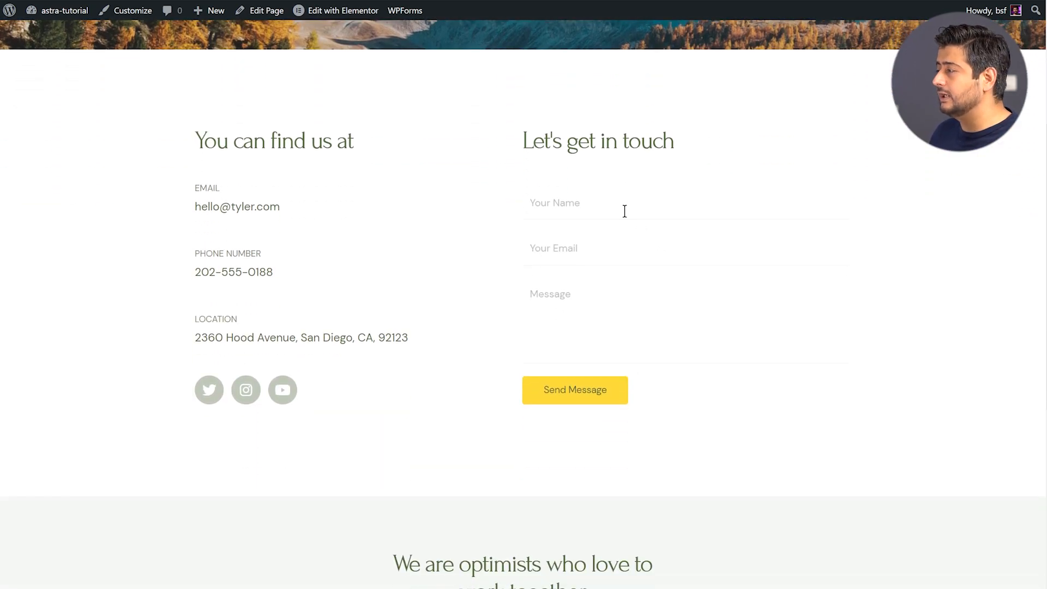
click(620, 197)
click(618, 244)
click(608, 288)
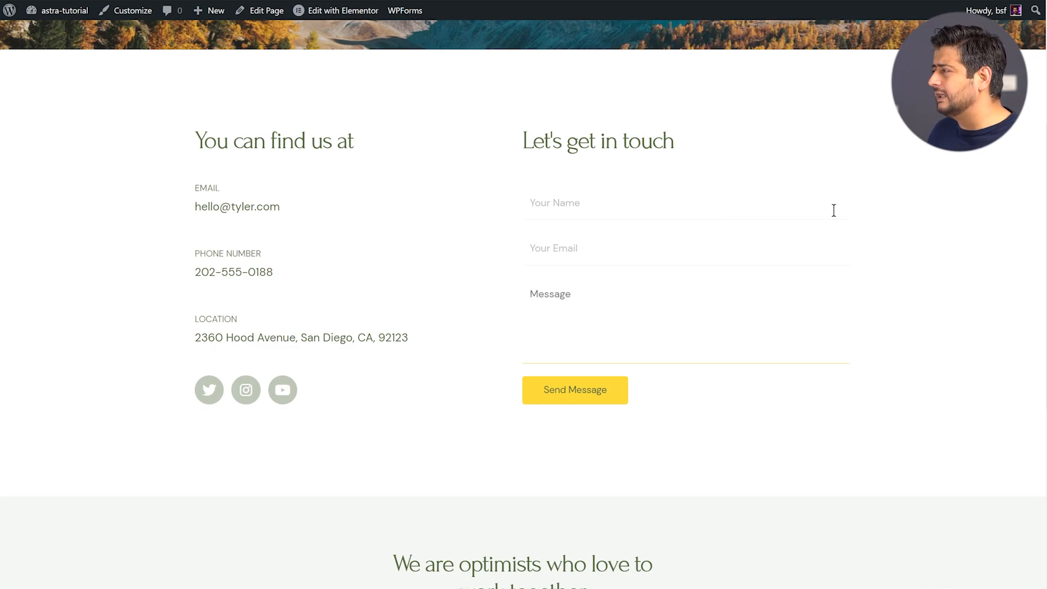
Scroll the Contact page and return to the Love Nature homepage via the site logo
scroll(851, 213, up, 4)
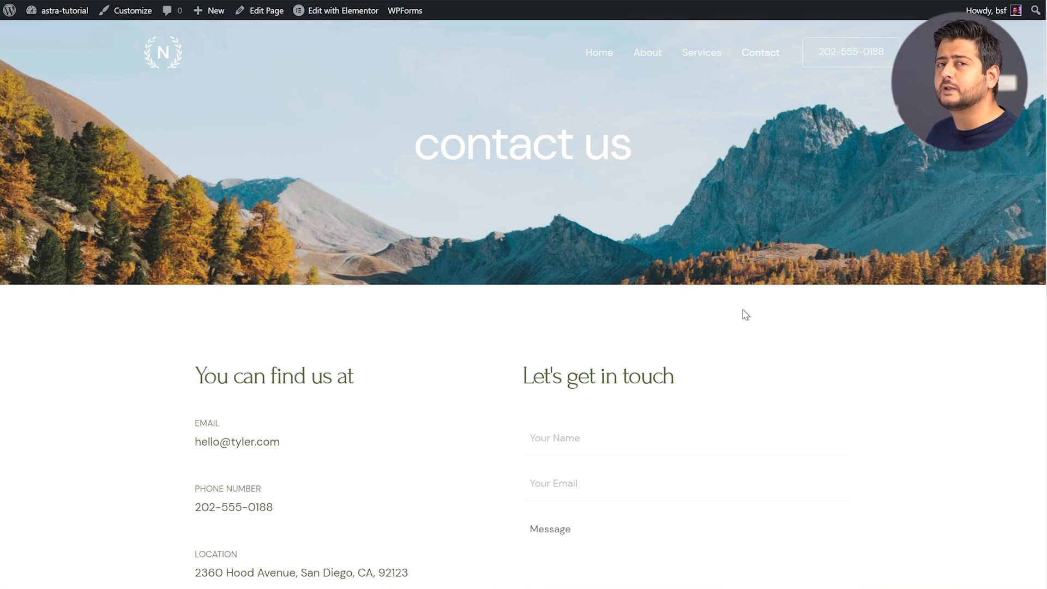
scroll(745, 314, down, 5)
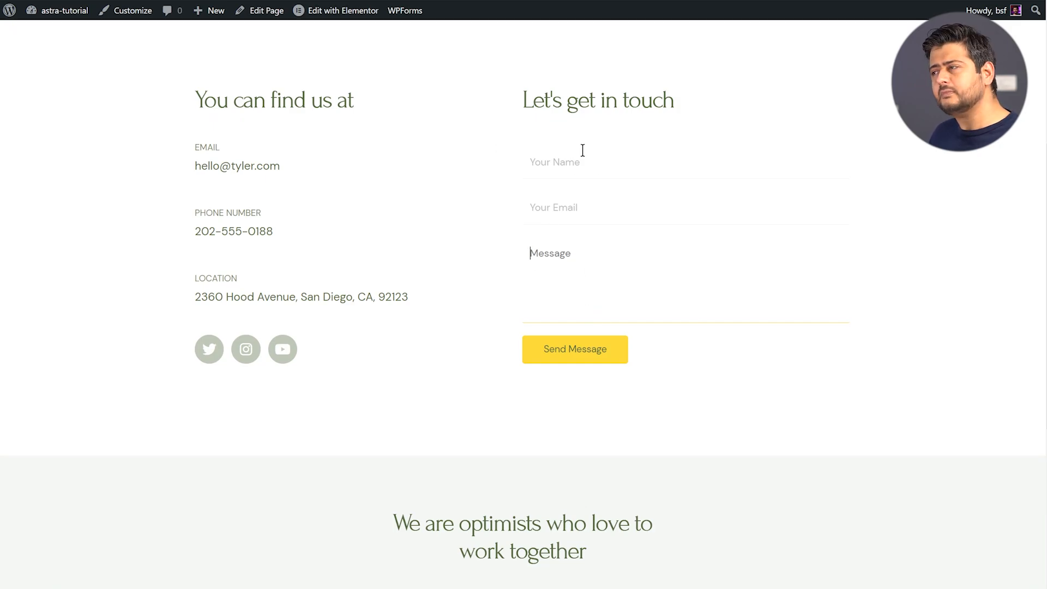
scroll(588, 163, up, 5)
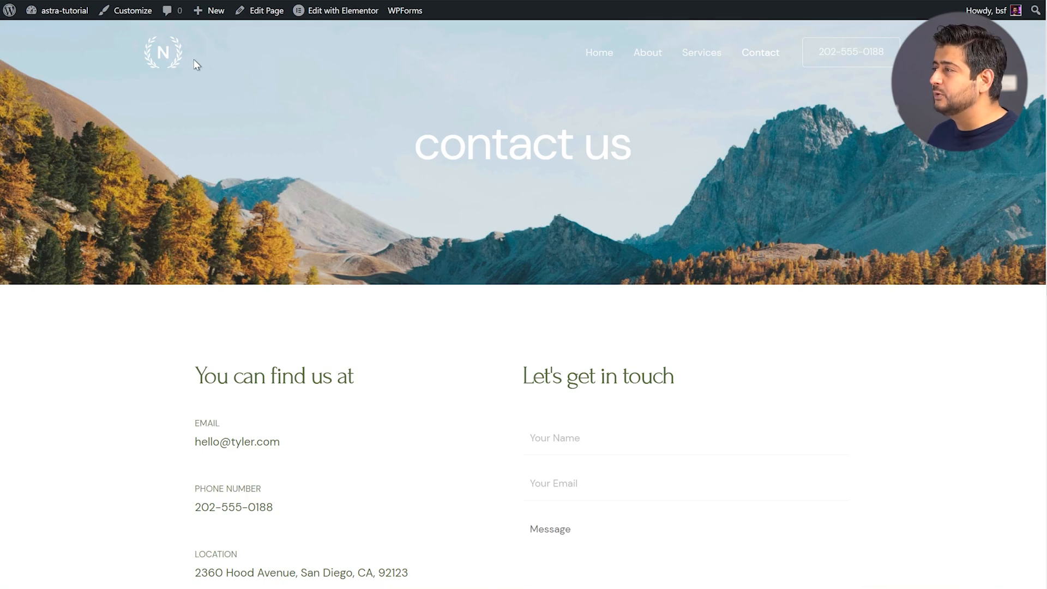
click(175, 64)
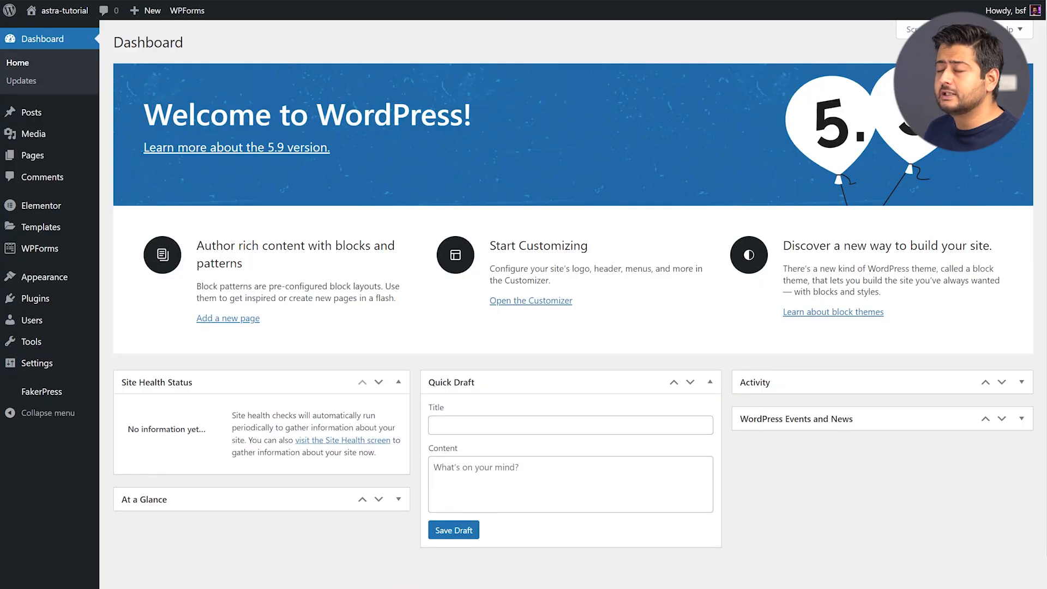
Launch the Customizer via Appearance > Customize in the admin sidebar
mouse_move(104, 287)
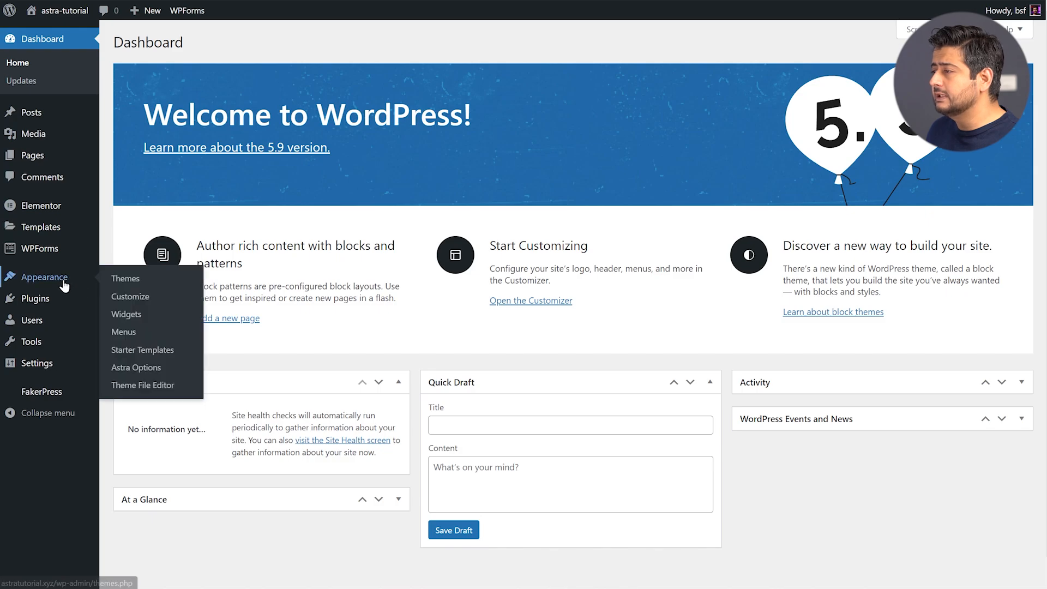
click(145, 304)
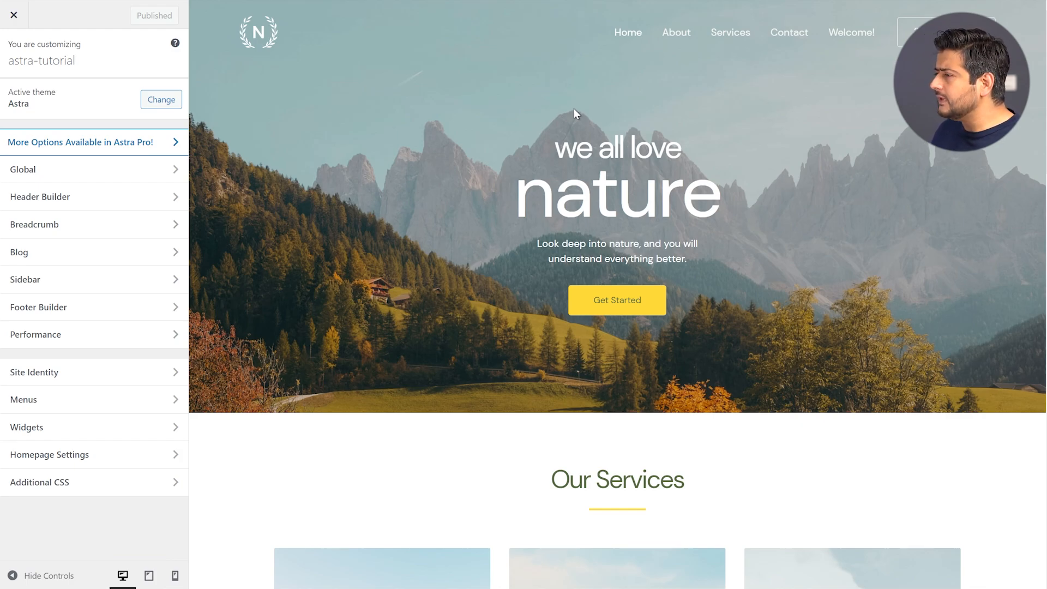
Go to Global > Container to view the 1200 px width and Boxed layout settings
scroll(791, 226, down, 10)
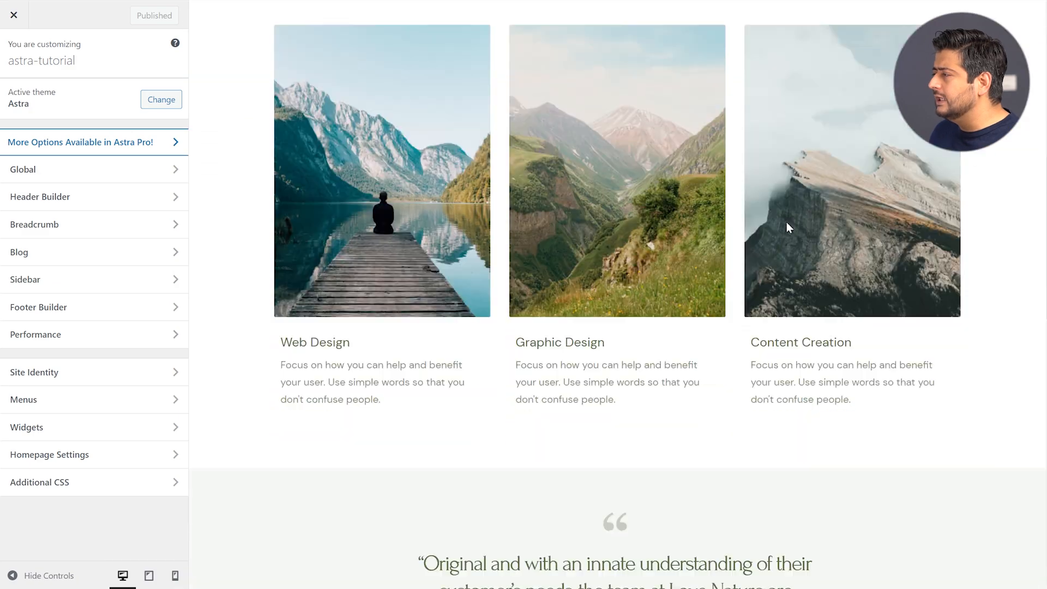
scroll(736, 213, up, 10)
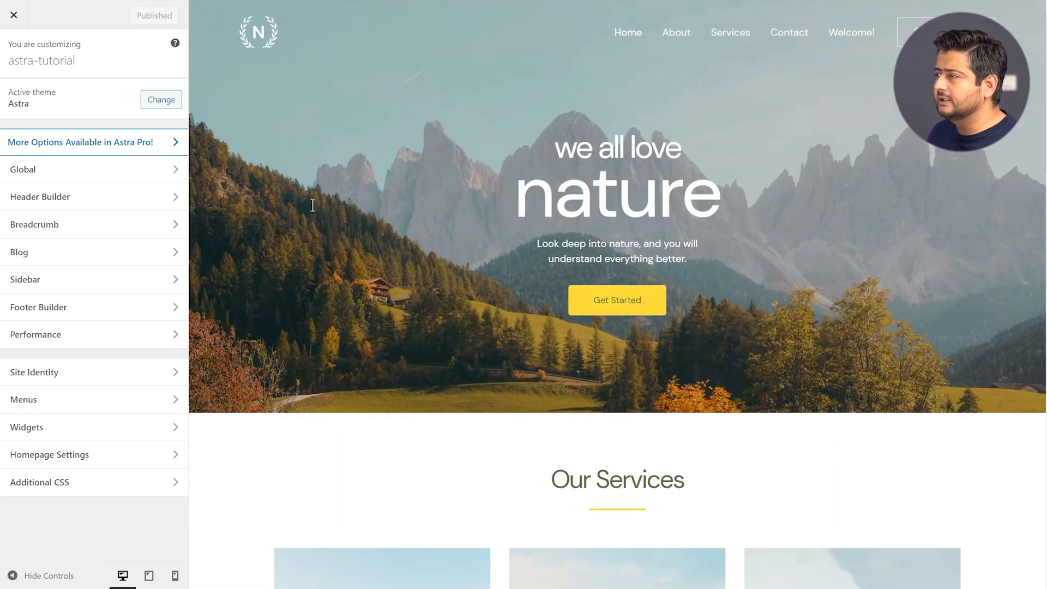
click(108, 172)
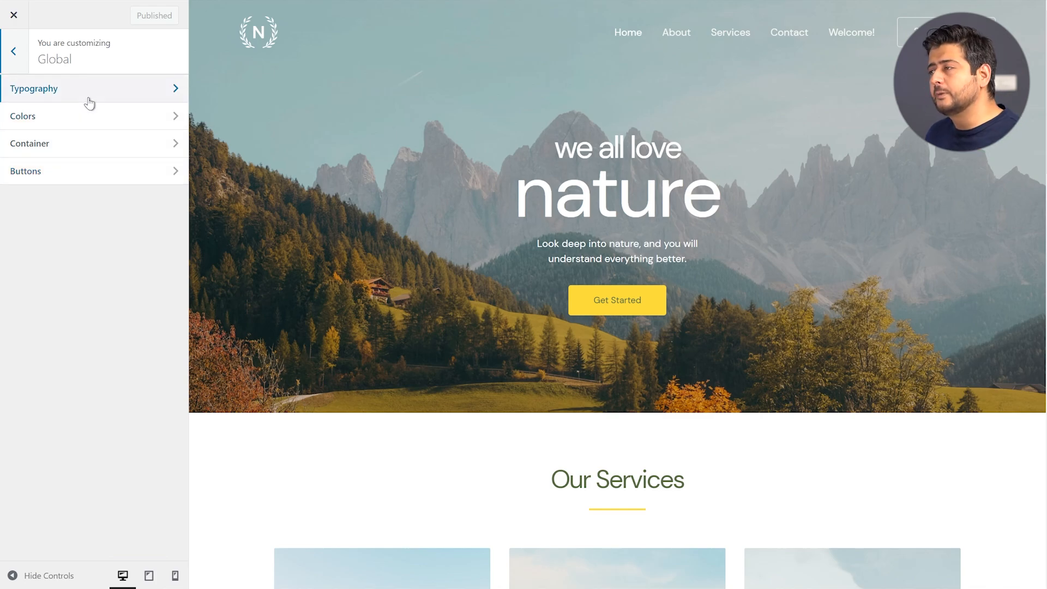
click(73, 150)
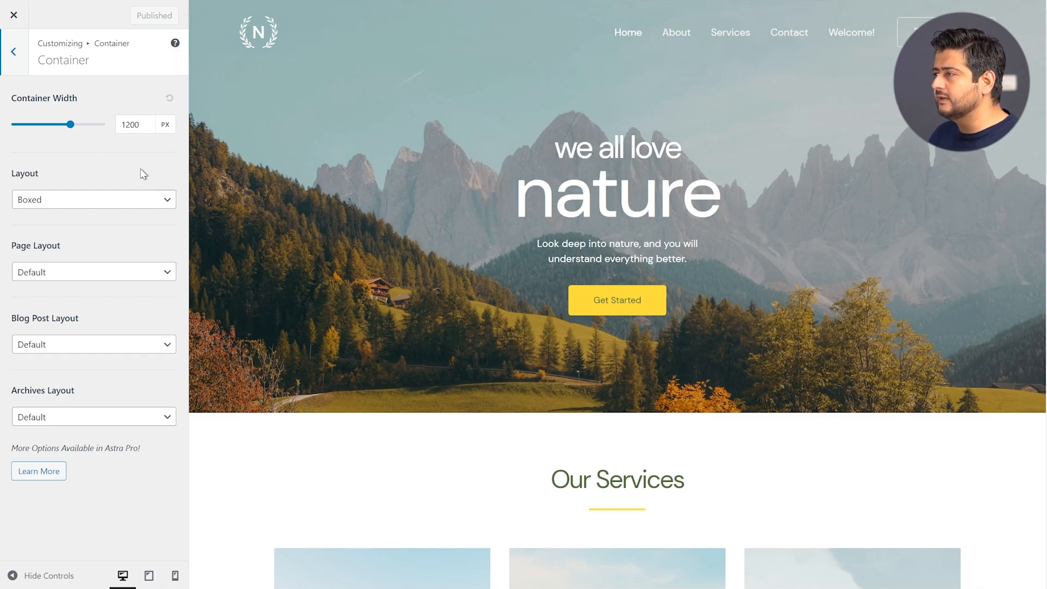
click(151, 121)
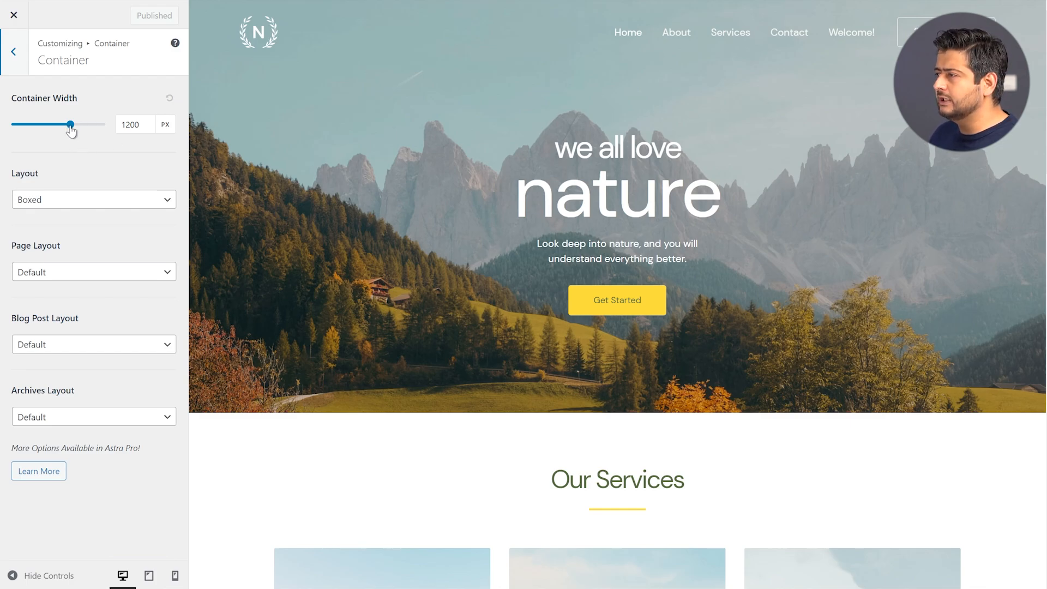
mouse_move(70, 125)
mouse_down()
mouse_move(50, 127)
mouse_move(60, 128)
mouse_up()
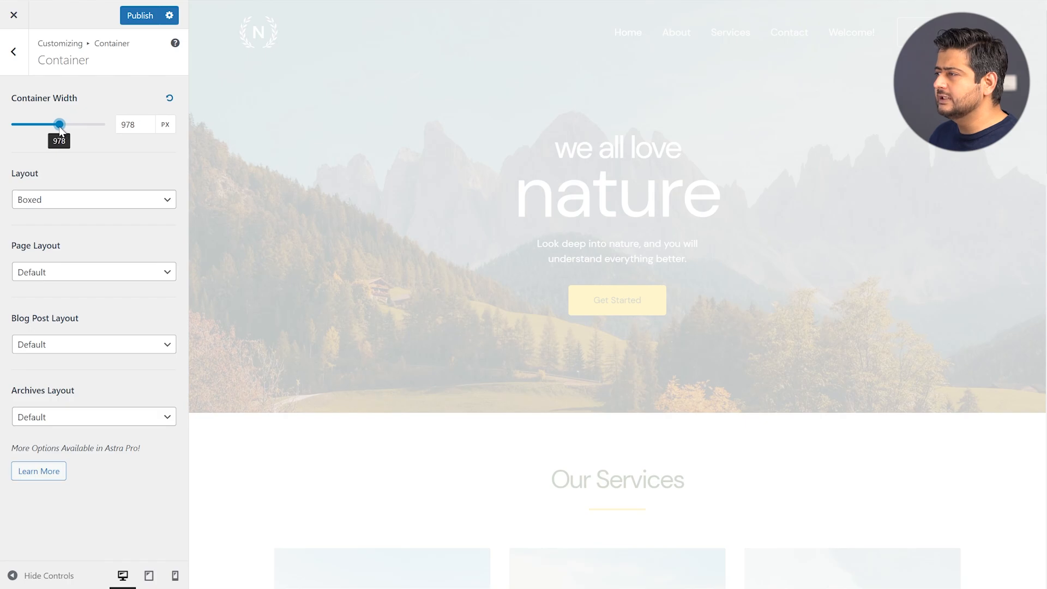
drag(147, 123, 113, 119)
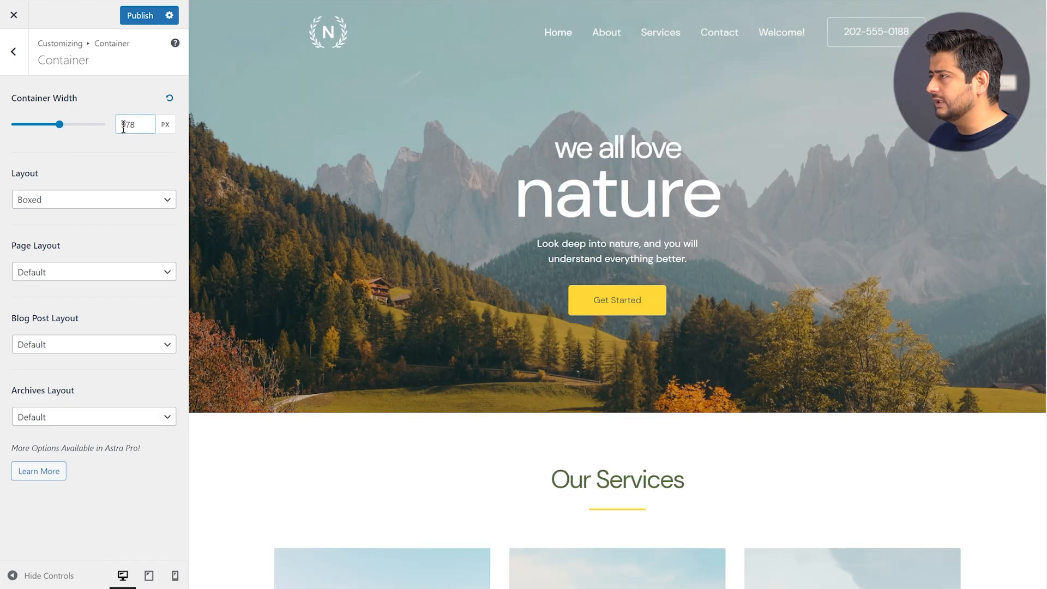
double_click(128, 125)
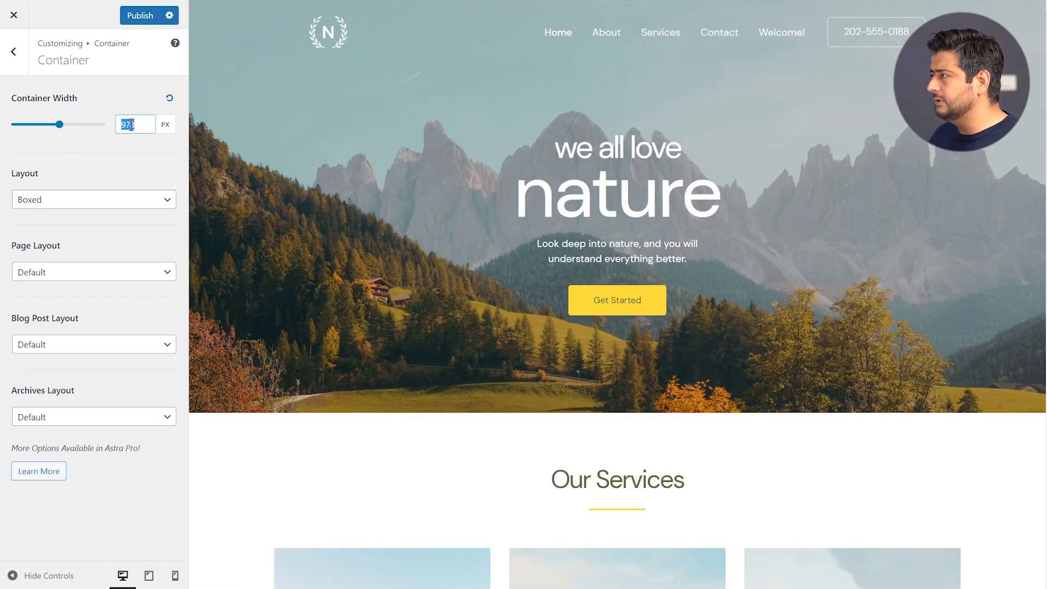
text(950)
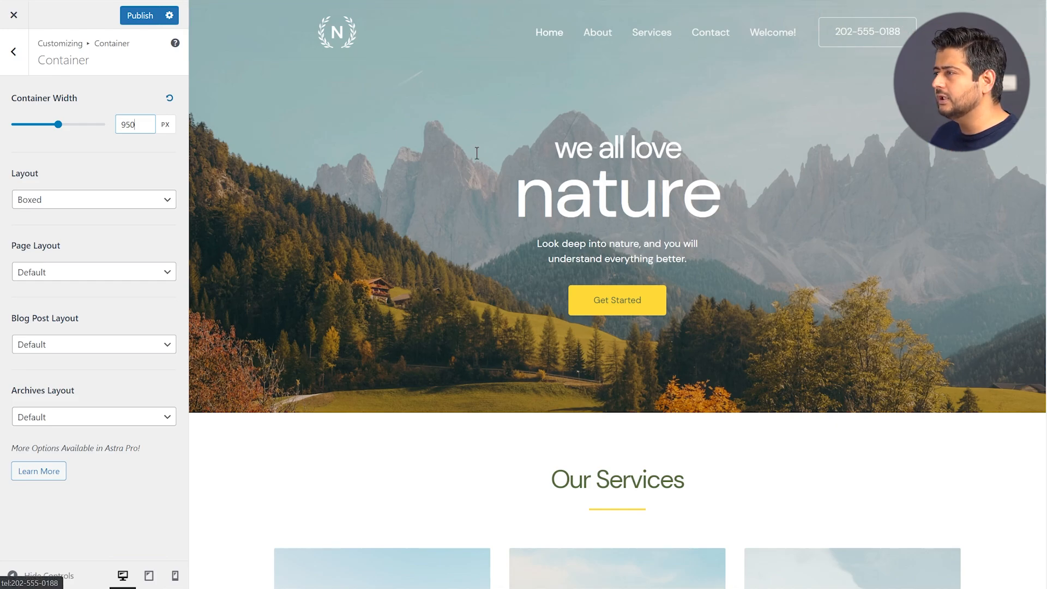
drag(141, 124, 102, 125)
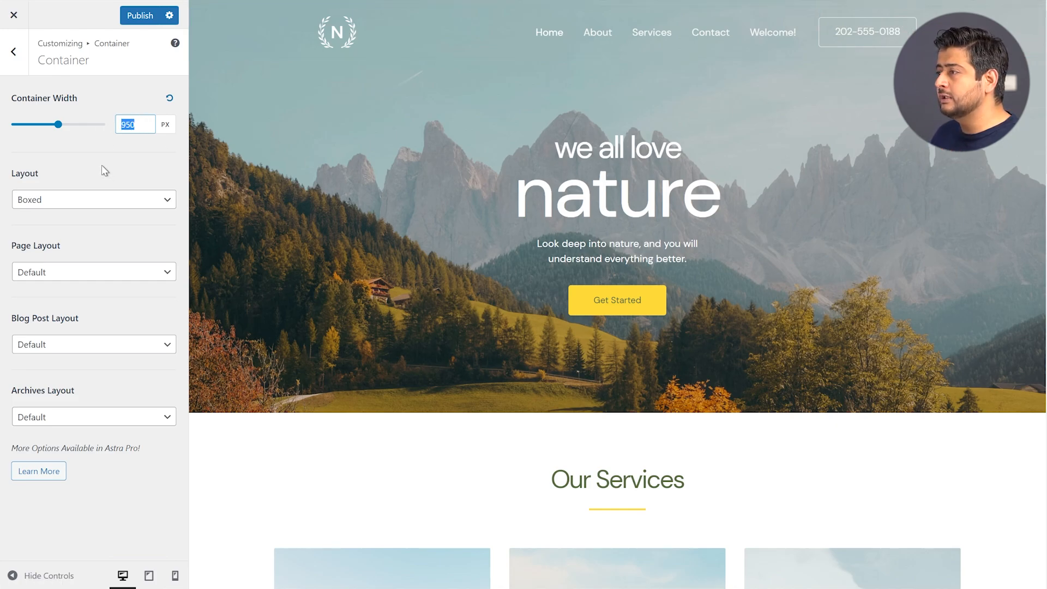
text(1400)
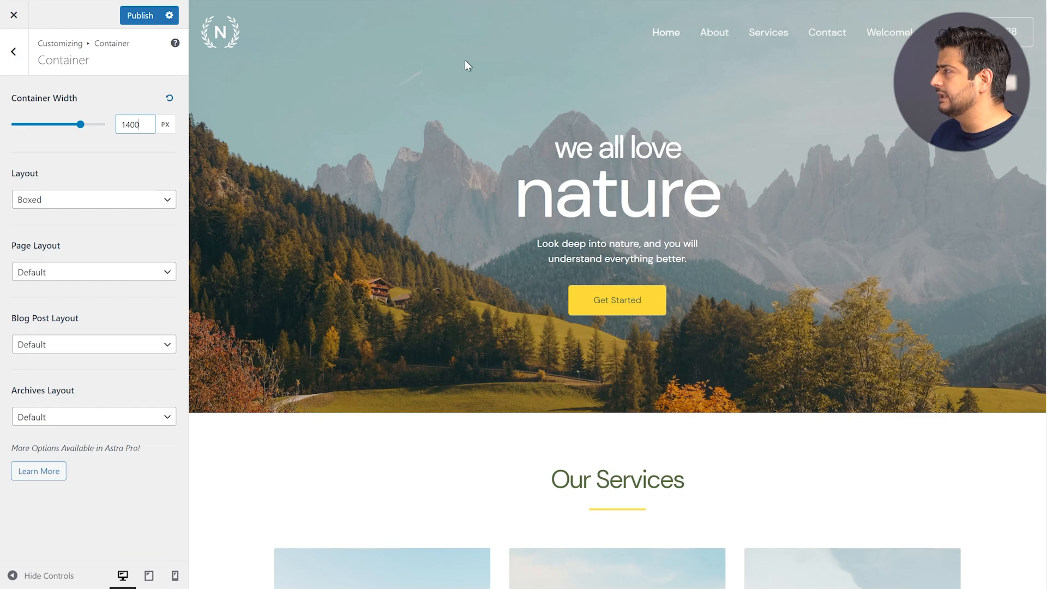
double_click(133, 124)
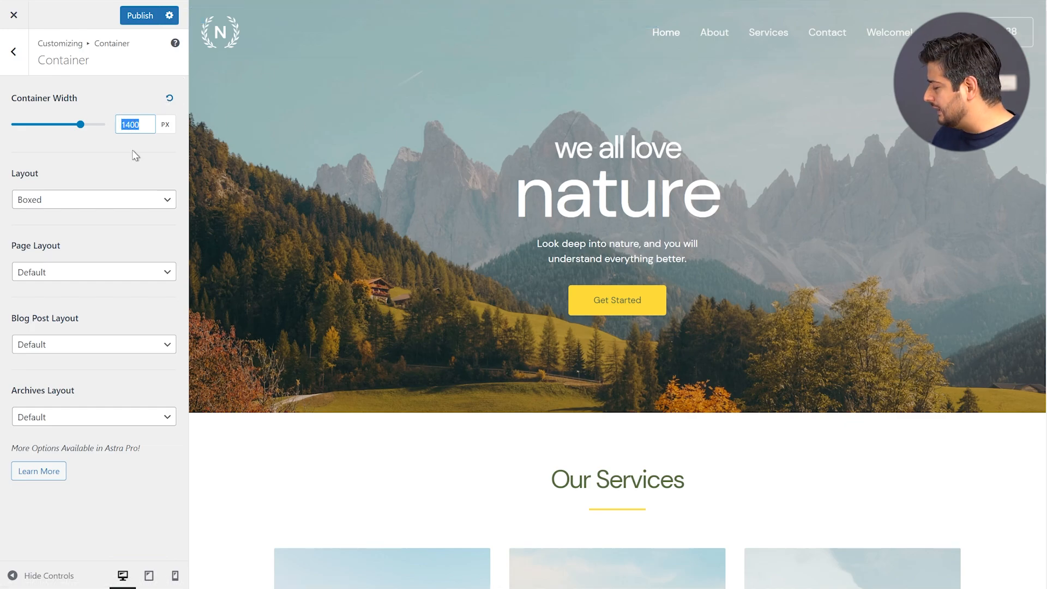
text(1200)
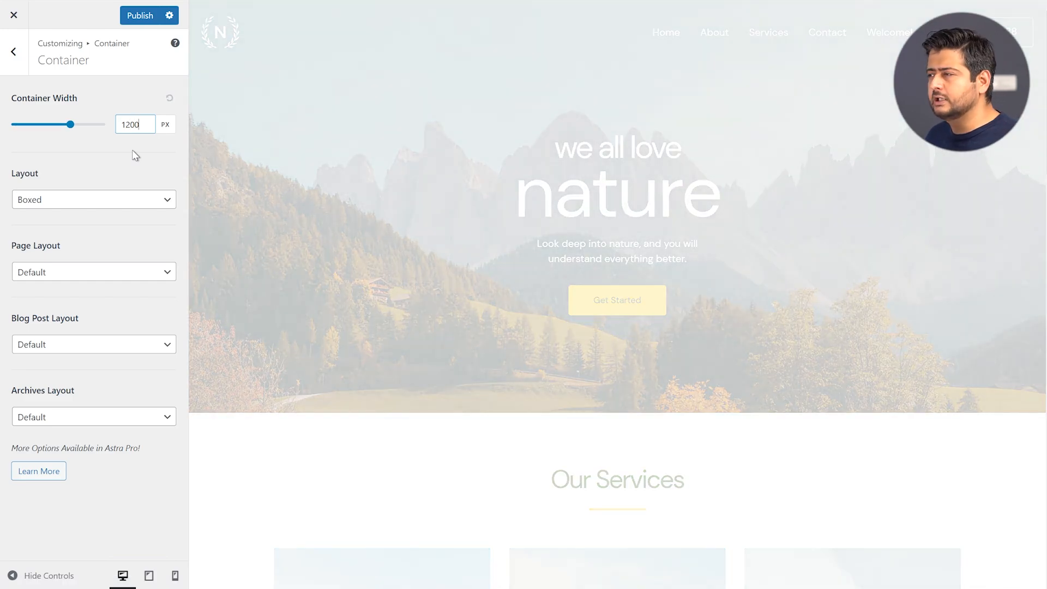
click(132, 164)
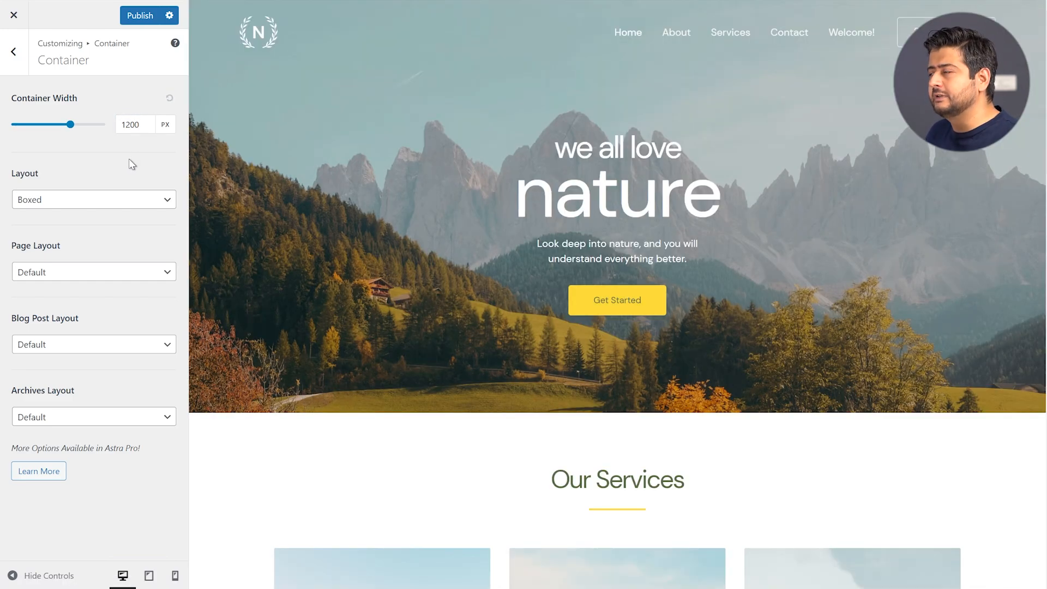
click(140, 122)
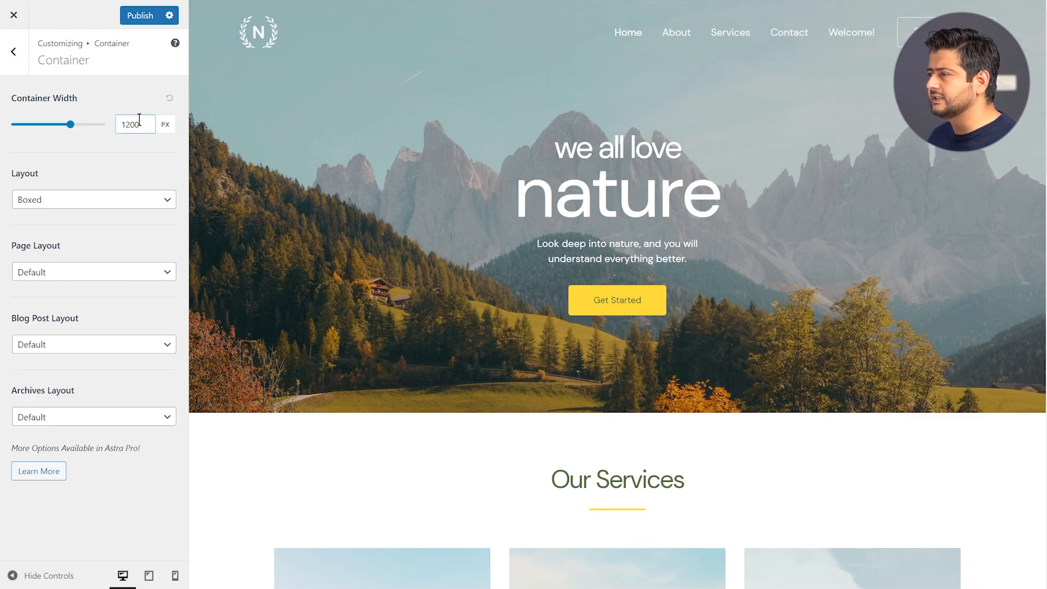
click(114, 176)
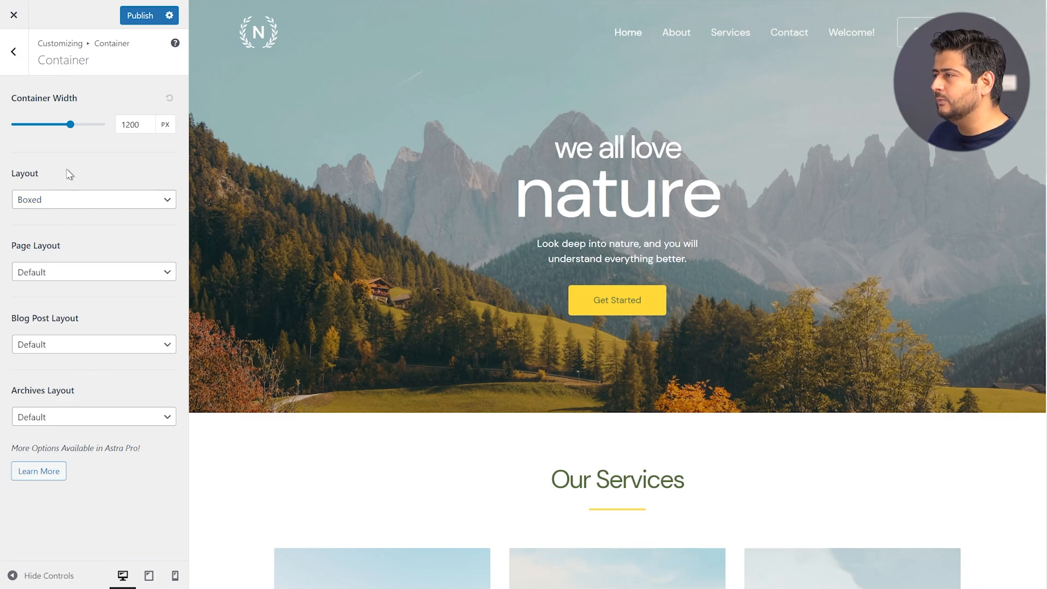
Keep the container layout as Boxed and scroll the preview down to Our Services and back
click(75, 202)
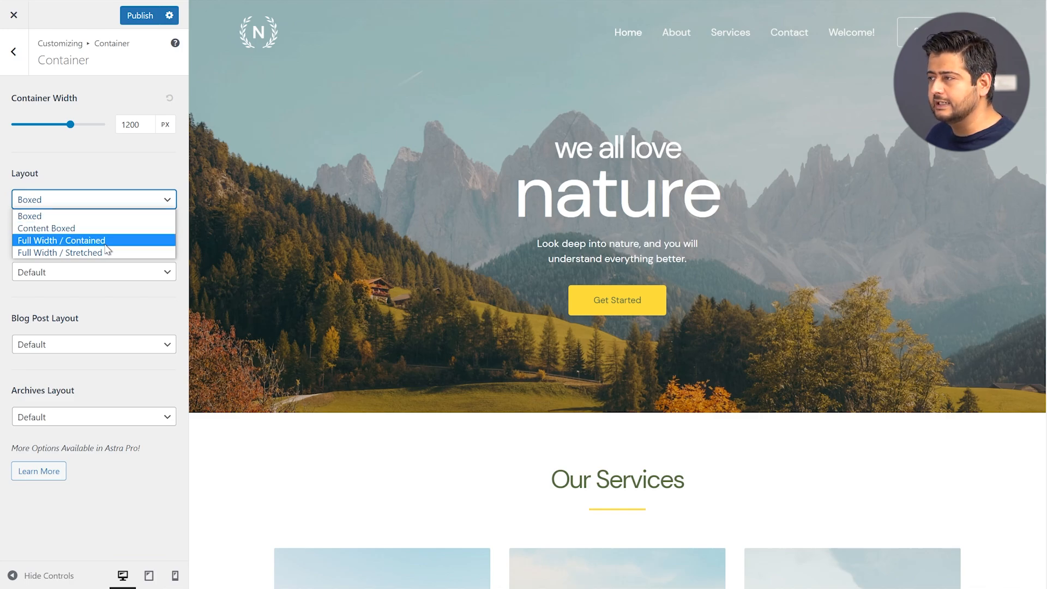
click(101, 172)
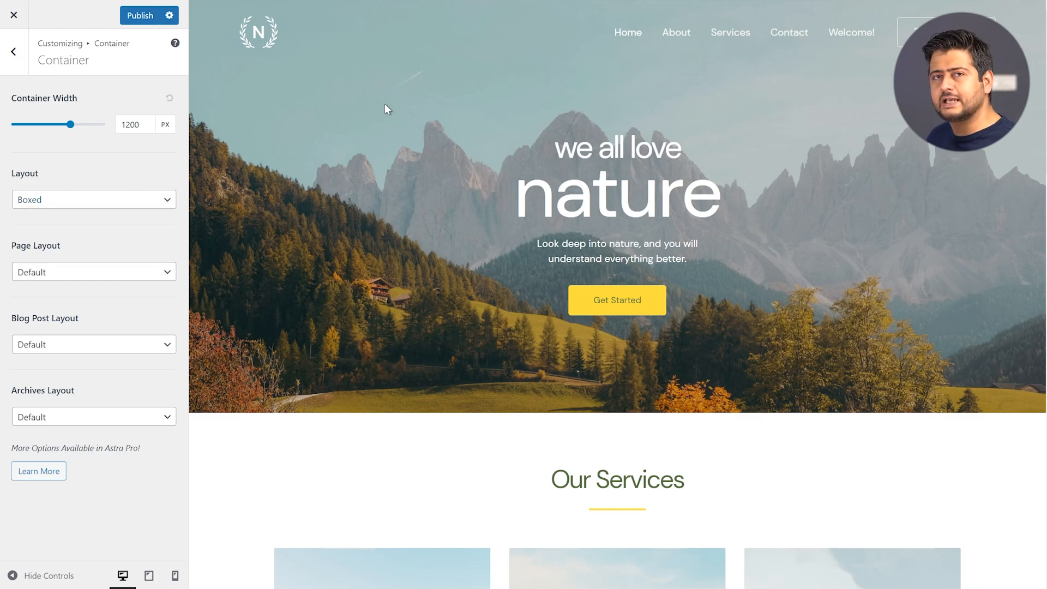
scroll(713, 162, down, 12)
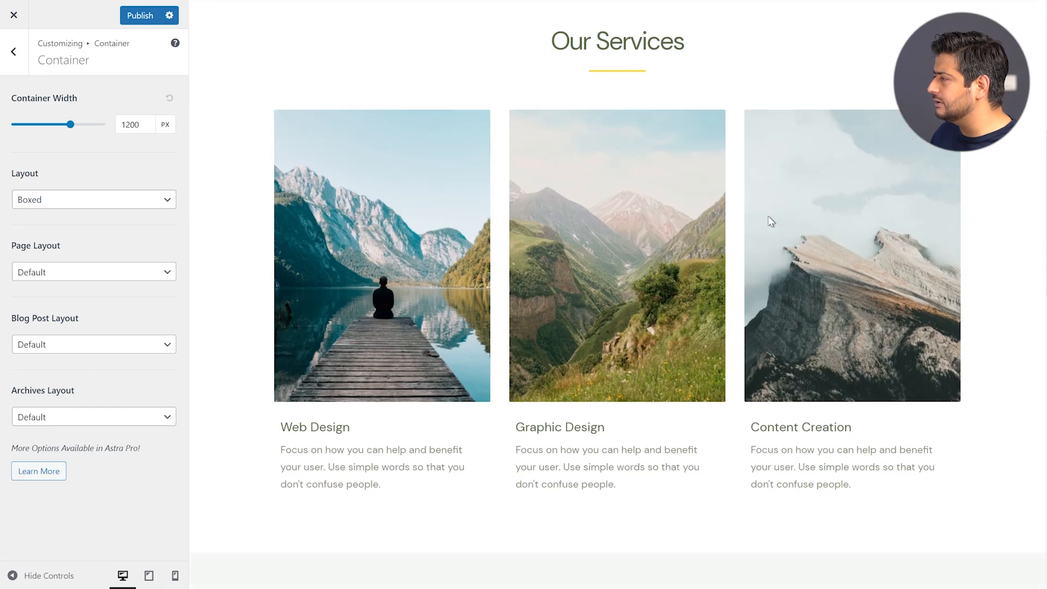
scroll(743, 245, up, 12)
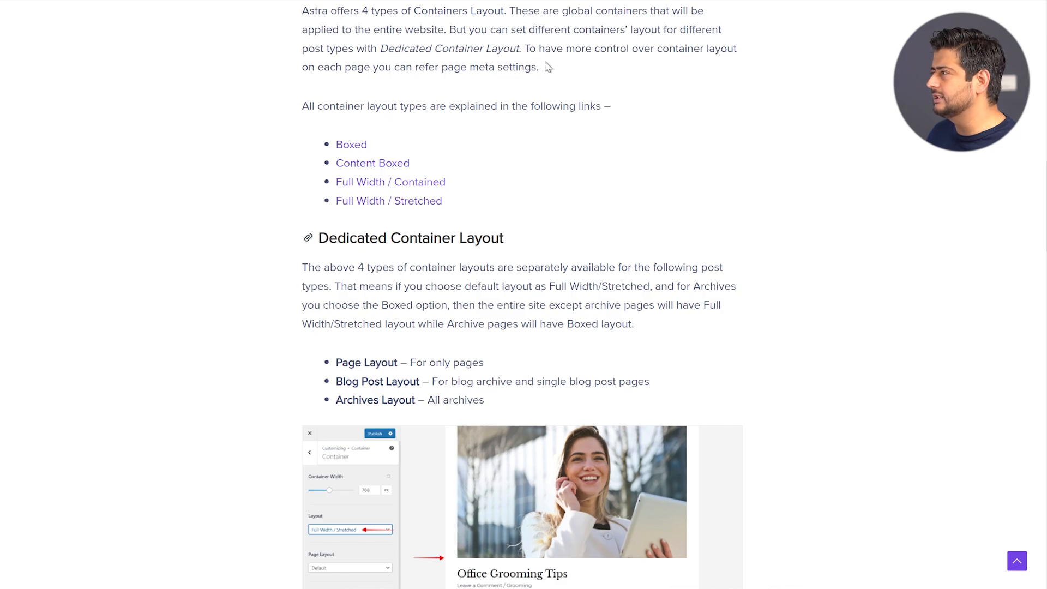
Open the Boxed, Content Boxed, Full Width/Contained and Full Width/Stretched articles in new tabs
right_click(358, 144)
click(373, 154)
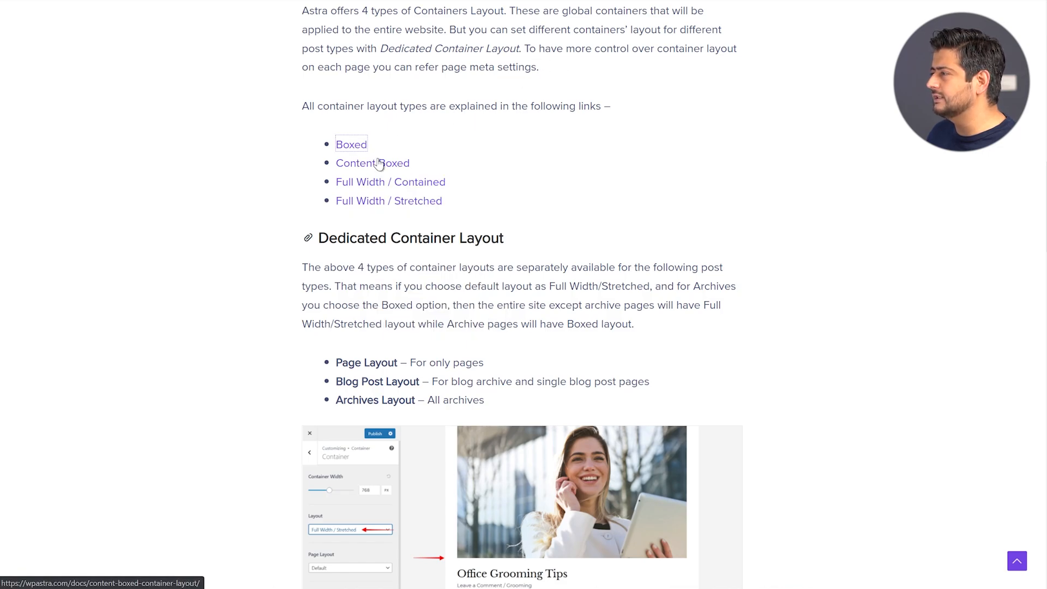
right_click(377, 161)
click(387, 171)
right_click(395, 180)
click(410, 196)
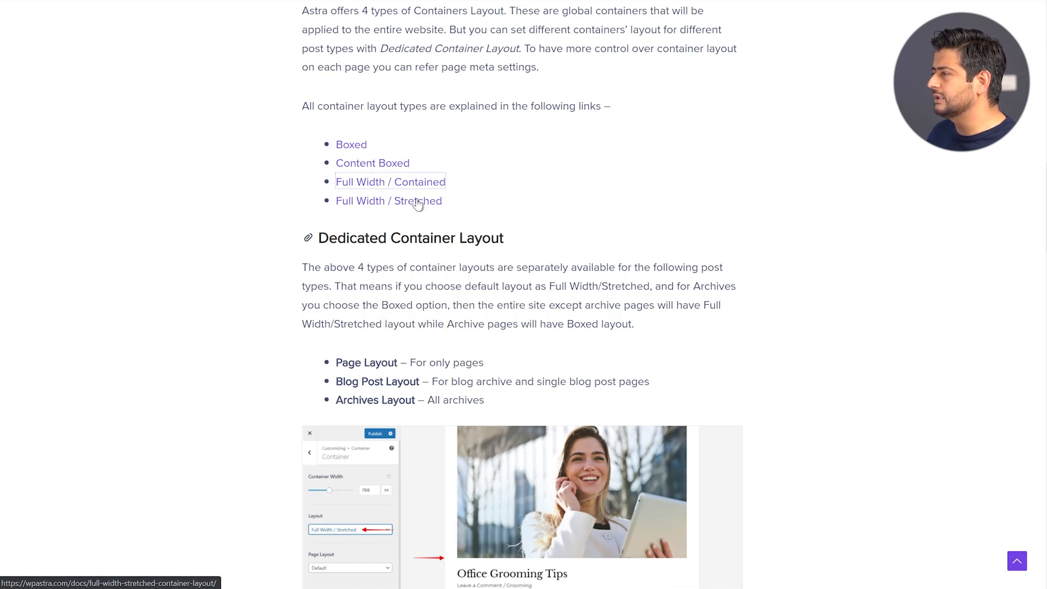
right_click(416, 200)
click(431, 209)
Switch to the Boxed layout article and read through it
key(ctrl+Tab)
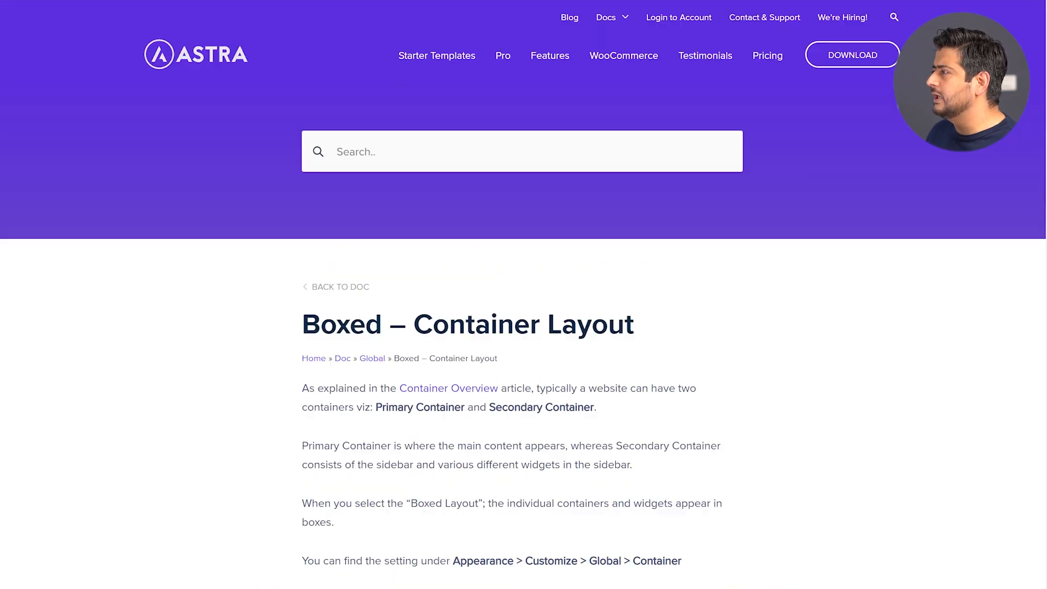
scroll(559, 155, down, 10)
scroll(390, 169, up, 2)
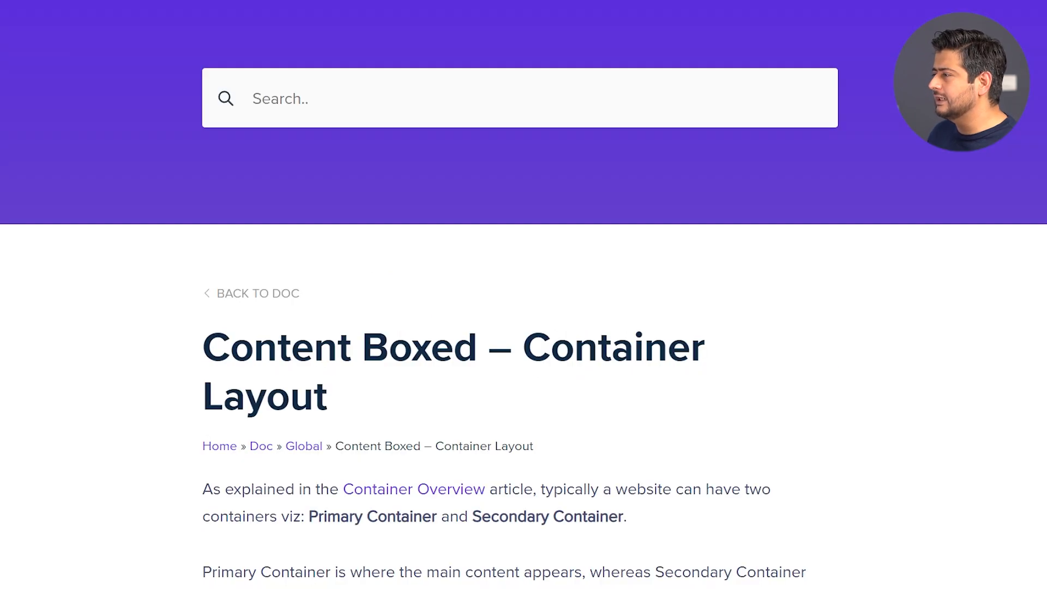
scroll(632, 224, down, 15)
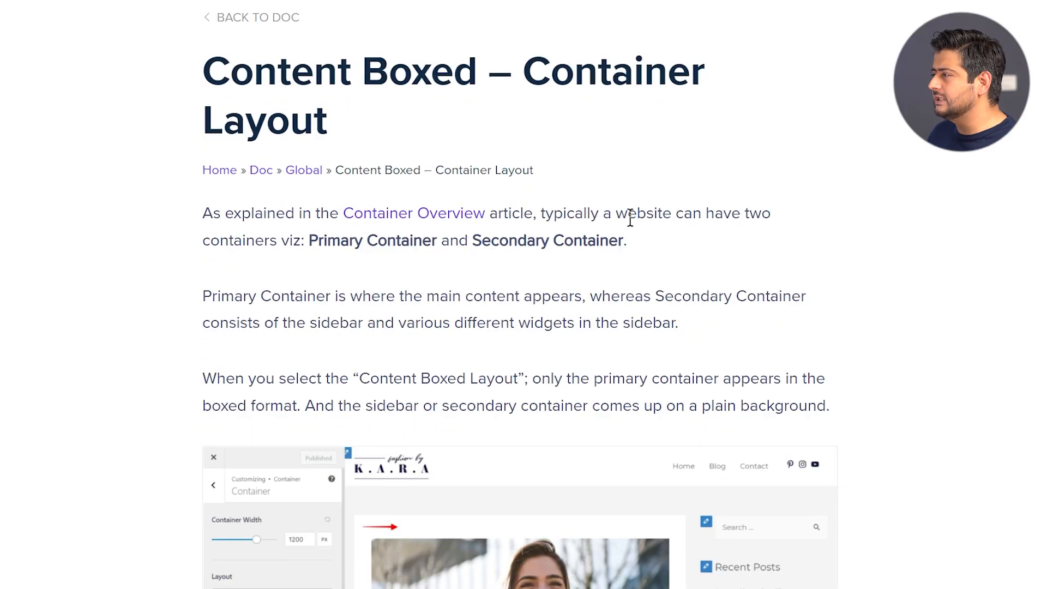
scroll(634, 196, up, 3)
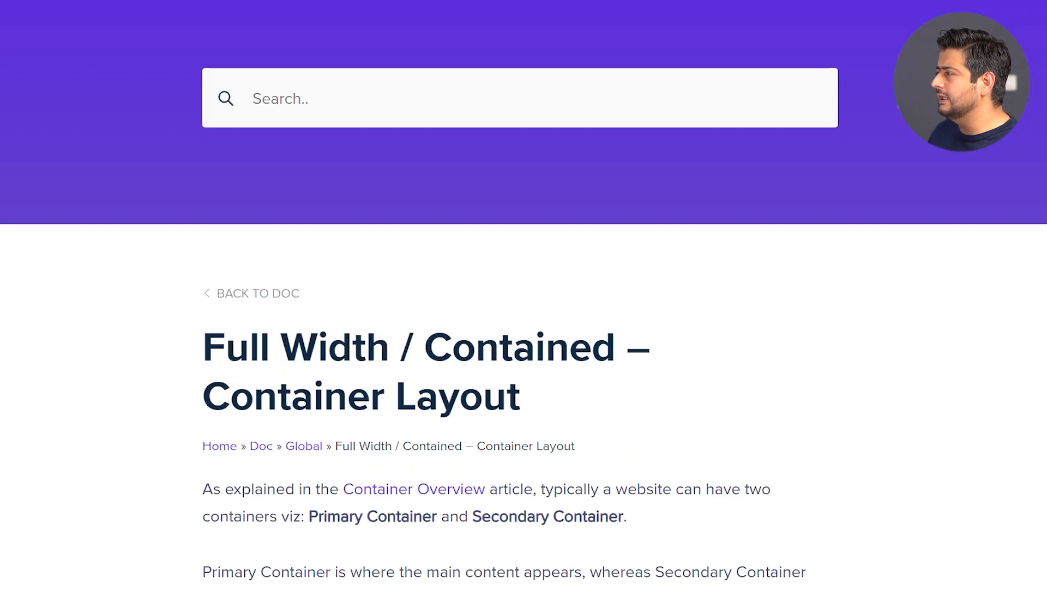
scroll(643, 201, down, 9)
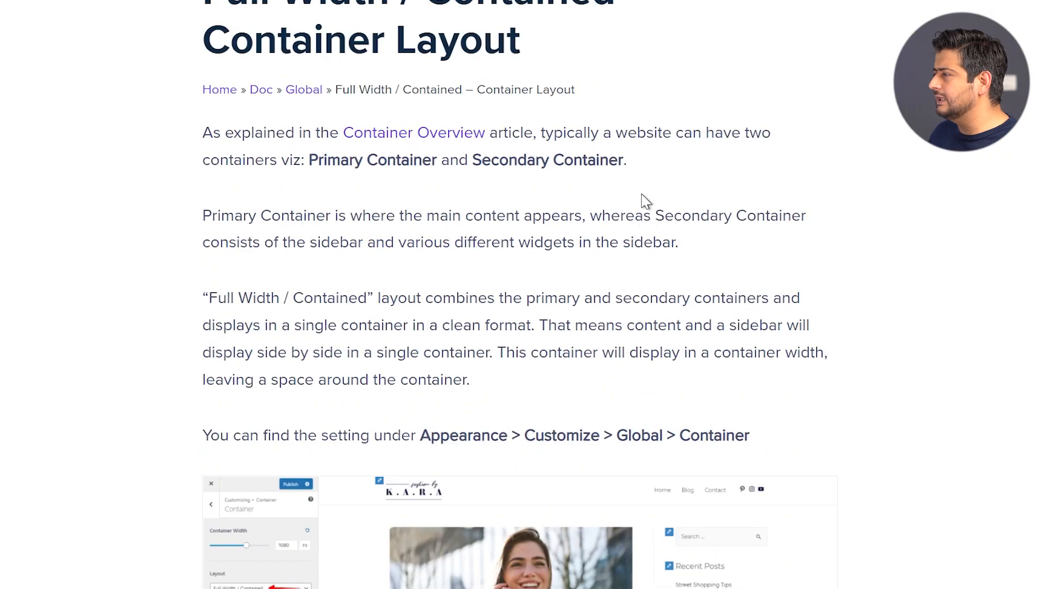
scroll(556, 201, up, 4)
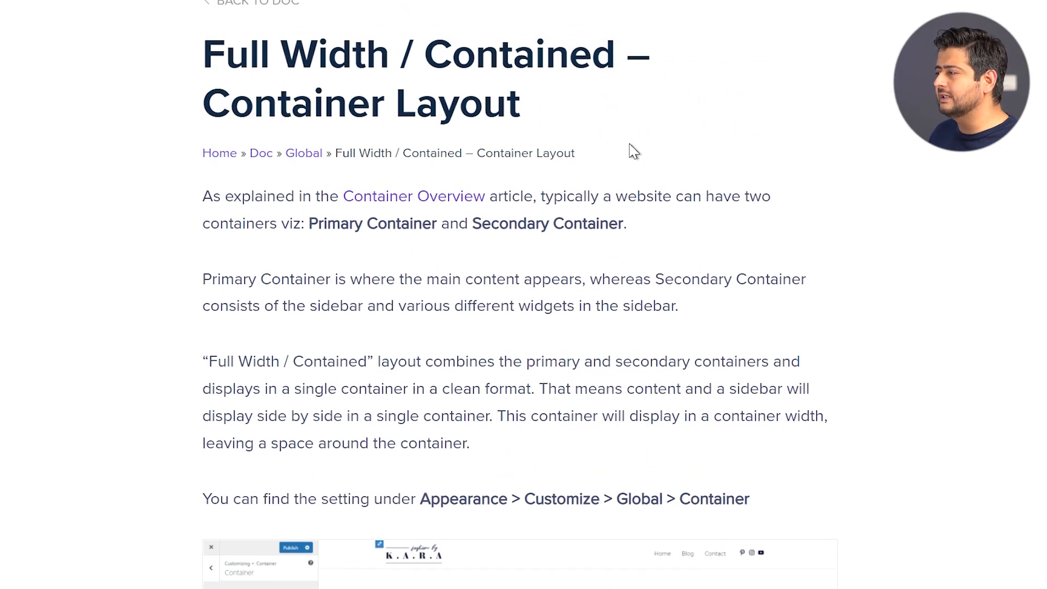
scroll(635, 151, down, 7)
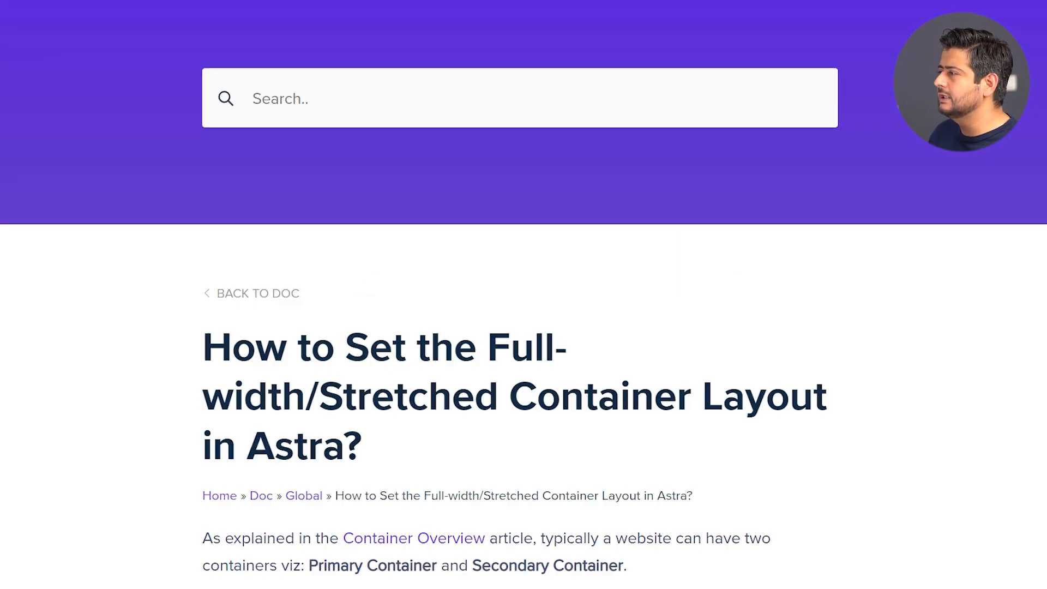
scroll(589, 175, down, 11)
scroll(596, 187, up, 3)
scroll(518, 163, up, 5)
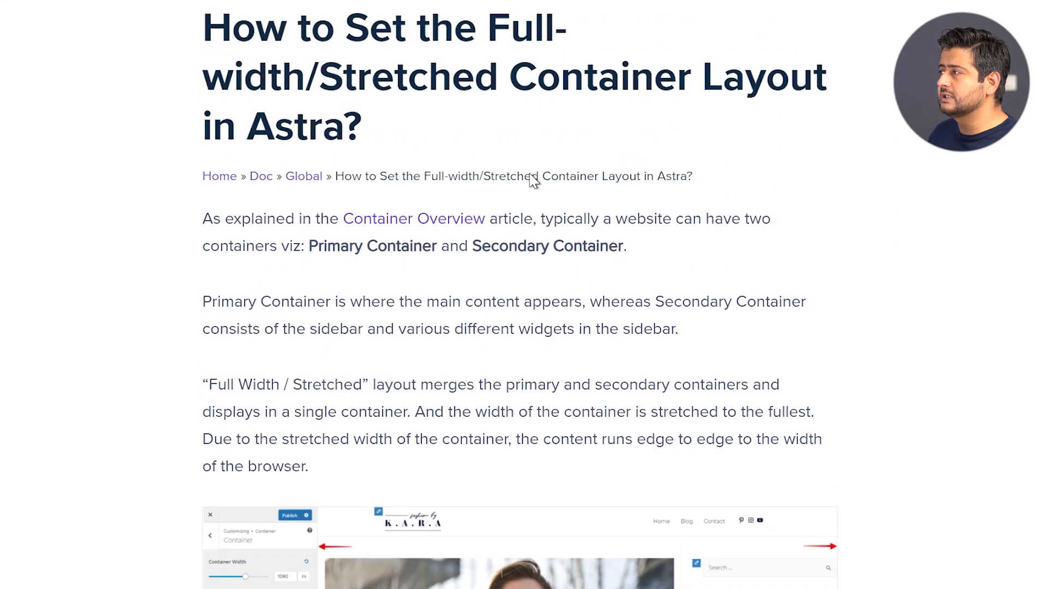
scroll(541, 138, down, 8)
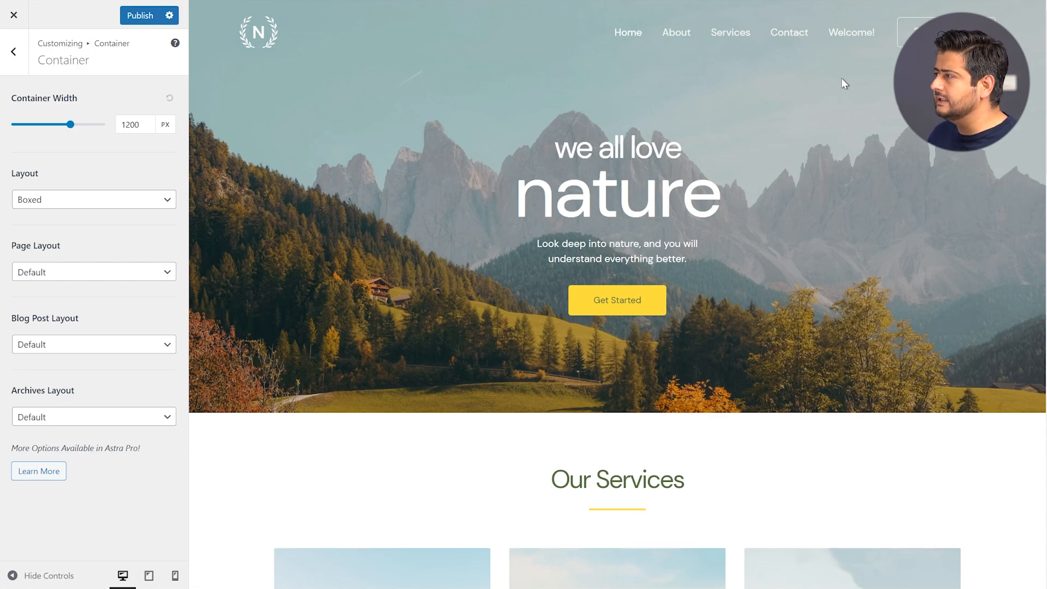
scroll(850, 254, down, 8)
scroll(687, 194, up, 8)
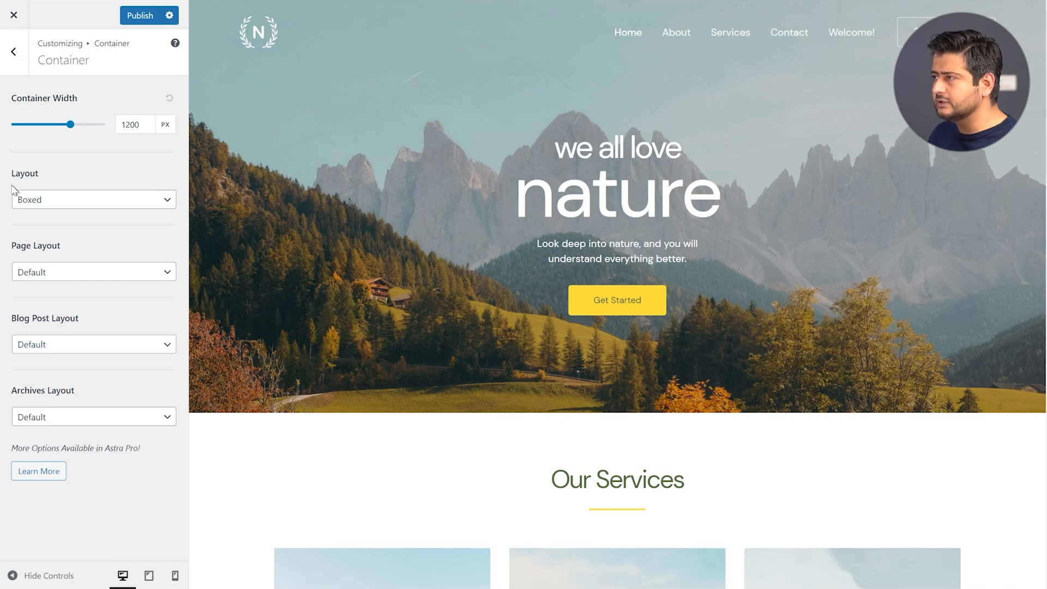
click(96, 201)
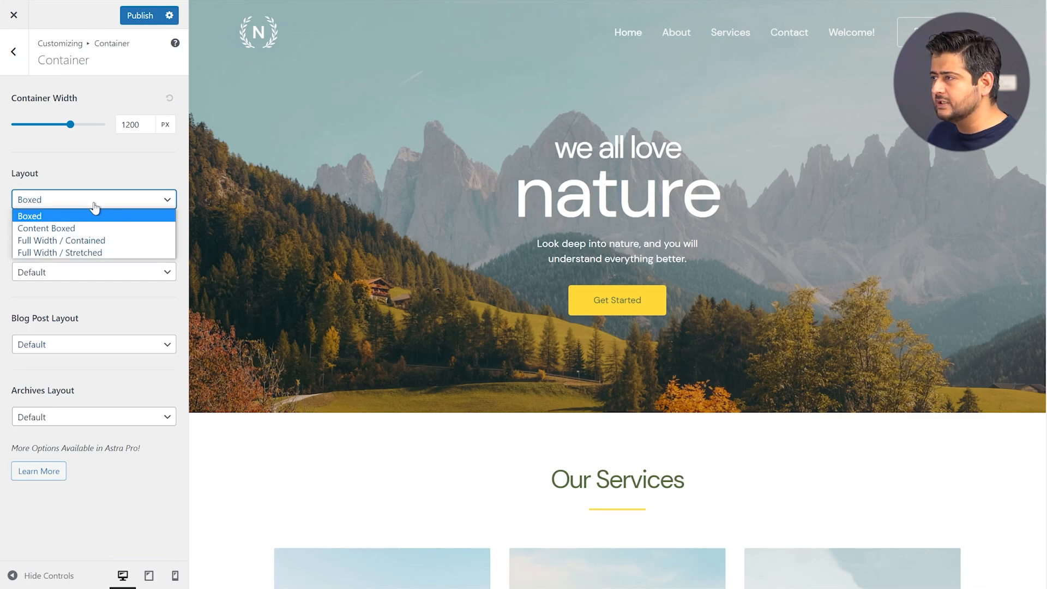
click(85, 228)
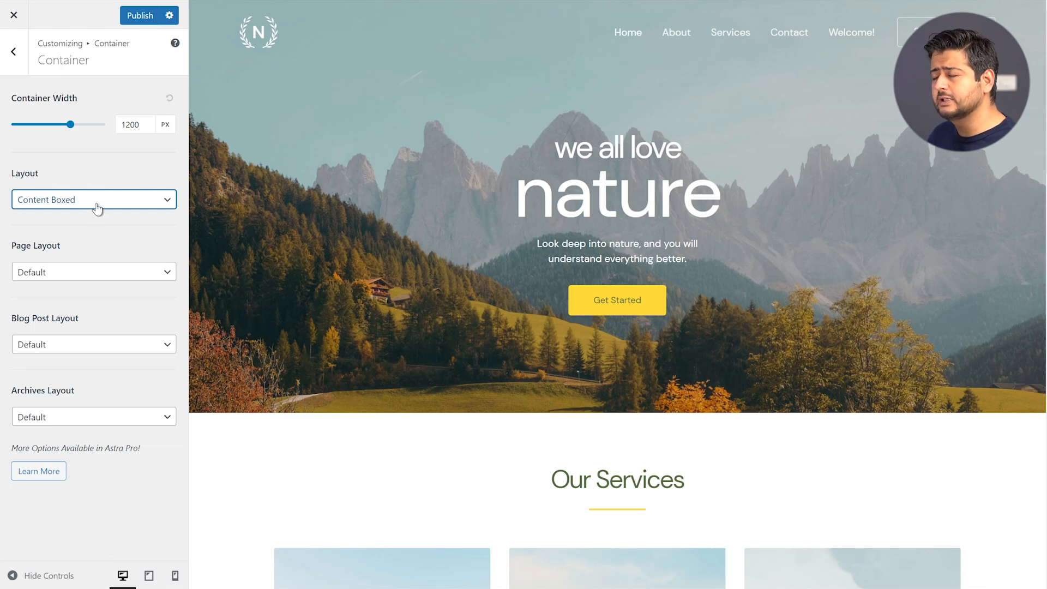
click(97, 208)
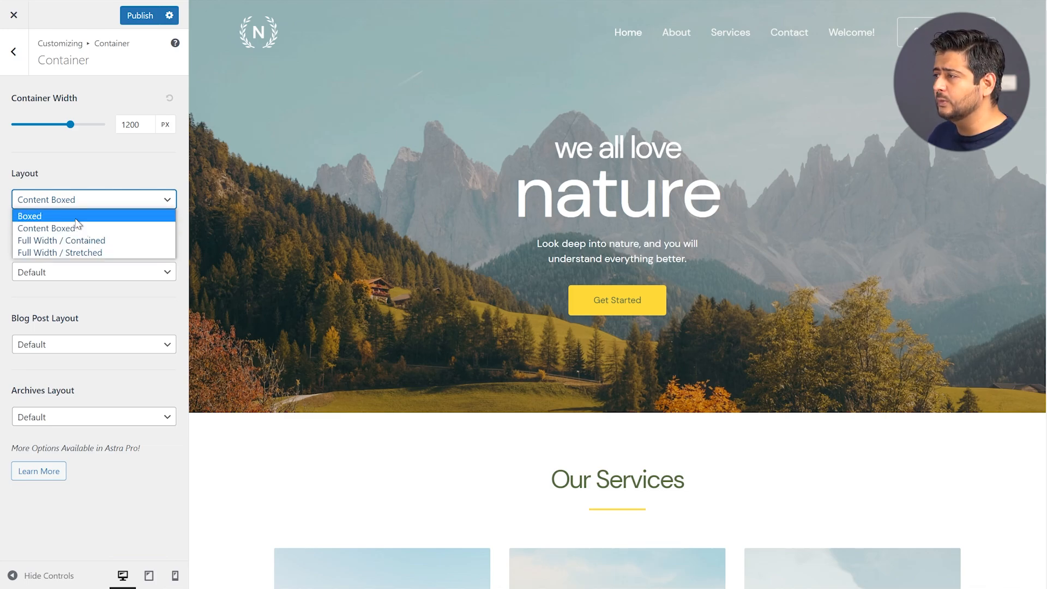
click(76, 218)
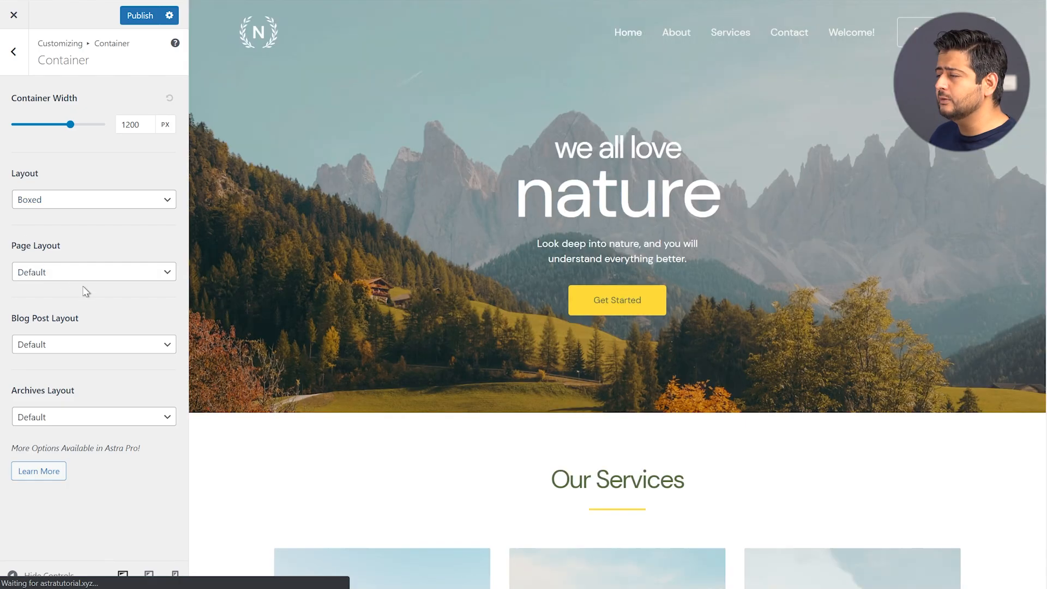
click(83, 275)
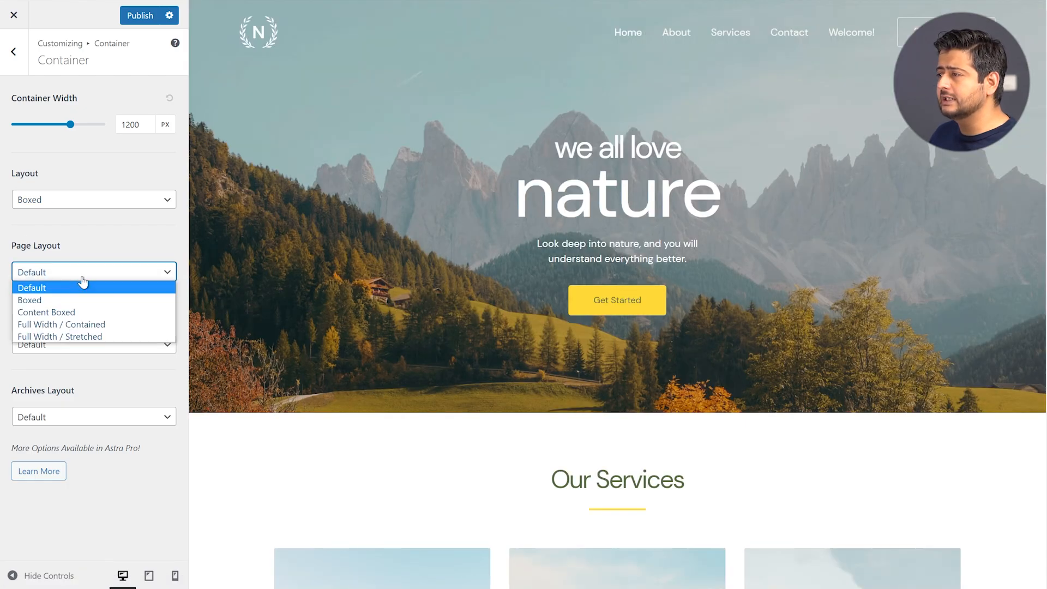
click(100, 249)
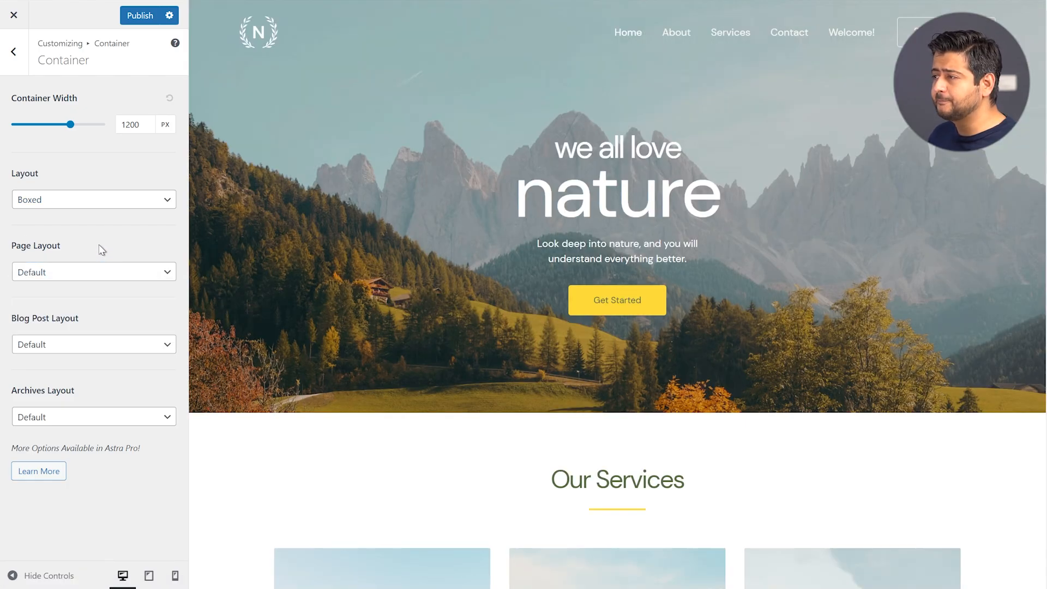
click(83, 344)
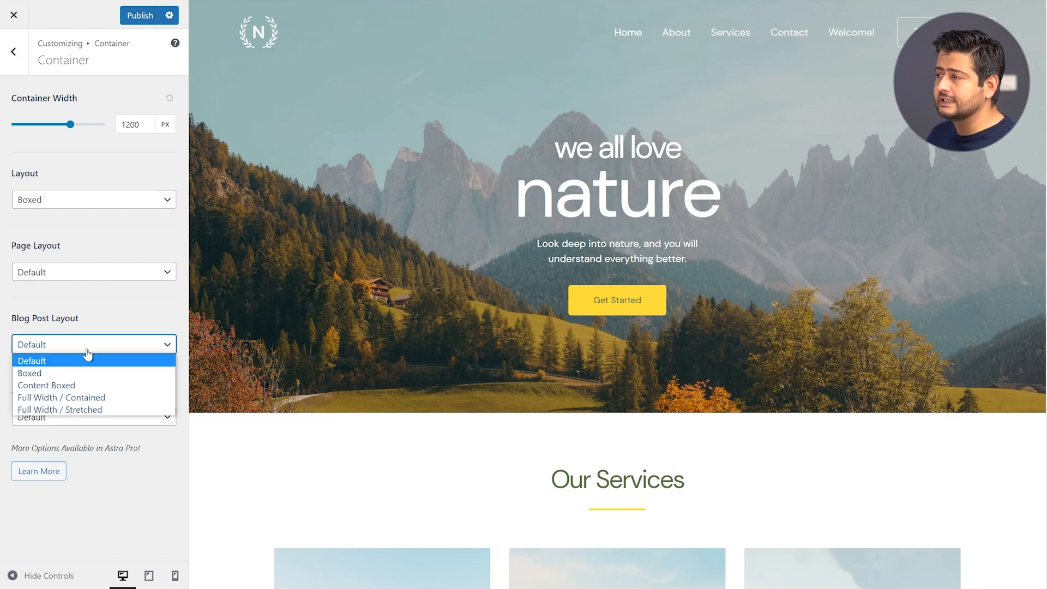
click(120, 364)
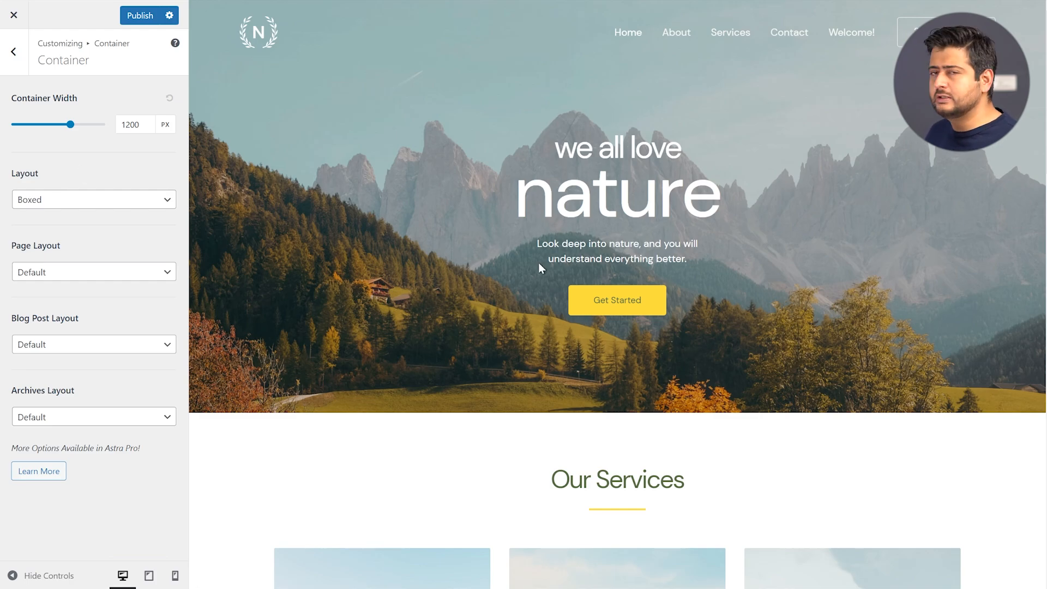
scroll(624, 218, down, 4)
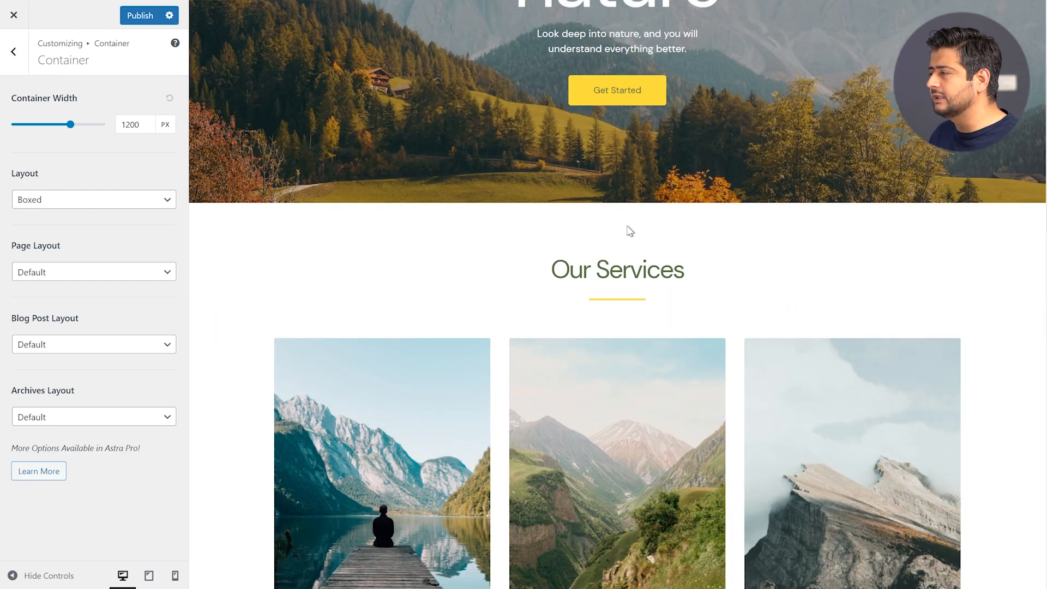
scroll(627, 229, up, 4)
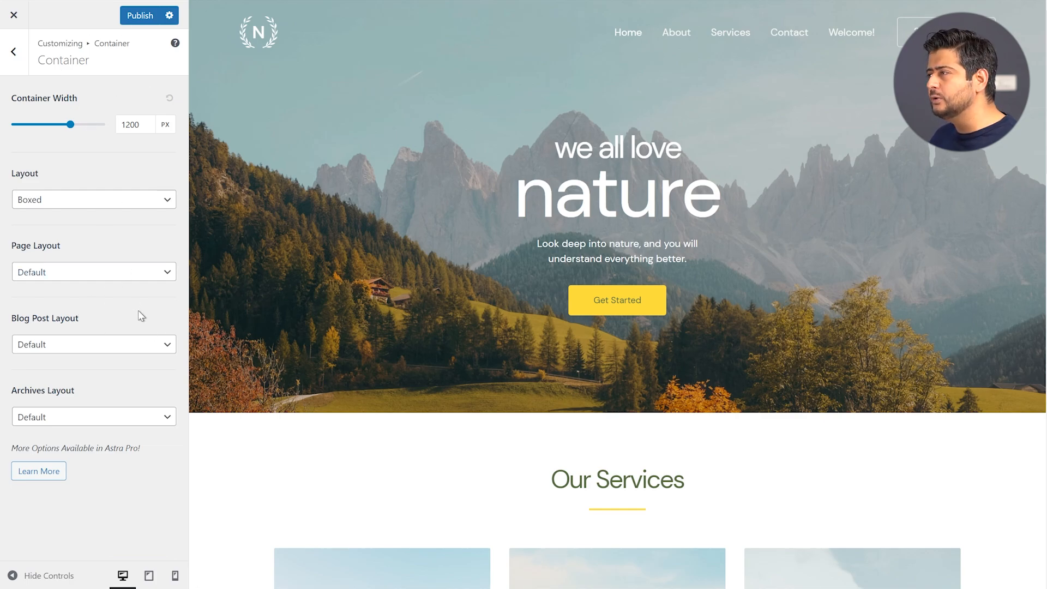
click(120, 121)
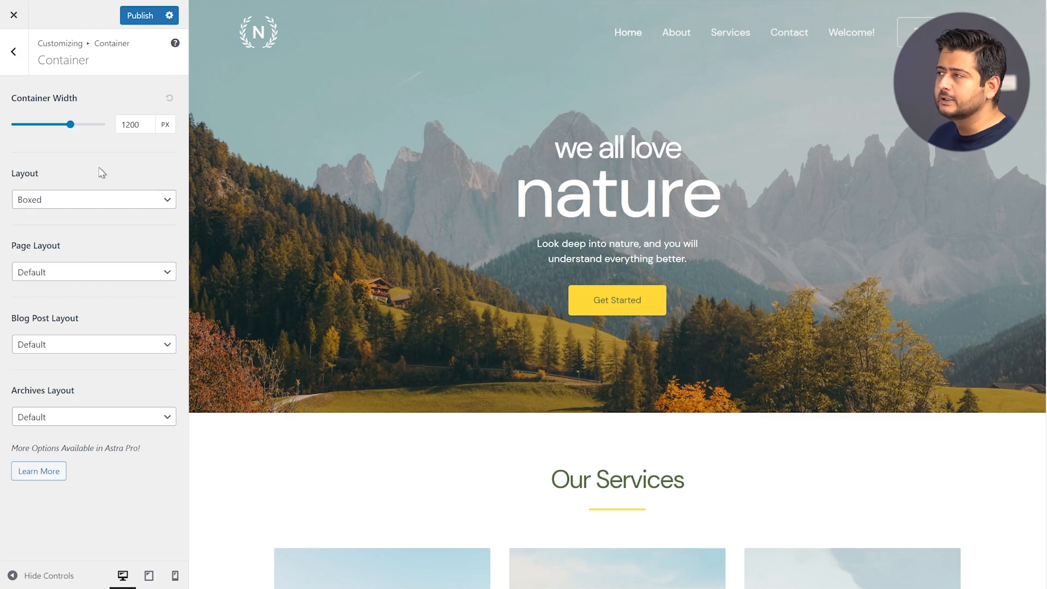
Go back to Global and show the Typography settings with DM Sans body at 16 px
click(13, 52)
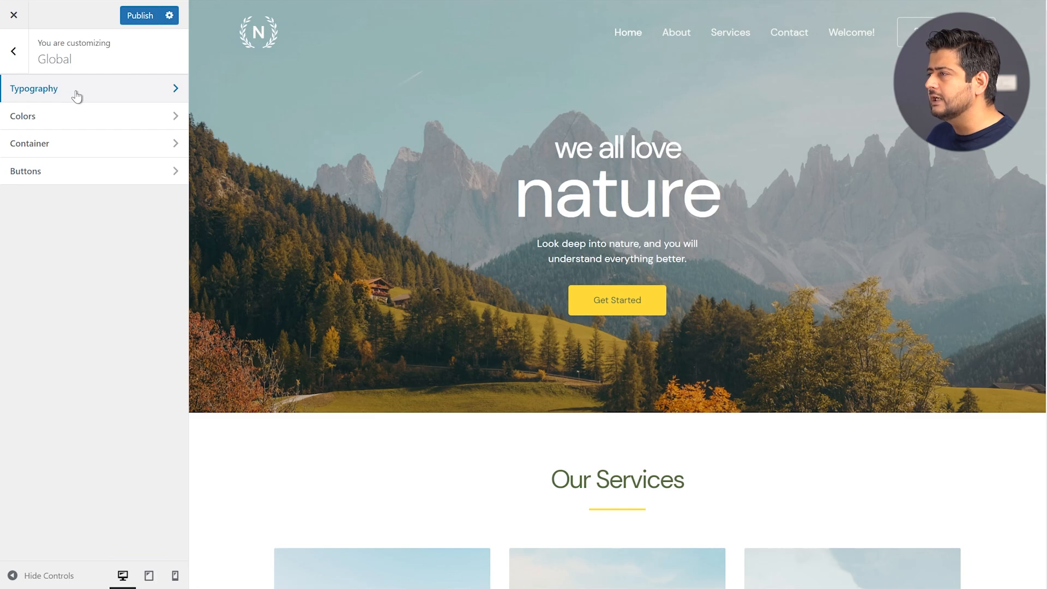
click(104, 89)
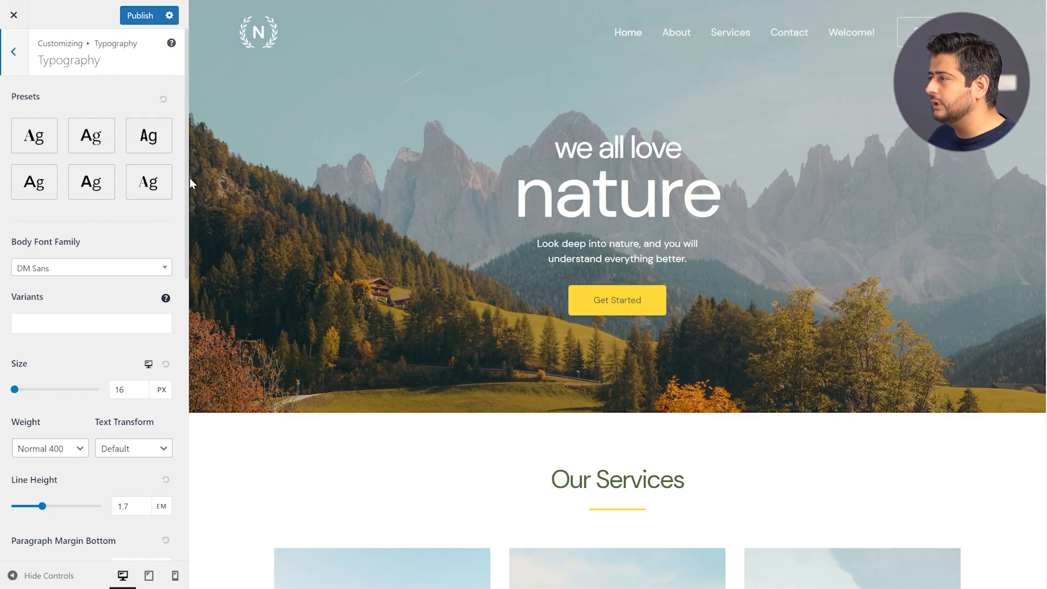
scroll(152, 221, down, 1)
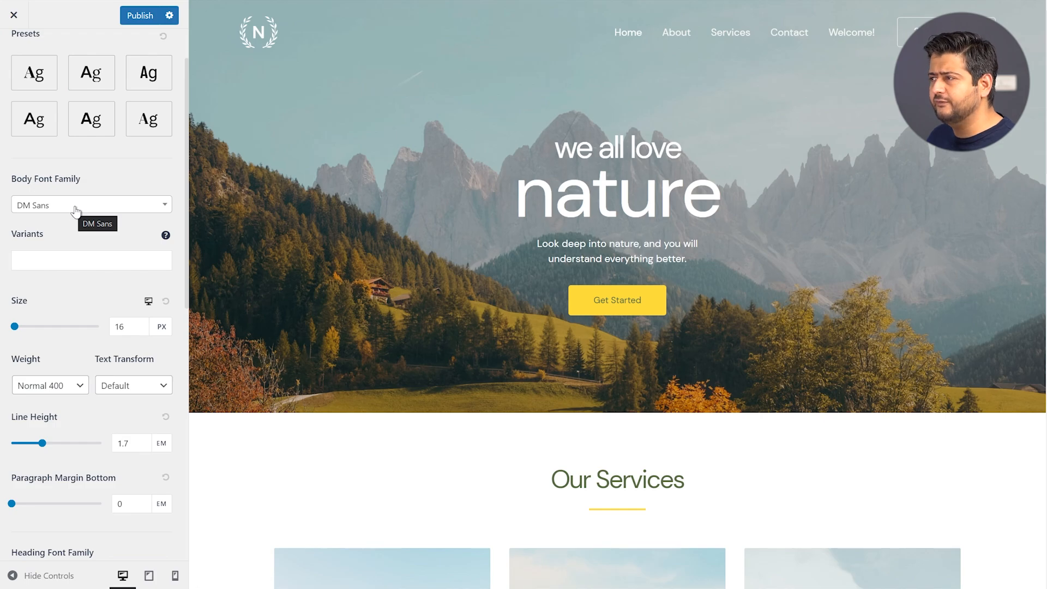
click(107, 209)
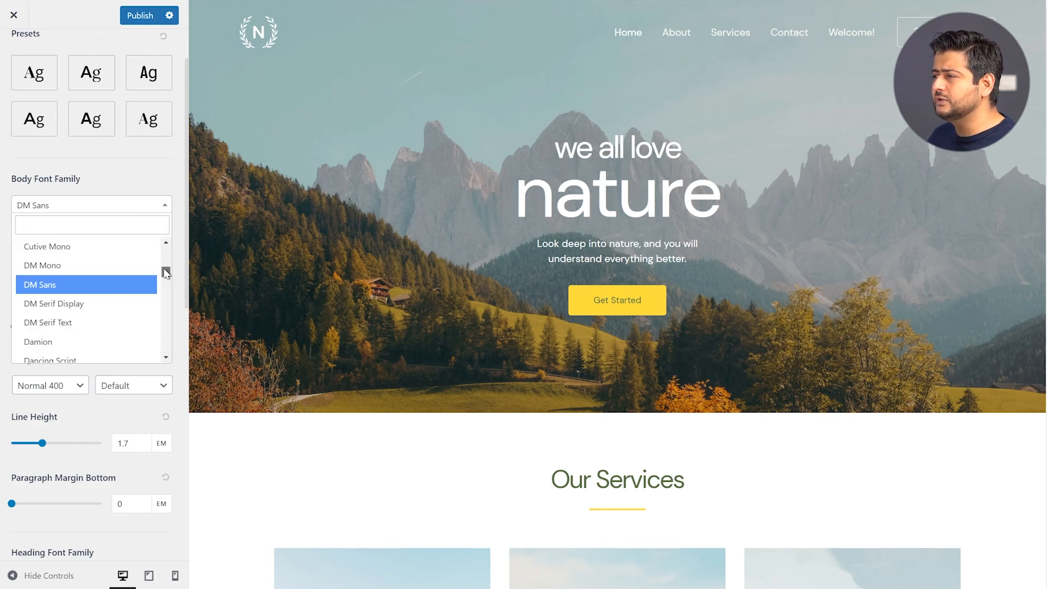
drag(167, 272, 170, 339)
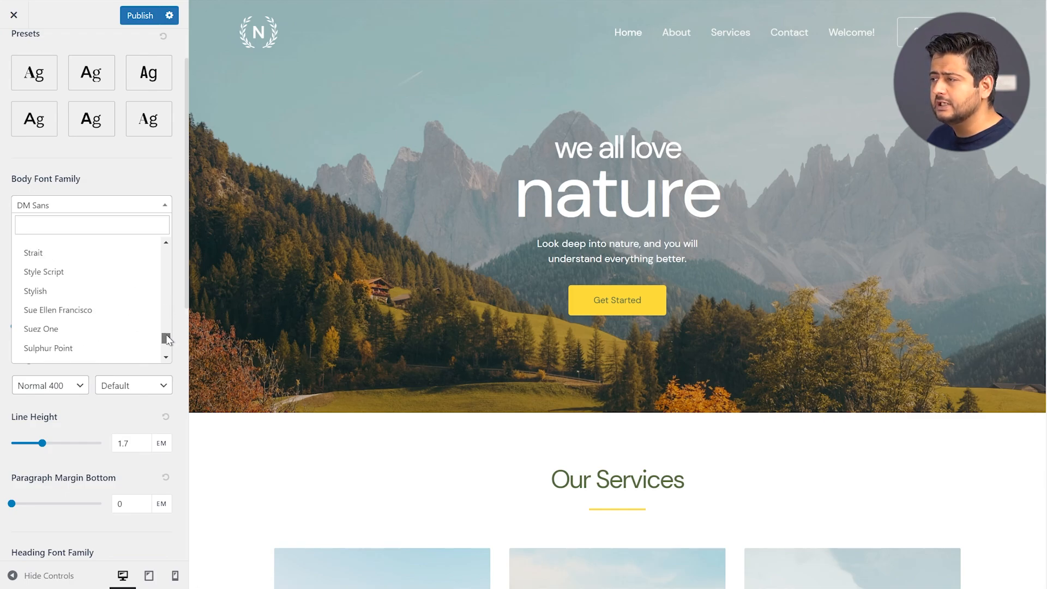
click(150, 178)
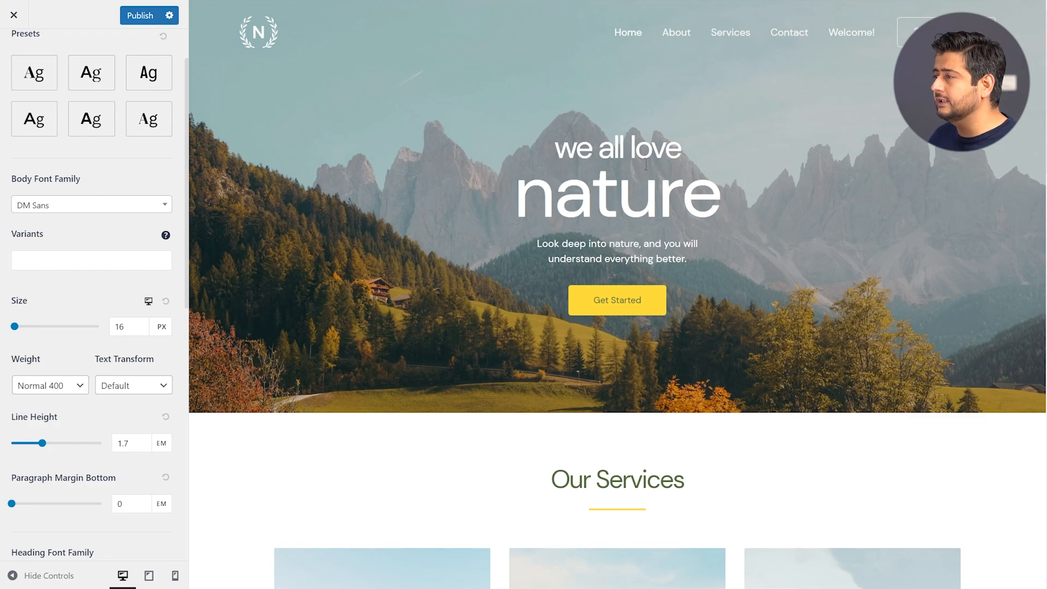
click(141, 208)
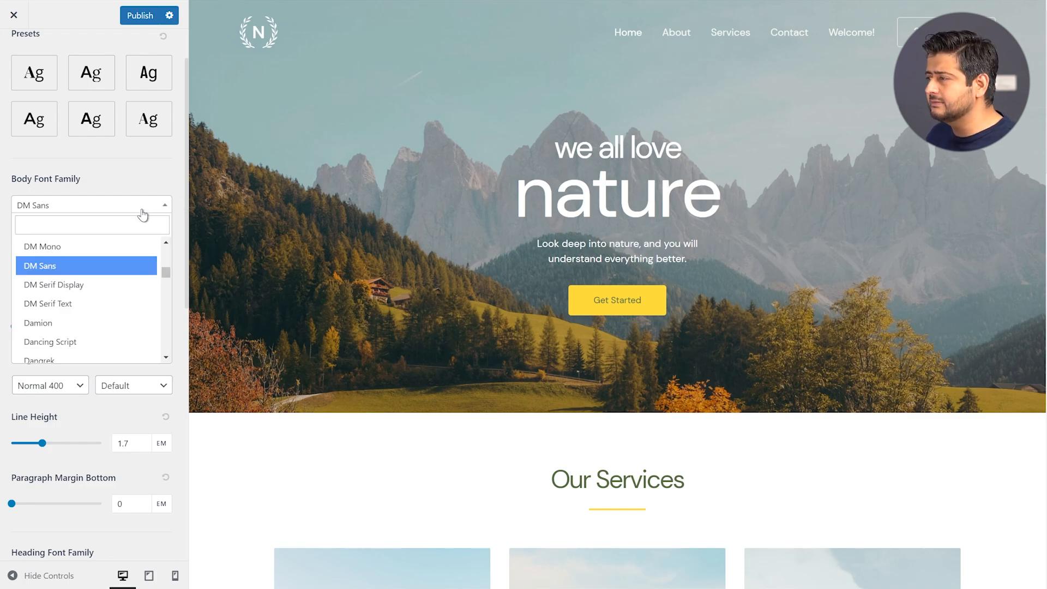
click(105, 286)
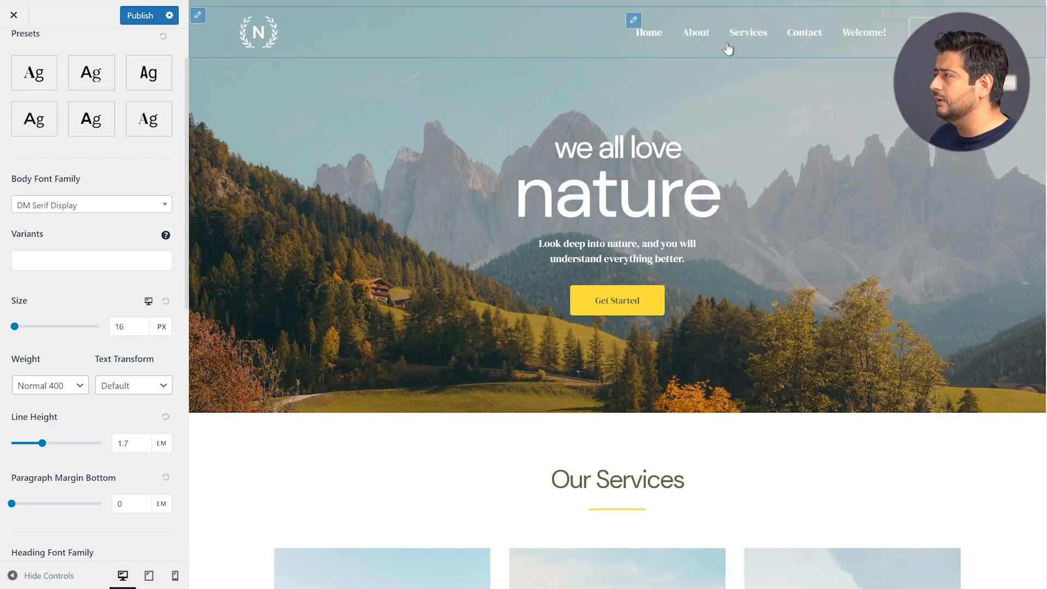
click(114, 212)
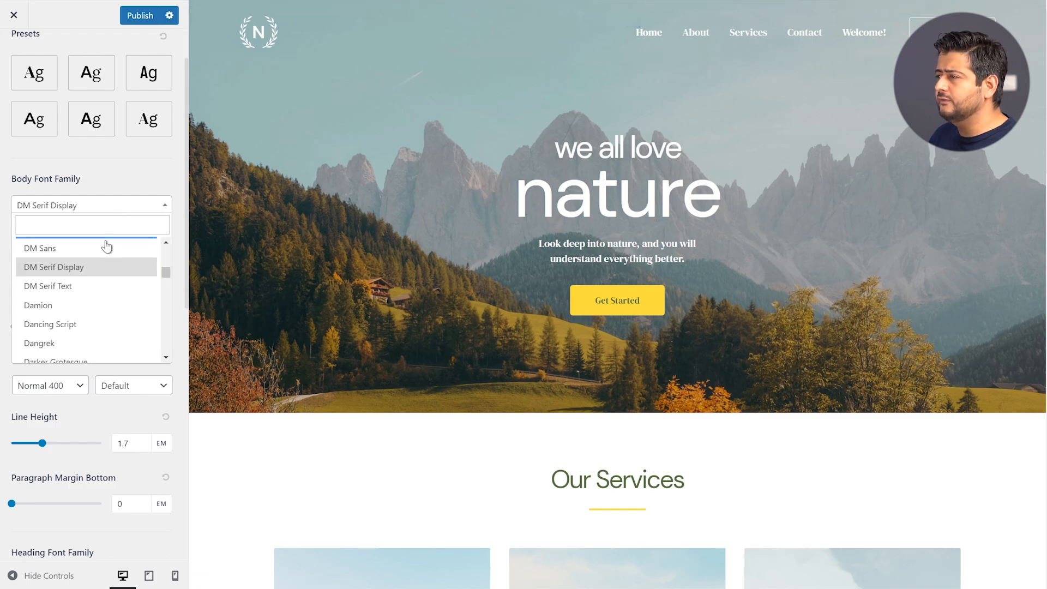
click(88, 249)
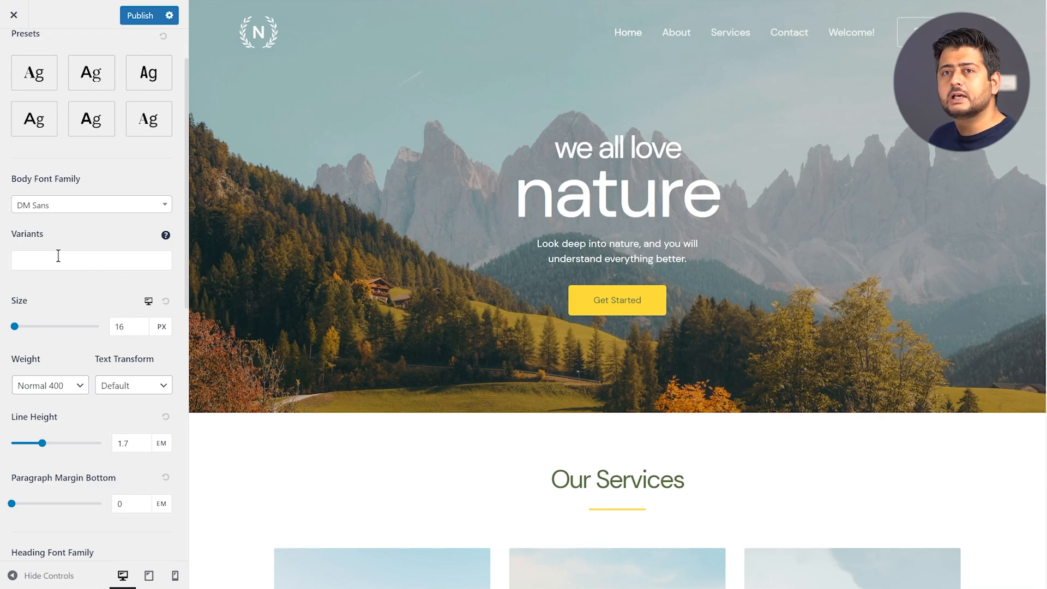
click(59, 256)
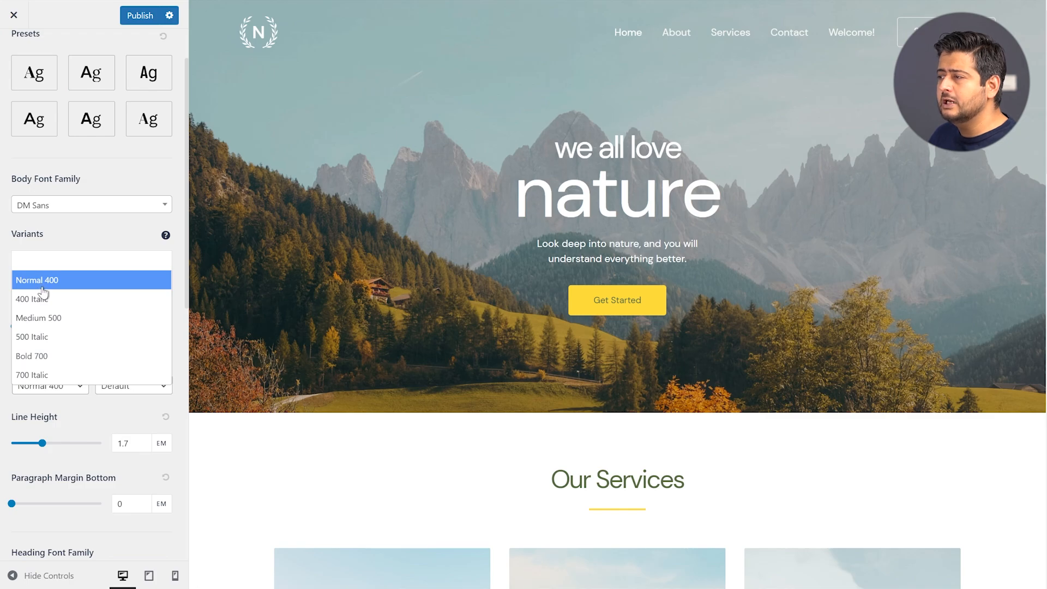
click(70, 241)
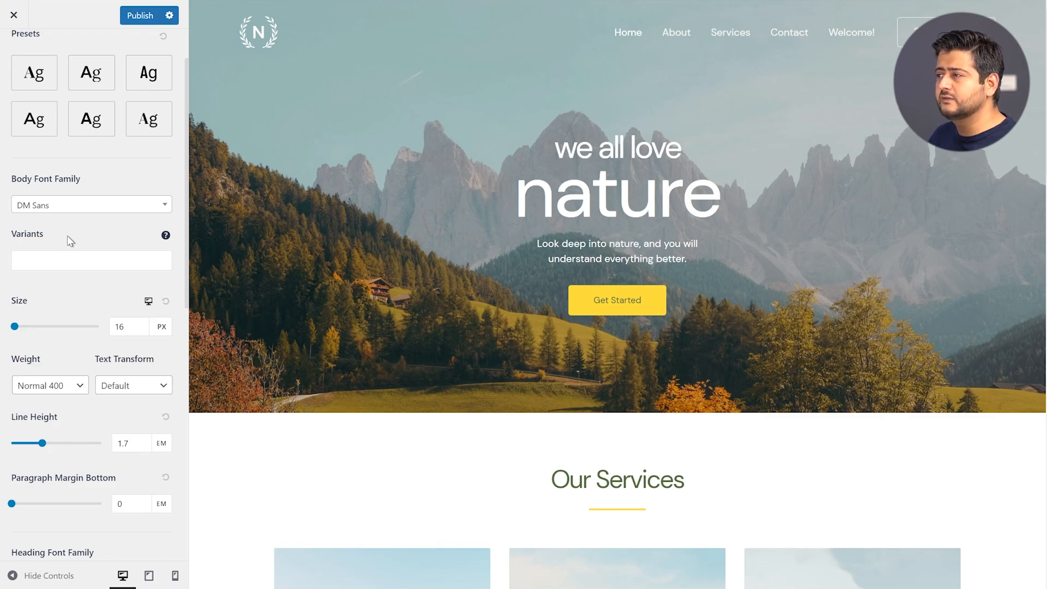
scroll(87, 267, down, 1)
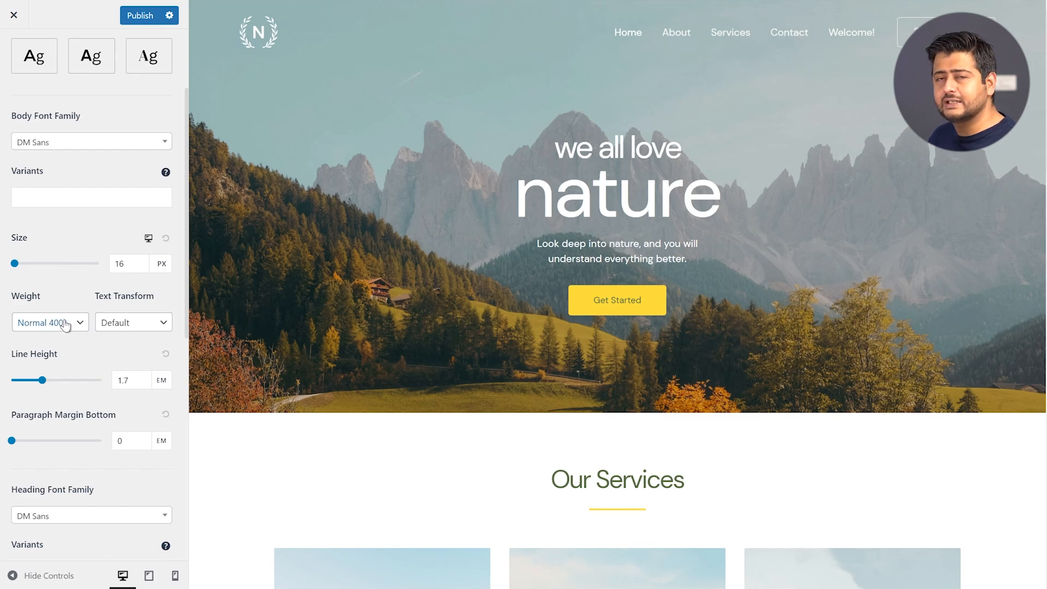
click(138, 327)
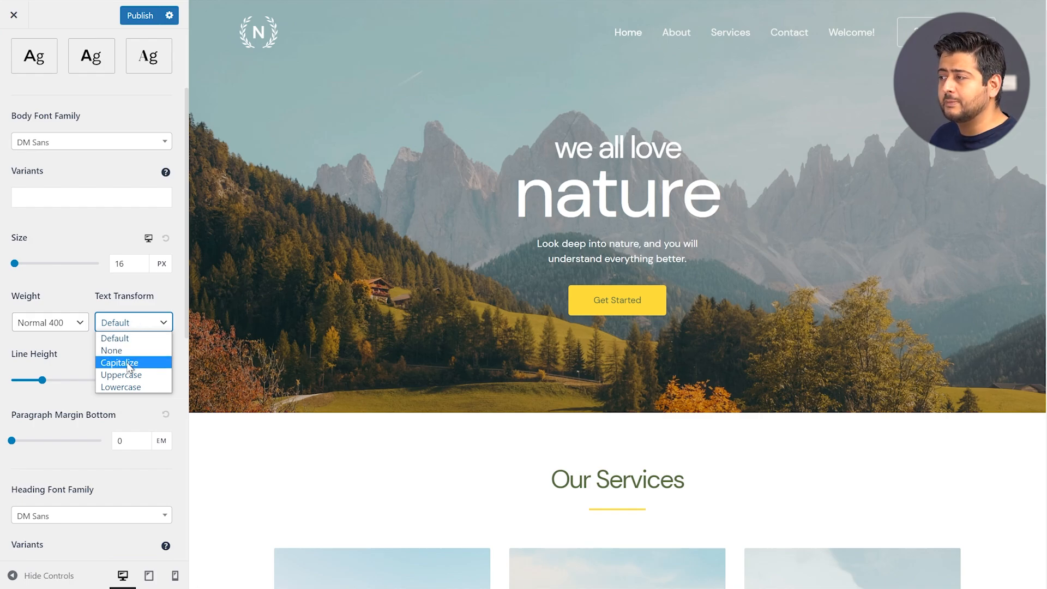
click(91, 291)
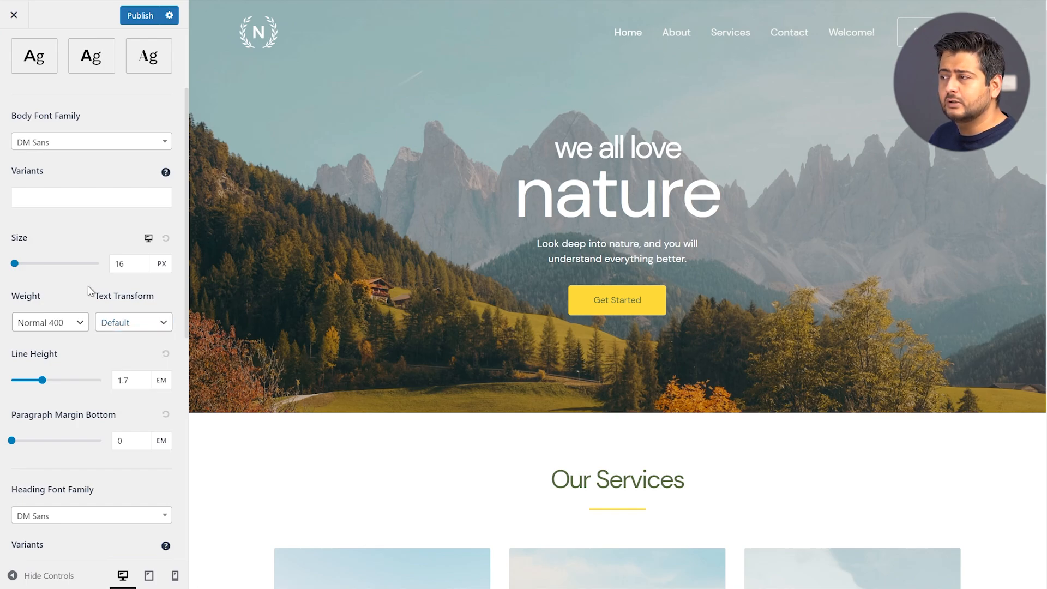
scroll(82, 306, down, 1)
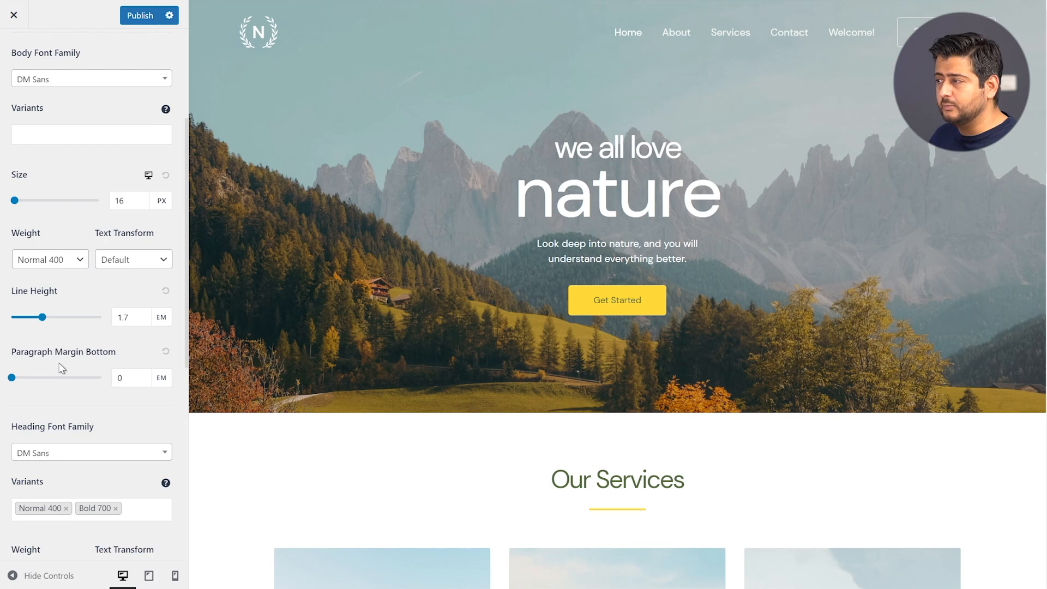
scroll(68, 395, down, 1)
scroll(65, 355, up, 4)
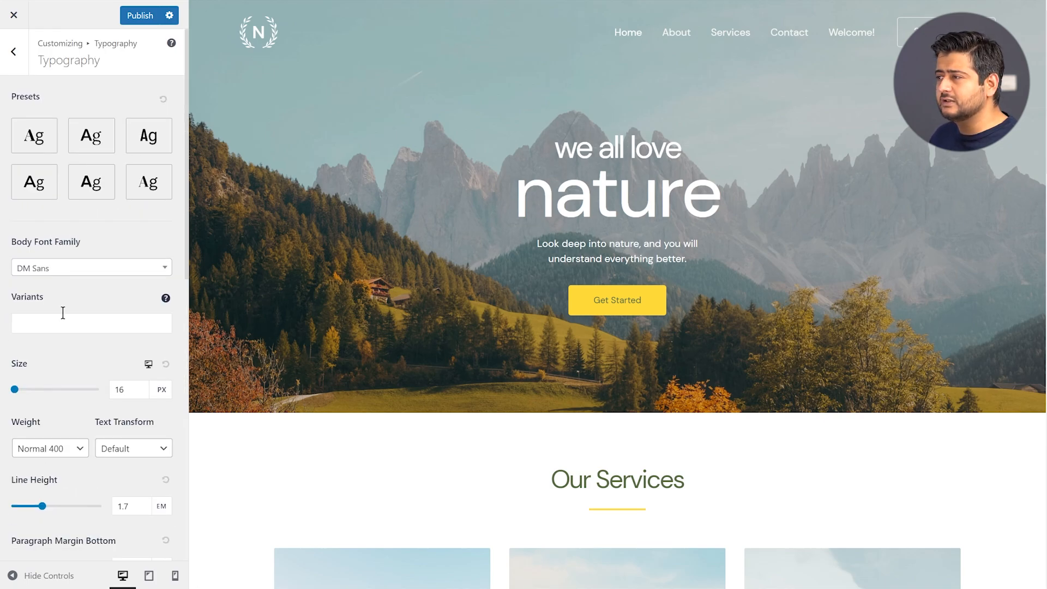
scroll(69, 276, down, 4)
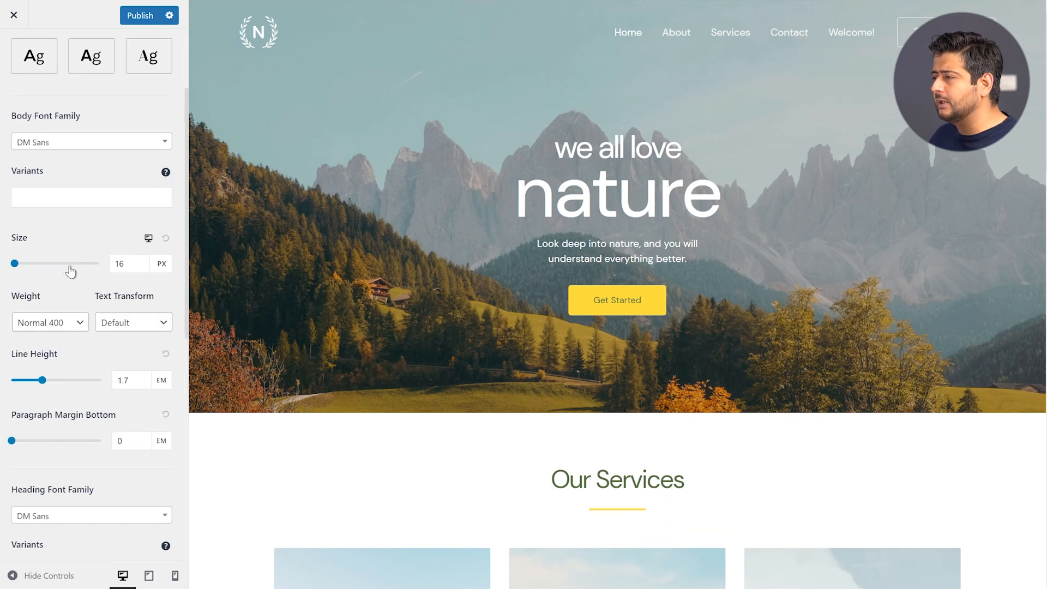
scroll(76, 292, down, 2)
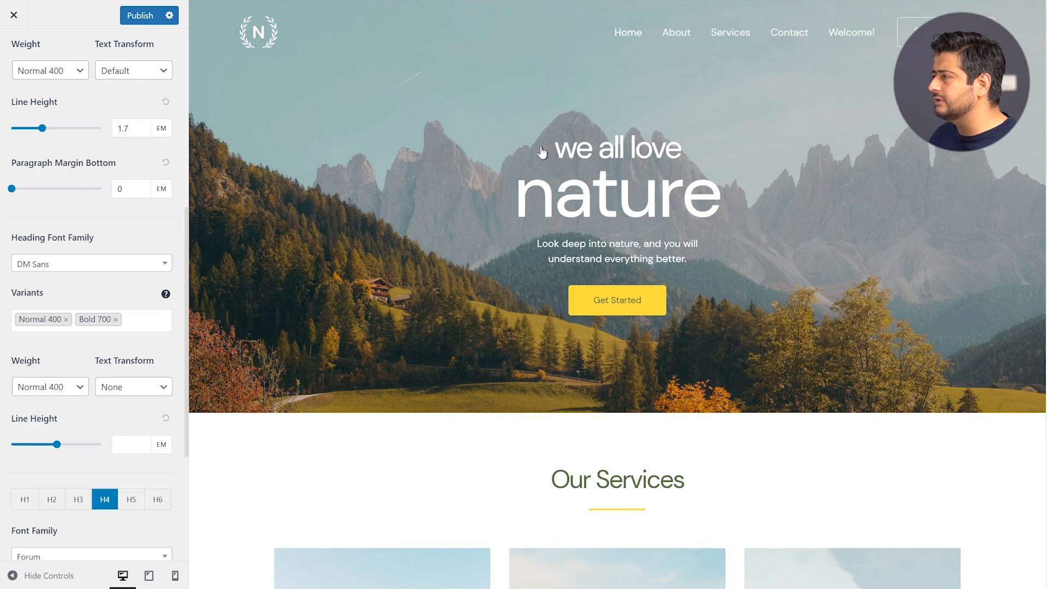
click(103, 266)
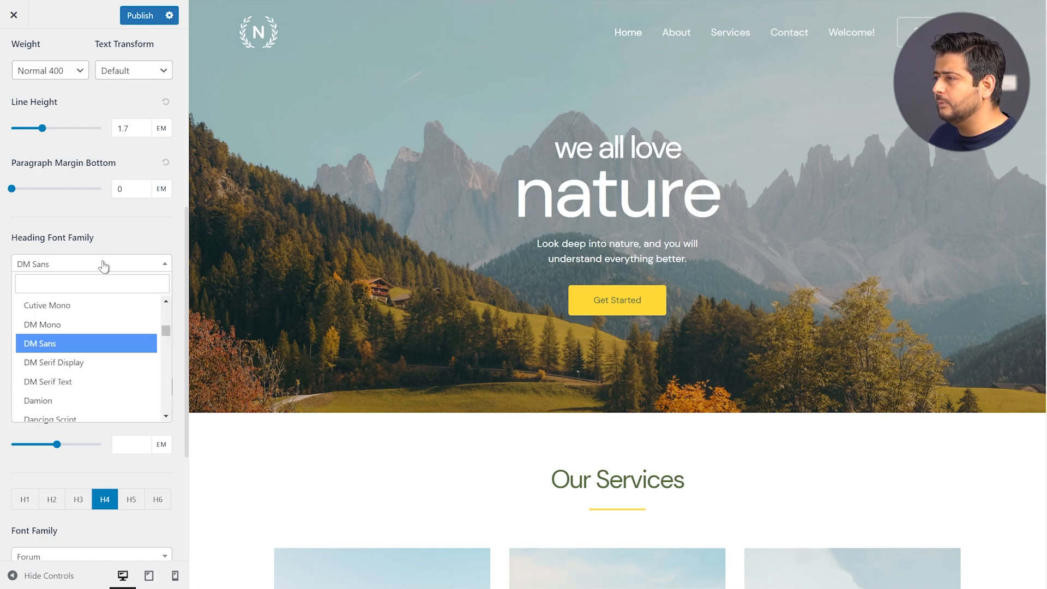
click(90, 361)
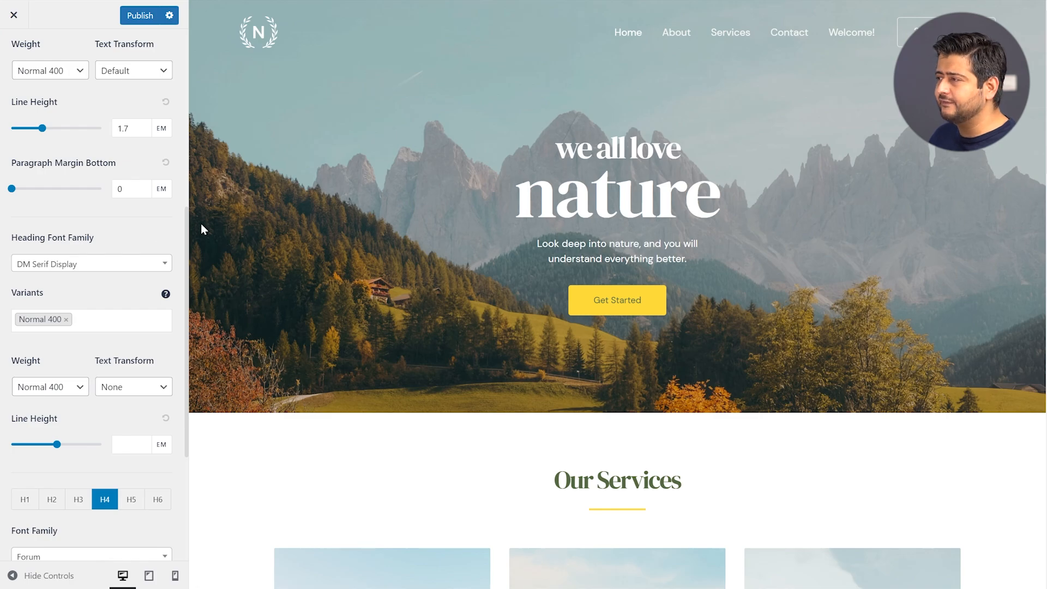
click(92, 263)
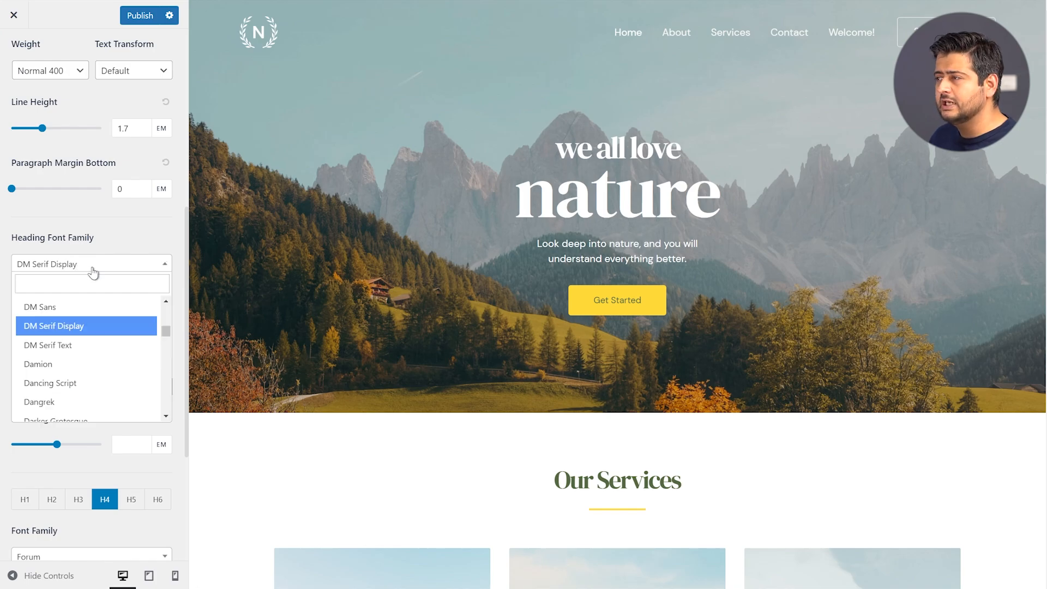
click(78, 303)
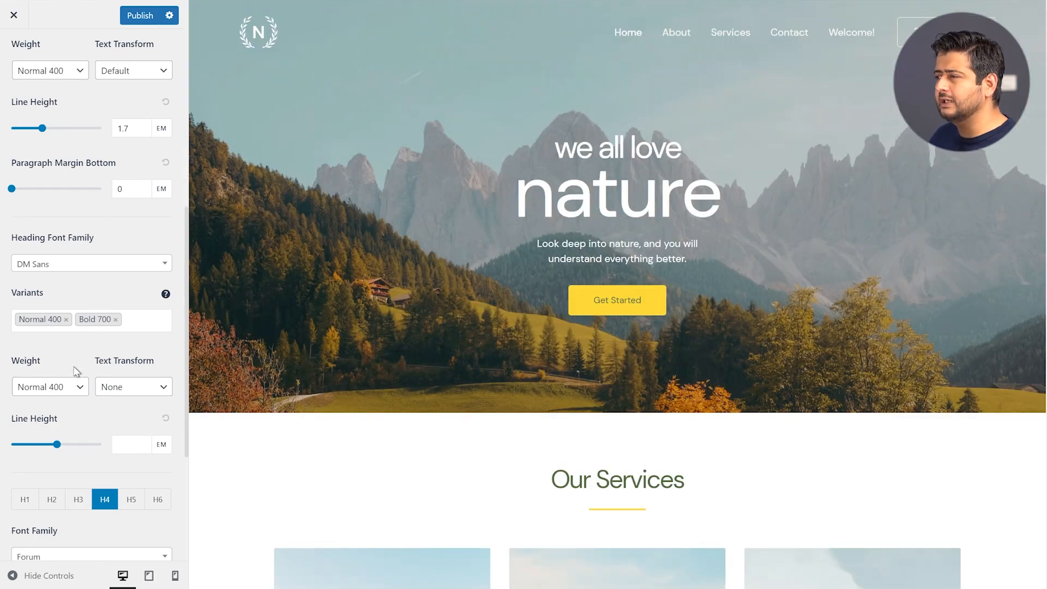
scroll(69, 349, down, 1)
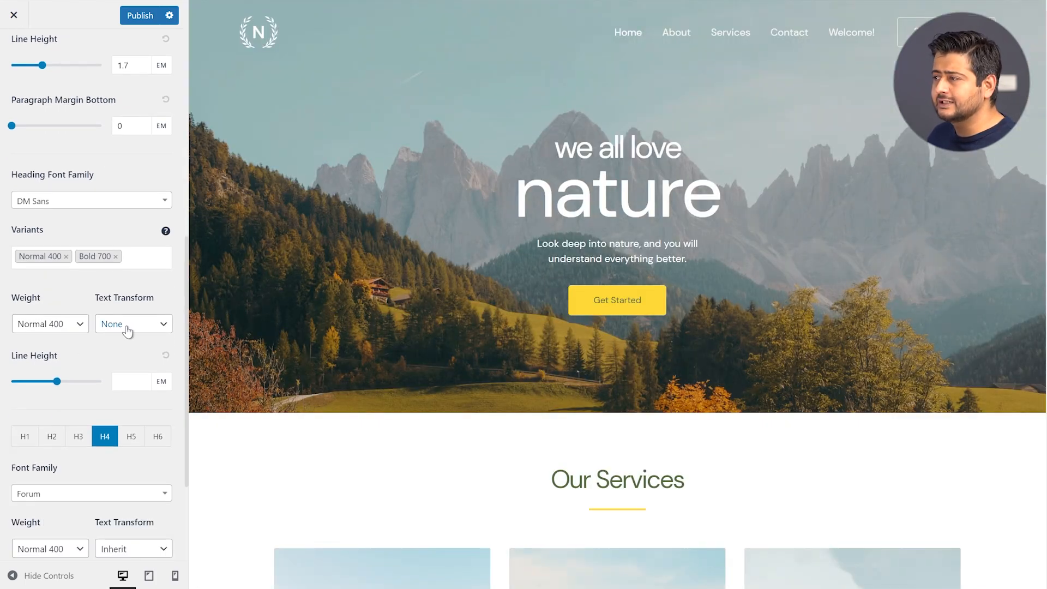
scroll(110, 355, down, 1)
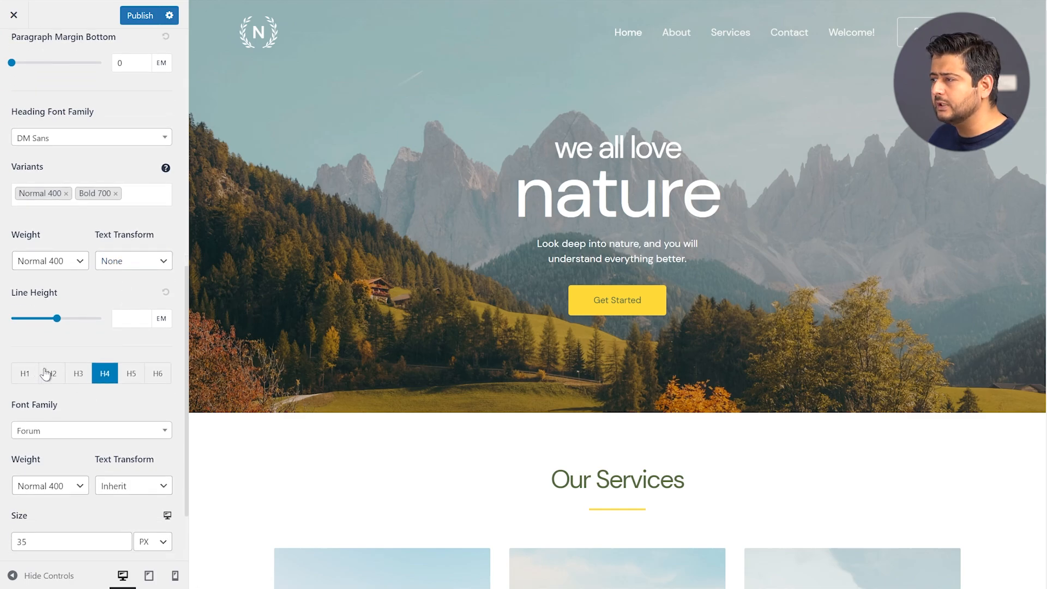
scroll(81, 381, up, 1)
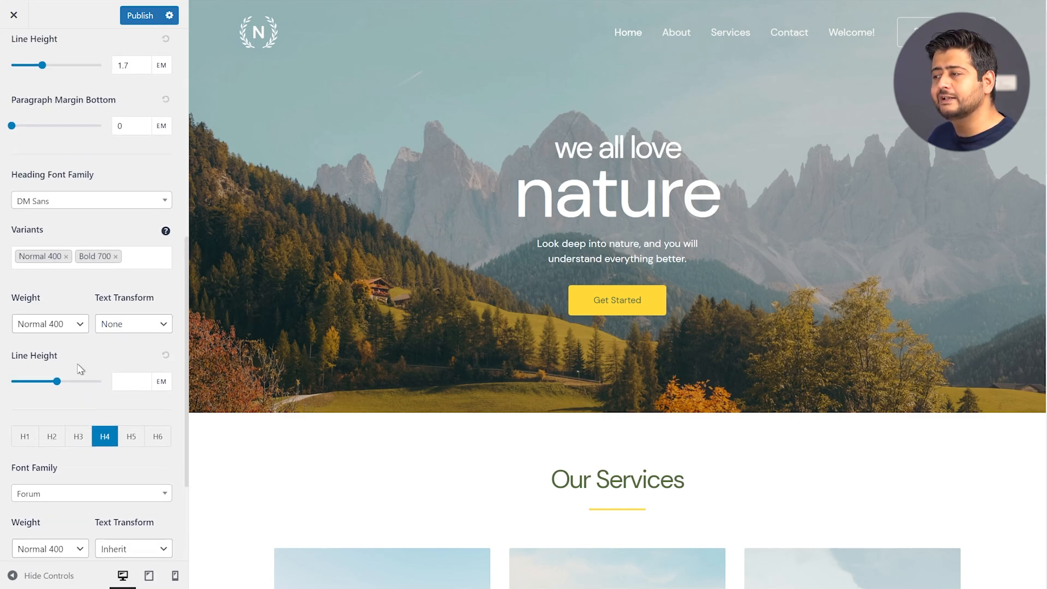
scroll(79, 365, down, 2)
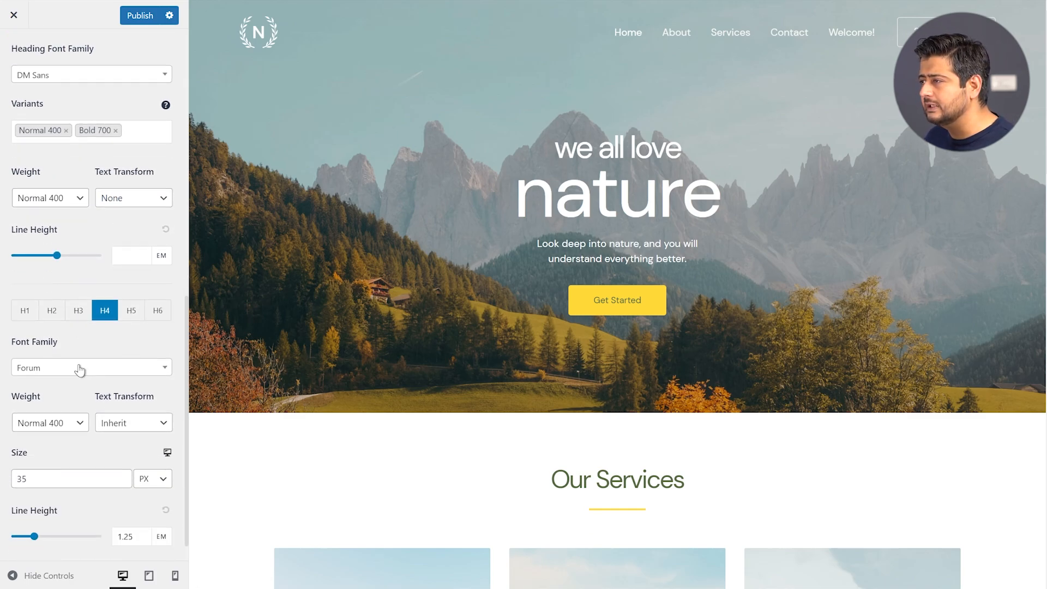
click(29, 320)
click(60, 319)
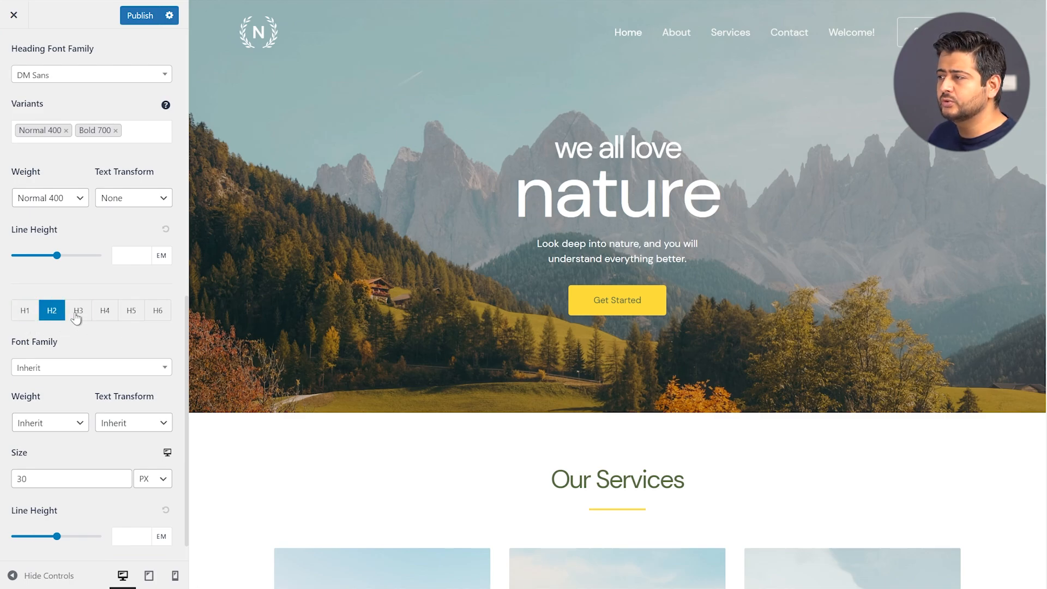
click(81, 320)
click(102, 319)
click(130, 319)
click(157, 319)
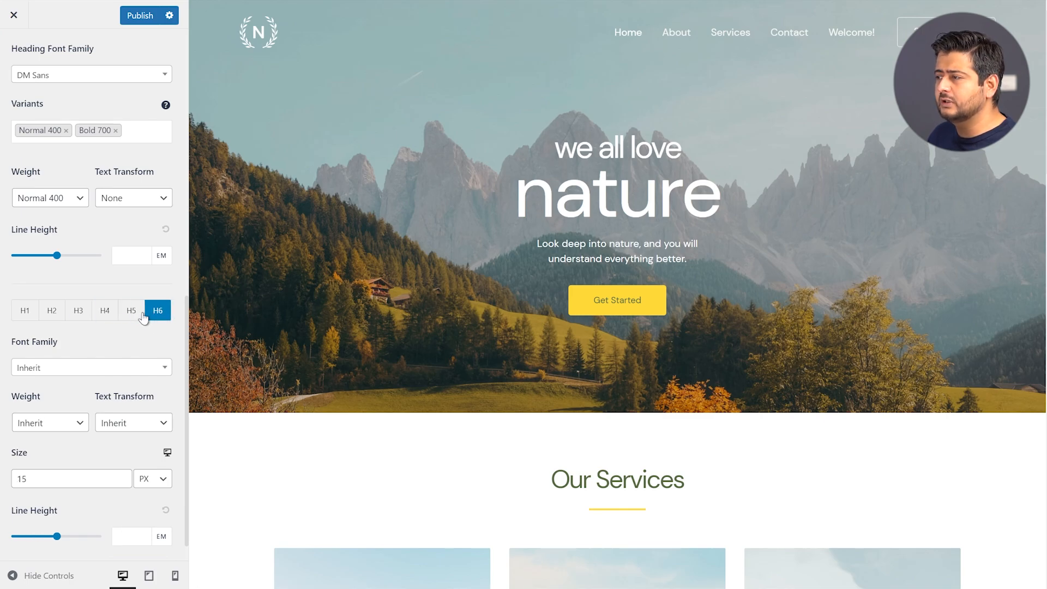
click(121, 319)
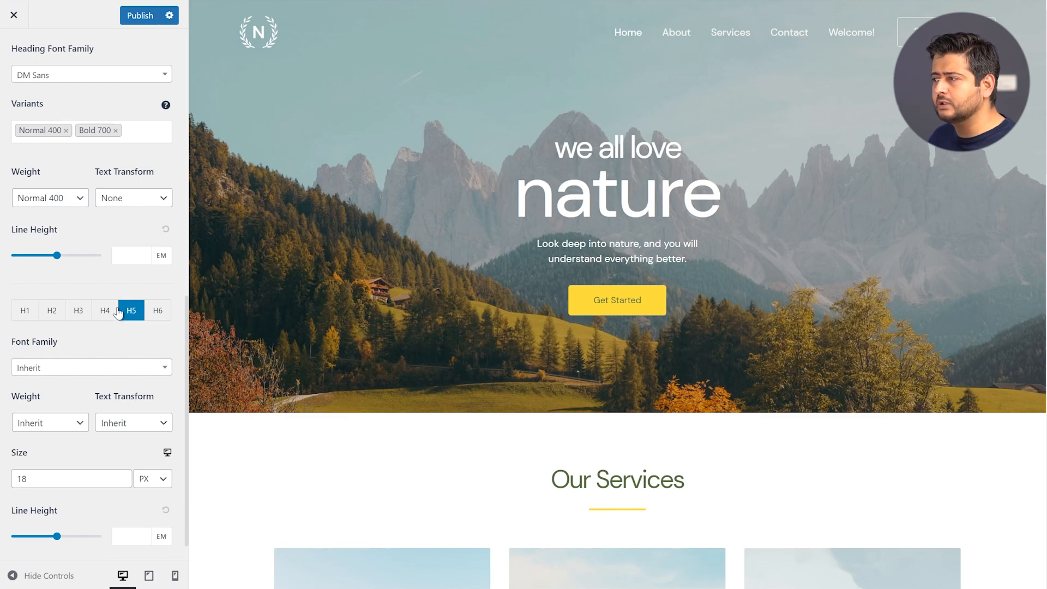
click(103, 312)
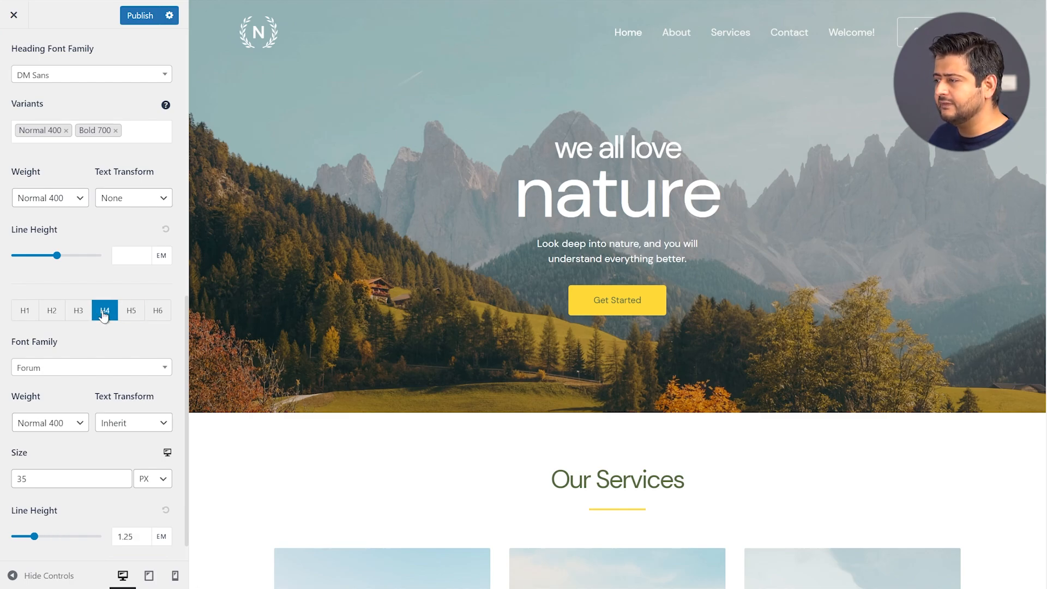
click(130, 536)
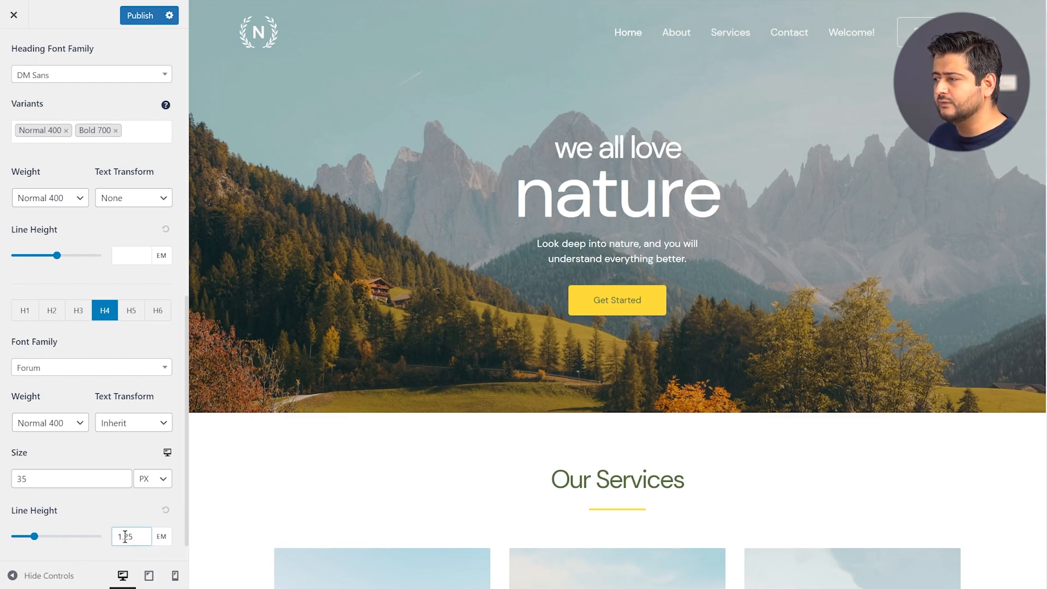
click(81, 315)
click(58, 316)
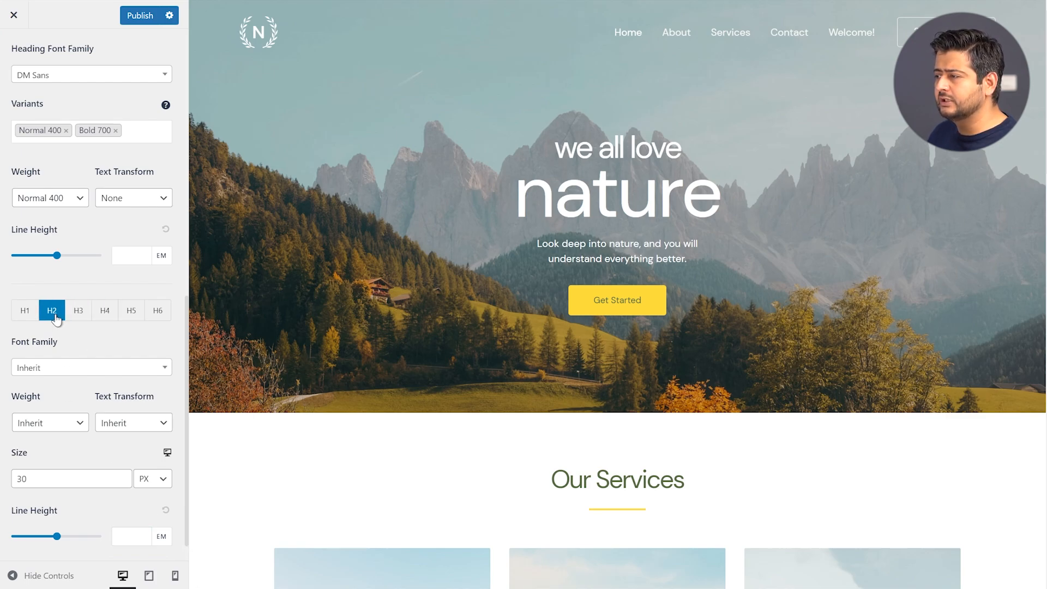
click(24, 319)
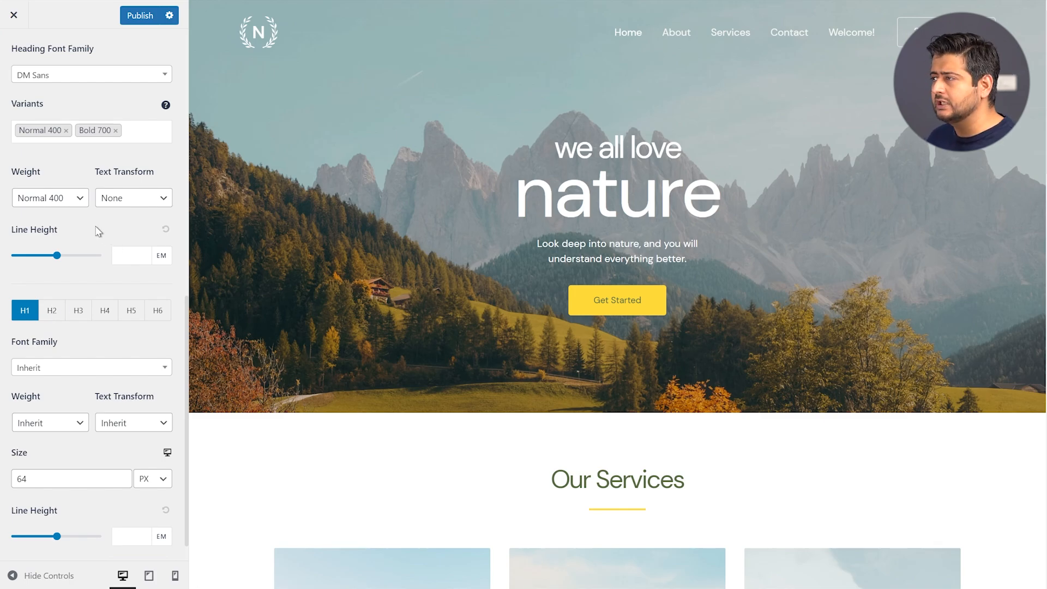
scroll(98, 229, up, 10)
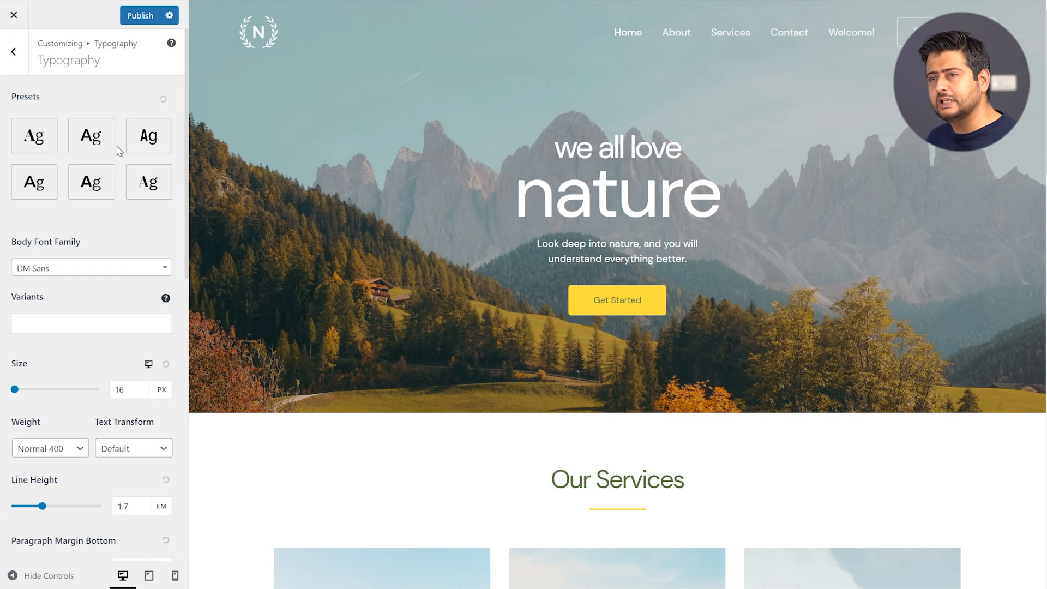
scroll(125, 187, down, 2)
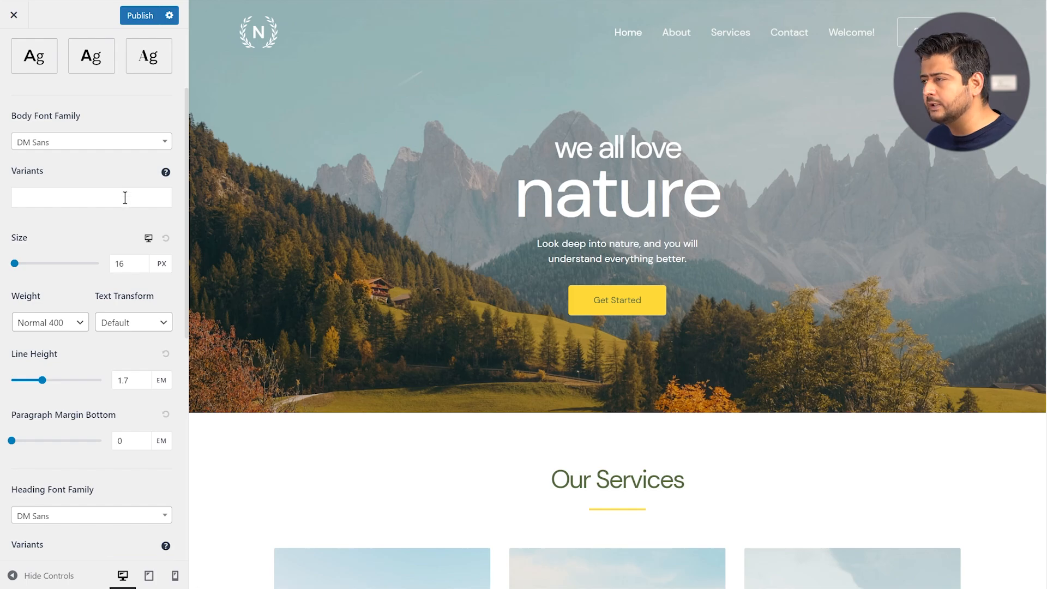
scroll(125, 197, down, 3)
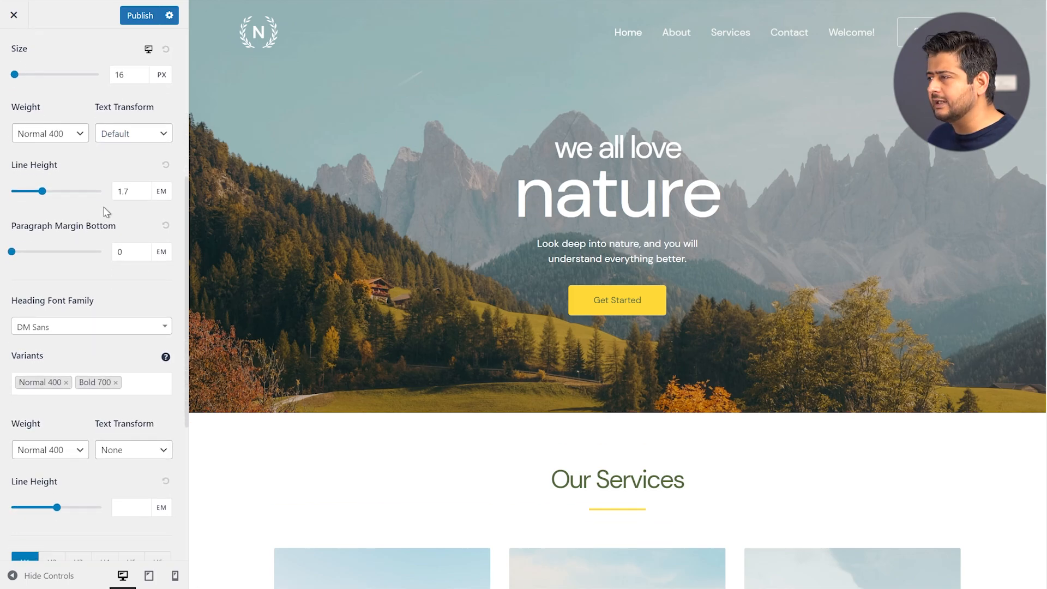
scroll(103, 208, down, 5)
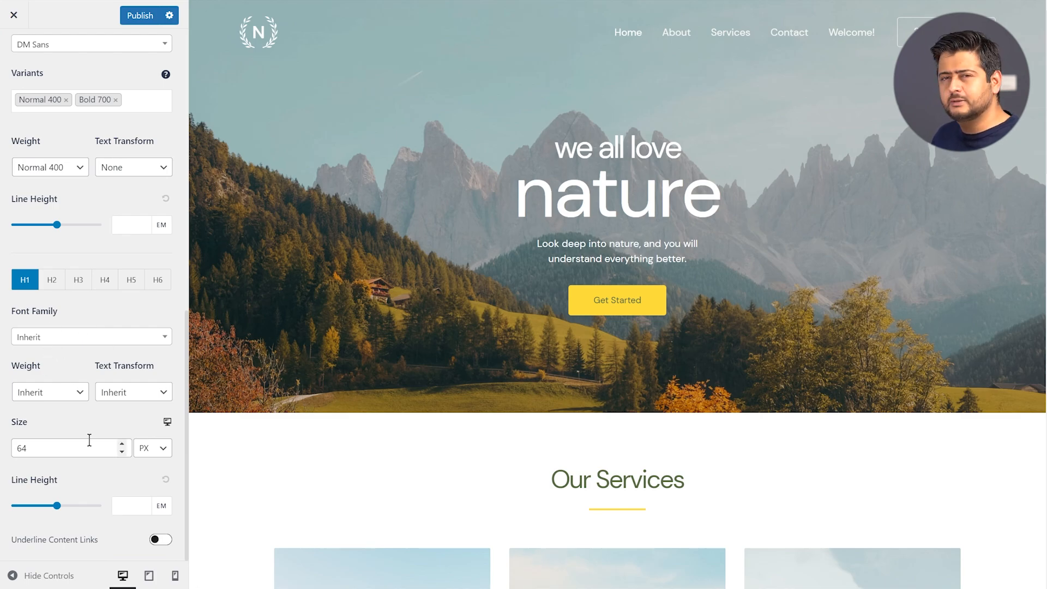
scroll(93, 437, up, 10)
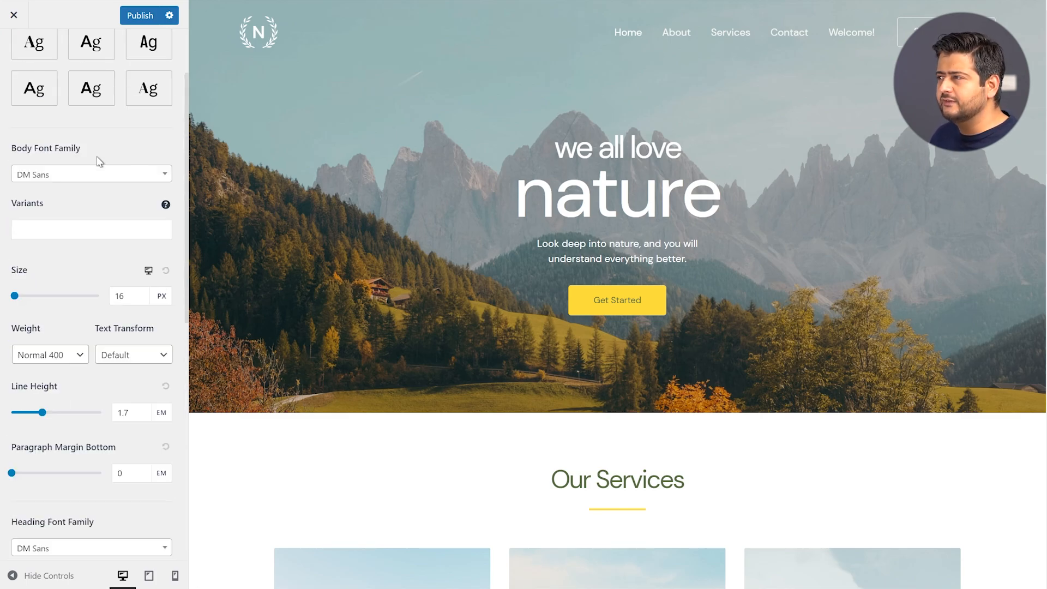
click(125, 394)
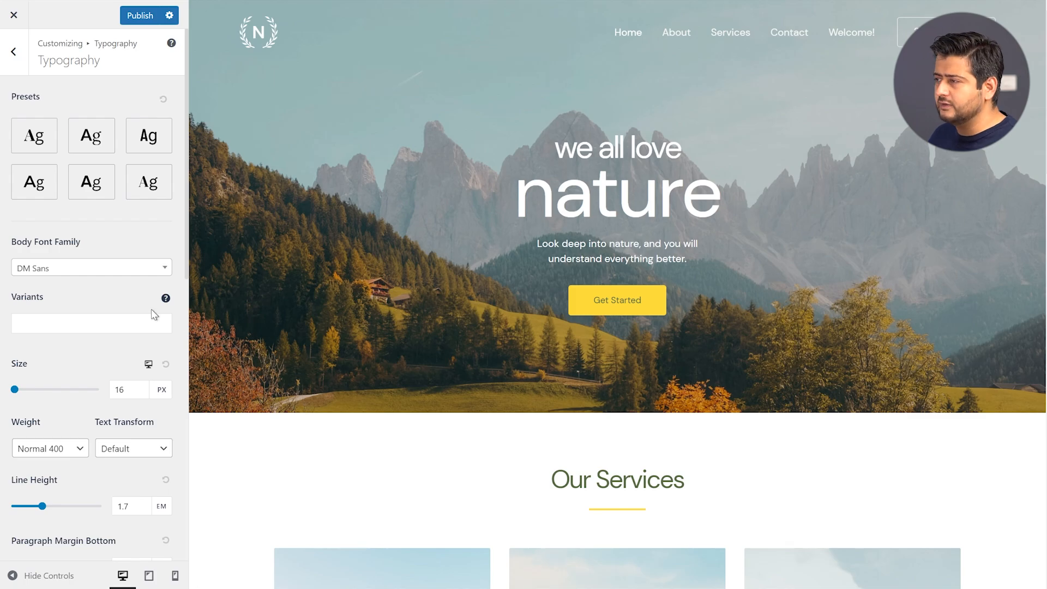
scroll(131, 308, down, 5)
click(125, 308)
scroll(126, 310, down, 3)
scroll(125, 310, down, 3)
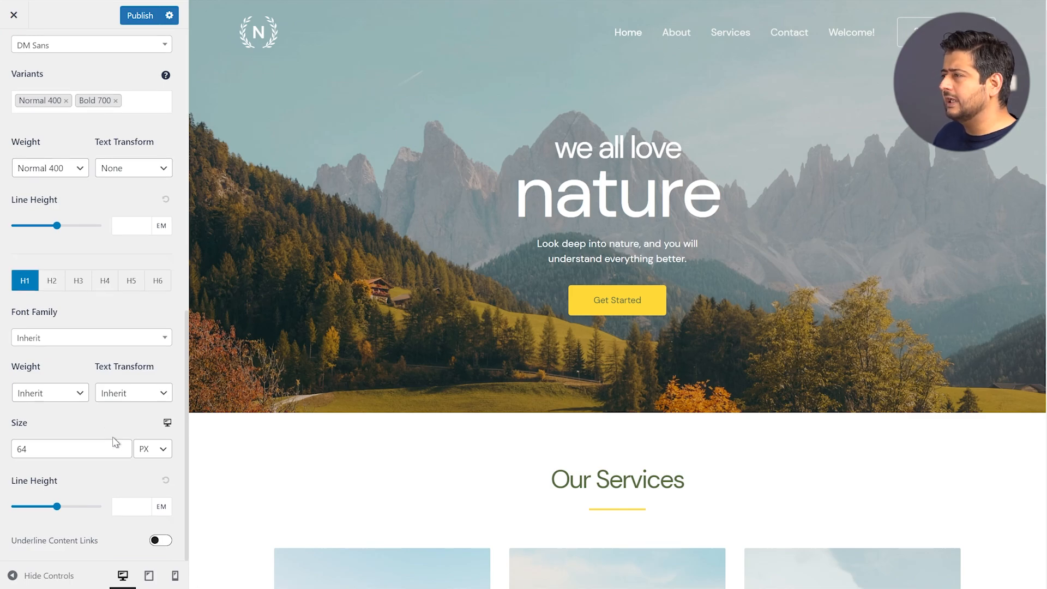
scroll(115, 431, up, 10)
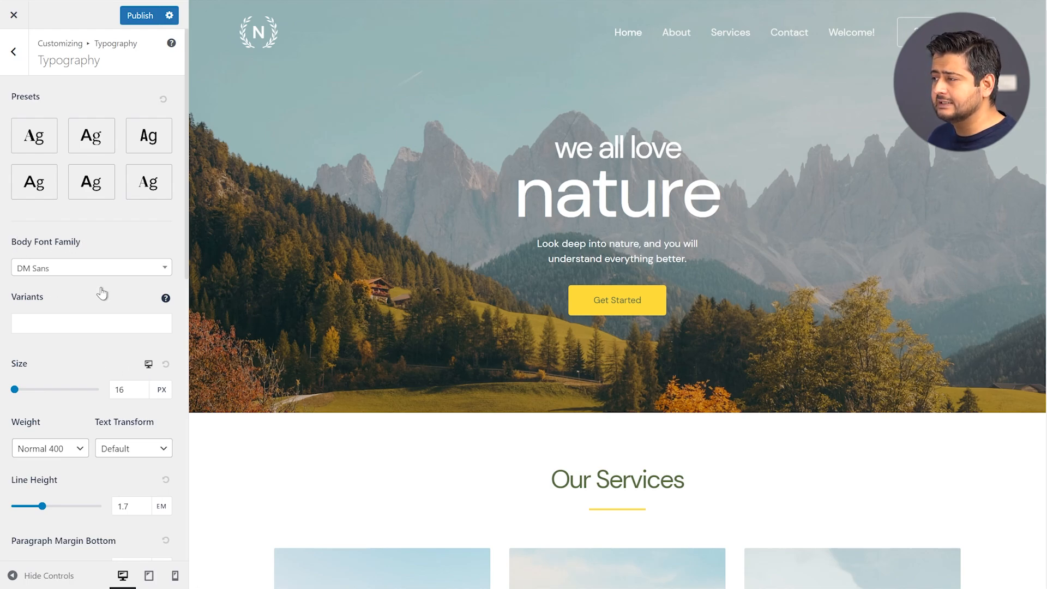
click(126, 389)
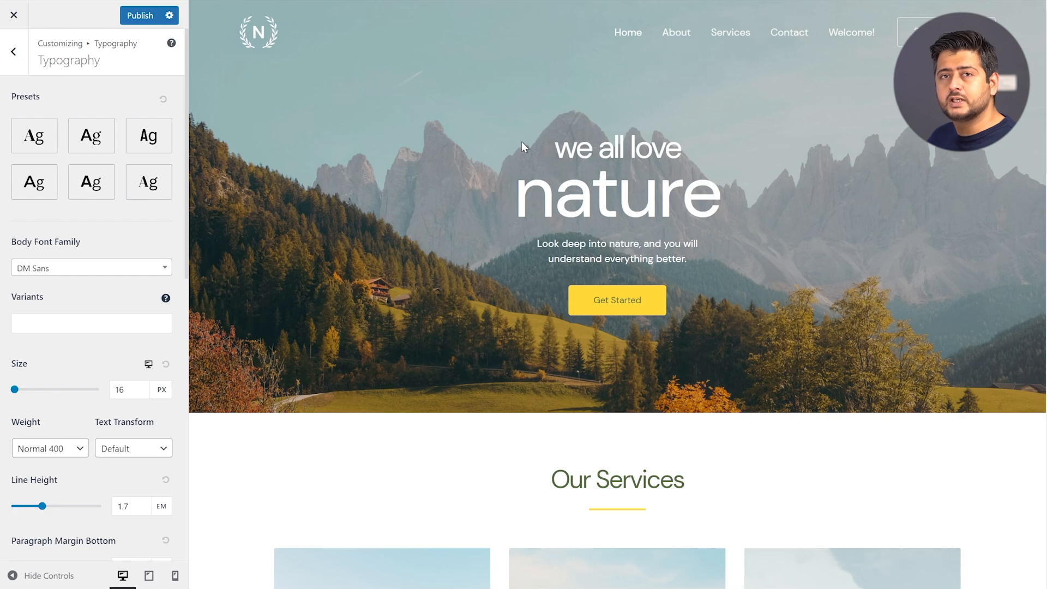
click(138, 389)
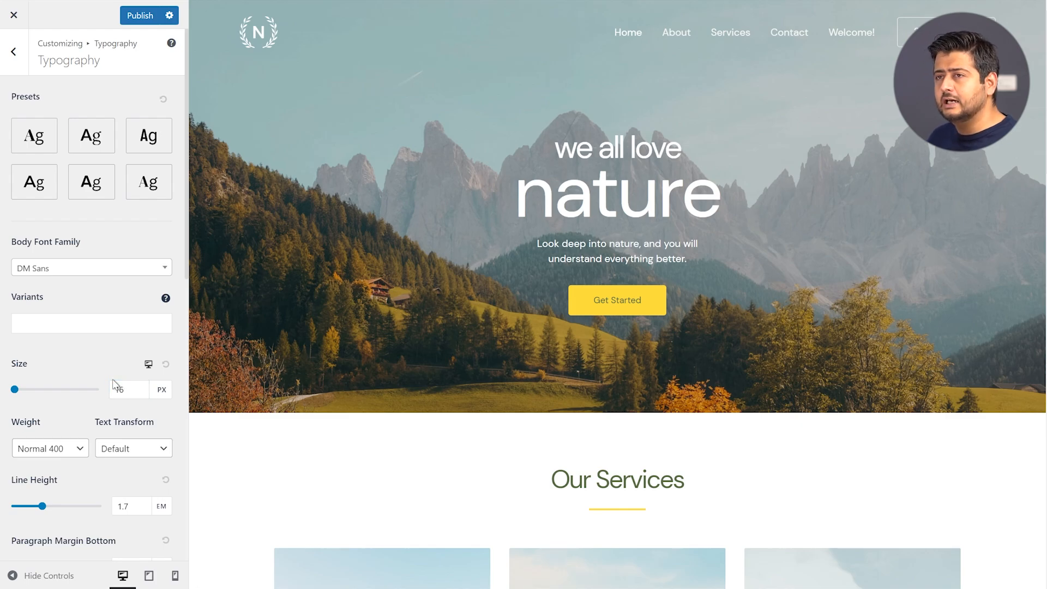
Preview the site at tablet then mobile width, scrolling down to the H1 size settings
click(148, 364)
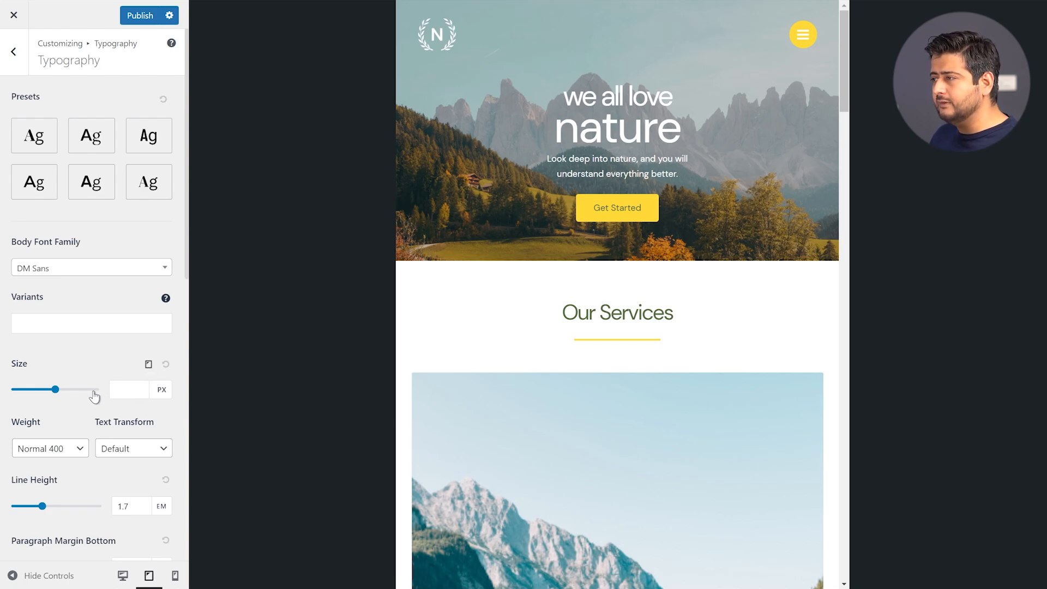
click(118, 390)
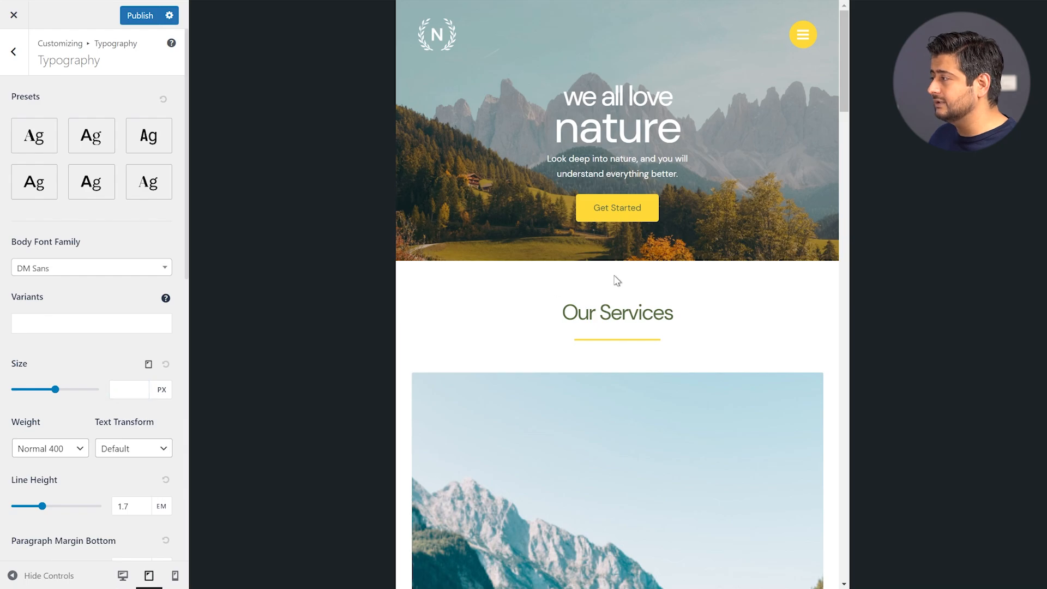
scroll(614, 279, down, 8)
scroll(614, 279, down, 4)
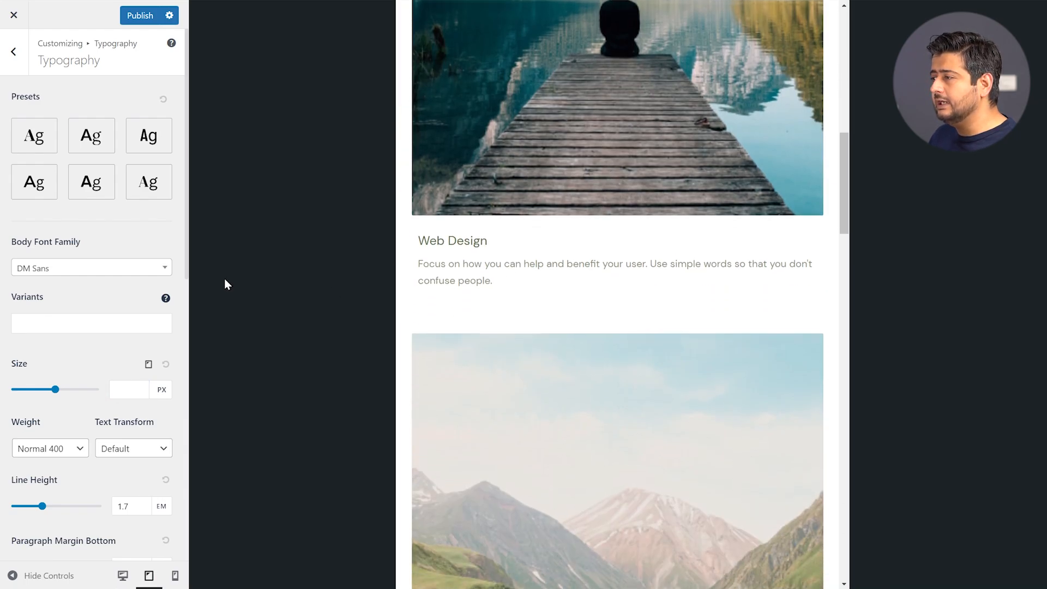
click(148, 366)
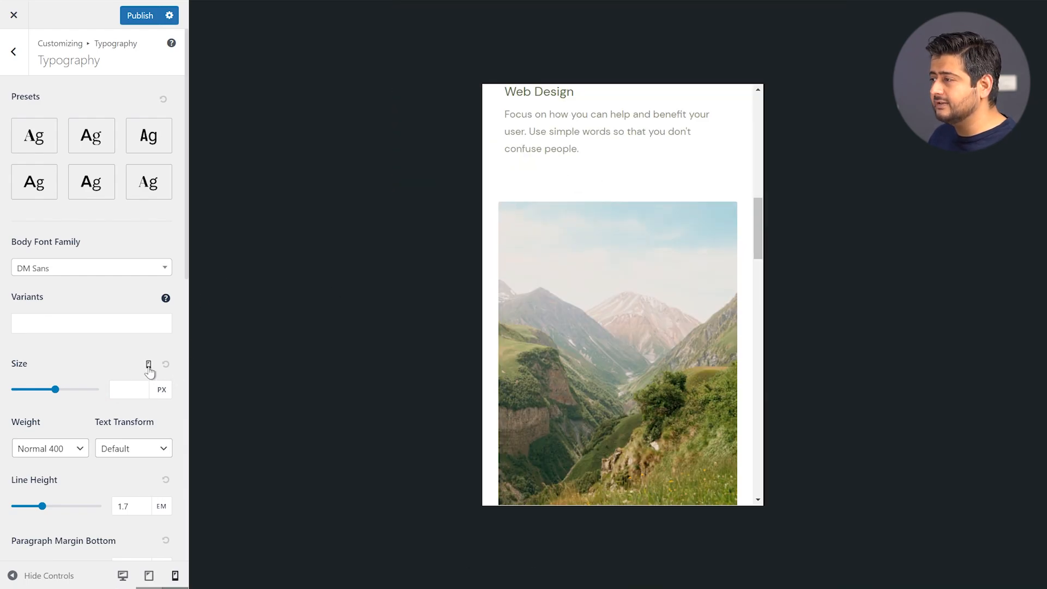
mouse_move(715, 235)
mouse_down()
mouse_move(718, 200)
mouse_move(716, 232)
mouse_move(718, 220)
mouse_up()
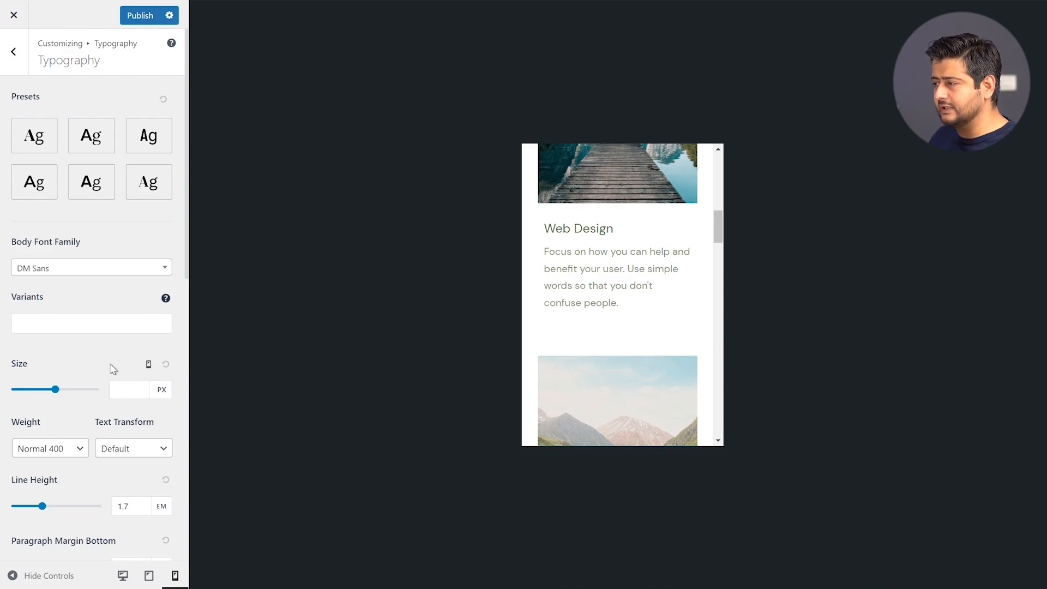
scroll(112, 369, down, 7)
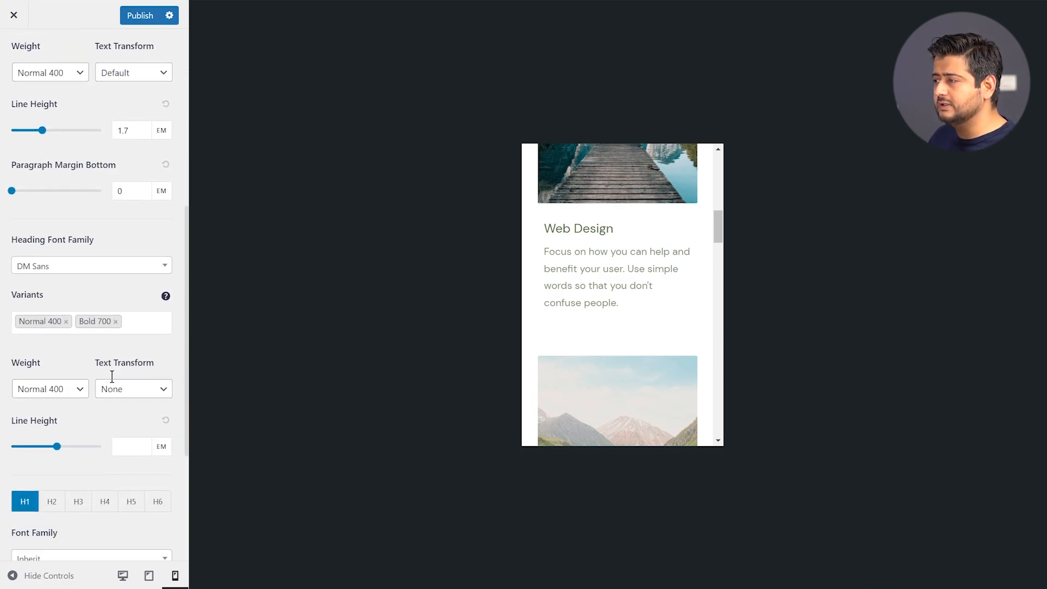
scroll(112, 376, down, 4)
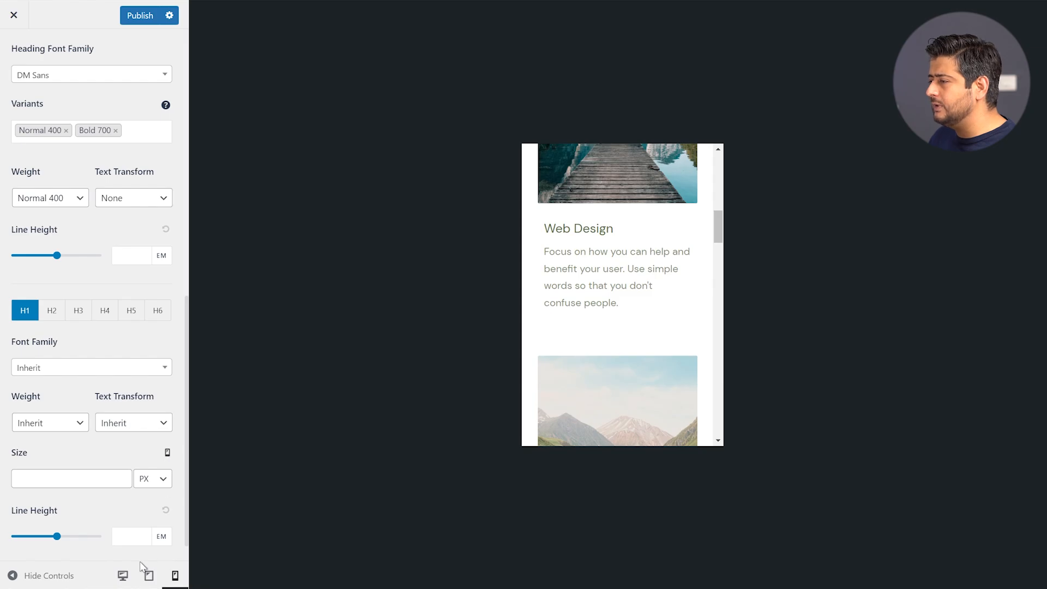
Restore the desktop preview and go back from Typography to the Global settings list
click(122, 577)
scroll(109, 431, up, 8)
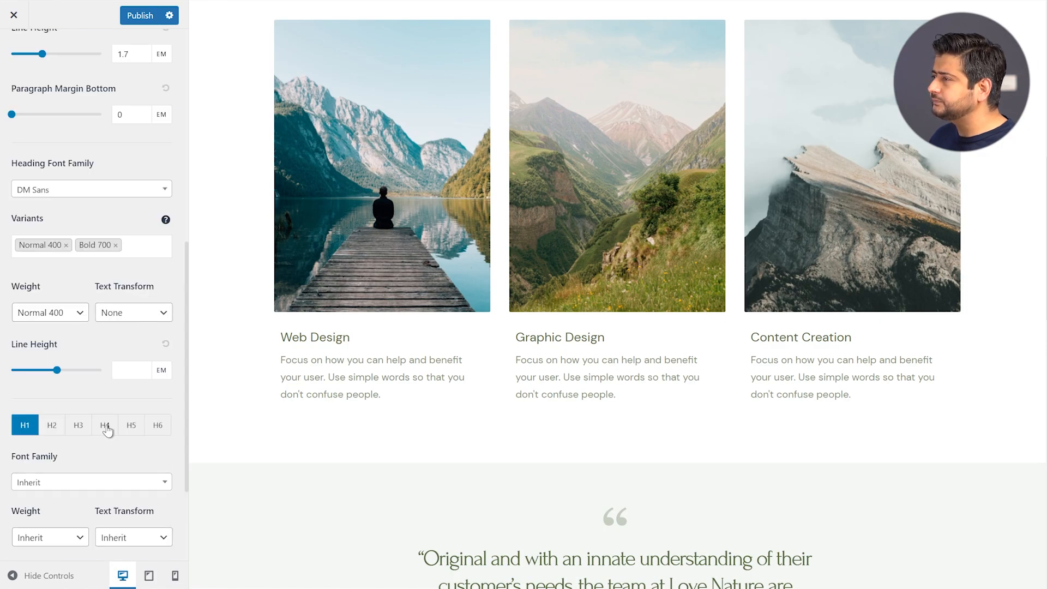
scroll(125, 312, up, 2)
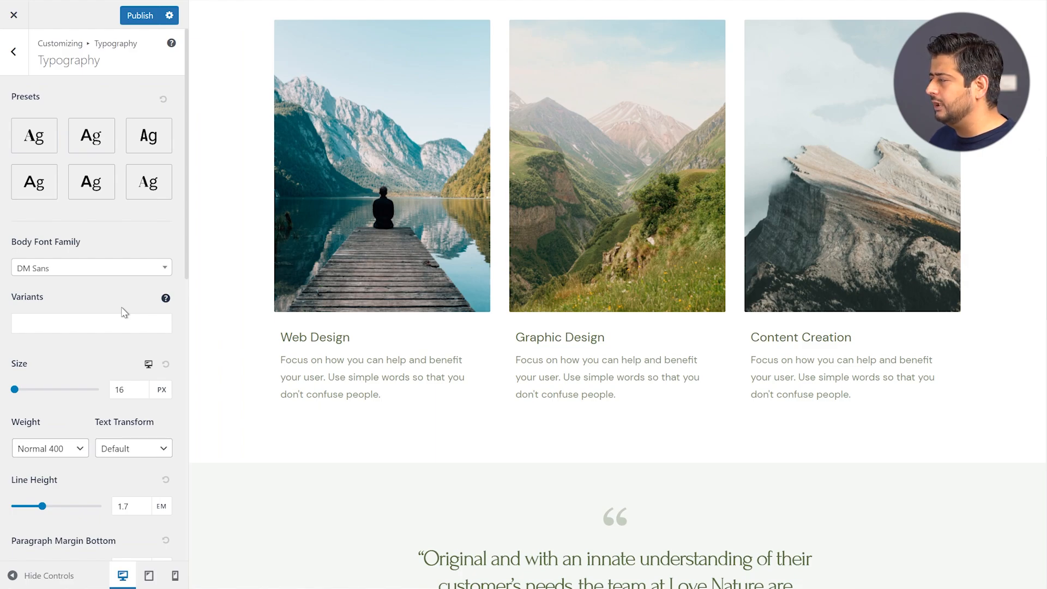
click(109, 136)
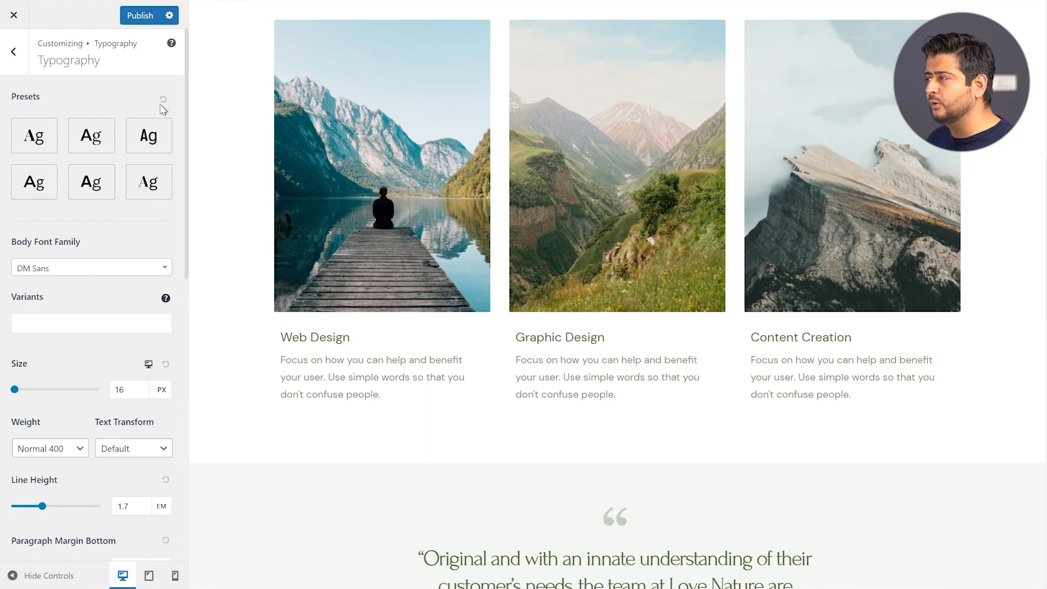
scroll(534, 247, up, 9)
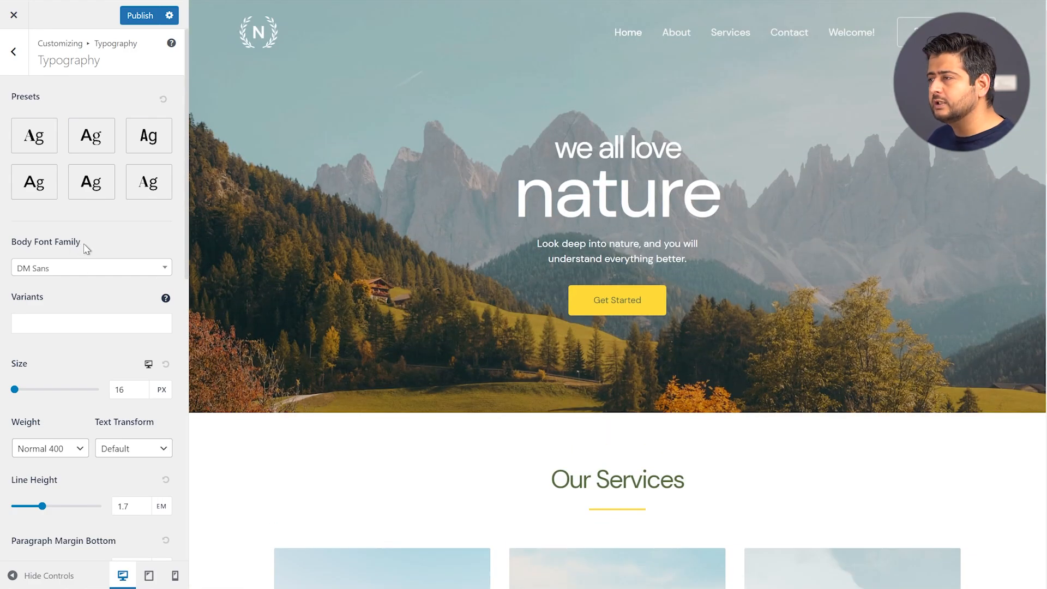
scroll(82, 252, down, 7)
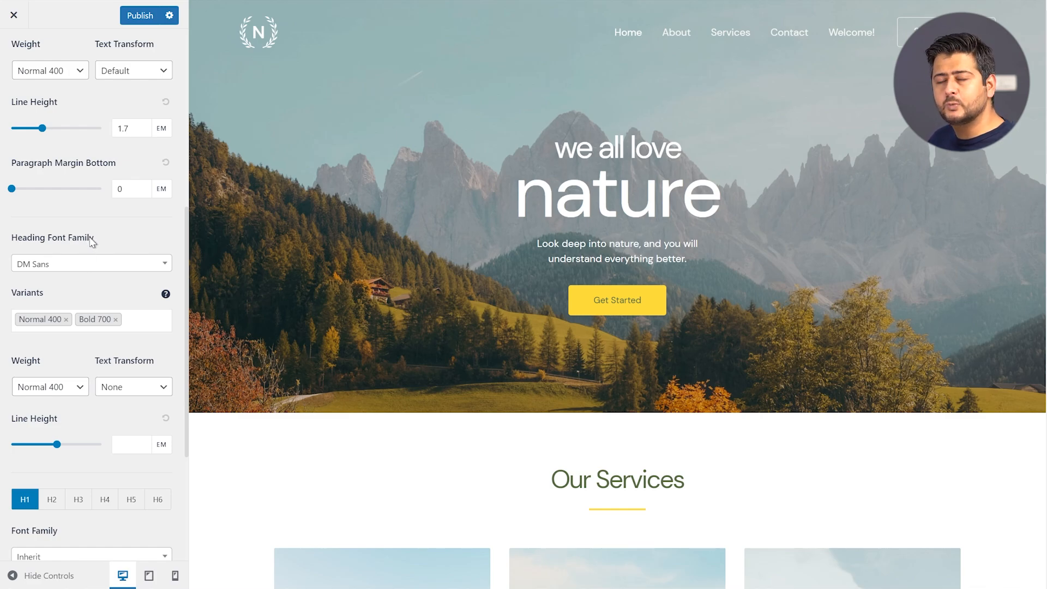
scroll(94, 240, up, 7)
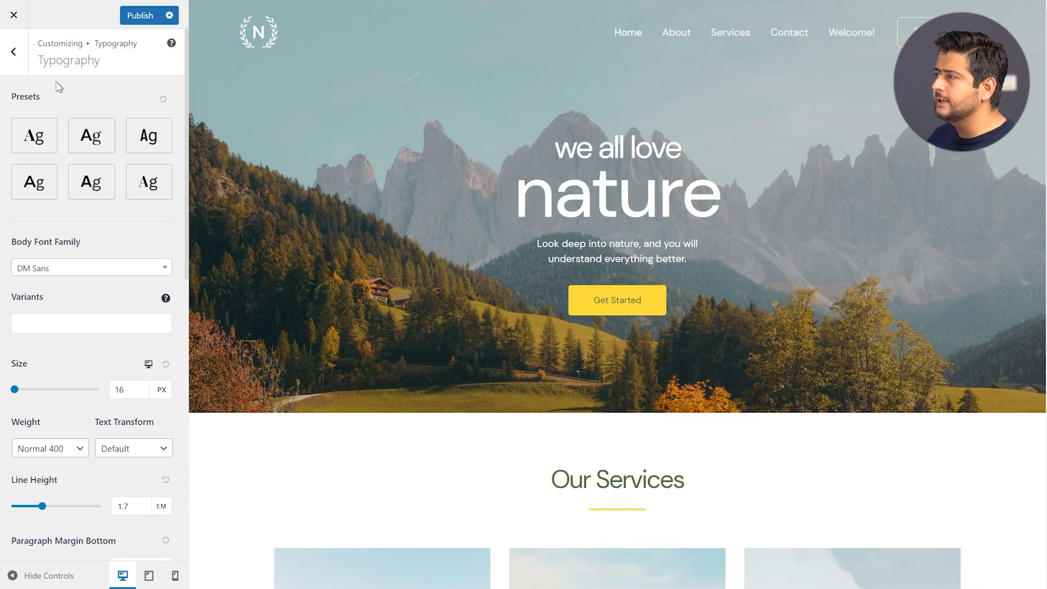
click(15, 66)
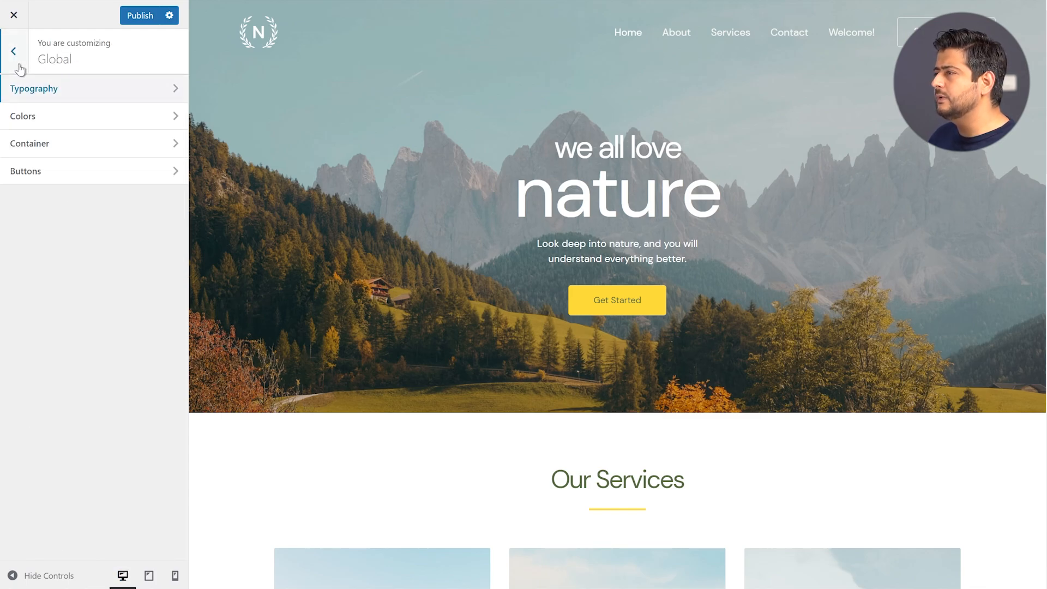
Show Global > Colors, with Palette 1 as the active global palette
click(48, 121)
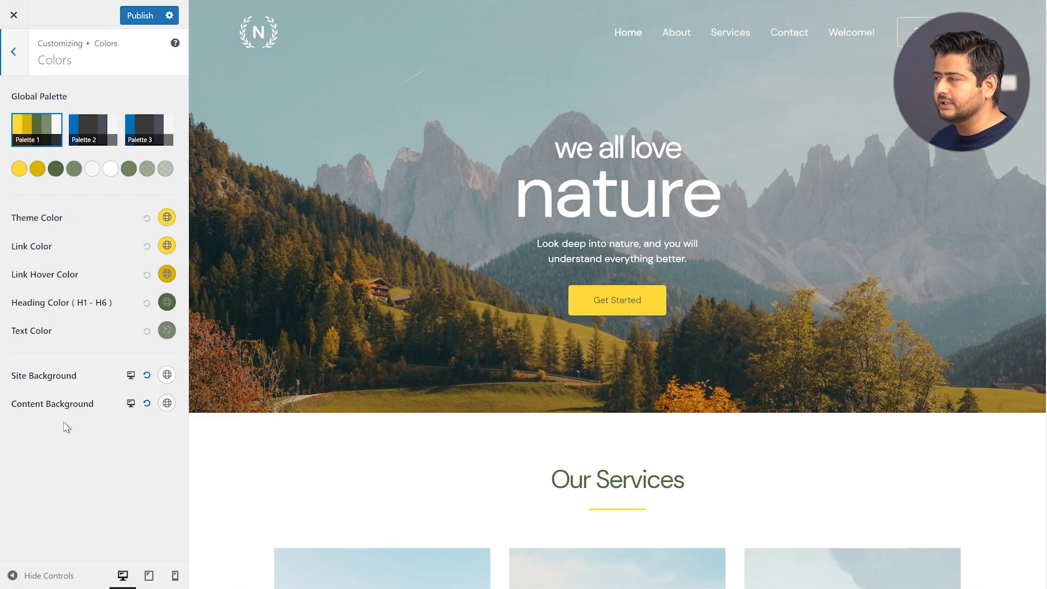
scroll(641, 304, down, 5)
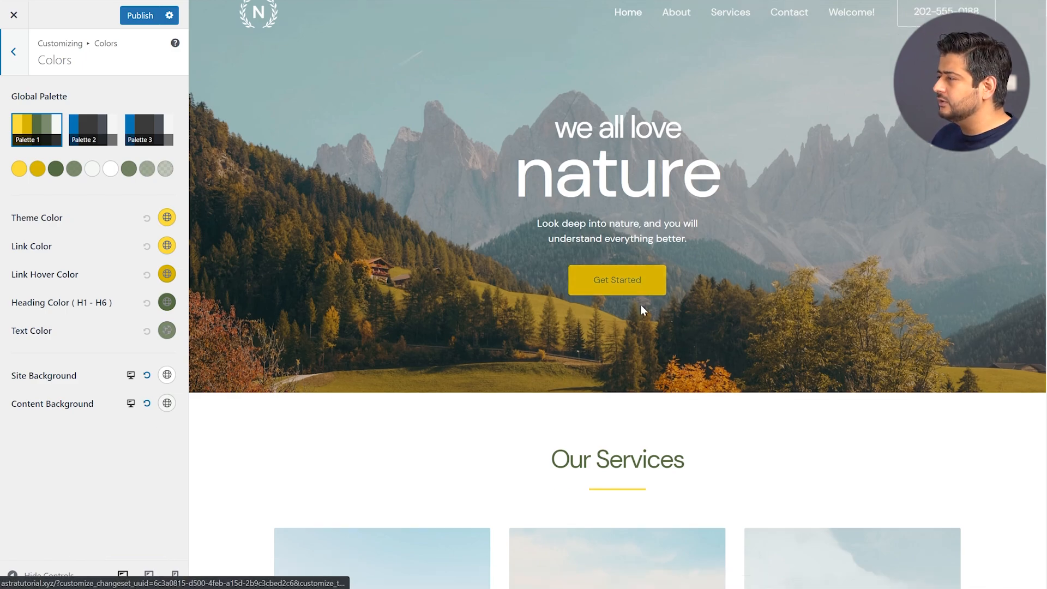
scroll(642, 308, up, 4)
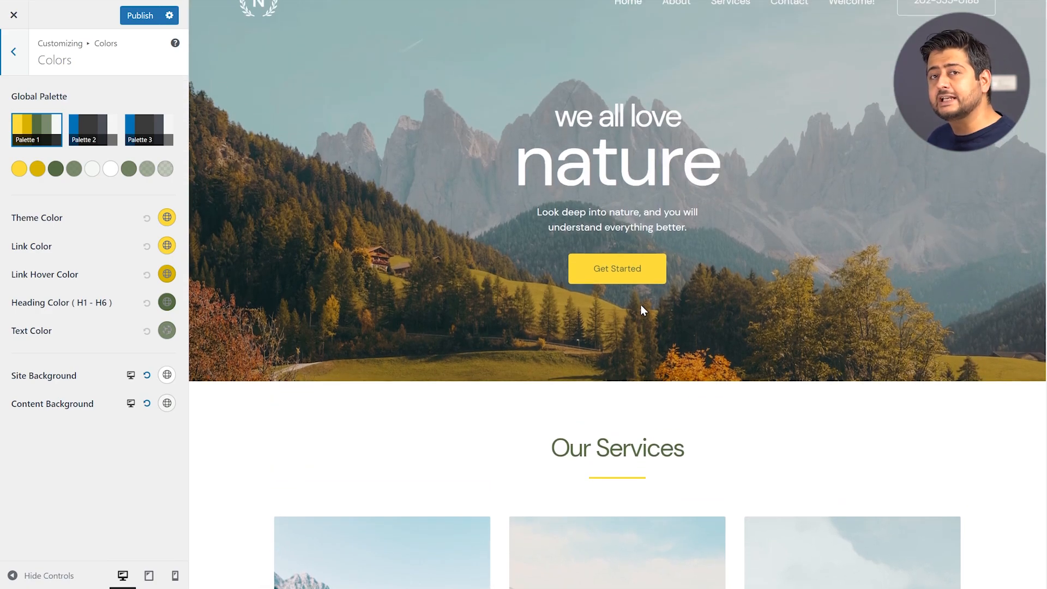
scroll(642, 303, up, 1)
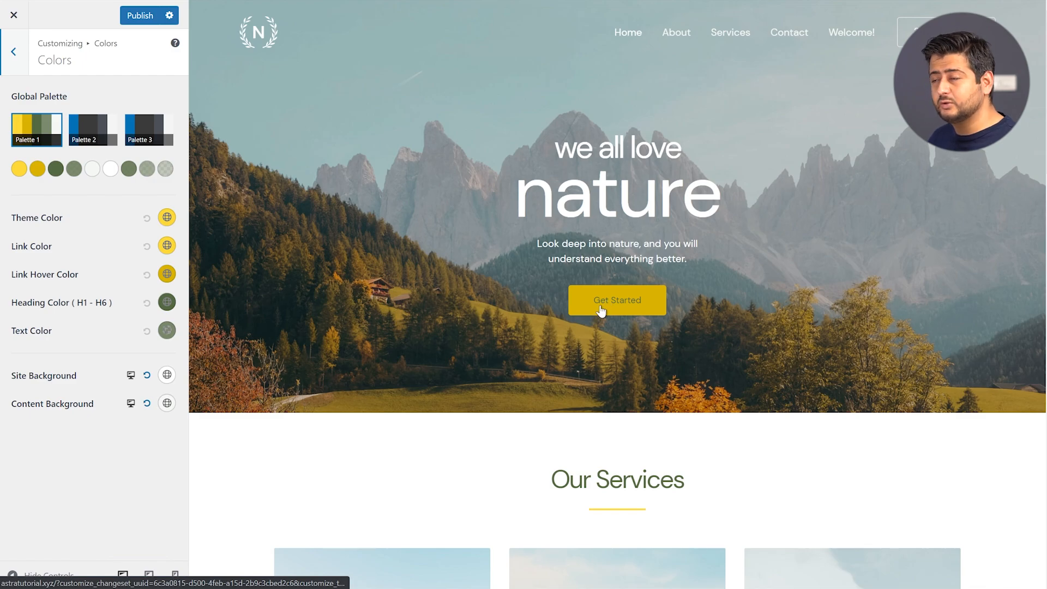
scroll(600, 309, down, 5)
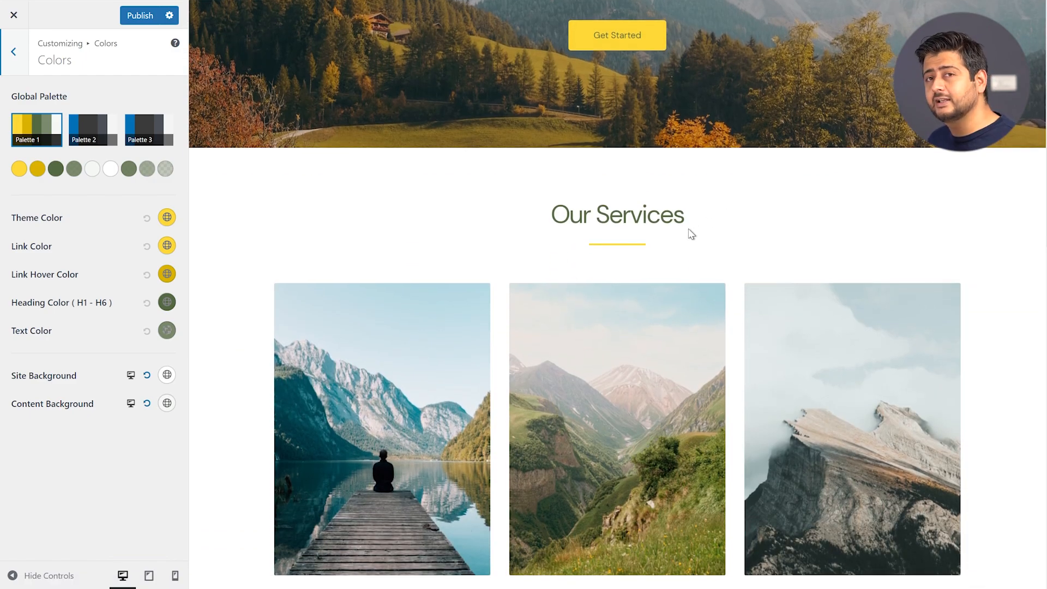
scroll(690, 245, down, 15)
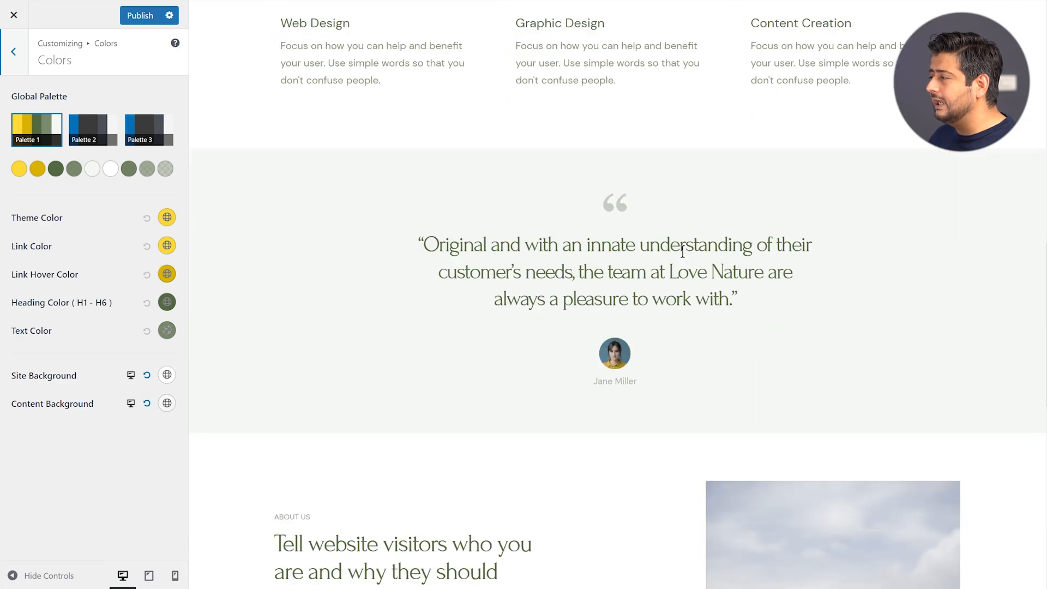
scroll(655, 270, down, 5)
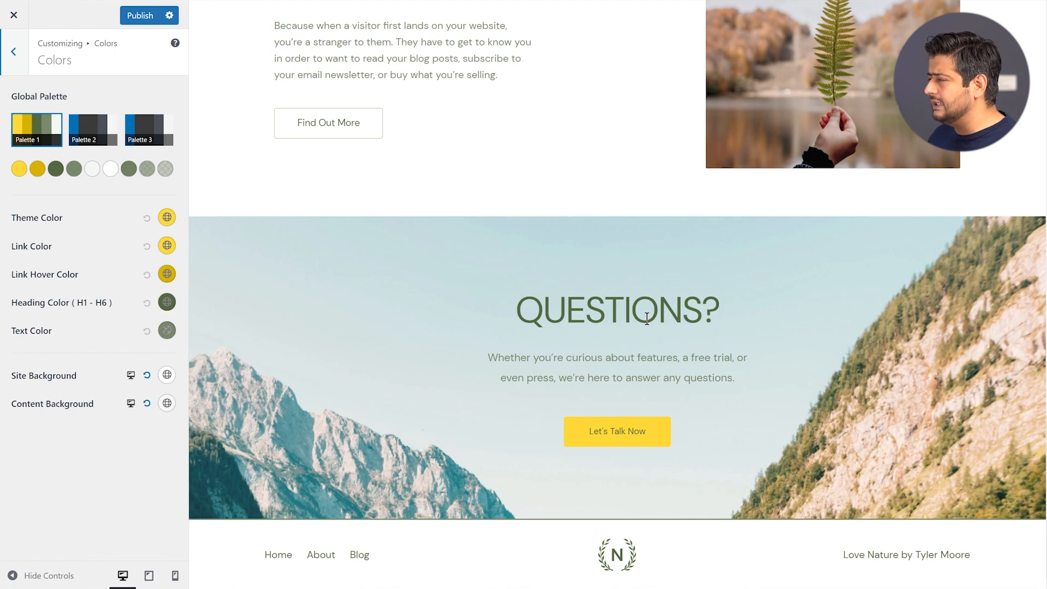
scroll(660, 334, up, 11)
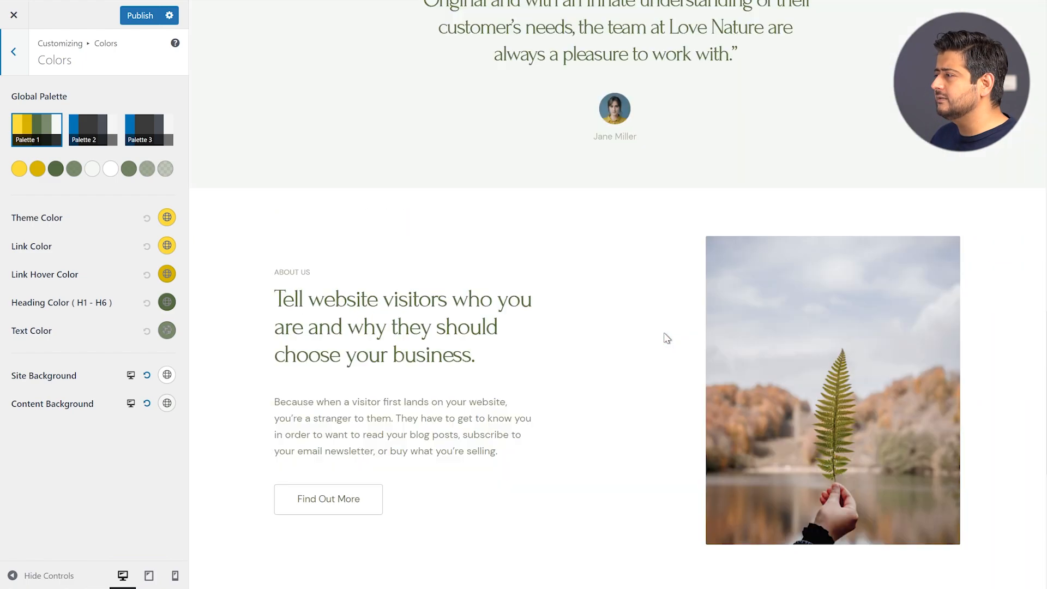
scroll(667, 338, up, 15)
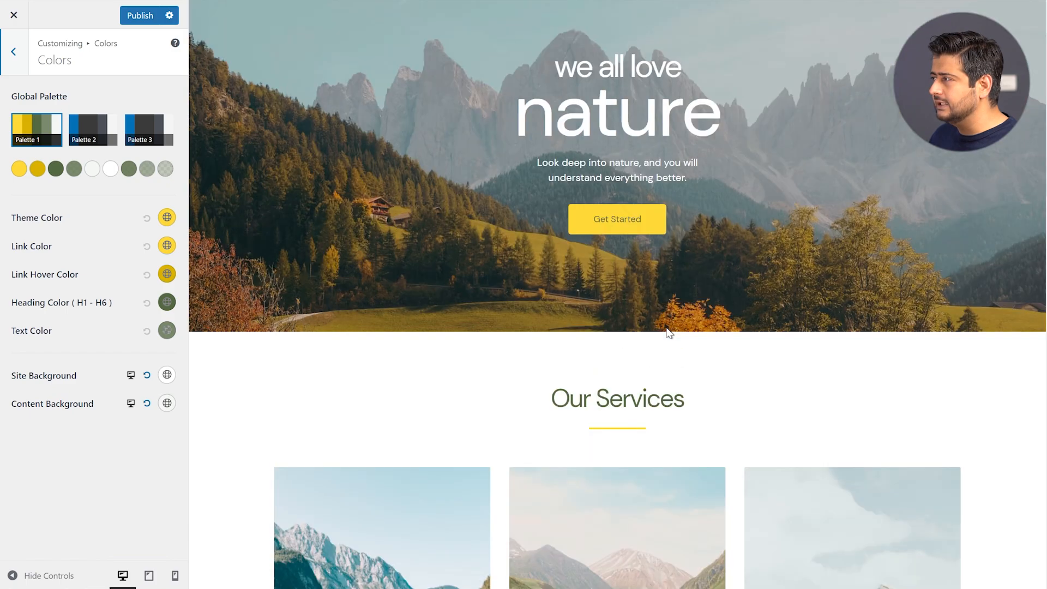
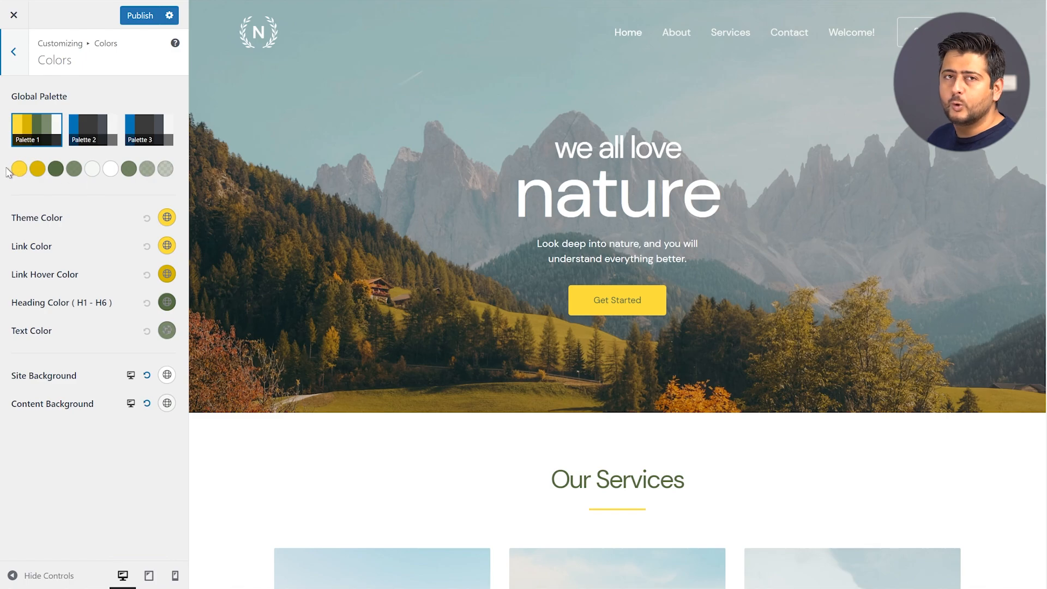
Make Palette 2 the active palette and change its first colour from blue to green #28BA02
click(167, 217)
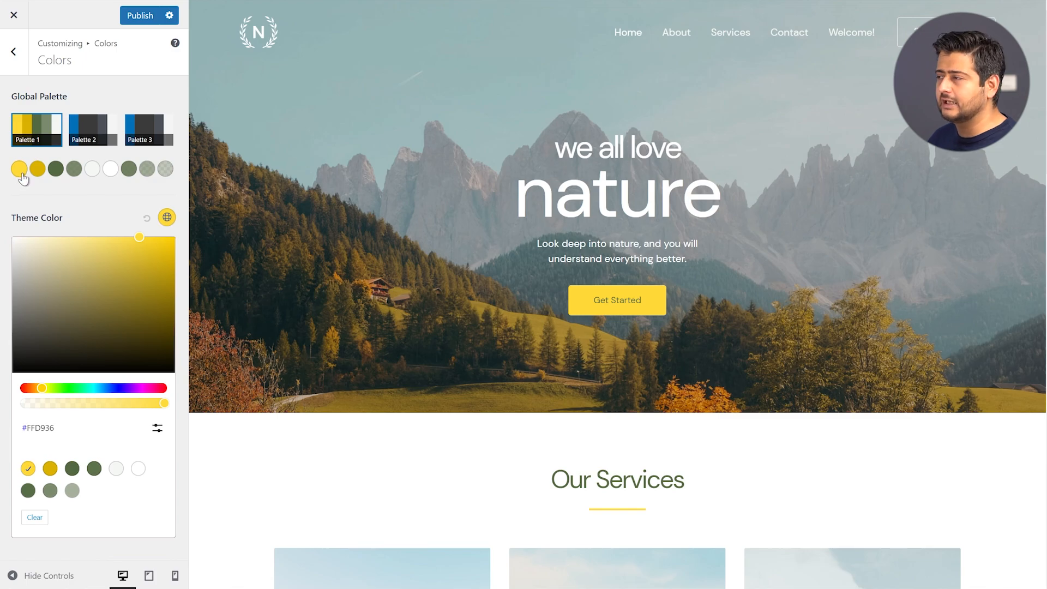
click(91, 218)
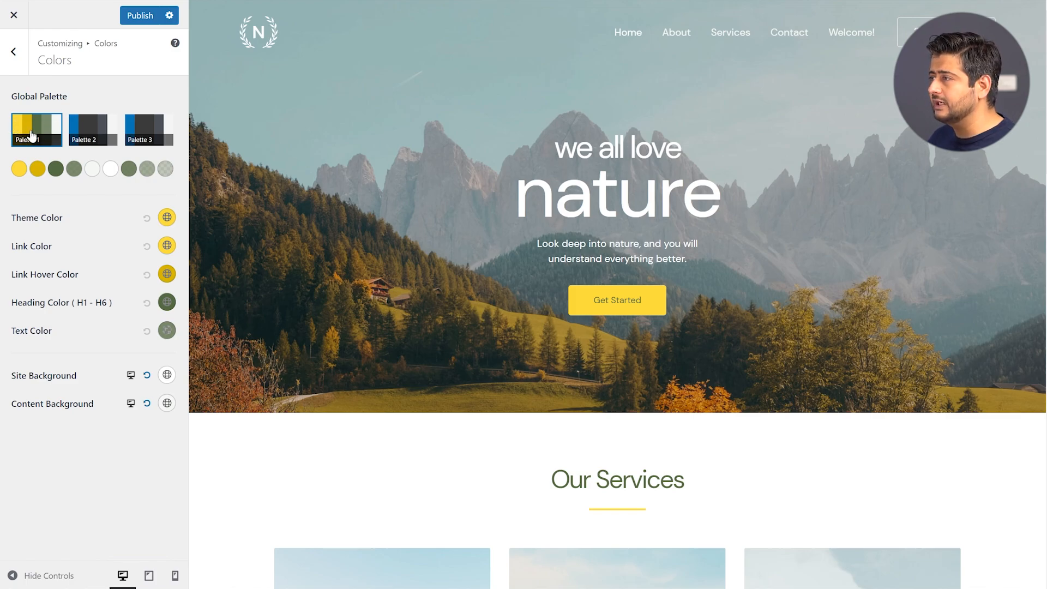
click(89, 131)
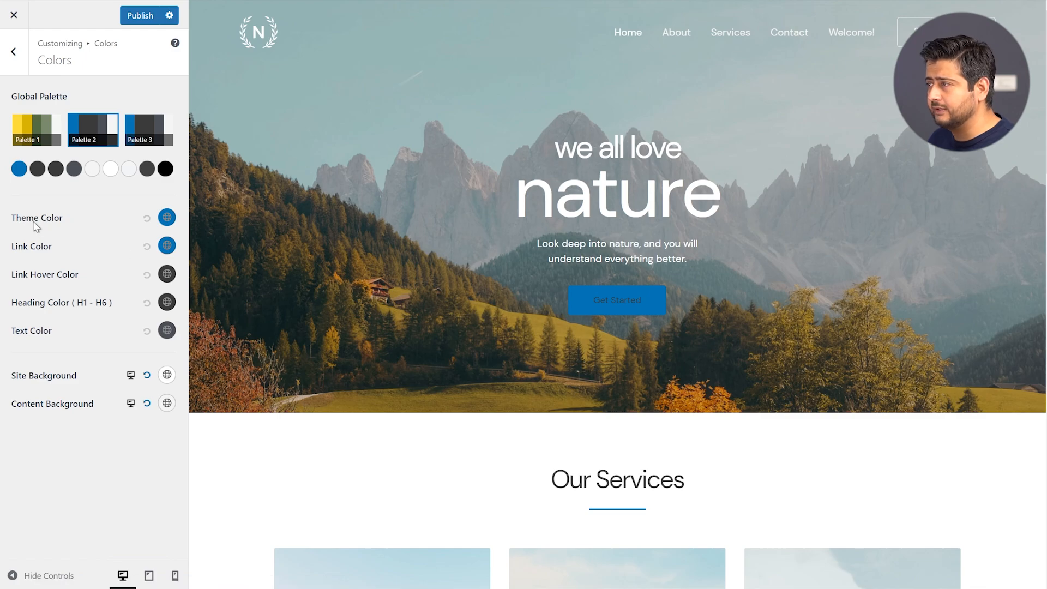
click(19, 169)
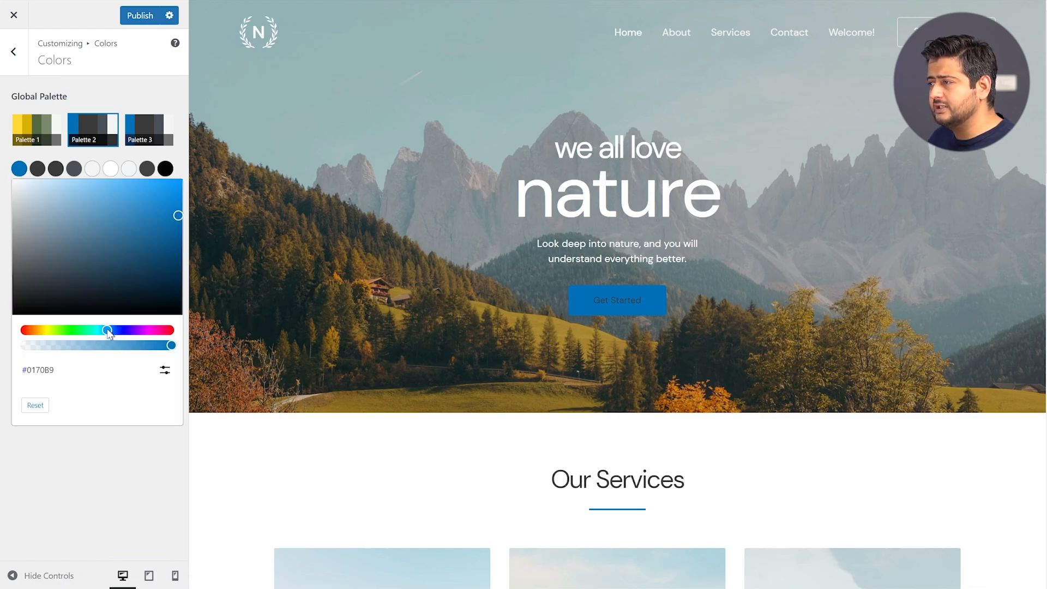
drag(109, 334, 68, 331)
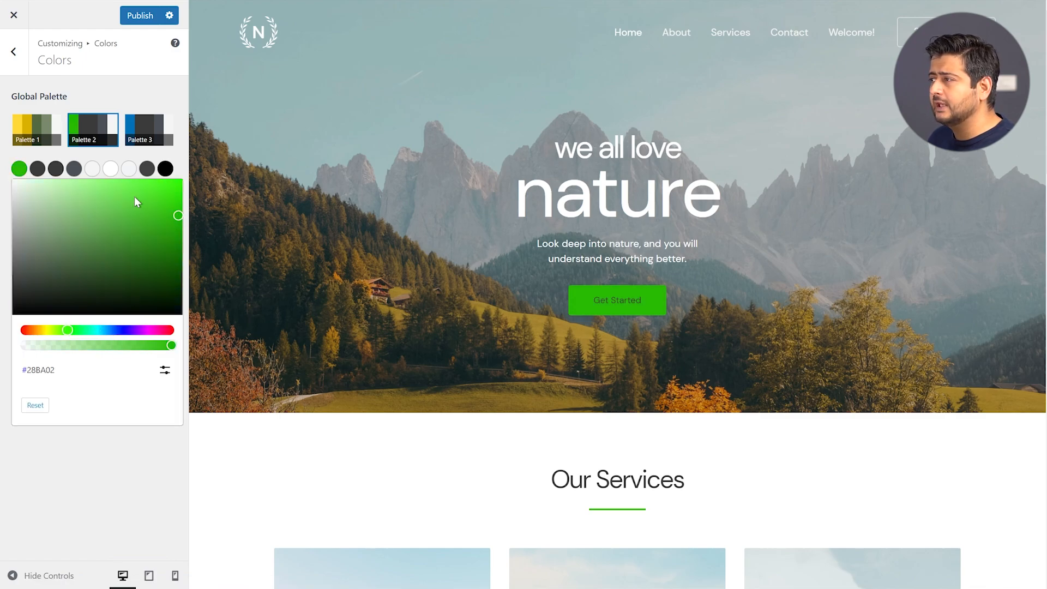
click(177, 90)
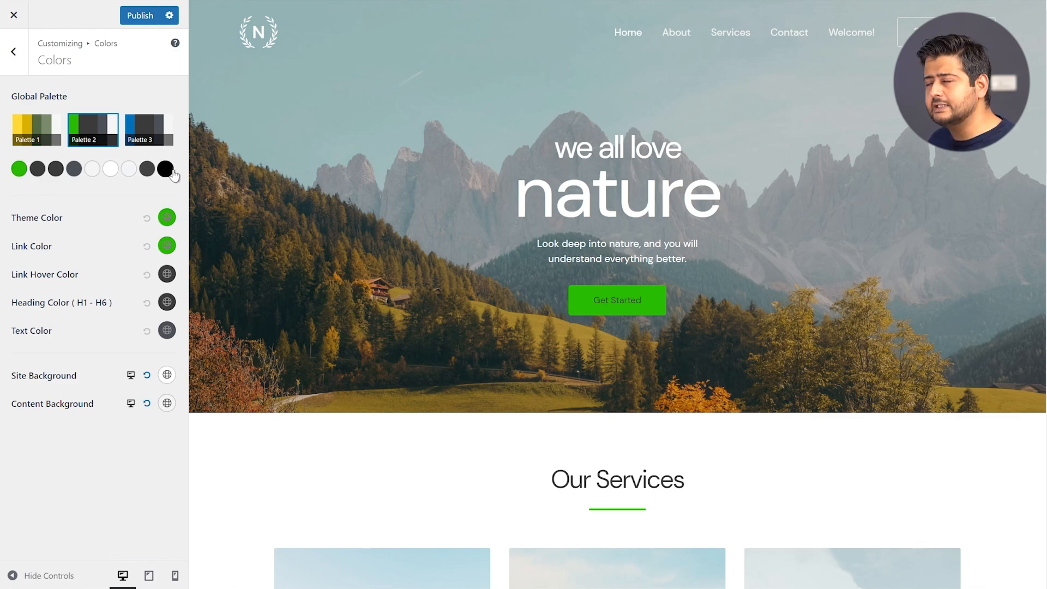
scroll(560, 234, down, 10)
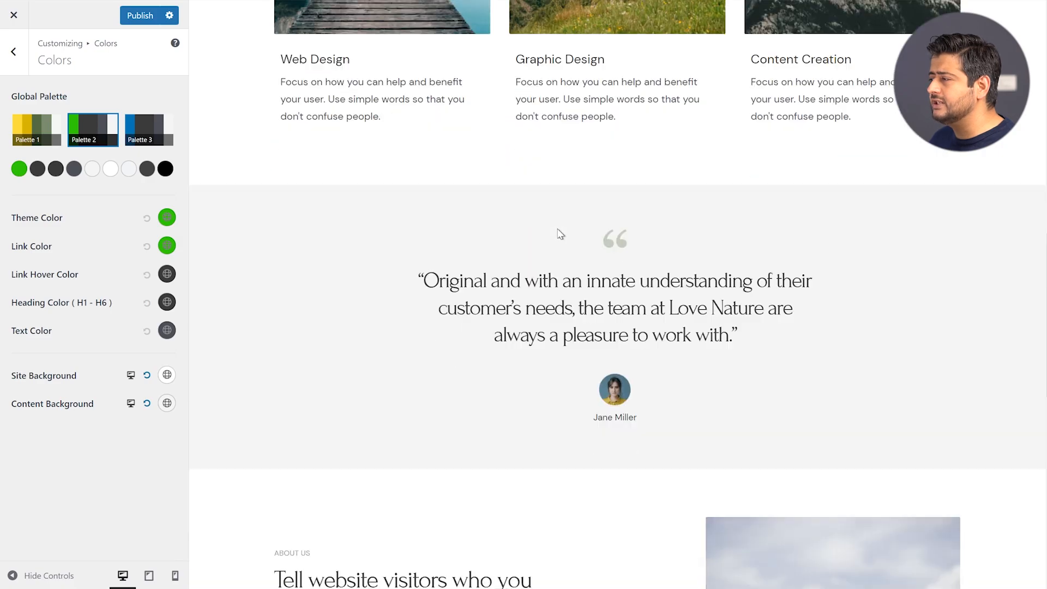
scroll(560, 233, down, 6)
scroll(551, 229, down, 5)
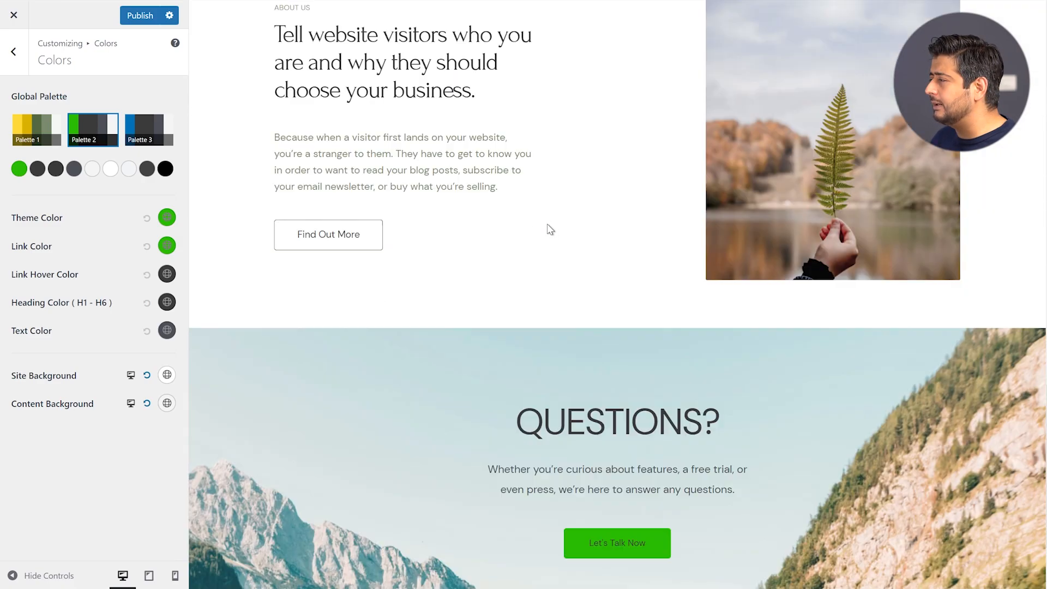
scroll(568, 276, up, 10)
scroll(570, 277, up, 10)
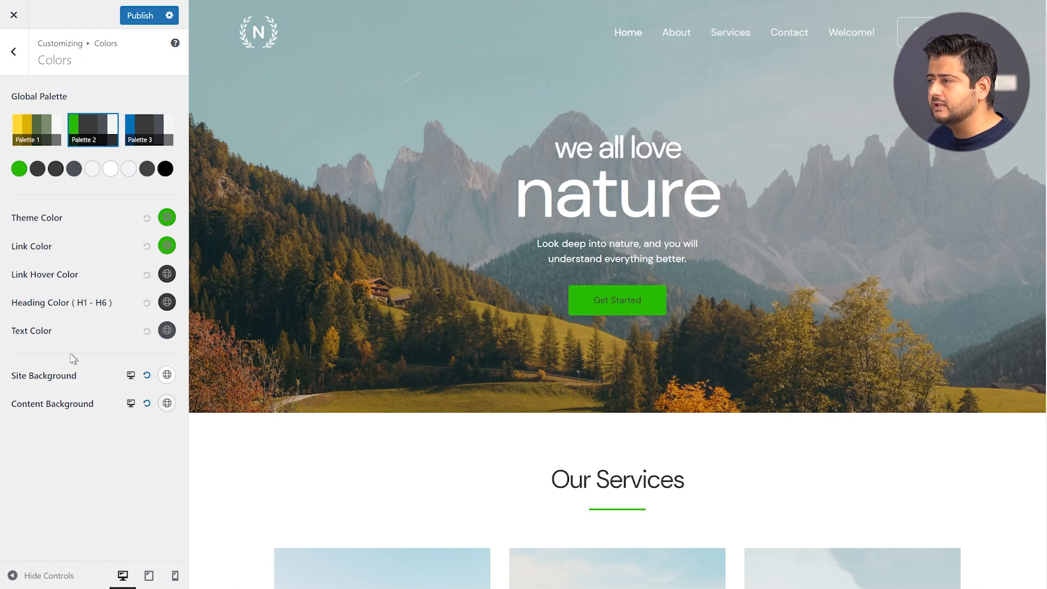
scroll(511, 247, down, 10)
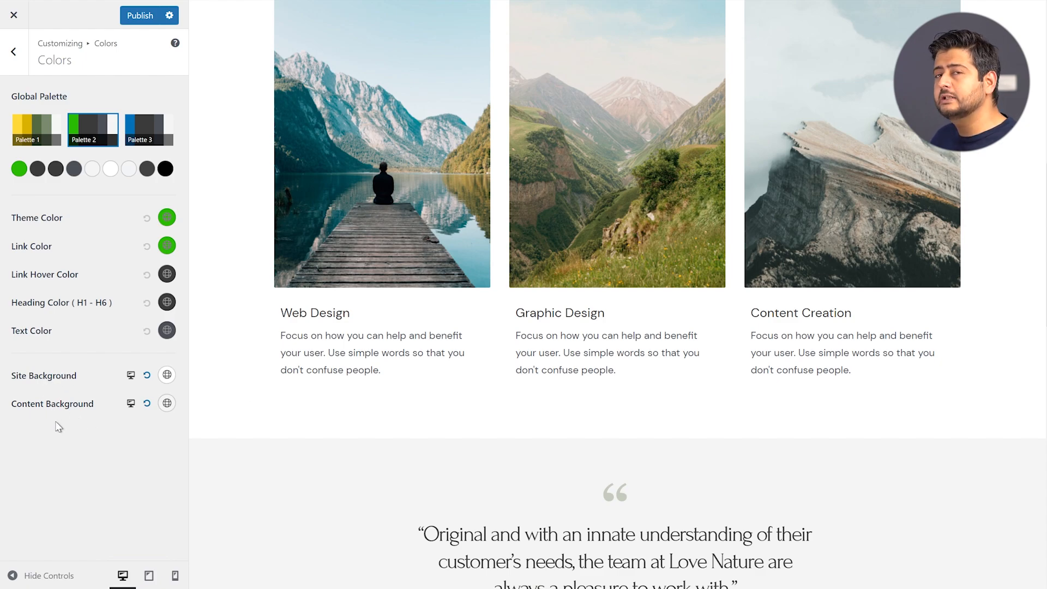
scroll(363, 424, up, 1)
scroll(361, 424, up, 10)
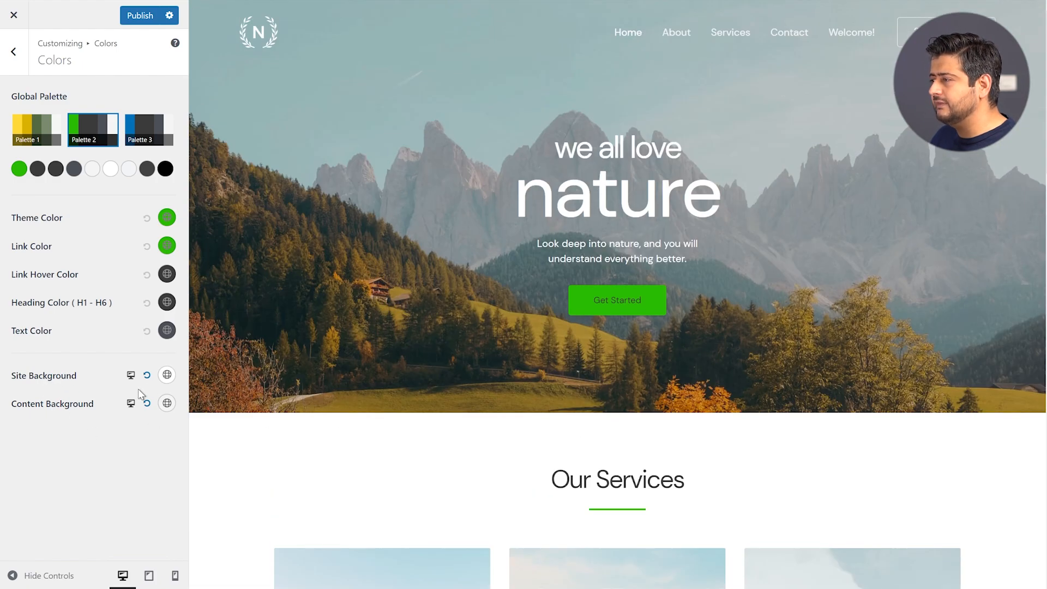
click(167, 377)
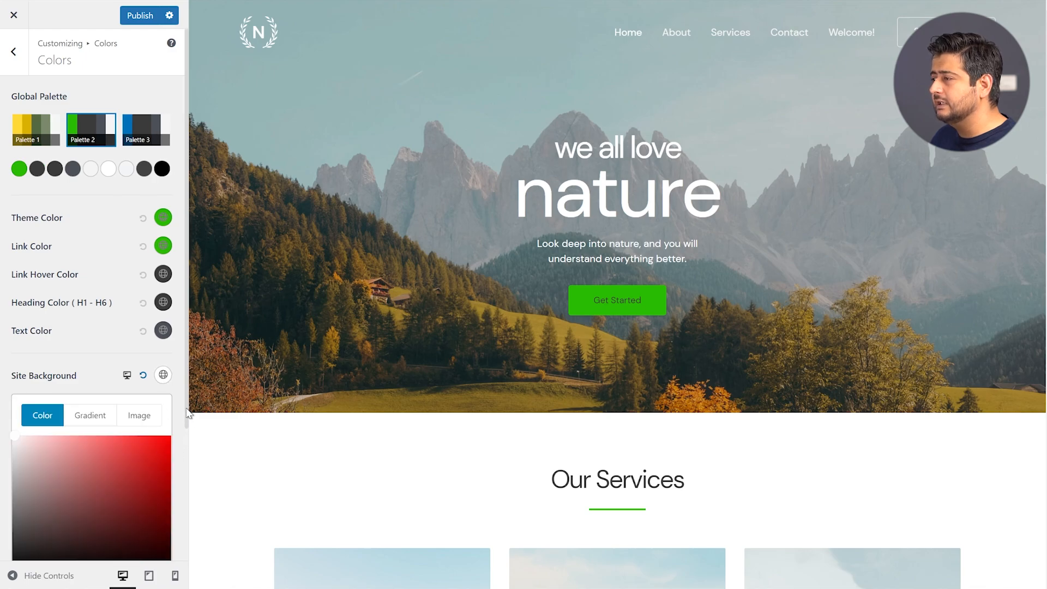
drag(188, 413, 185, 527)
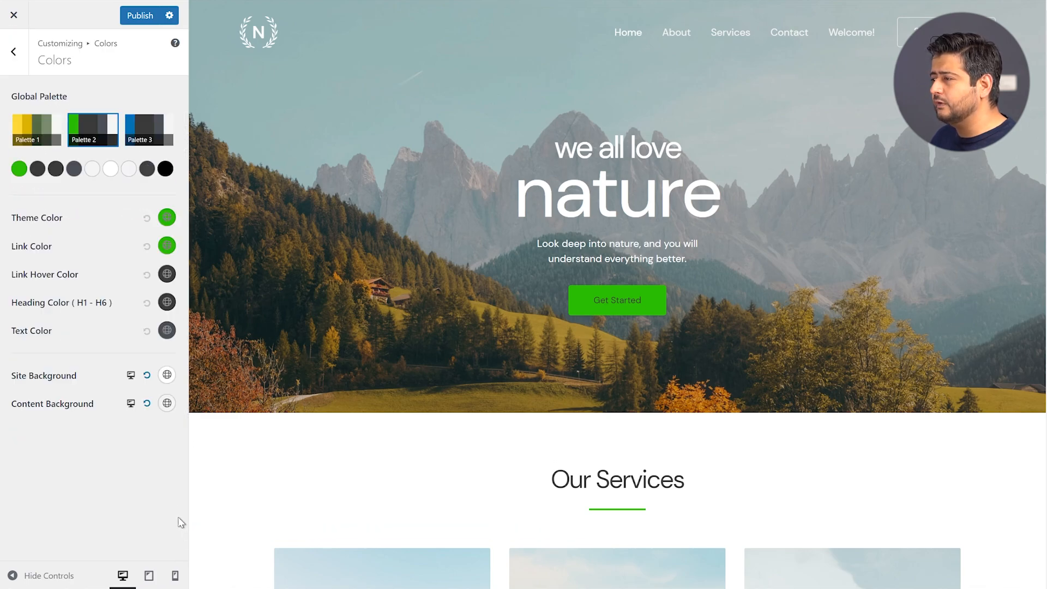
click(167, 376)
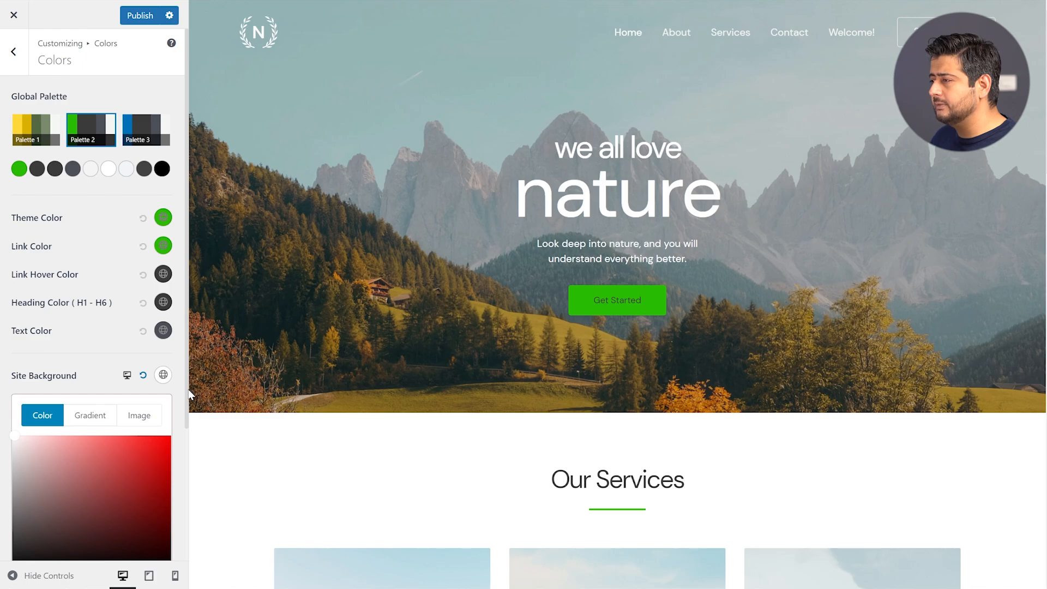
drag(189, 393, 189, 500)
click(167, 375)
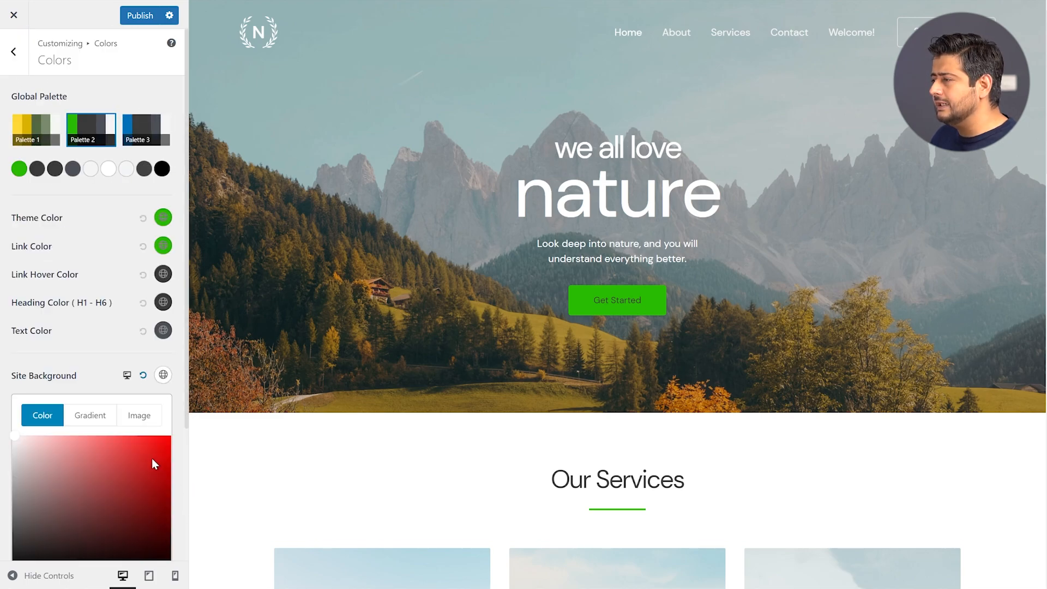
click(153, 456)
drag(156, 457, 158, 444)
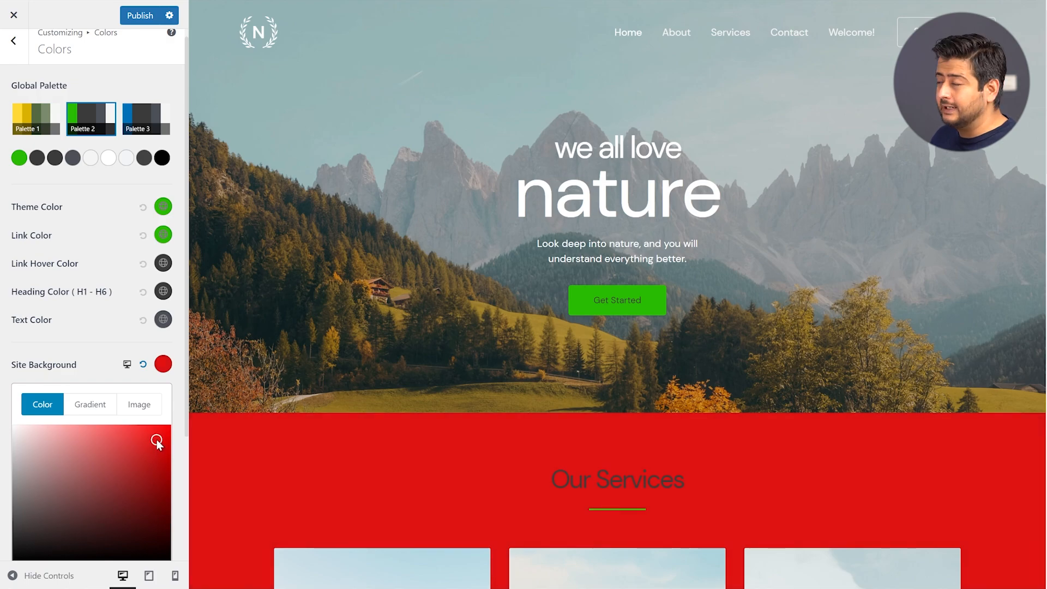
scroll(259, 434, down, 5)
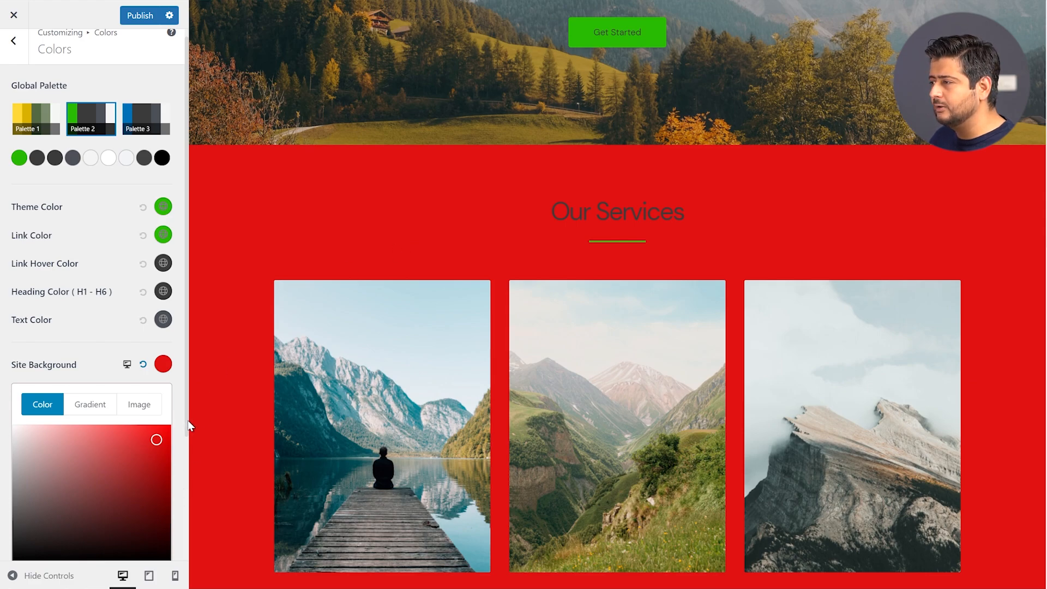
scroll(185, 476, down, 2)
scroll(186, 475, down, 2)
click(142, 516)
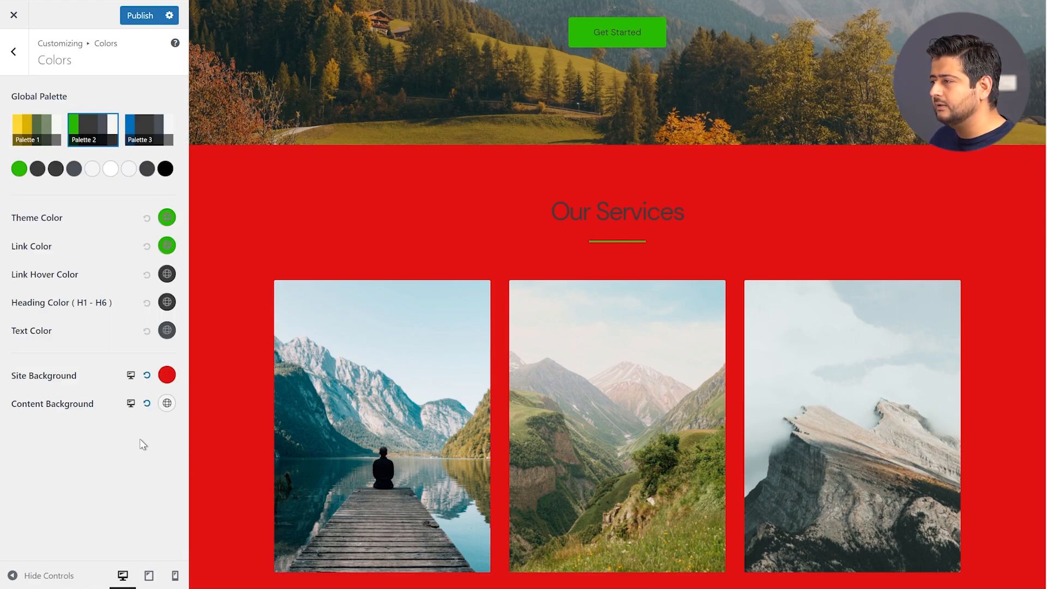
click(167, 375)
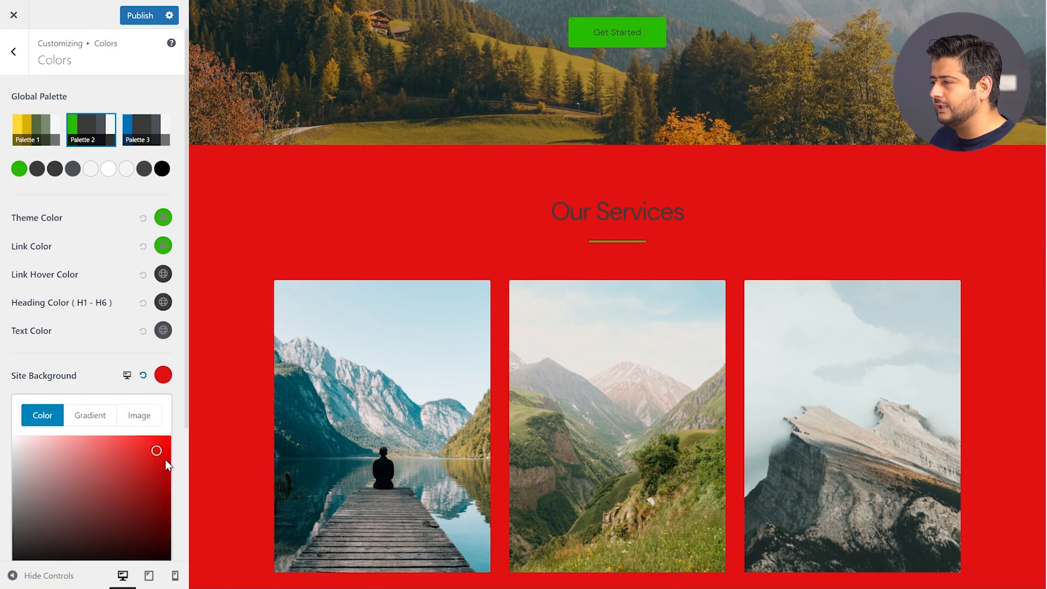
scroll(164, 474, down, 4)
scroll(157, 521, down, 2)
click(139, 492)
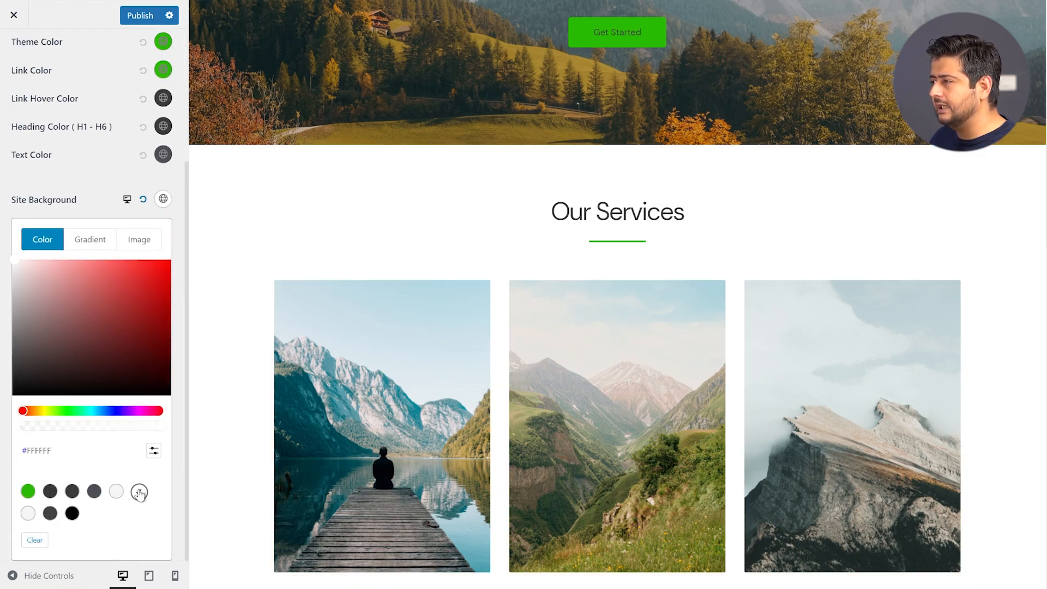
click(175, 250)
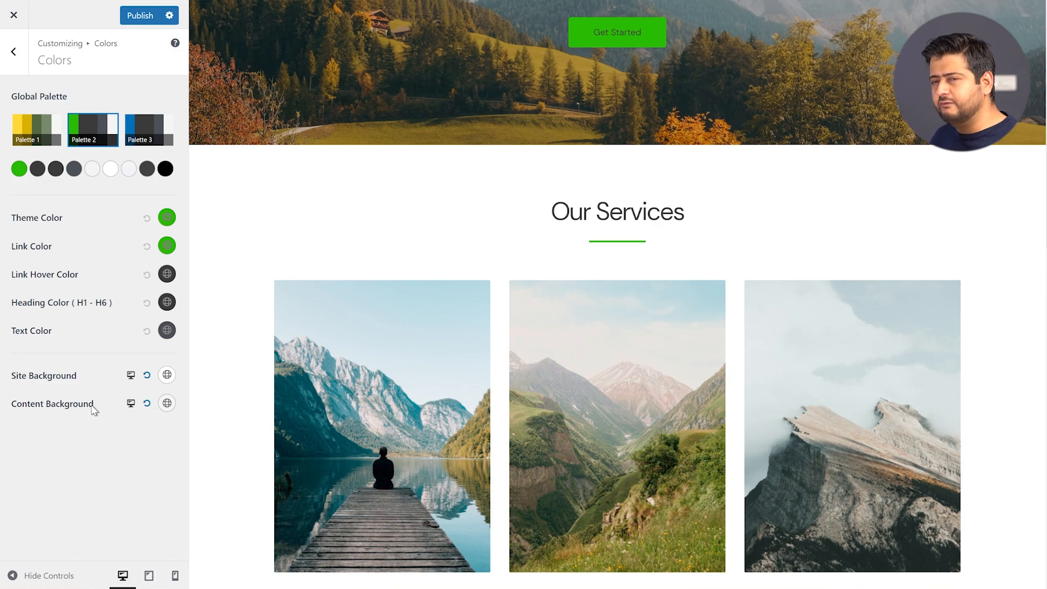
Reactivate the yellow-and-green Palette 1, then return to the Global settings list
scroll(346, 421, up, 5)
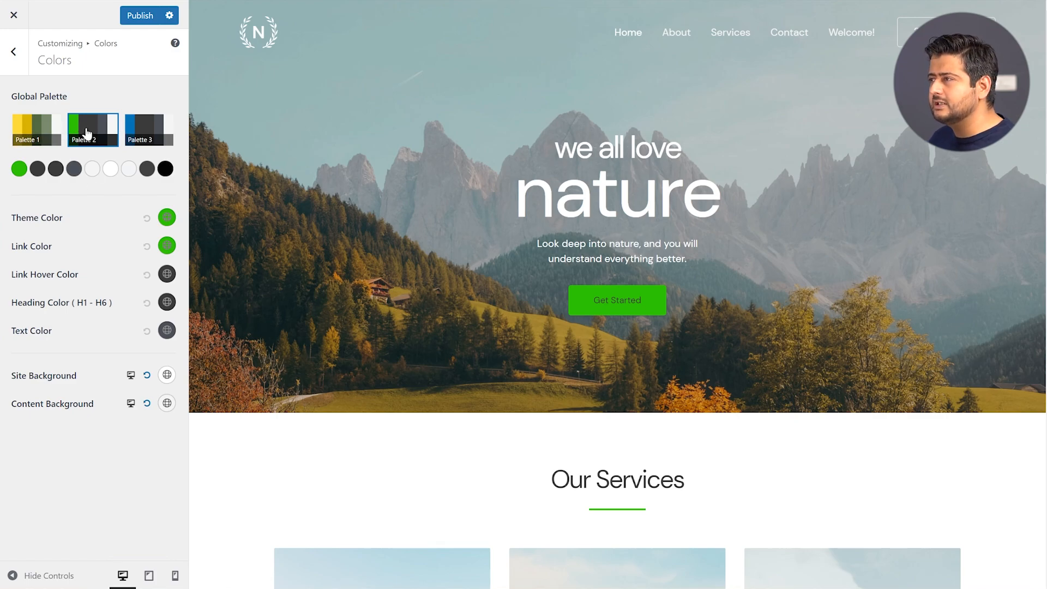
click(50, 145)
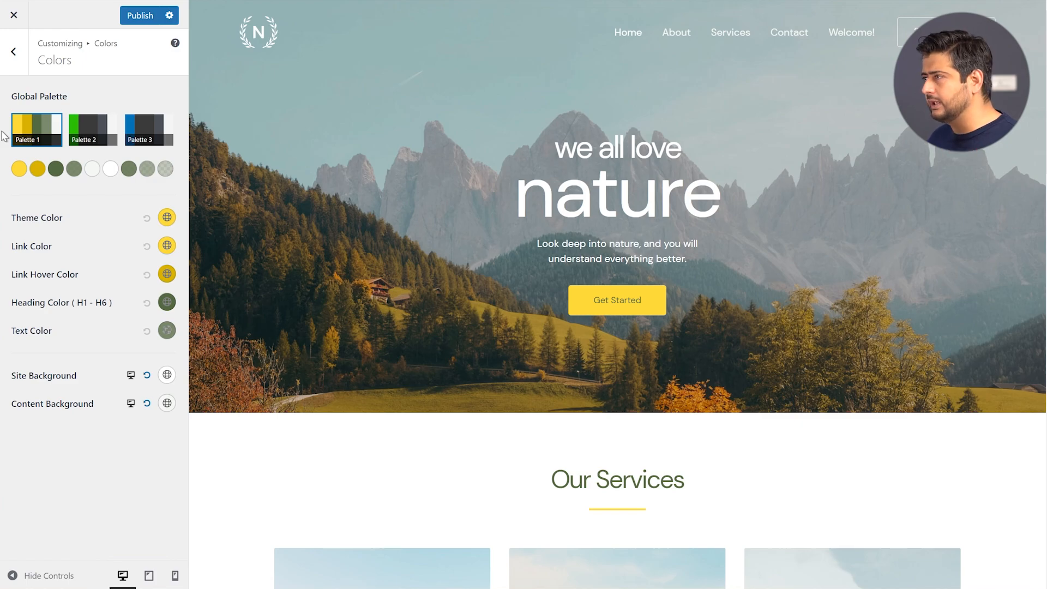
click(16, 64)
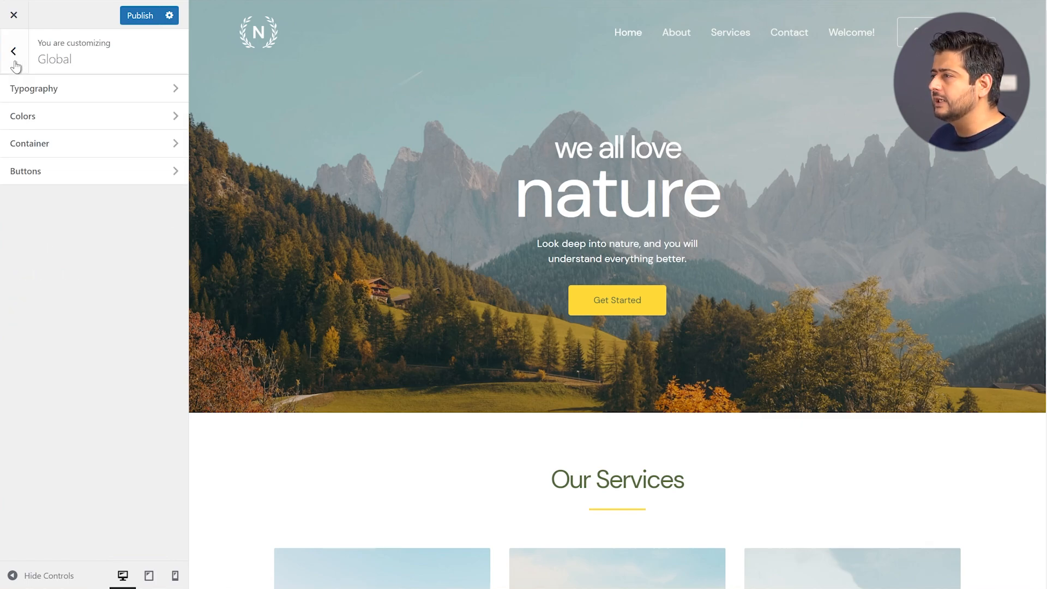
Open Global > Buttons to show the green text, yellow background and 4 px radius
click(66, 172)
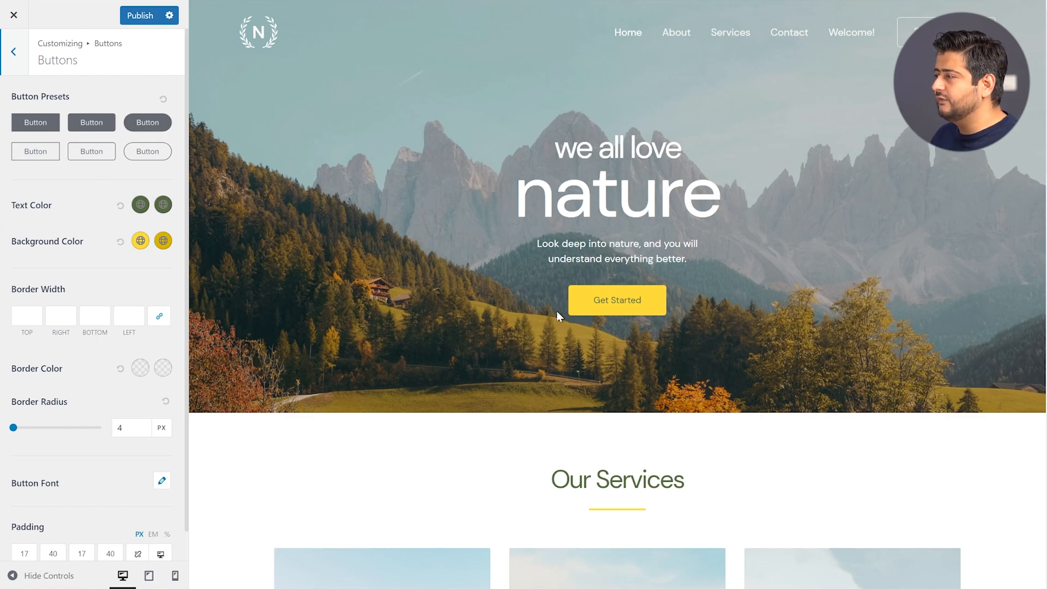
Try the outlined pill button style, reset it to default, check the text colour, and select the top Border Width field
click(152, 156)
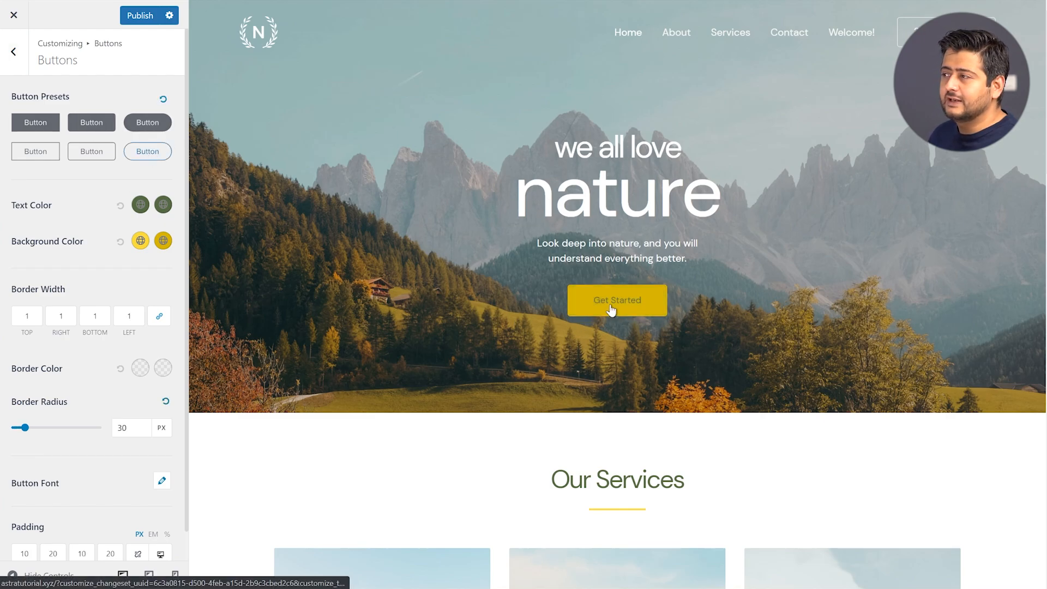
click(163, 99)
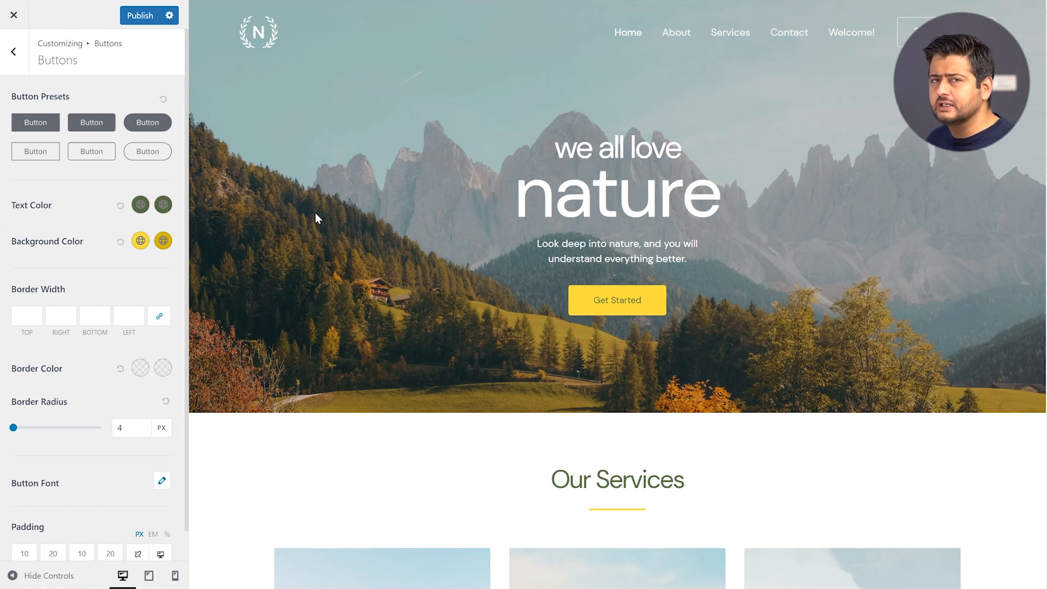
click(146, 210)
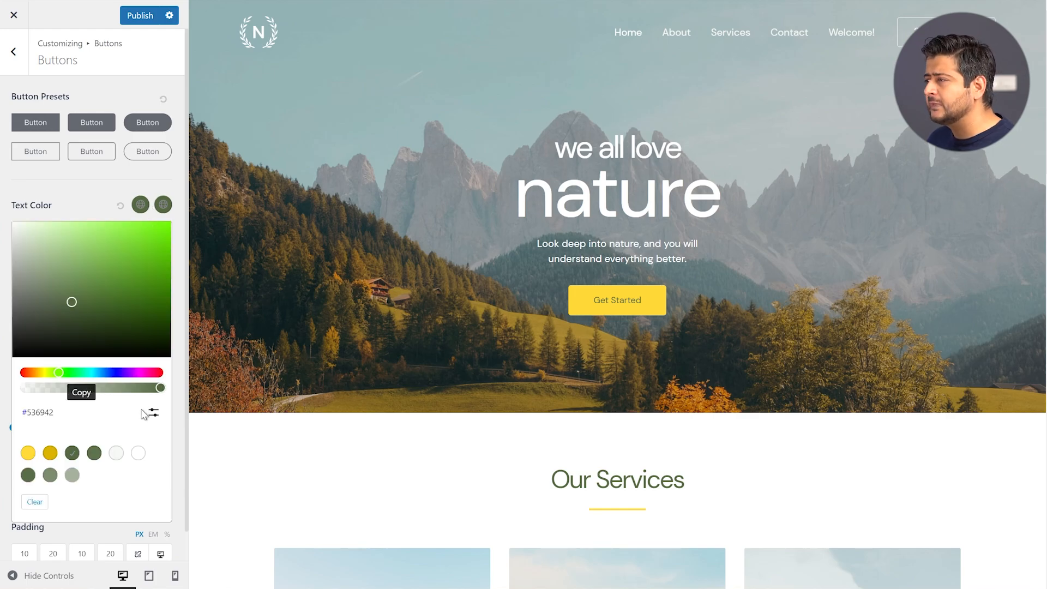
click(96, 200)
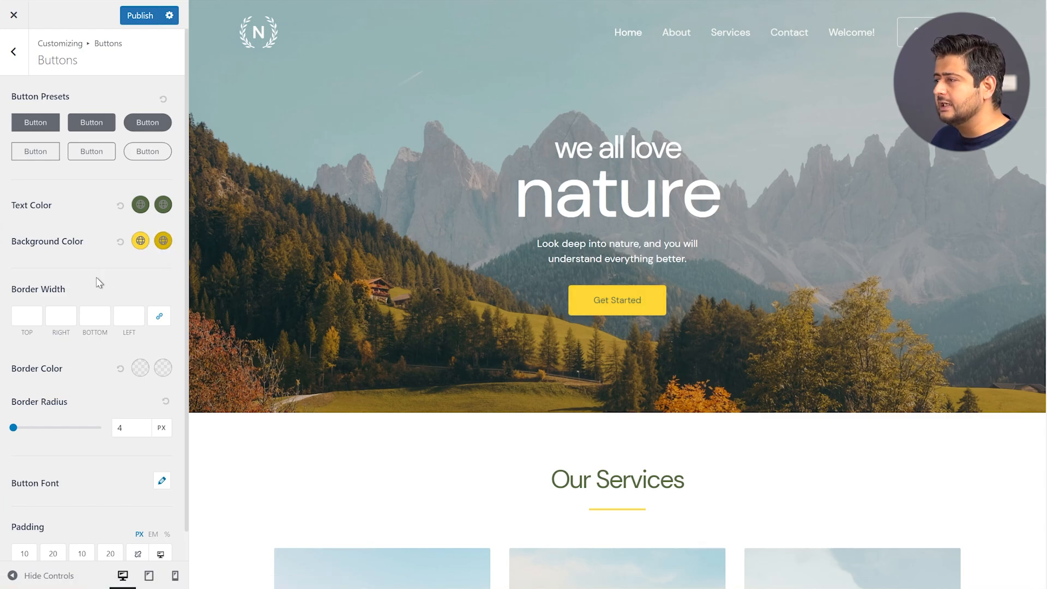
click(26, 319)
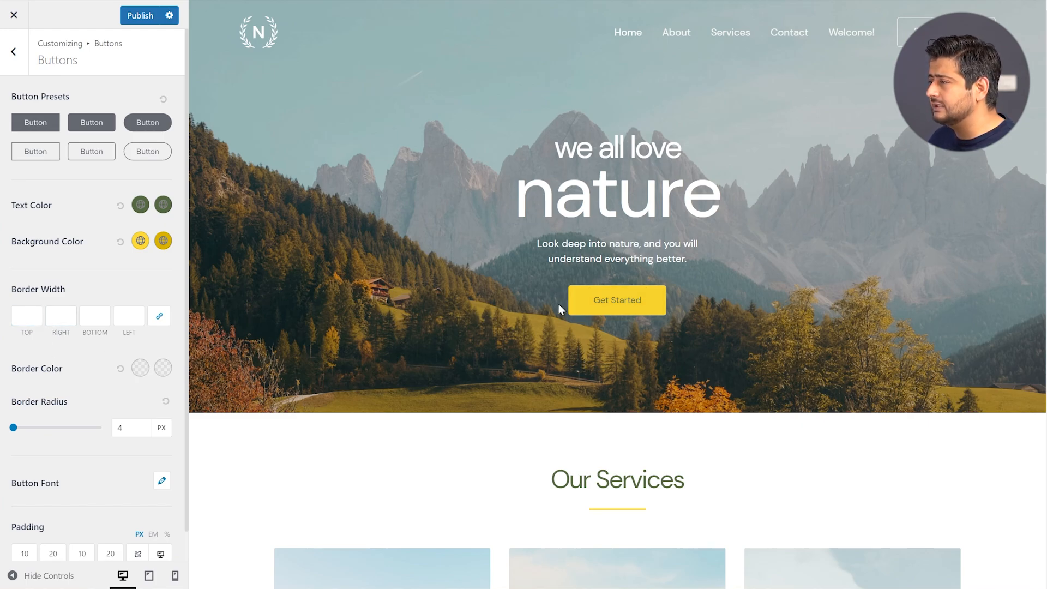
click(34, 315)
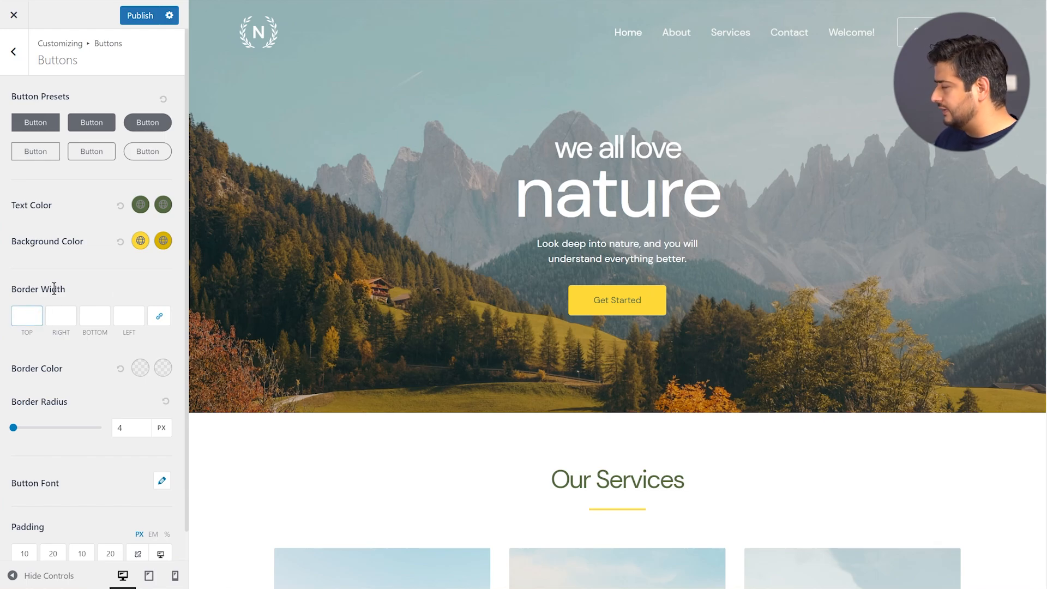
Set the linked button border width to 3 px on all sides
text(1)
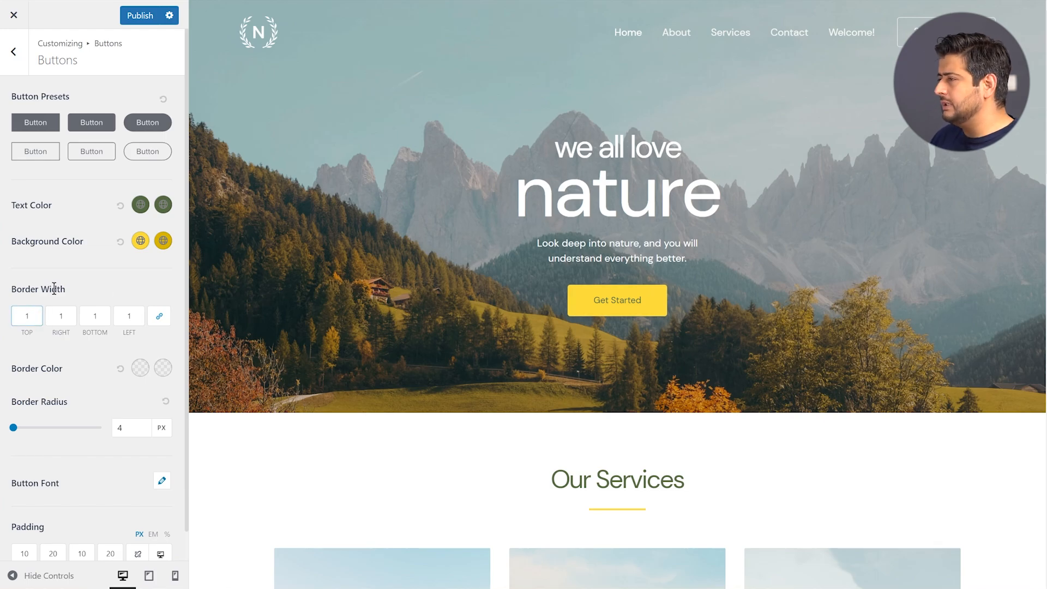
key(BackSpace)
text(3)
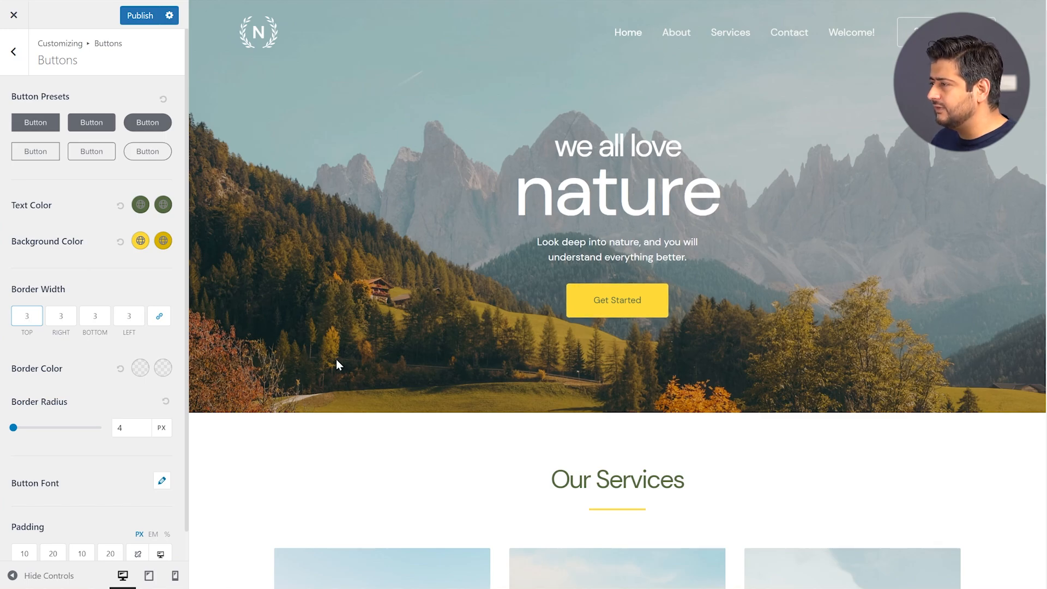
Try black and light green as border colours, then reset the border colours to none
click(139, 369)
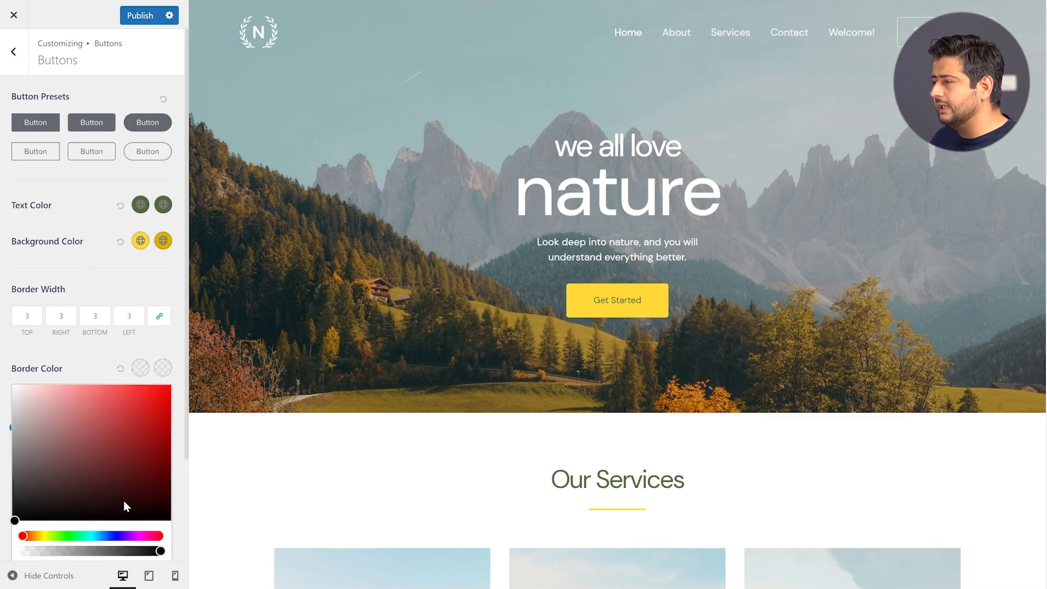
drag(15, 521, 2, 529)
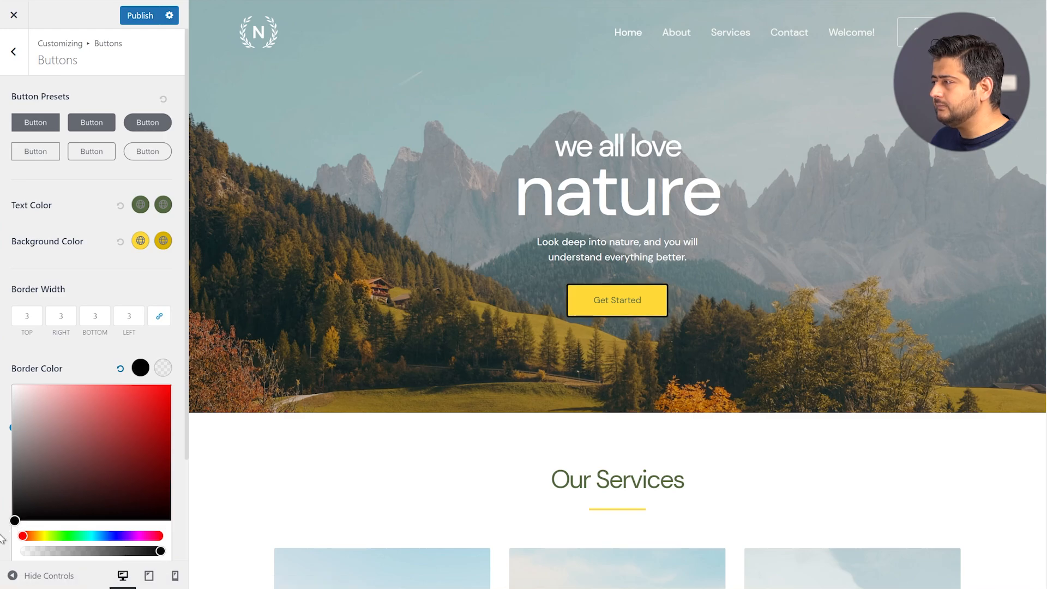
click(2, 529)
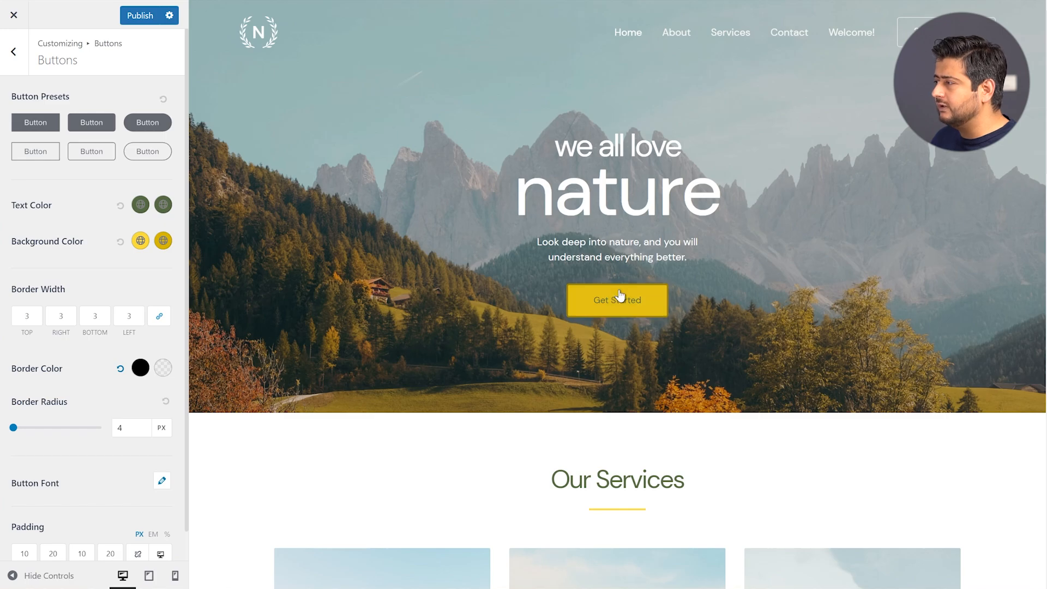
click(164, 368)
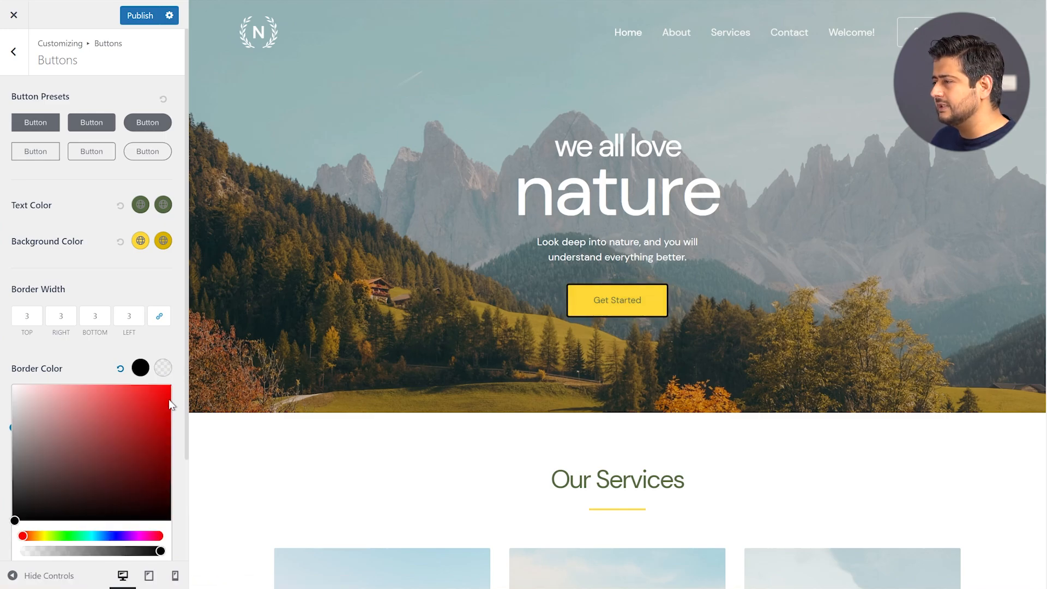
click(65, 536)
click(93, 408)
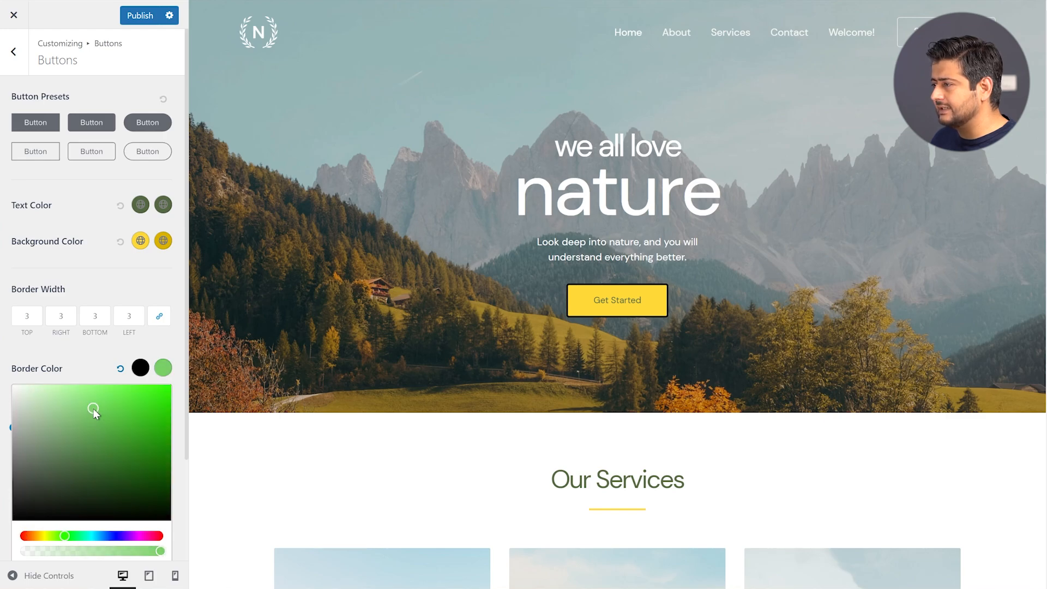
click(96, 355)
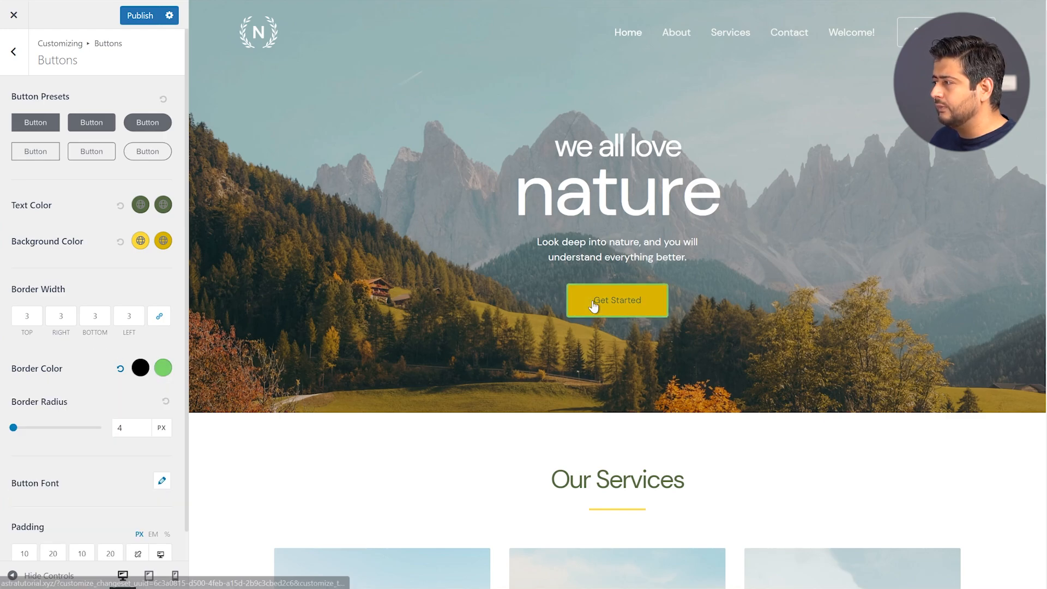
click(120, 369)
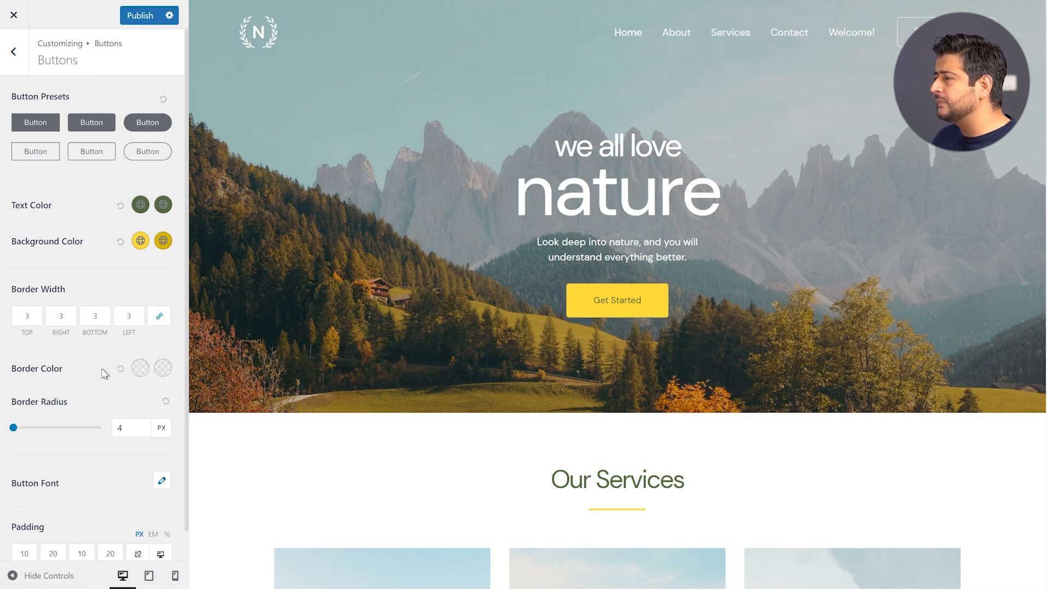
scroll(54, 442, down, 1)
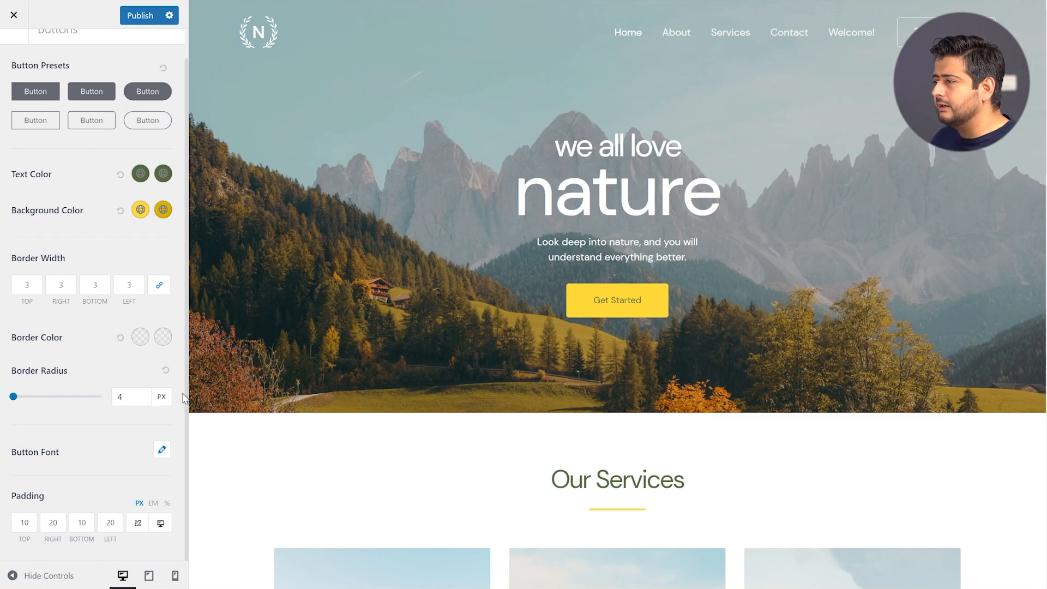
drag(13, 398, 21, 401)
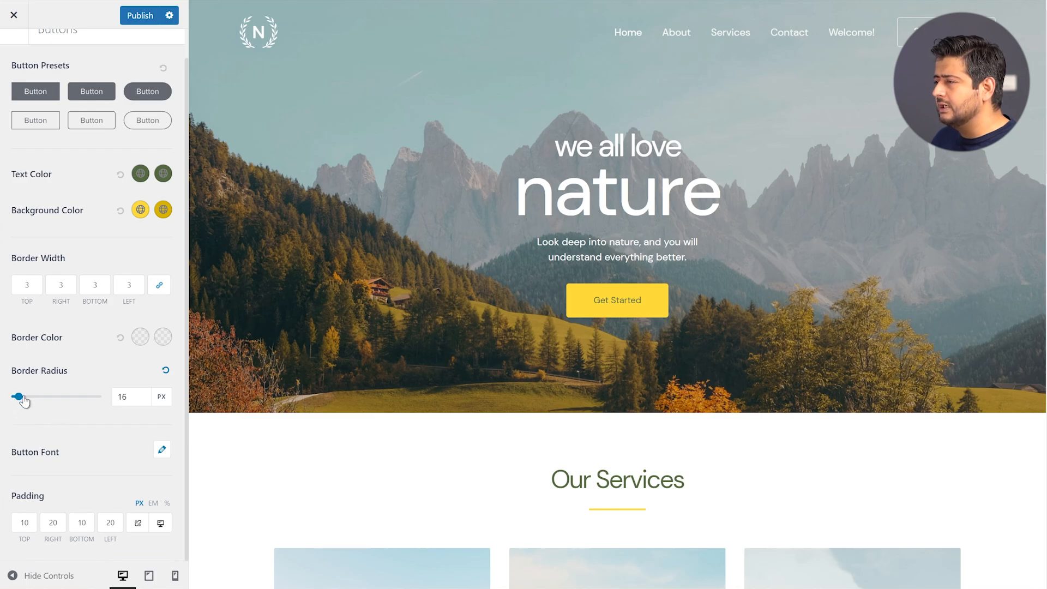
mouse_move(17, 398)
mouse_down()
mouse_move(46, 399)
mouse_move(17, 398)
mouse_up()
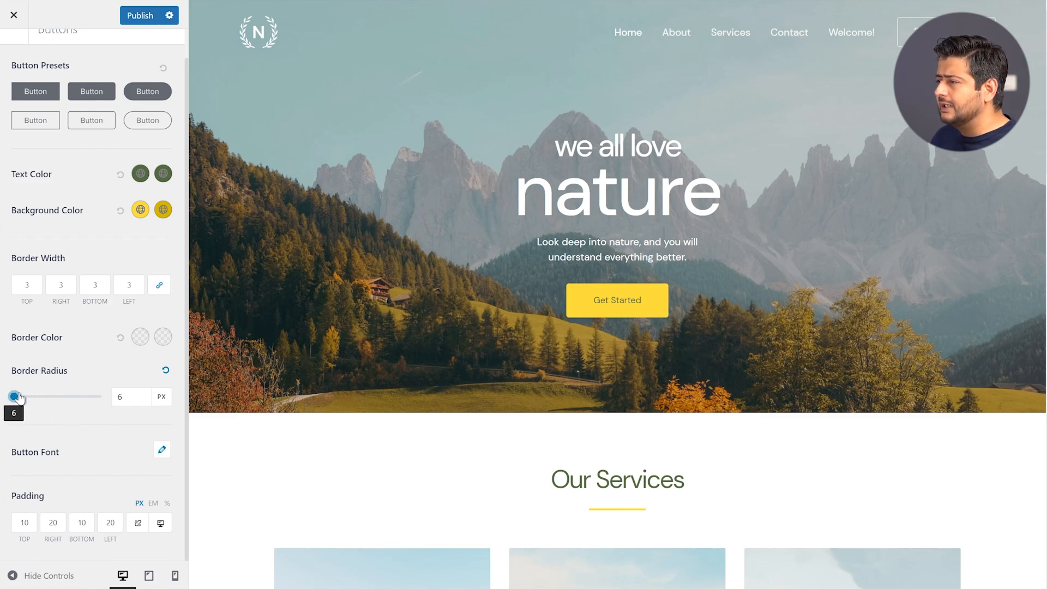
drag(125, 398, 108, 397)
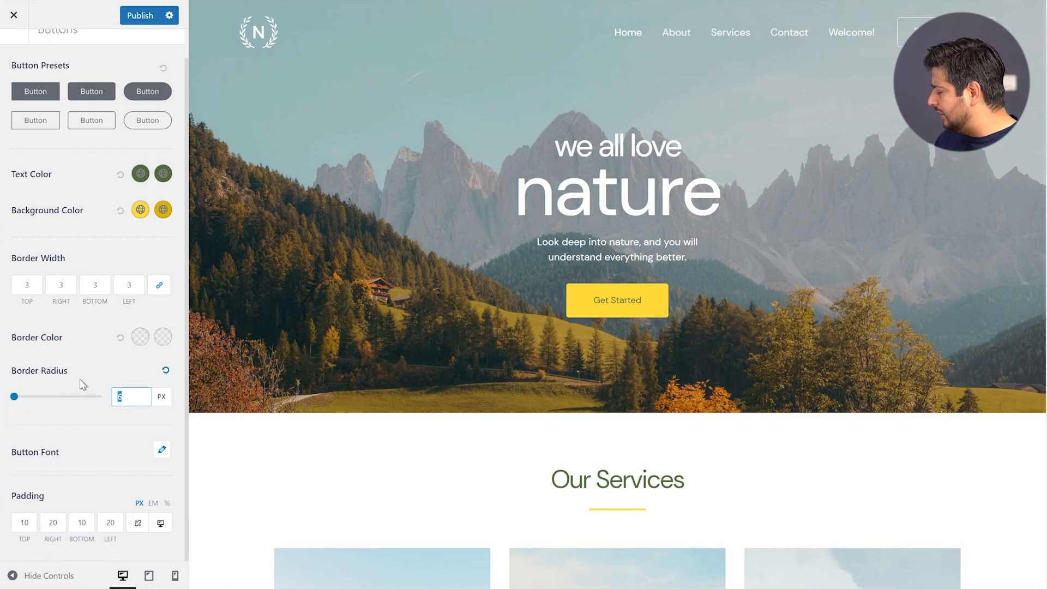
text(4)
click(97, 375)
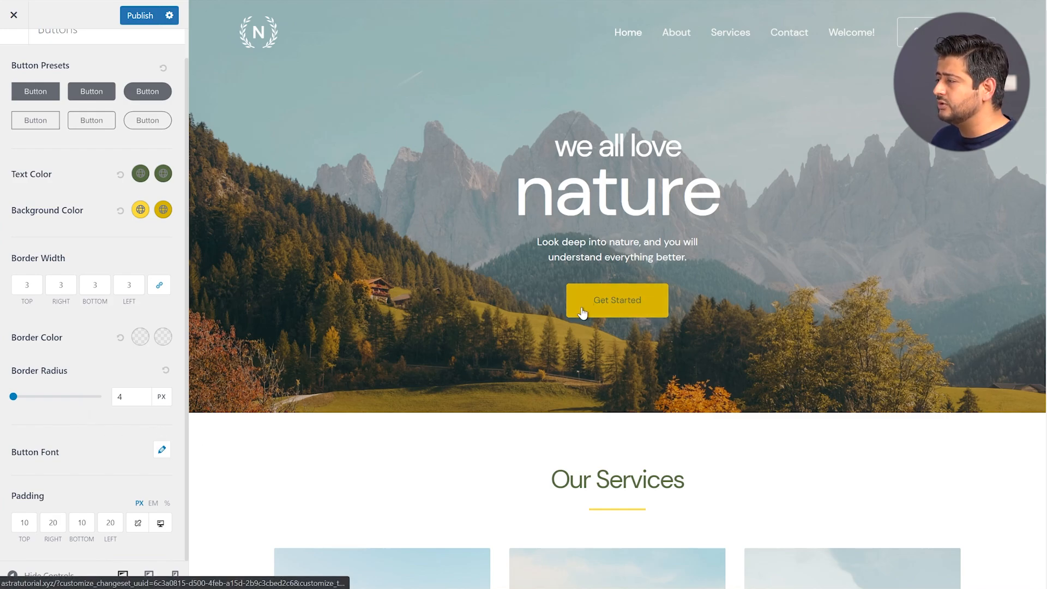
click(163, 451)
scroll(114, 461, down, 4)
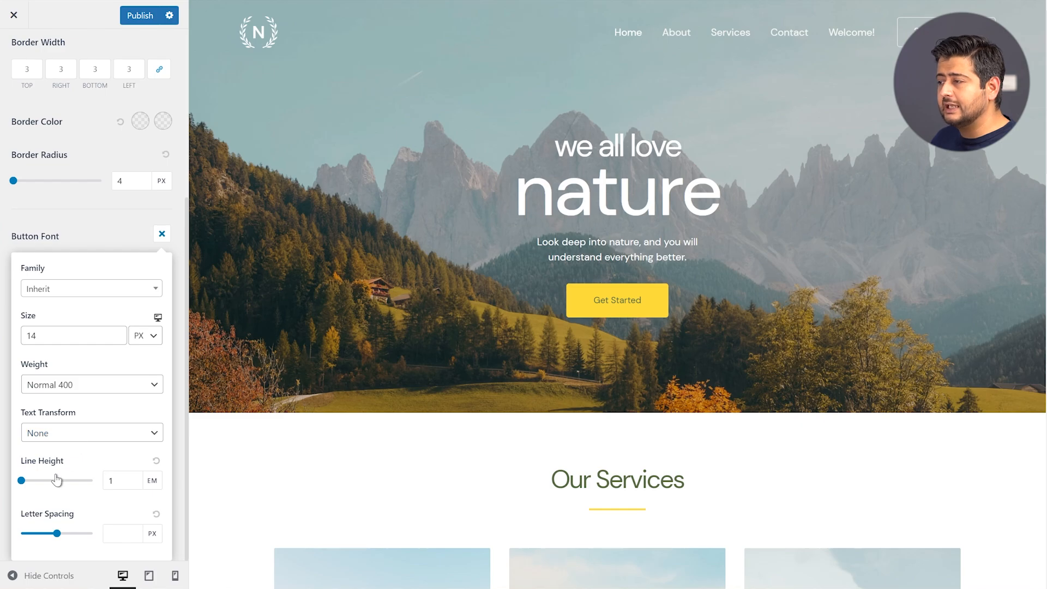
click(82, 226)
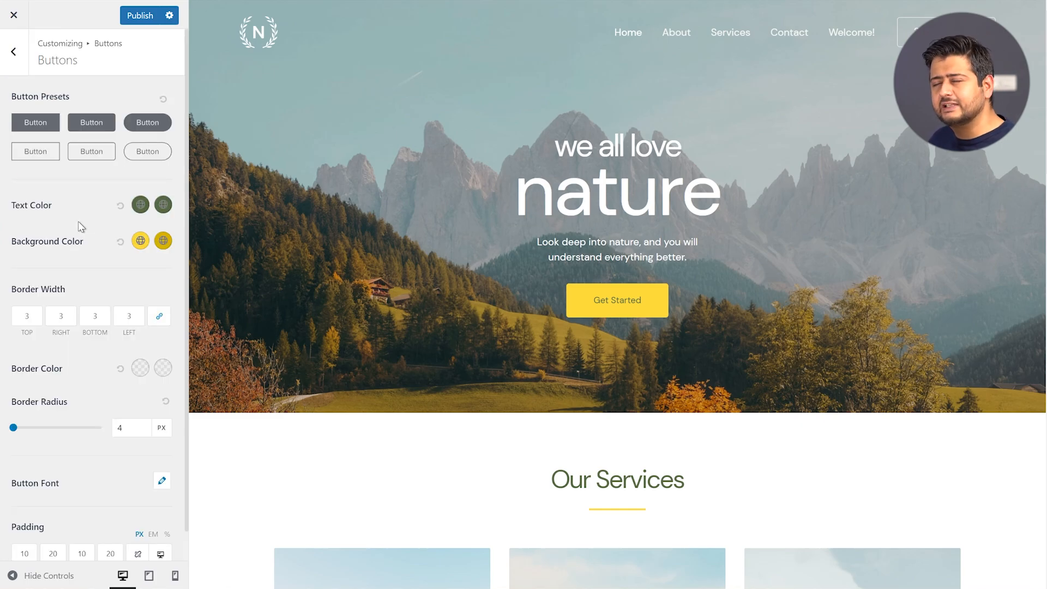
scroll(86, 510, down, 1)
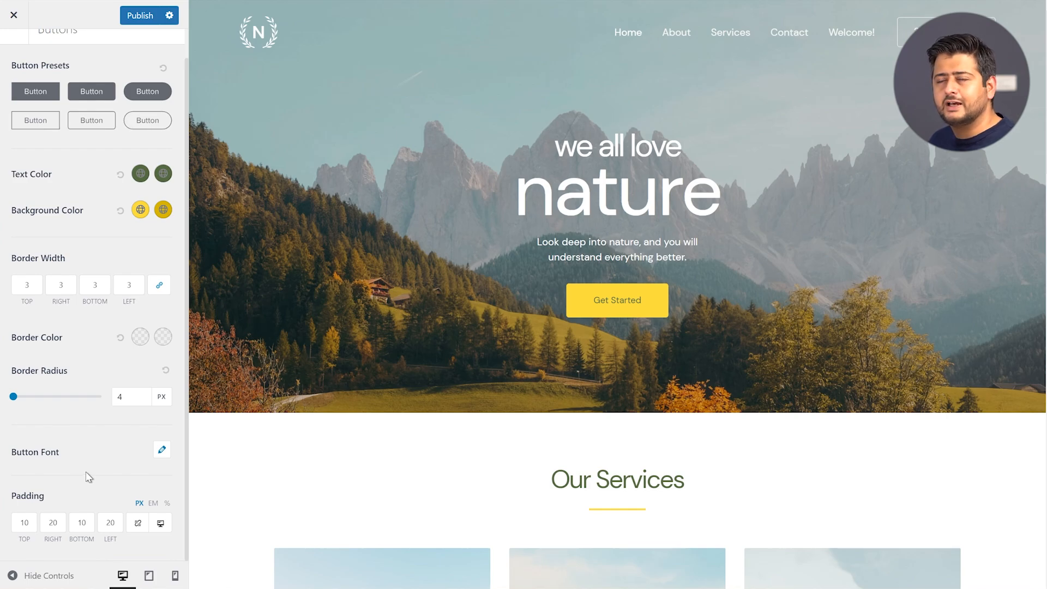
scroll(89, 477, up, 1)
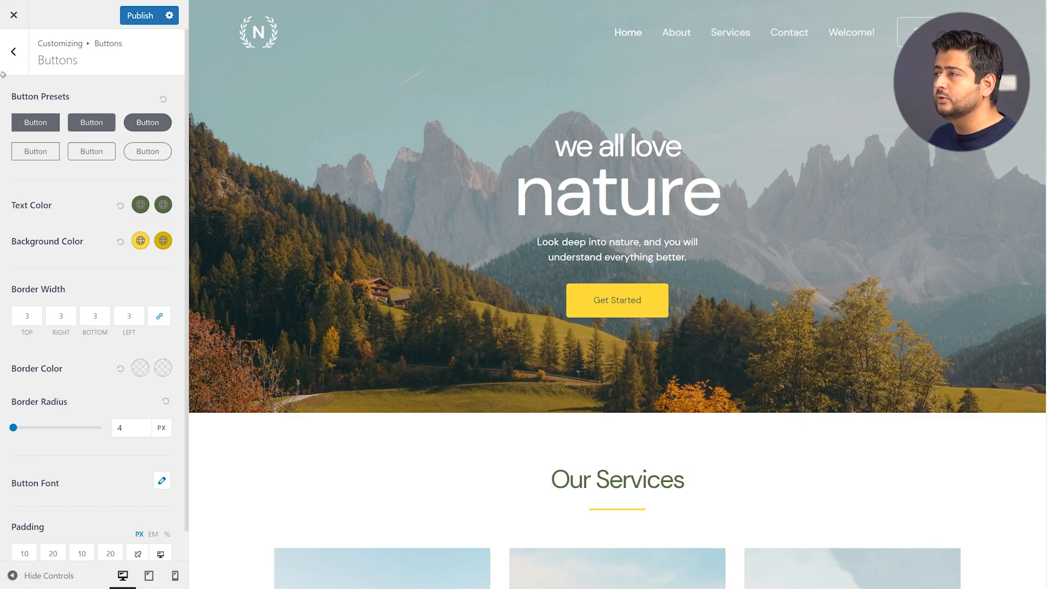
Go back from Buttons through Global to the top-level Customizer panel
click(13, 52)
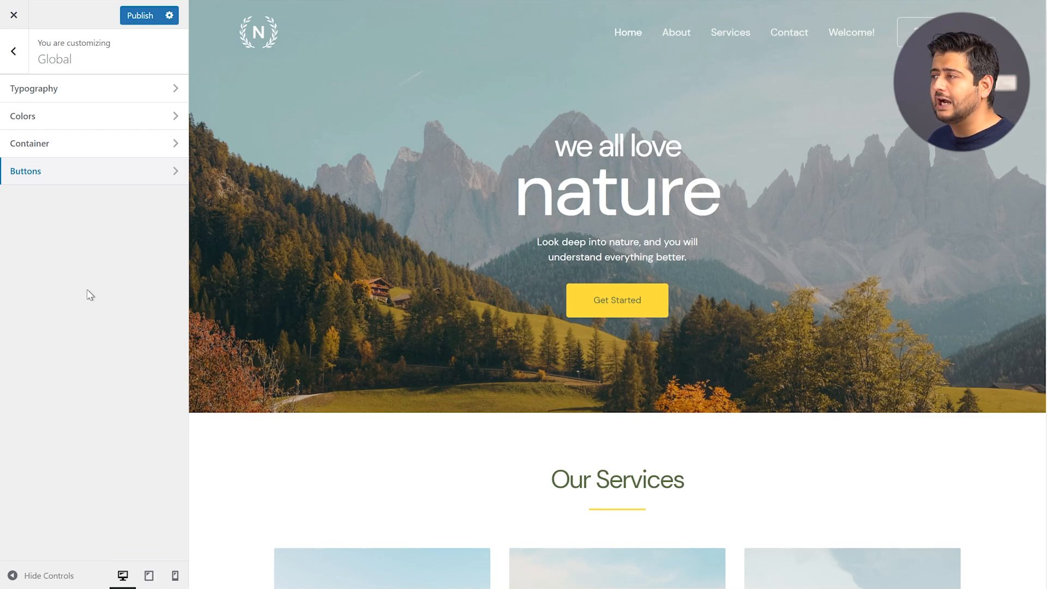
click(18, 62)
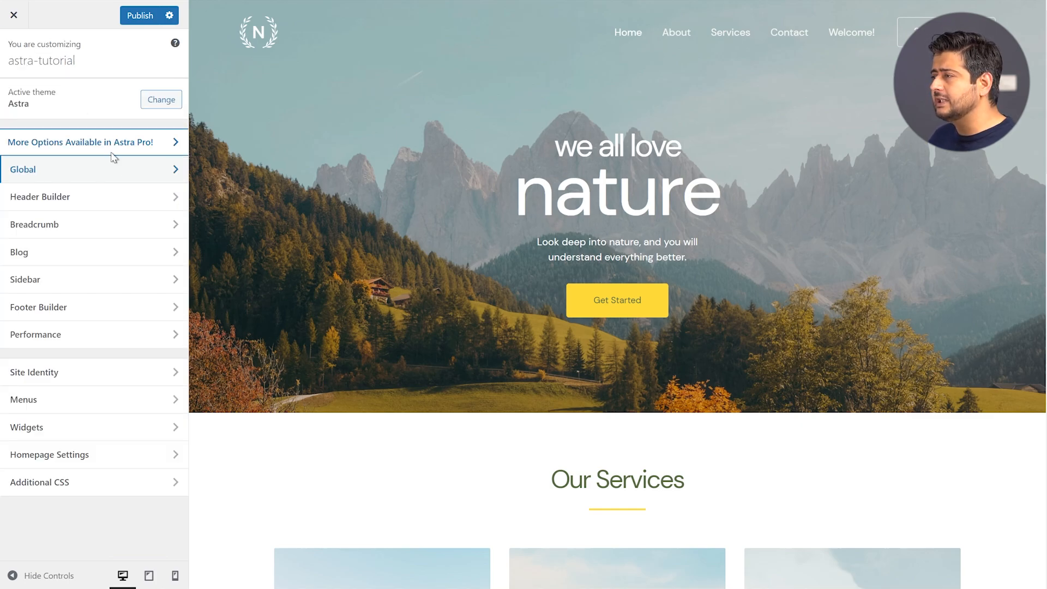
click(98, 125)
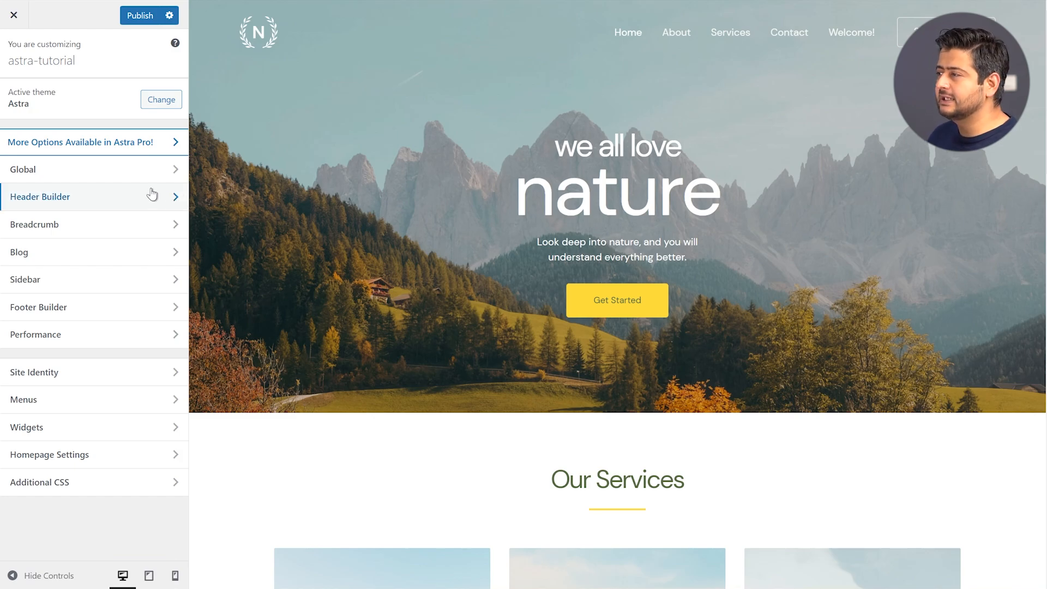
Open the Header Builder, showing Site Title & Logo, Primary Menu and Button in the layout
click(103, 203)
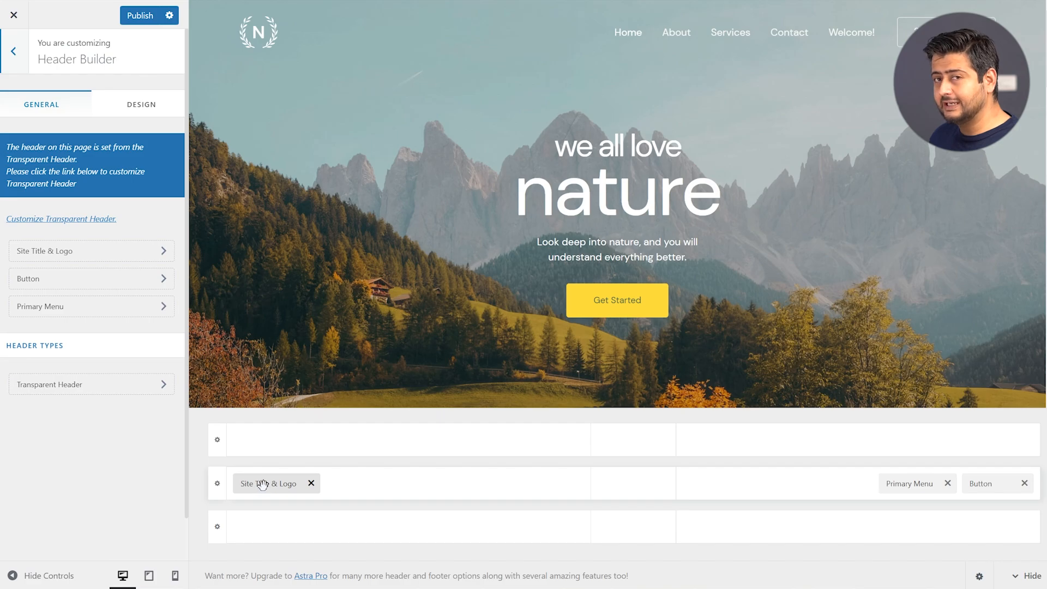
Move Site Title & Logo to the top row's centre and Primary Menu to the middle row's centre
drag(264, 482, 625, 454)
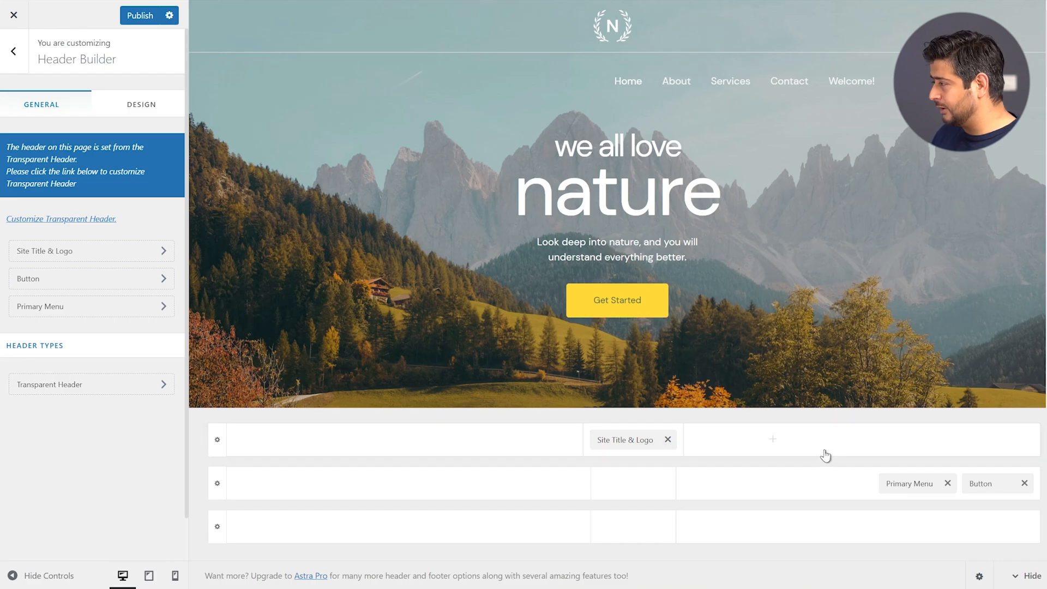
drag(909, 488, 627, 497)
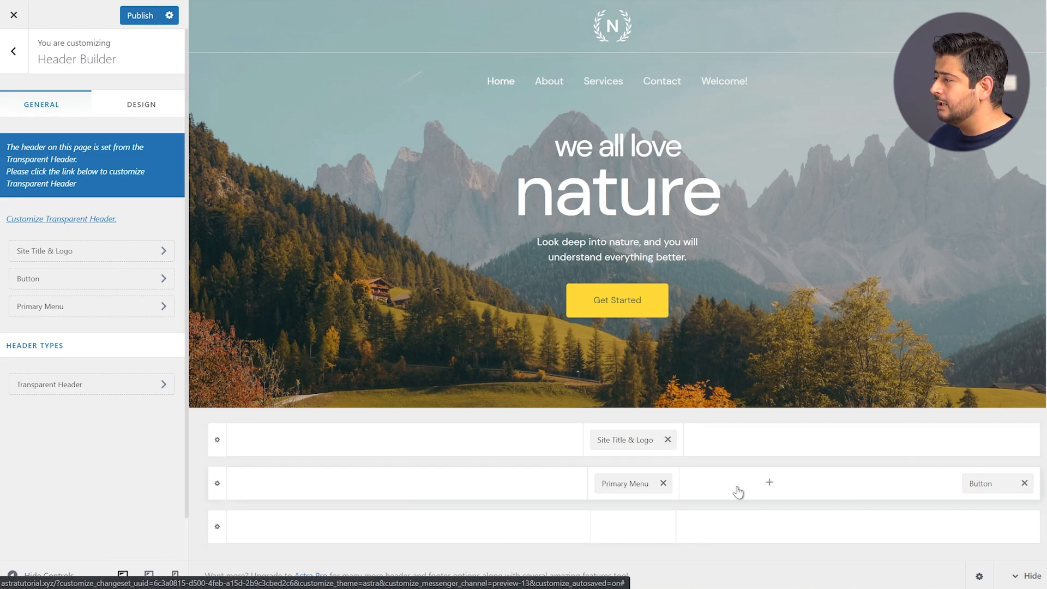
Add a Social element to the header's top row and place it at the right end
click(773, 440)
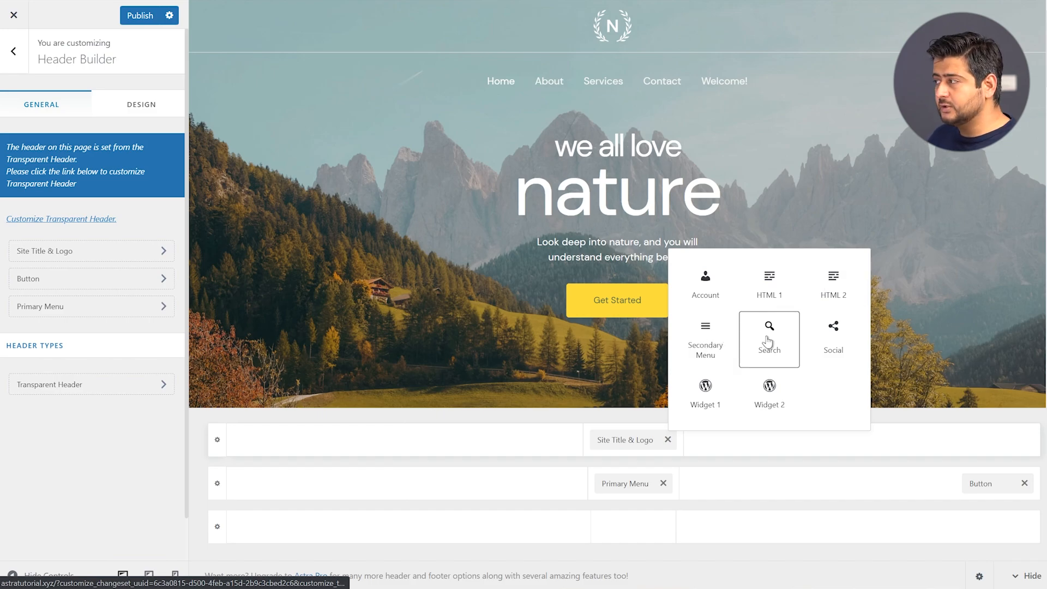
click(832, 336)
drag(709, 440, 964, 441)
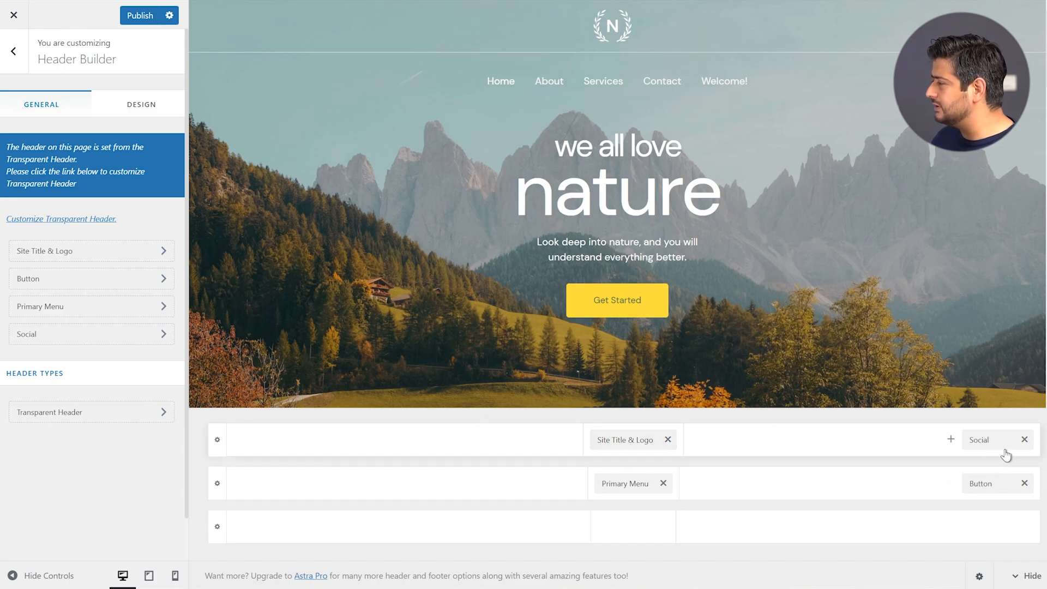
Delete the Social chip from the header's top row
click(1024, 440)
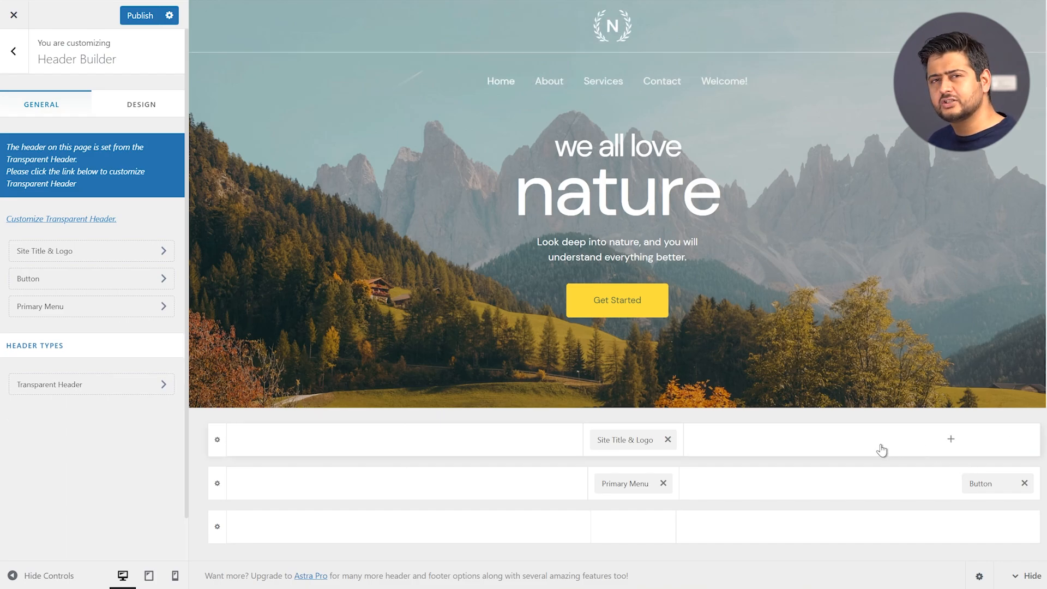
Move Site Title & Logo to the main row's left and Primary Menu beside the Button
drag(627, 439, 282, 500)
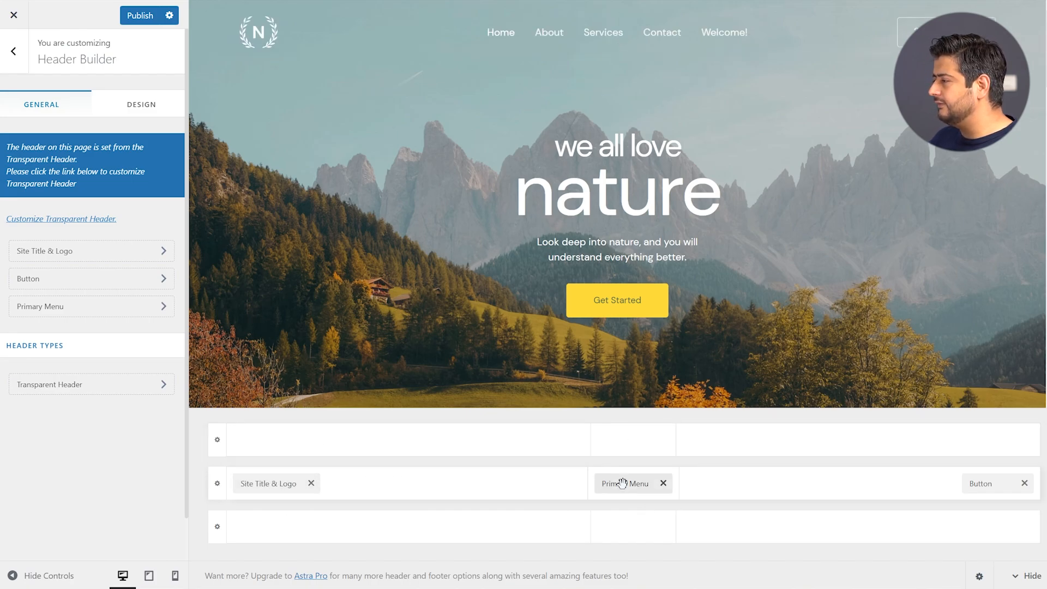
drag(624, 483, 873, 483)
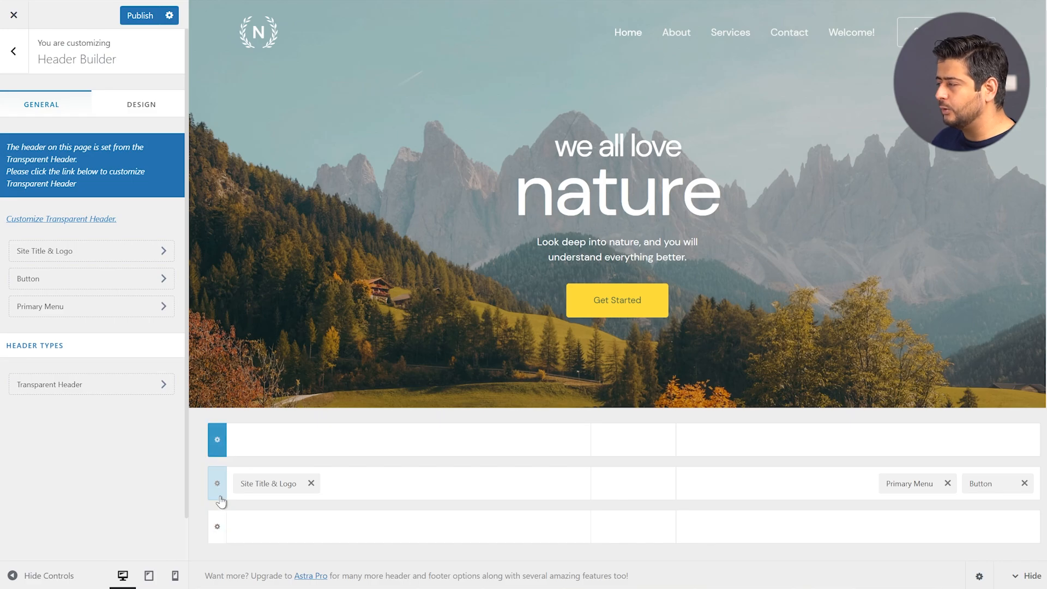
Show the Above Header row's design settings, briefly trying the logo there before returning it to the main row
click(218, 441)
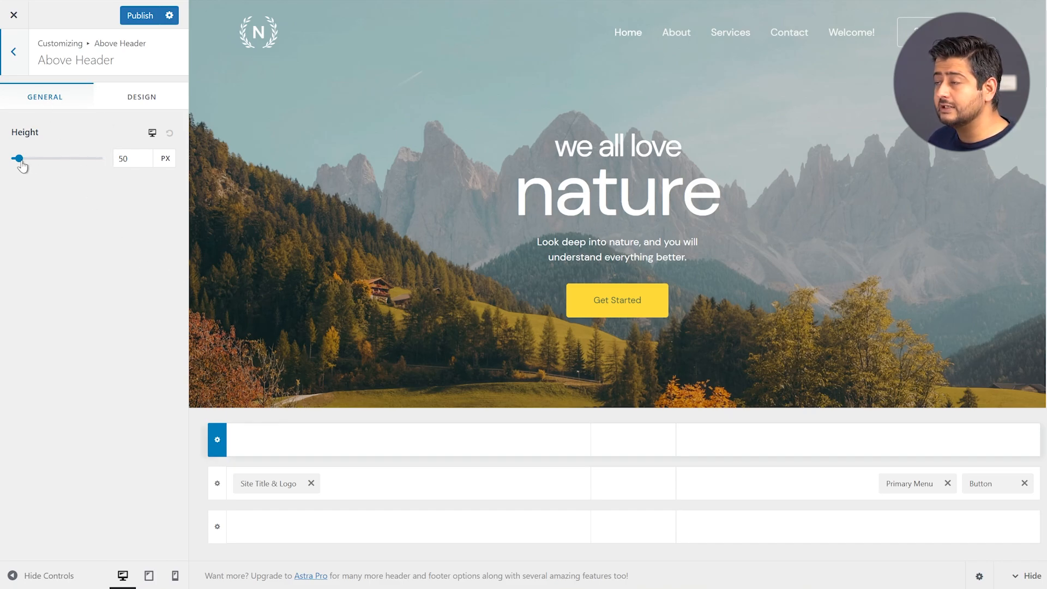
click(132, 102)
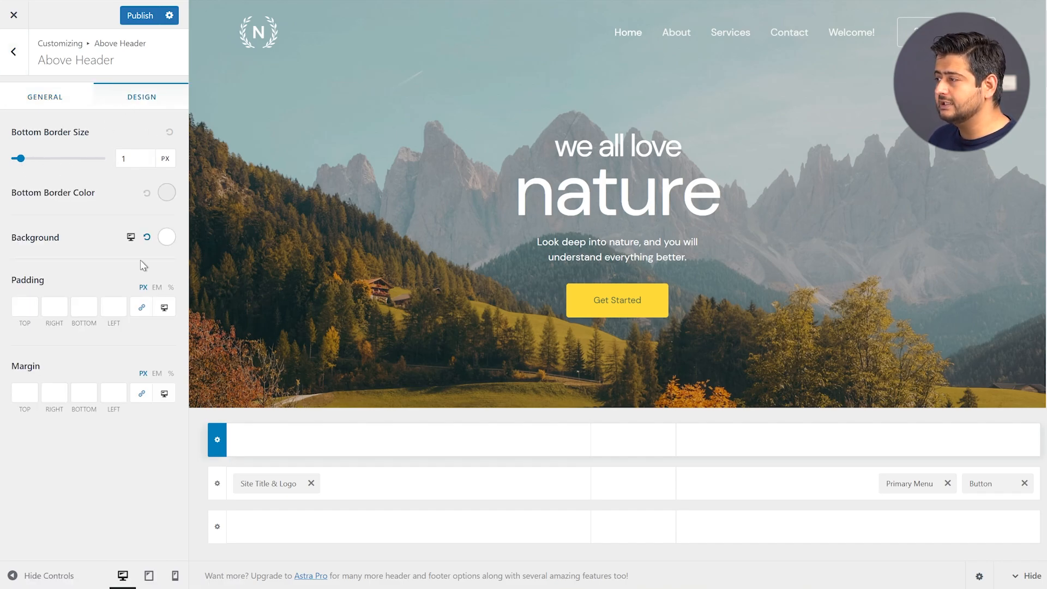
drag(265, 483, 630, 435)
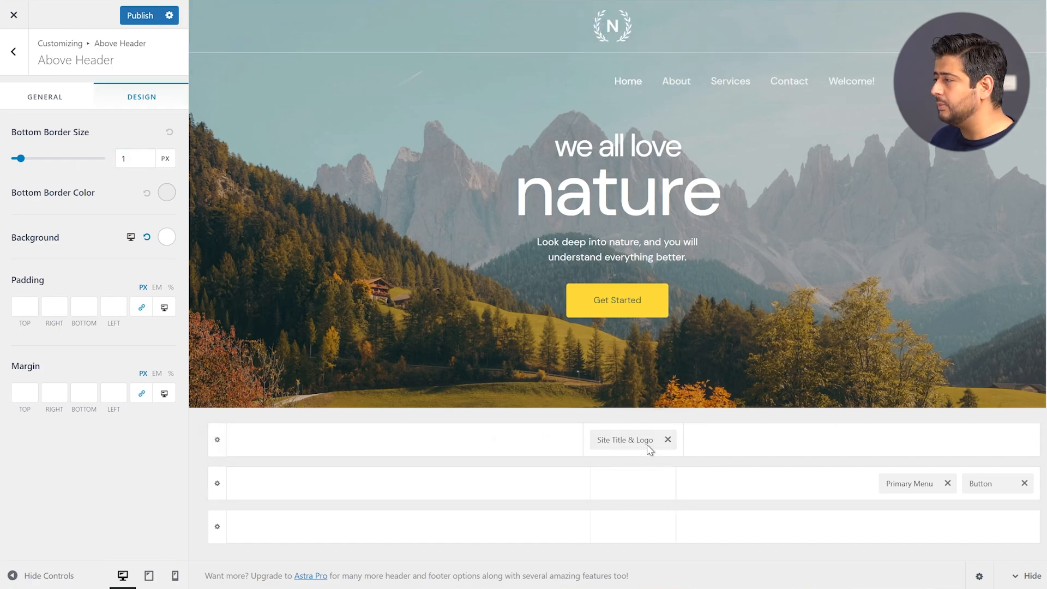
drag(633, 439, 284, 505)
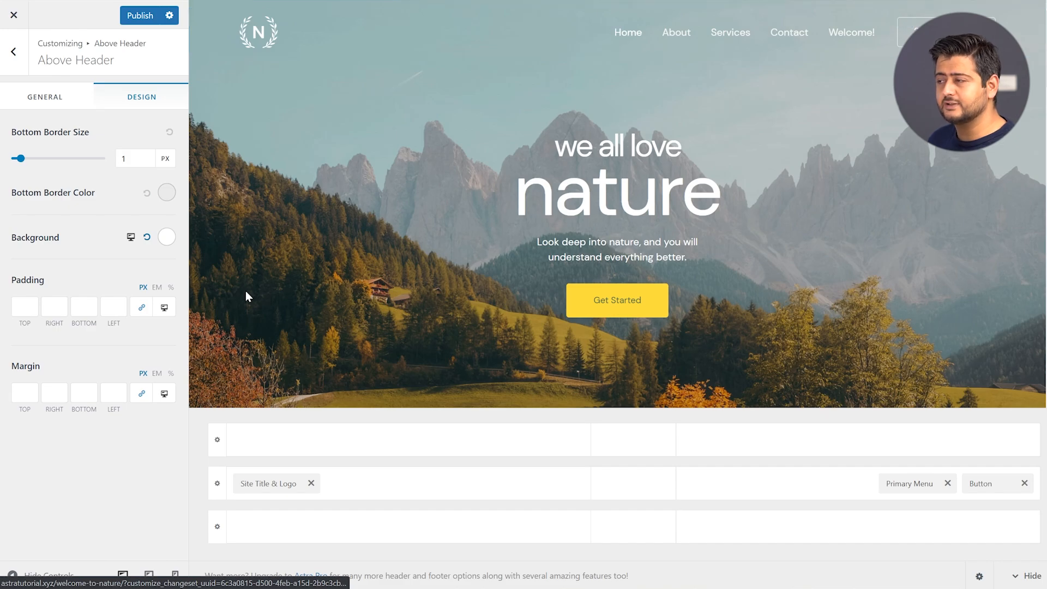
click(114, 311)
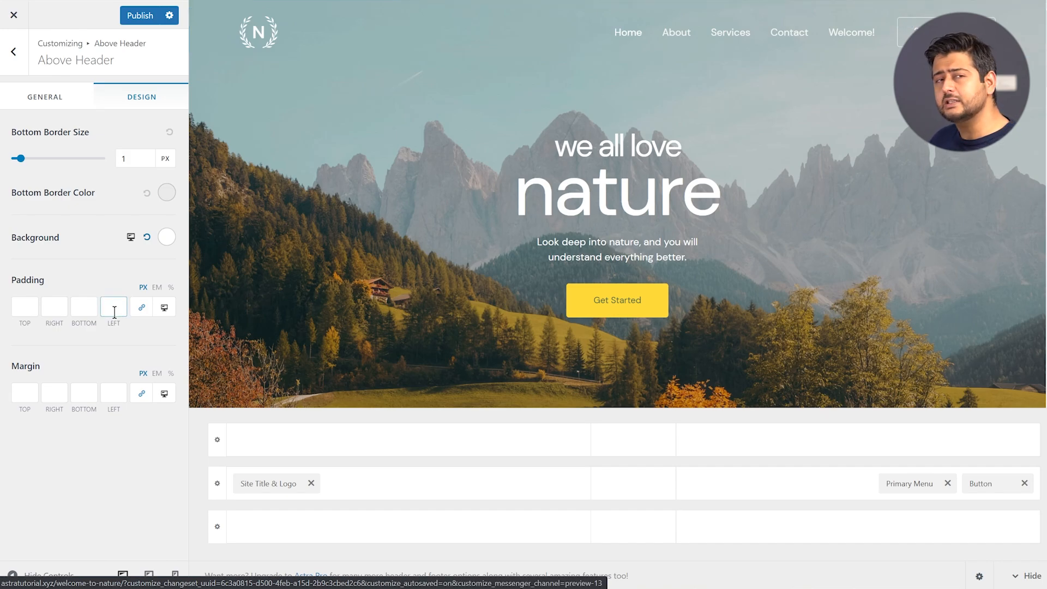
Check the Primary Header row's design settings, then show the Below Header row's Design tab
click(220, 485)
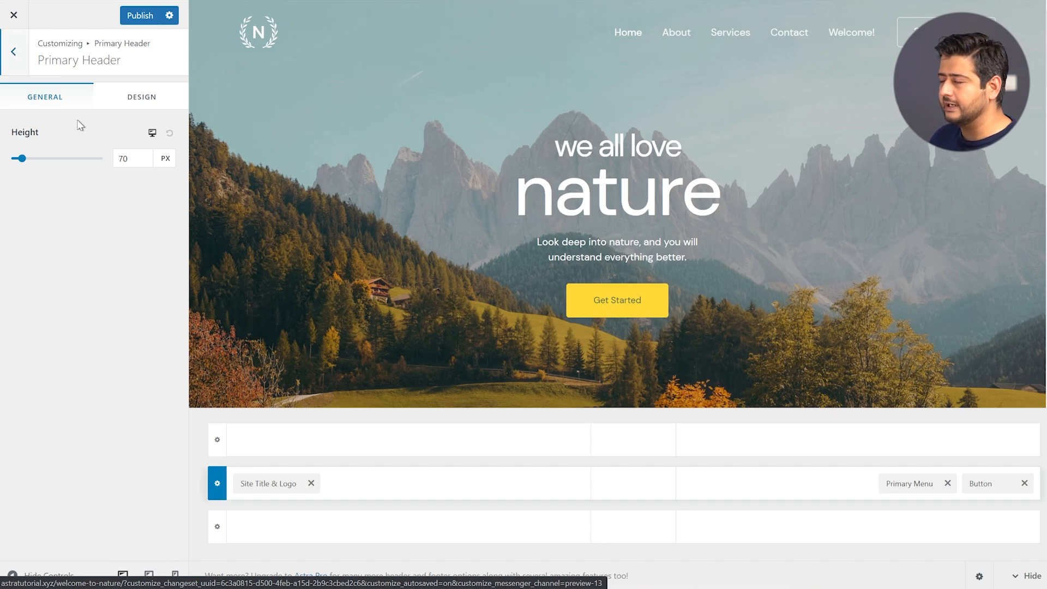
click(155, 95)
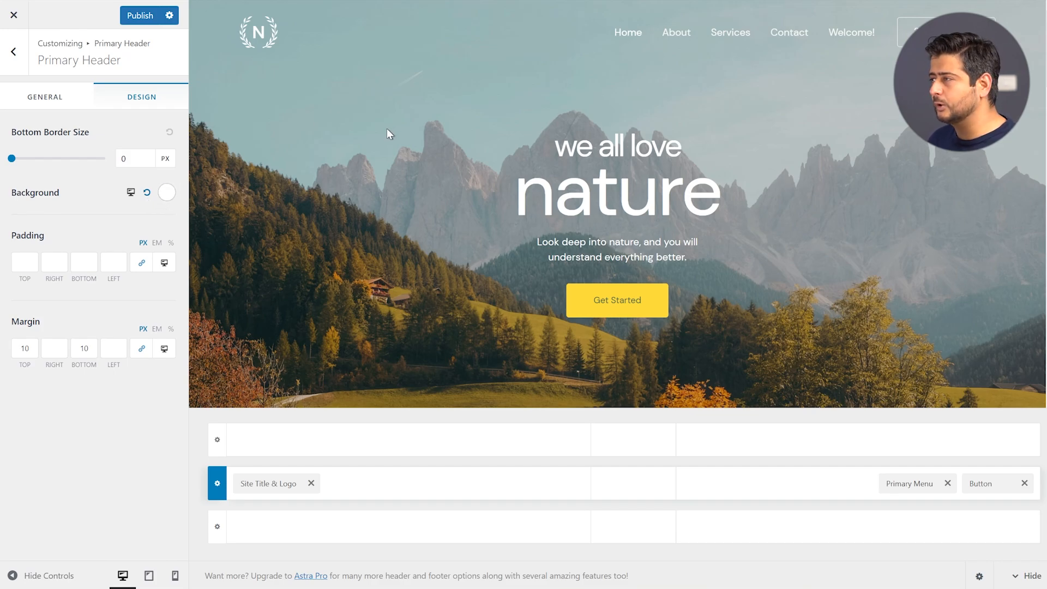
click(222, 530)
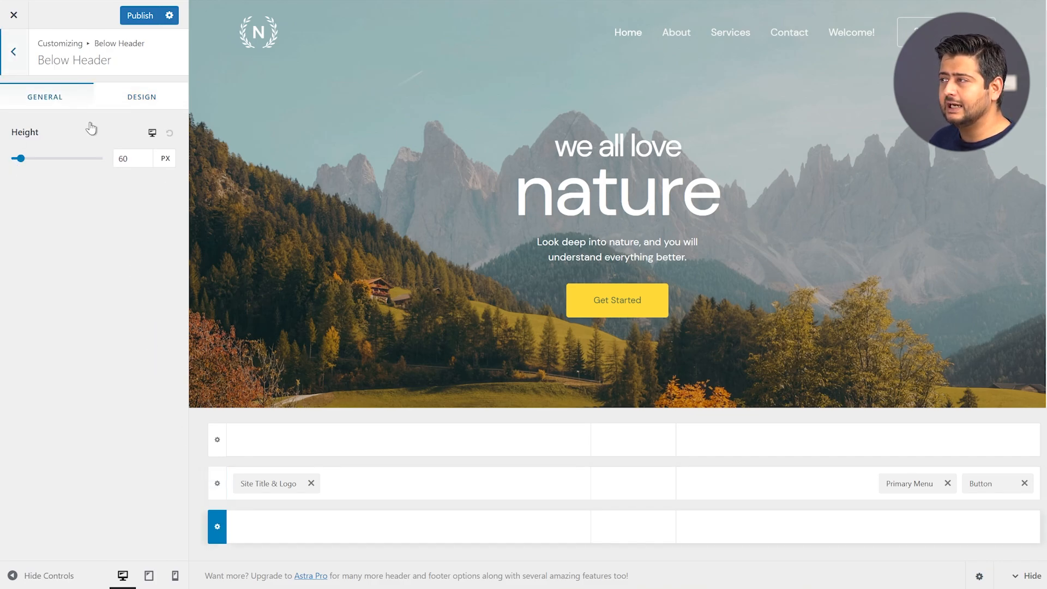
click(117, 108)
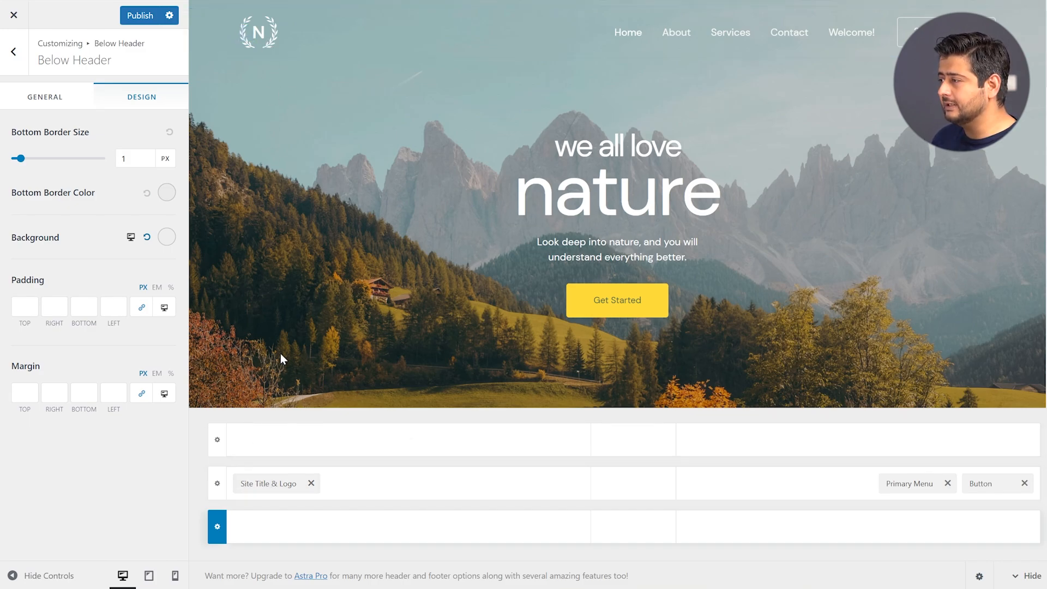
Review the Logo panel's 60 px width and hidden title and tagline, then go to Transparent Header settings
click(268, 482)
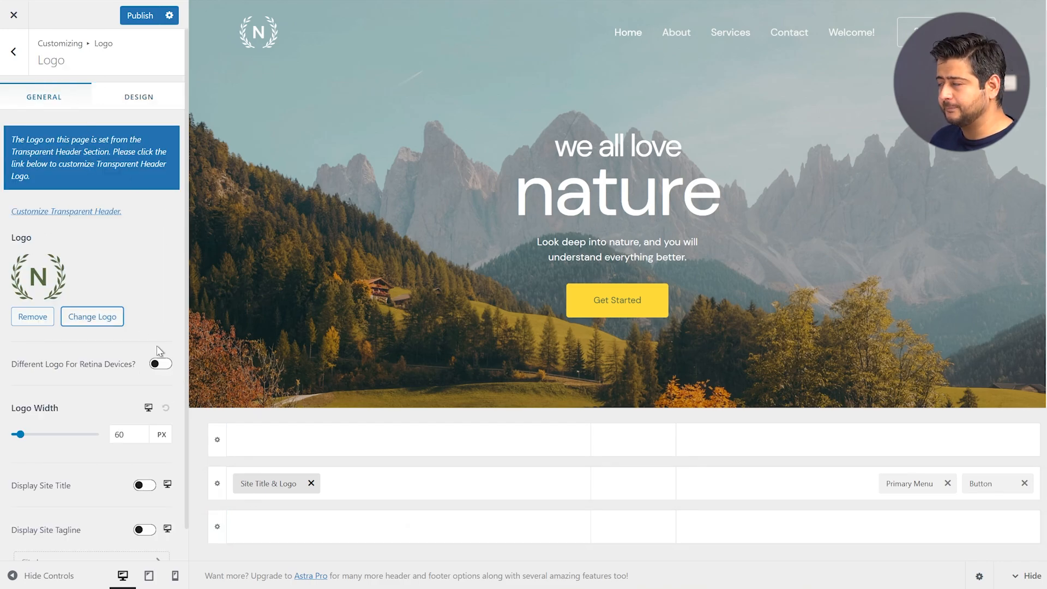
scroll(158, 212, down, 1)
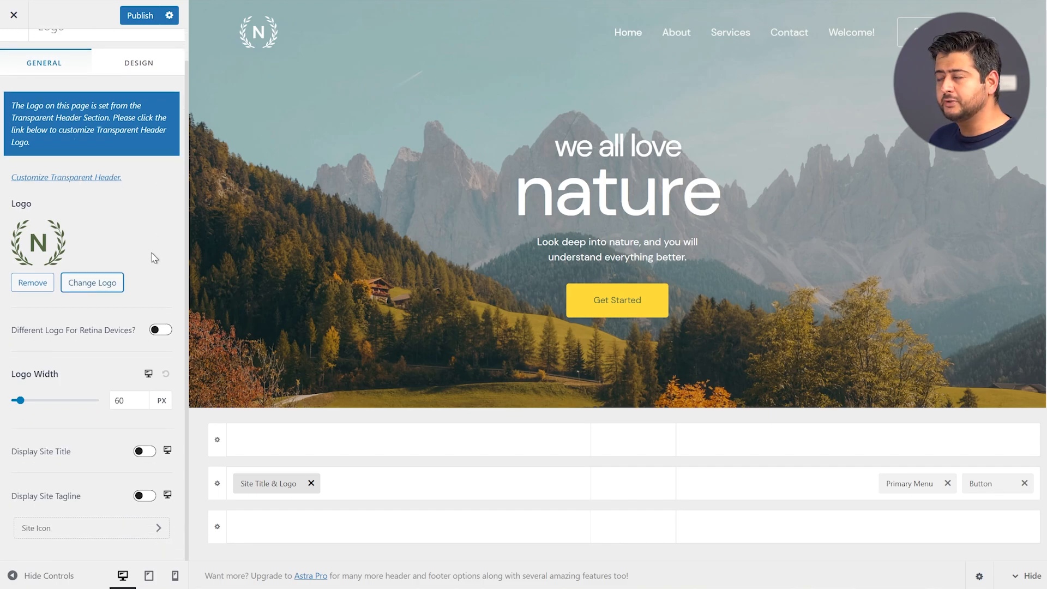
scroll(155, 254, up, 1)
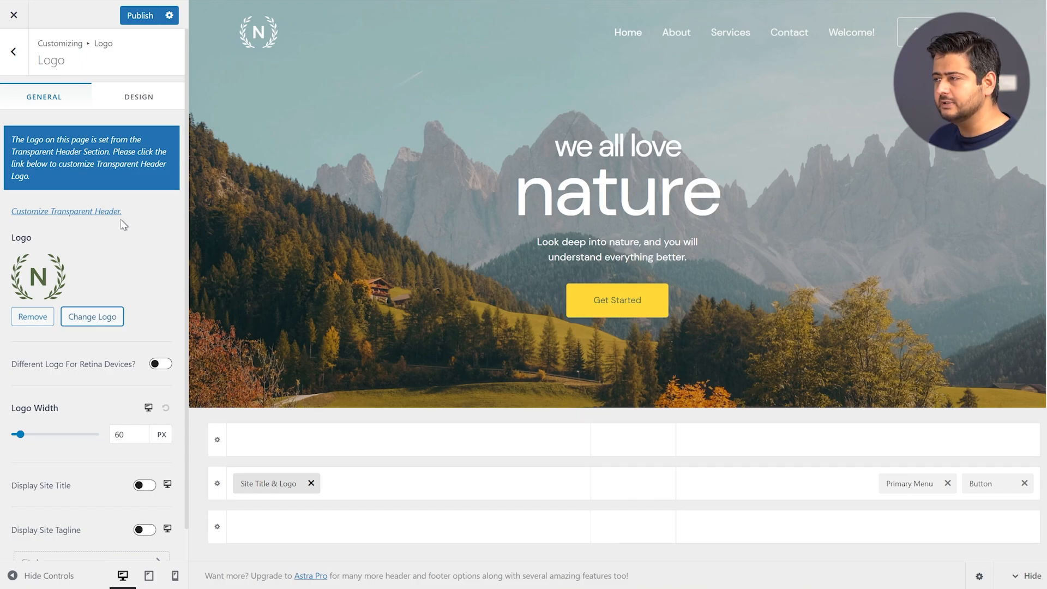
scroll(126, 306, down, 1)
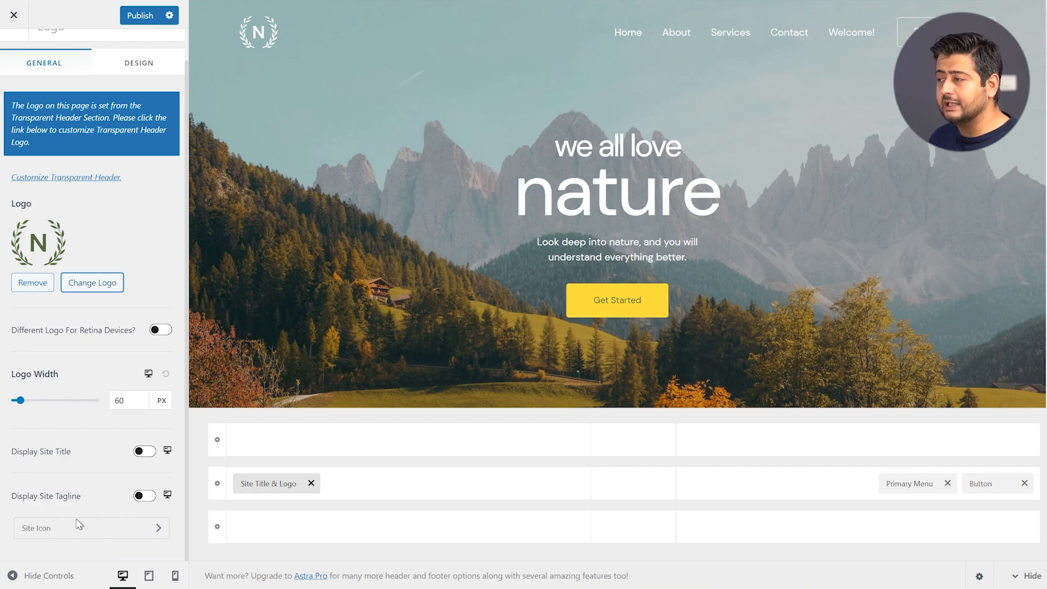
scroll(76, 450, up, 1)
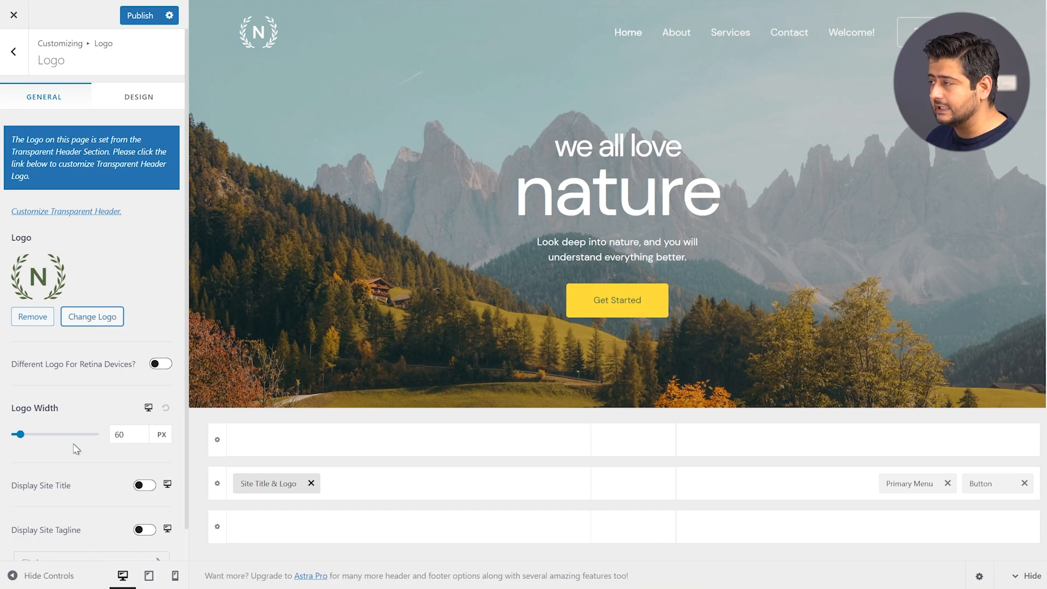
click(21, 215)
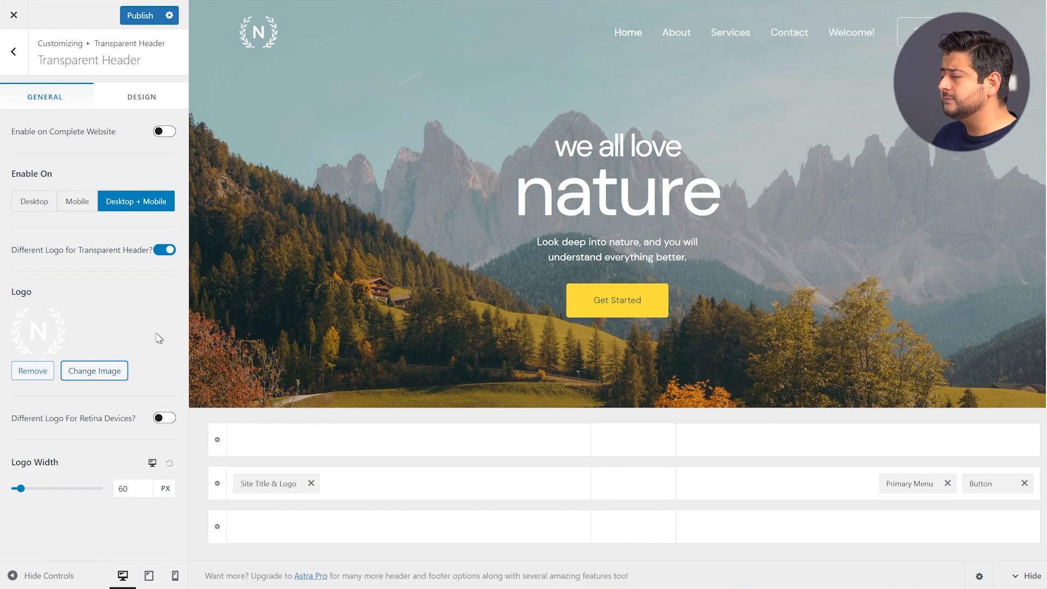
Look over the transparent header's Desktop + Mobile setting and its separate 60 px logo
mouse_move(728, 443)
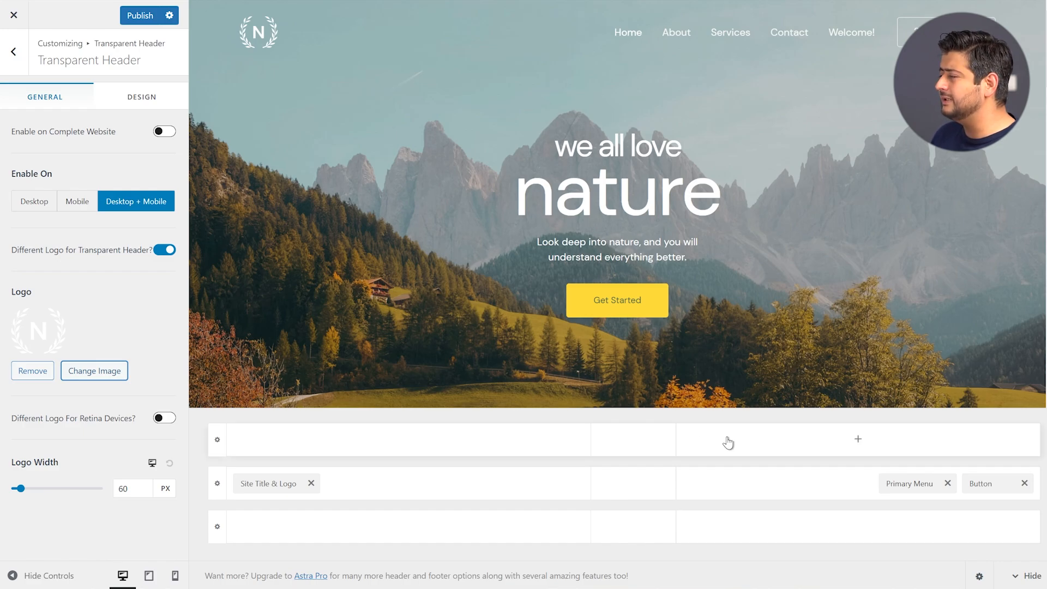
Check the menu locations from Primary Menu, confirming Main Menu, then go back to the top-level sections
click(905, 484)
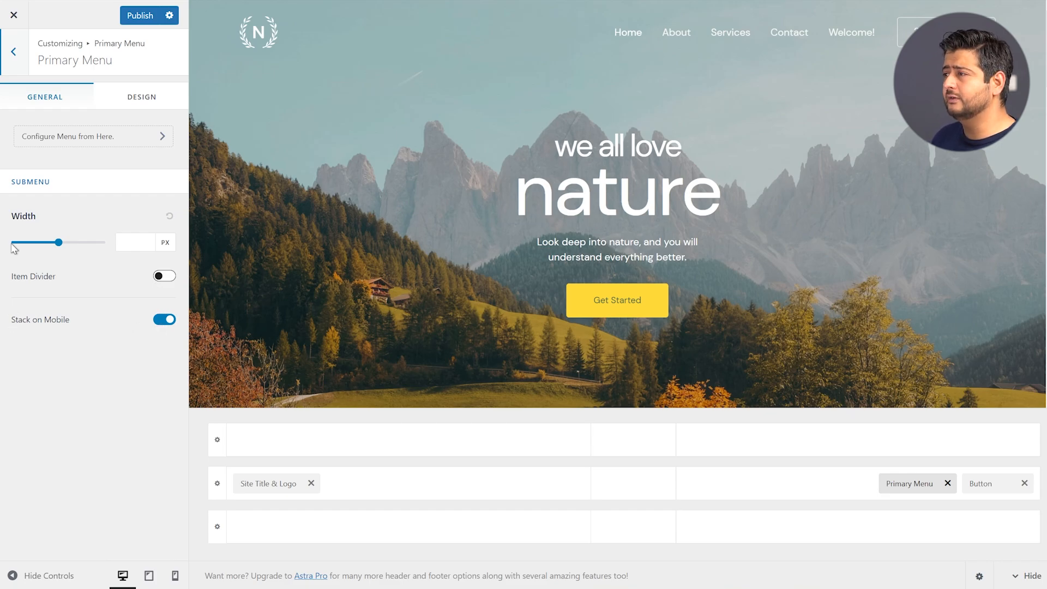
click(64, 144)
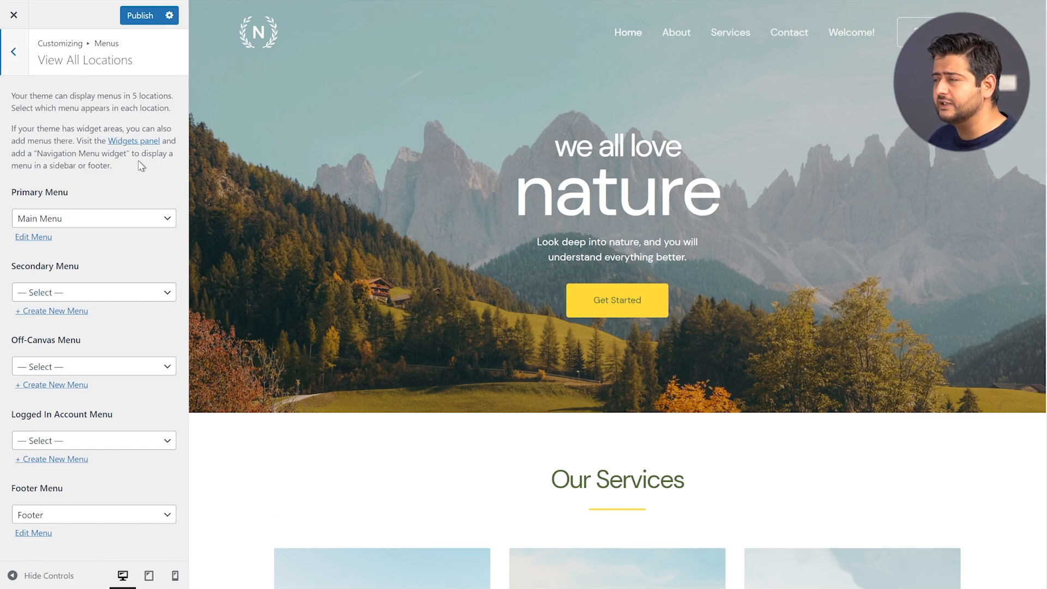
click(16, 63)
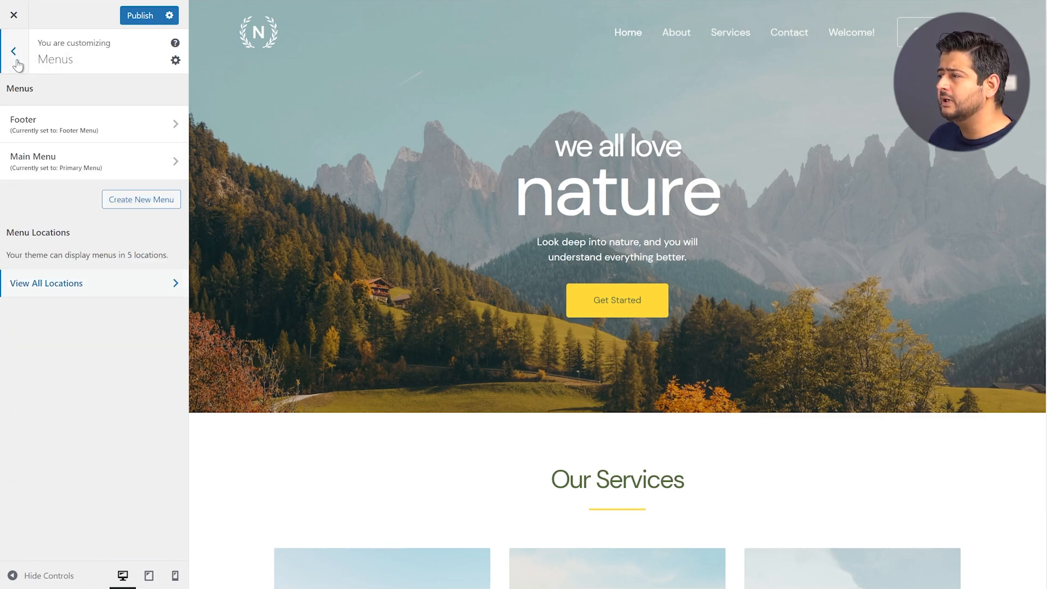
click(15, 62)
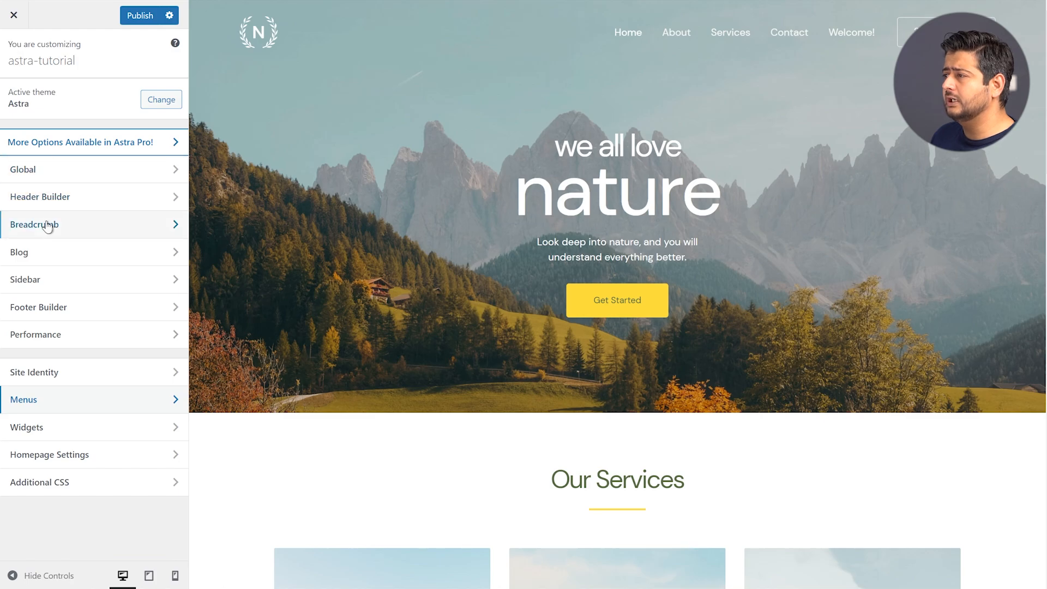
click(44, 199)
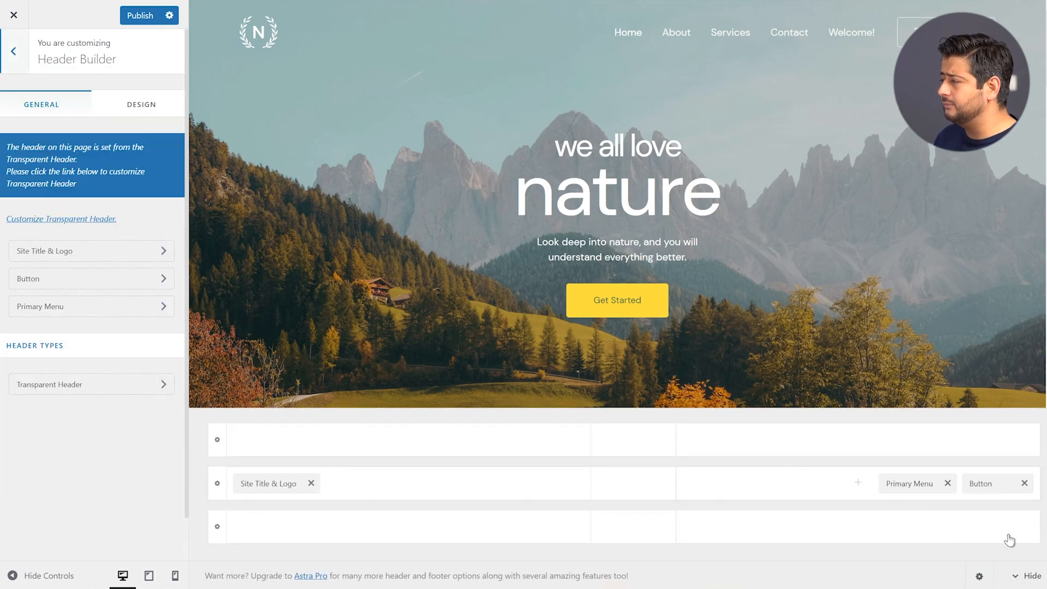
click(982, 483)
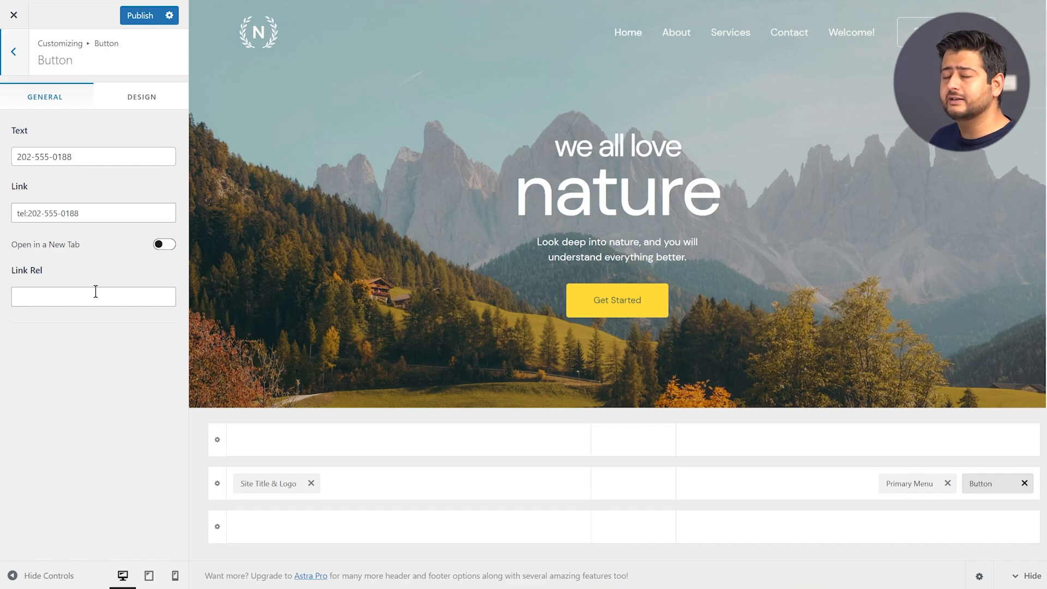
click(131, 98)
click(143, 242)
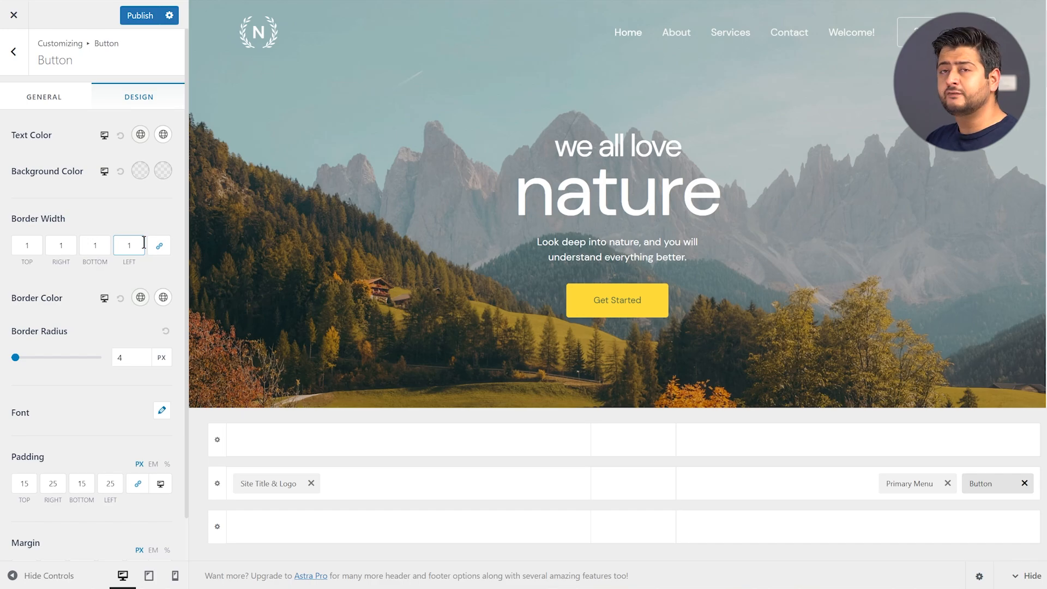
click(20, 71)
Go back to the top-level Customizer sections and switch to the Footer Builder
click(18, 68)
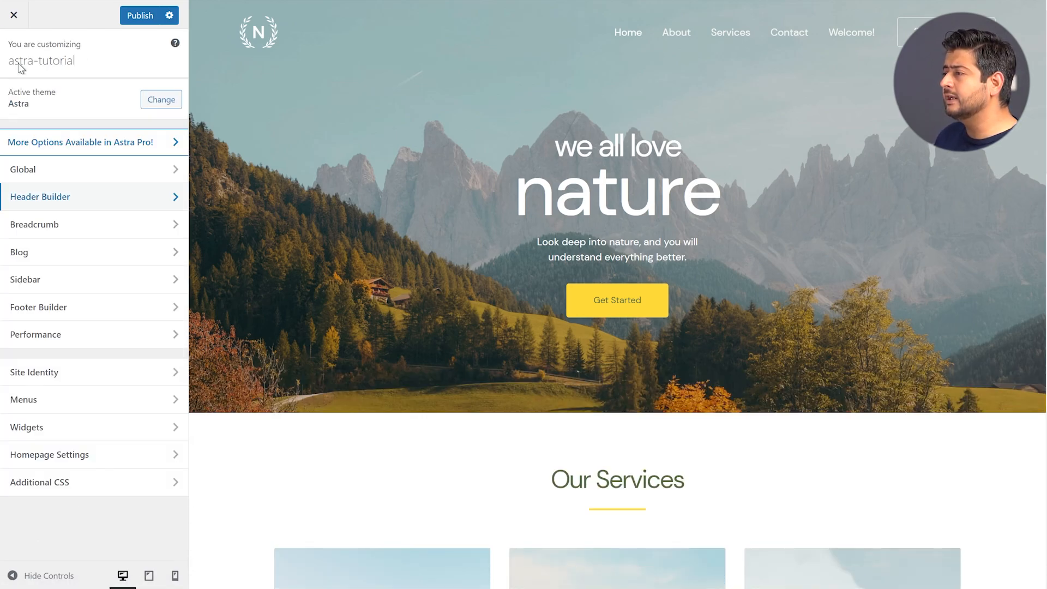
click(71, 310)
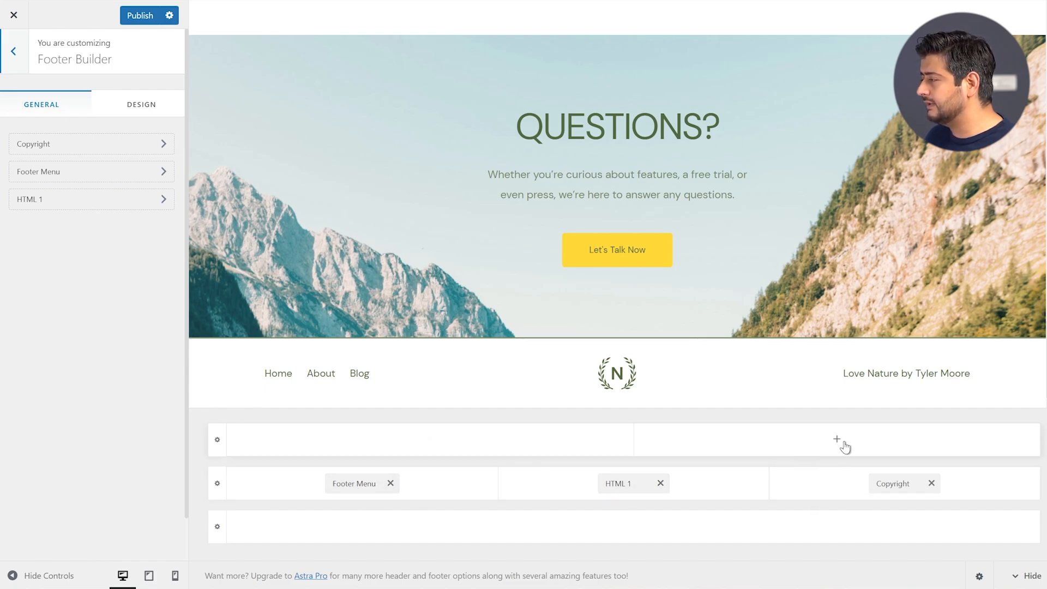
Check which elements could go in the Above Footer row, then dismiss without adding any
click(838, 441)
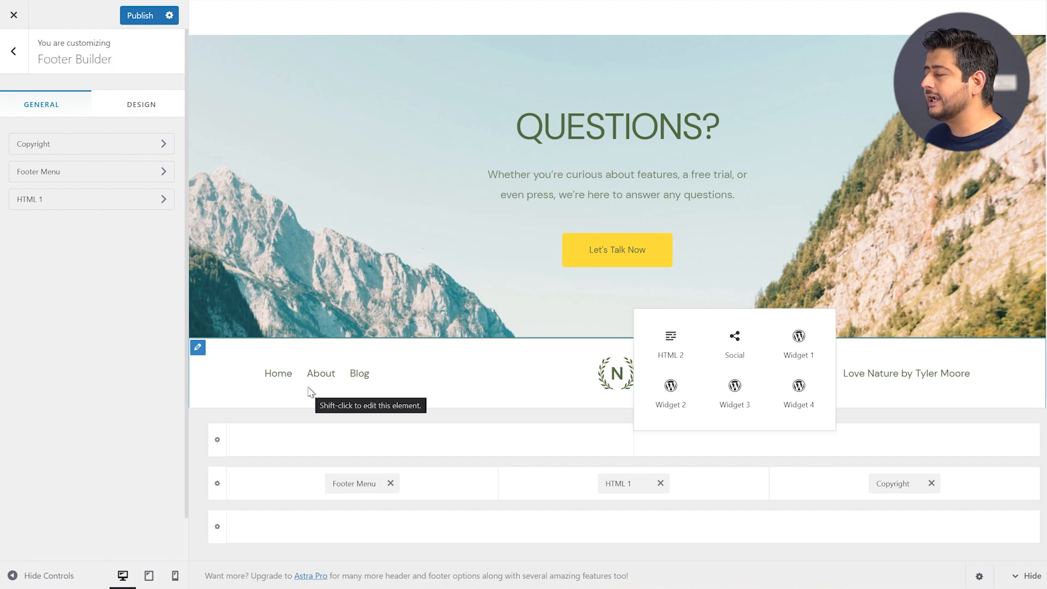
click(200, 456)
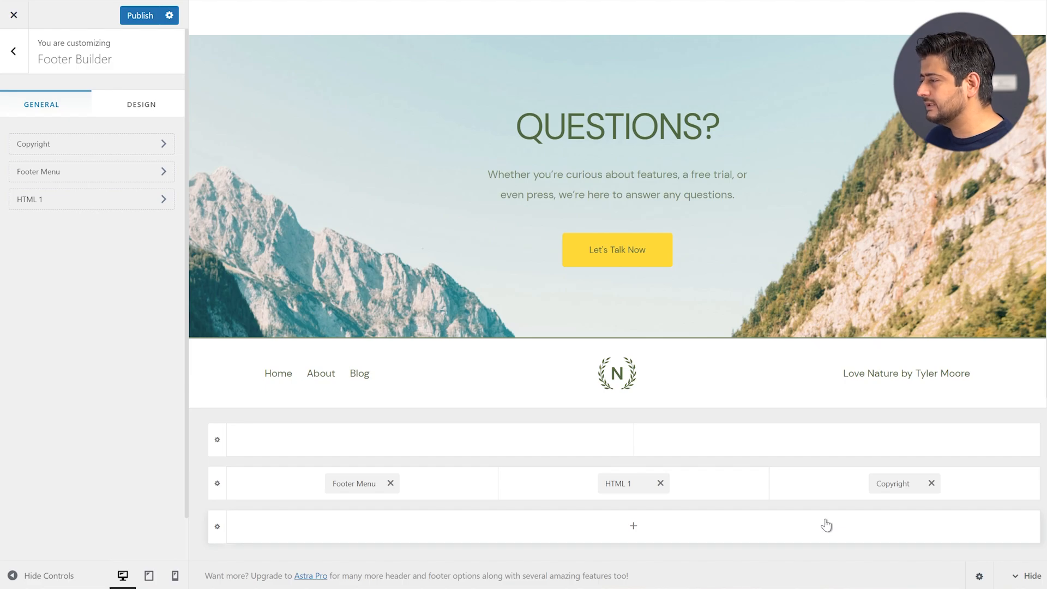
Try a wide-narrow Above Footer layout, revert to equal columns, and glance at the Primary Footer row
click(218, 441)
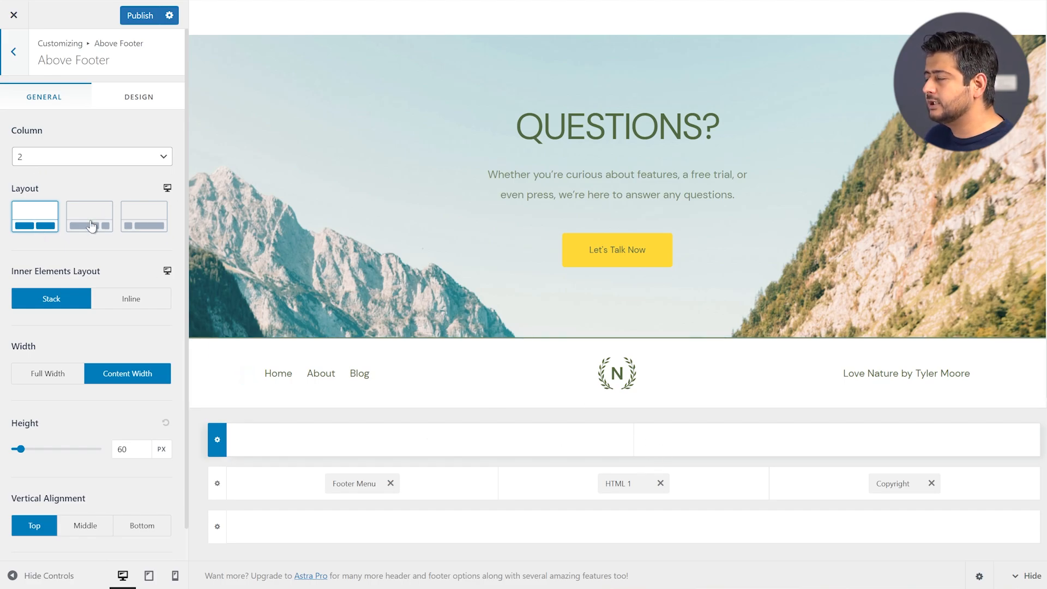
click(91, 226)
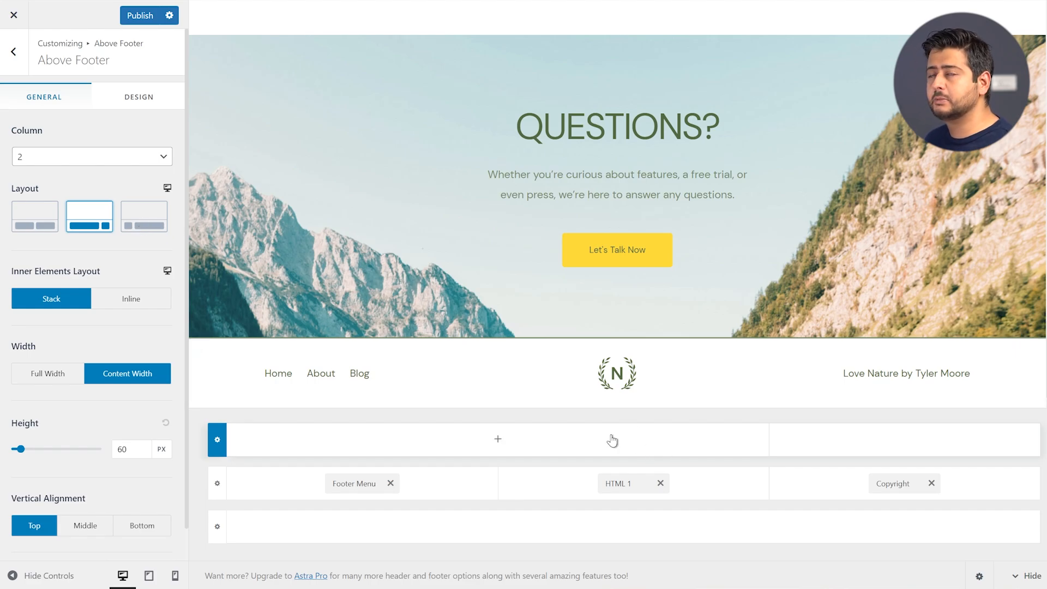
click(48, 219)
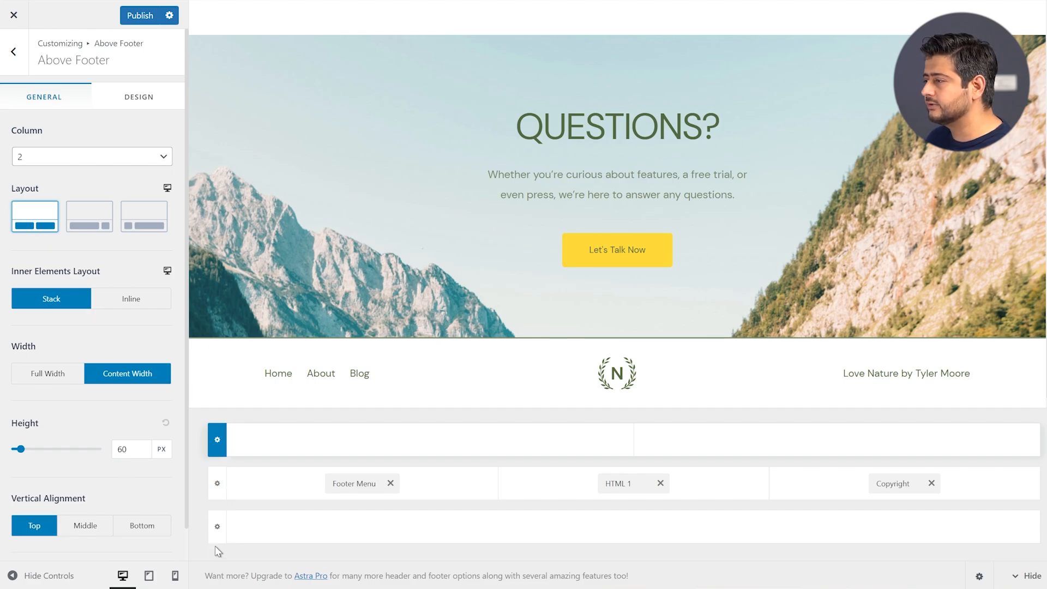
click(218, 483)
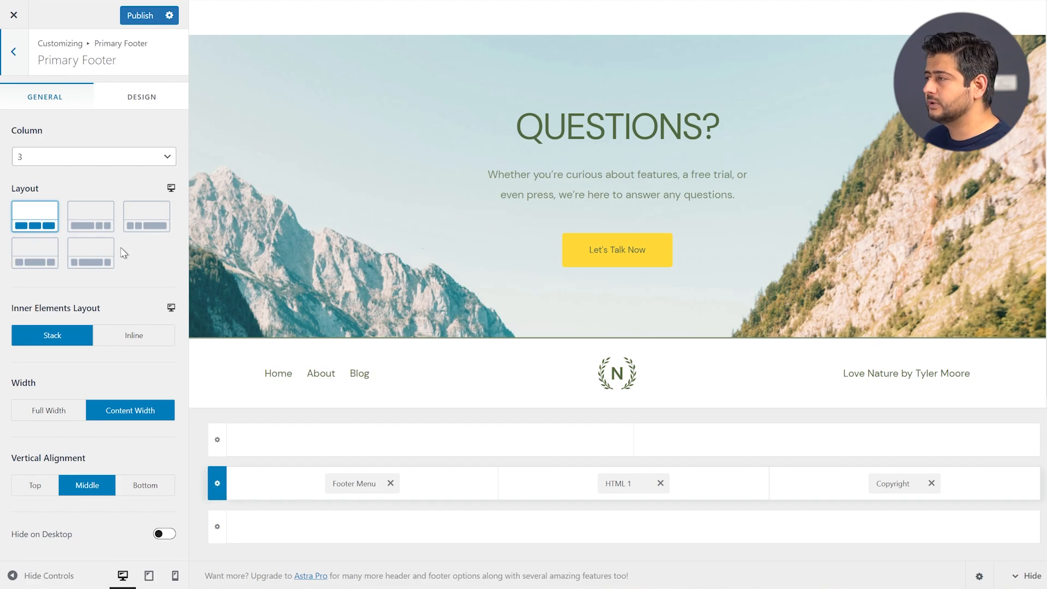
Switch the Above Footer to 3 columns and back to 2, then view the Below Footer settings
click(213, 449)
click(76, 158)
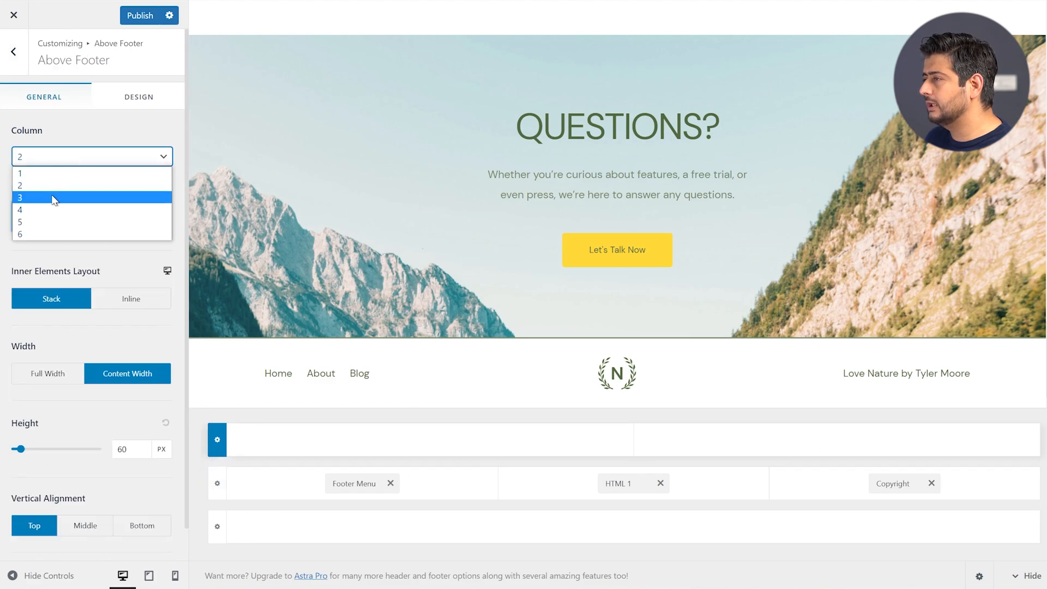
click(53, 200)
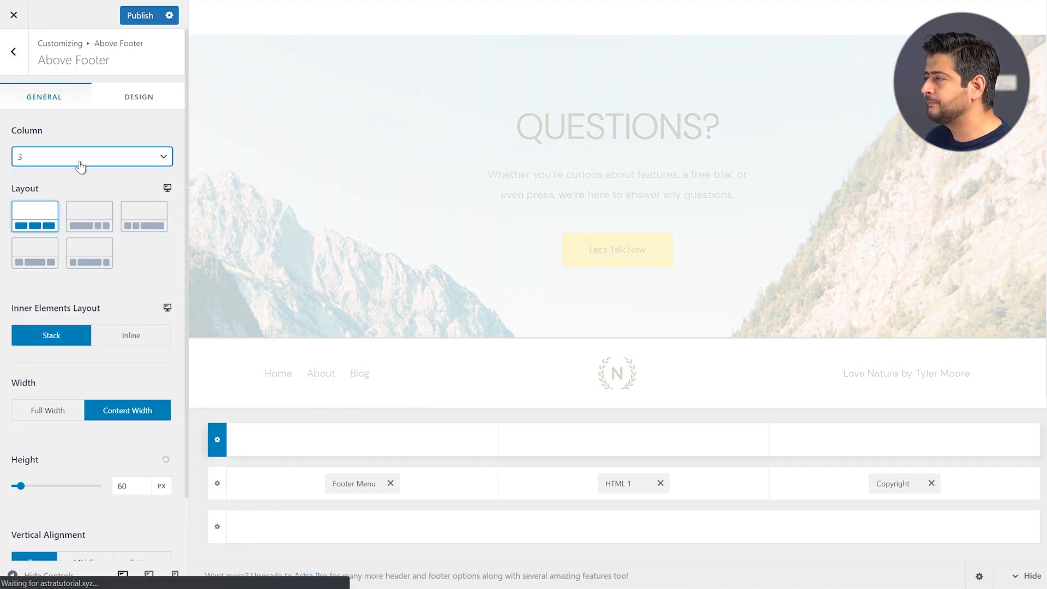
click(82, 159)
click(57, 185)
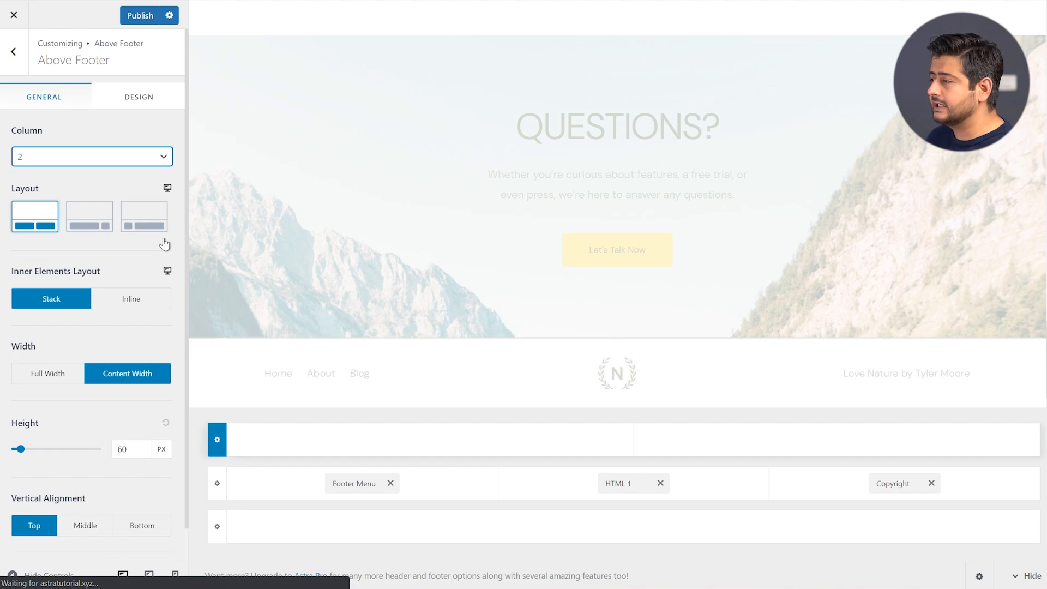
click(217, 484)
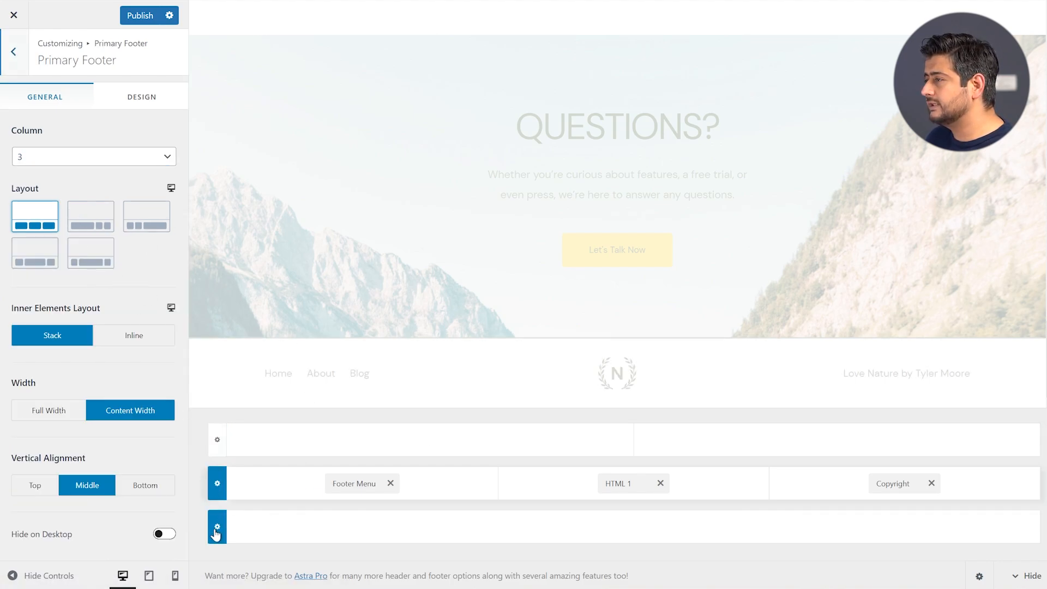
click(216, 528)
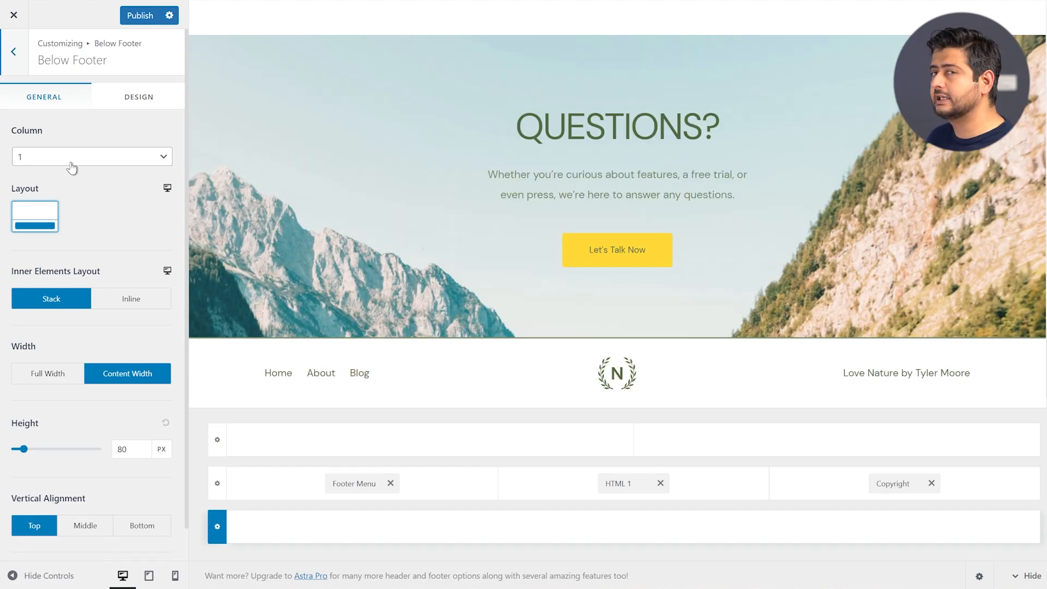
Scroll the Above Footer's General options and view its Design tab, then show the Primary Footer's 3-column settings
click(218, 441)
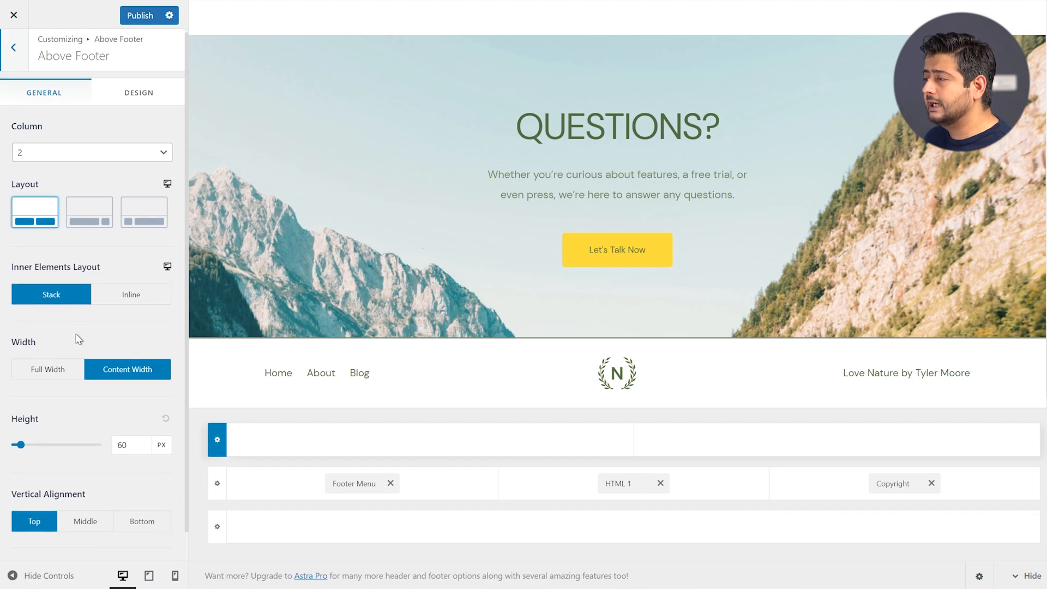
scroll(65, 341, down, 1)
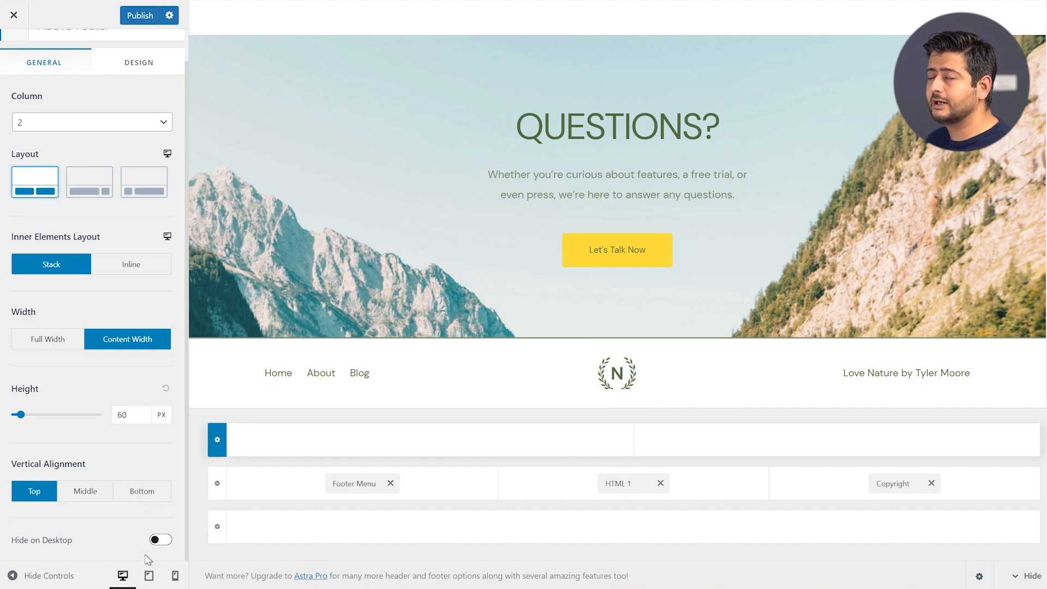
scroll(115, 478, up, 1)
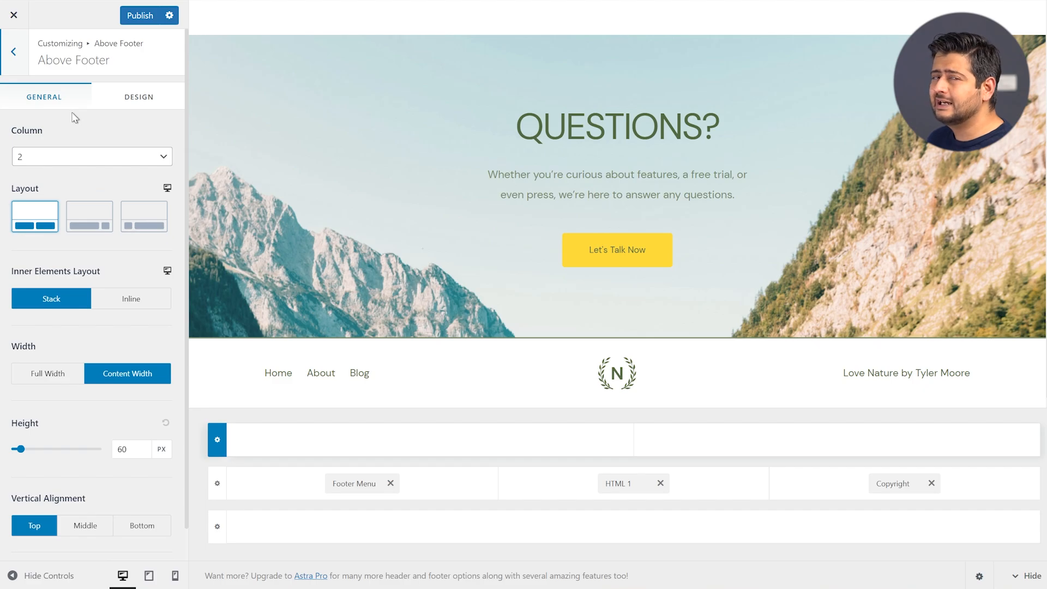
click(129, 106)
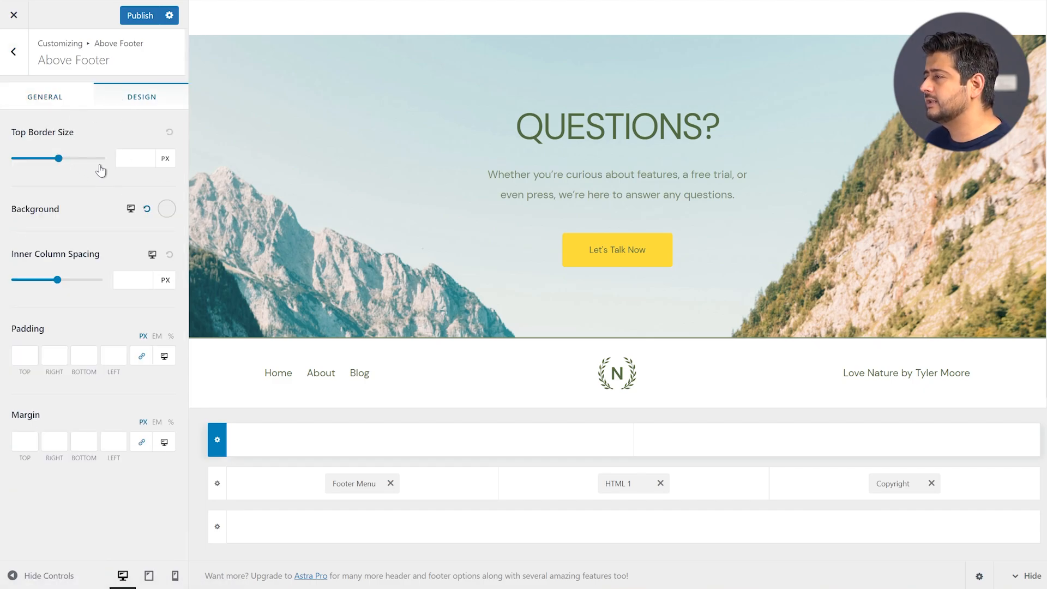
click(217, 487)
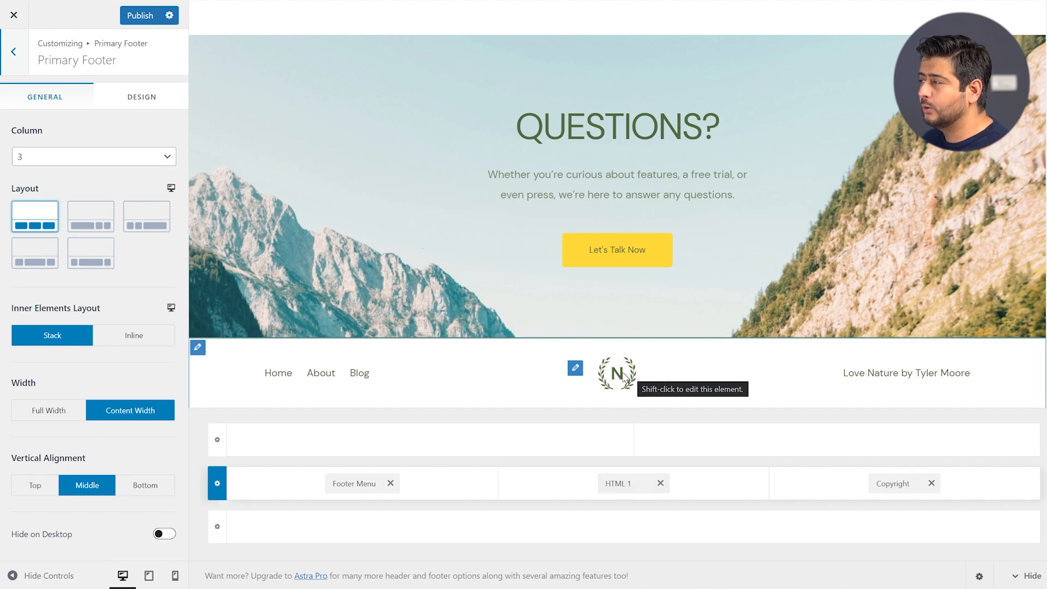
Inspect the N-logo HTML 1 footer element's Design options, then go back to the footer builder
click(611, 485)
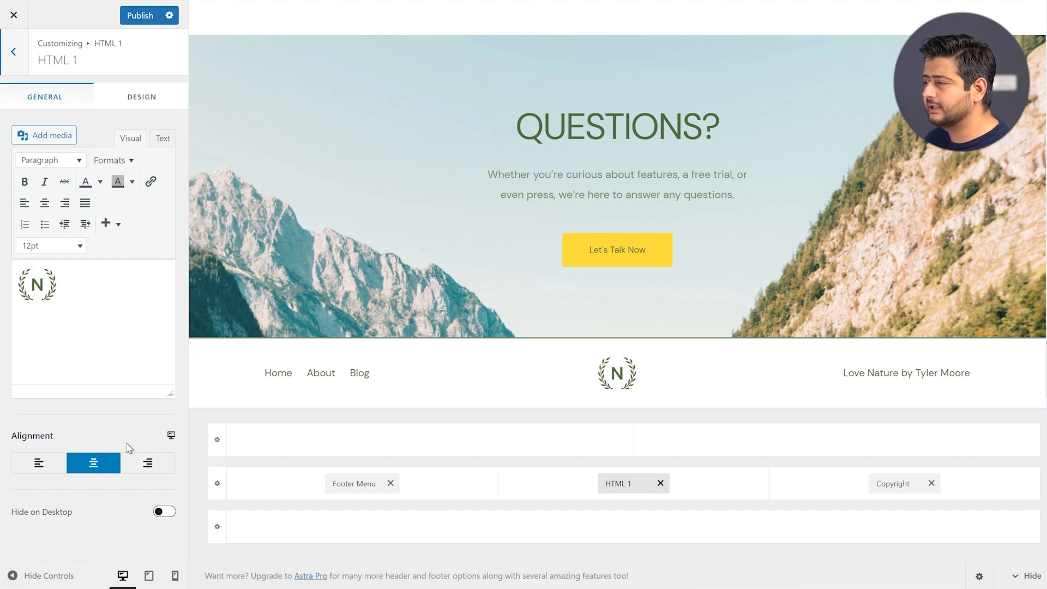
click(143, 97)
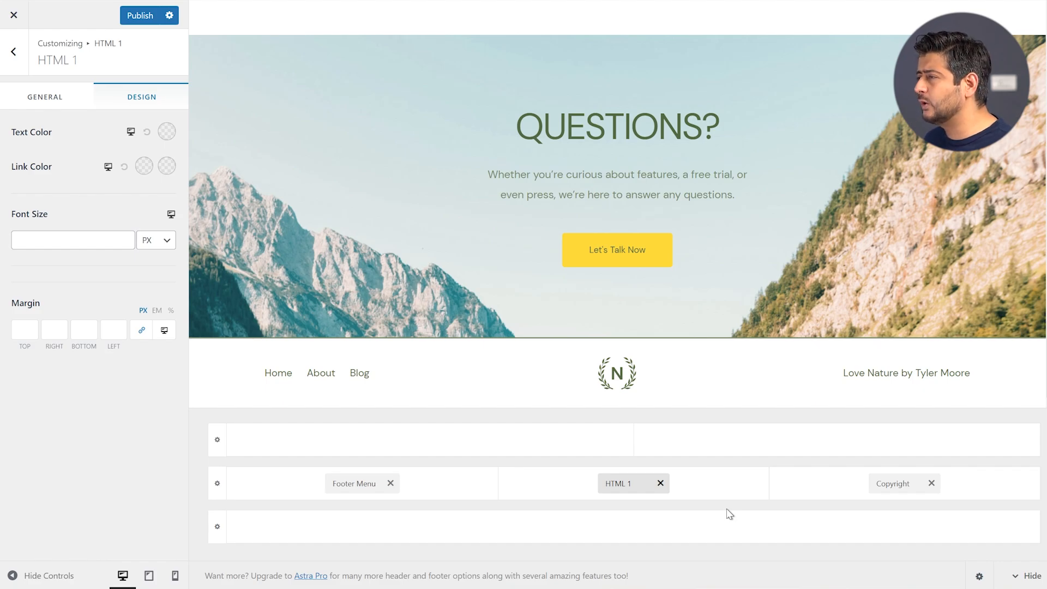
click(15, 53)
Go from the Customizer's main section list into the Breadcrumb settings
click(16, 54)
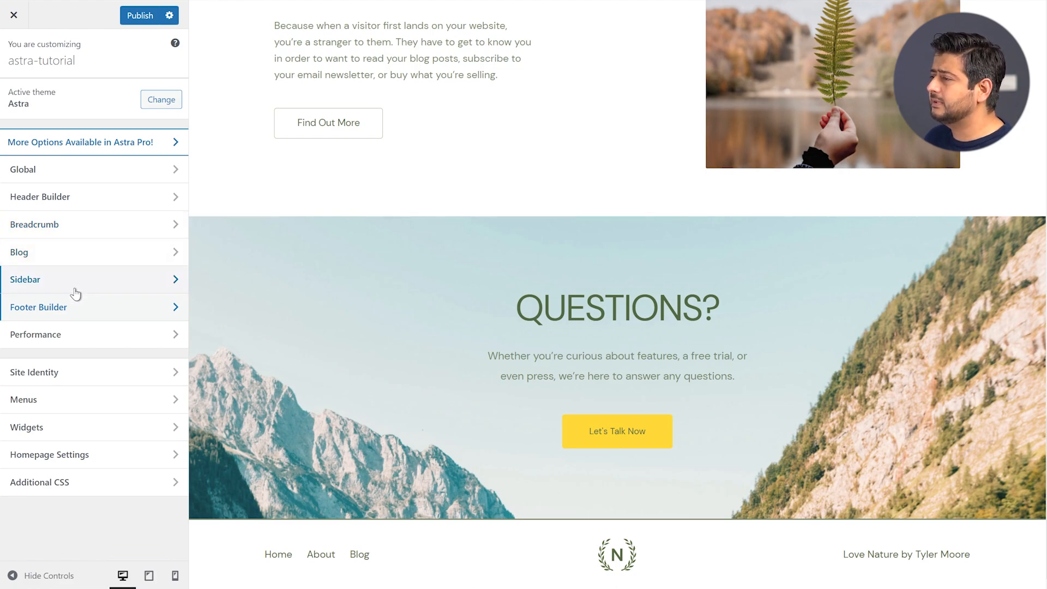
click(76, 234)
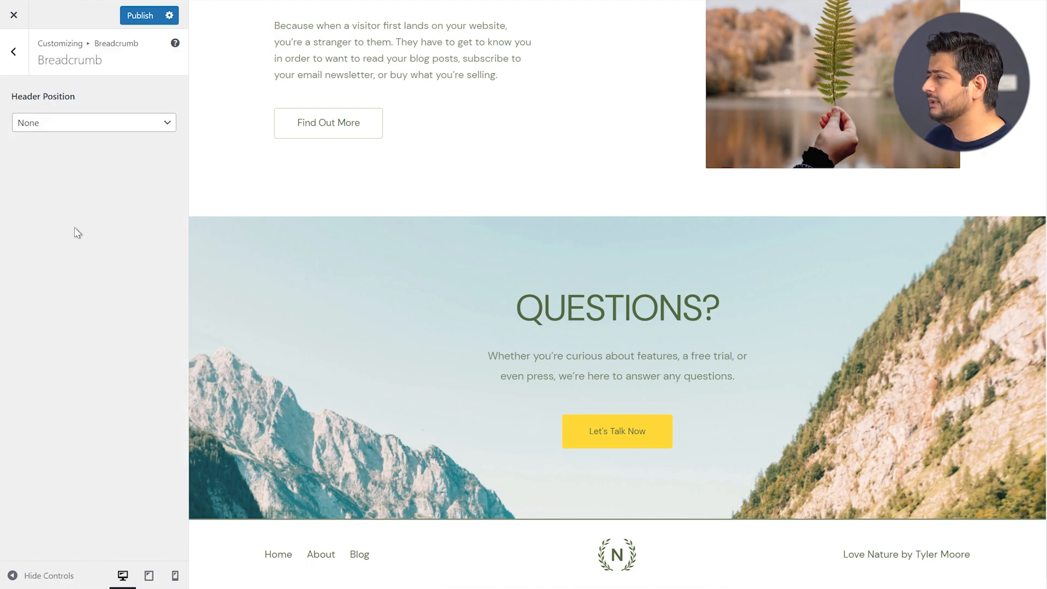
scroll(460, 286, up, 15)
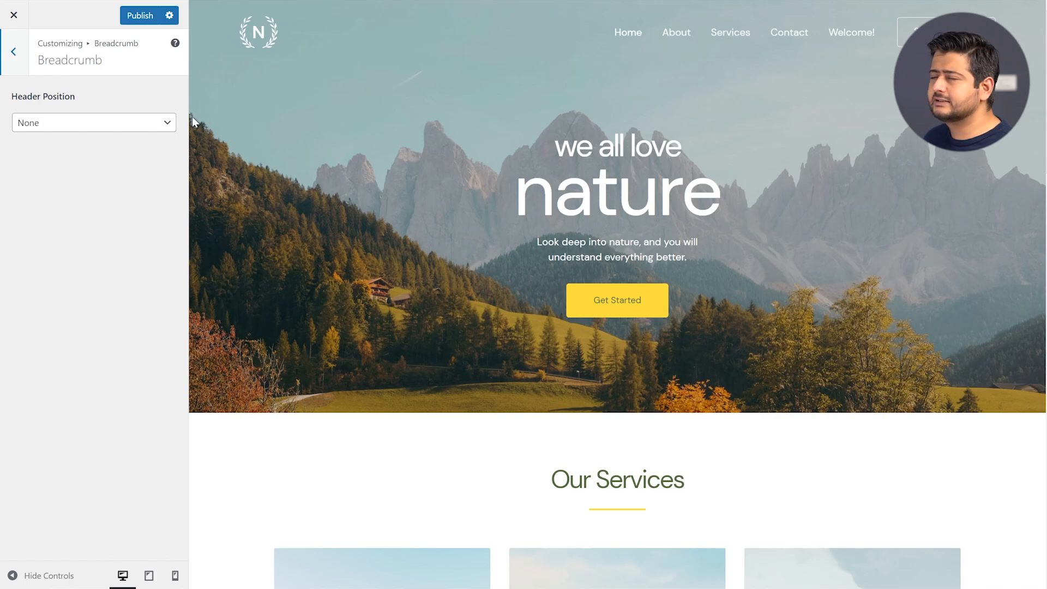
Try breadcrumb Header Position Inside, then After, and finally leave it at None
click(85, 128)
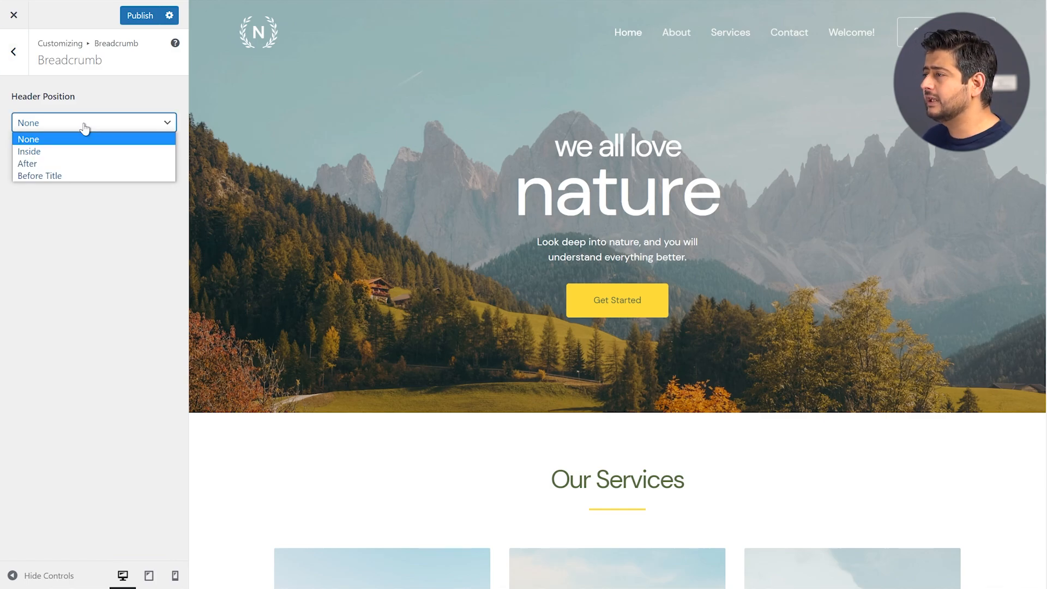
key(Escape)
click(74, 158)
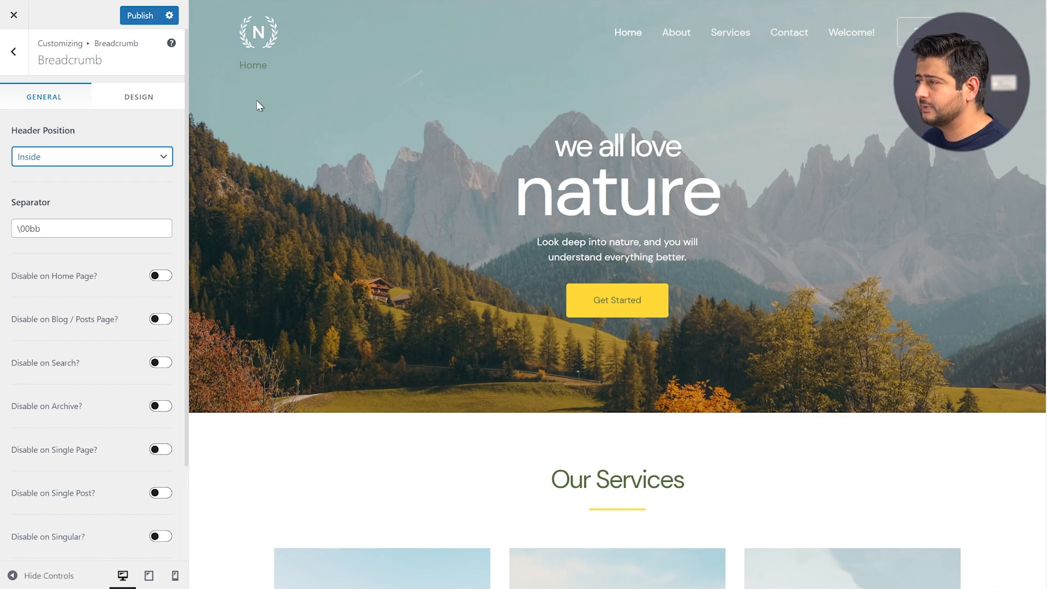
click(119, 158)
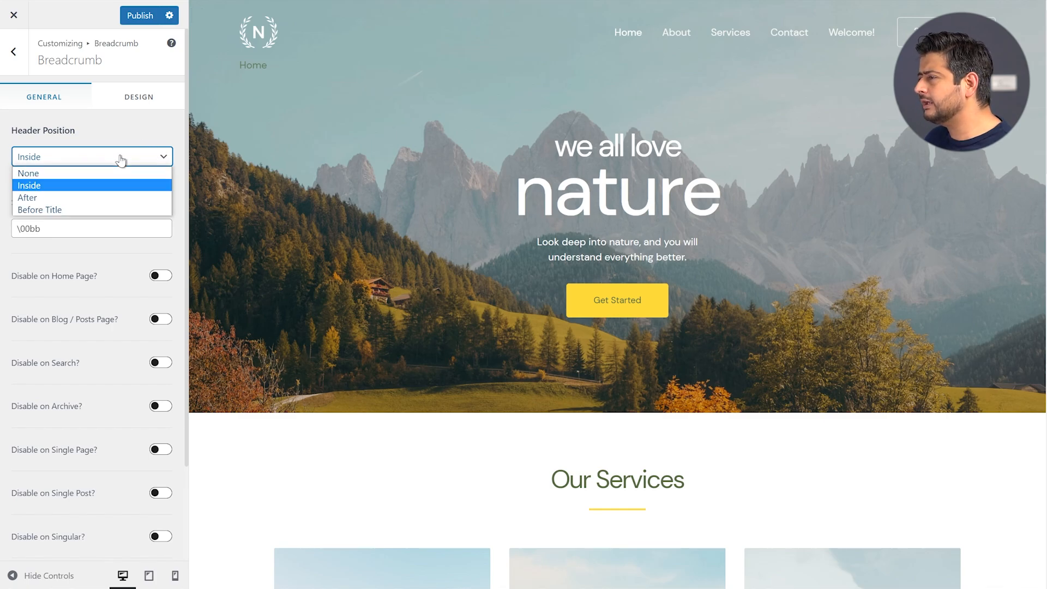
click(105, 197)
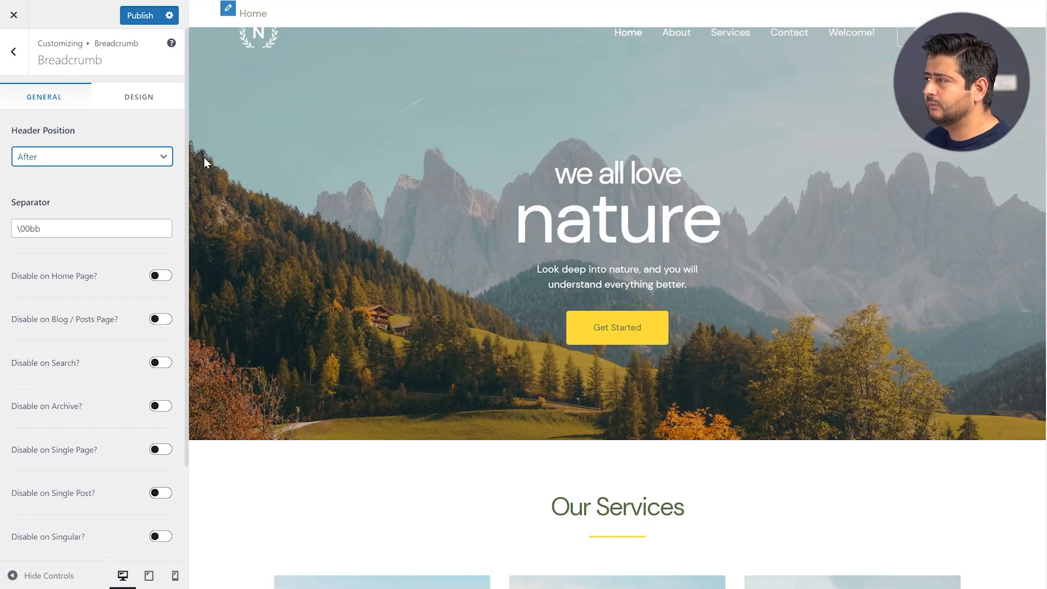
click(79, 158)
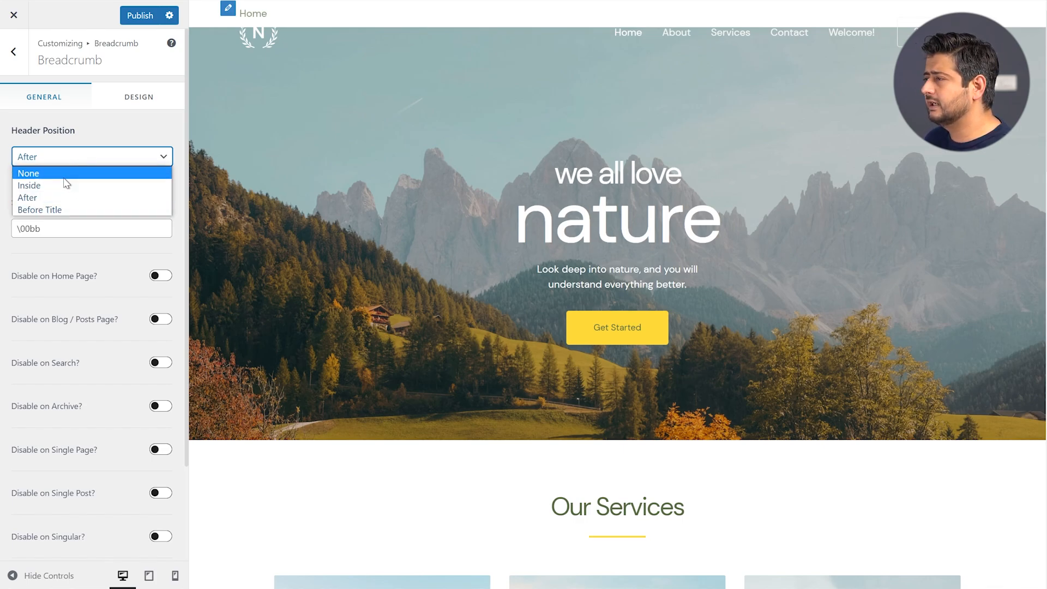
click(70, 172)
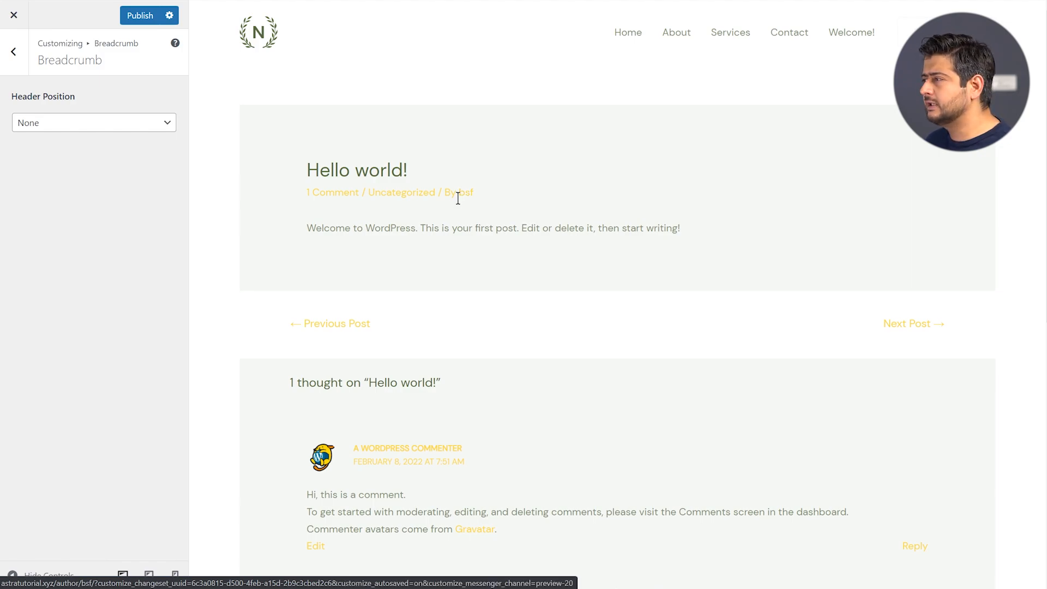
Set Header Position to Inside, then After, so Home » Uncategorized » Hello world! shows below the header
click(148, 127)
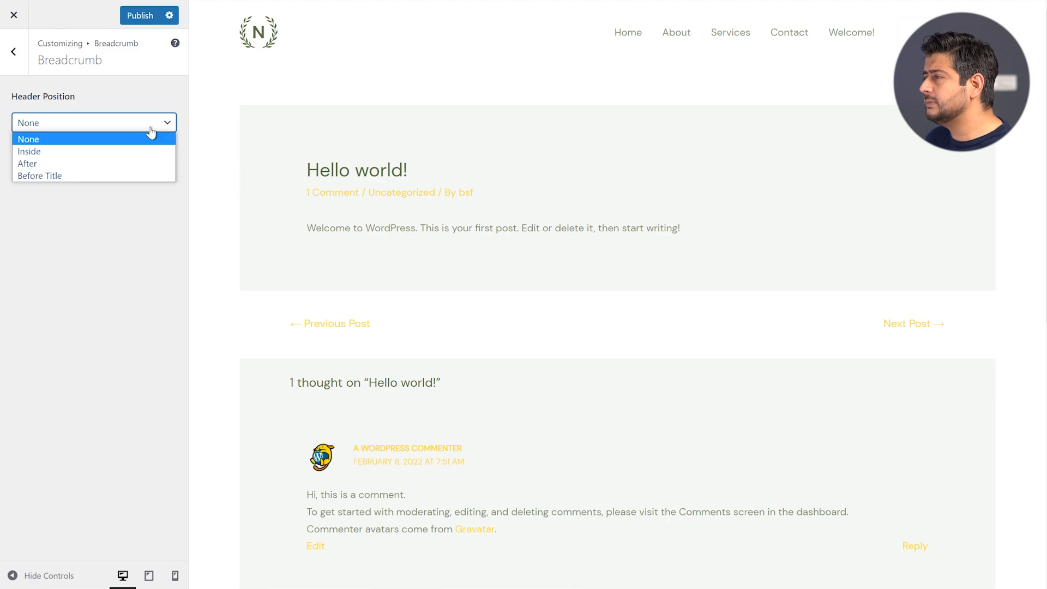
click(121, 151)
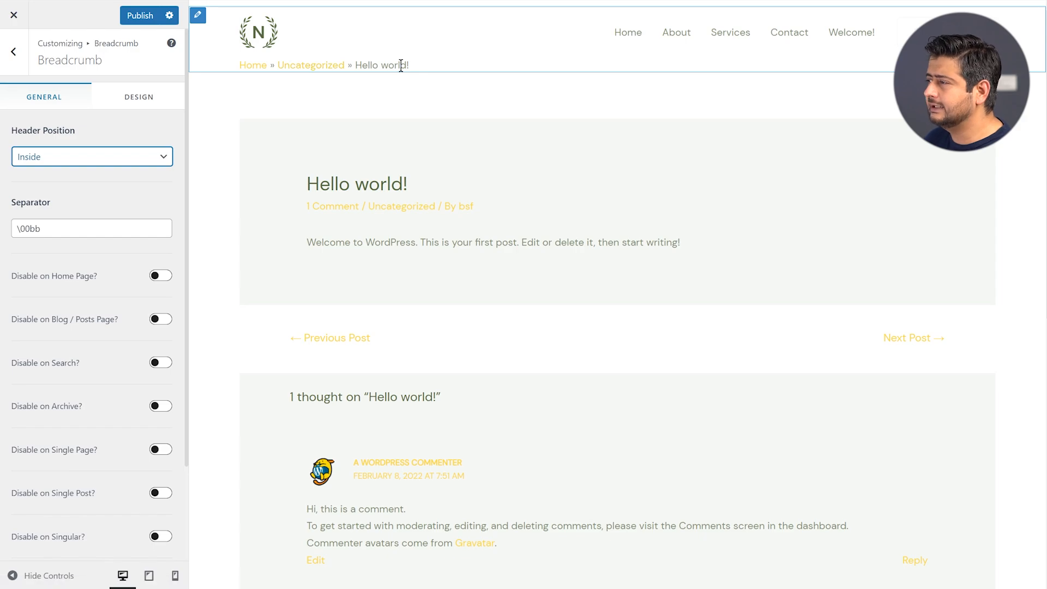
click(130, 157)
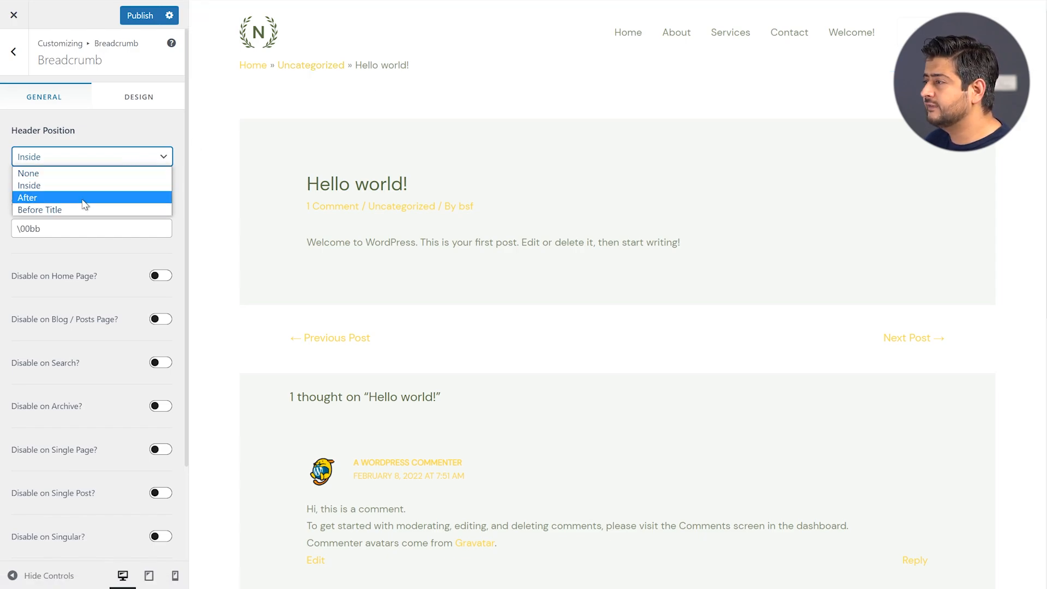
click(78, 200)
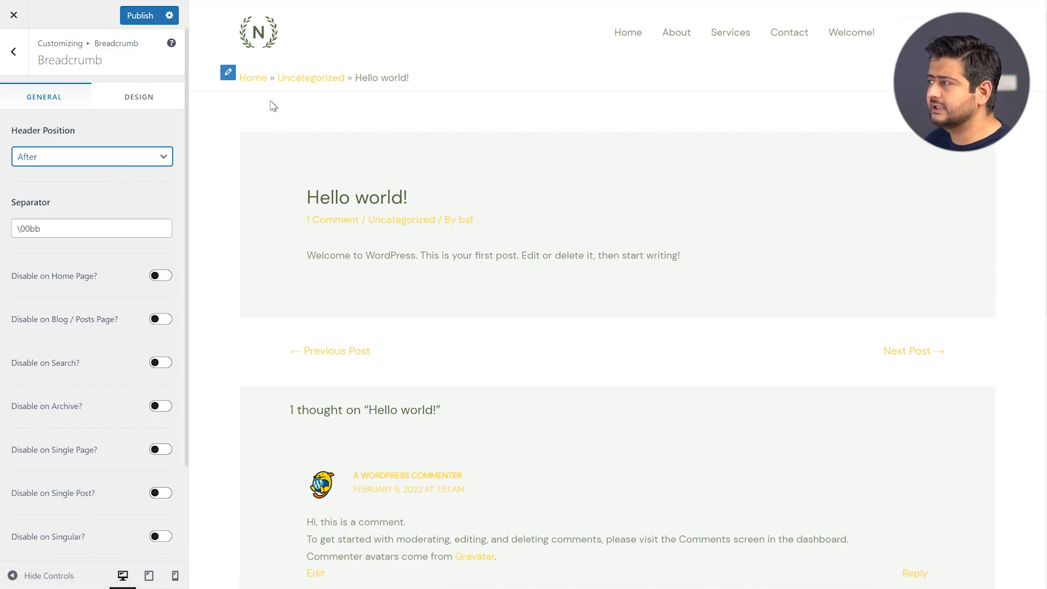
Change the breadcrumb Header Position to Before Title, just above the post heading
click(99, 159)
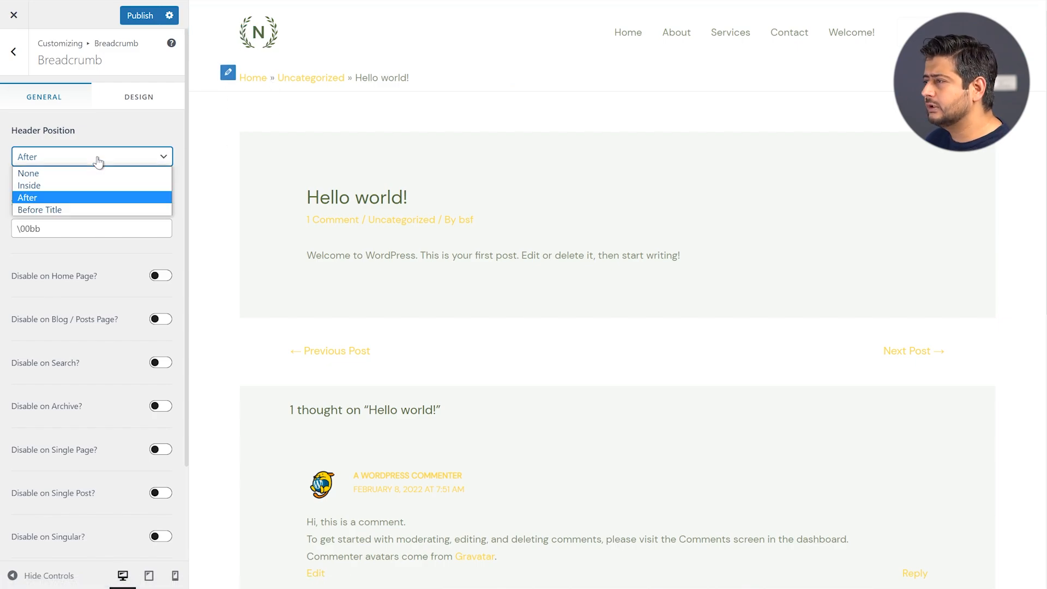
click(75, 210)
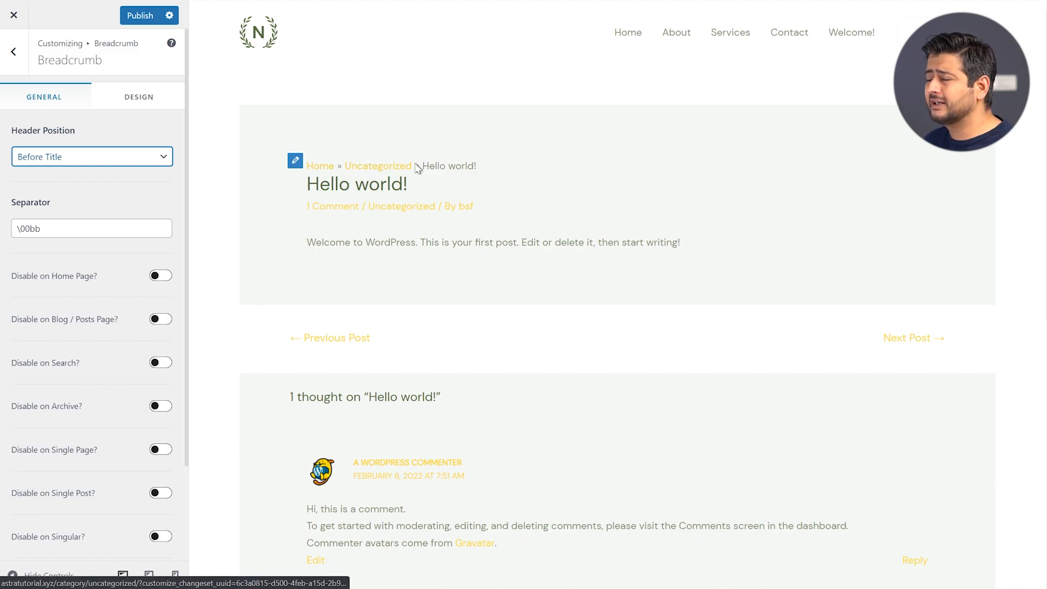
Load the home page in the preview and set breadcrumb Header Position to Inside
click(269, 46)
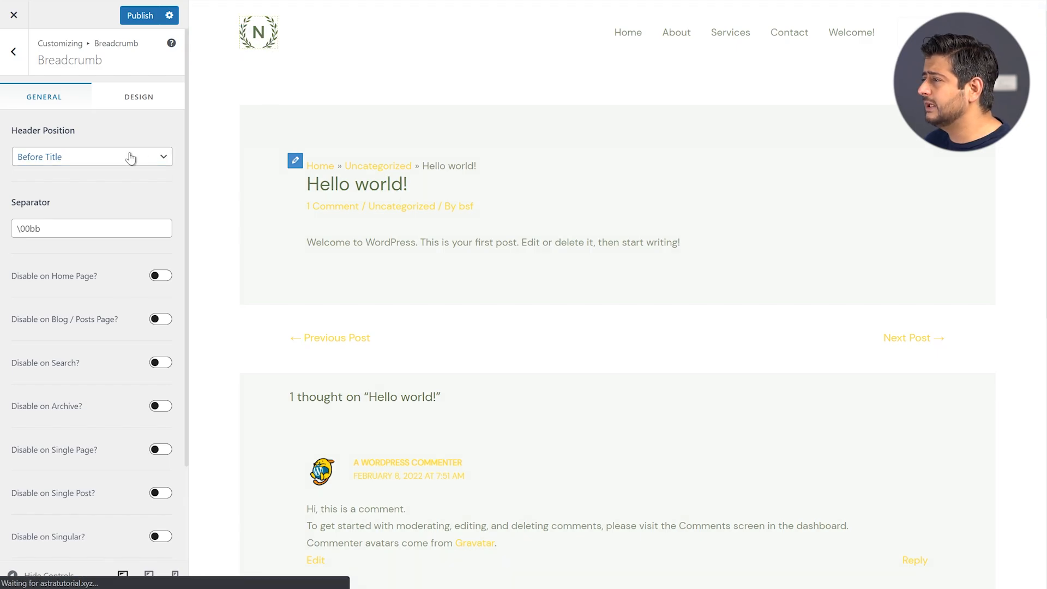
click(131, 158)
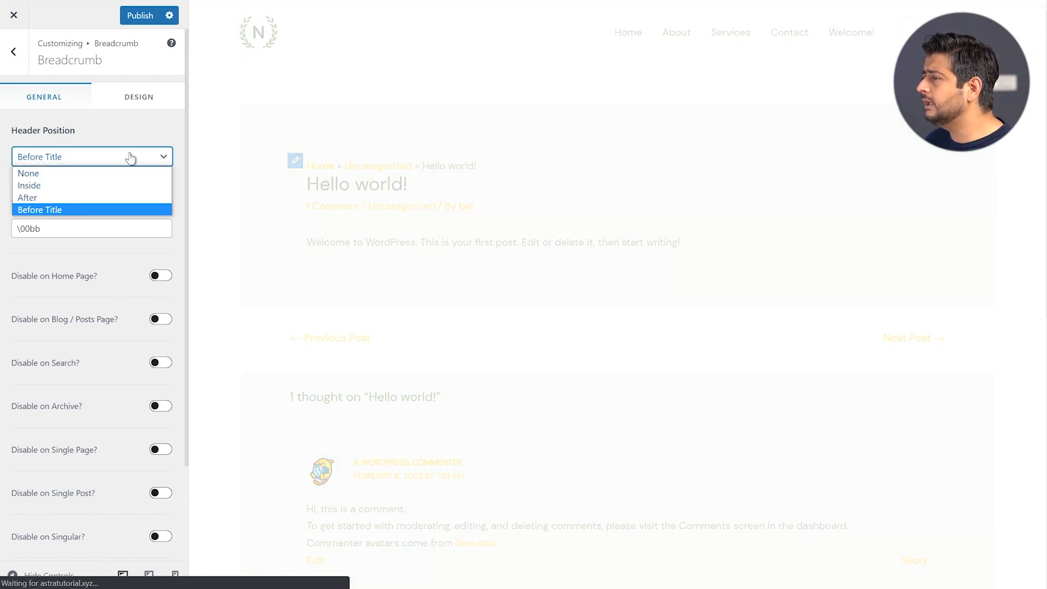
click(103, 183)
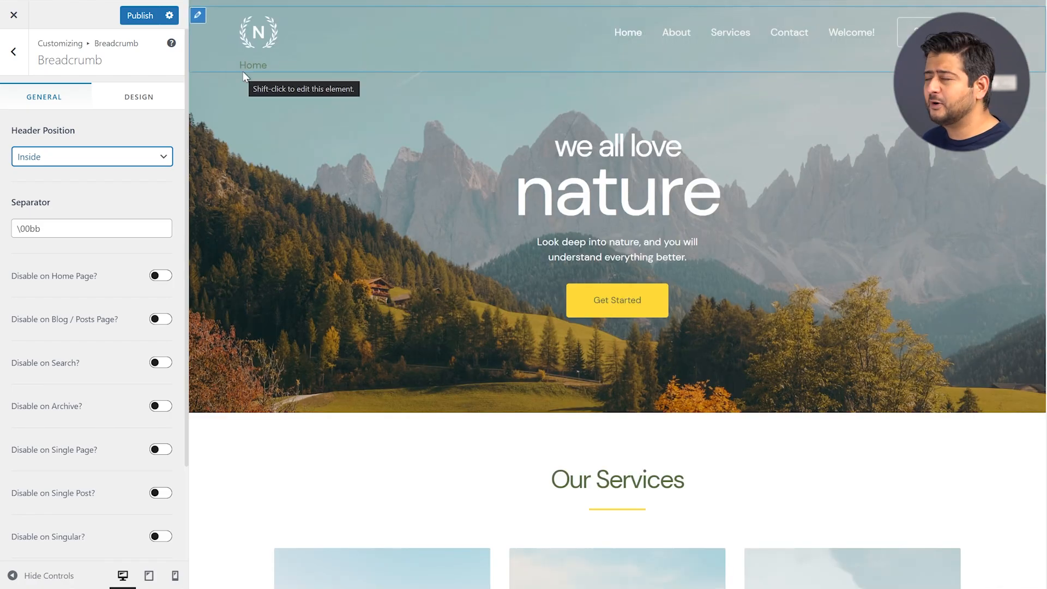
Turn on 'Disable on Home Page?' so the home page shows no breadcrumb trail
scroll(131, 242, down, 2)
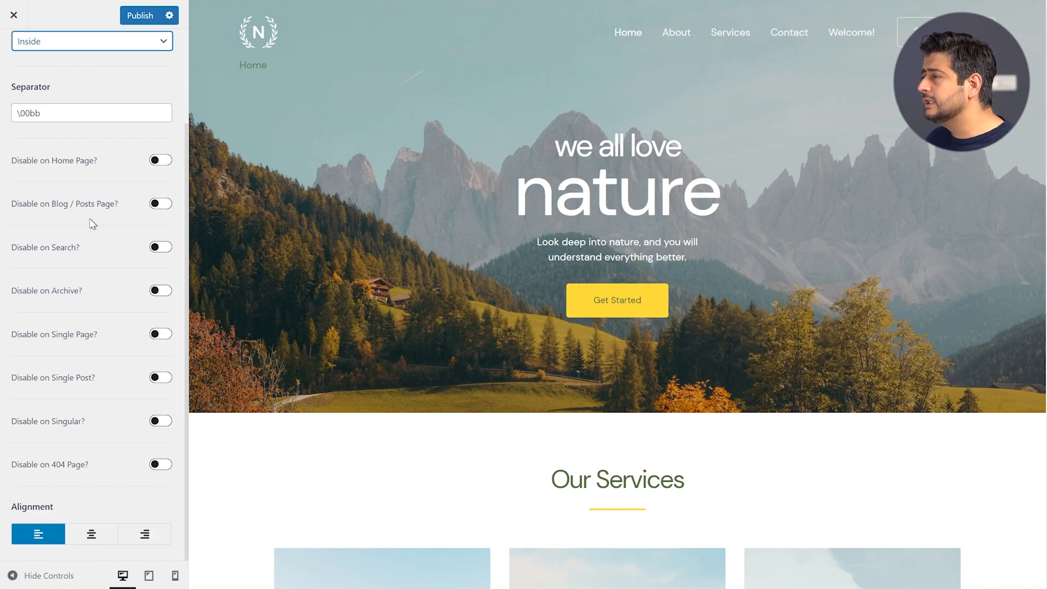
click(159, 162)
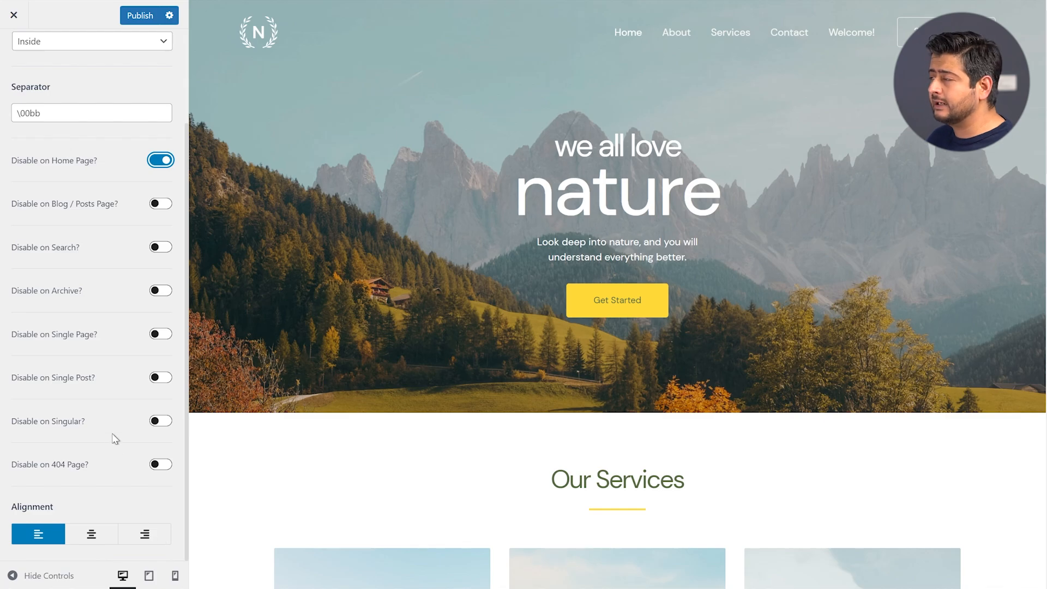
scroll(109, 430, up, 2)
scroll(108, 426, up, 1)
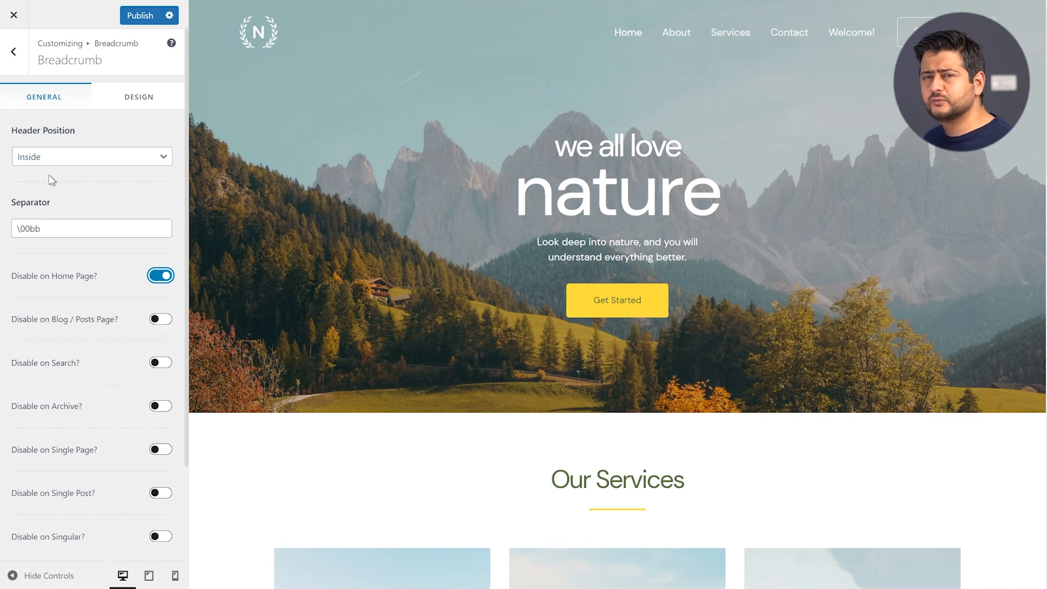
Go through Blog to the Blog / Archive settings and review the excerpt and meta options
click(14, 52)
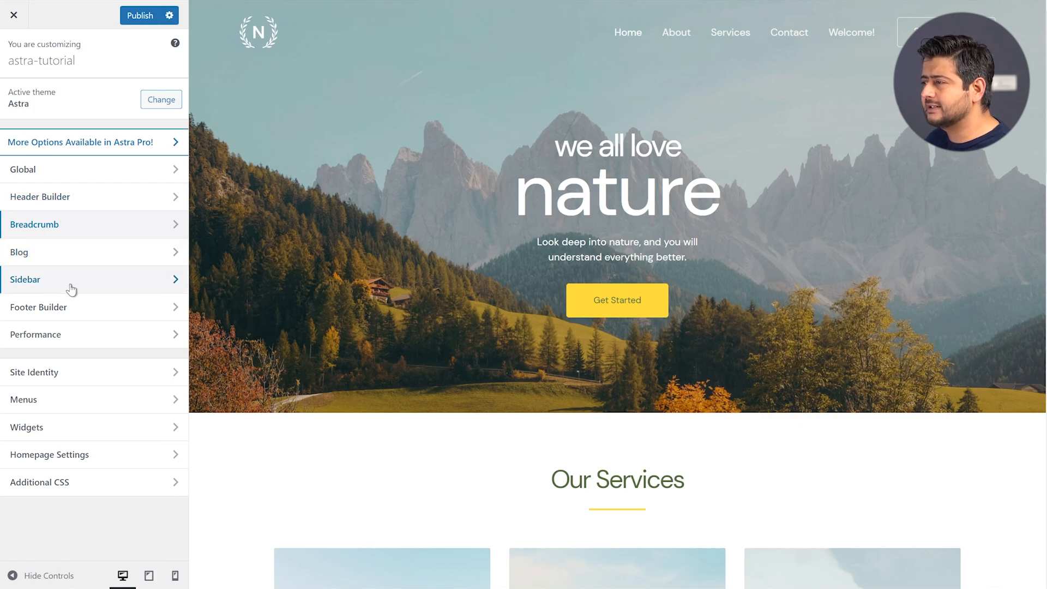
click(66, 254)
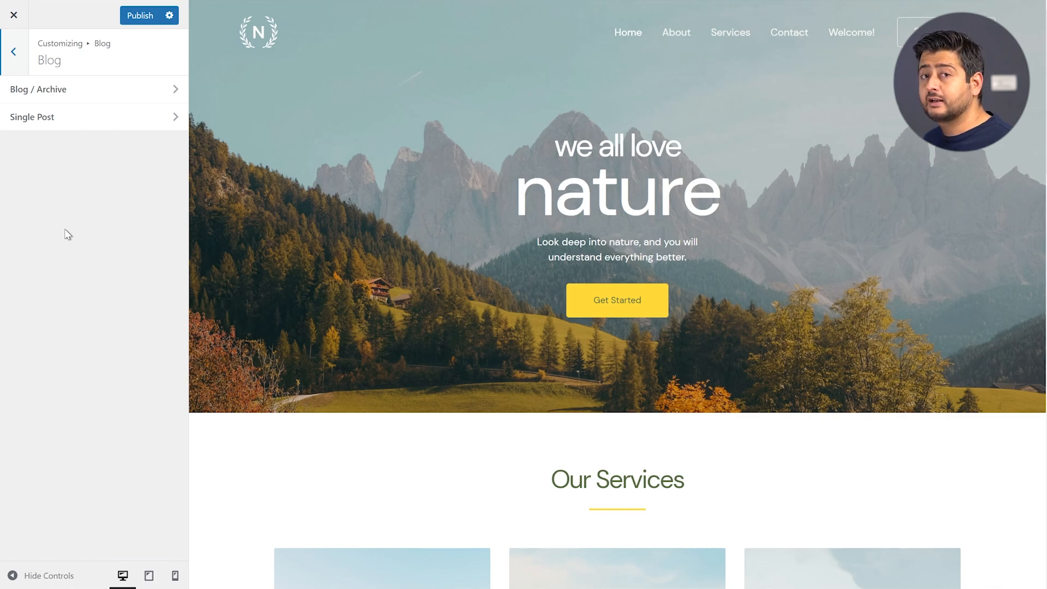
click(77, 99)
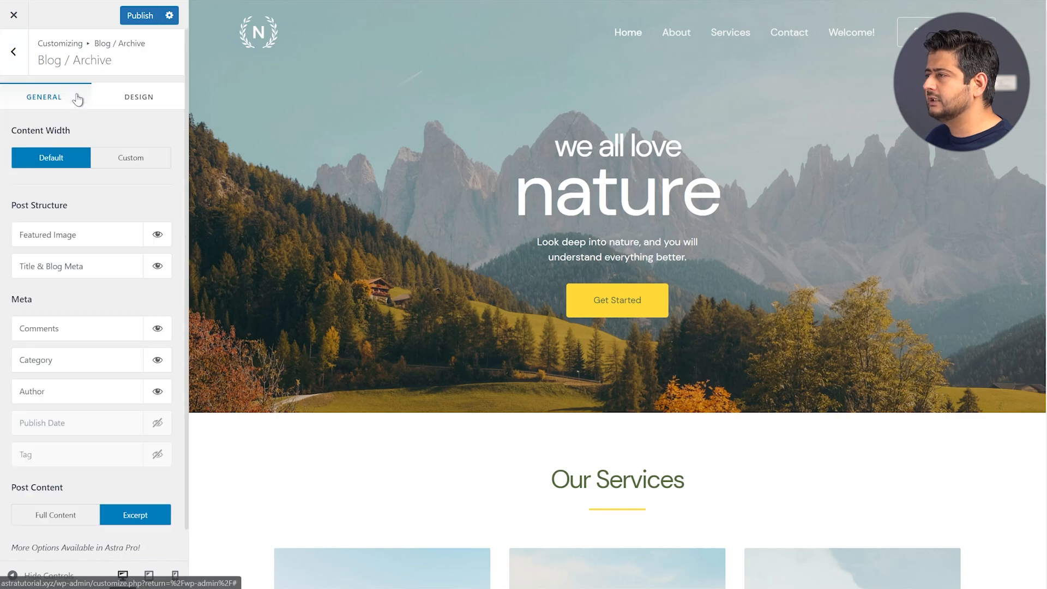
scroll(366, 254, down, 10)
scroll(367, 254, down, 15)
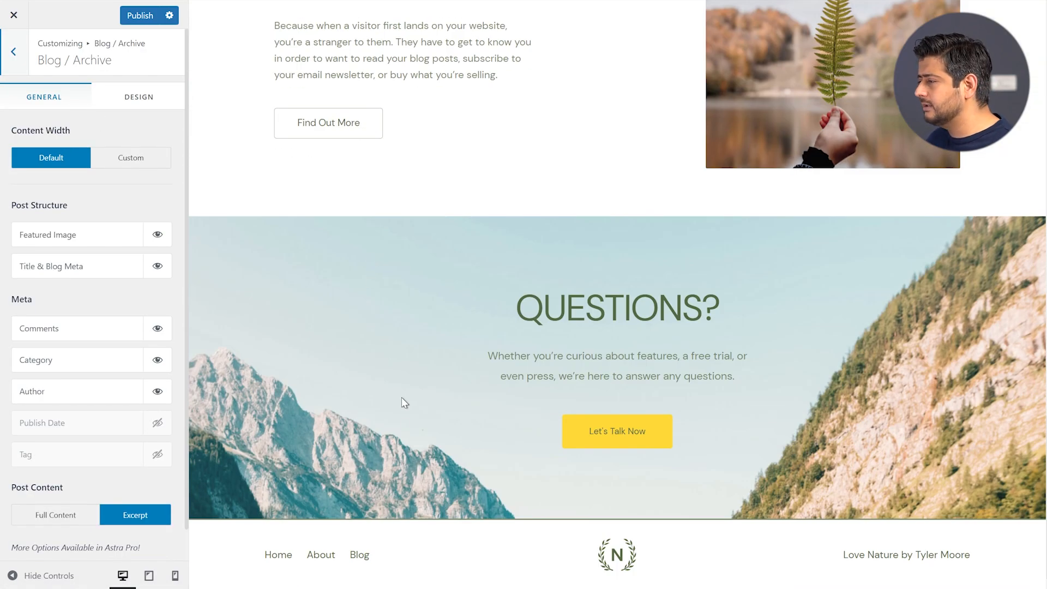
Show the Blog listing page in the preview and look over the archive posts
click(359, 555)
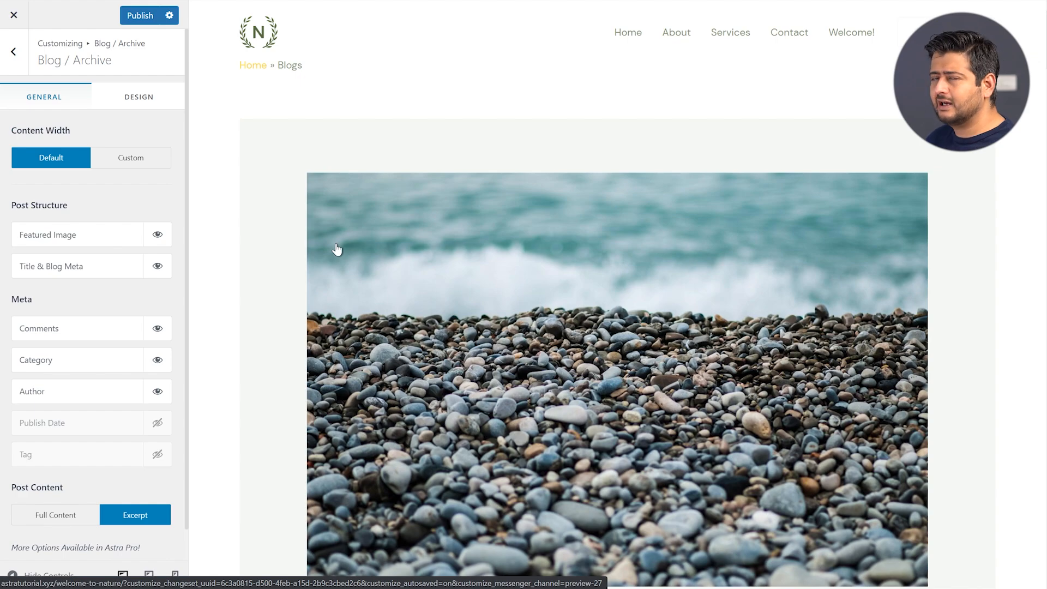
scroll(337, 250, down, 8)
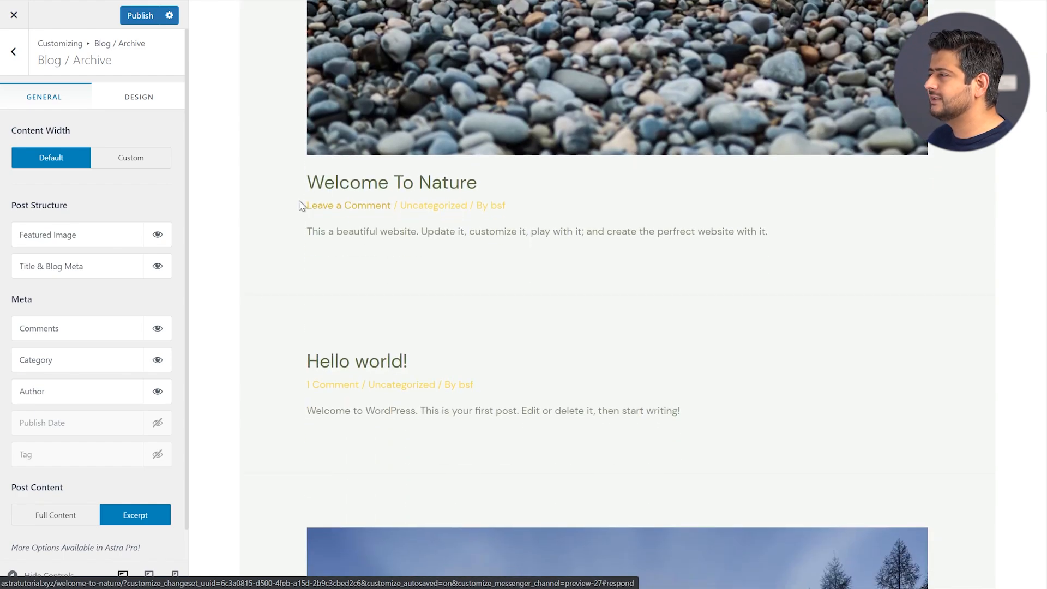
scroll(300, 203, up, 5)
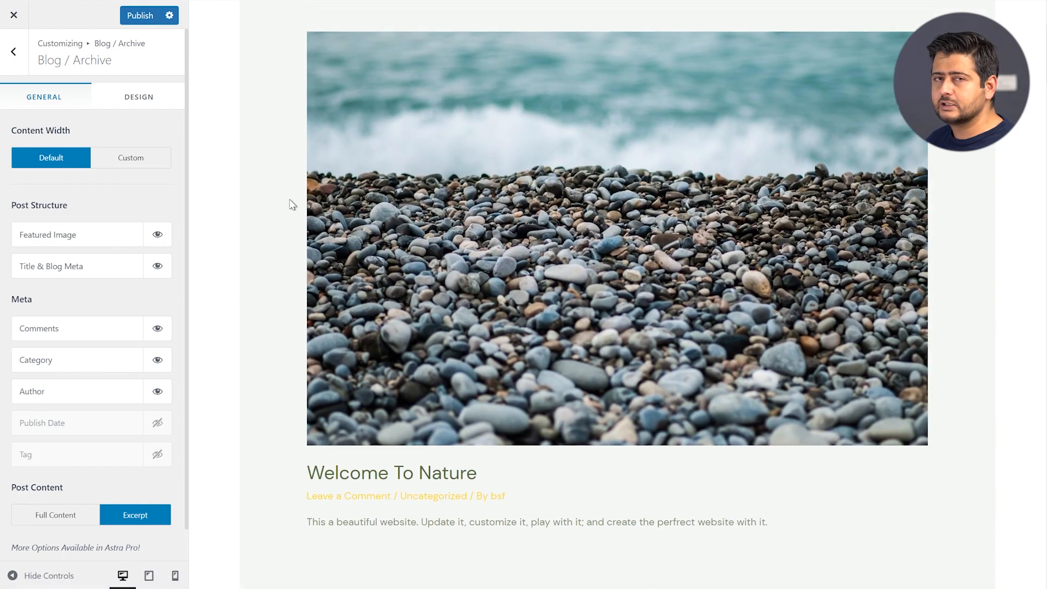
scroll(297, 201, down, 20)
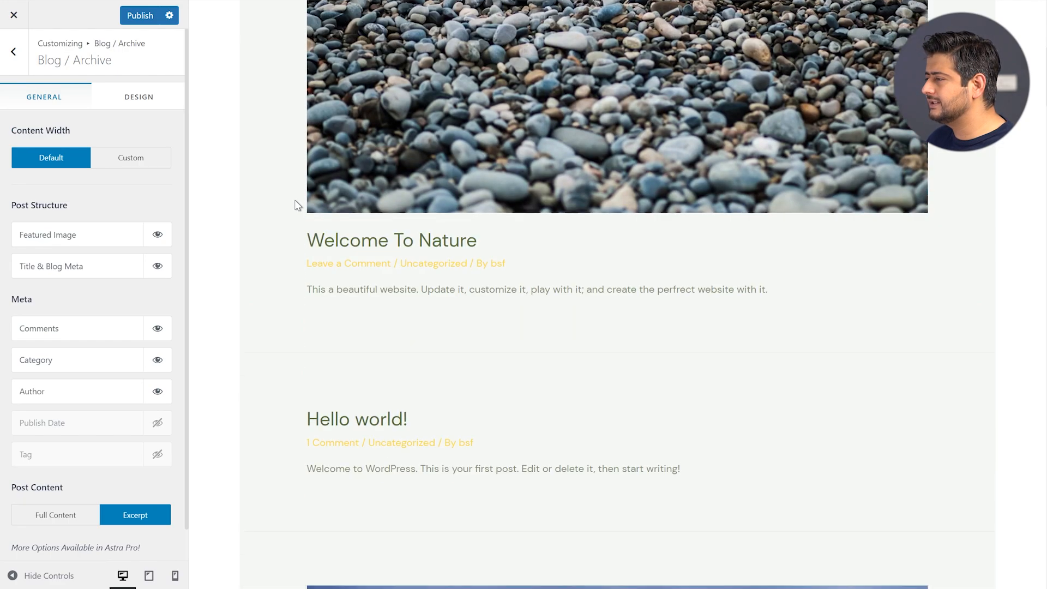
scroll(315, 192, down, 8)
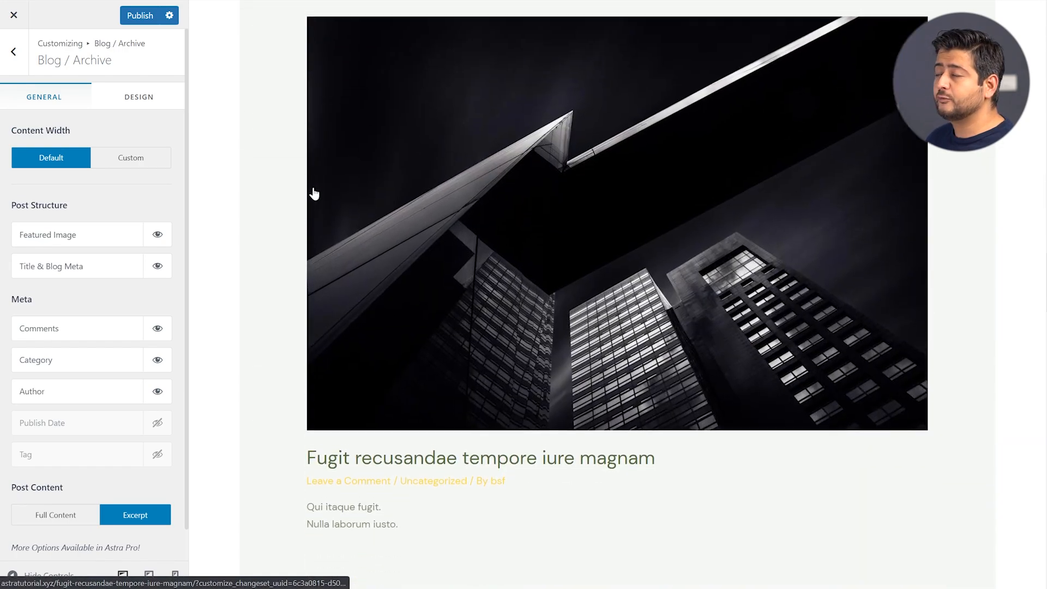
scroll(315, 192, down, 20)
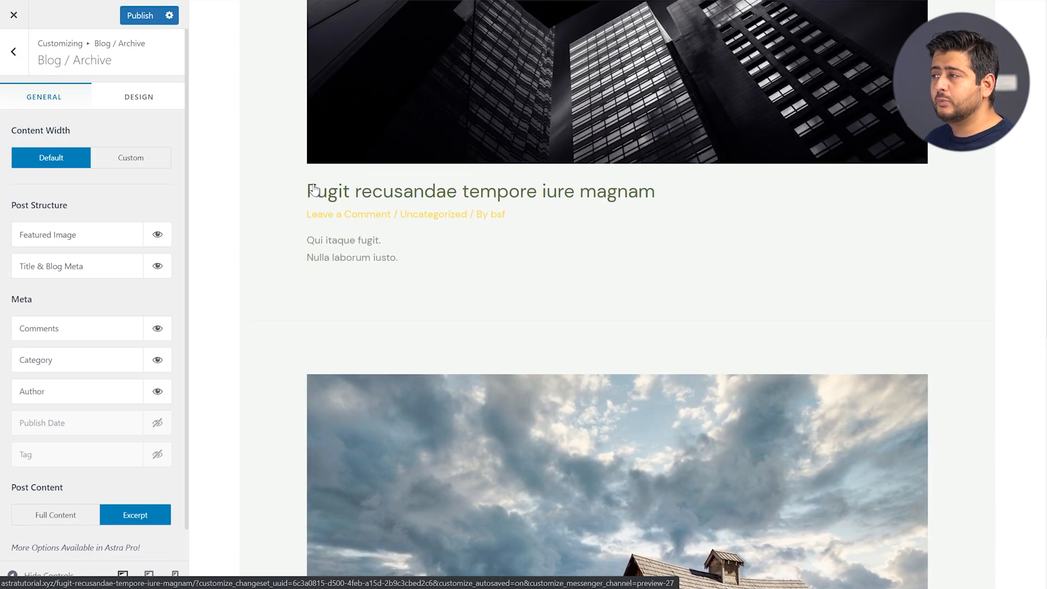
scroll(315, 192, up, 20)
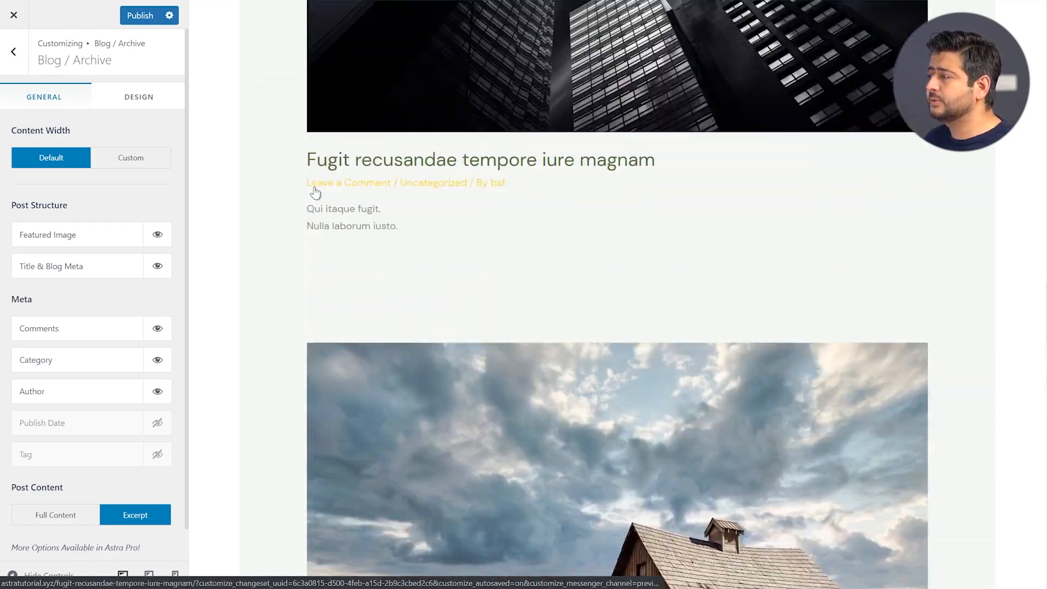
scroll(316, 192, up, 10)
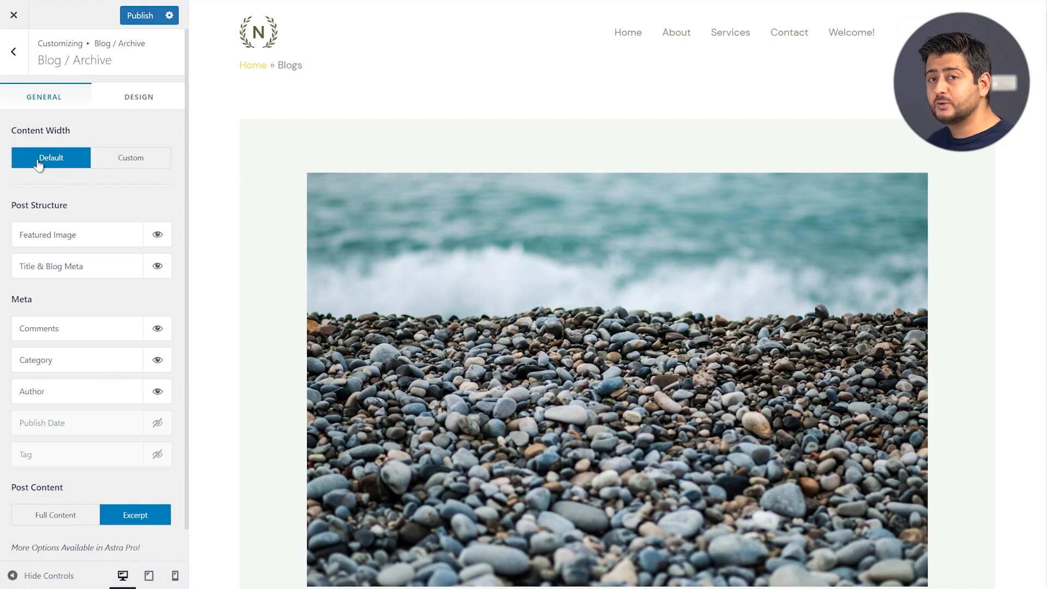
Try Custom archive content width, then revert it to Default
click(124, 162)
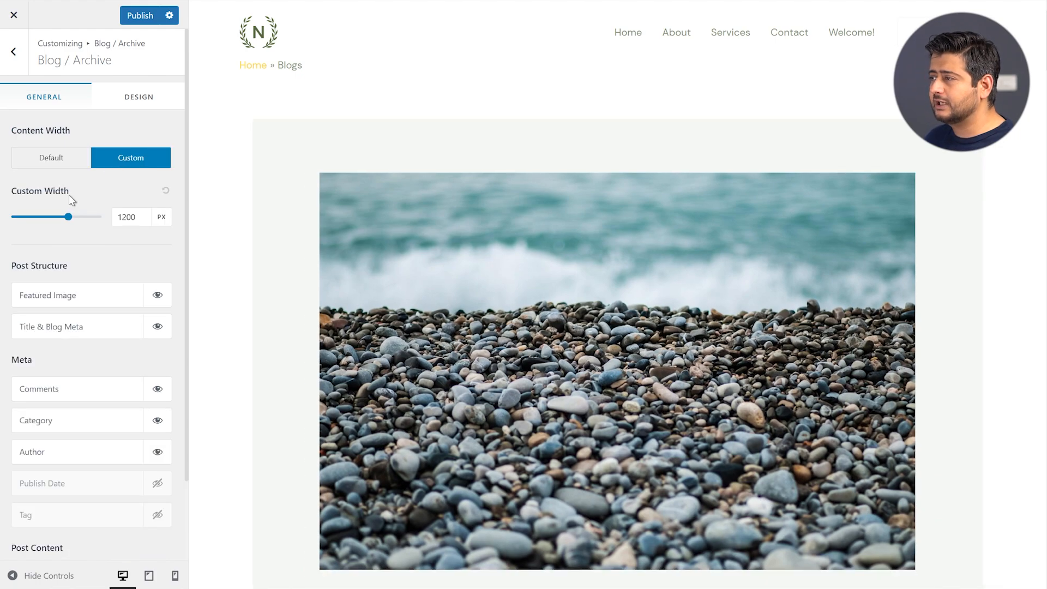
click(53, 160)
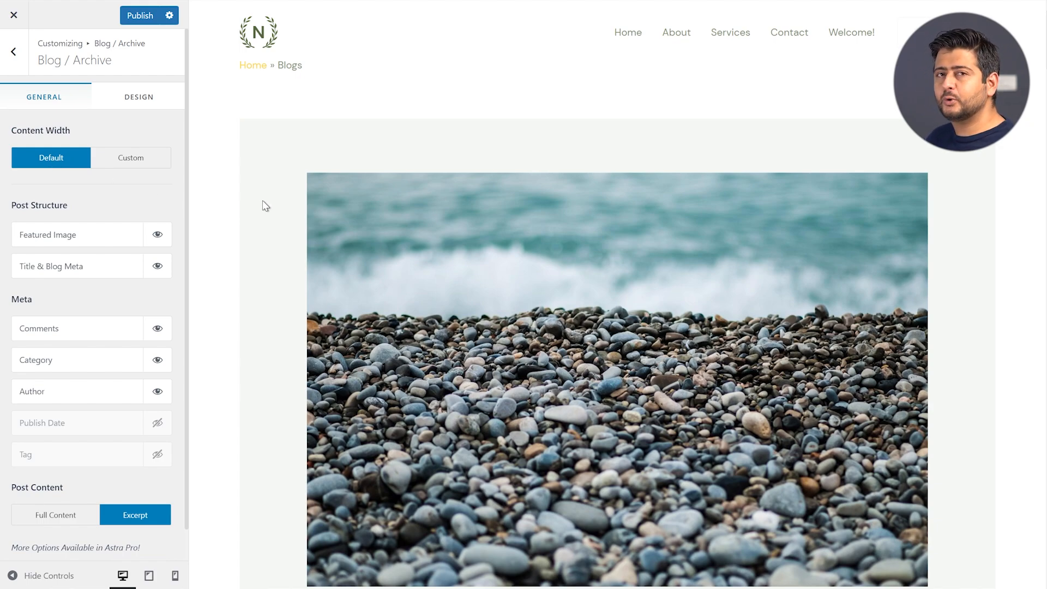
scroll(263, 205, down, 2)
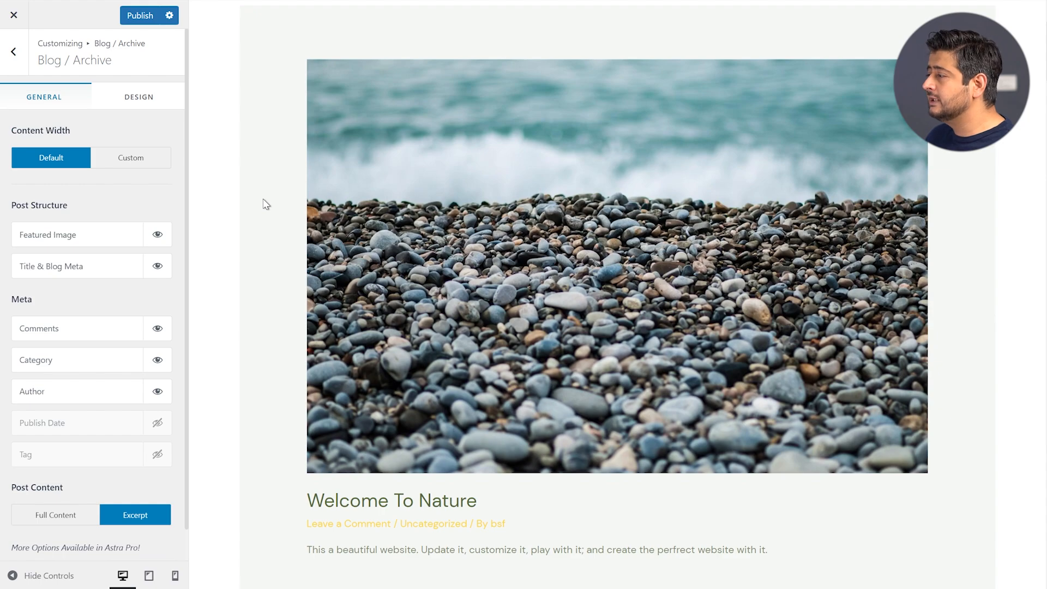
scroll(265, 204, down, 2)
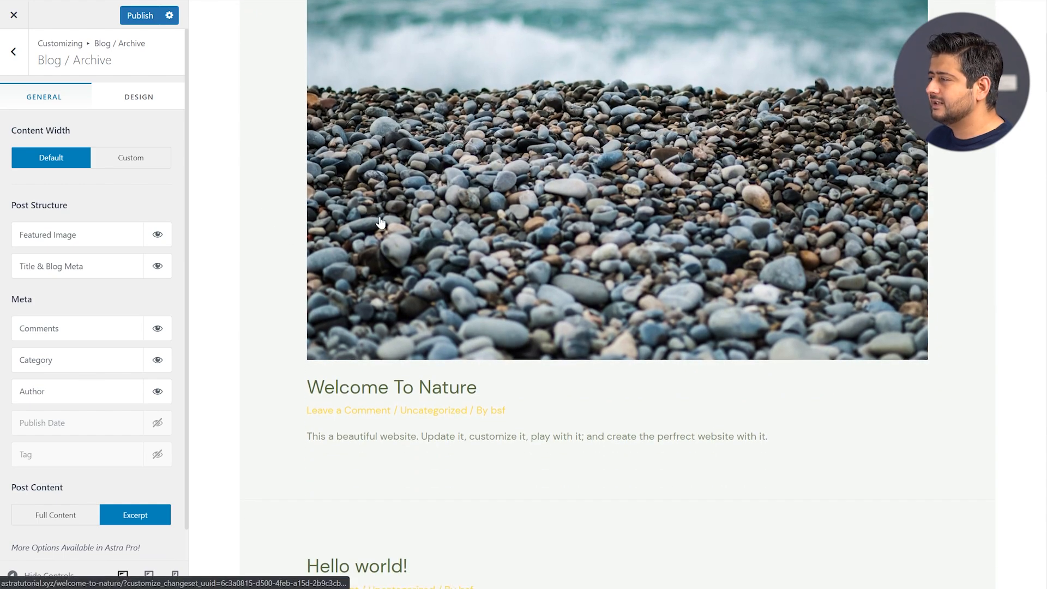
scroll(380, 222, up, 4)
scroll(404, 208, down, 2)
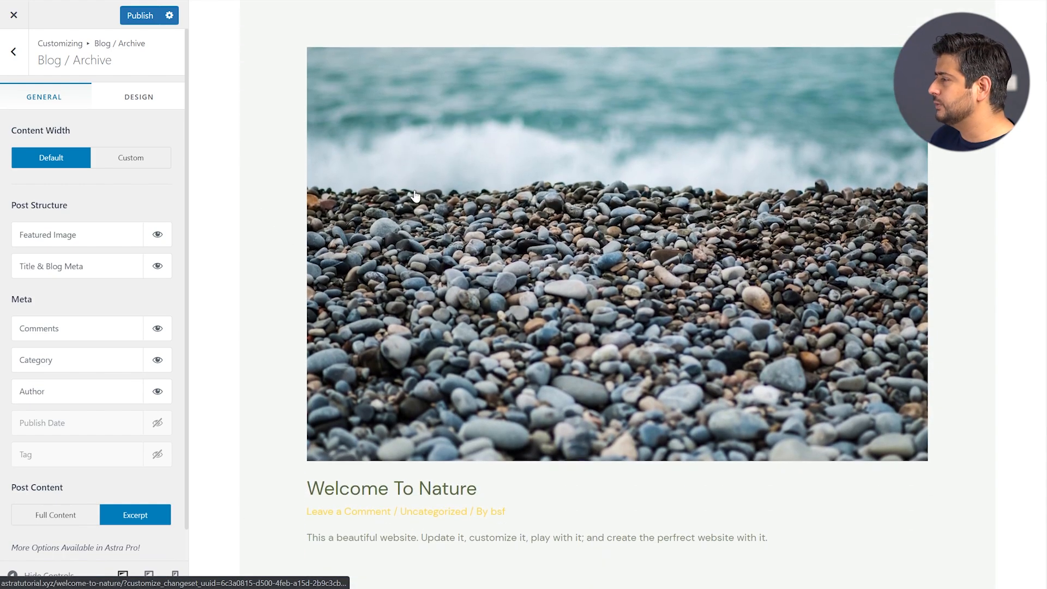
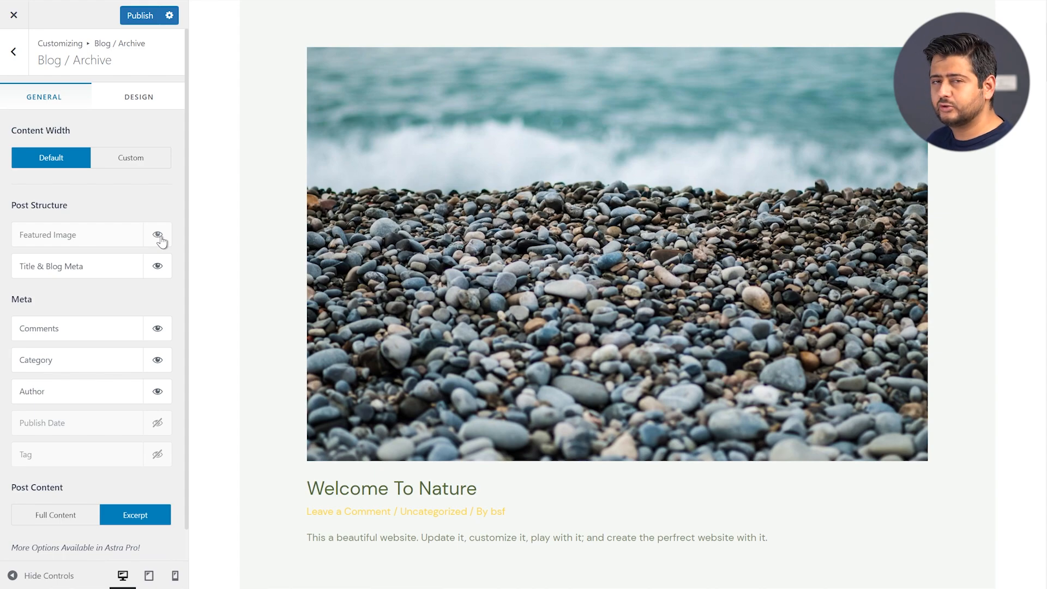
Hide the archive featured images and the title and meta, then show both again
click(158, 236)
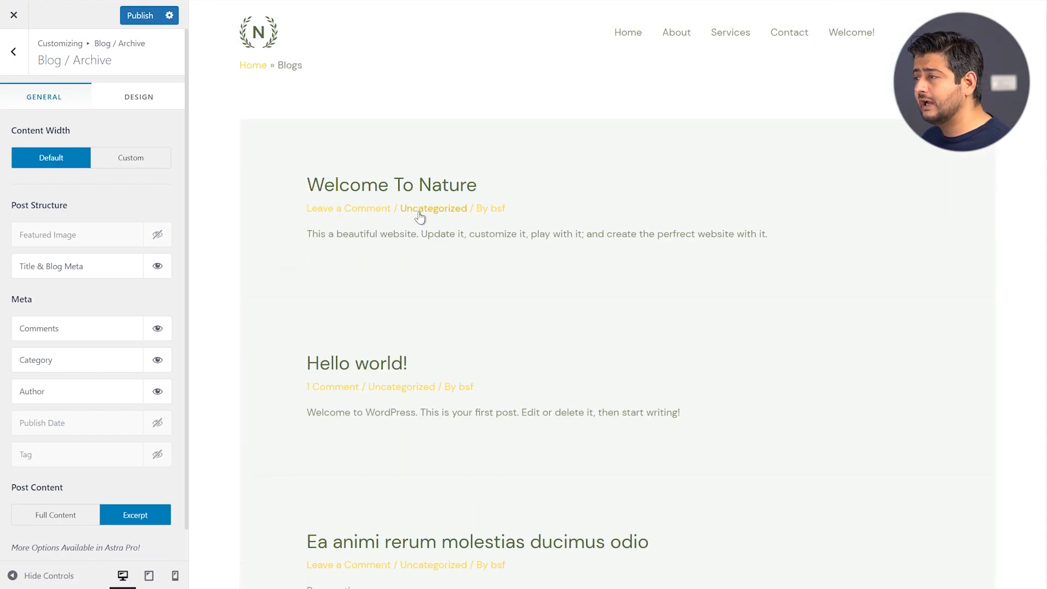
click(160, 238)
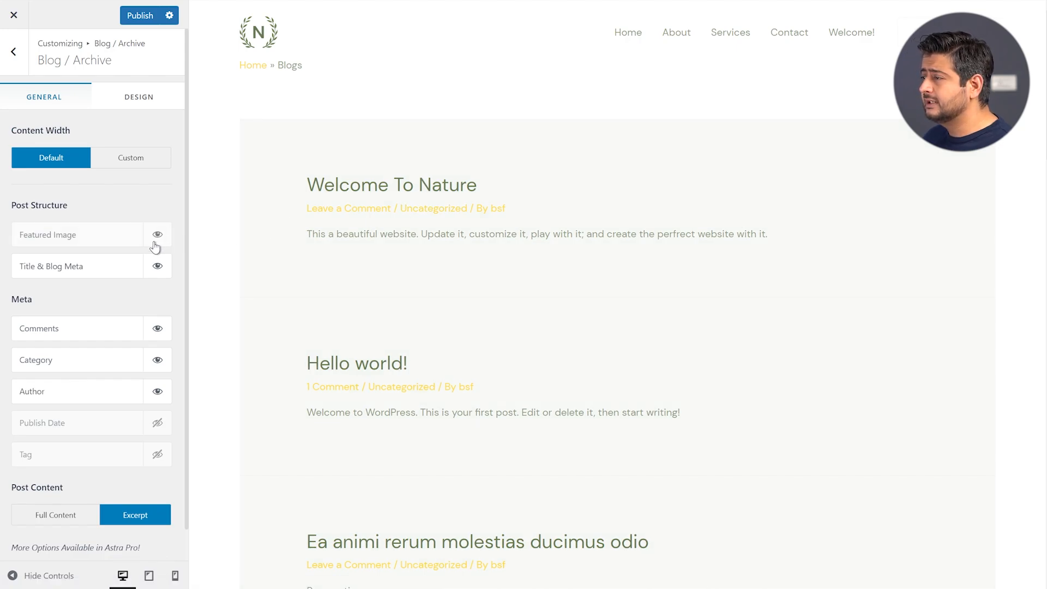
click(160, 268)
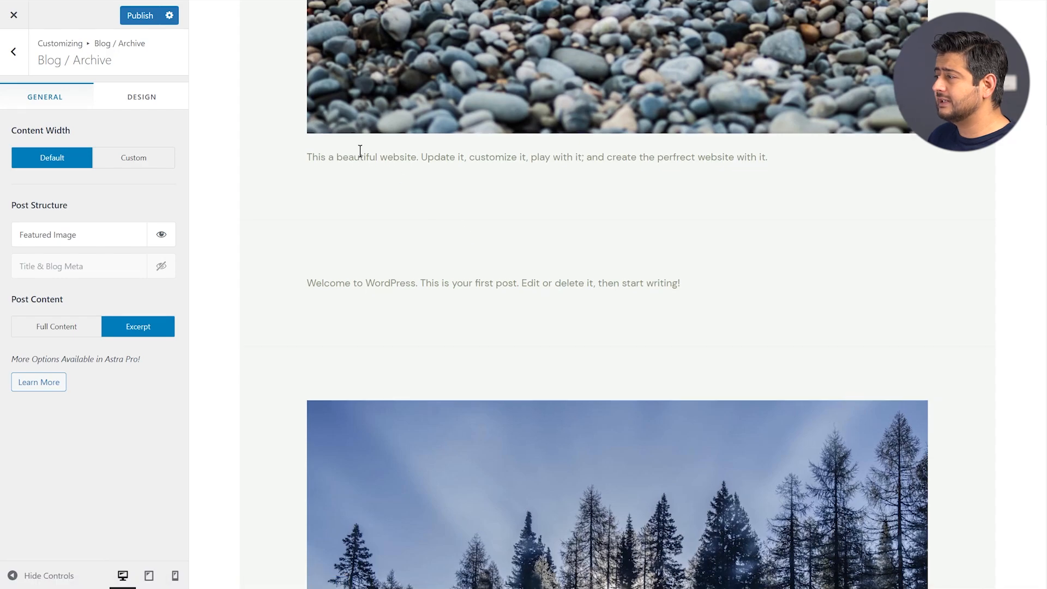
scroll(391, 205, down, 5)
scroll(355, 231, up, 13)
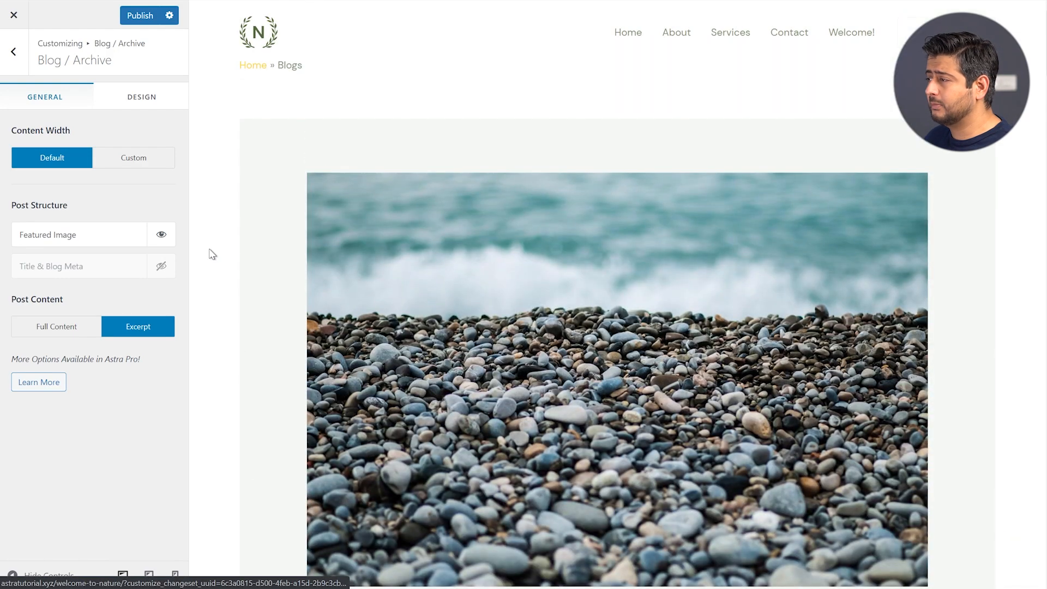
click(161, 266)
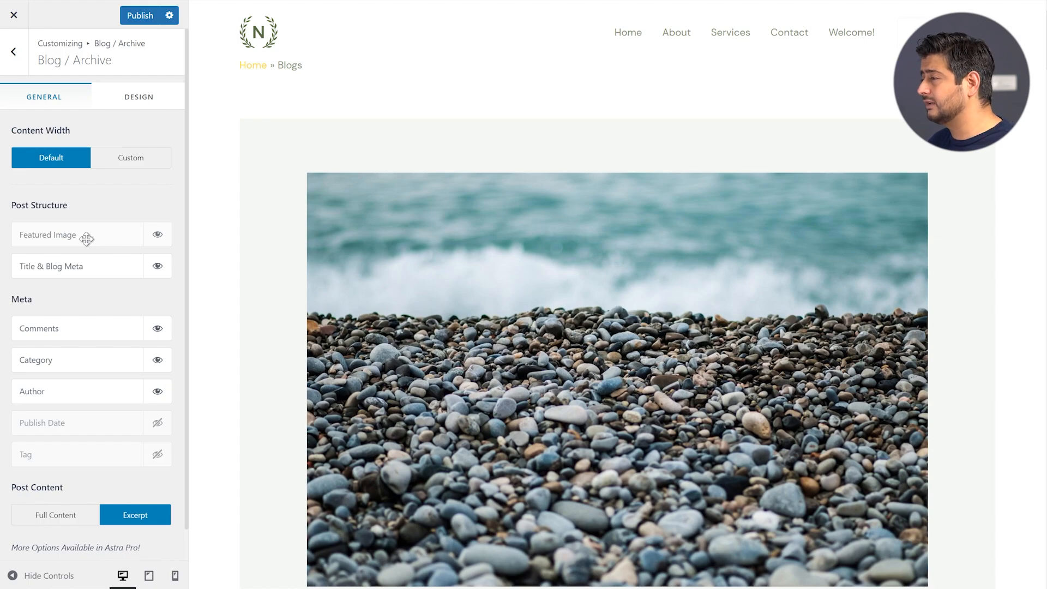
Put the featured image below title and meta, and order meta: date, author, category, comments
drag(74, 235, 73, 268)
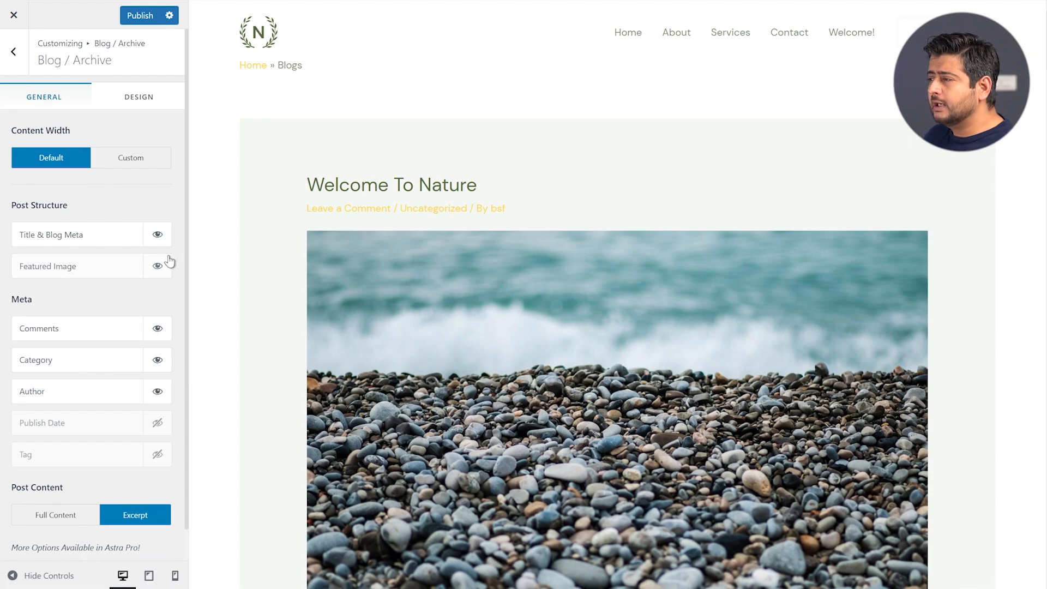
scroll(167, 256, down, 1)
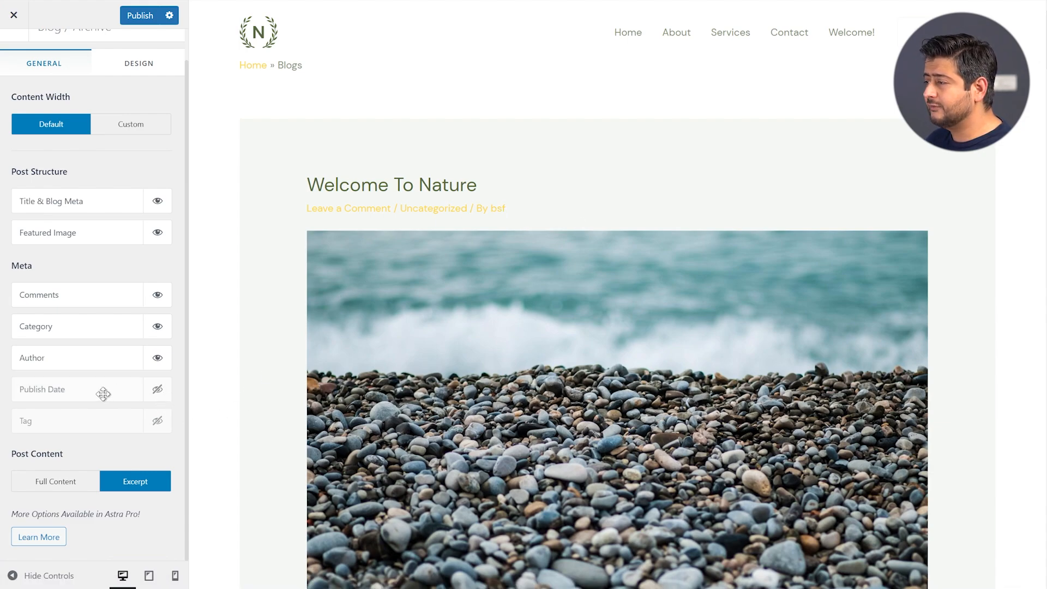
click(161, 396)
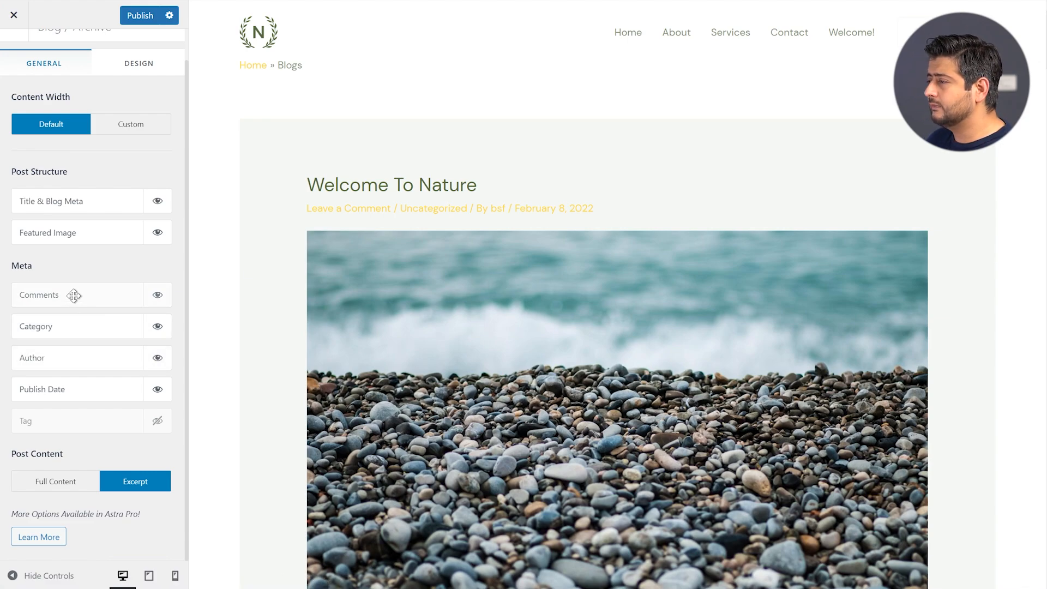
drag(73, 295, 73, 323)
drag(70, 386, 71, 360)
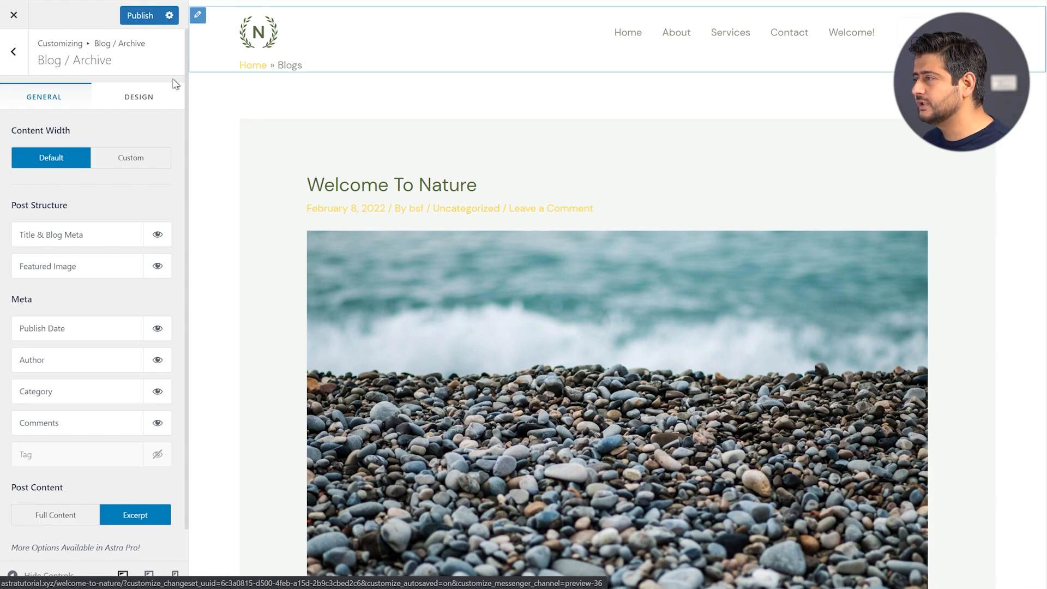
Check the Design tab, open the 'Welcome To Nature' post in the preview, then return to Blog
click(132, 110)
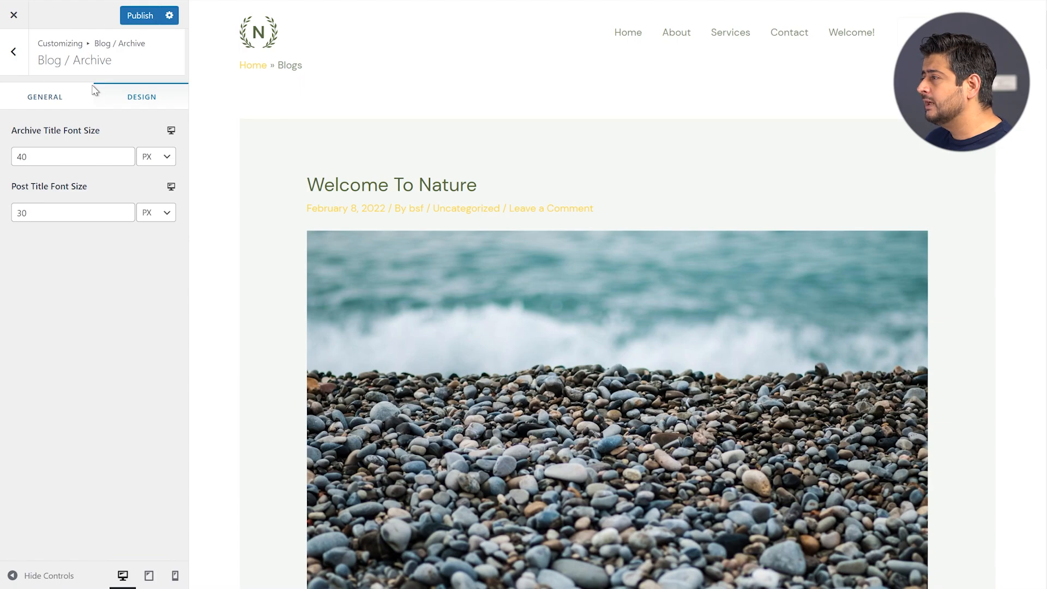
click(351, 188)
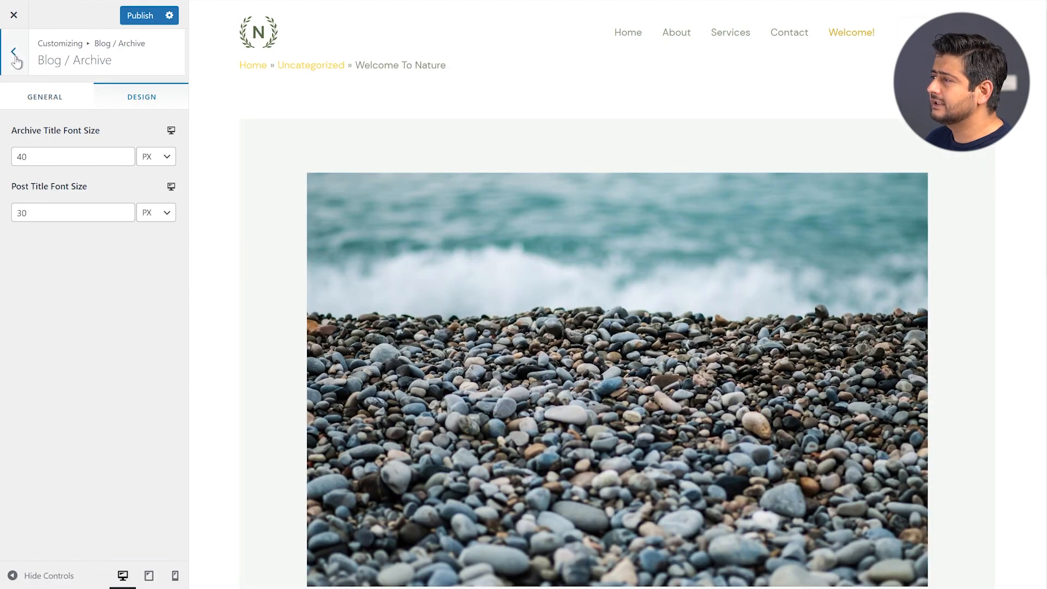
click(13, 52)
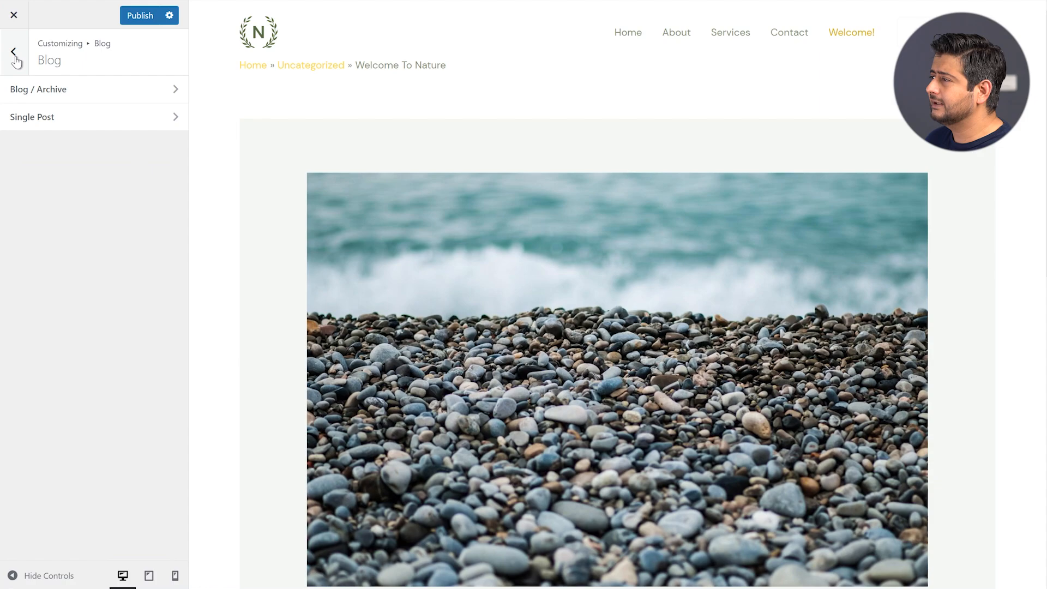
Open the Single Post settings and scroll through the 'Welcome To Nature' post layout
click(31, 119)
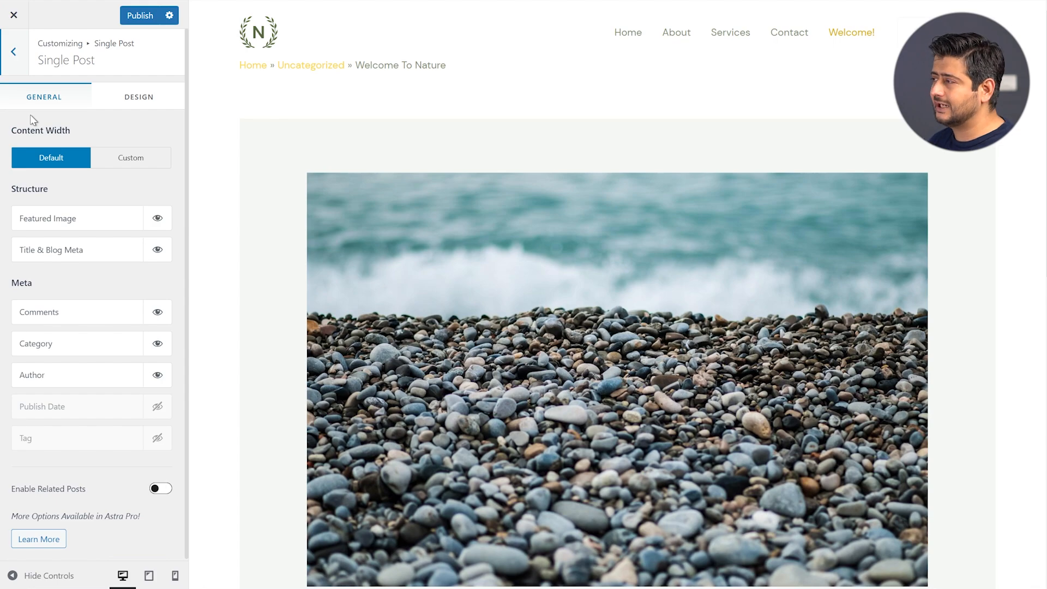
scroll(374, 162, down, 10)
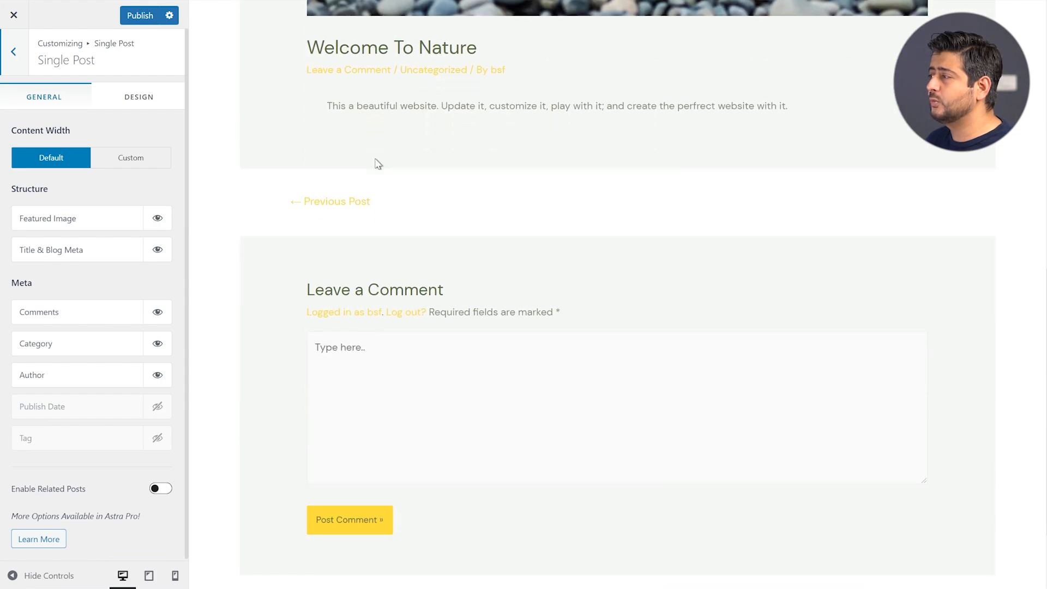
scroll(375, 159, up, 8)
scroll(373, 161, up, 3)
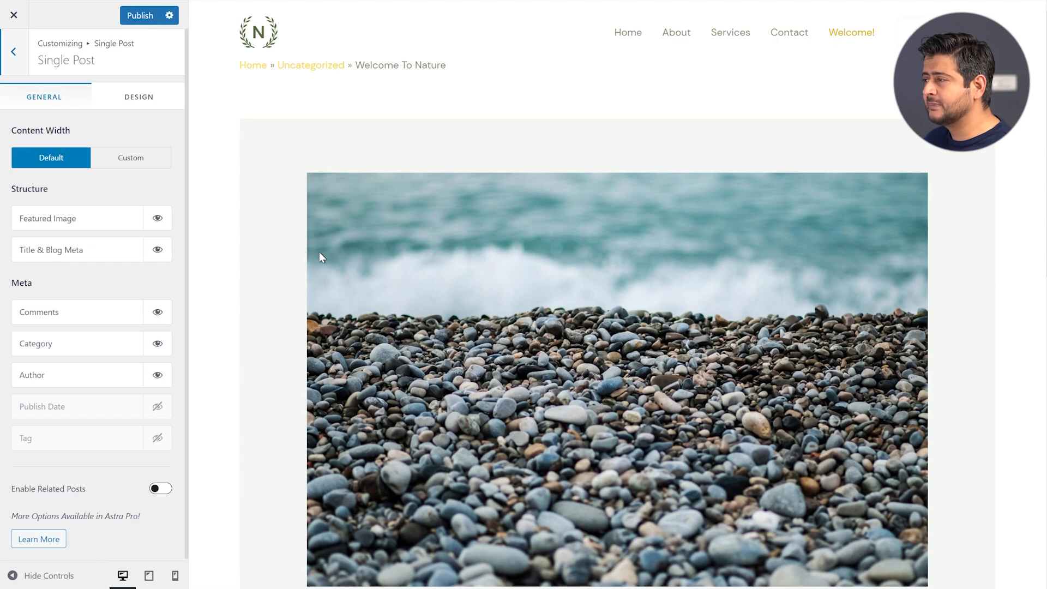
scroll(145, 286, down, 1)
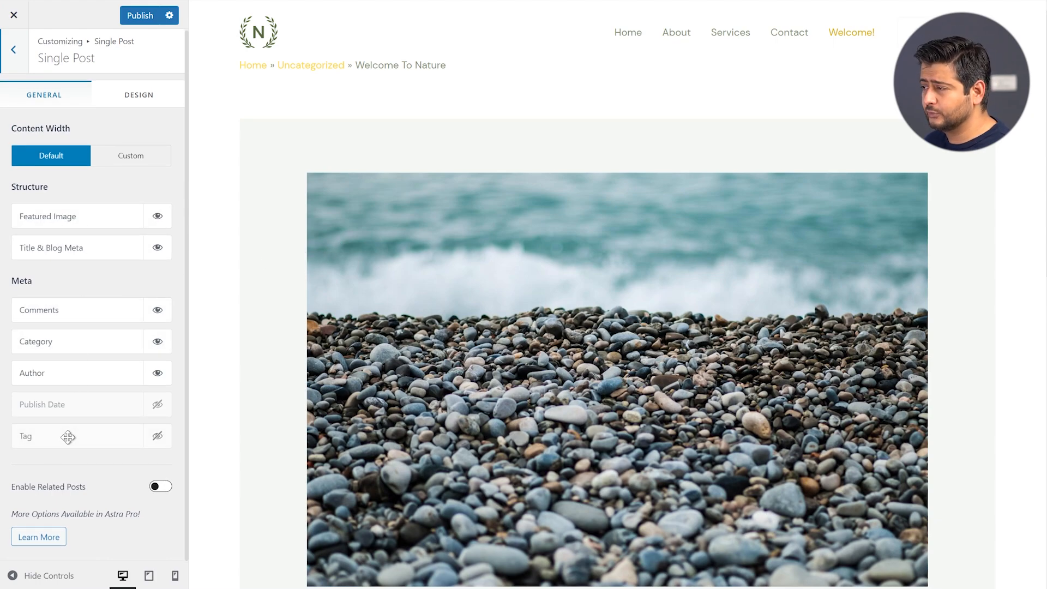
scroll(234, 447, down, 7)
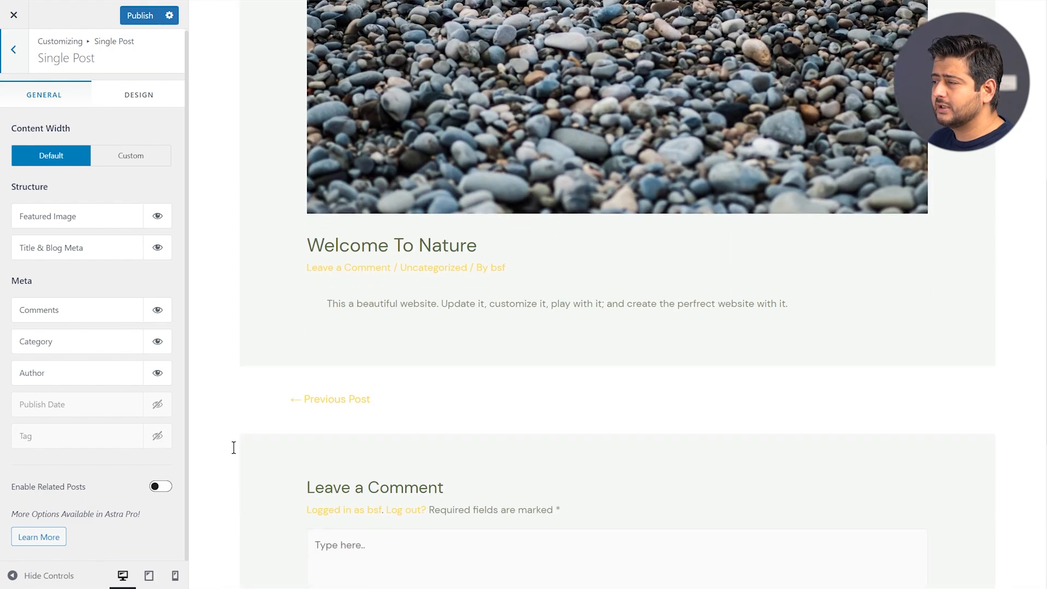
scroll(363, 420, down, 3)
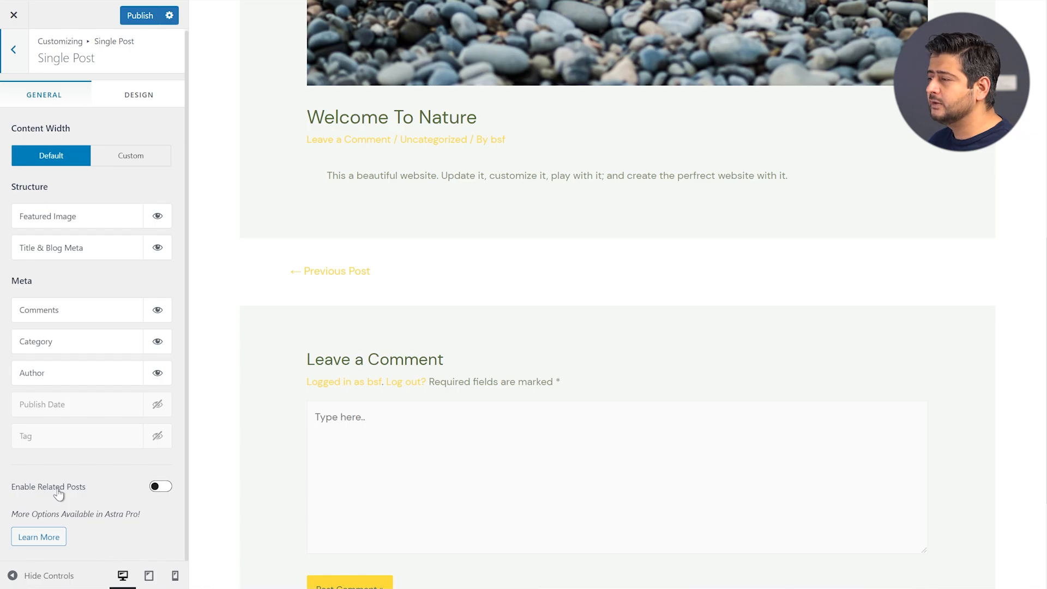
Enable Related Posts showing two posts, review its options, and return to the main Customizer menu
click(156, 486)
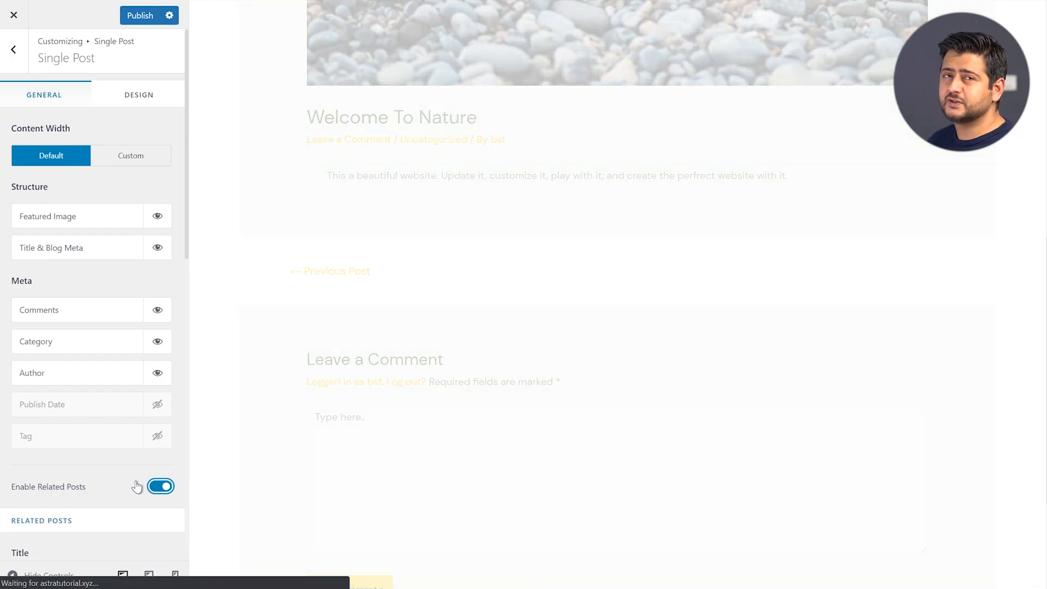
scroll(97, 431, down, 3)
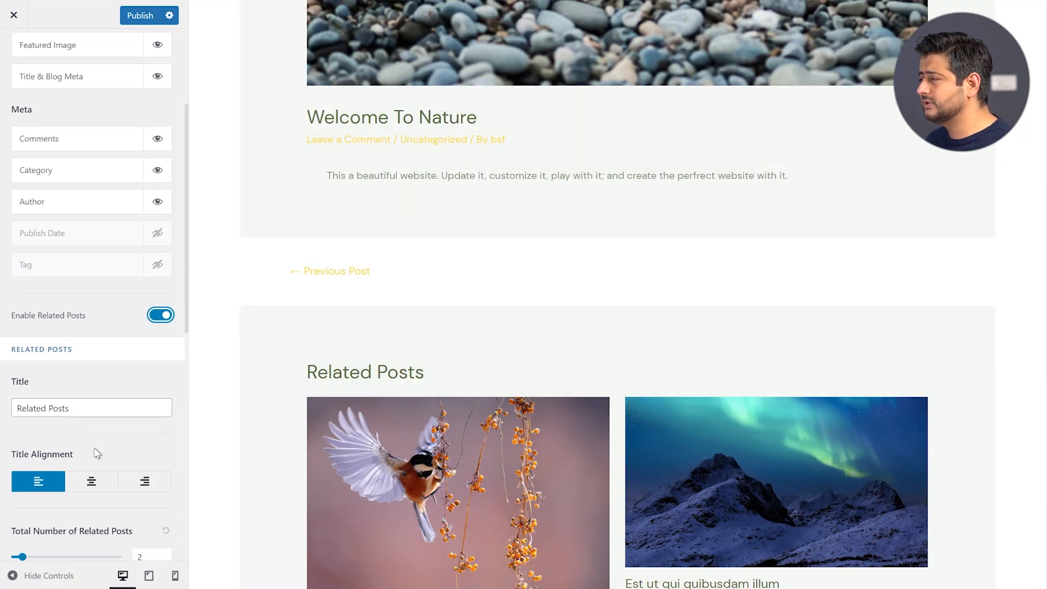
scroll(351, 343, down, 1)
scroll(351, 343, down, 5)
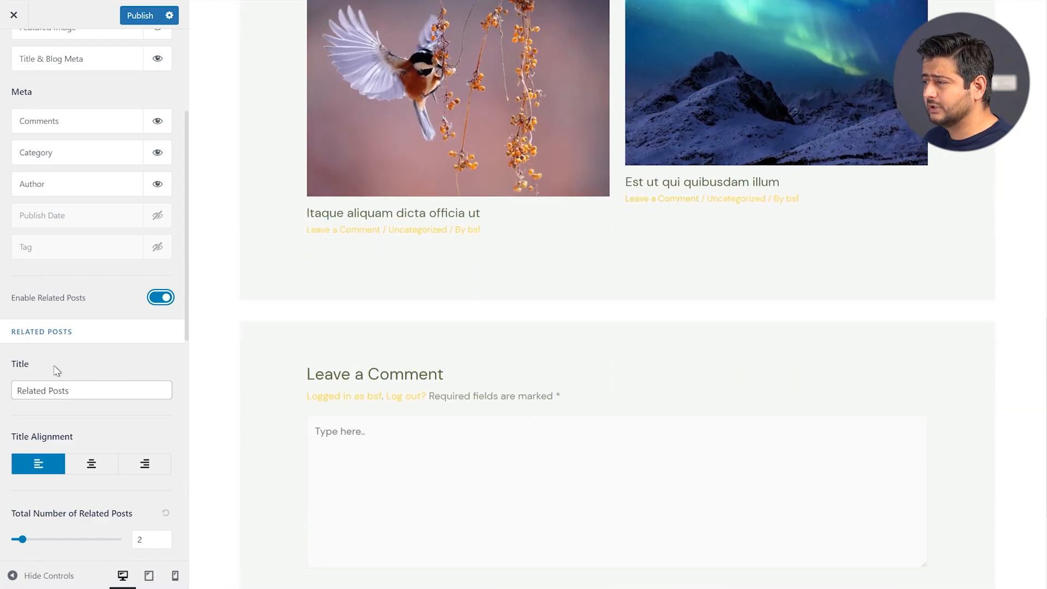
scroll(40, 374, down, 1)
scroll(40, 374, down, 2)
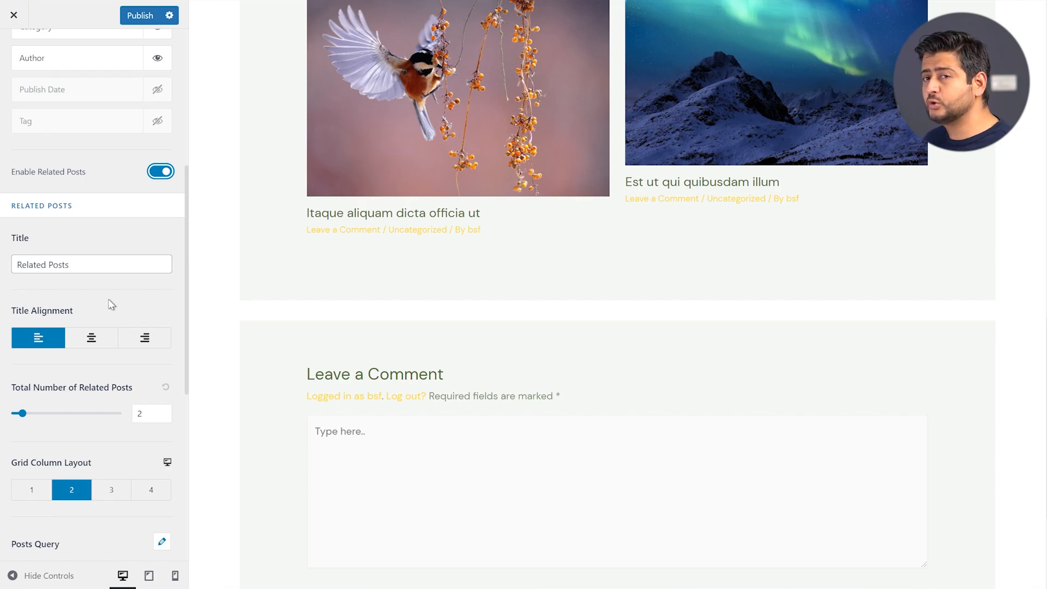
scroll(125, 338, down, 4)
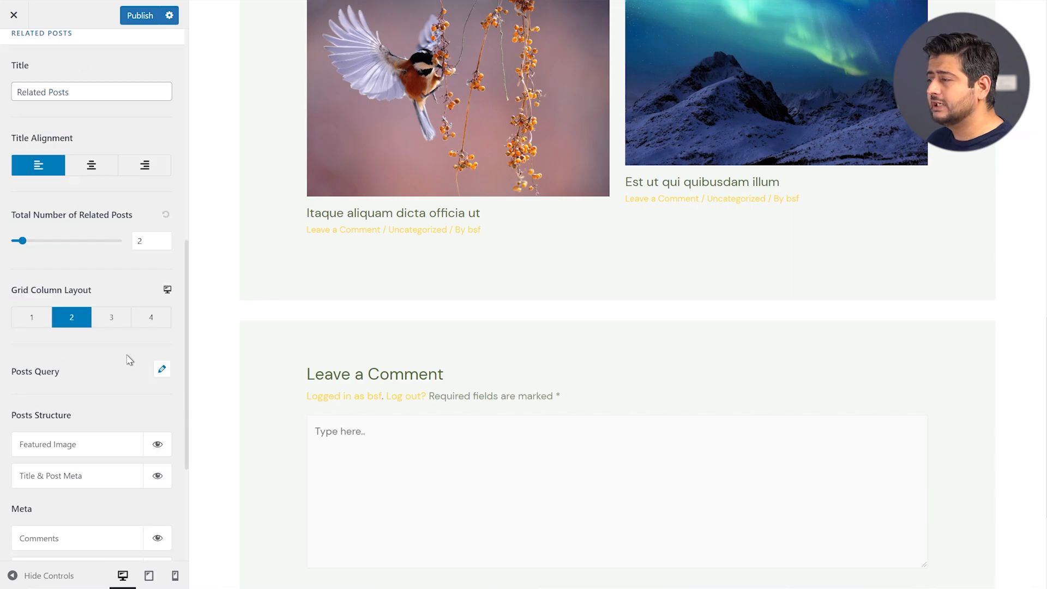
scroll(75, 441, down, 4)
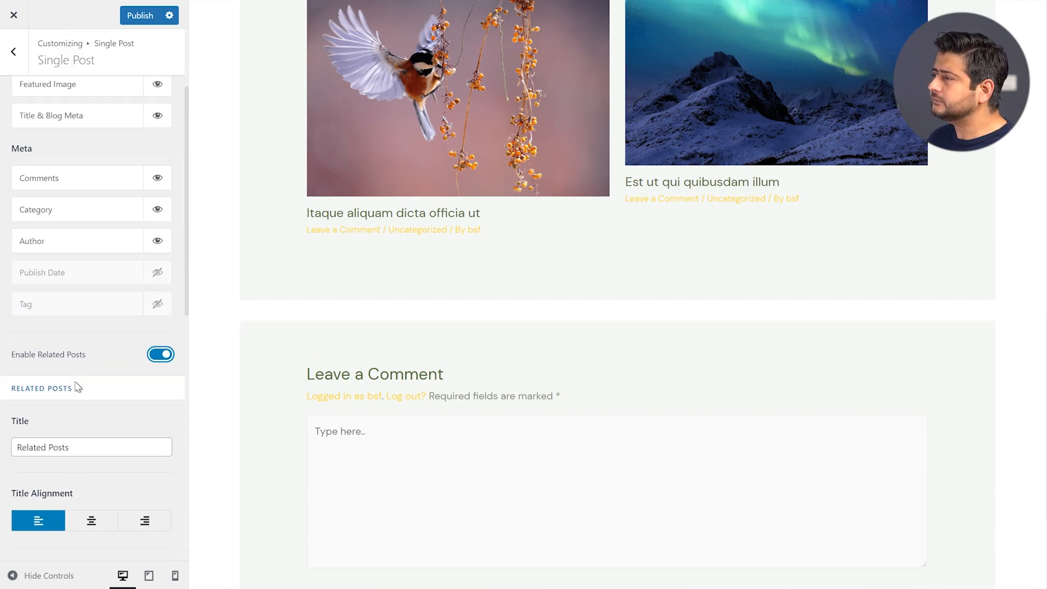
scroll(68, 382, up, 3)
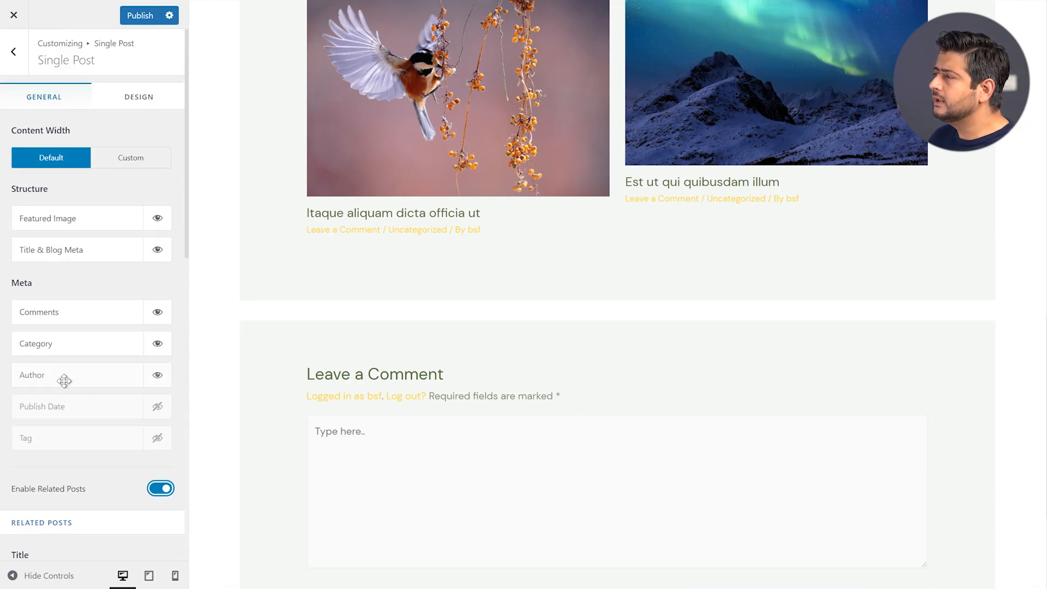
click(12, 53)
click(12, 53)
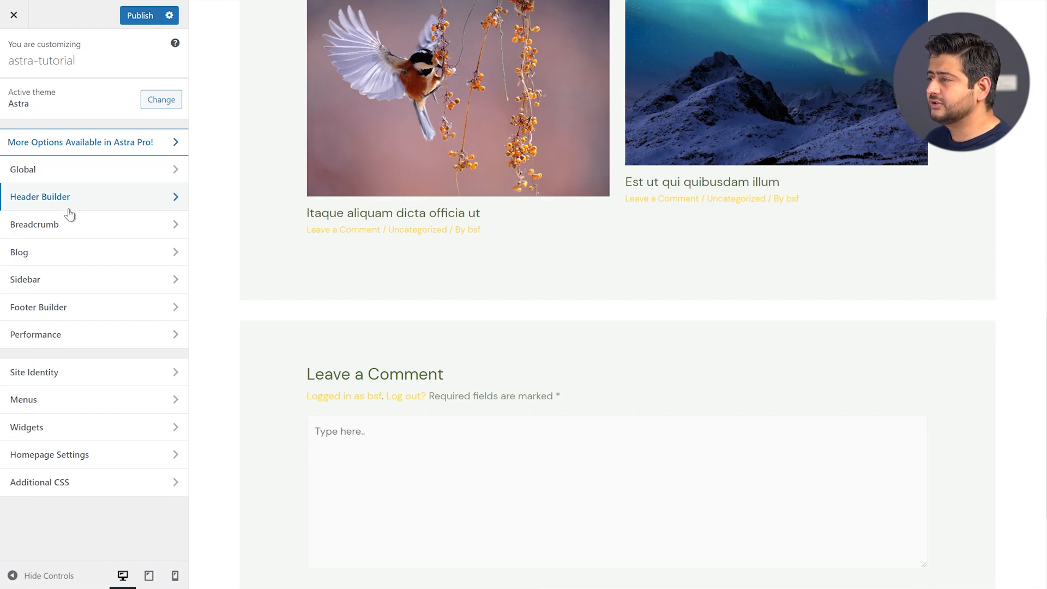
With the home page in the preview, set the Sidebar Default Layout to Right Sidebar
click(81, 282)
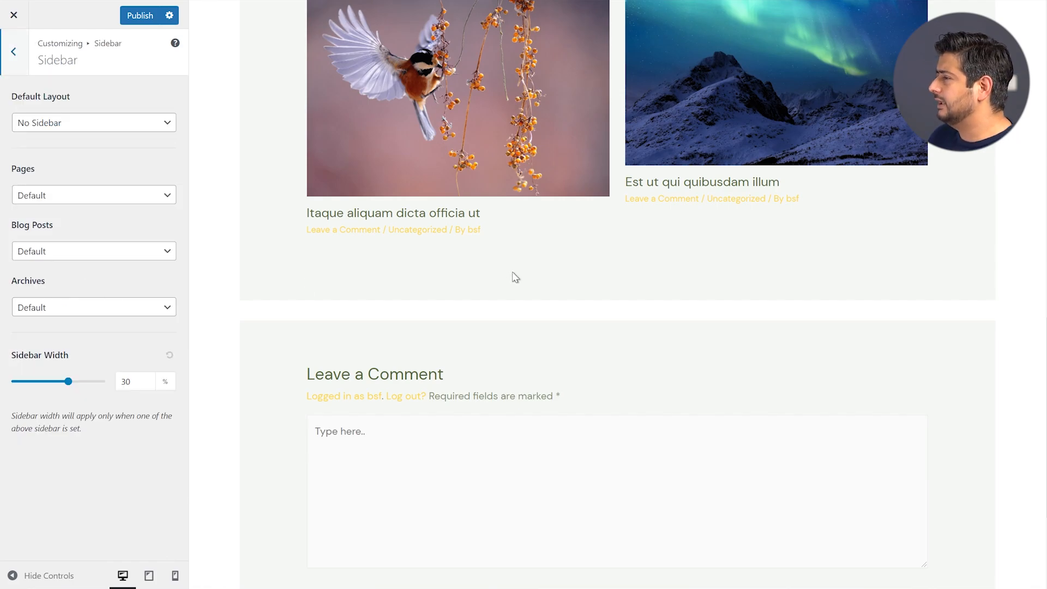
scroll(558, 252, up, 15)
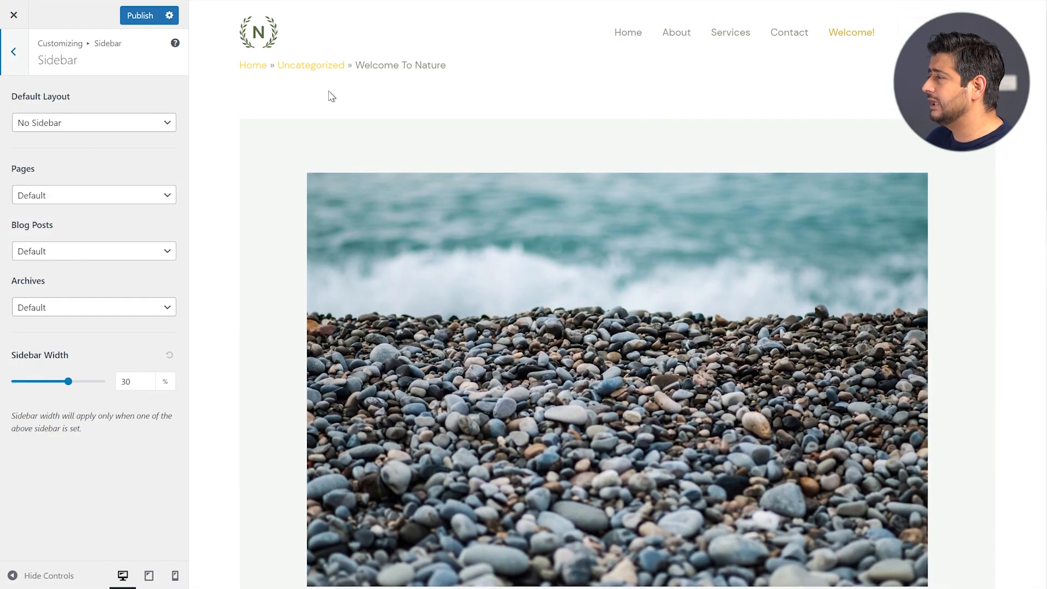
click(260, 35)
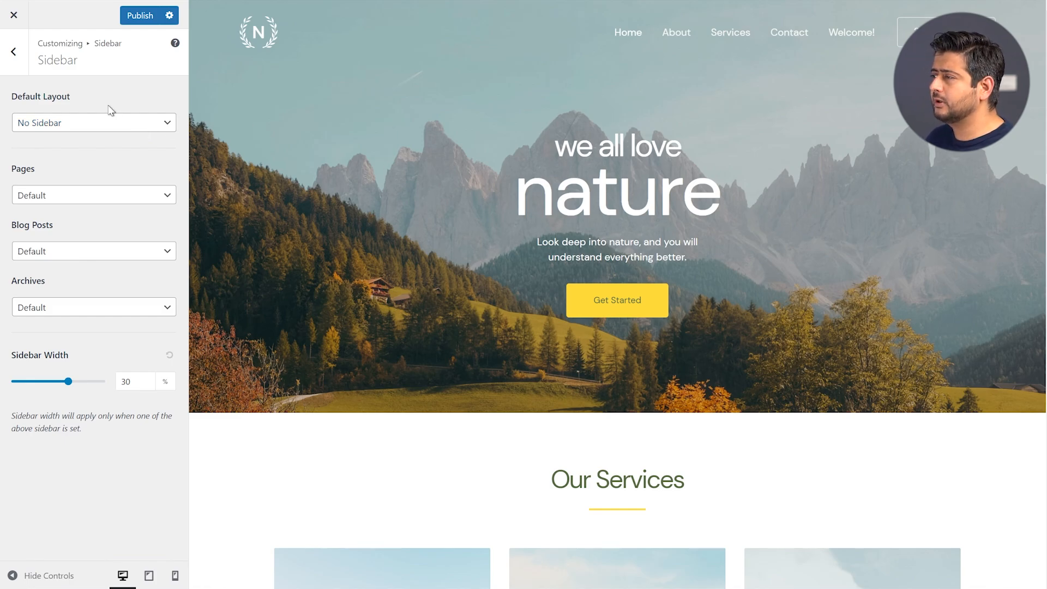
click(110, 123)
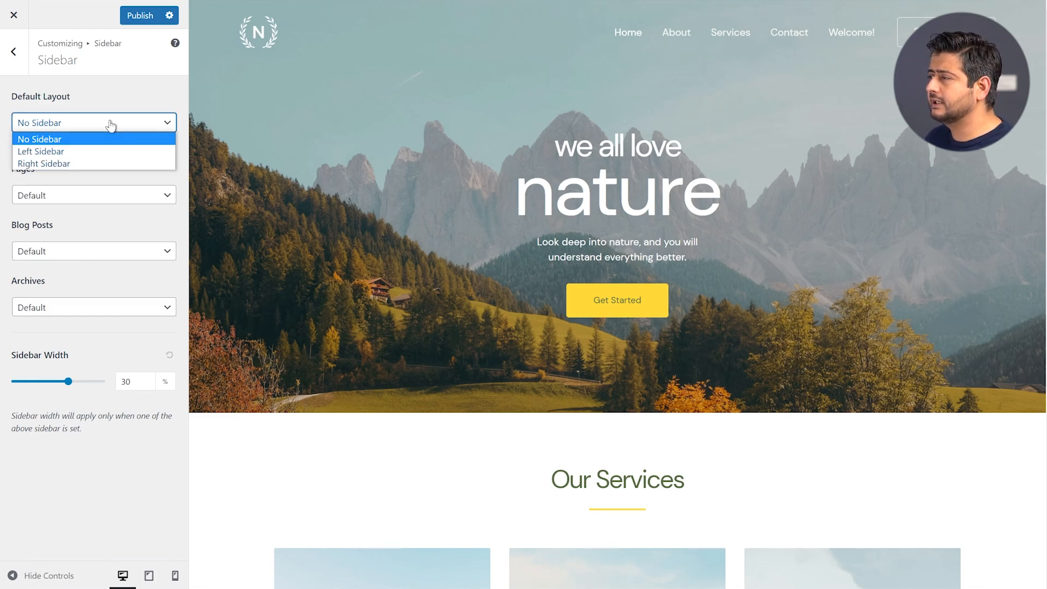
click(83, 164)
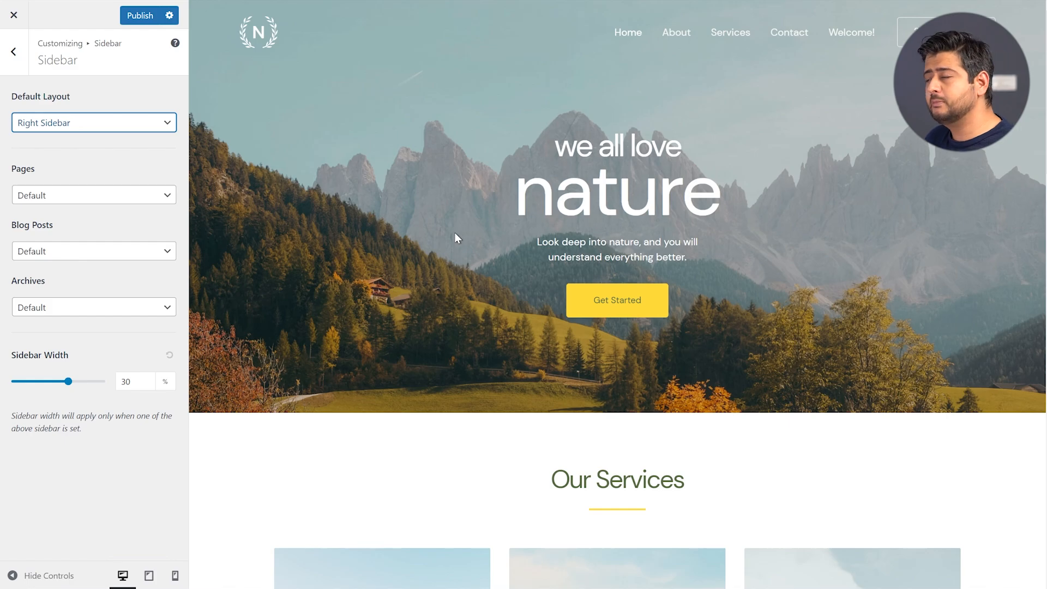
scroll(455, 233, down, 20)
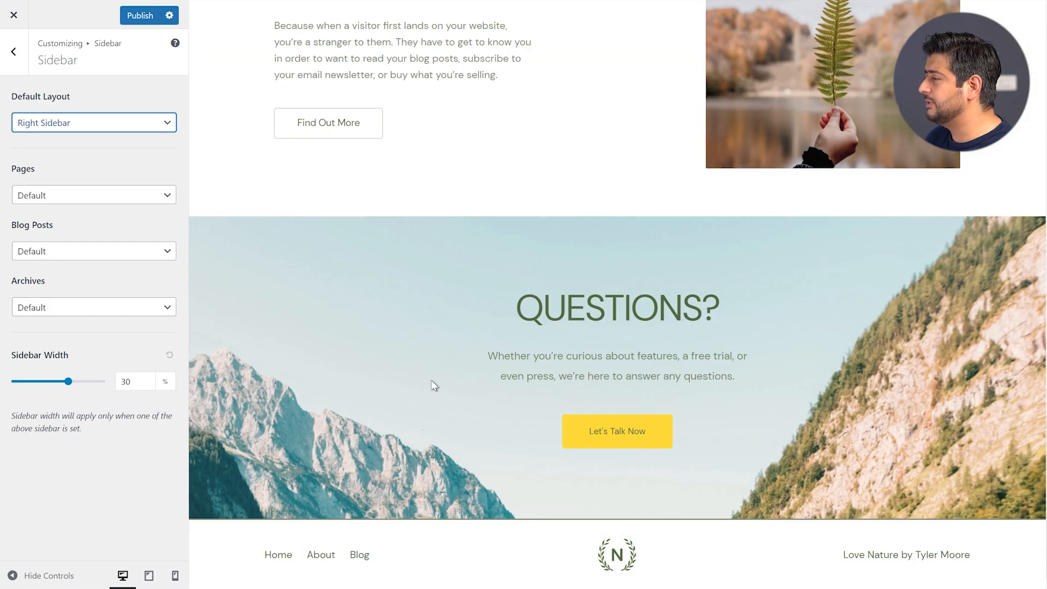
Load the Blogs page in the preview and scroll through its posts
click(354, 558)
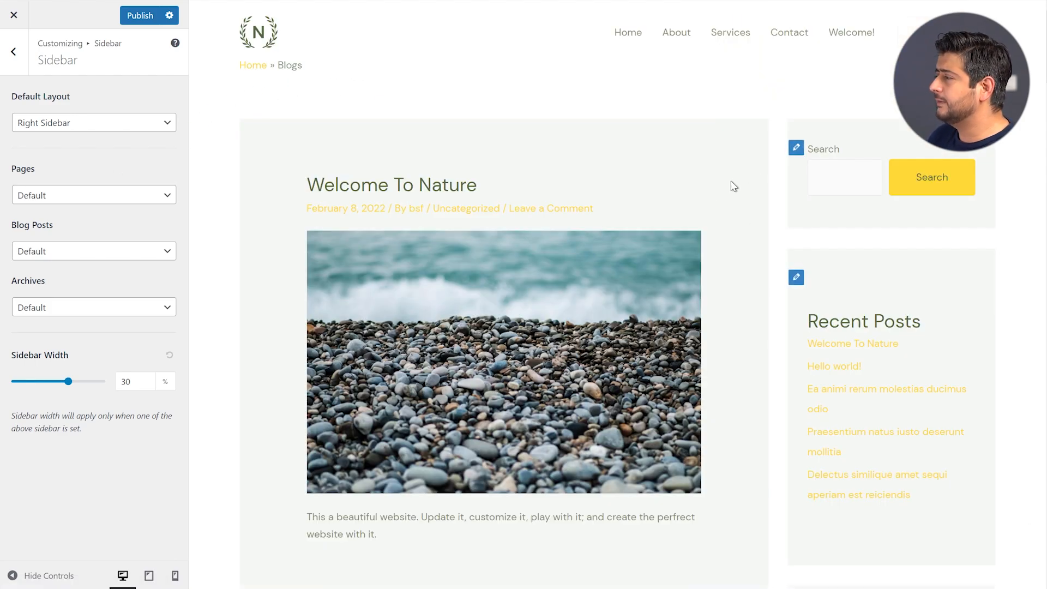
scroll(753, 199, down, 8)
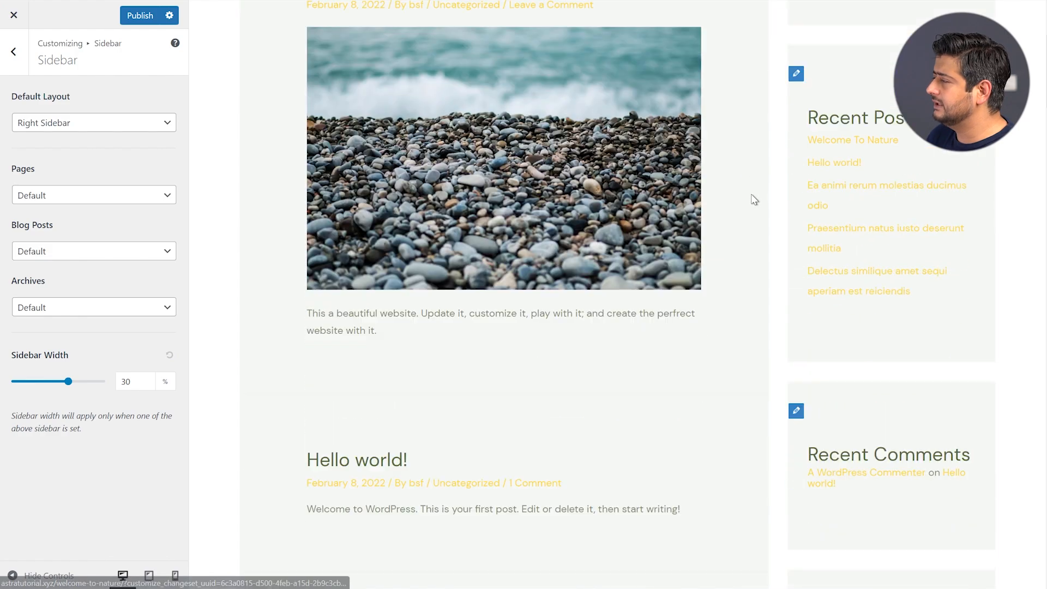
scroll(772, 226, down, 5)
scroll(888, 136, up, 12)
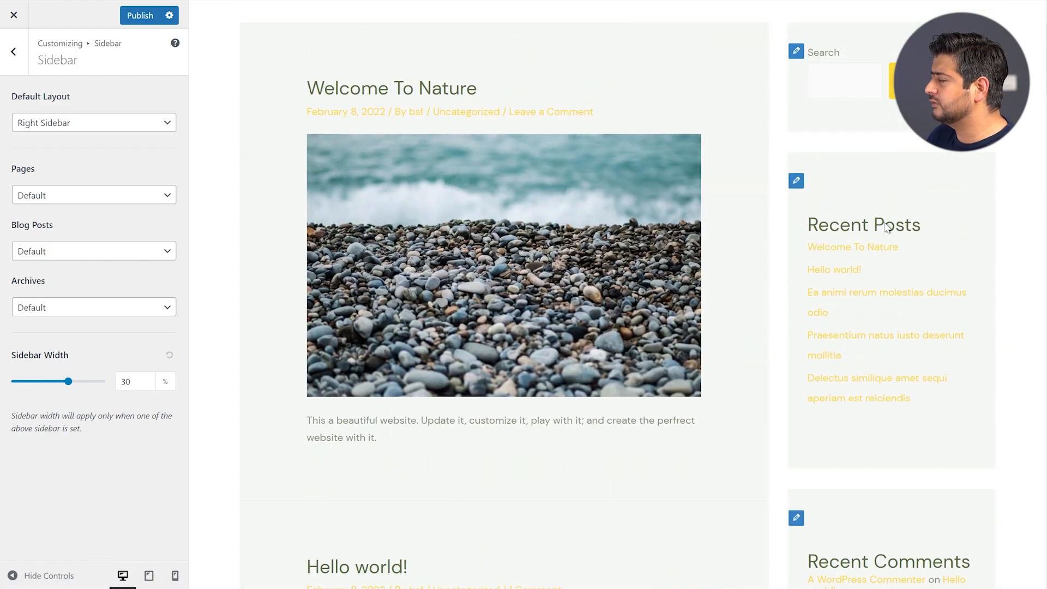
scroll(889, 240, up, 2)
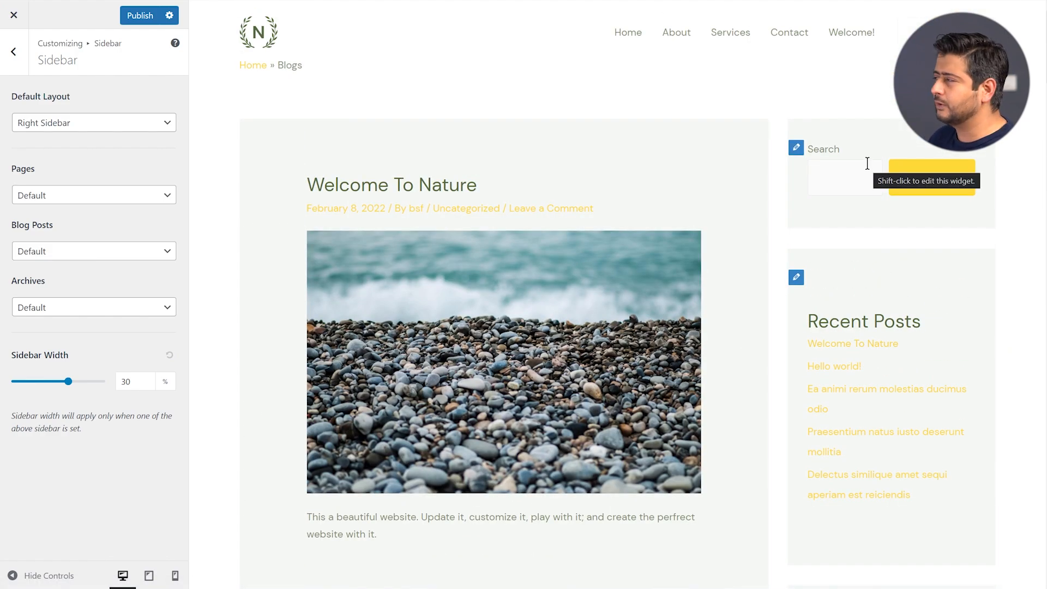
Try Left Sidebar as the default layout, switch back to Right Sidebar, and view the Pages choices
click(121, 131)
click(101, 150)
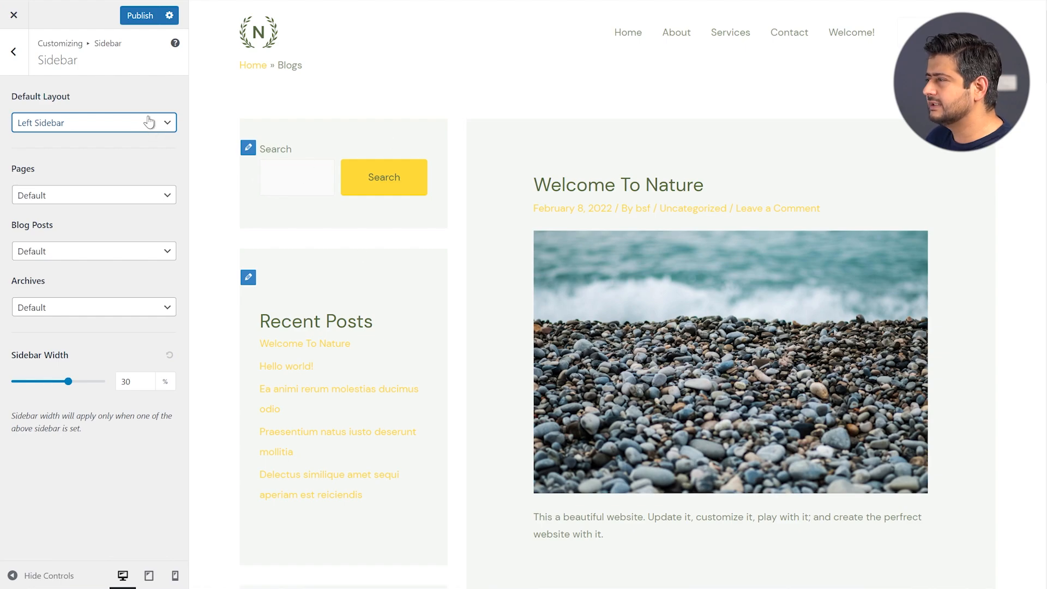
click(101, 128)
click(87, 165)
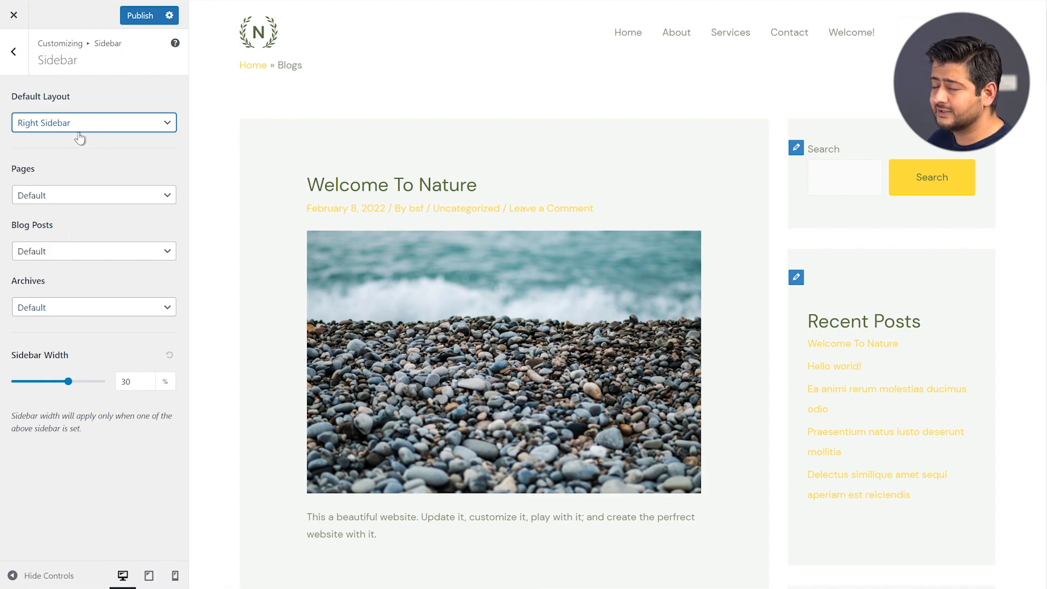
click(70, 195)
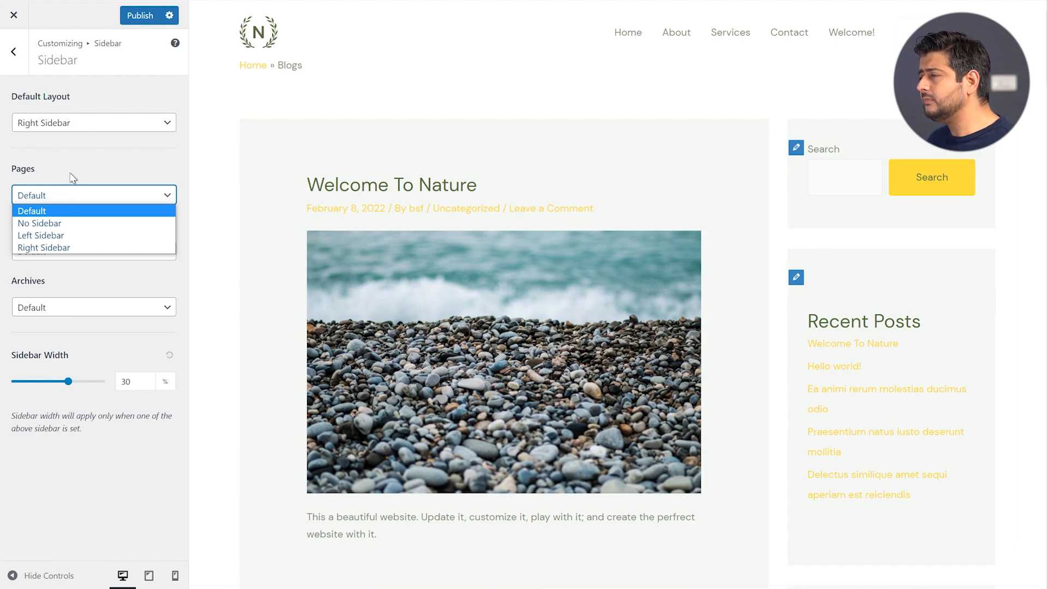
click(78, 168)
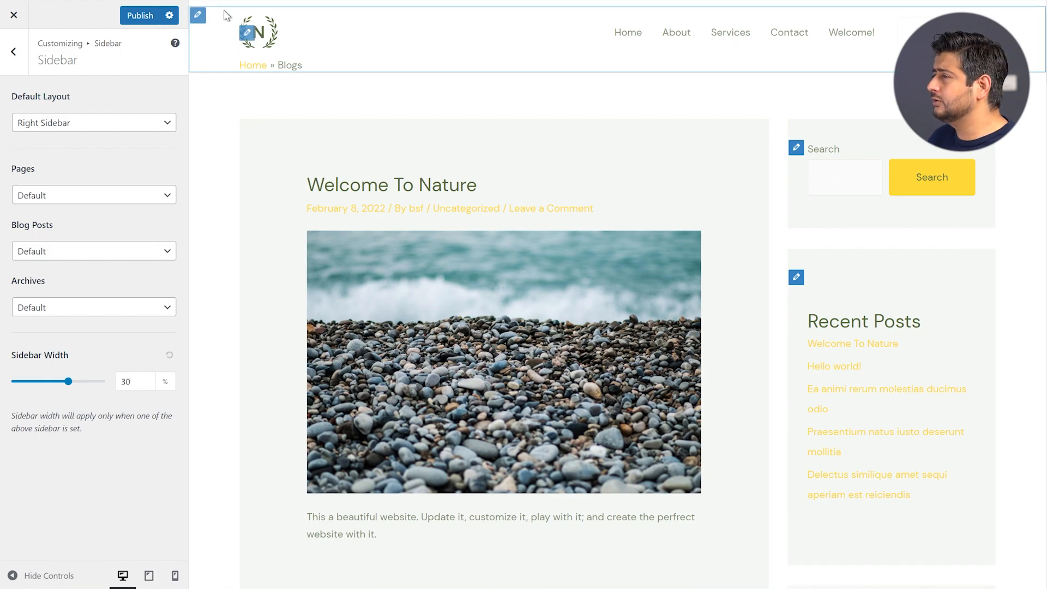
Go to Global > Container settings and bring up the Layout choices
click(17, 62)
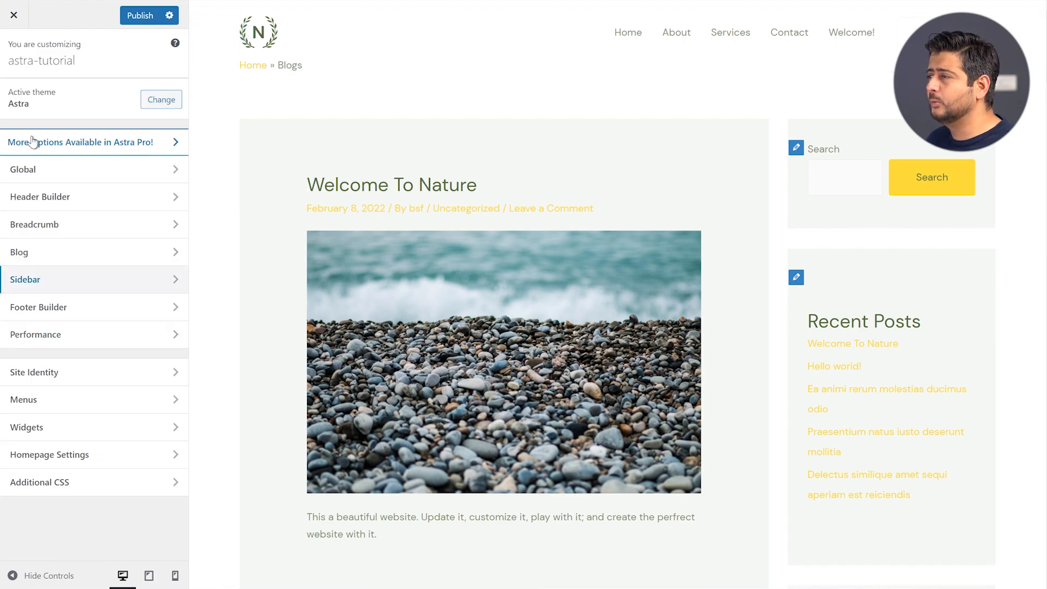
click(36, 172)
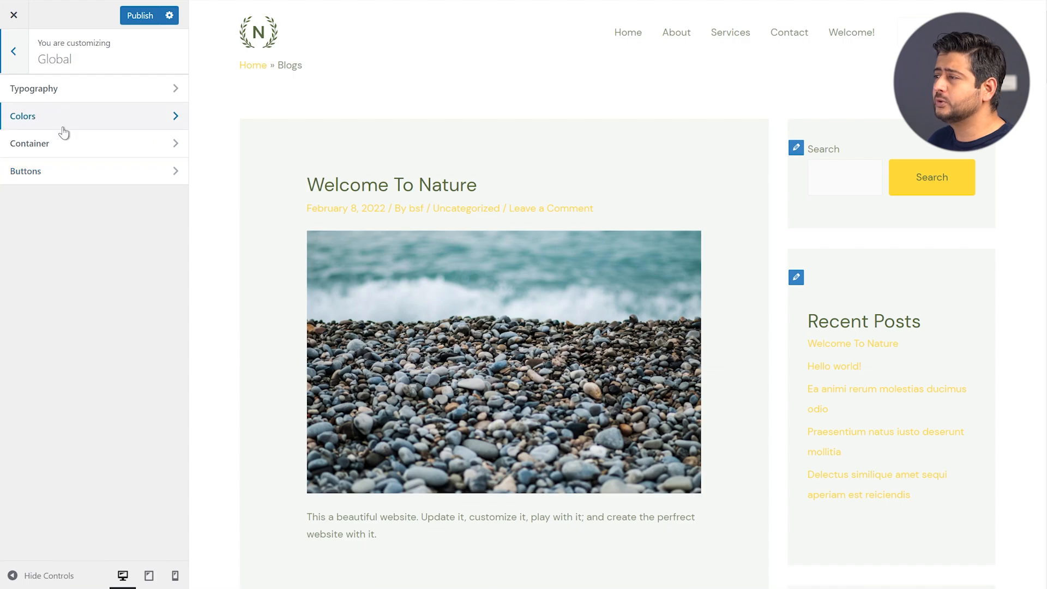
click(58, 148)
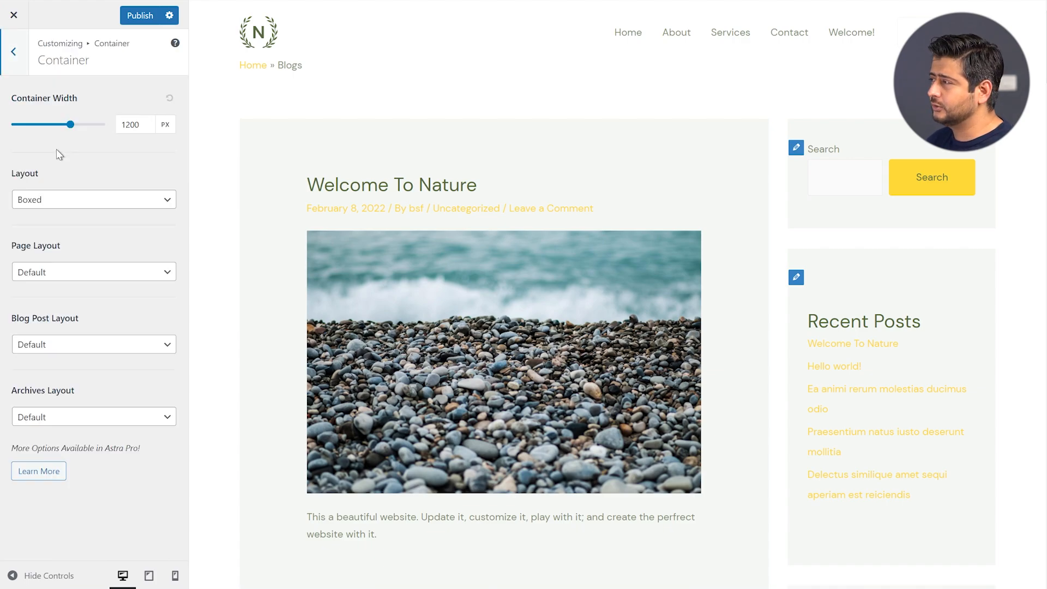
click(76, 210)
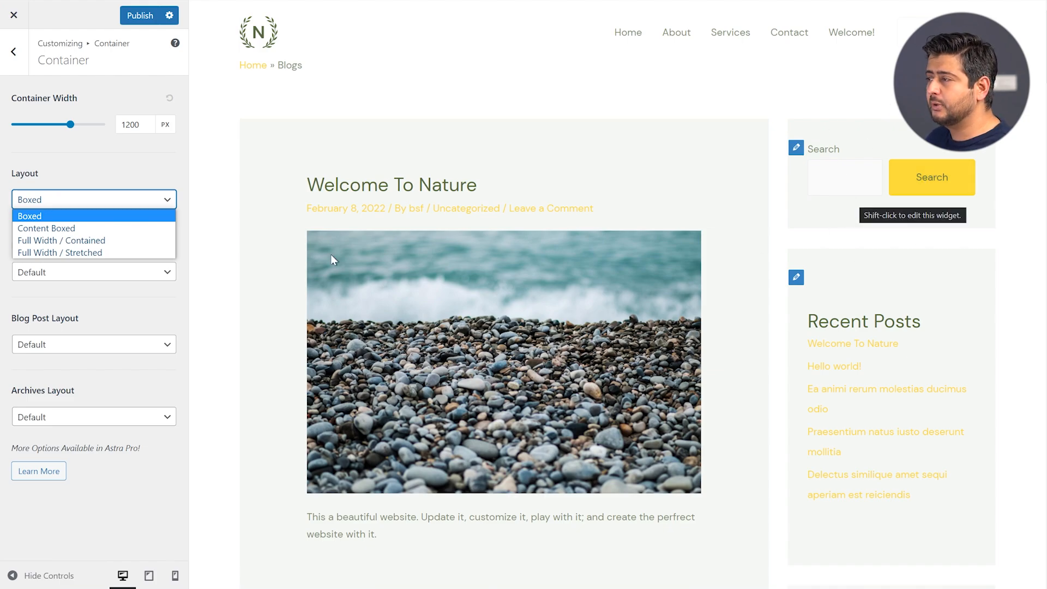
Try Content Boxed, Full Width / Contained and Full Width / Stretched layouts, then restore Boxed
click(82, 228)
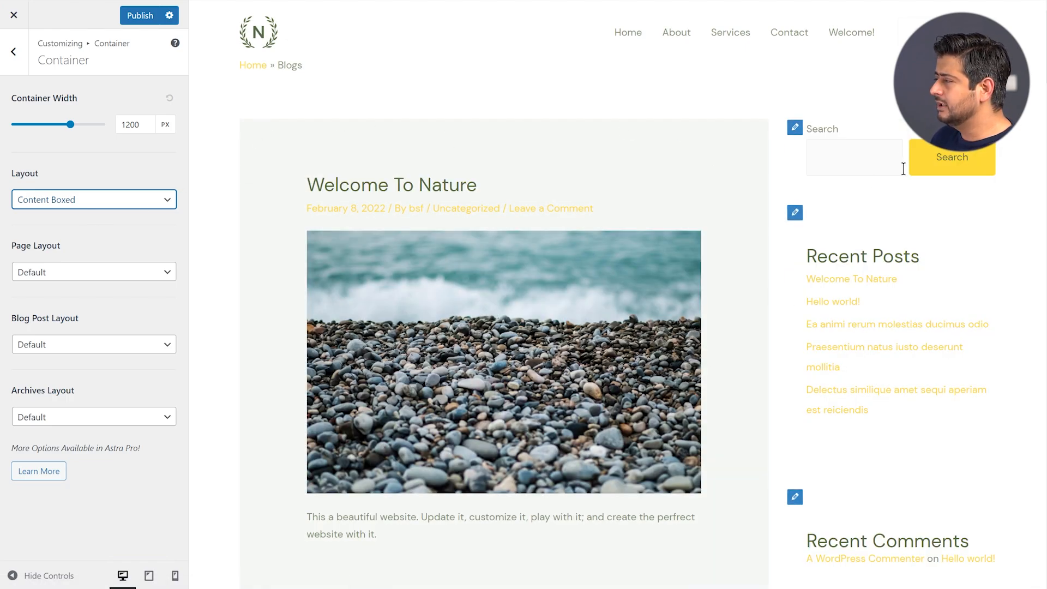
scroll(892, 153, down, 8)
scroll(900, 232, up, 8)
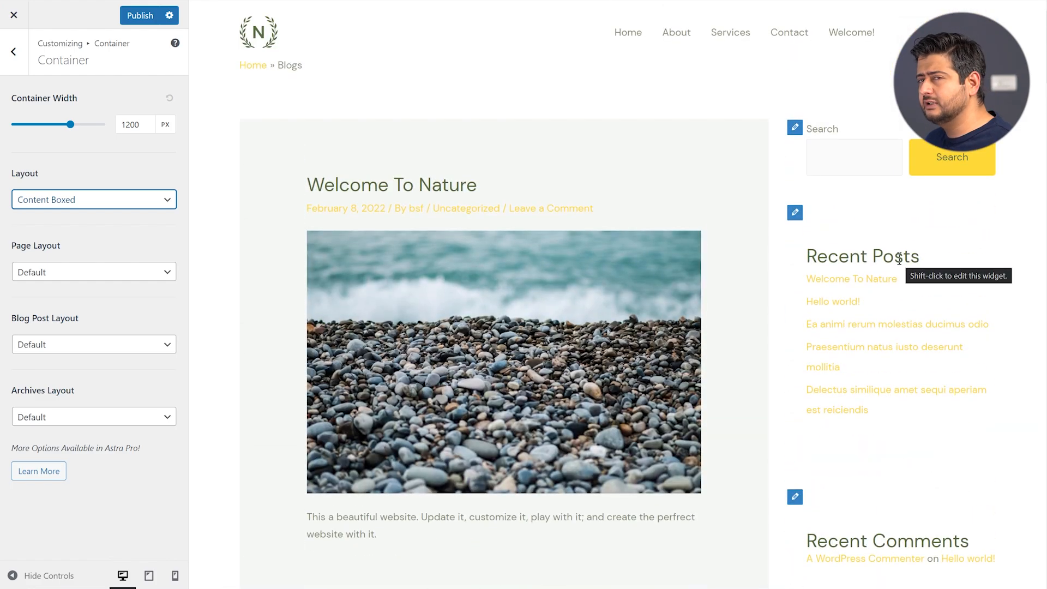
click(117, 203)
click(106, 240)
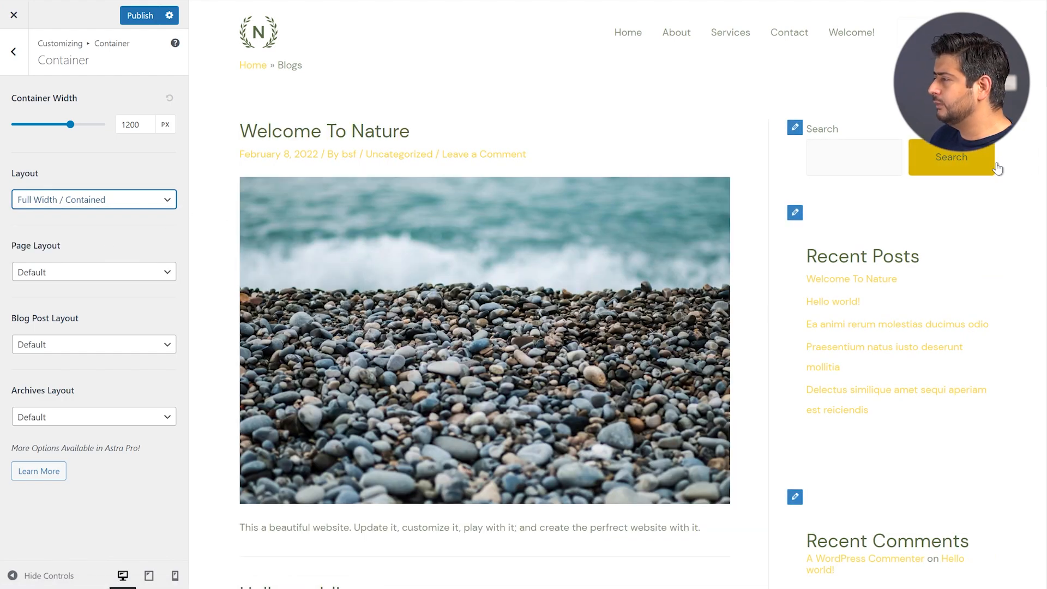
click(147, 205)
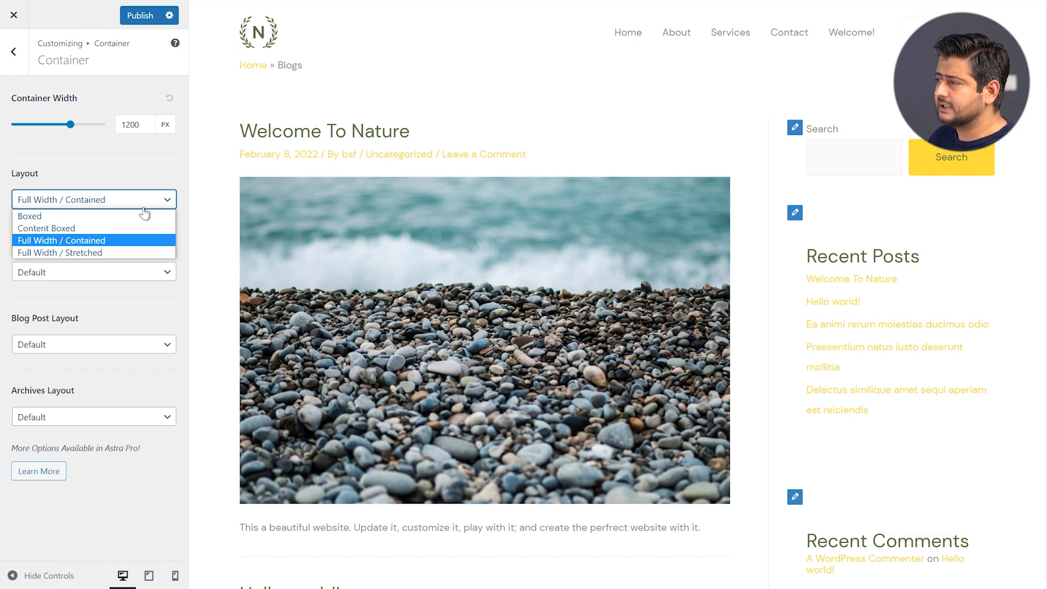
click(107, 250)
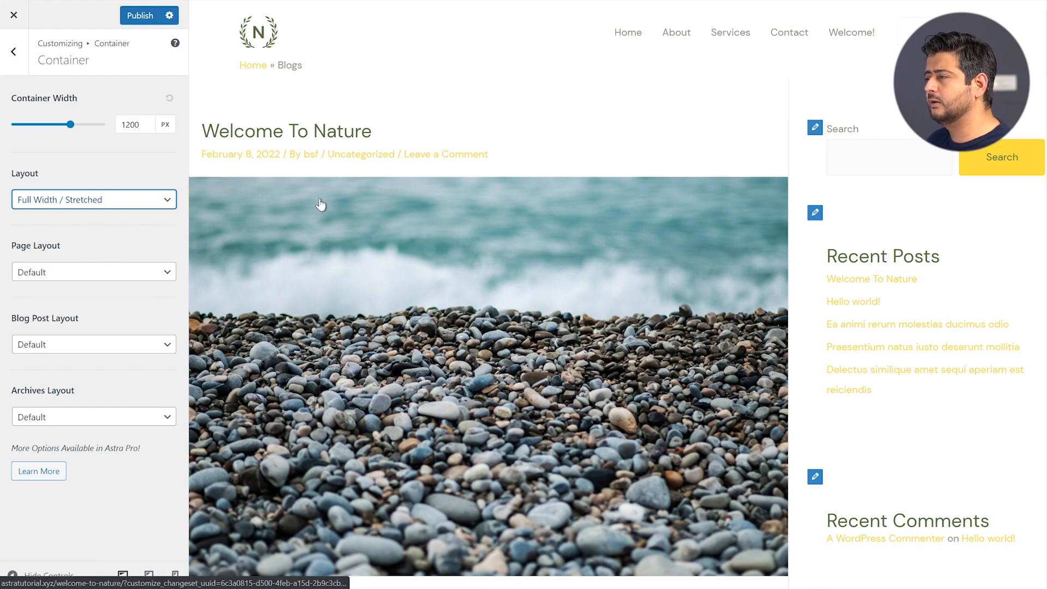
click(121, 205)
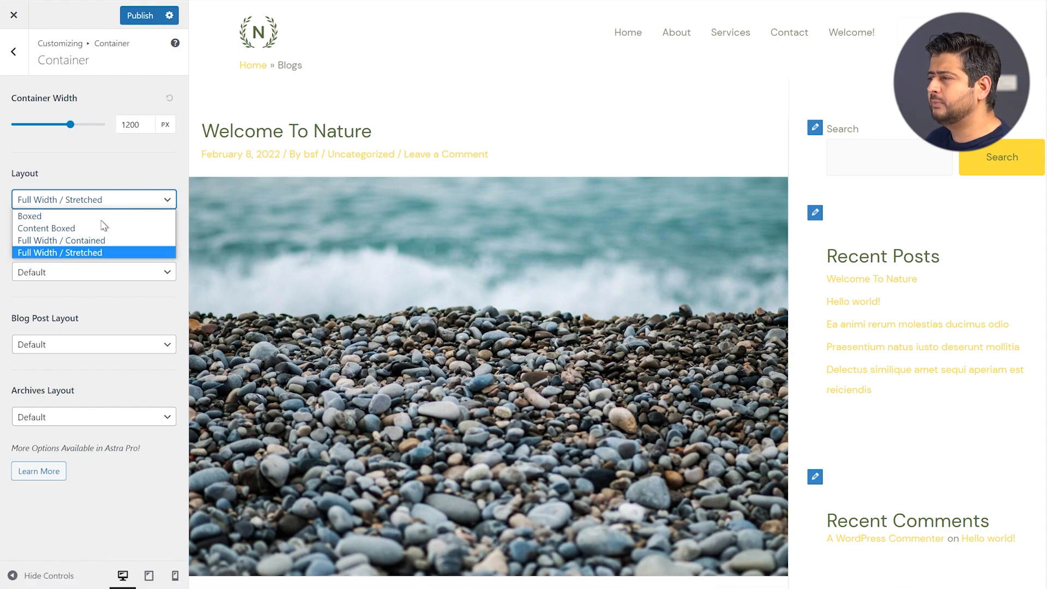
click(102, 219)
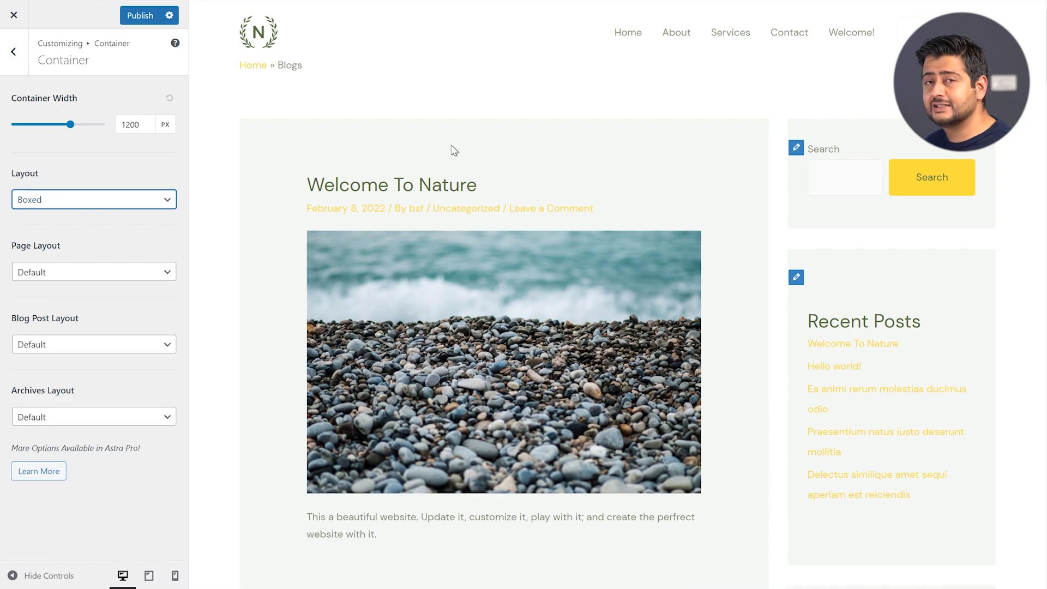
In Performance, turn on Load Google Fonts Locally and Preload Local Fonts, then go back
click(14, 55)
click(14, 59)
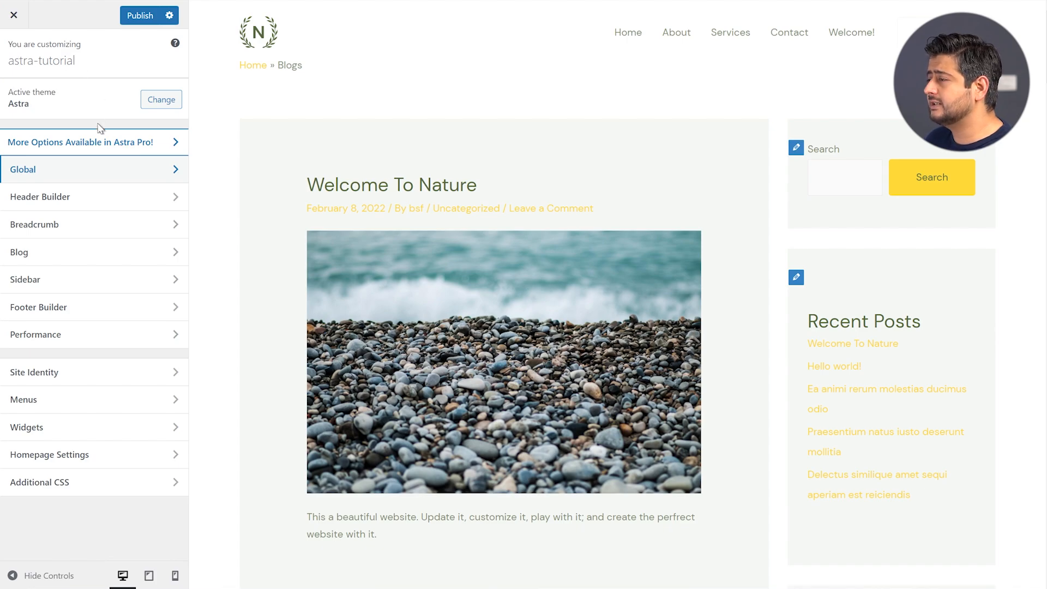
click(49, 340)
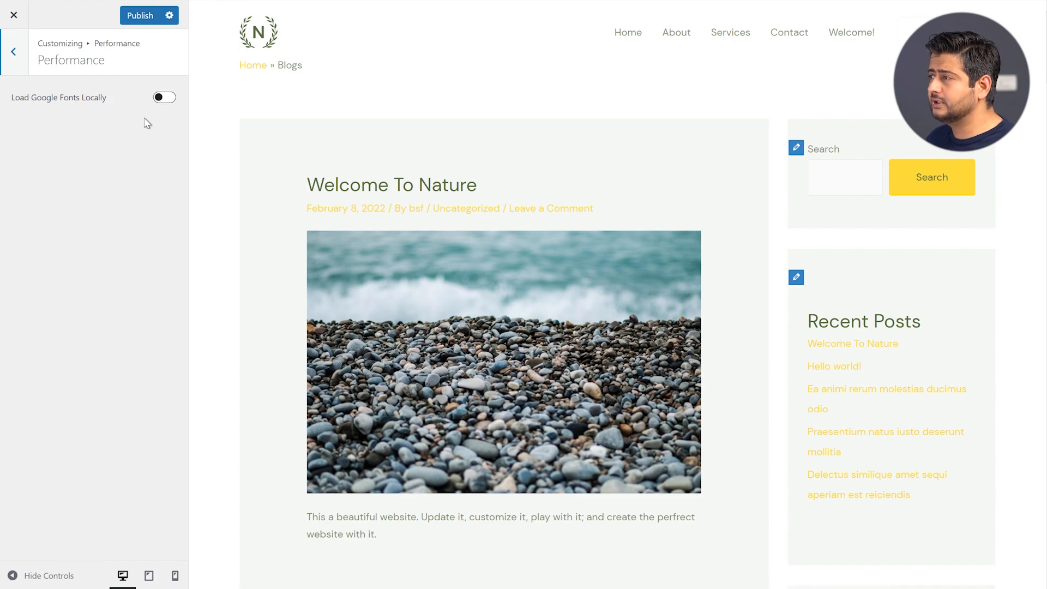
click(164, 100)
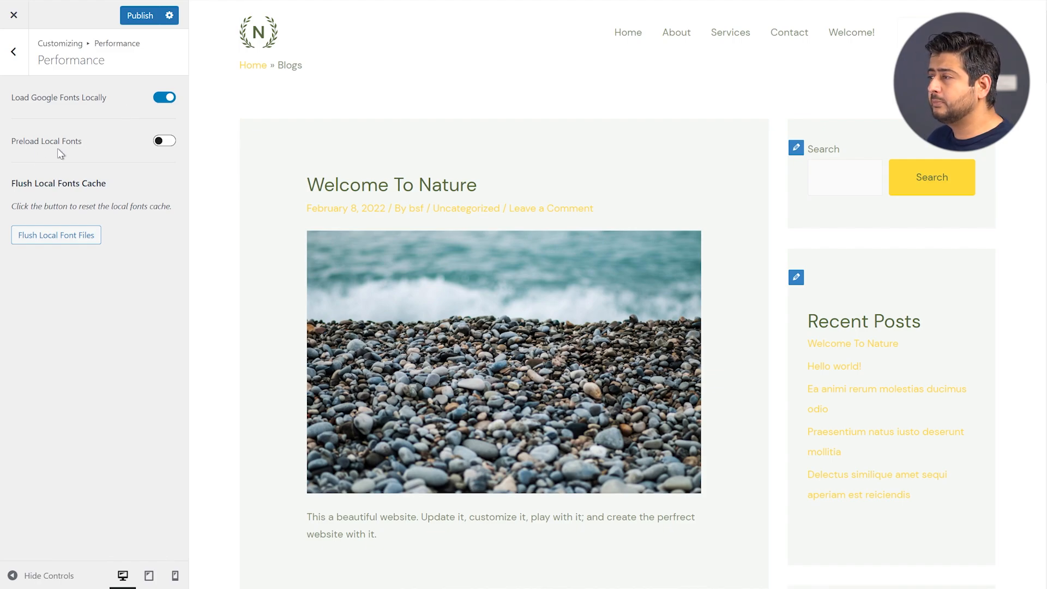
click(158, 143)
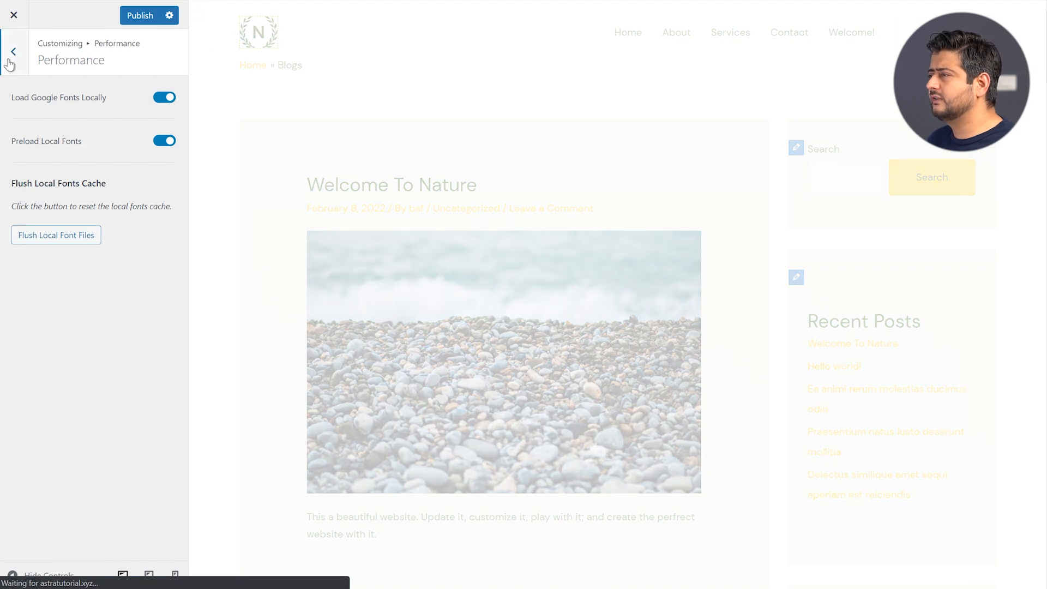
click(11, 59)
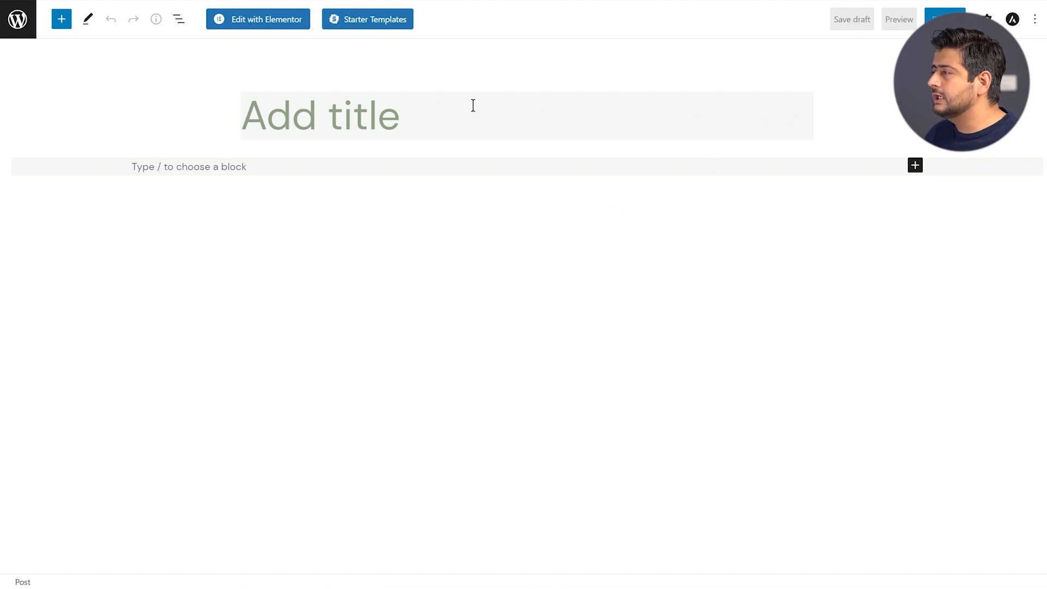
Open the post's Astra Settings and check the Sidebar choices, keeping Customizer Setting
click(1014, 21)
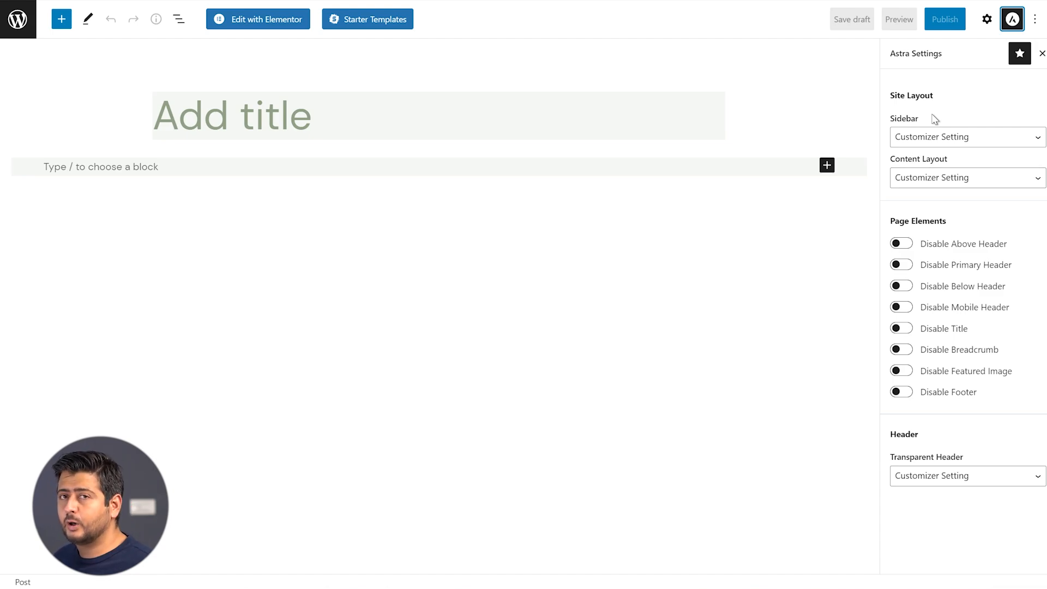
click(990, 139)
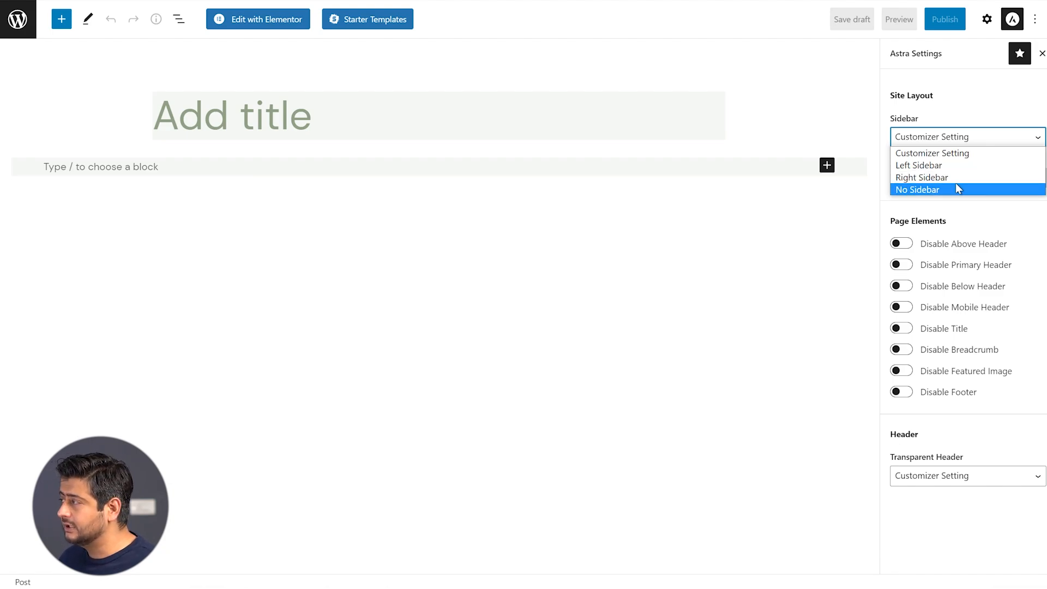
click(985, 112)
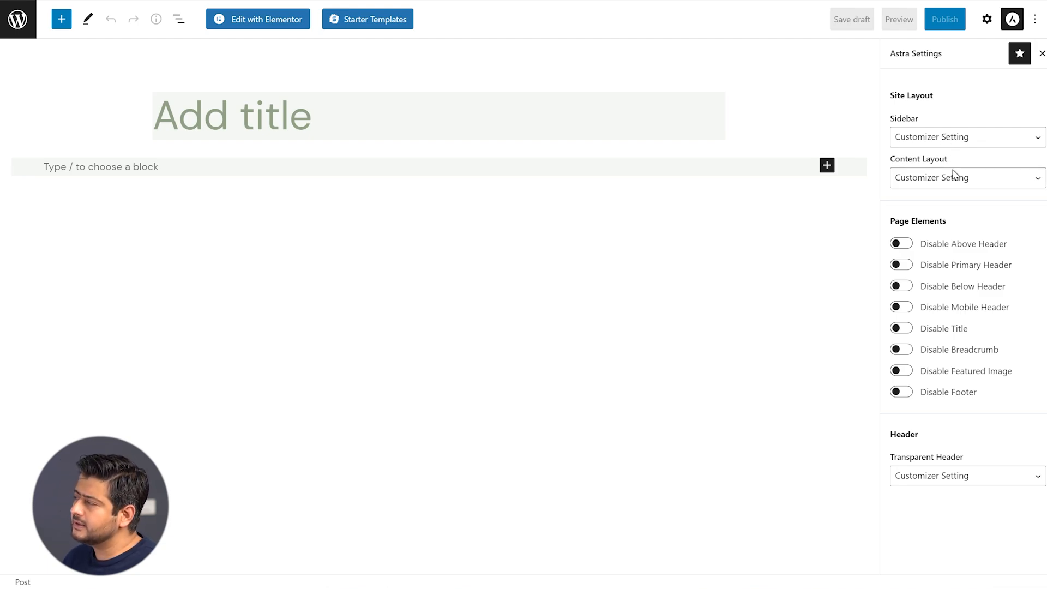
click(993, 184)
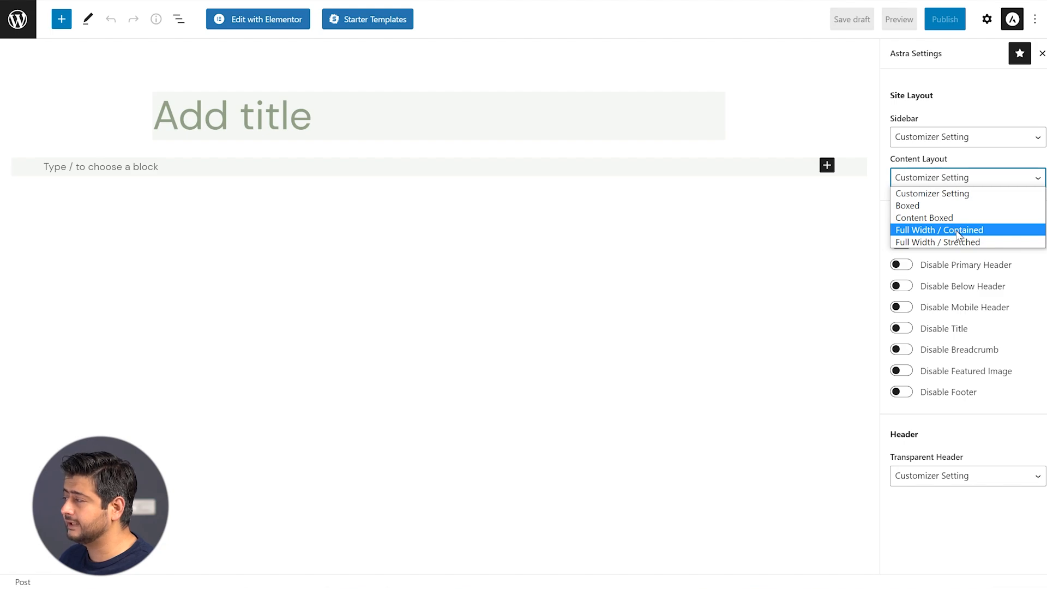
click(1001, 122)
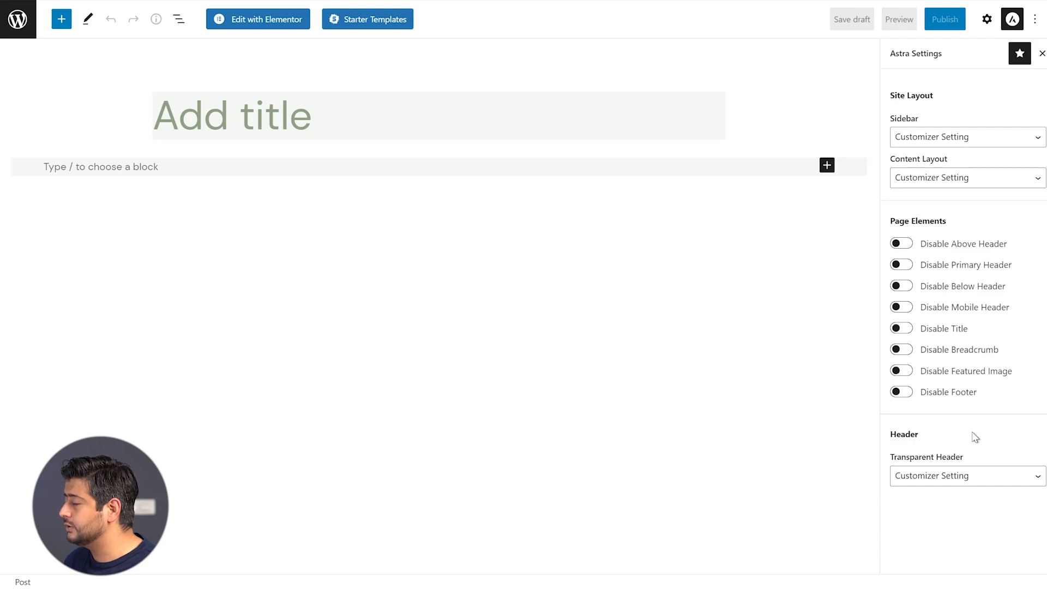
Look over the Transparent Header choices and close them without changing anything
click(973, 480)
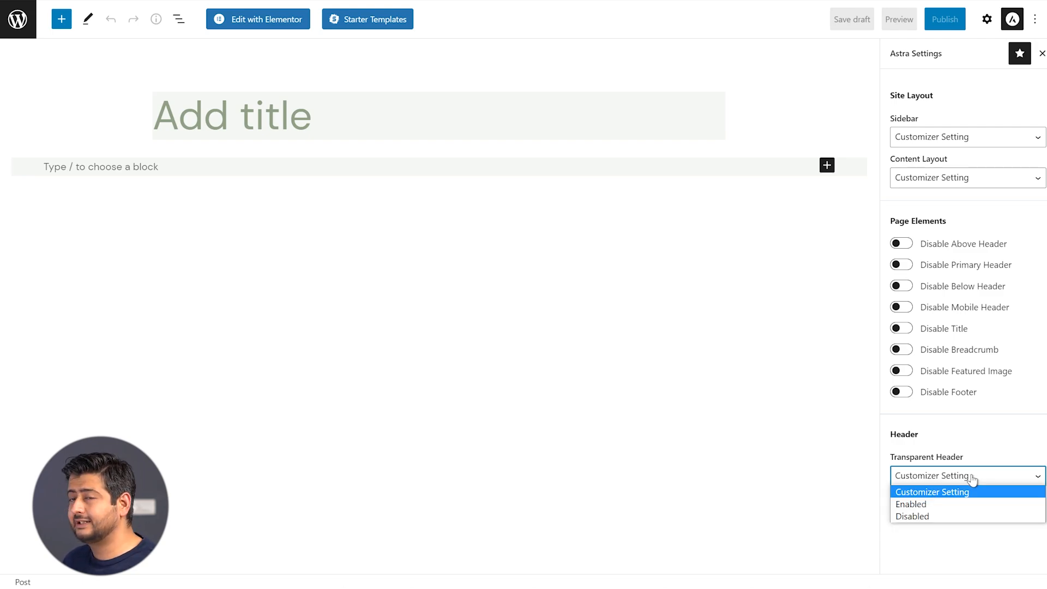
click(991, 441)
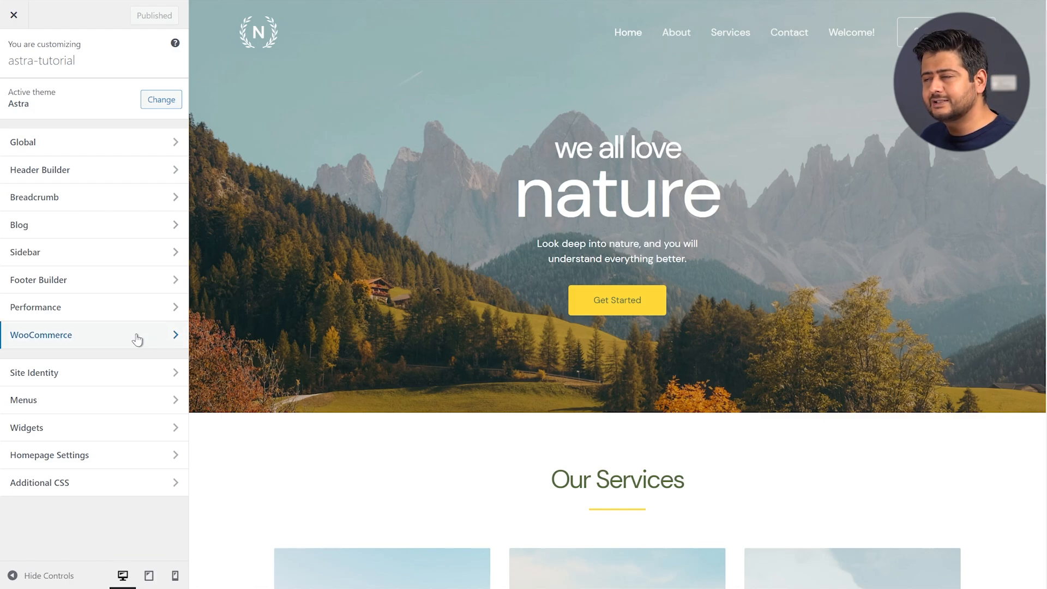
Check the WooCommerce Store Notice settings, then open Product Catalog
click(104, 336)
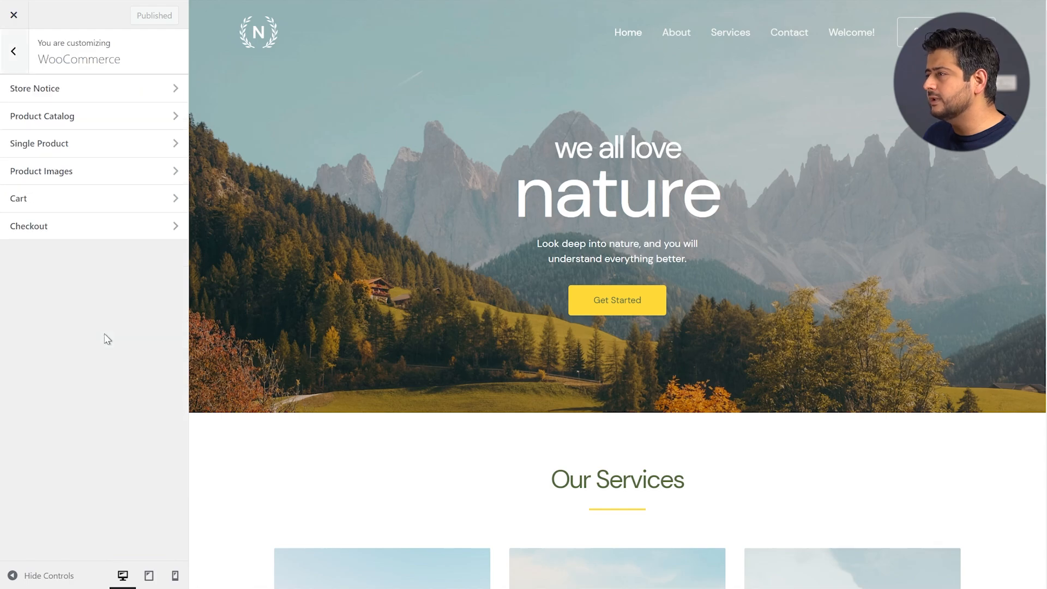
click(71, 99)
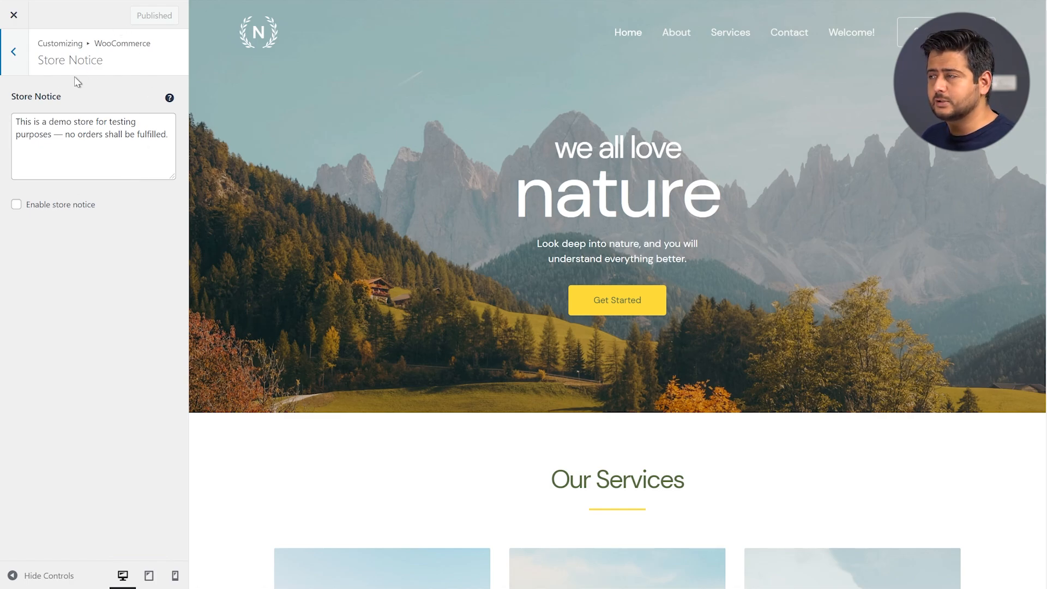
click(17, 50)
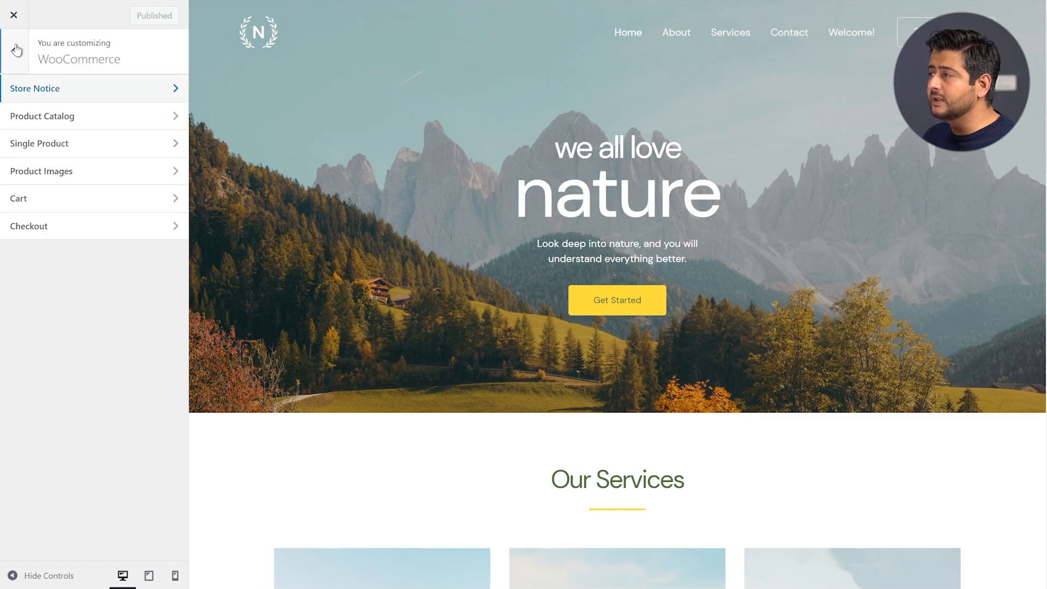
click(75, 119)
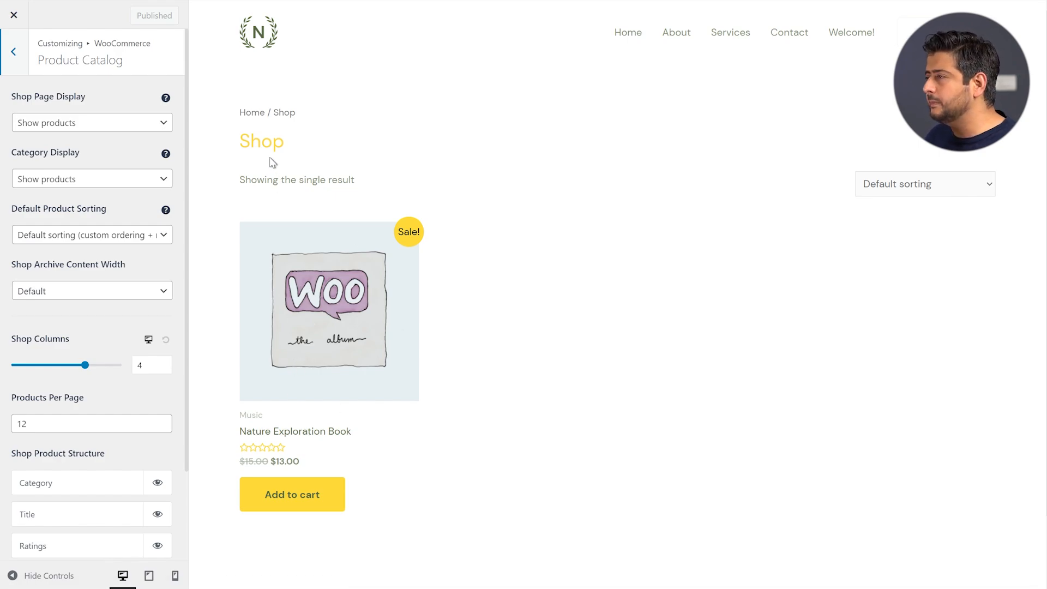
click(103, 128)
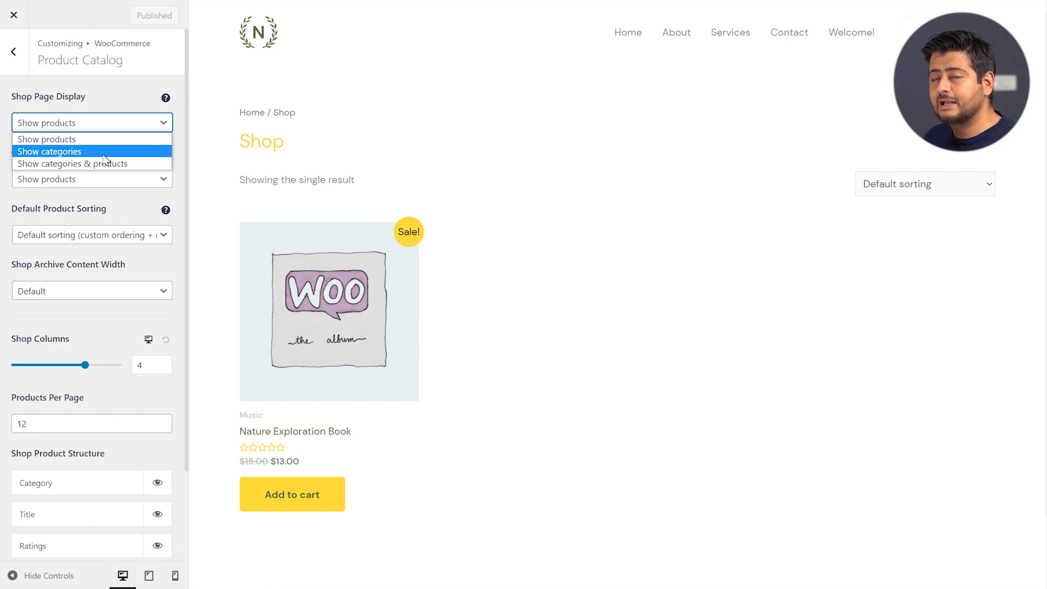
click(113, 97)
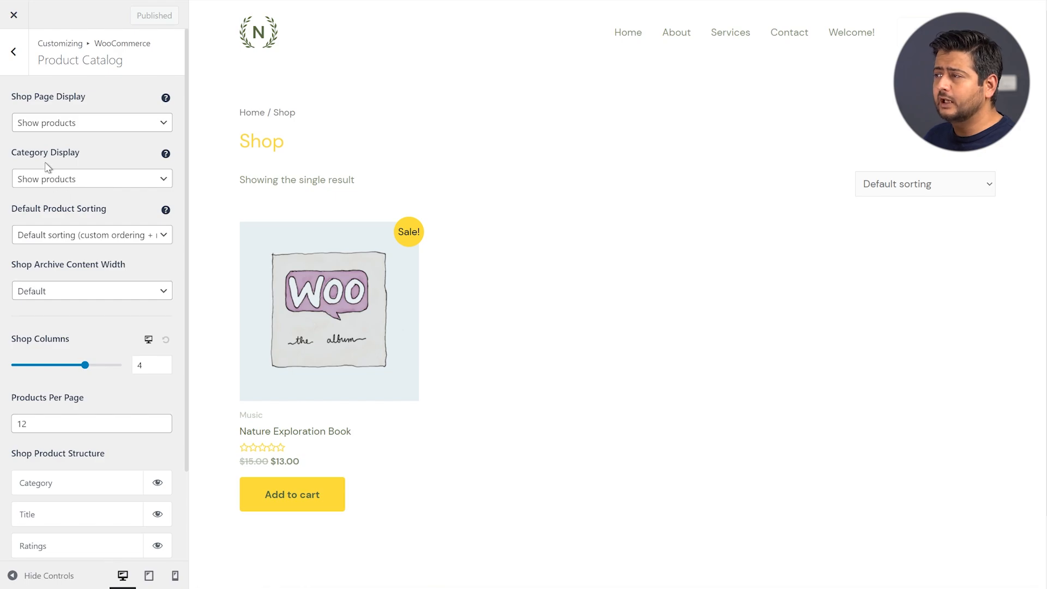
click(93, 184)
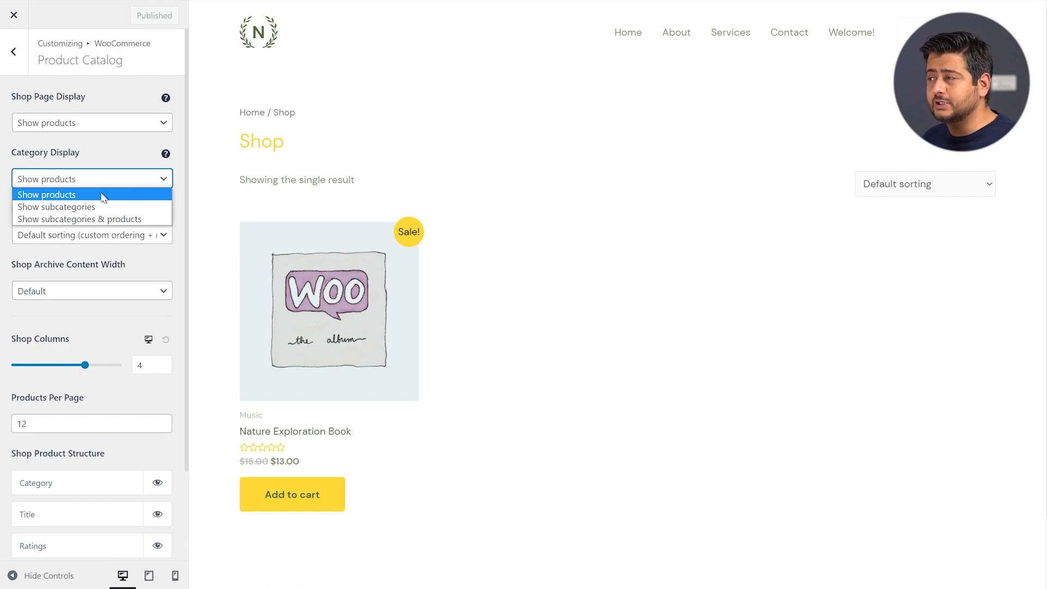
click(105, 152)
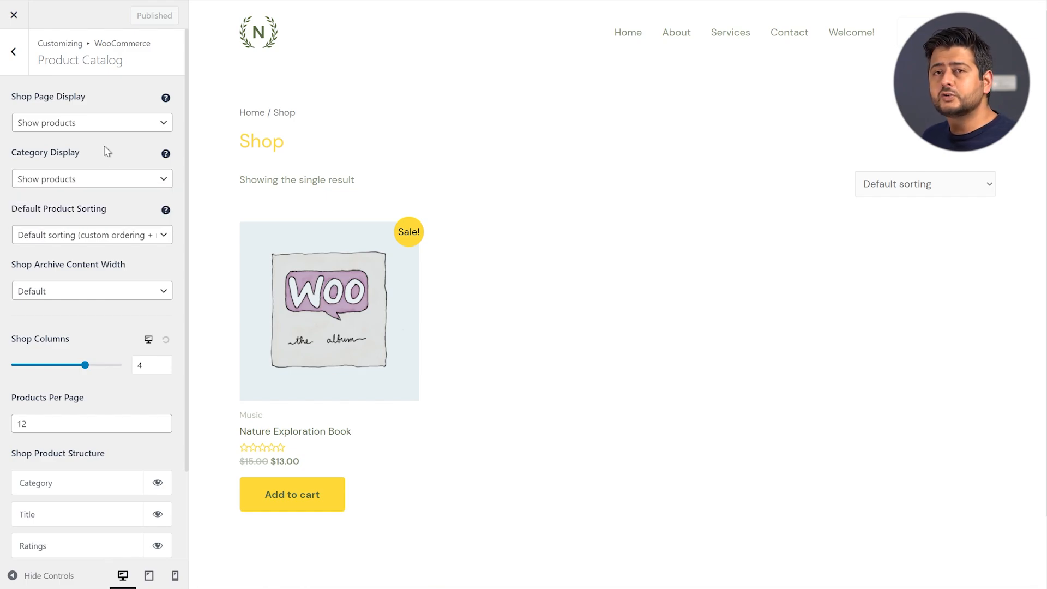
click(118, 237)
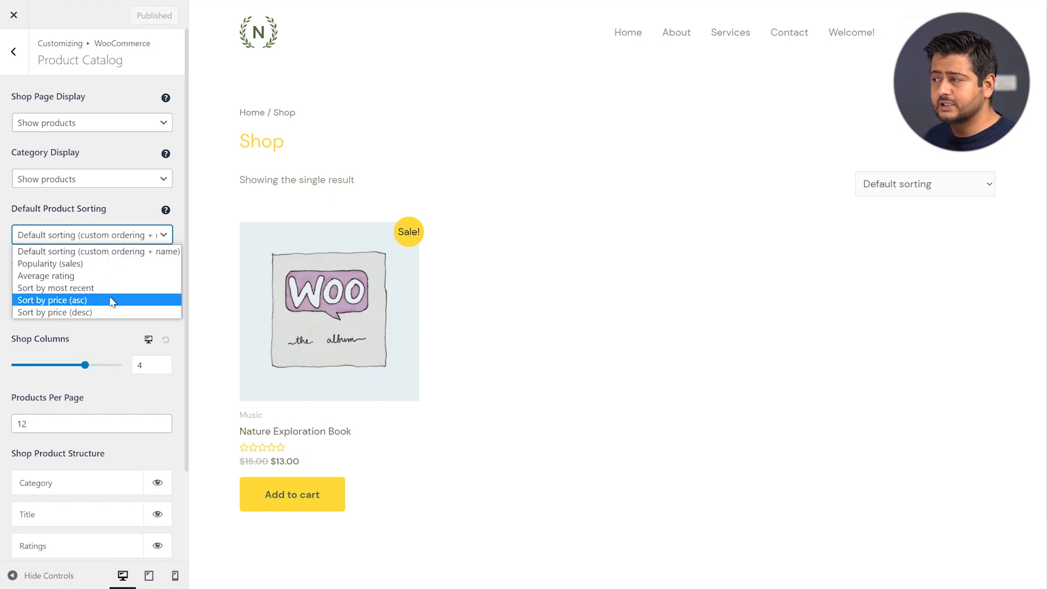
Set the shop's Default Product Sorting to Popularity (sales)
click(110, 215)
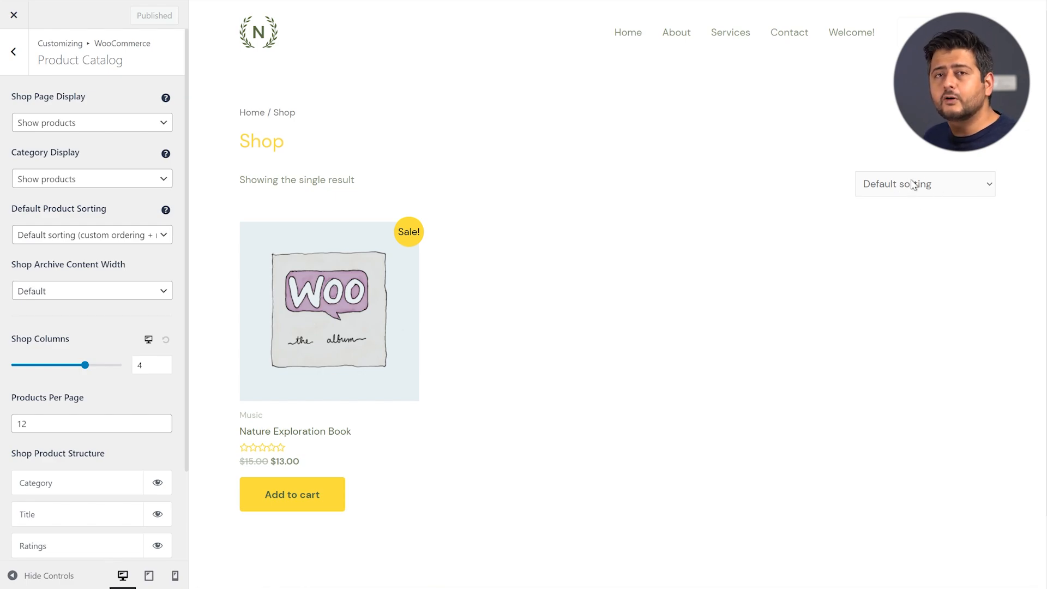
click(86, 238)
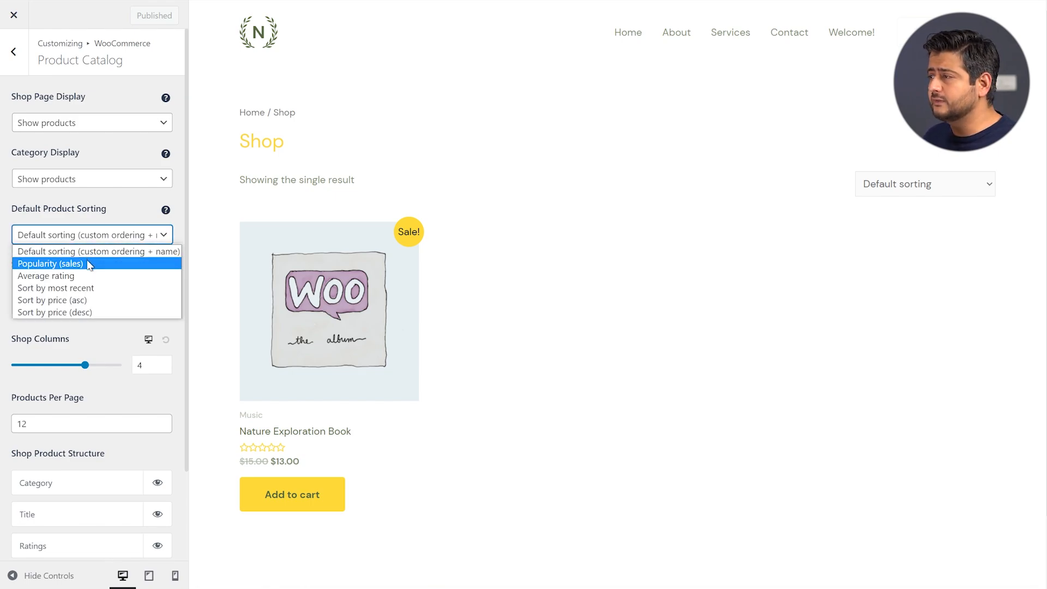
click(90, 265)
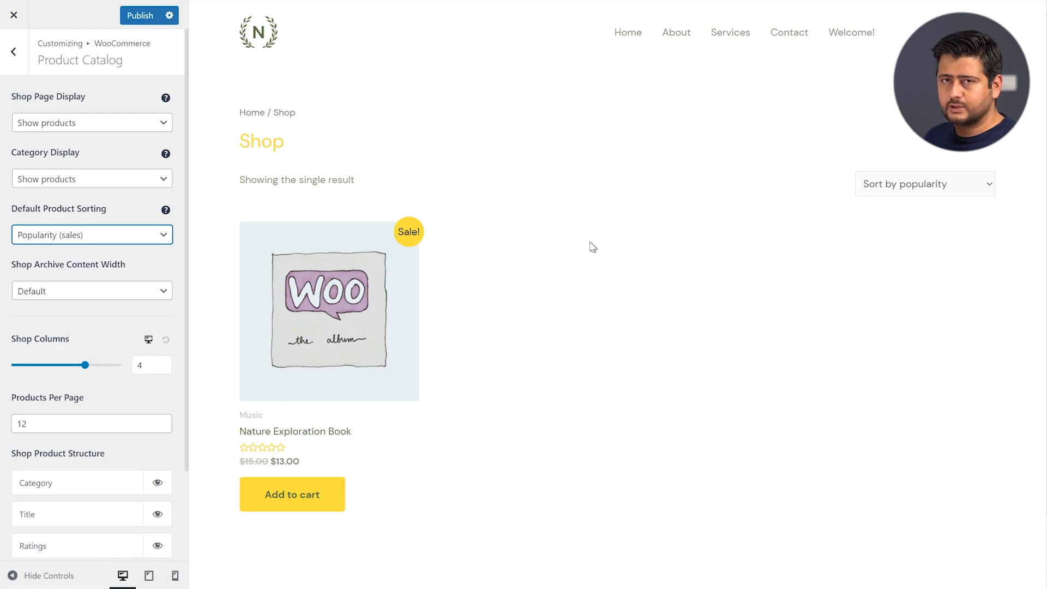
click(120, 289)
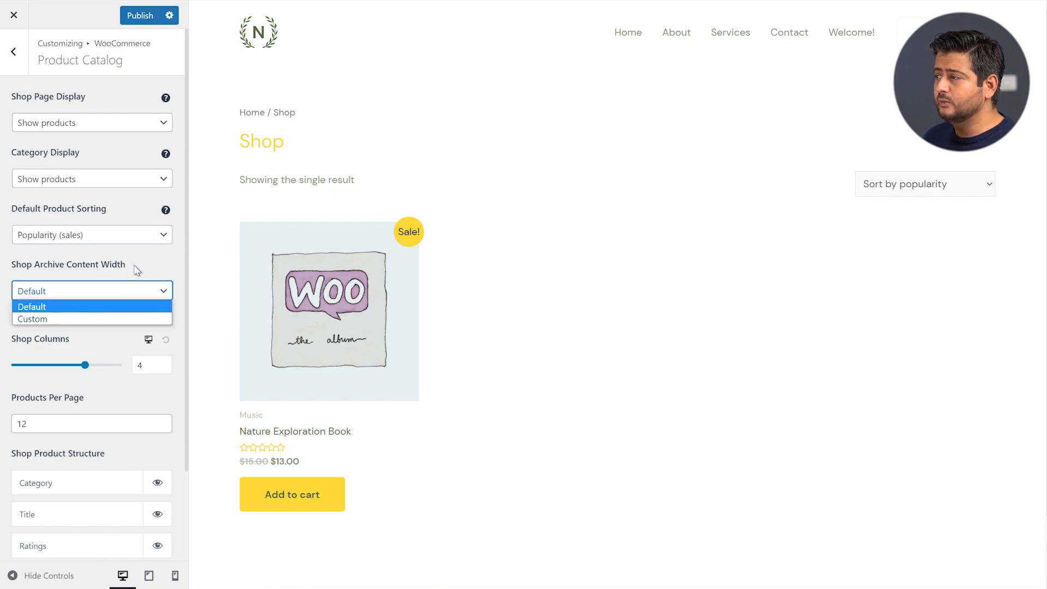
click(136, 274)
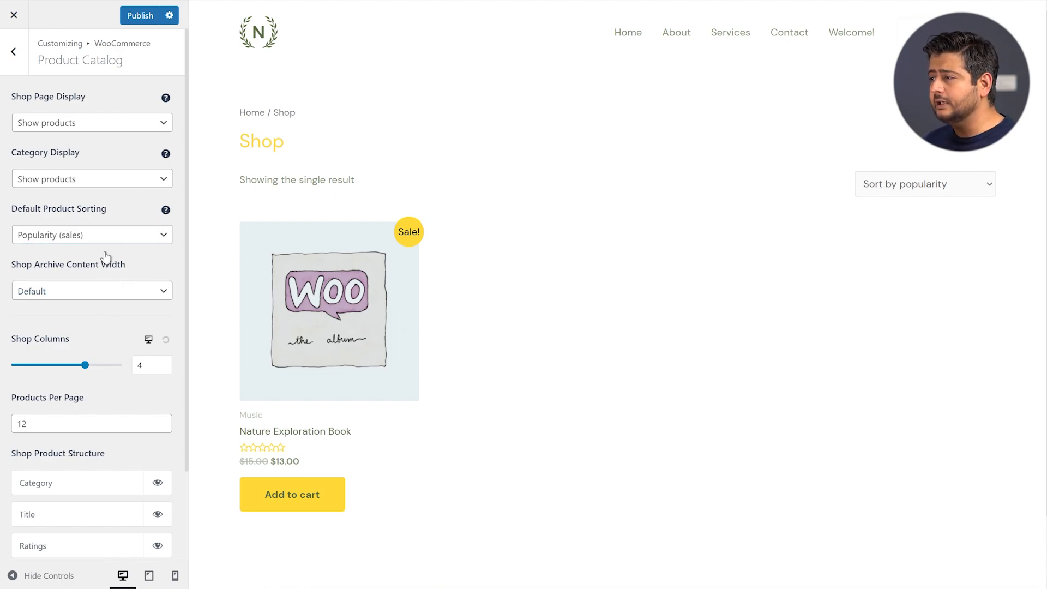
scroll(106, 264, down, 1)
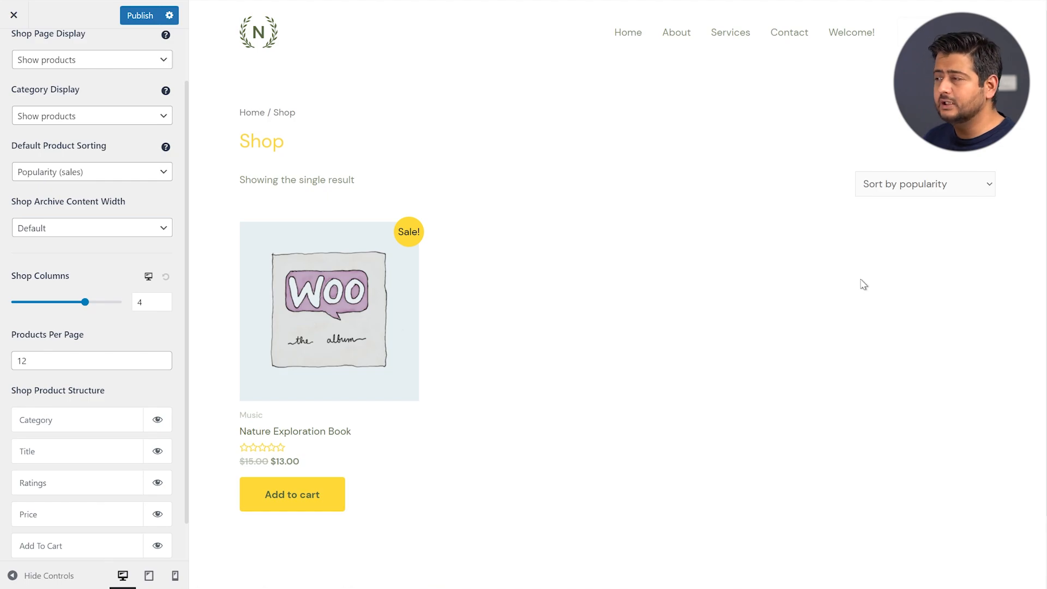
click(137, 305)
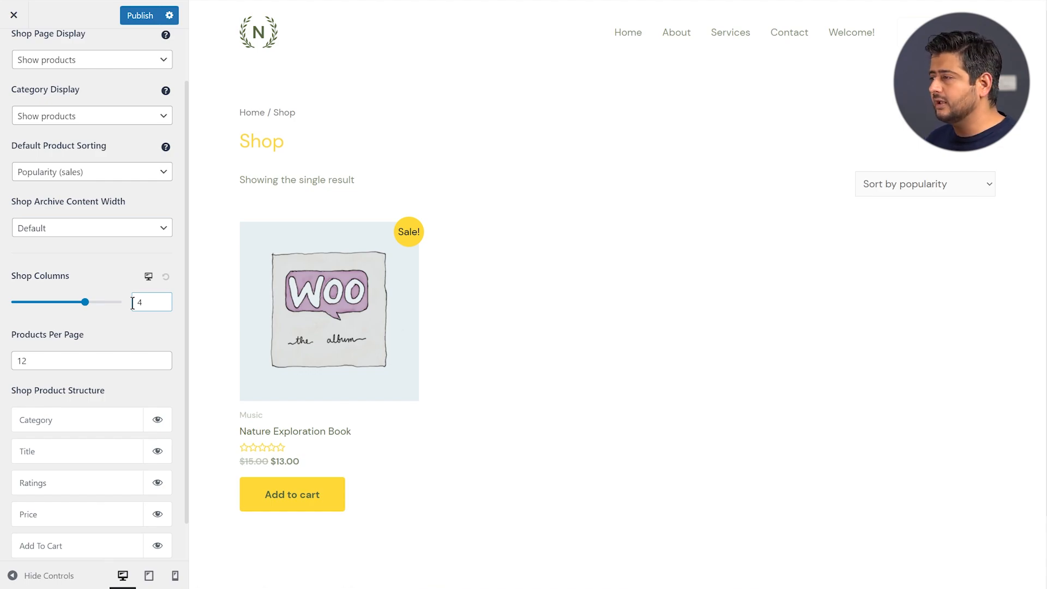
click(97, 310)
scroll(97, 310, down, 1)
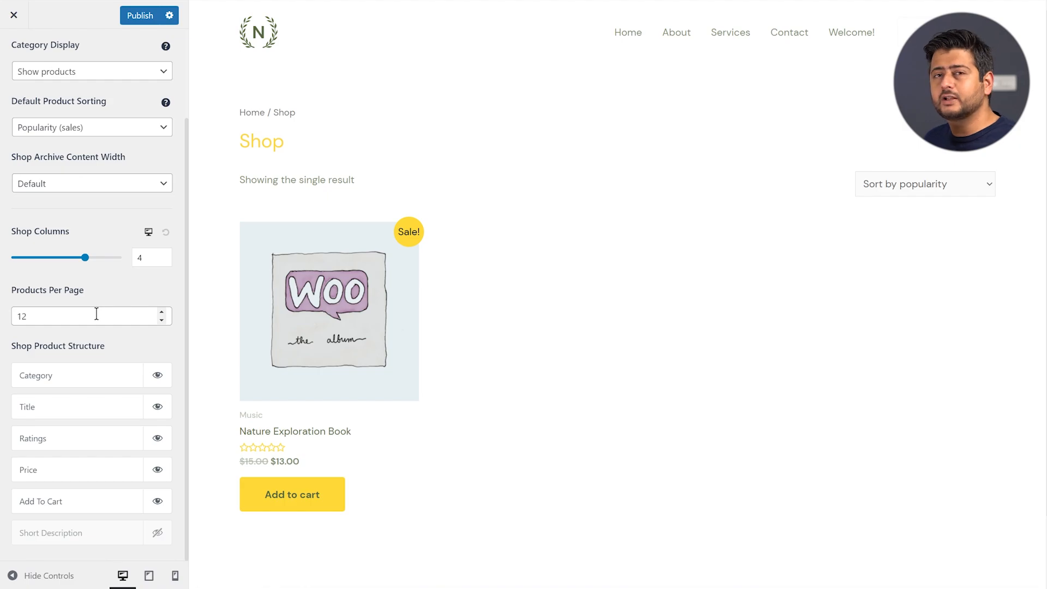
scroll(573, 262, down, 2)
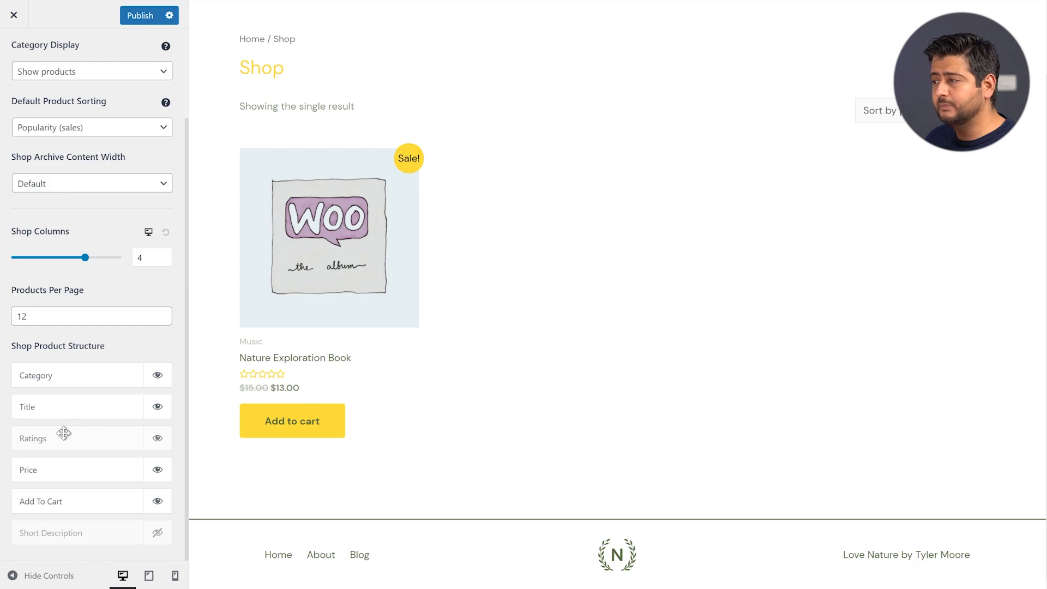
Move Ratings below Price in the Shop Product Structure list
drag(64, 432, 63, 484)
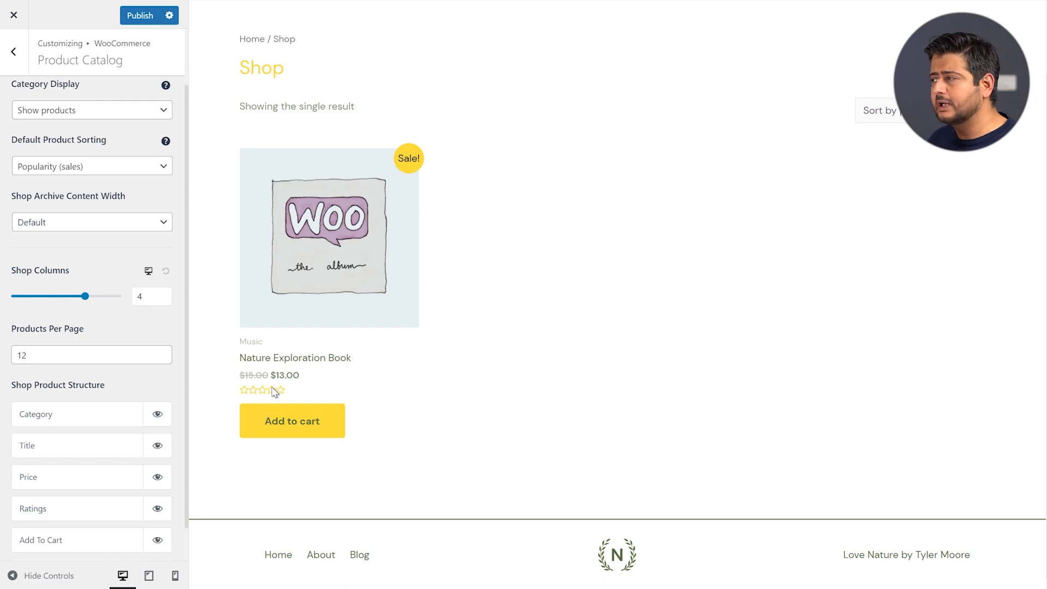
scroll(133, 409, down, 1)
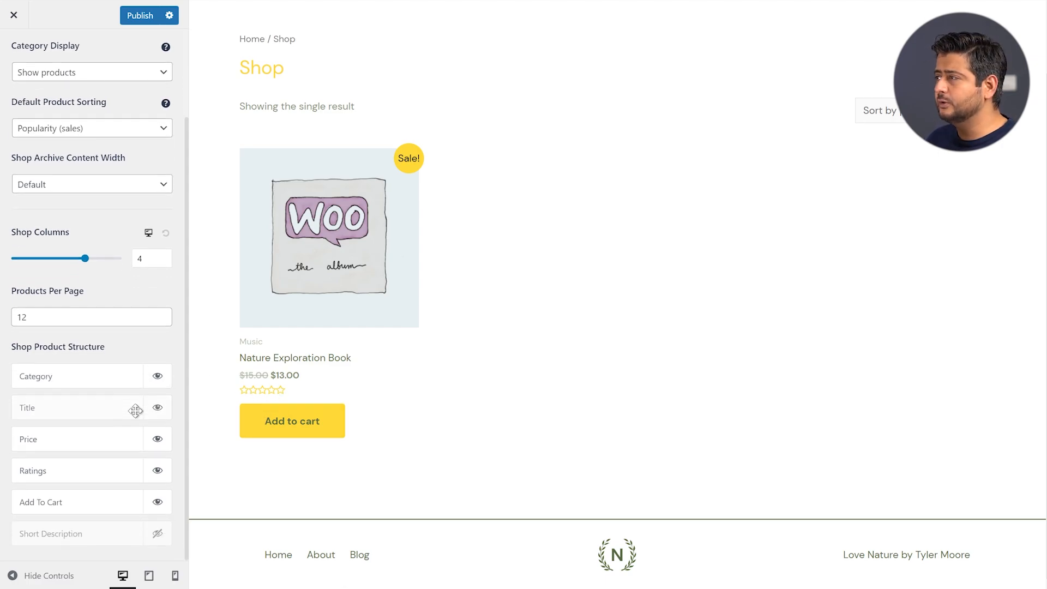
scroll(488, 346, up, 2)
scroll(90, 100, up, 3)
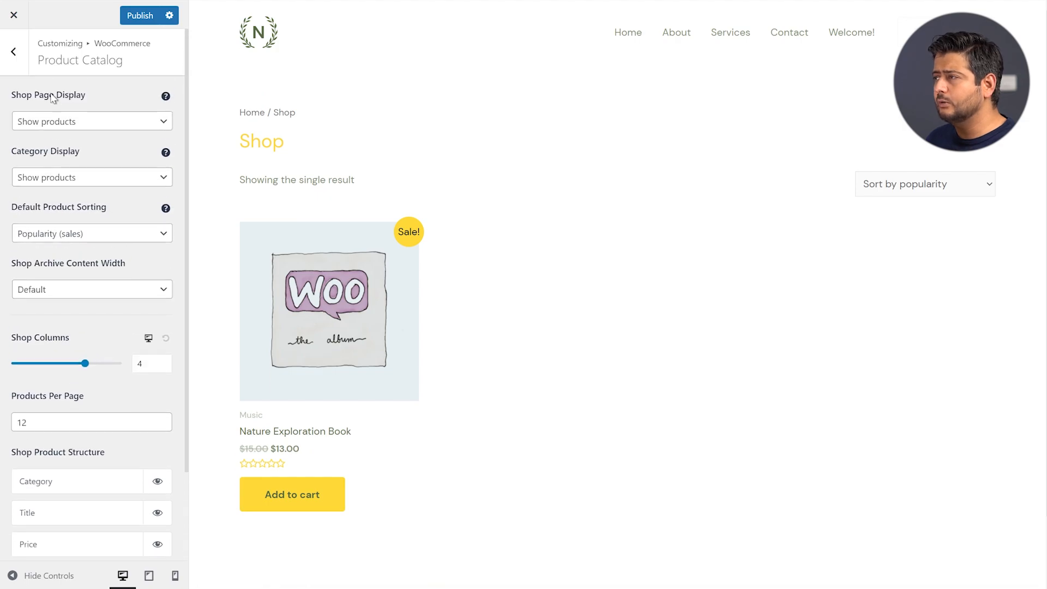
Preview the Nature Exploration Book page under Single Product, leaving its breadcrumb enabled
click(12, 55)
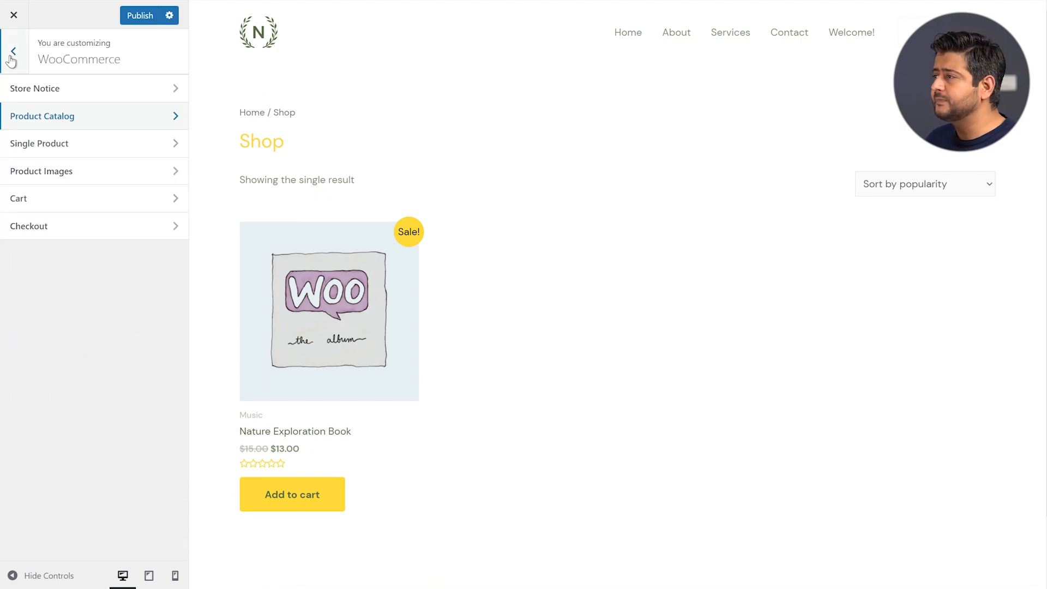
click(57, 146)
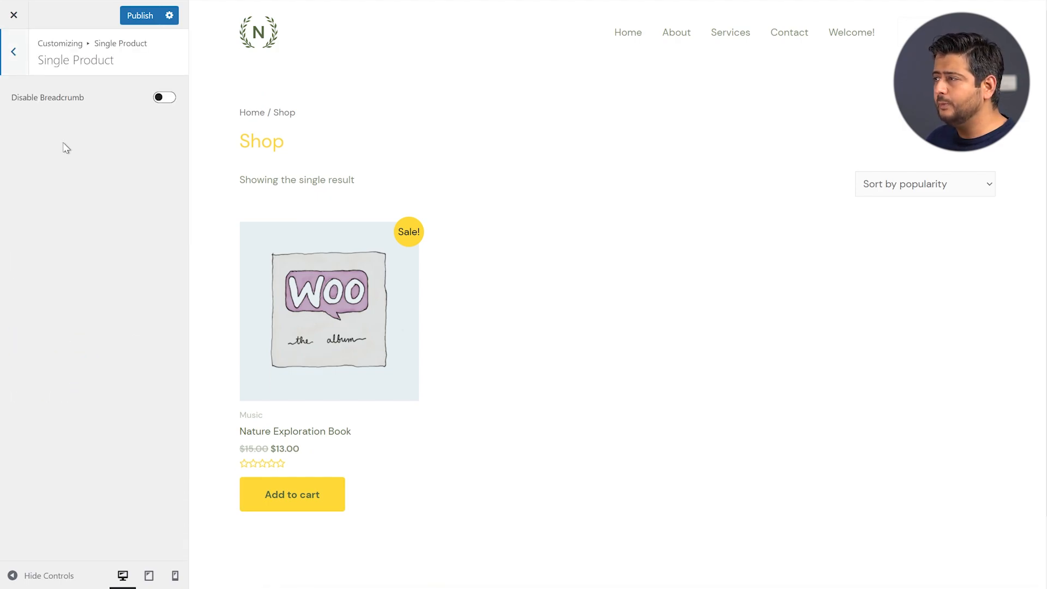
click(345, 304)
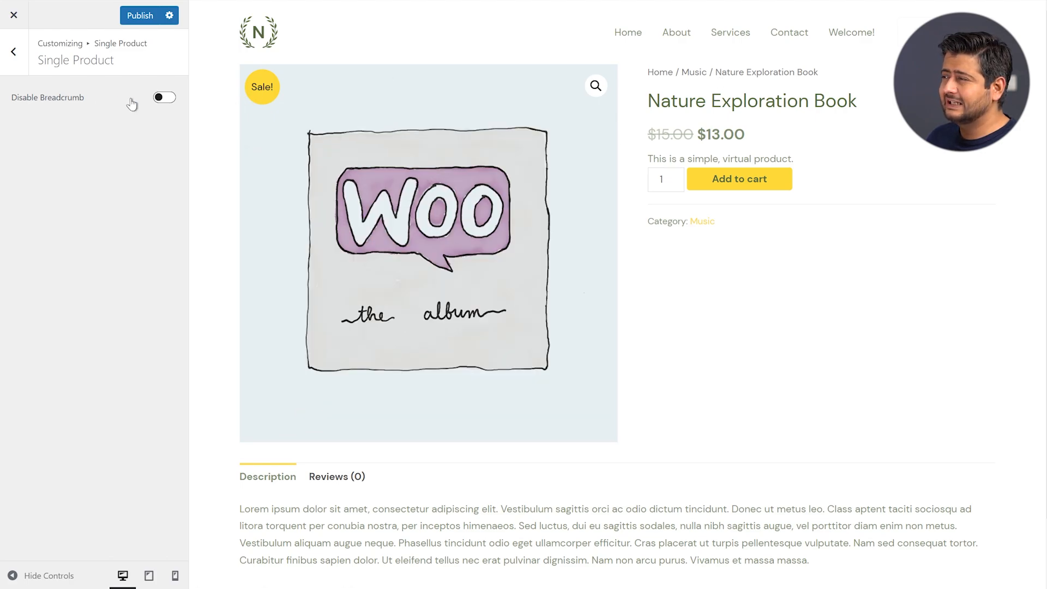
click(166, 99)
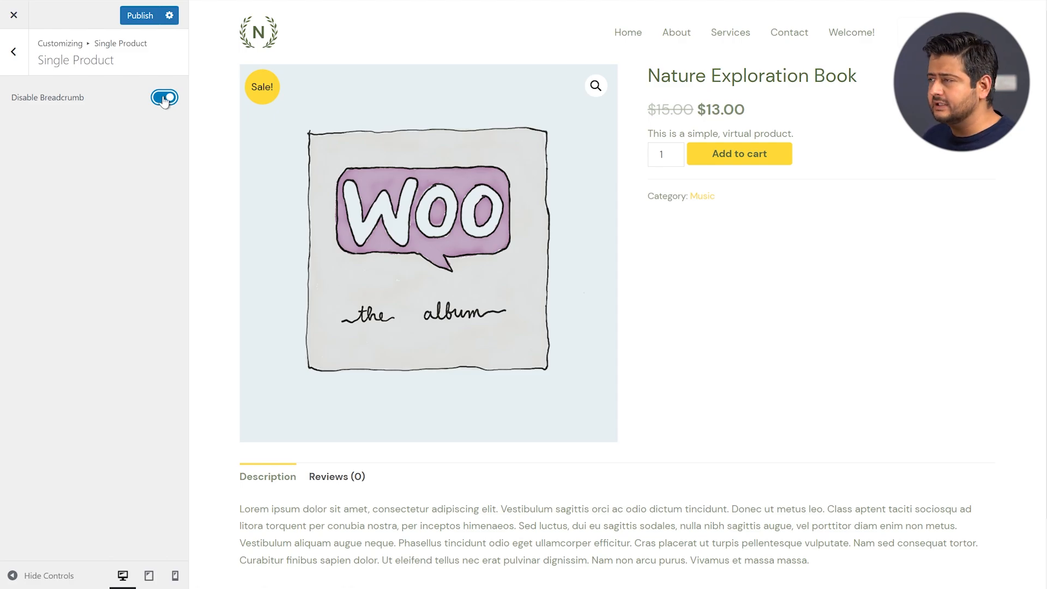
click(164, 98)
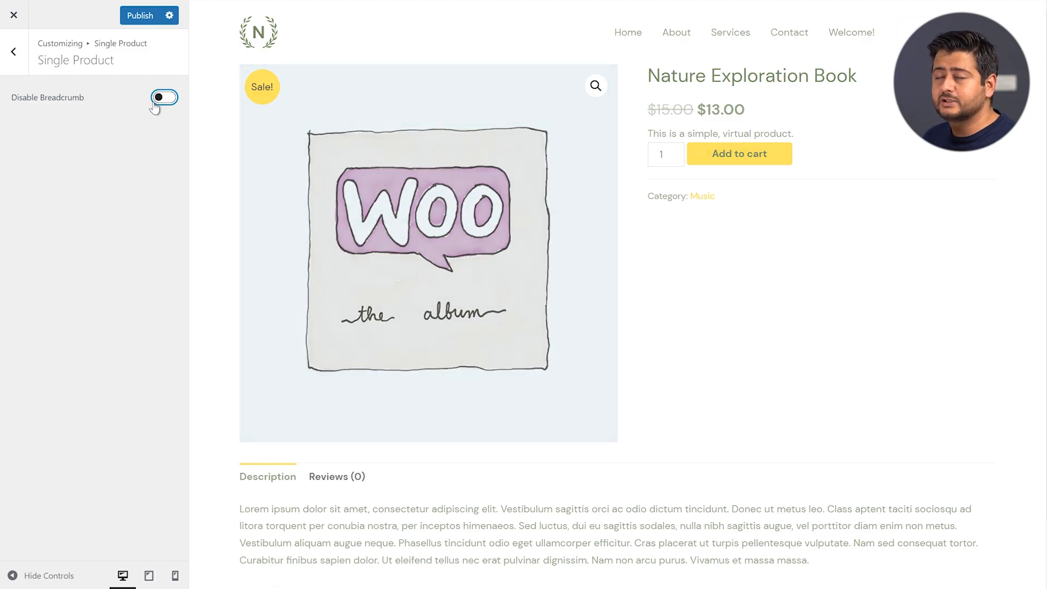
click(13, 52)
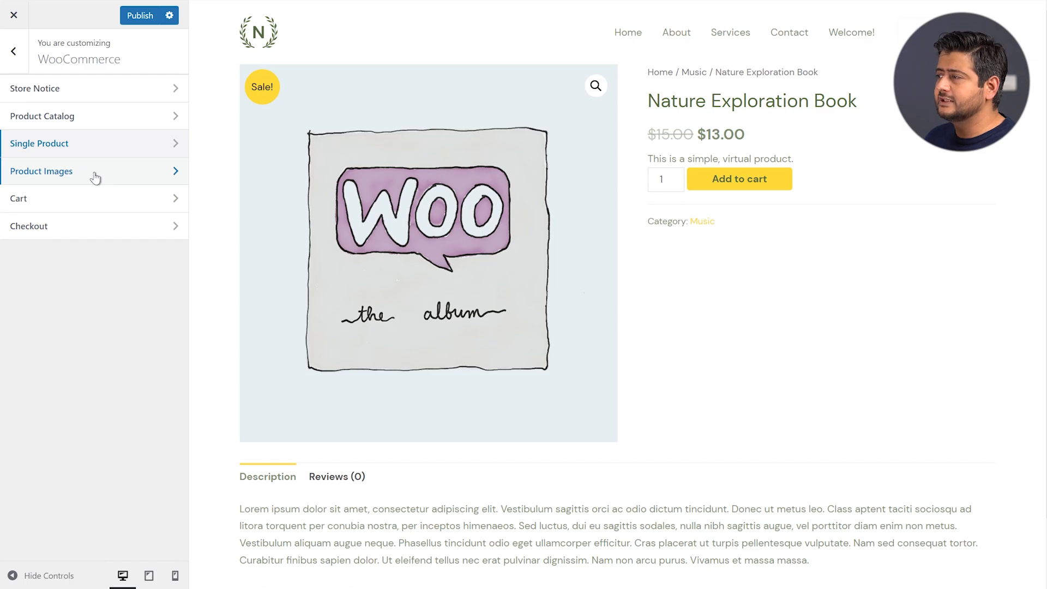
Review Product Images (600 main, 300 thumbnail, 1:1 cropping) and go back
click(94, 176)
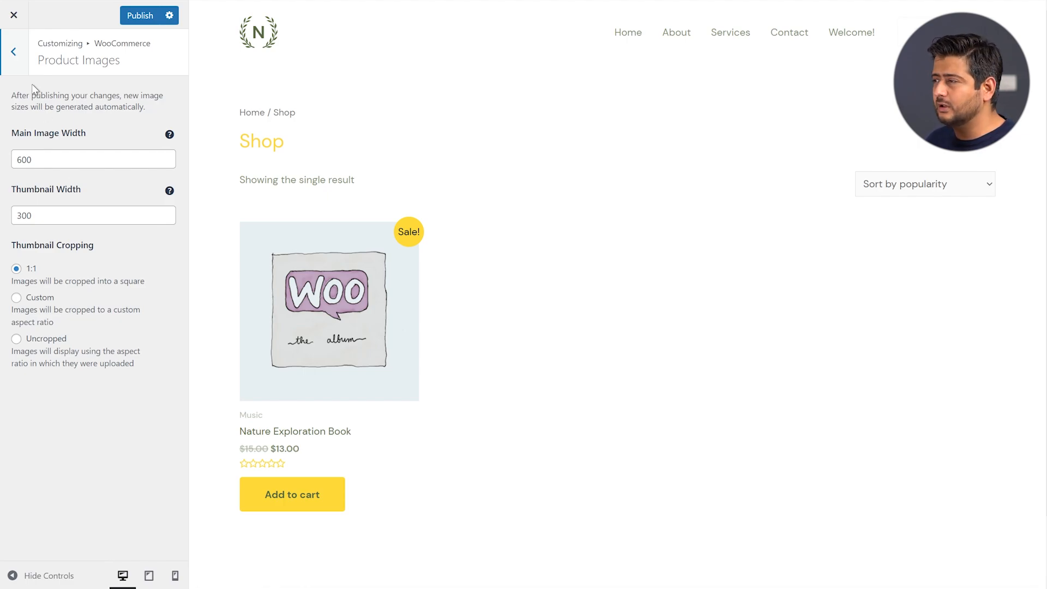
click(16, 52)
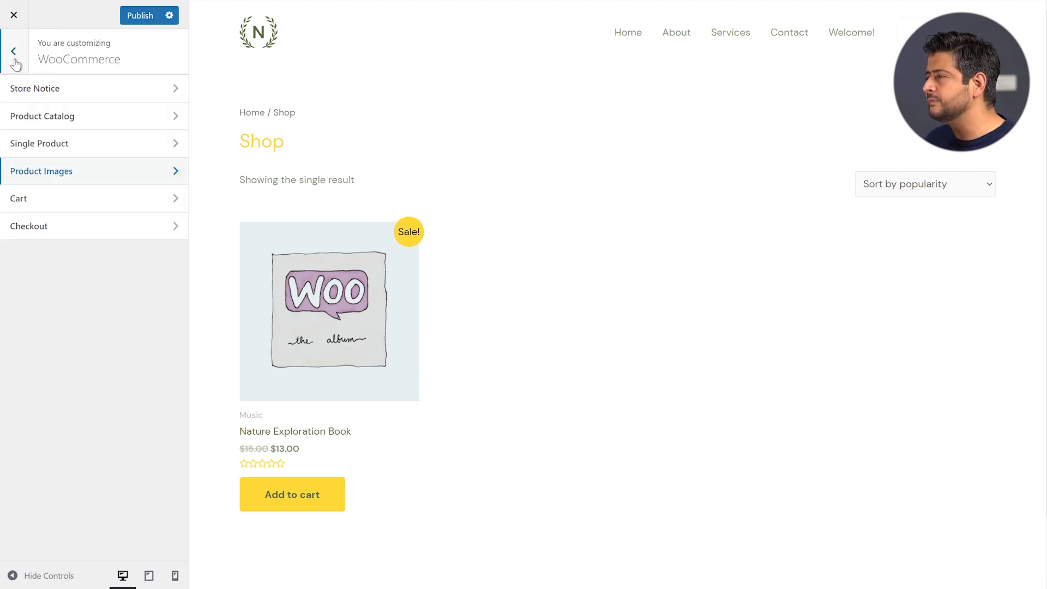
click(56, 204)
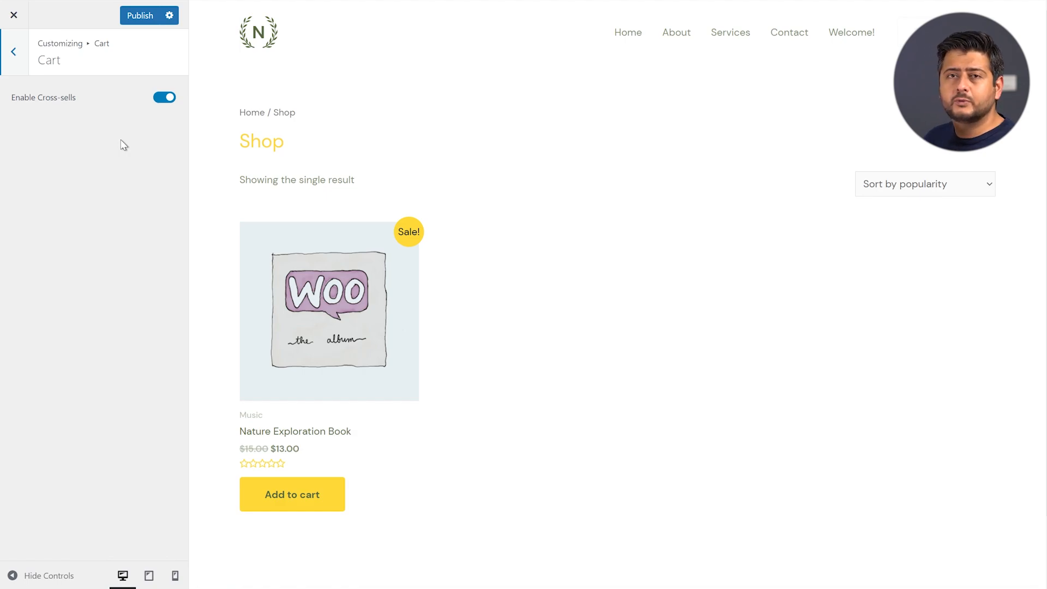
click(16, 61)
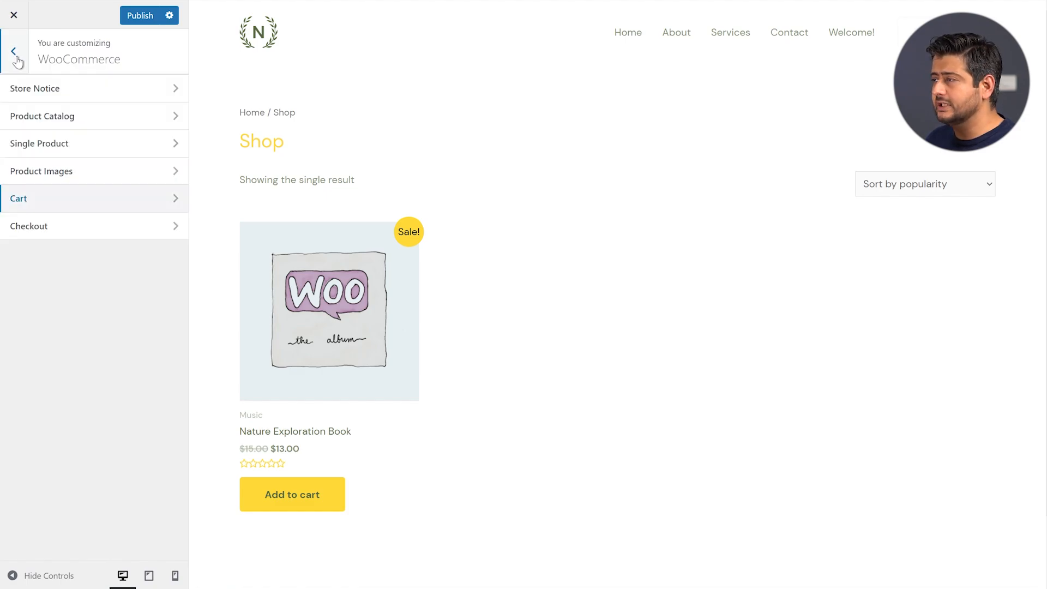
Set the Checkout Company Name Field to Hidden instead of Optional
click(53, 227)
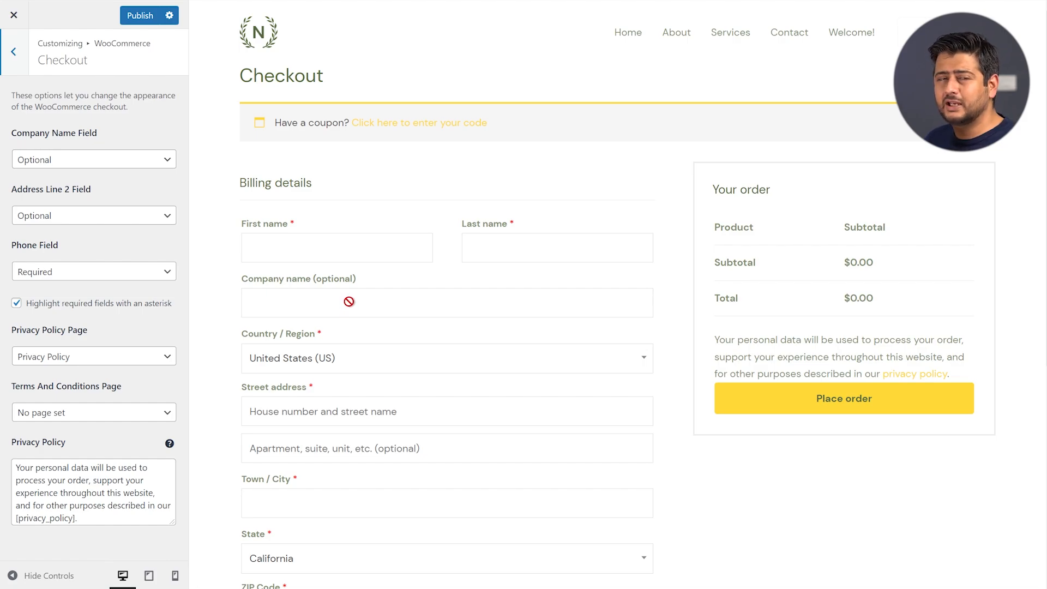
click(145, 162)
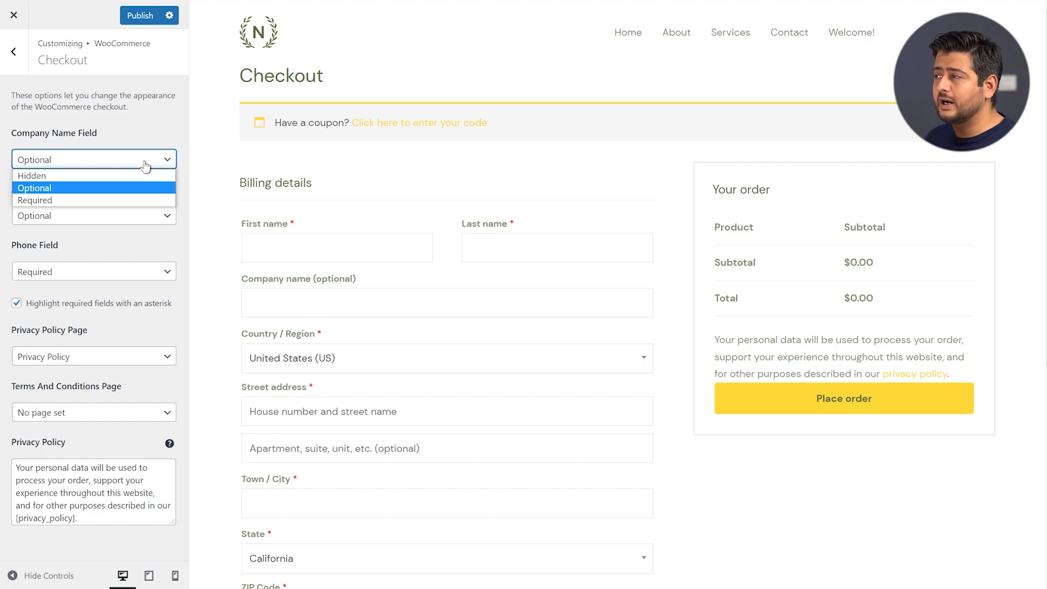
click(148, 136)
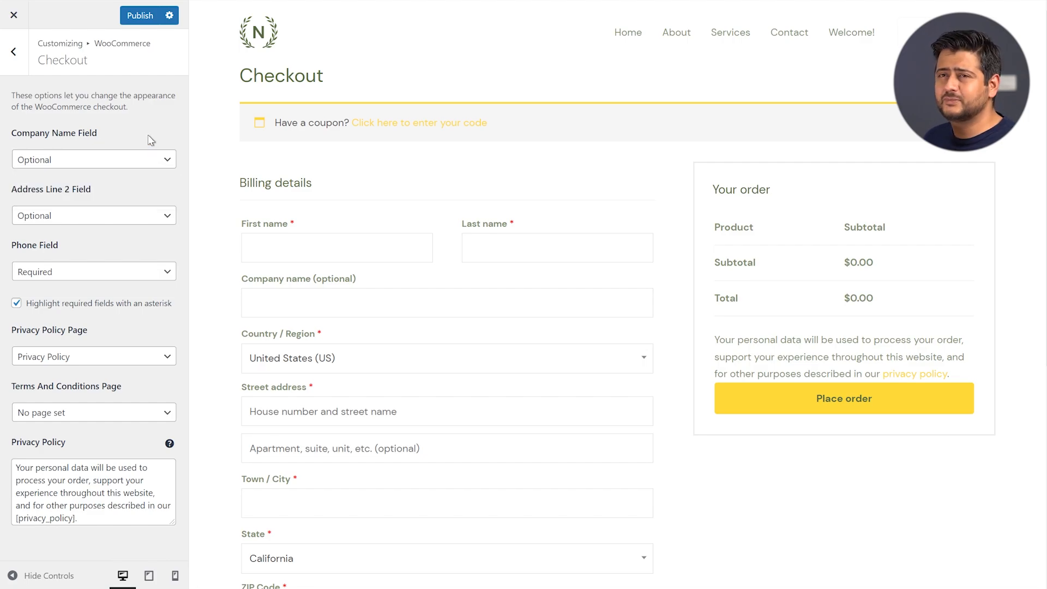
click(112, 169)
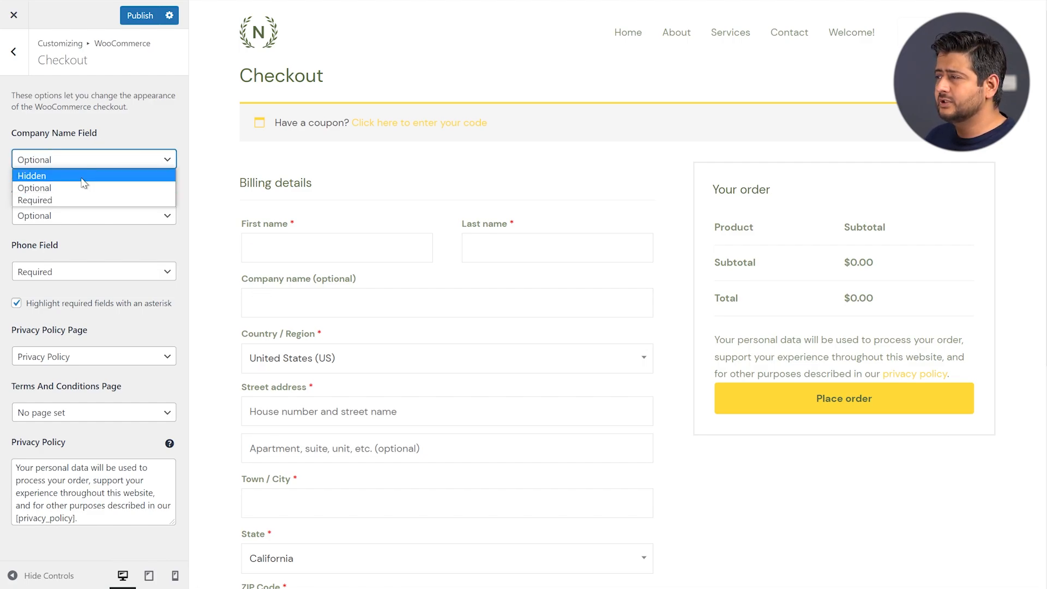
click(85, 171)
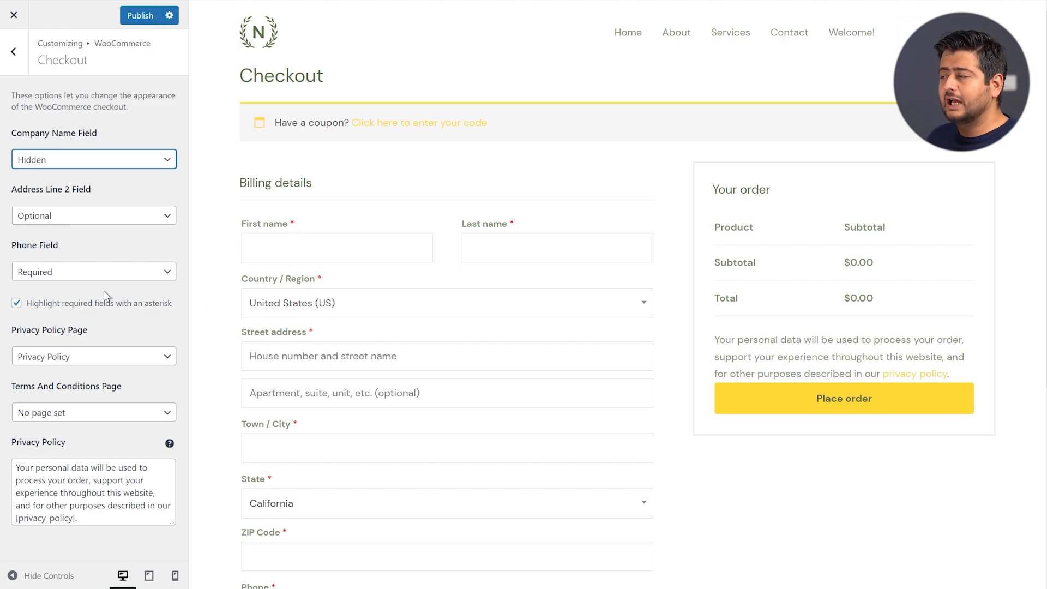
scroll(392, 300, down, 4)
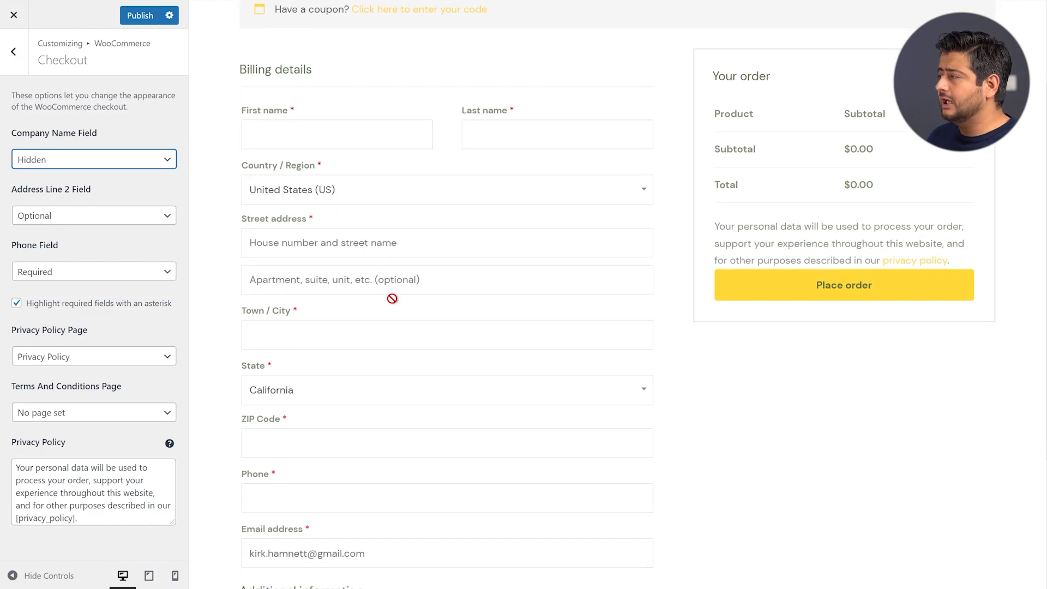
scroll(339, 320, up, 2)
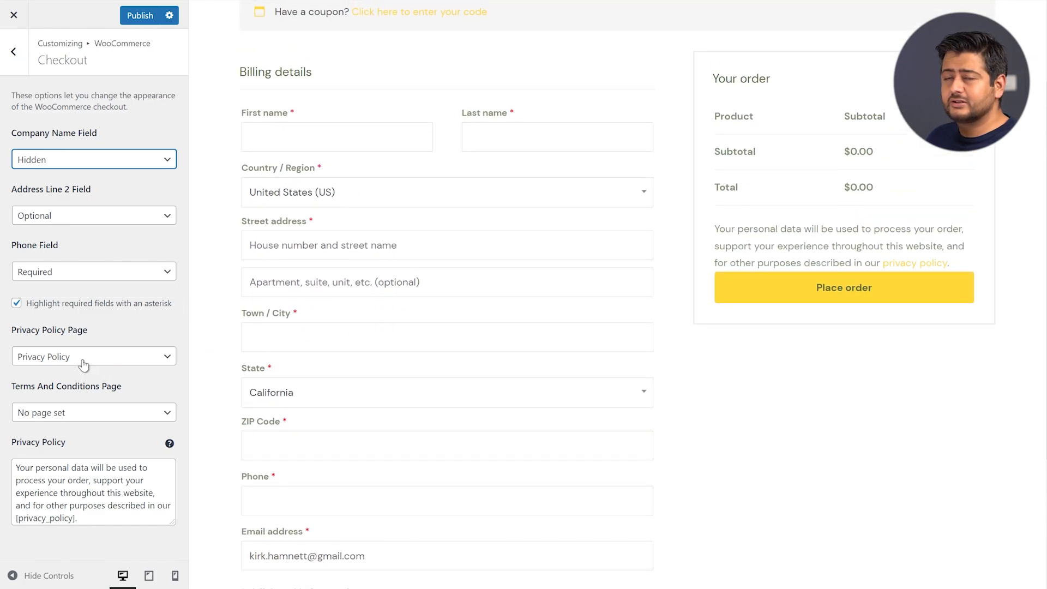
scroll(851, 245, up, 2)
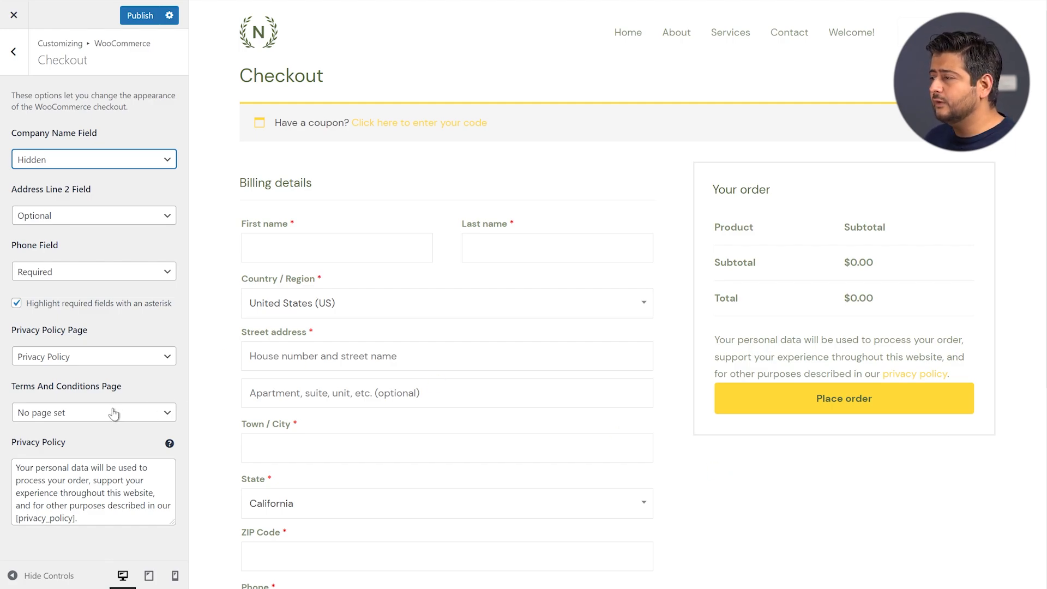
Choose About as the Terms And Conditions page, then return to the WooCommerce list
click(156, 413)
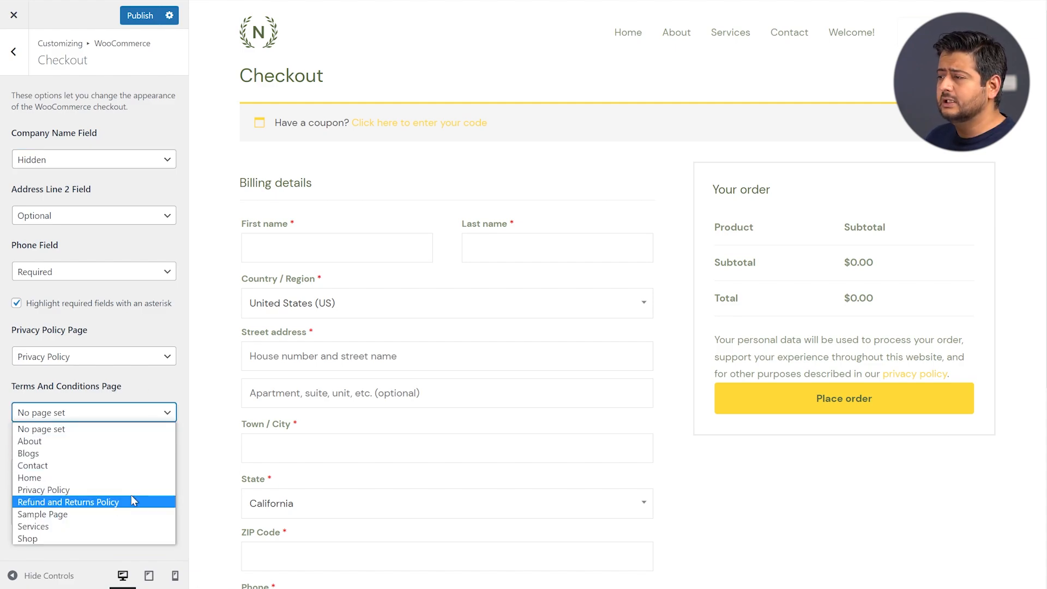
click(131, 441)
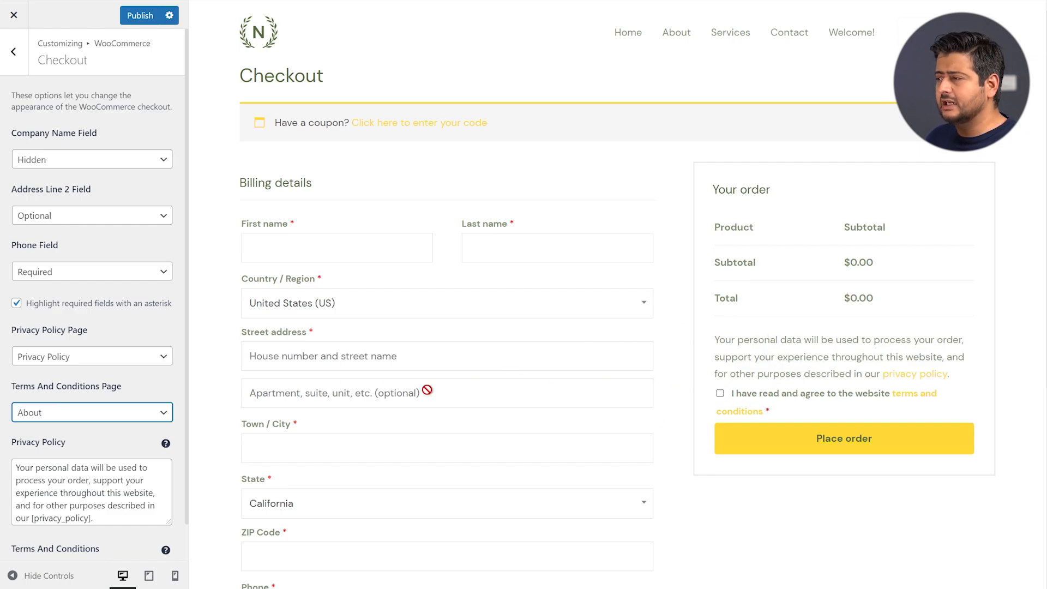
scroll(60, 438, down, 1)
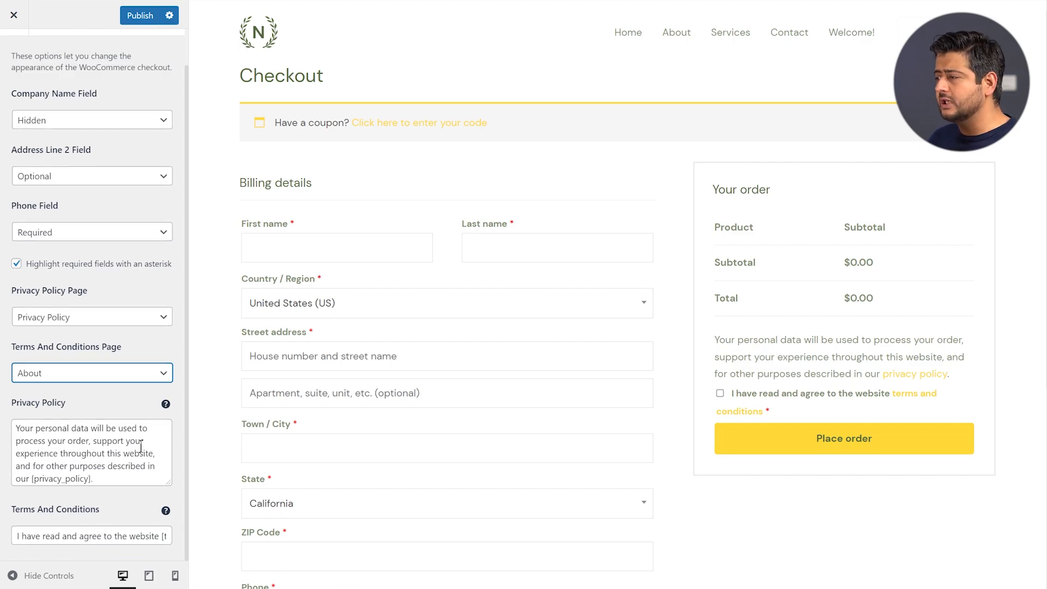
scroll(285, 440, down, 5)
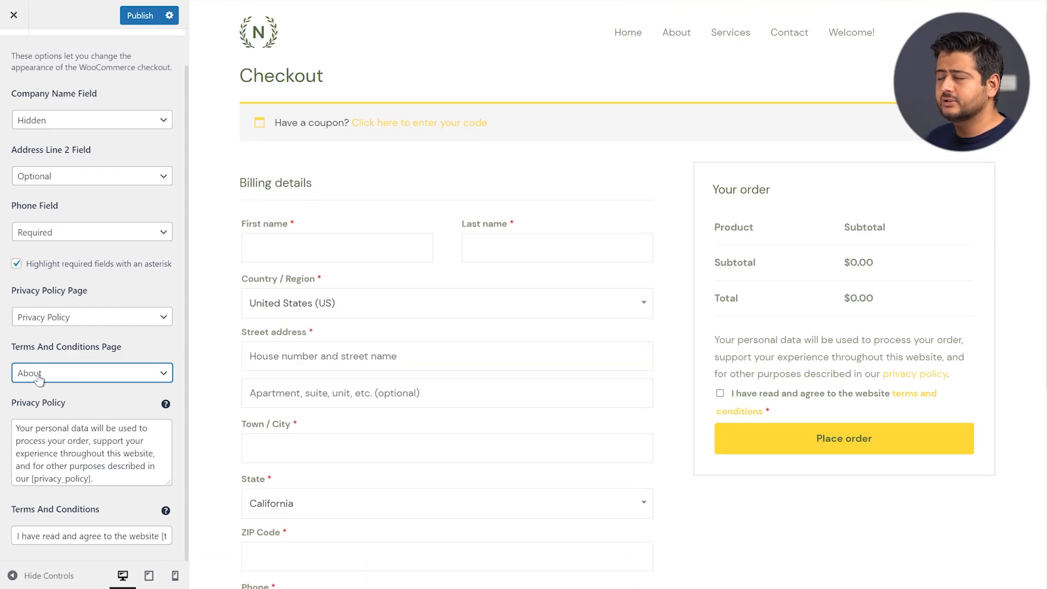
scroll(77, 363, up, 1)
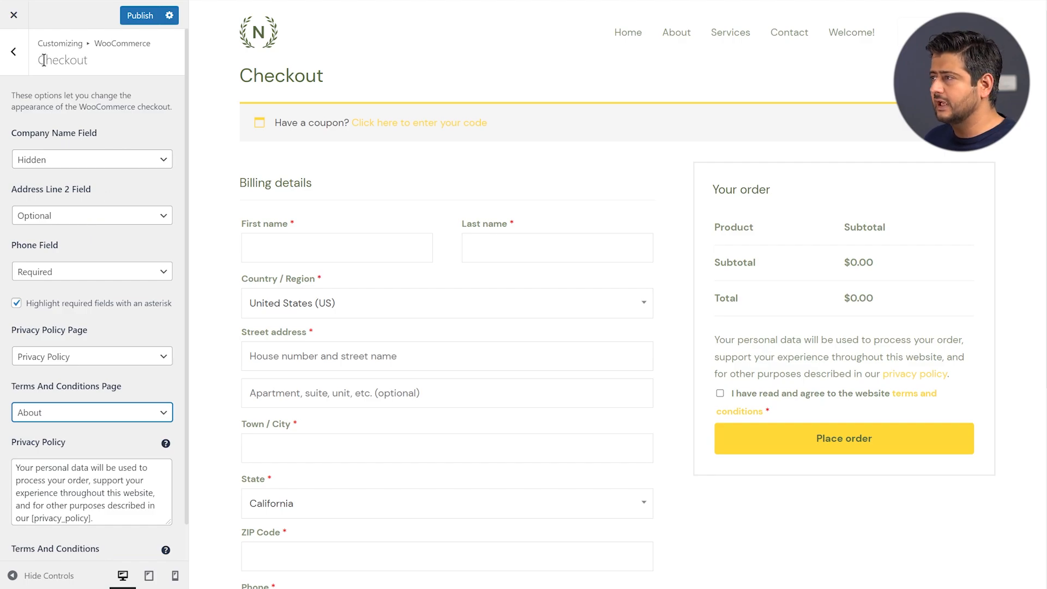
click(14, 59)
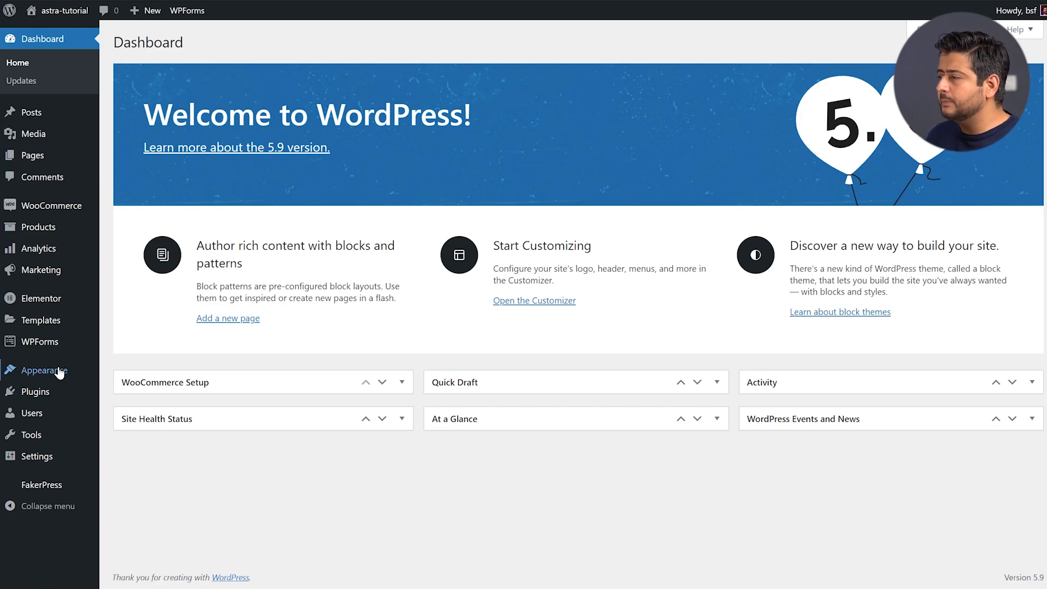
Reveal the Appearance submenu in the Dashboard's admin menu
mouse_move(59, 372)
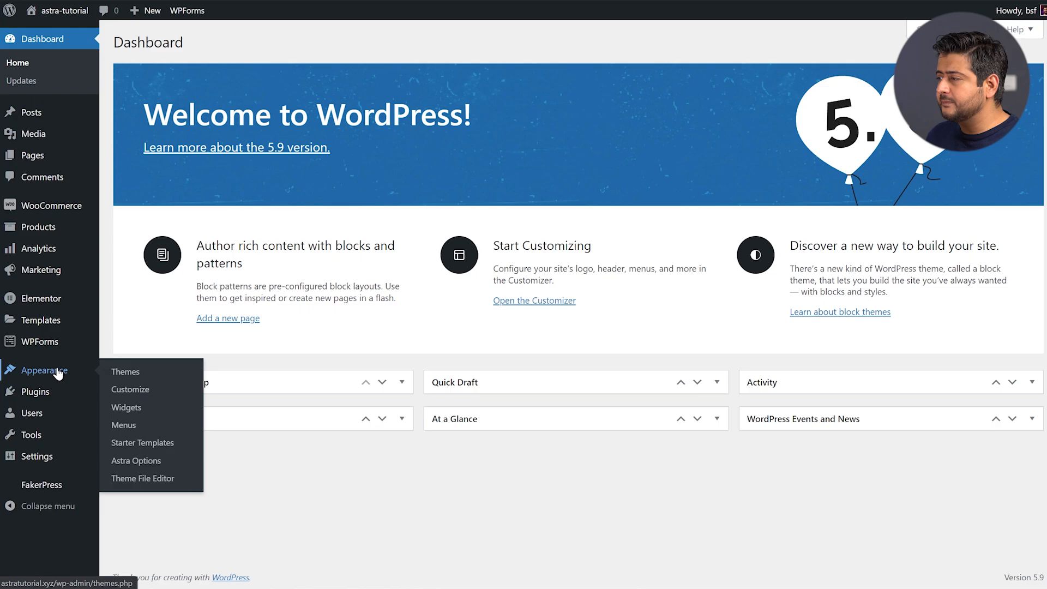
Open Astra Options and scroll down to the Available Astra Pro Modules list
click(153, 463)
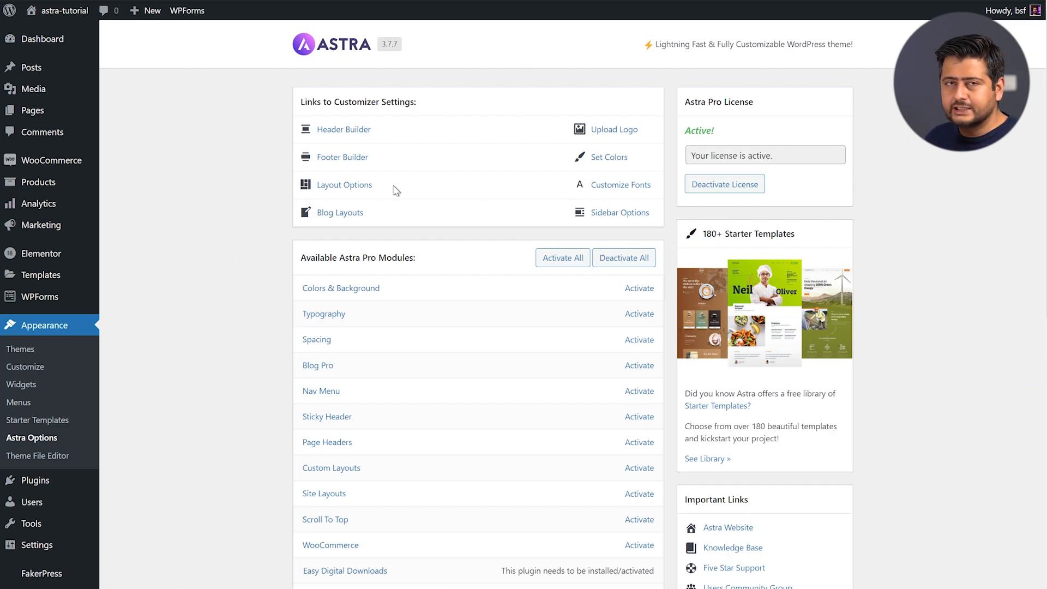
scroll(277, 204, down, 2)
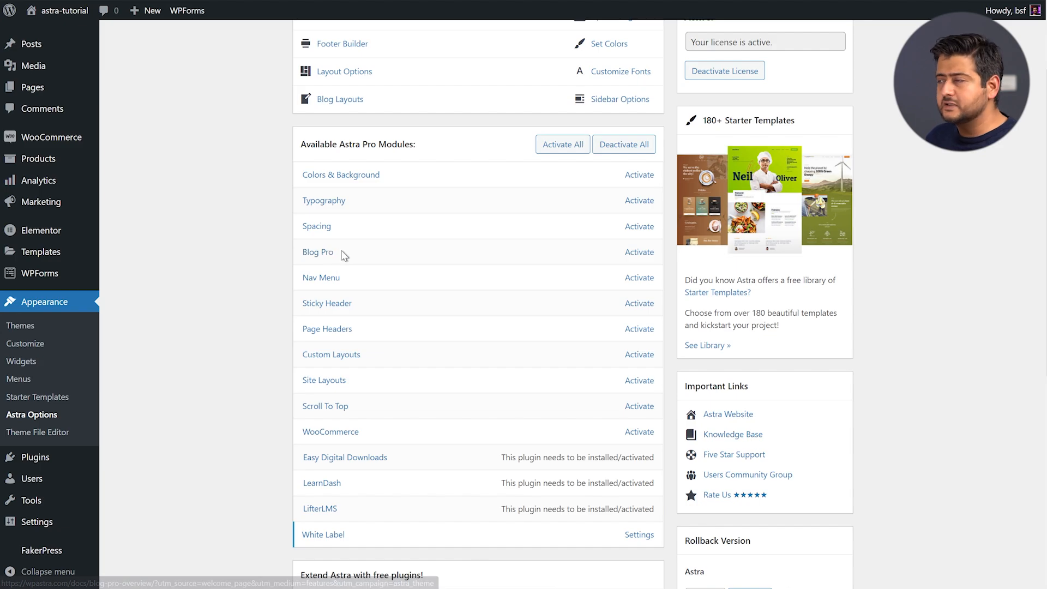
Activate the Astra Pro modules Colors & Background, Typography, Spacing and Blog Pro, then launch Appearance > Customize
click(647, 179)
click(642, 204)
click(642, 229)
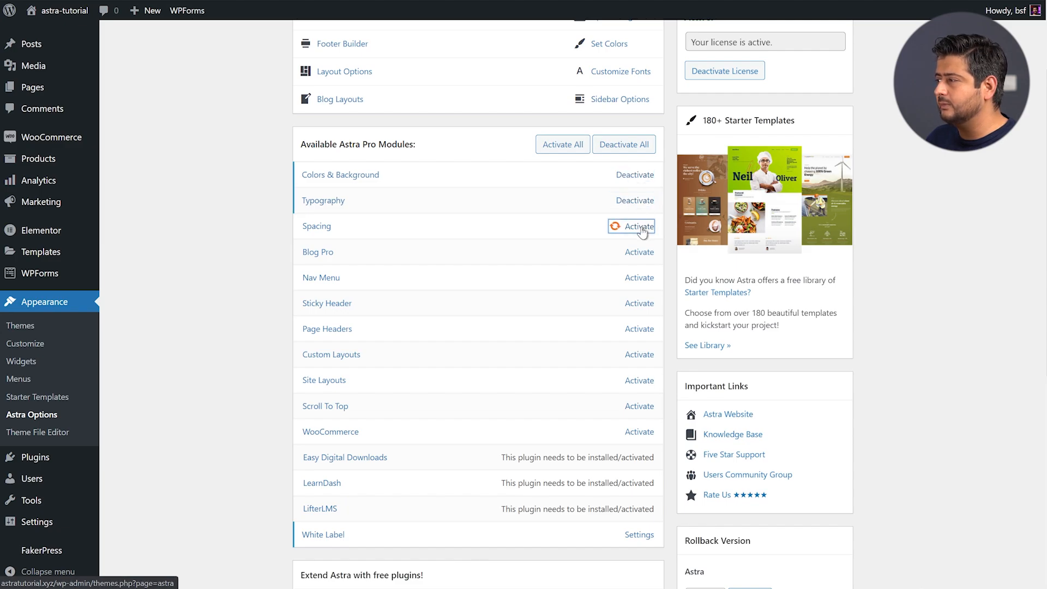
click(638, 253)
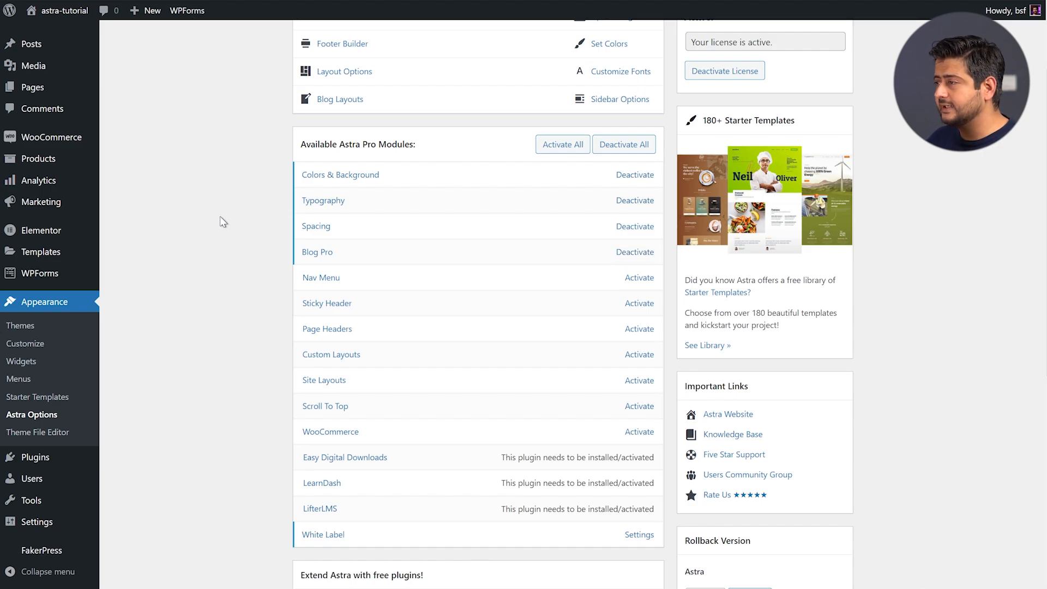
click(50, 351)
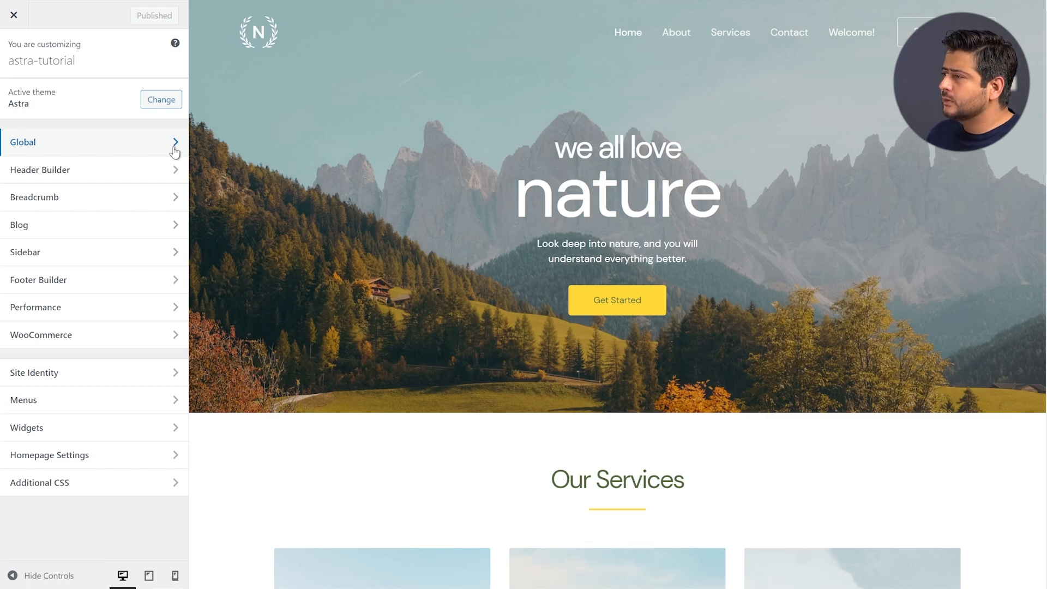
Review the Global > Colors palette settings, then go back to the main Customizer list
click(120, 144)
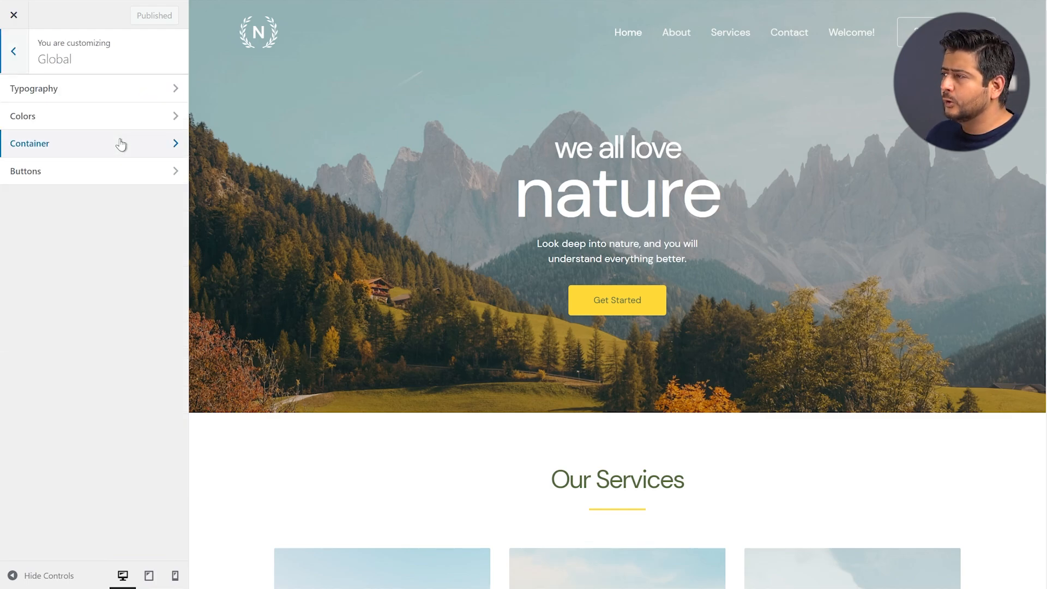
click(97, 120)
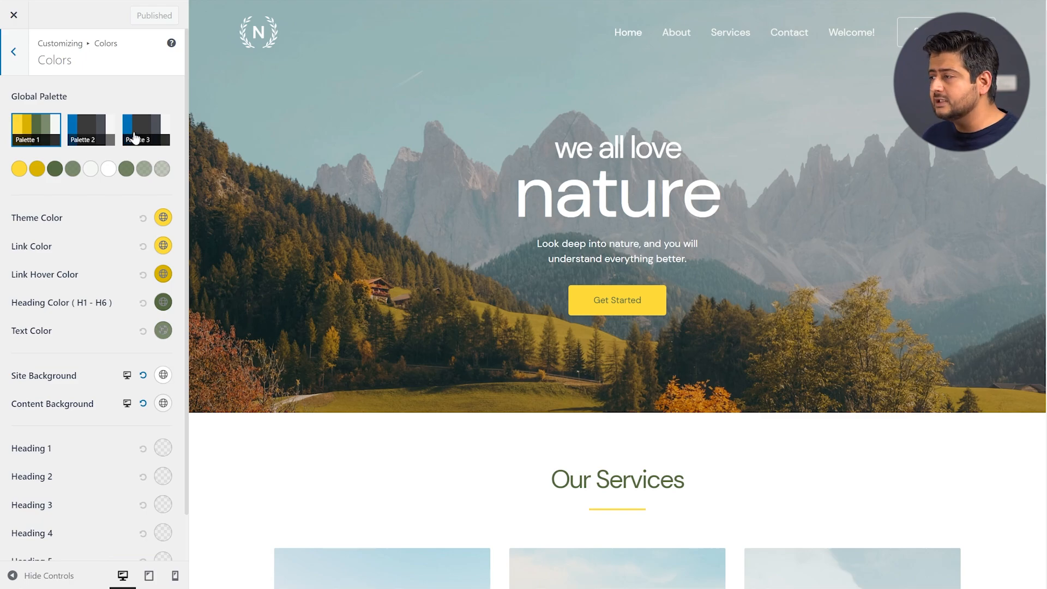
scroll(134, 136, down, 1)
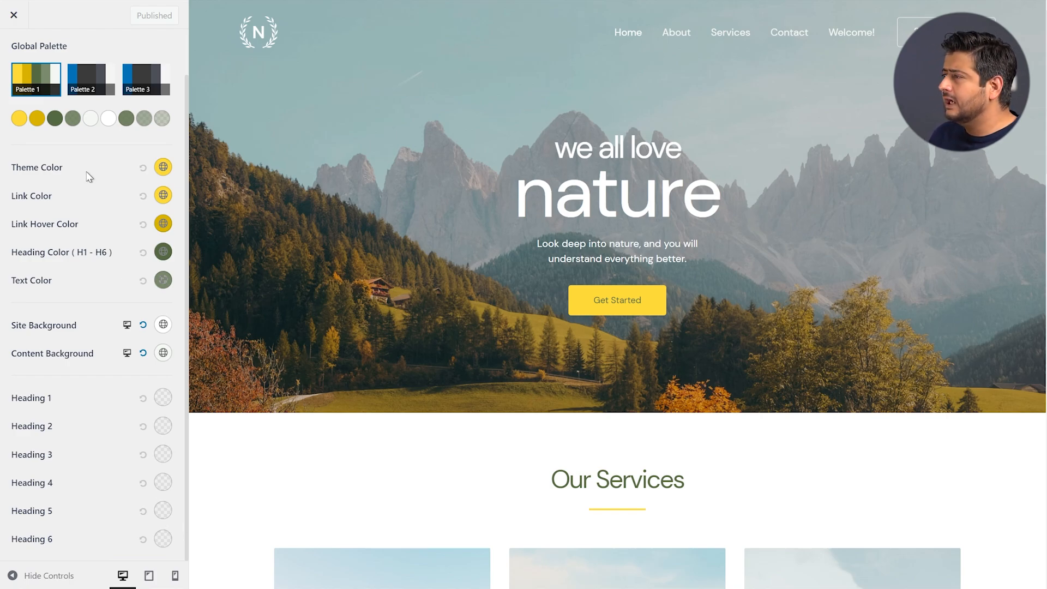
scroll(57, 140, up, 1)
click(13, 52)
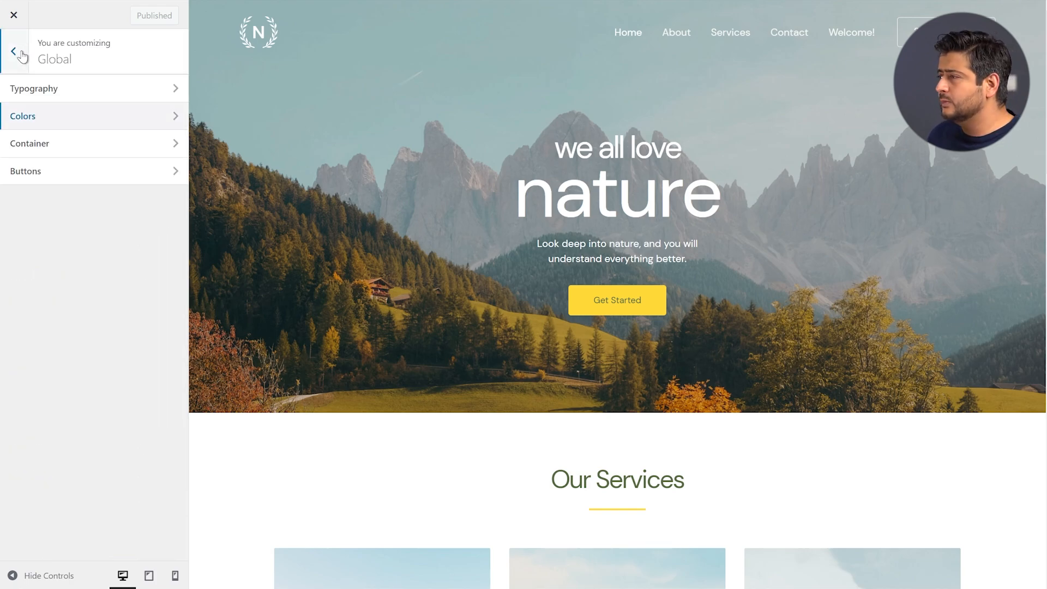
click(22, 55)
Check the Sidebar panel's Design tab options, then return to the main Customizer list
click(59, 257)
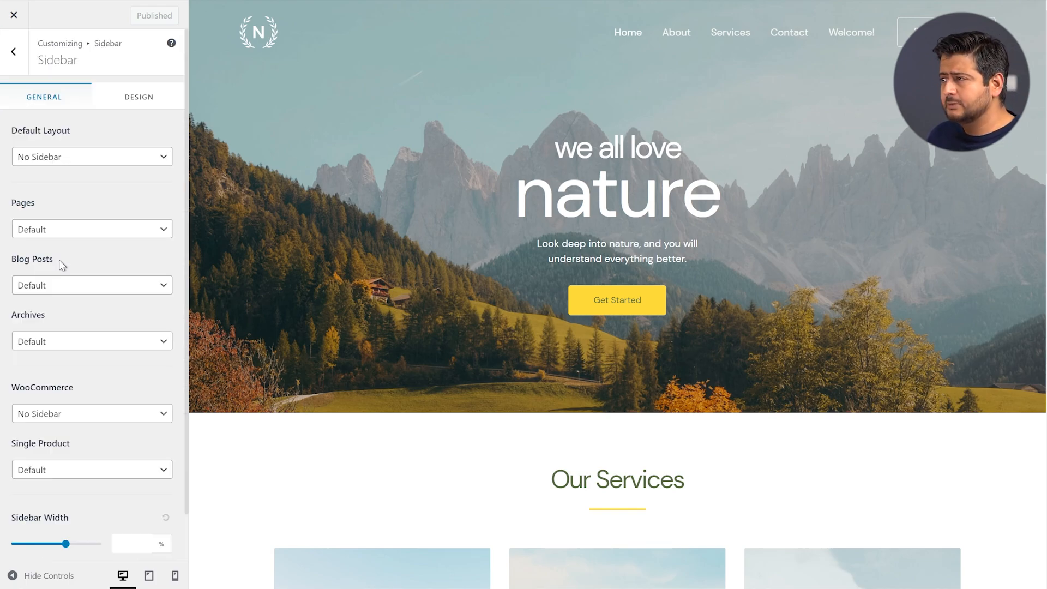
click(128, 107)
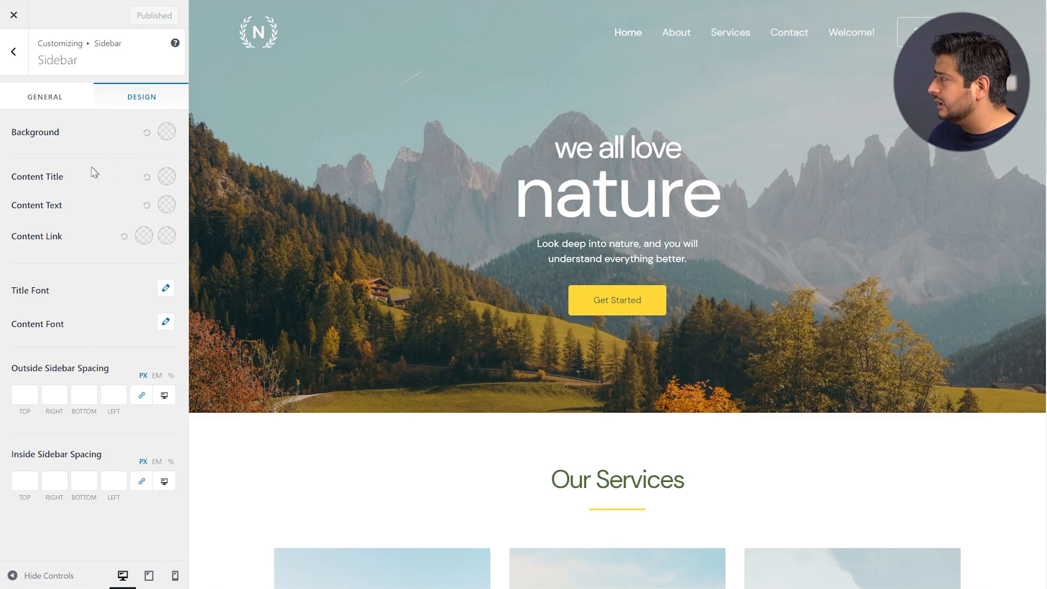
click(13, 54)
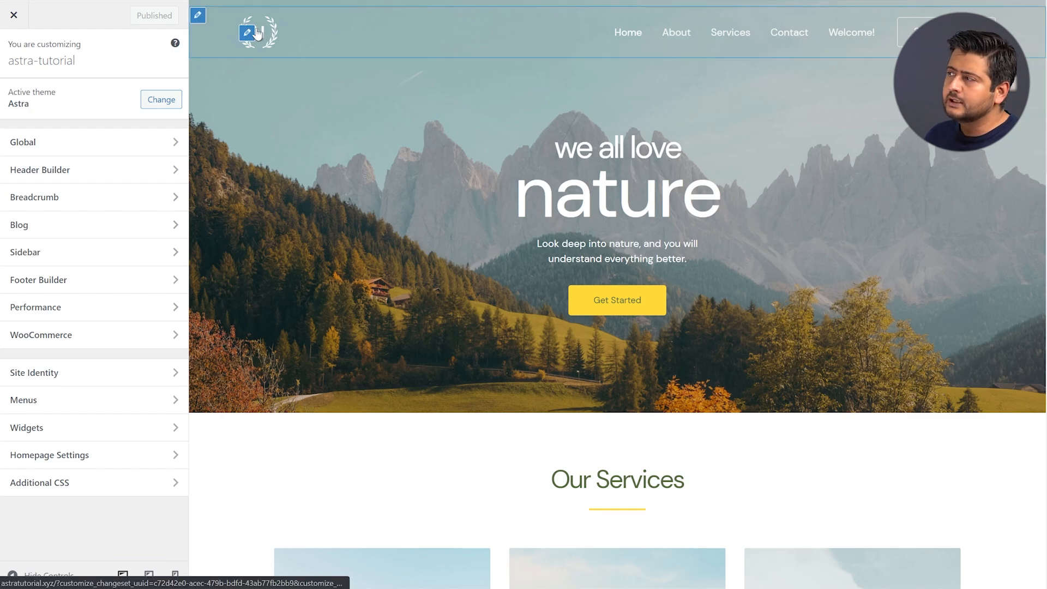
Open the header's Primary Menu Design tab and look over its submenu colour, font and spacing options
click(249, 36)
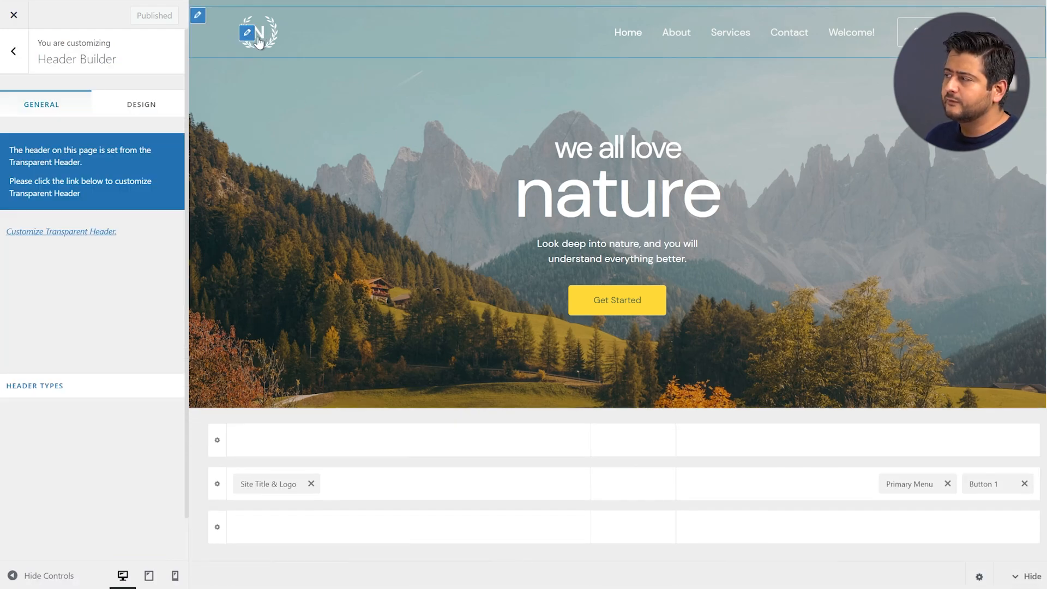
click(906, 483)
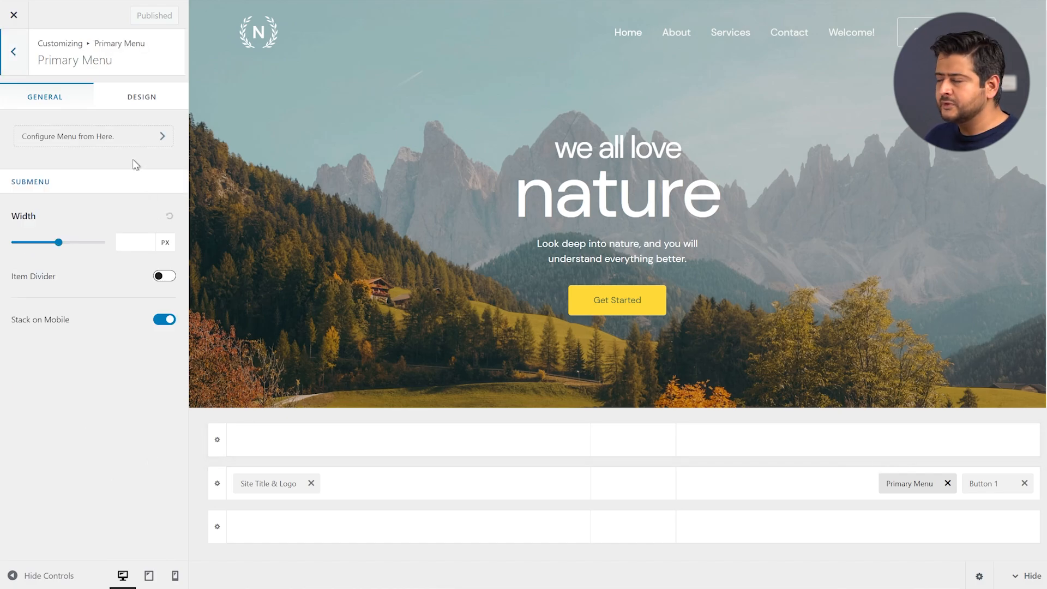
click(140, 102)
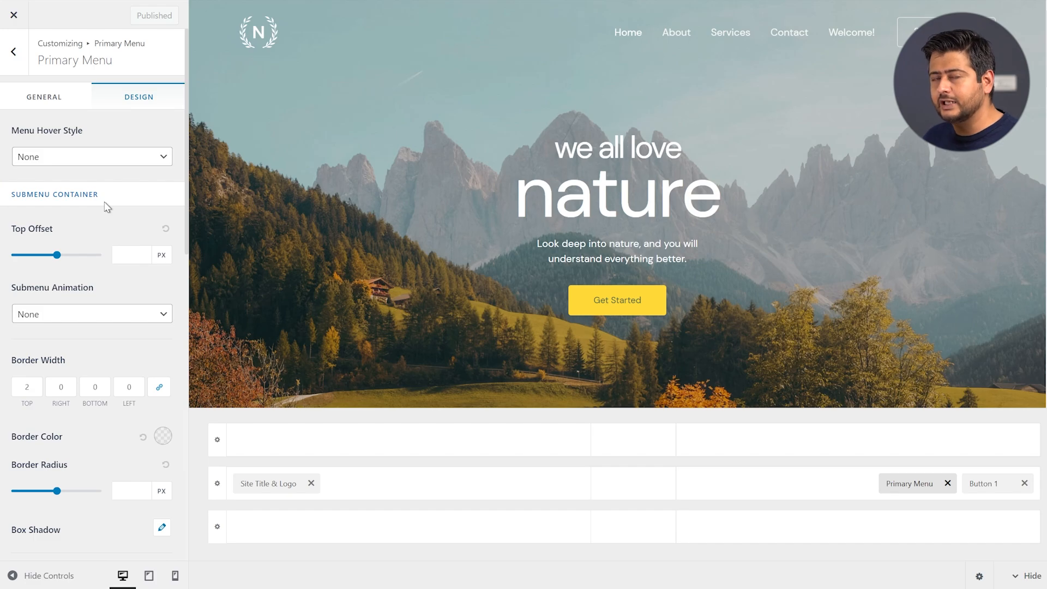
scroll(109, 208, down, 3)
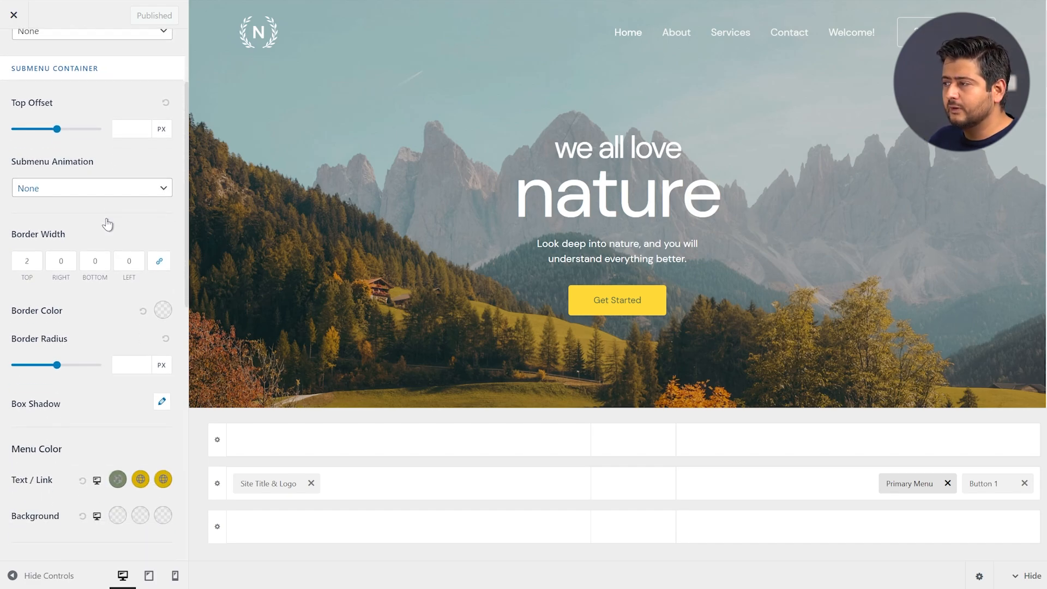
scroll(108, 224, down, 3)
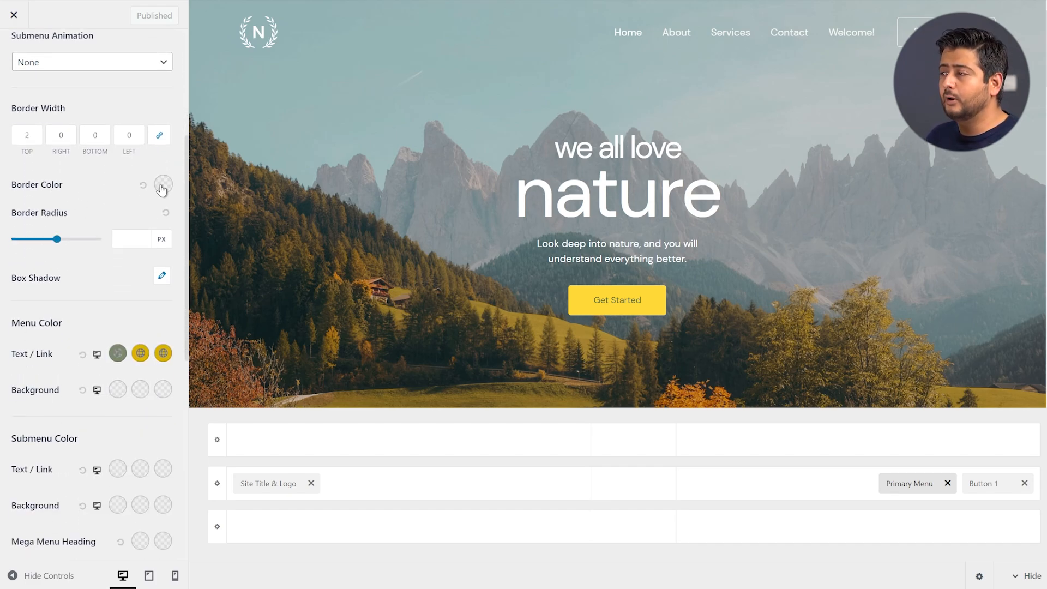
scroll(121, 208, down, 4)
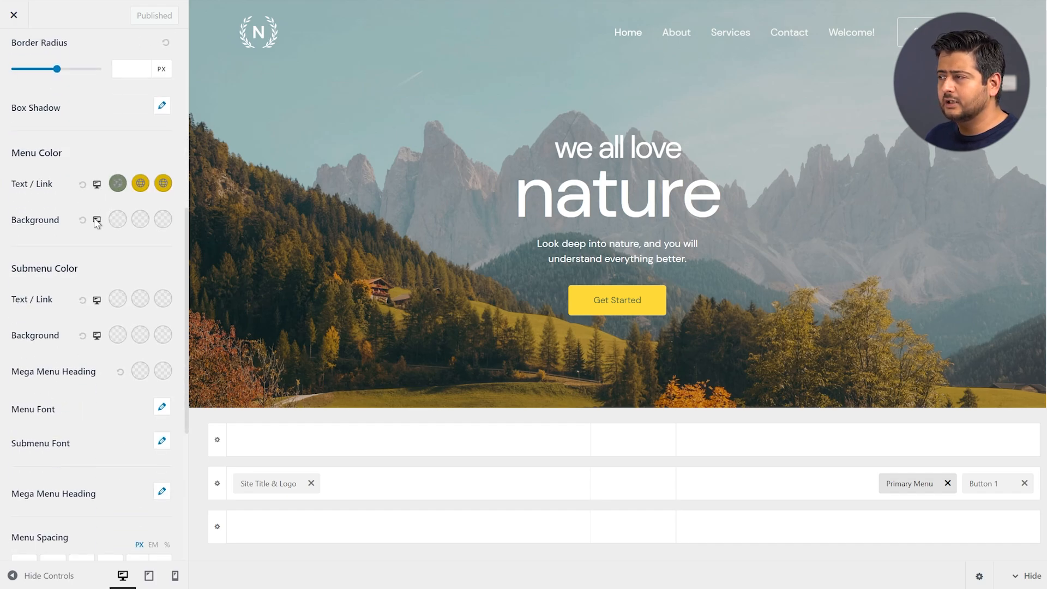
scroll(97, 223, down, 3)
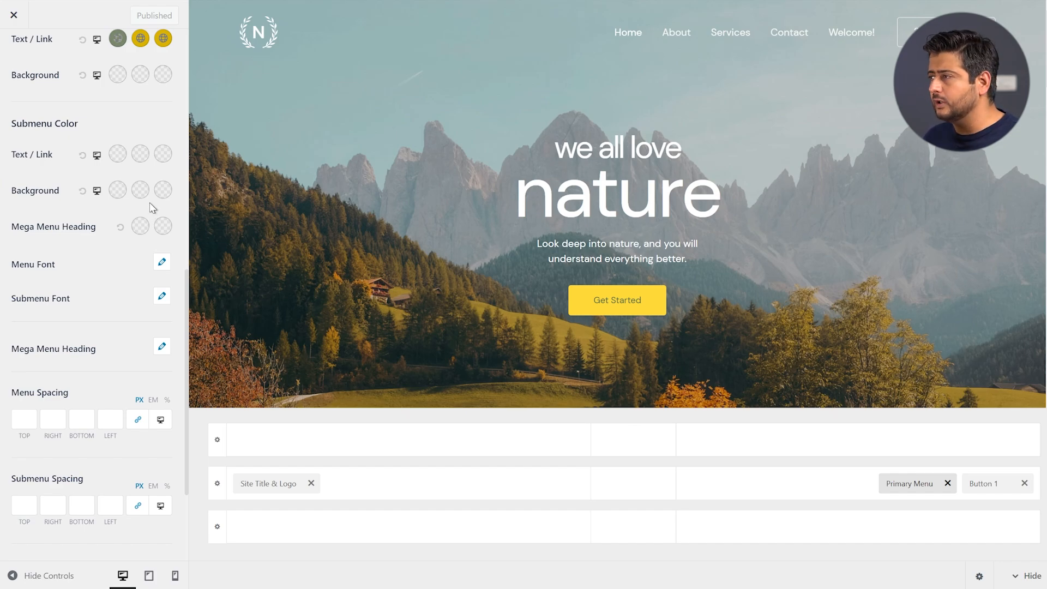
scroll(143, 258, down, 1)
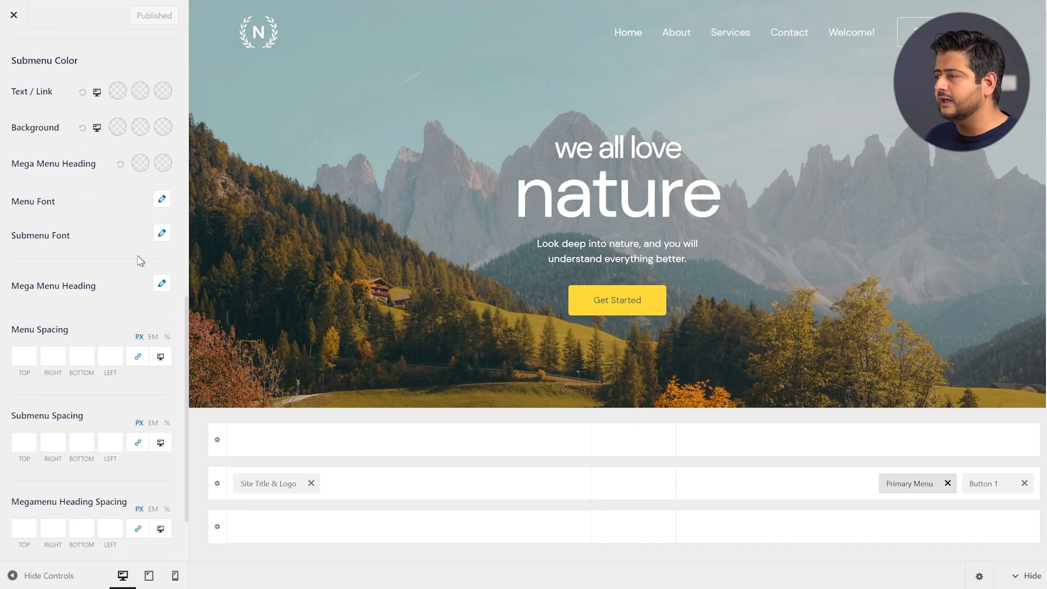
scroll(140, 261, down, 2)
scroll(136, 260, up, 6)
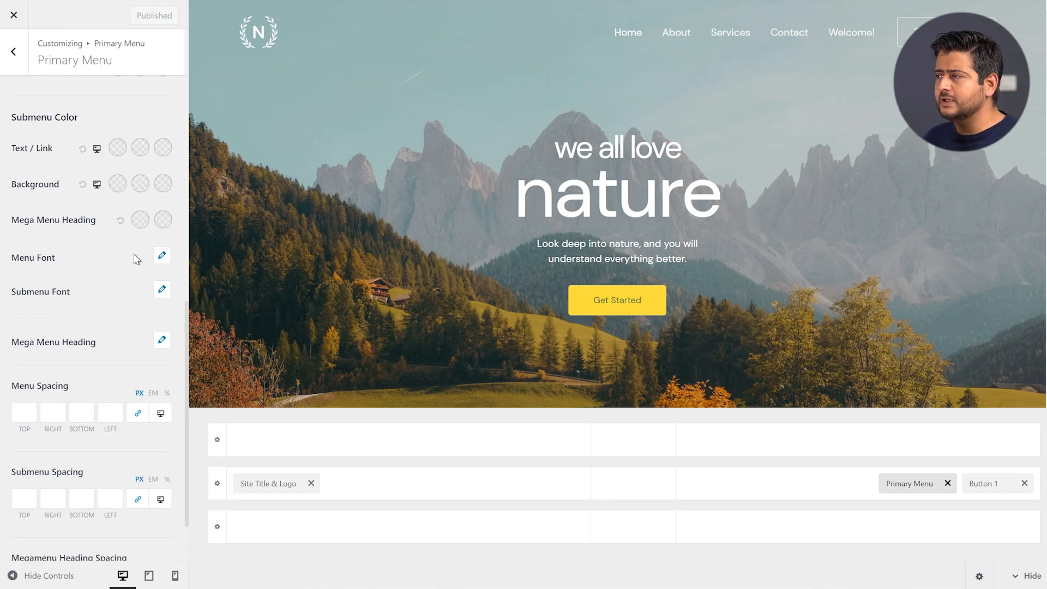
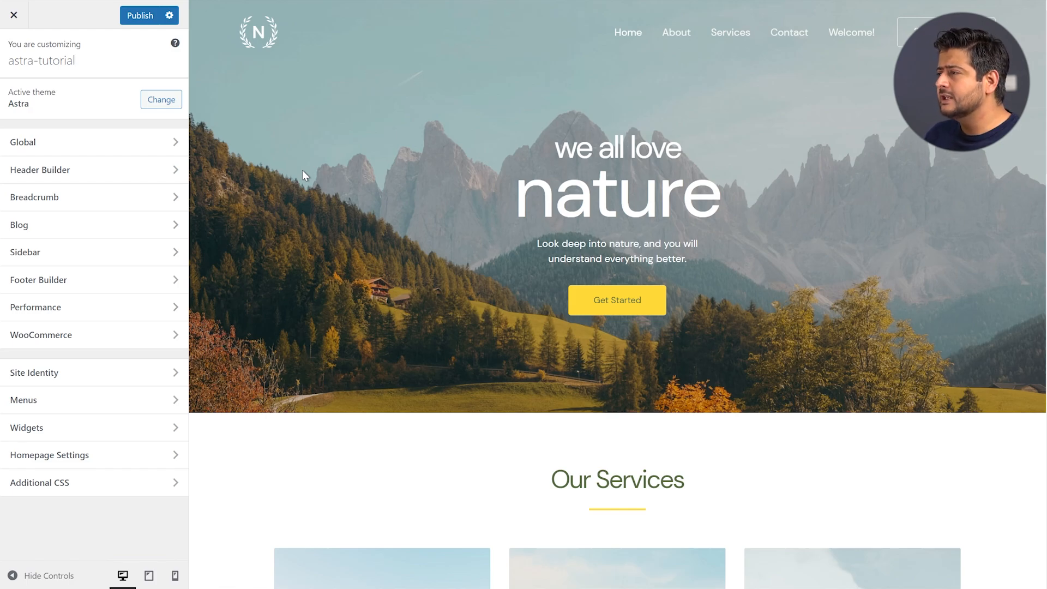
Open Global > Container and inspect its Design tab outside and inside spacing fields
click(129, 151)
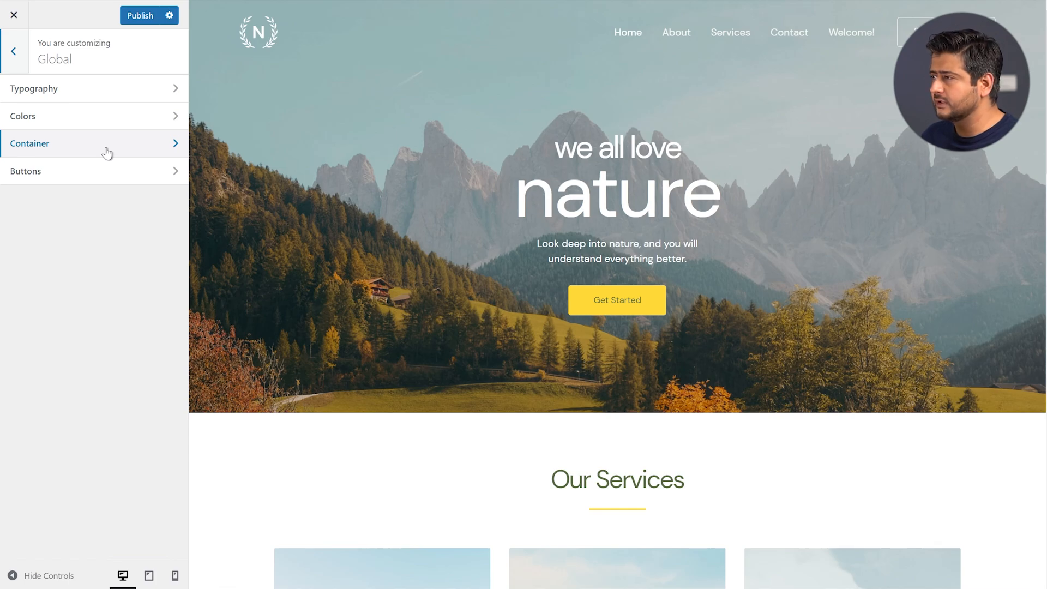
click(107, 152)
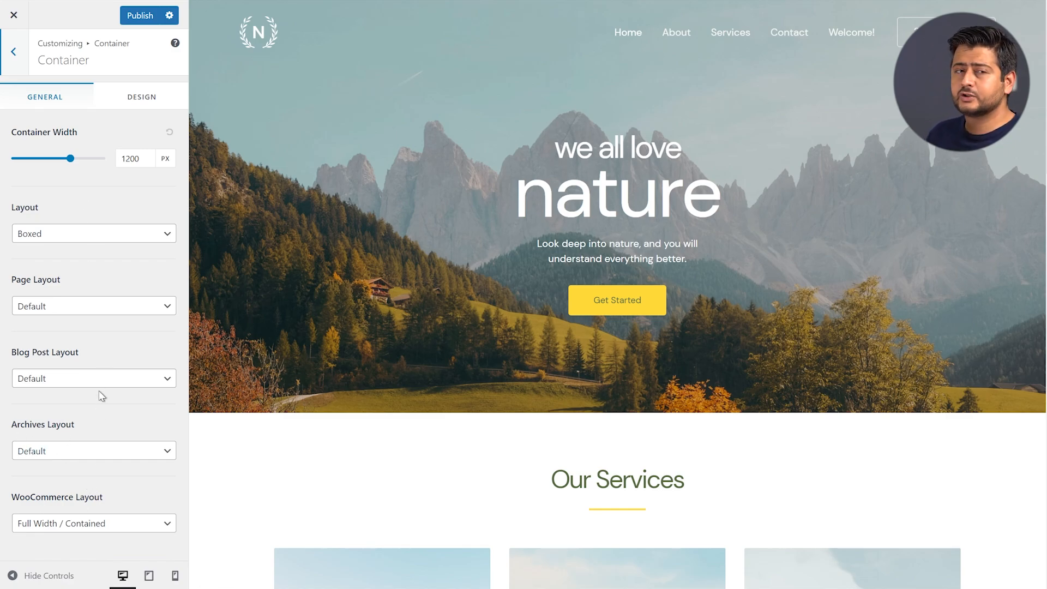
click(151, 98)
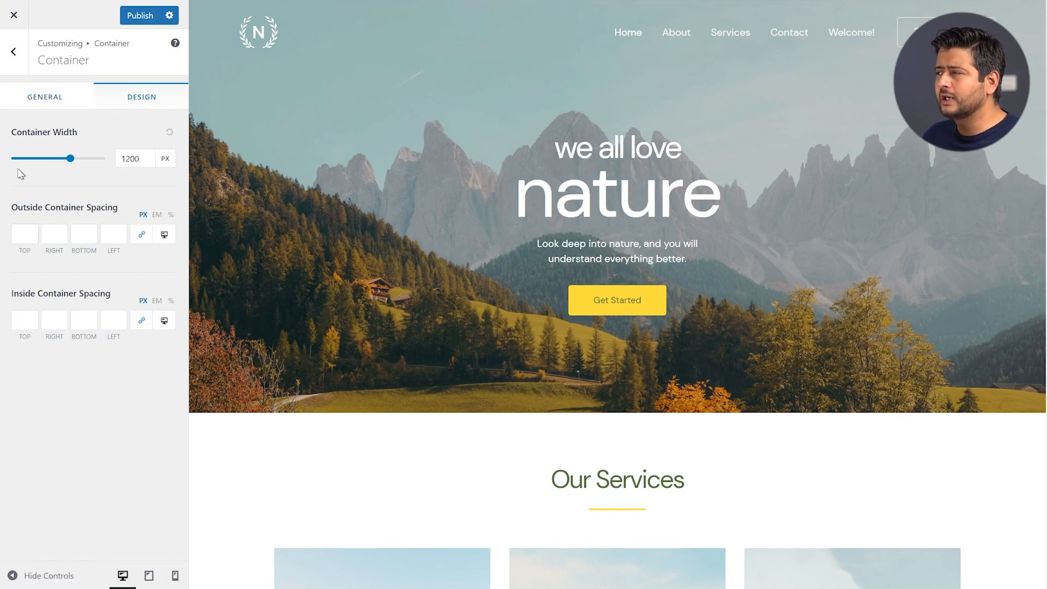
click(16, 233)
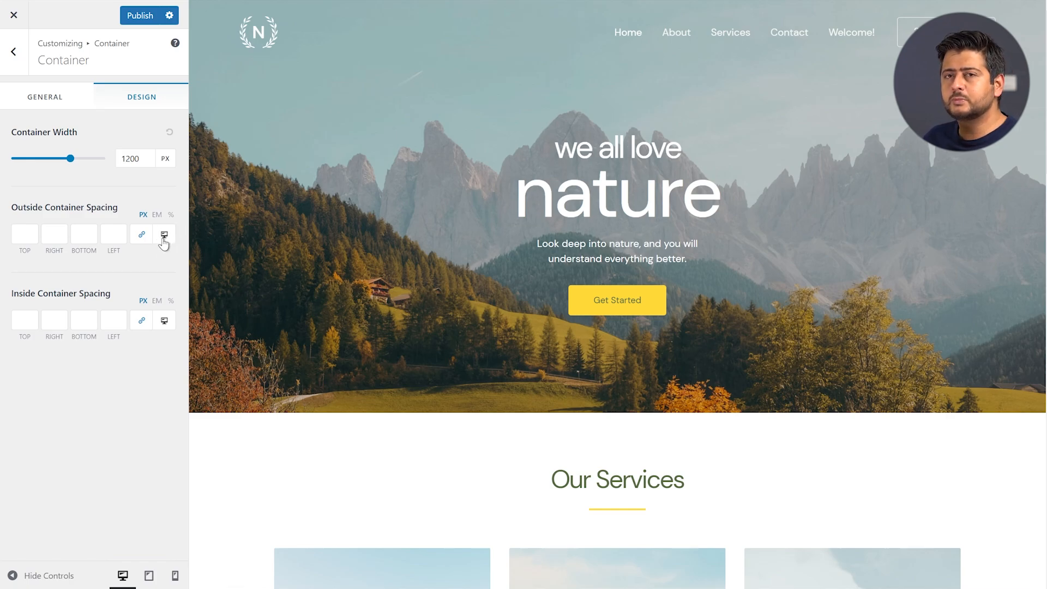
click(52, 233)
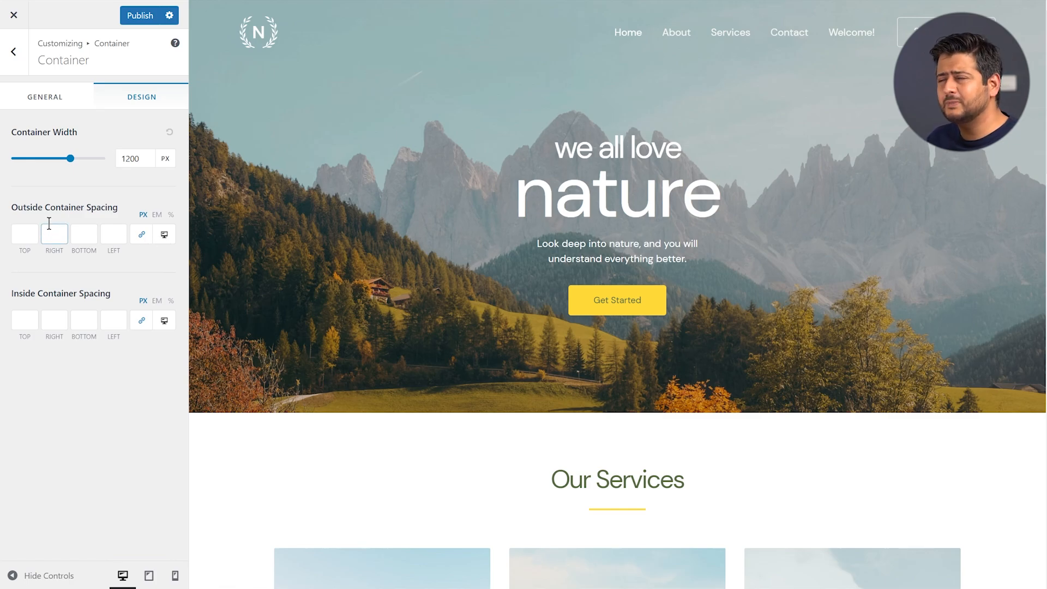
Open the header's Primary Menu settings and review the Design tab menu spacing fields
click(14, 51)
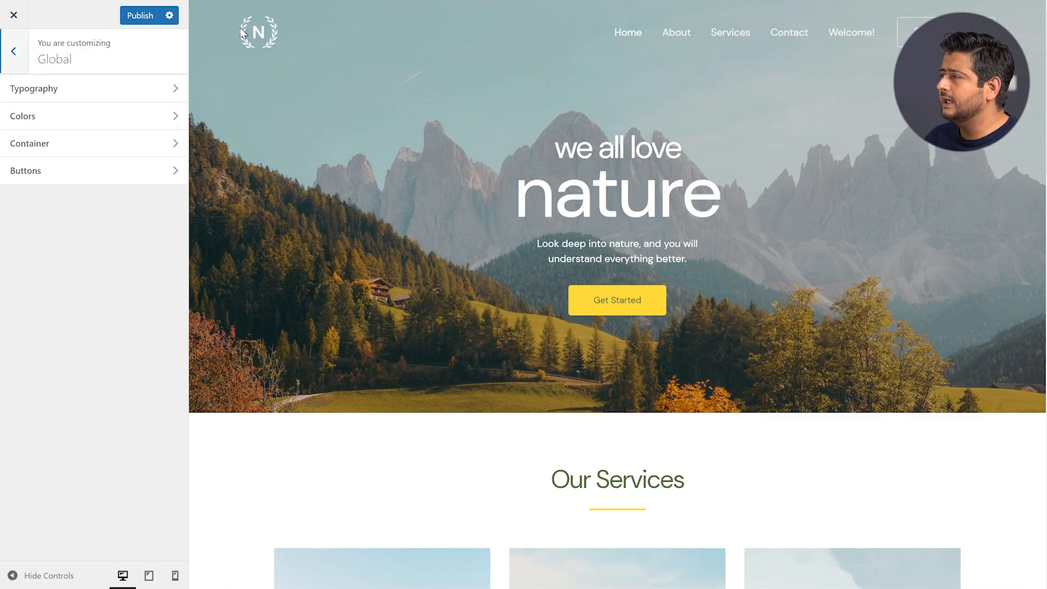
click(246, 35)
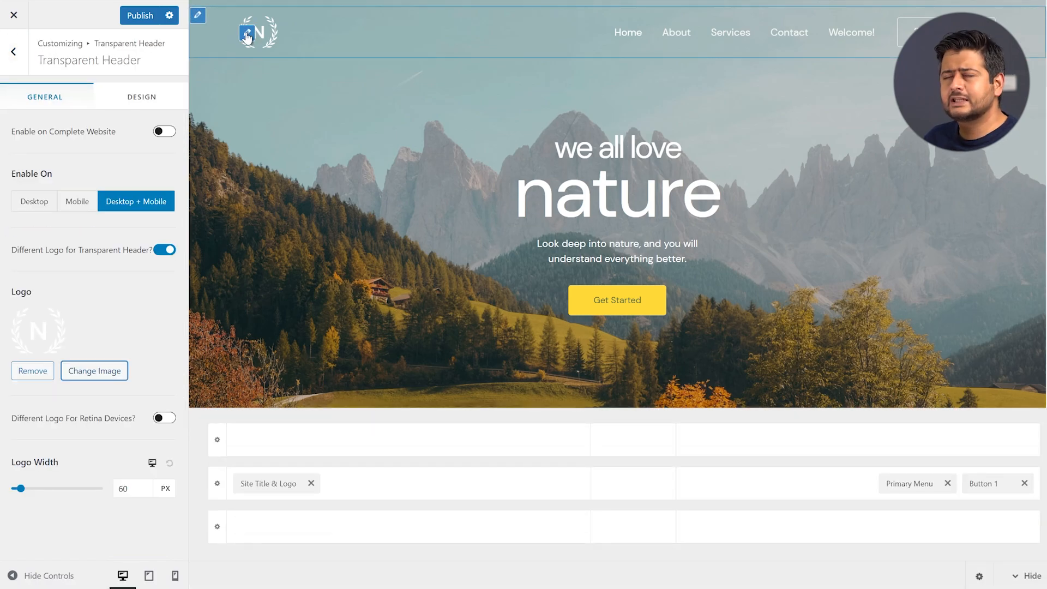
click(908, 486)
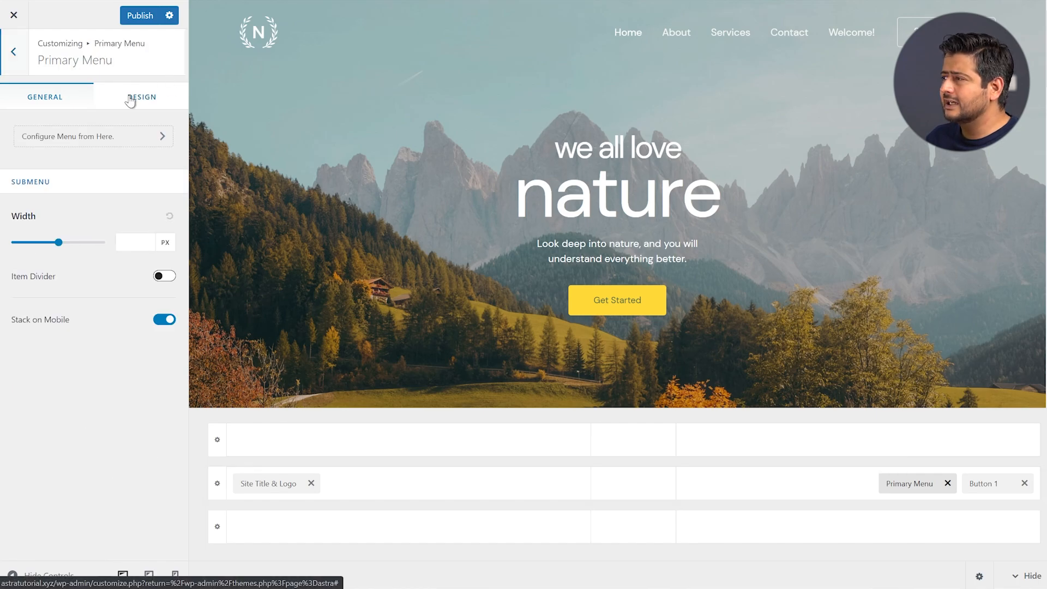
click(129, 99)
scroll(98, 244, down, 6)
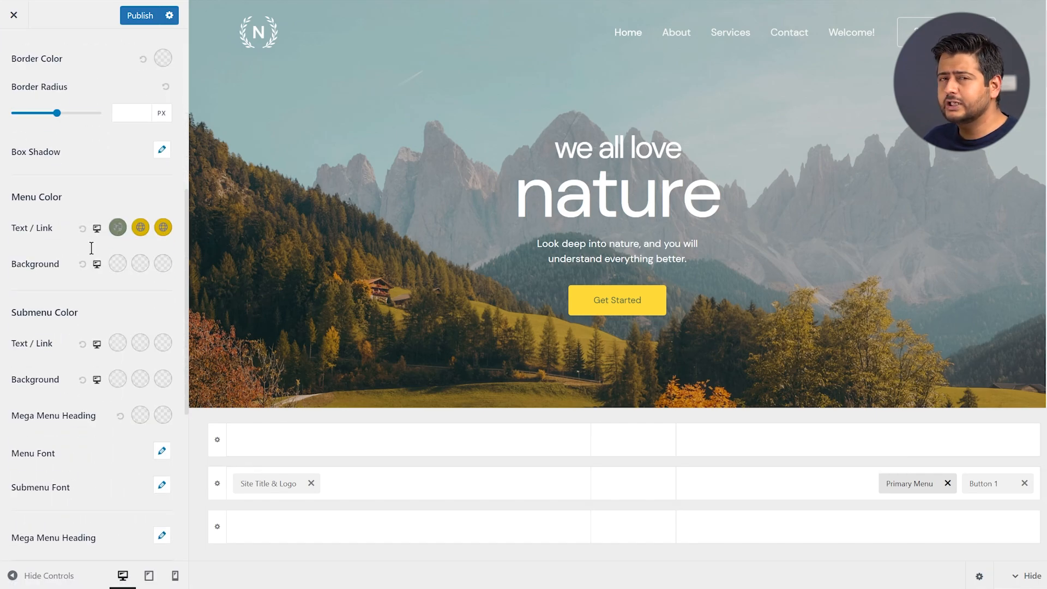
scroll(92, 249, down, 6)
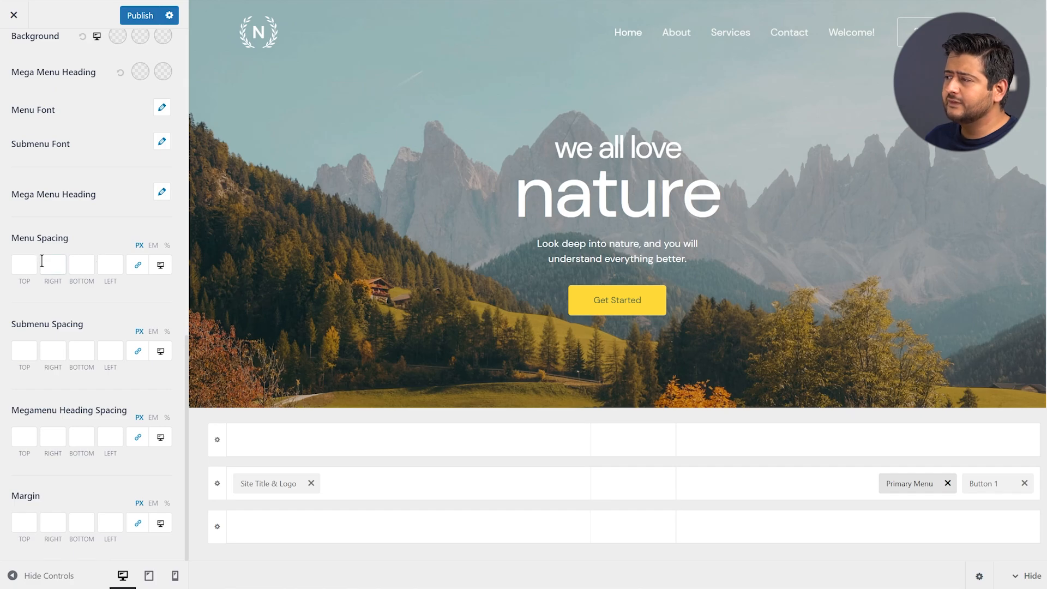
click(25, 262)
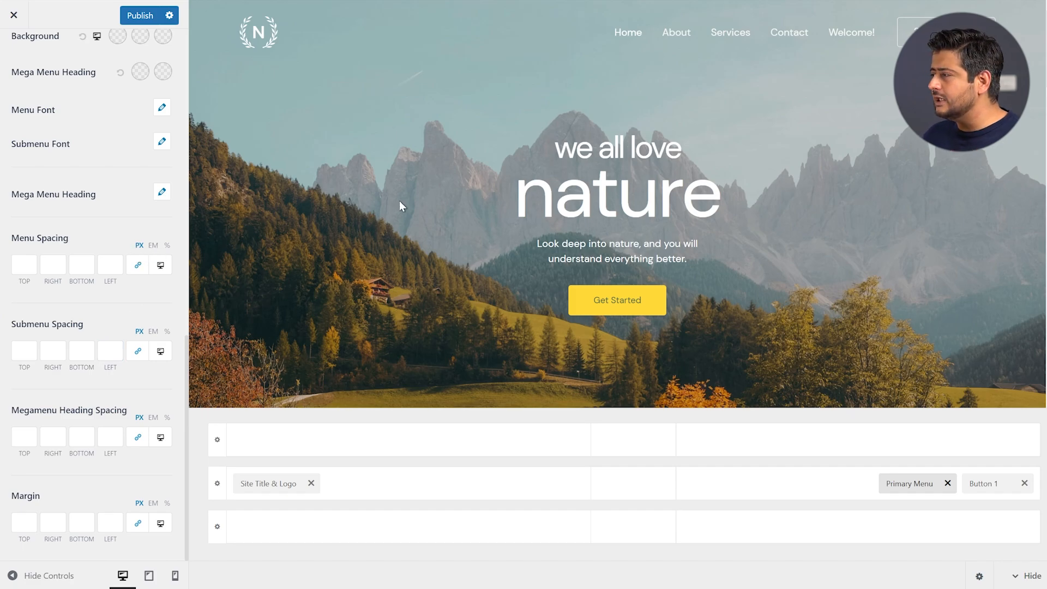
scroll(76, 174, up, 6)
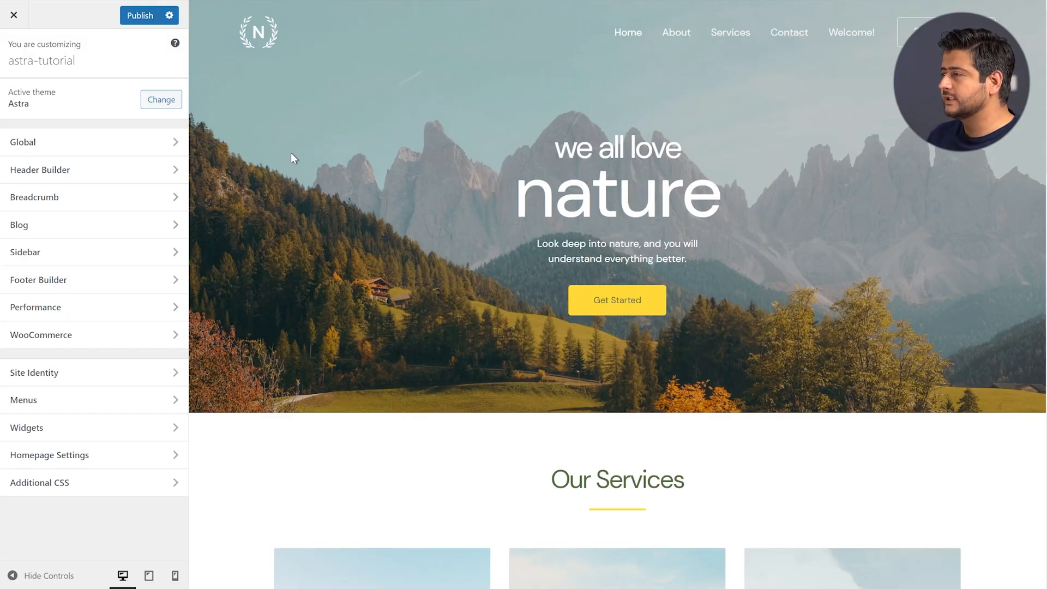
Open Blog > Single Post and scroll through its content width, structure and meta options
click(90, 229)
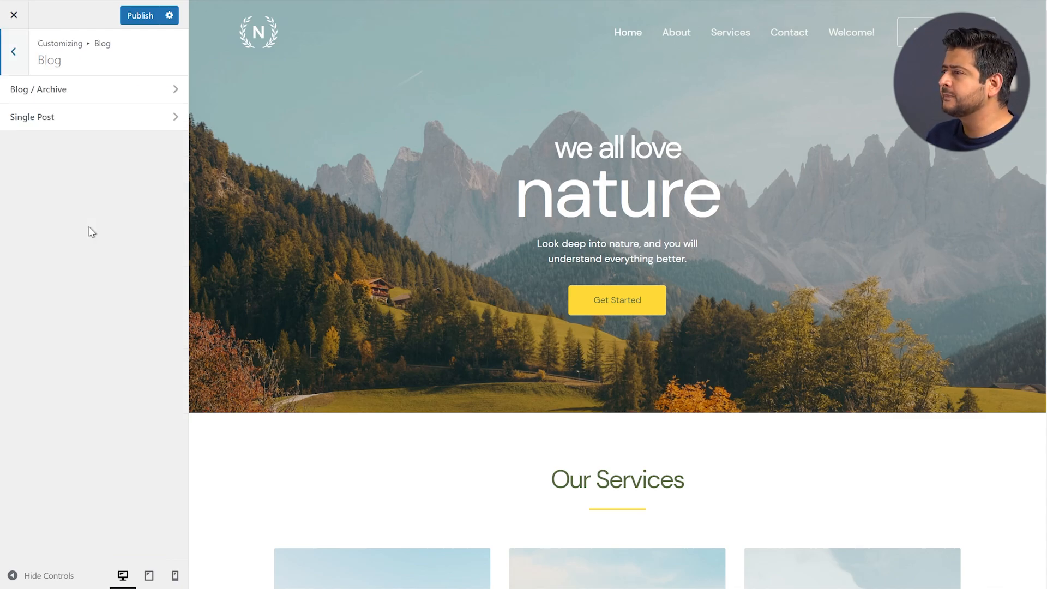
click(80, 126)
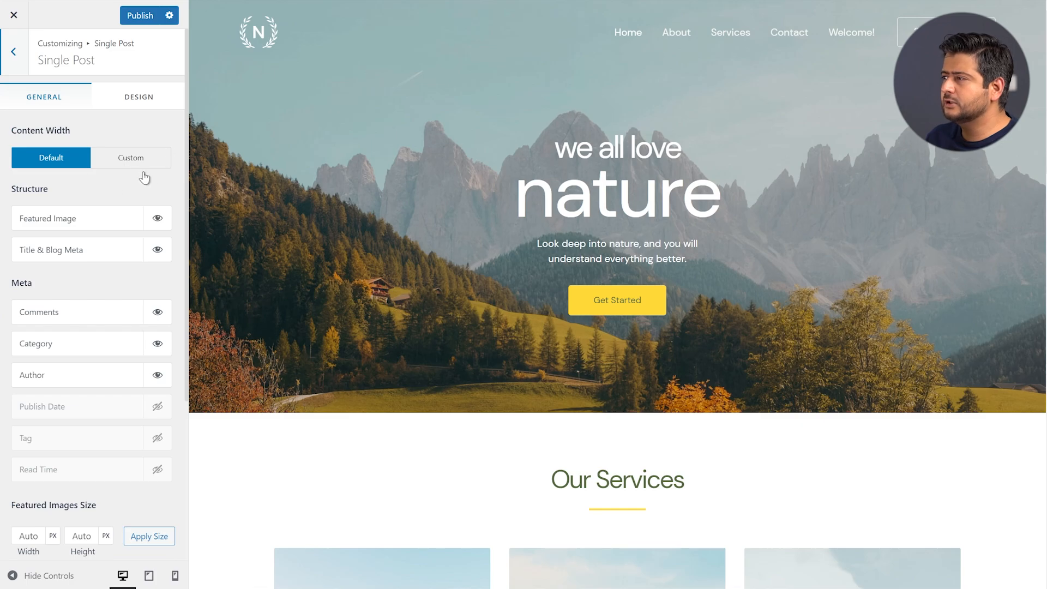
scroll(144, 177, down, 5)
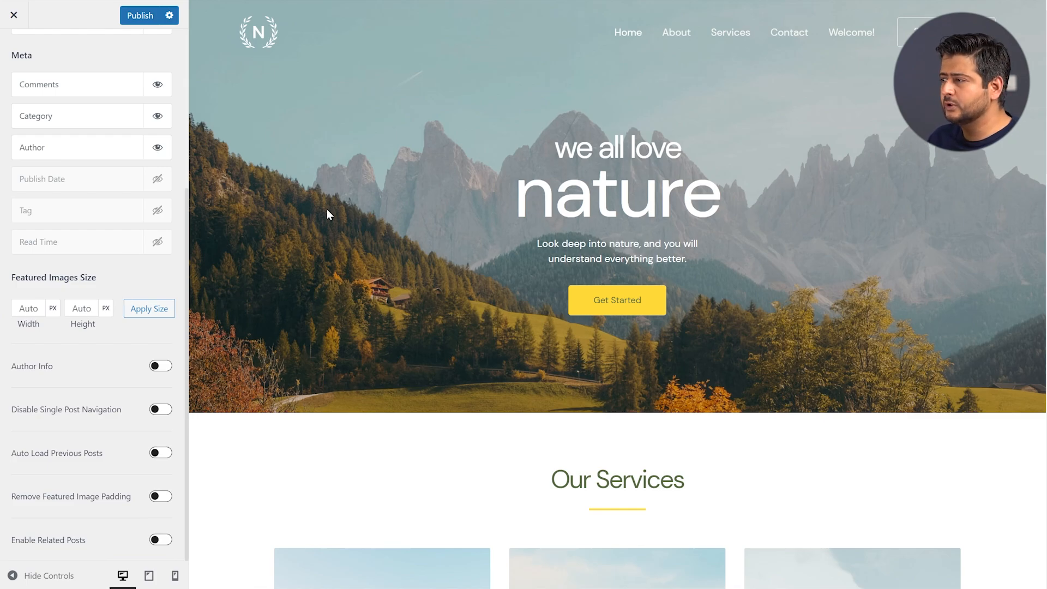
scroll(333, 262, down, 15)
scroll(116, 123, up, 5)
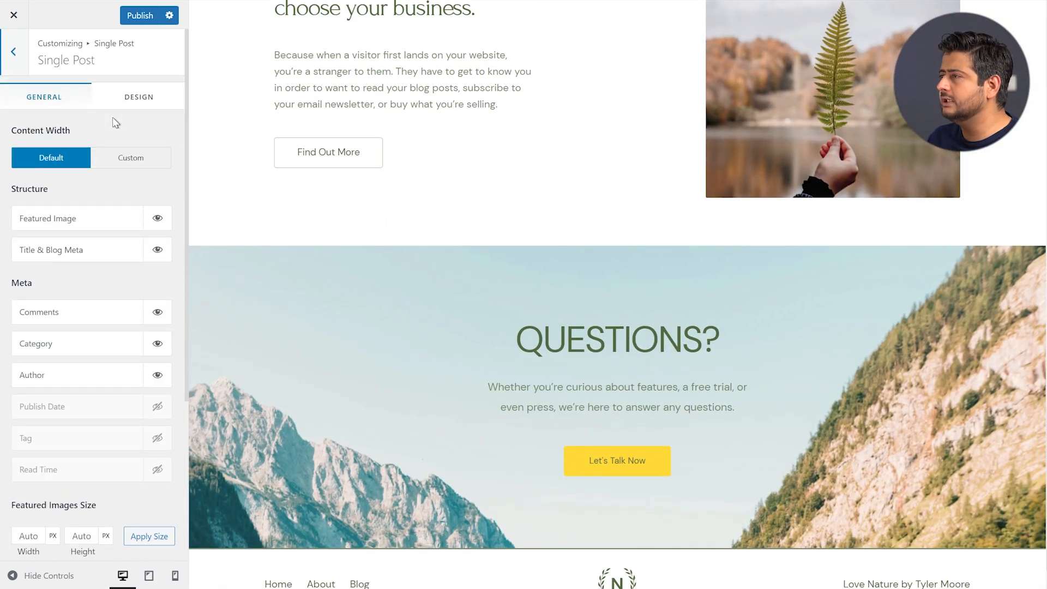
scroll(96, 189, down, 5)
scroll(390, 426, down, 2)
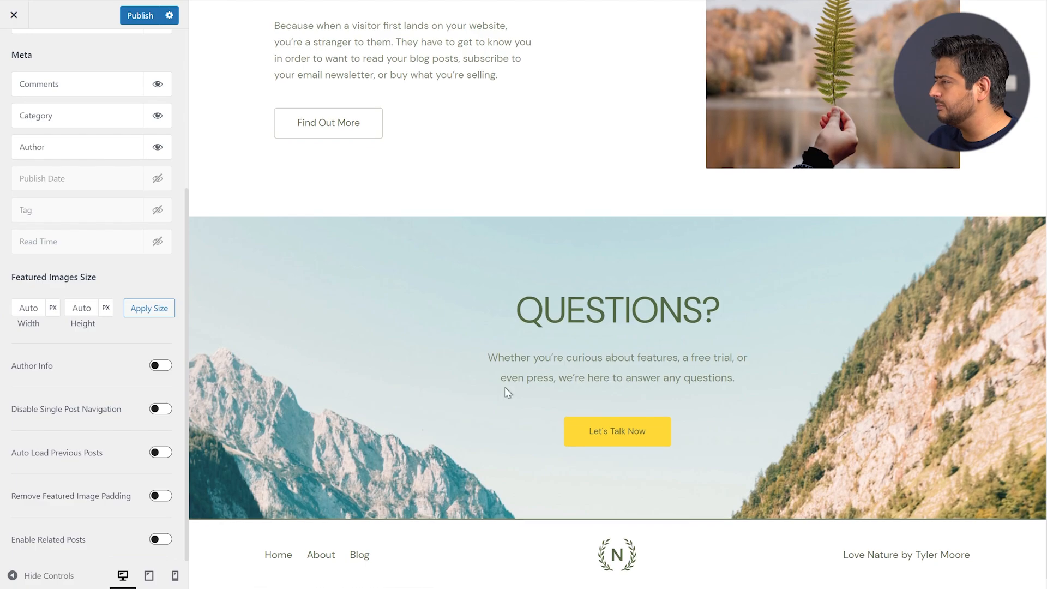
scroll(545, 349, up, 14)
scroll(567, 335, up, 9)
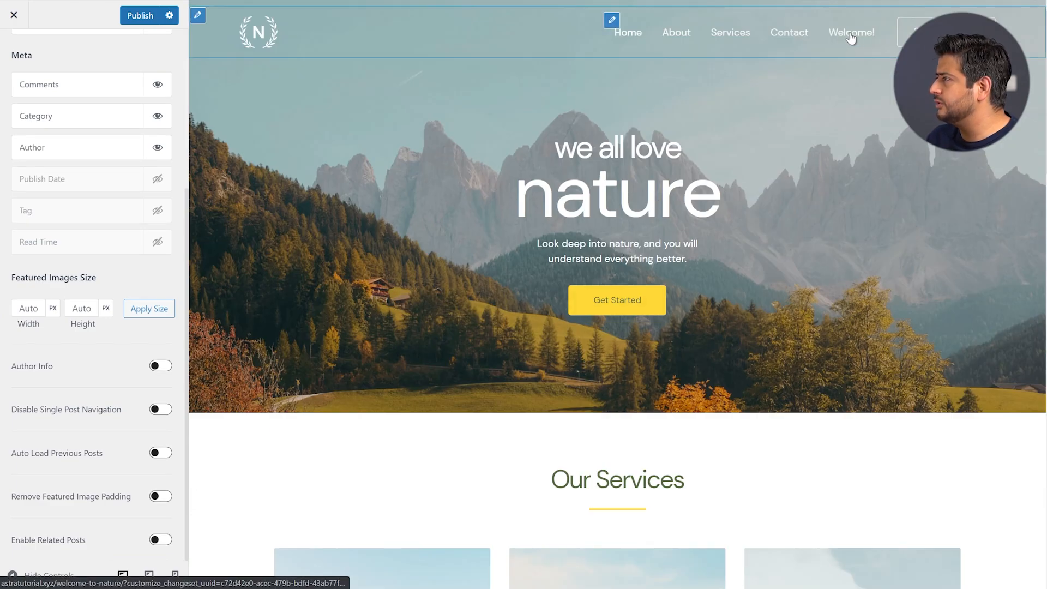
Preview the Welcome To Nature post and review the Single Post Design tab options
click(851, 37)
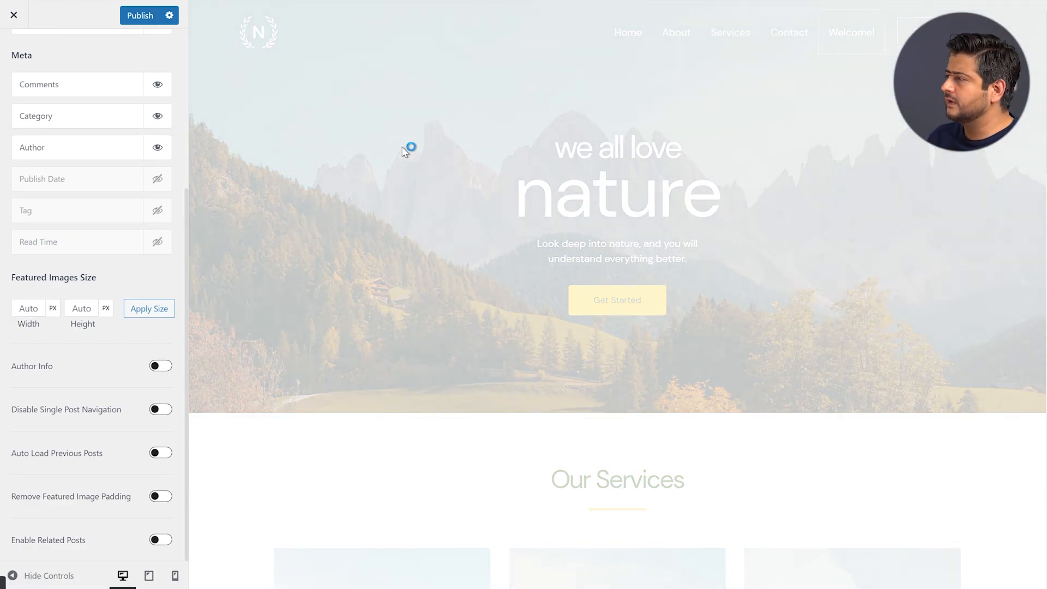
scroll(573, 191, down, 5)
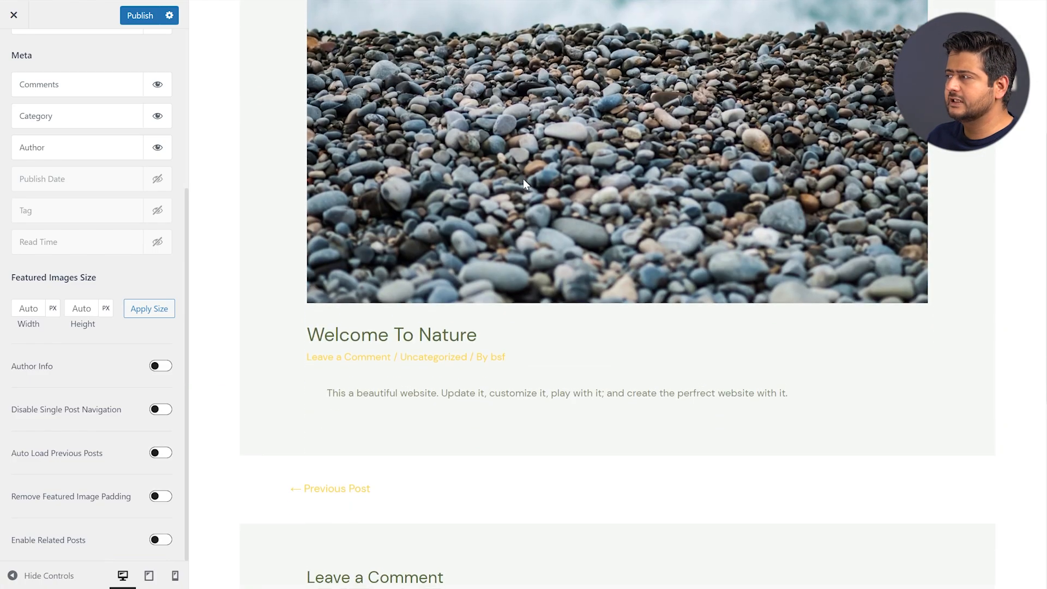
scroll(522, 179, up, 5)
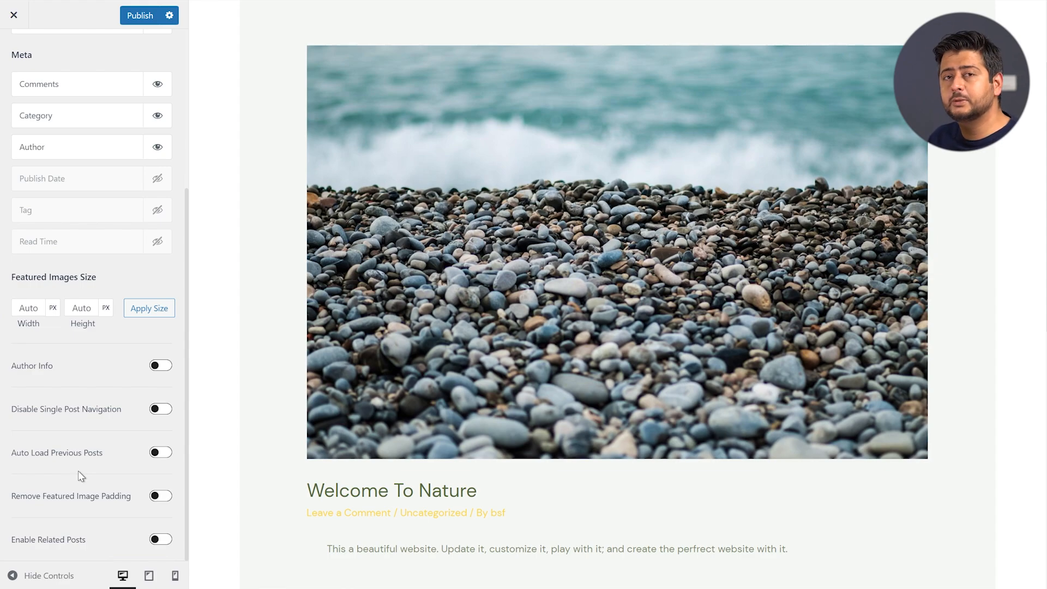
scroll(75, 350, up, 5)
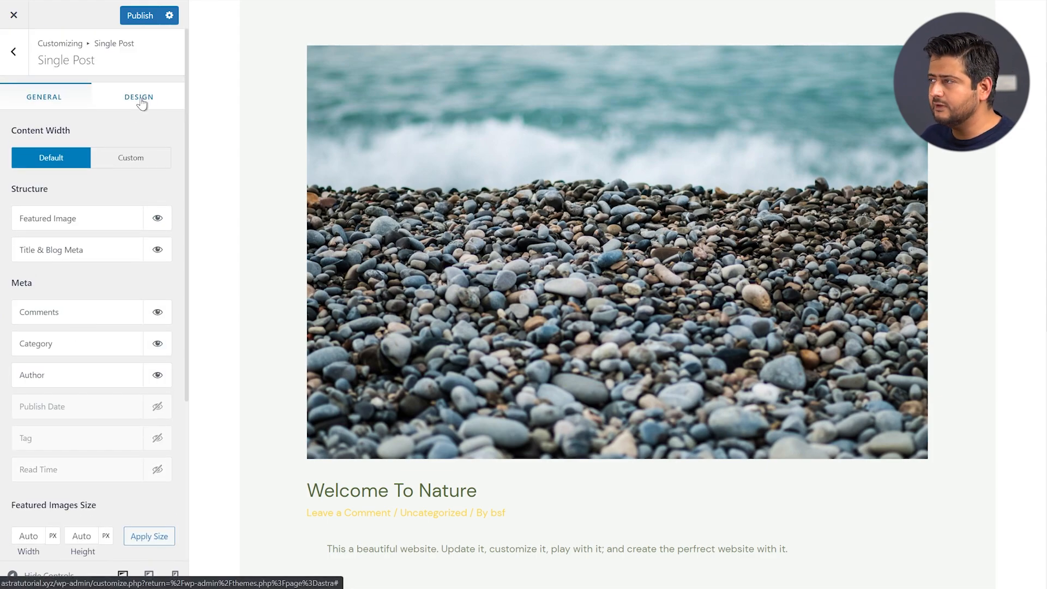
click(133, 116)
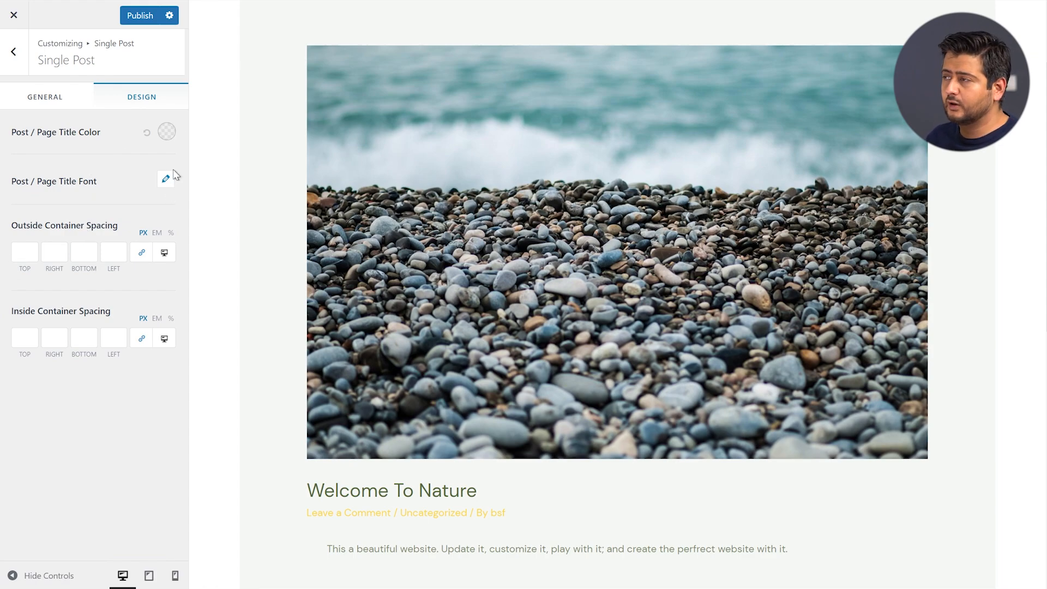
click(13, 66)
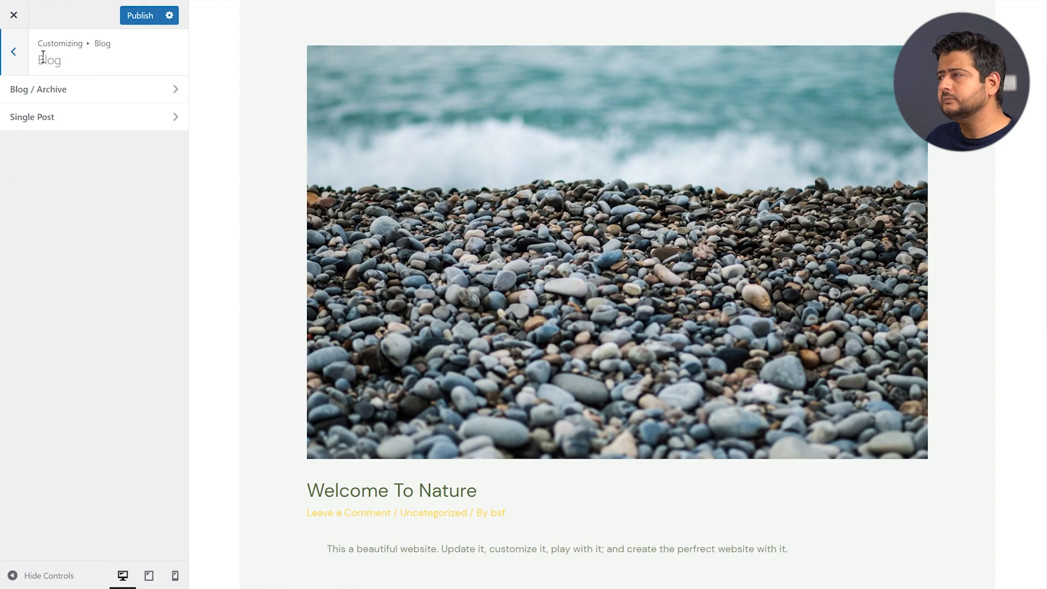
Open Blog / Archive, preview the blog page, and place the featured image left of post text
click(44, 94)
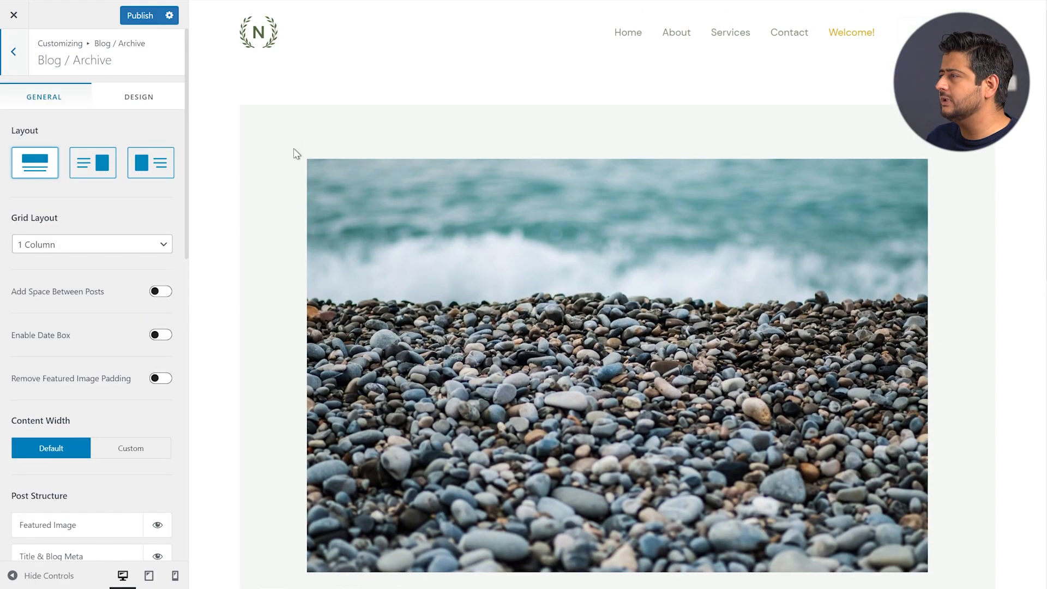
scroll(315, 347, down, 12)
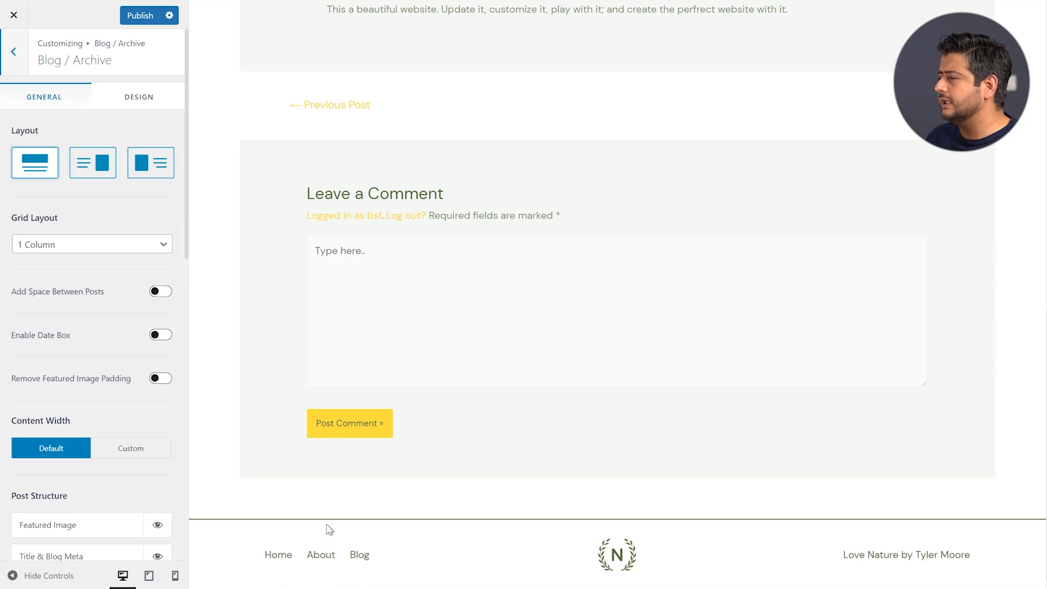
click(358, 555)
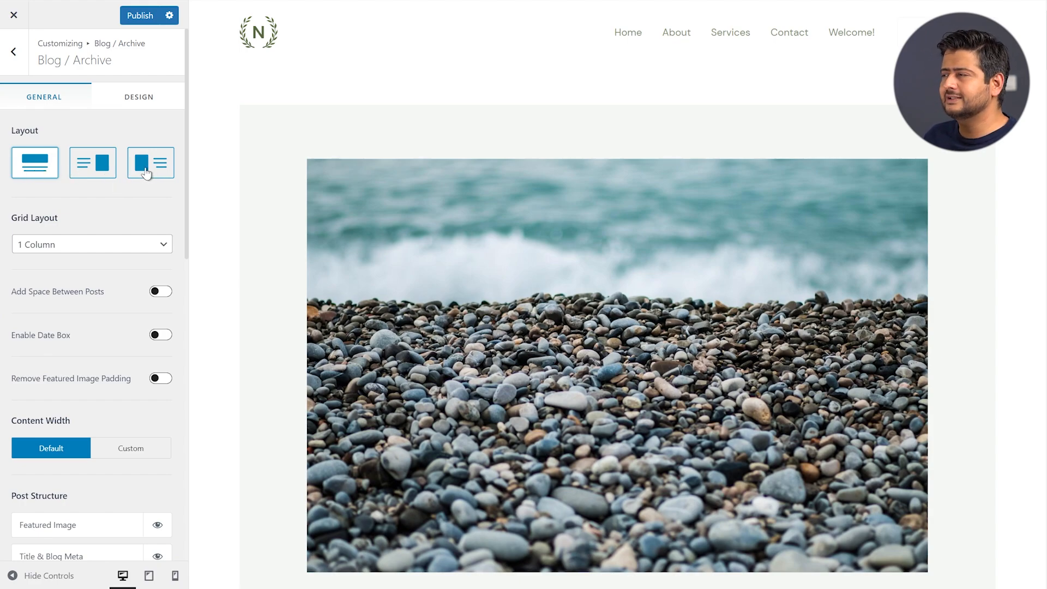
scroll(480, 267, down, 2)
scroll(611, 226, up, 2)
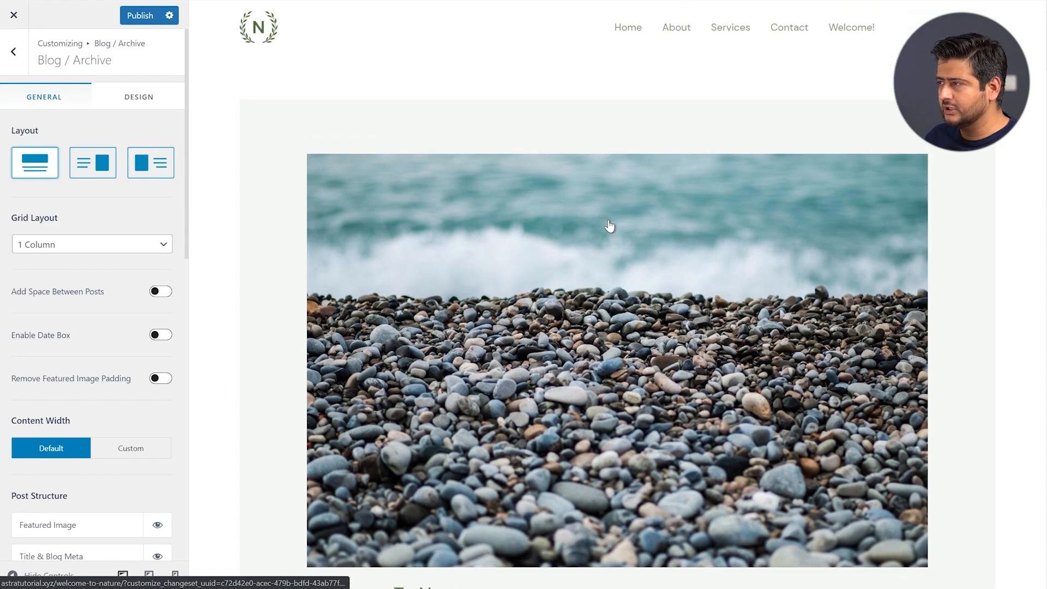
click(105, 168)
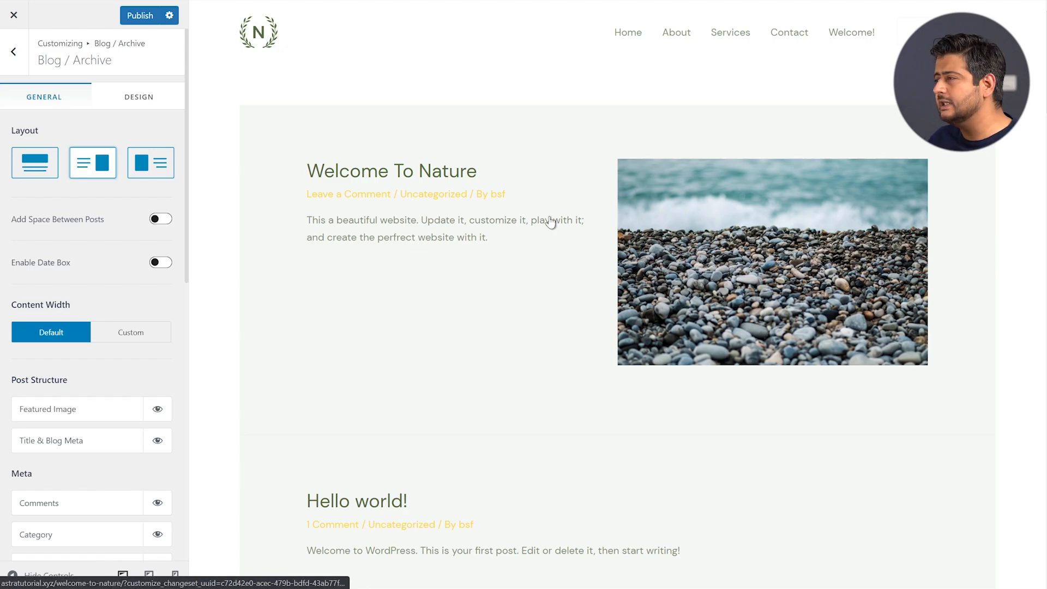
click(150, 166)
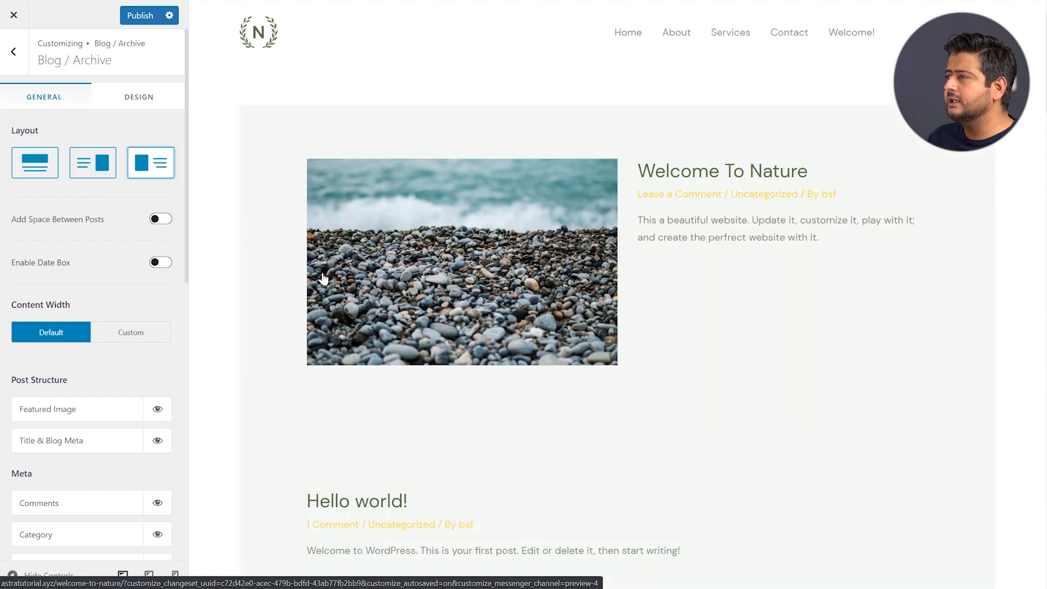
scroll(305, 279, down, 2)
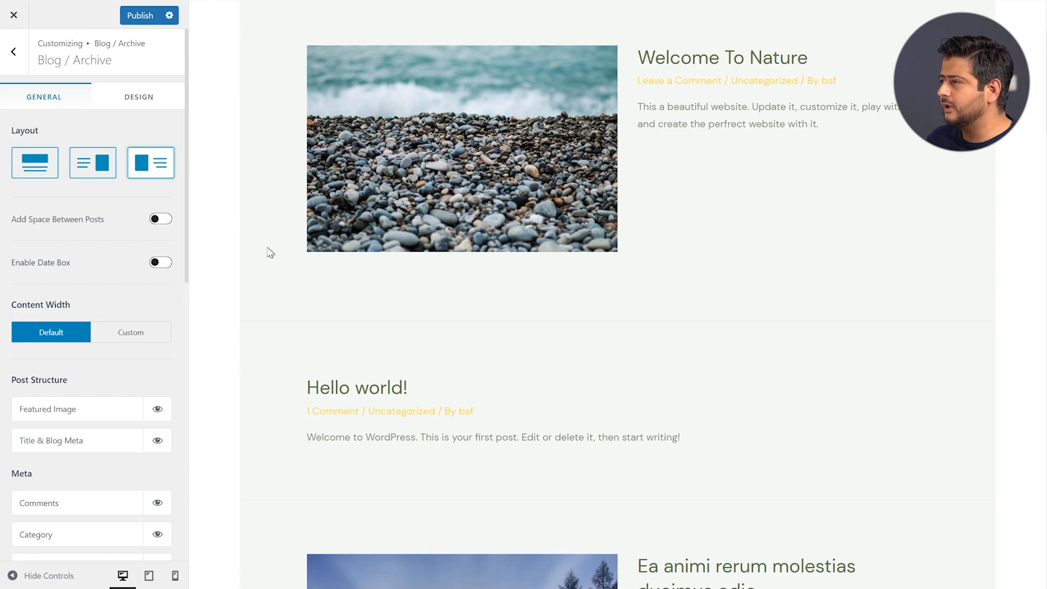
Turn on Add Space Between Posts and enable a Date Box with Circle style
click(163, 220)
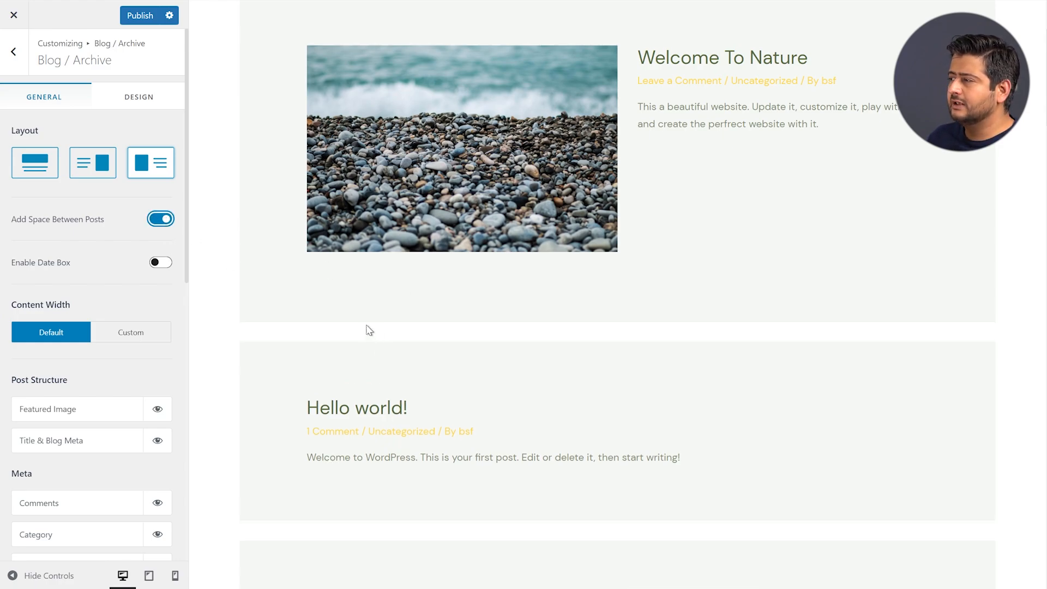
scroll(374, 322, up, 2)
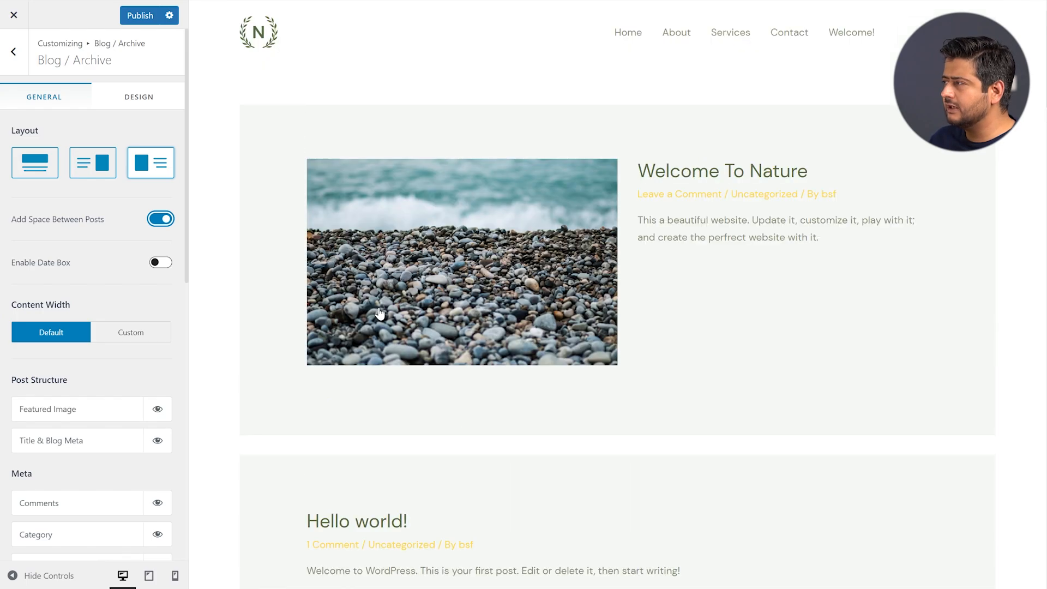
scroll(376, 314, down, 5)
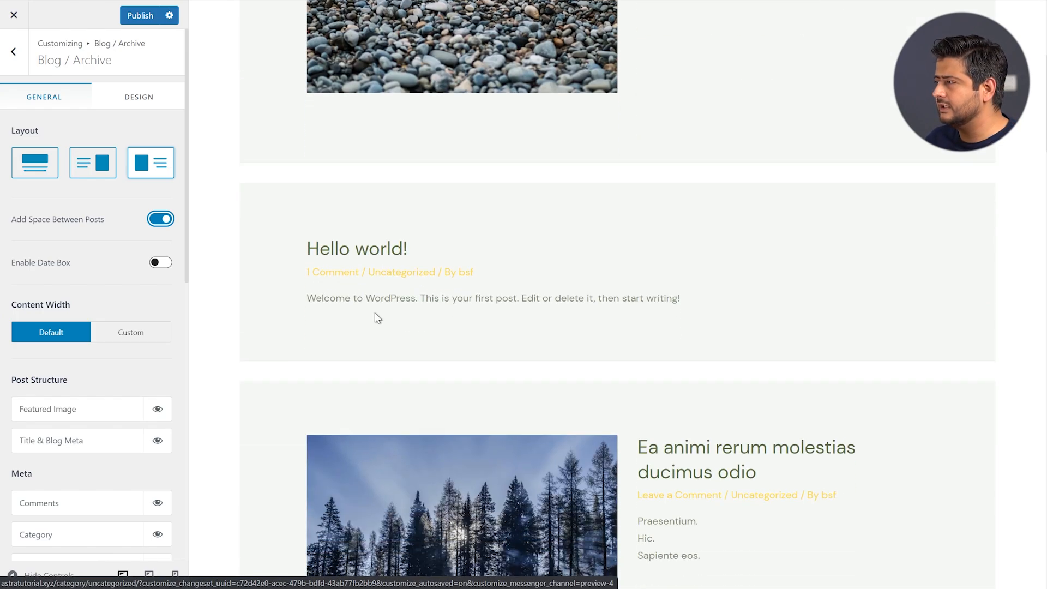
scroll(379, 315, up, 5)
scroll(609, 359, down, 2)
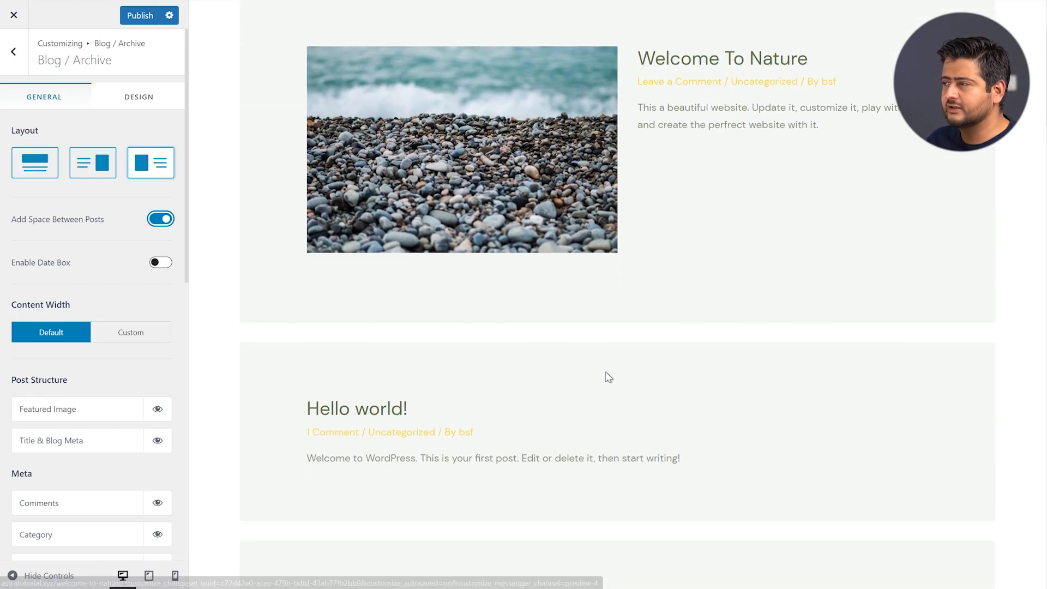
click(161, 263)
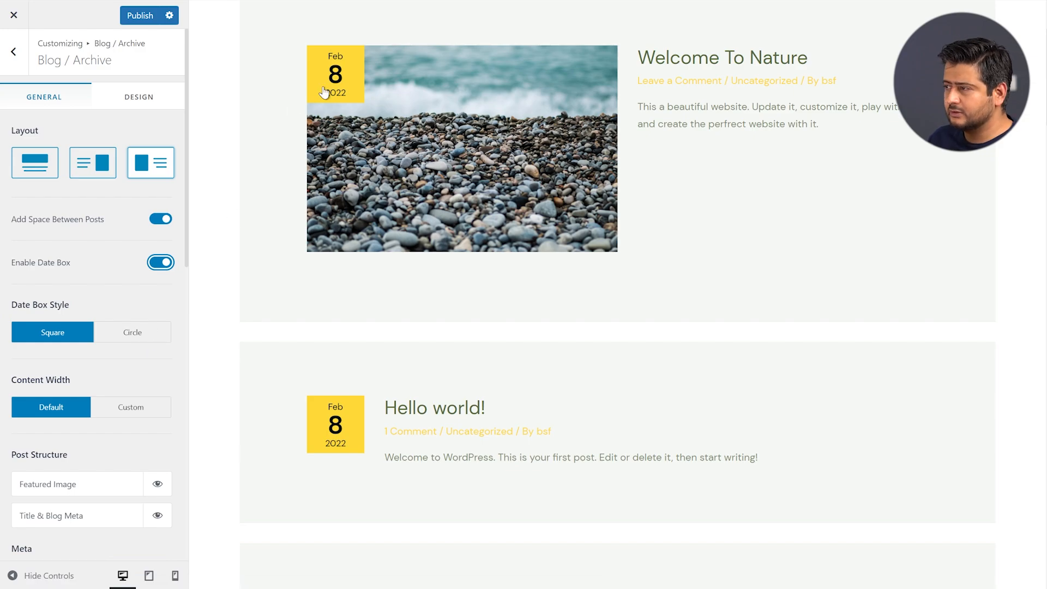
click(146, 342)
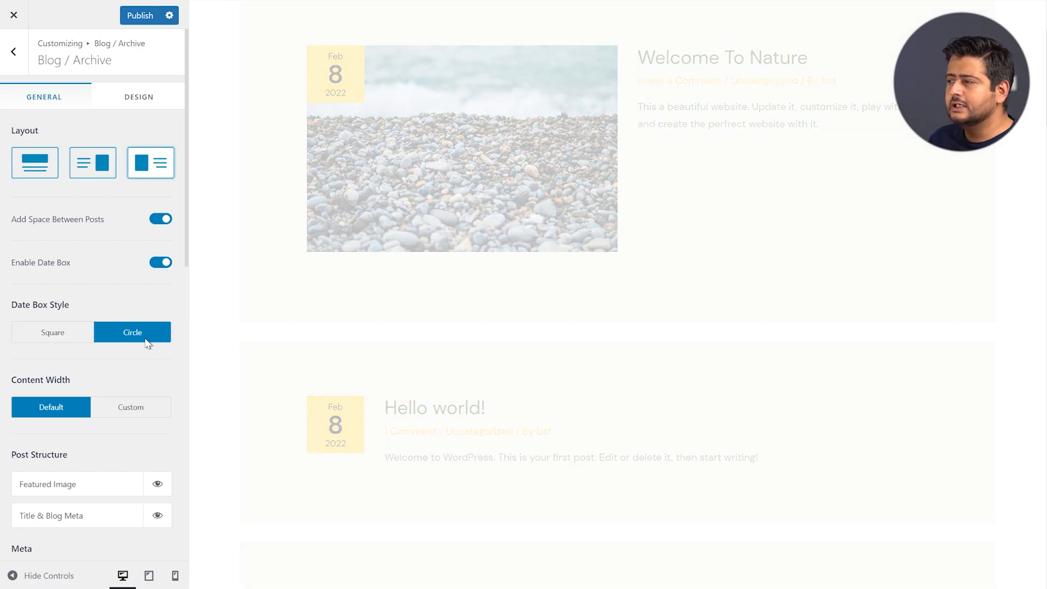
scroll(105, 400, down, 4)
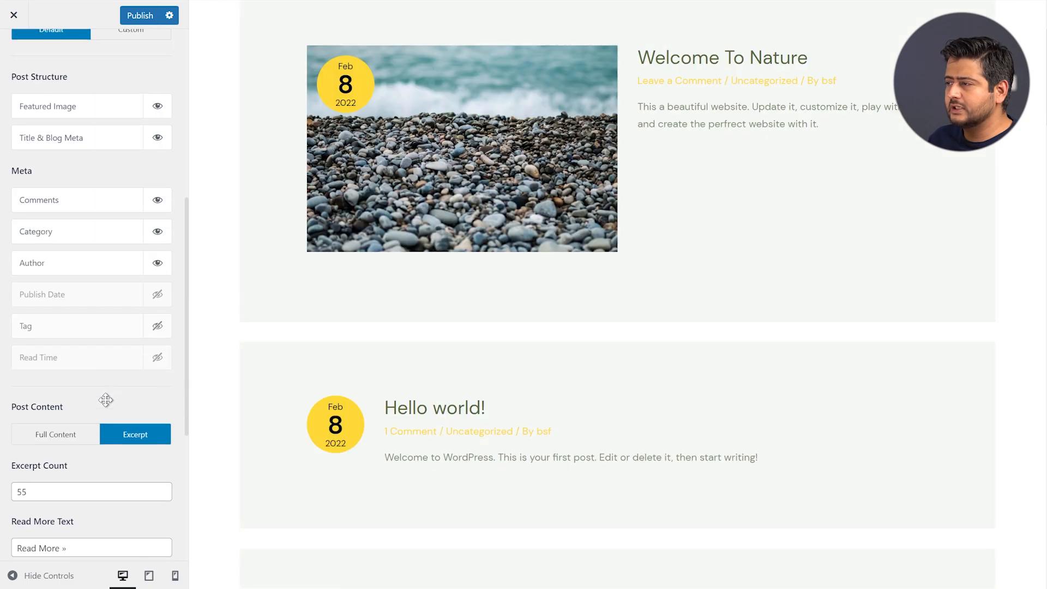
scroll(77, 299, down, 3)
scroll(56, 262, down, 3)
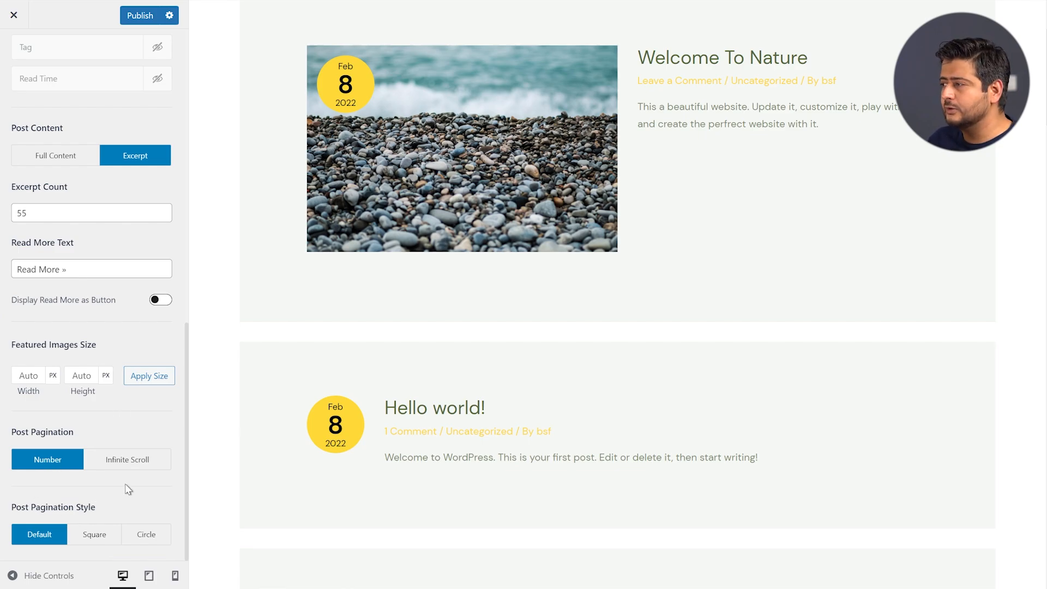
scroll(18, 440, up, 10)
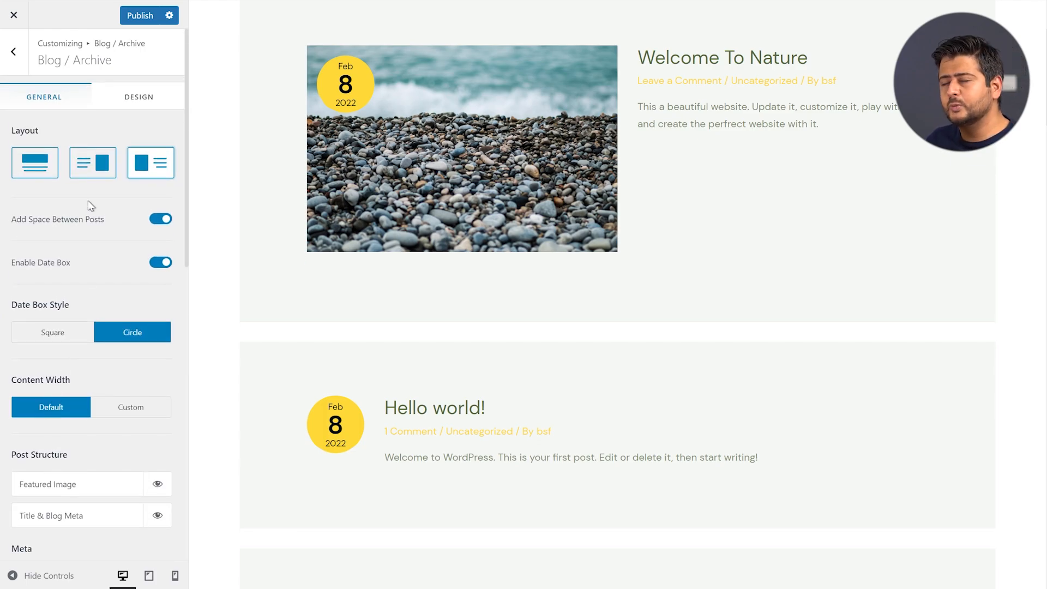
Switch Blog / Archive to its Design tab and scroll through the colour, font and spacing options
click(121, 108)
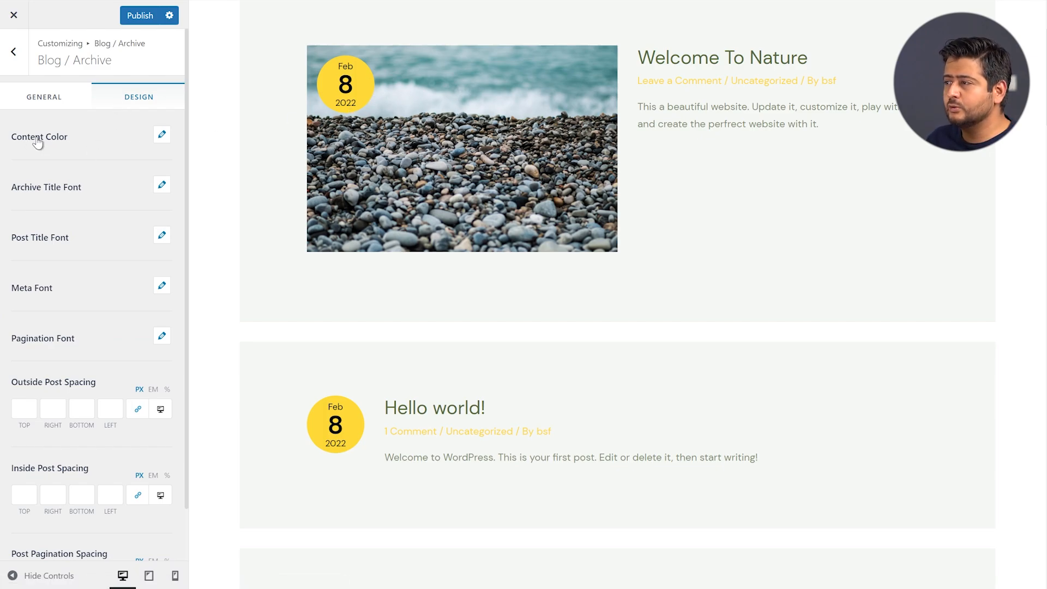
scroll(95, 244, down, 1)
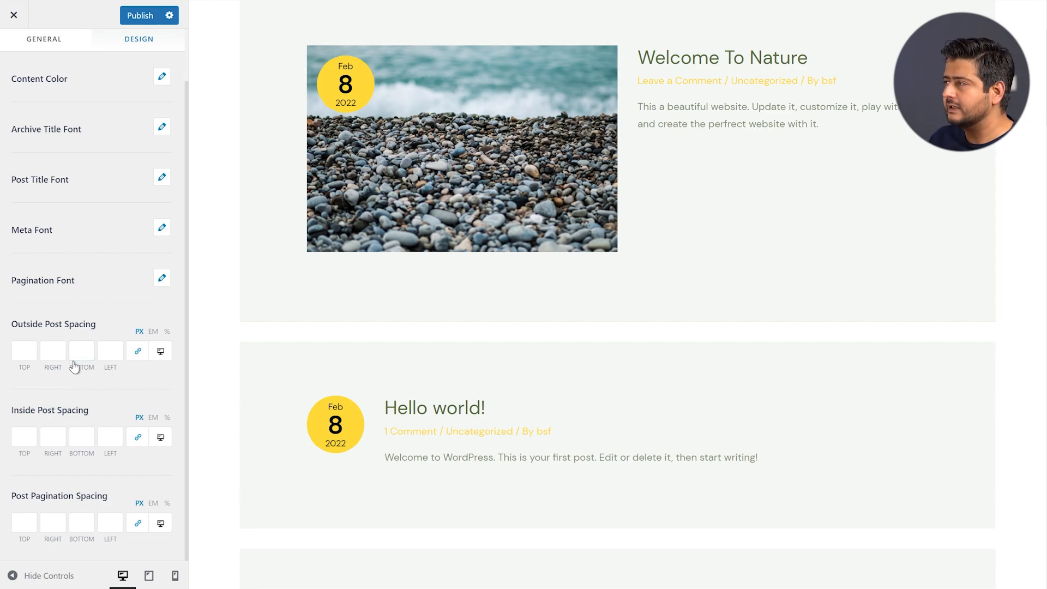
scroll(74, 367, up, 1)
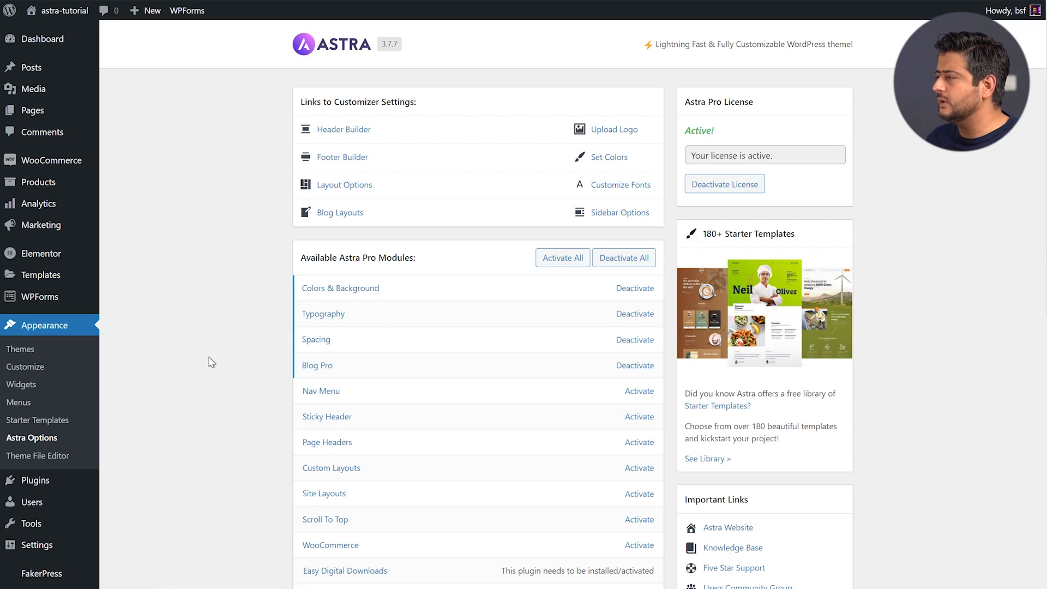
Activate the Nav Menu module in Astra Options and open Appearance > Menus in a new tab
scroll(211, 362, down, 2)
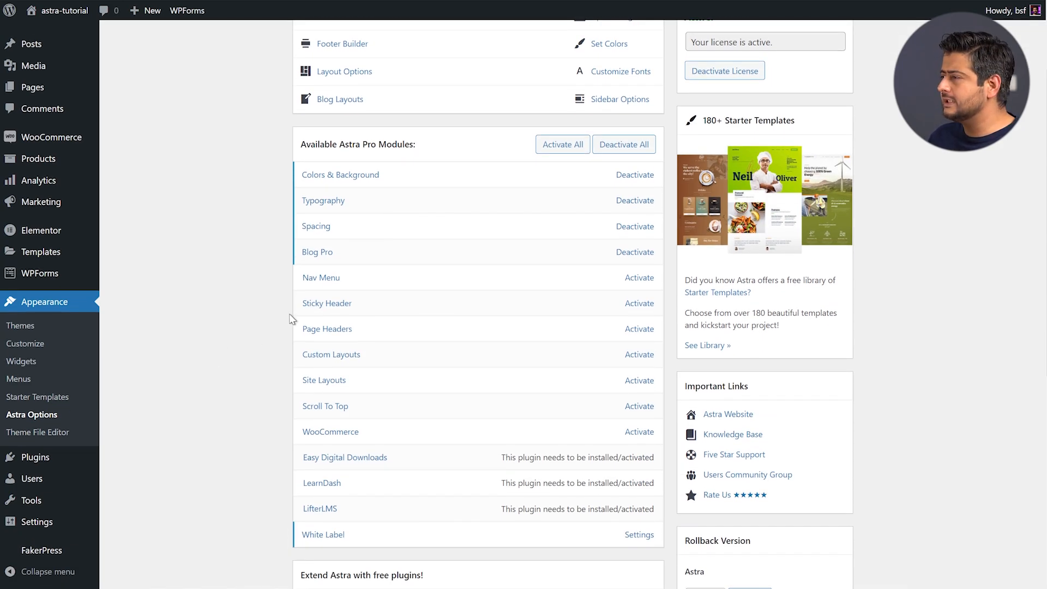
click(640, 279)
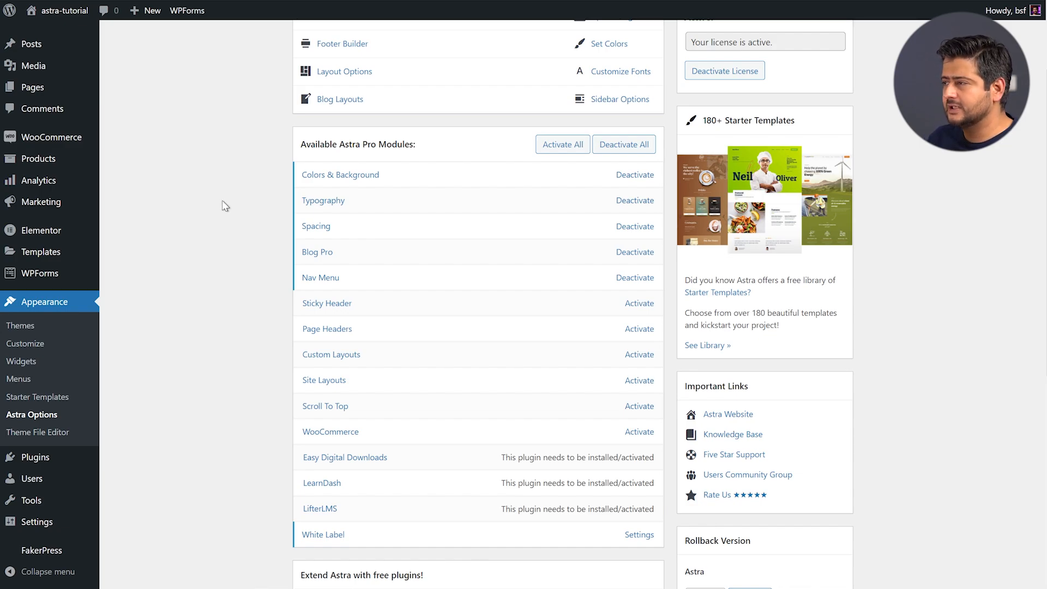
right_click(30, 380)
click(38, 383)
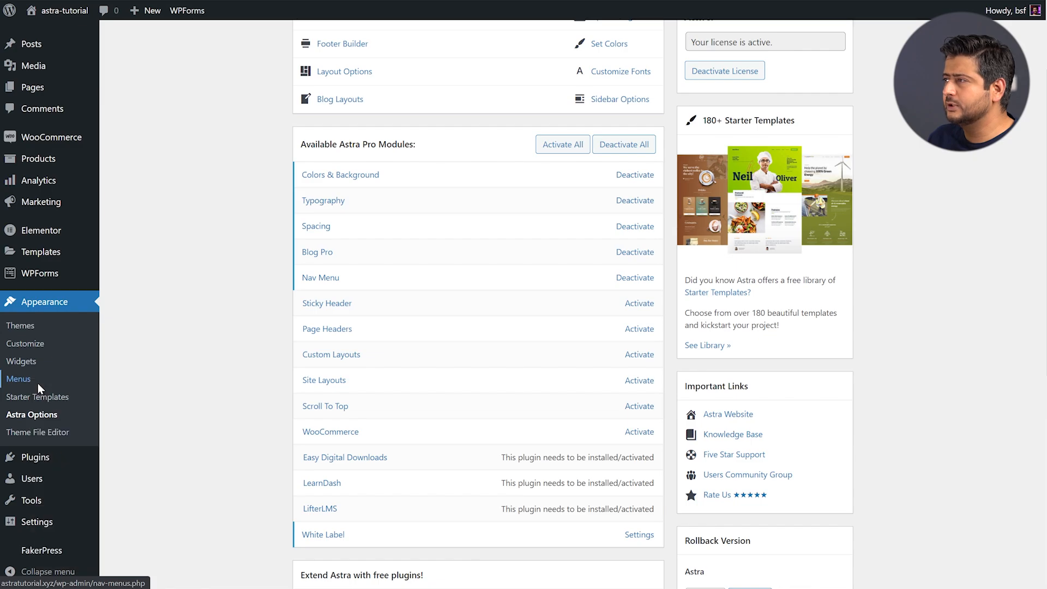
On the Menus page, expand the Welcome! item and open its Astra Menu Settings
key(ctrl+Tab)
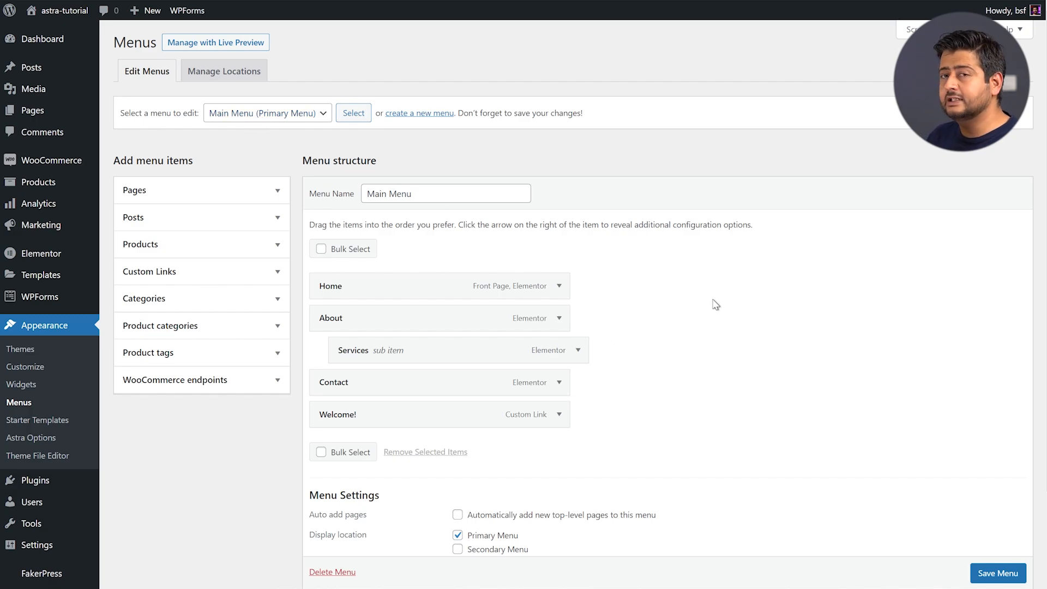
scroll(710, 301, down, 2)
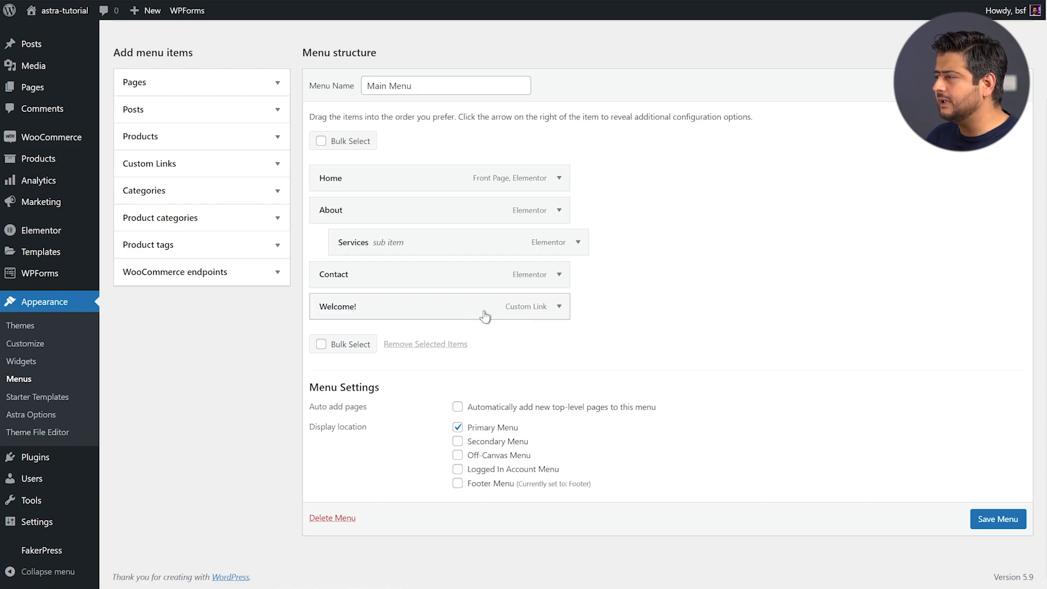
click(561, 308)
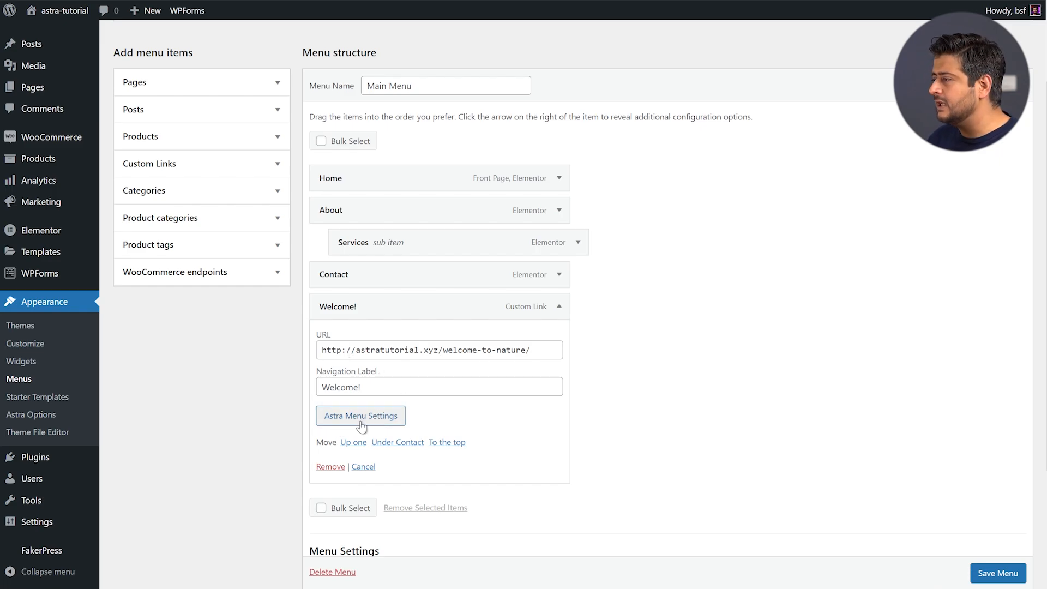
click(376, 416)
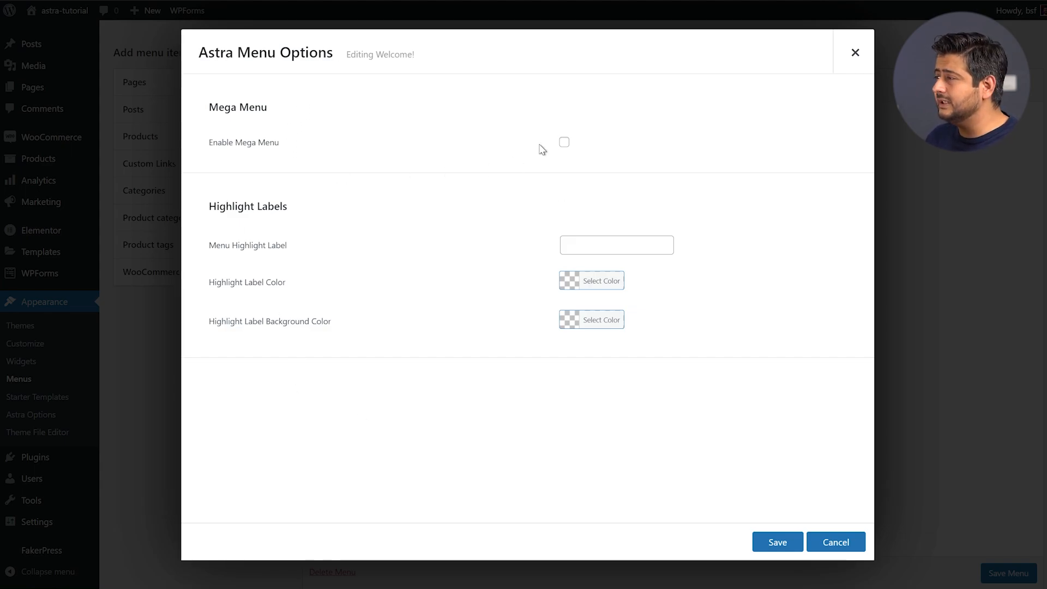
Enable Mega Menu for the Welcome! item, keeping the width set to Content
click(564, 144)
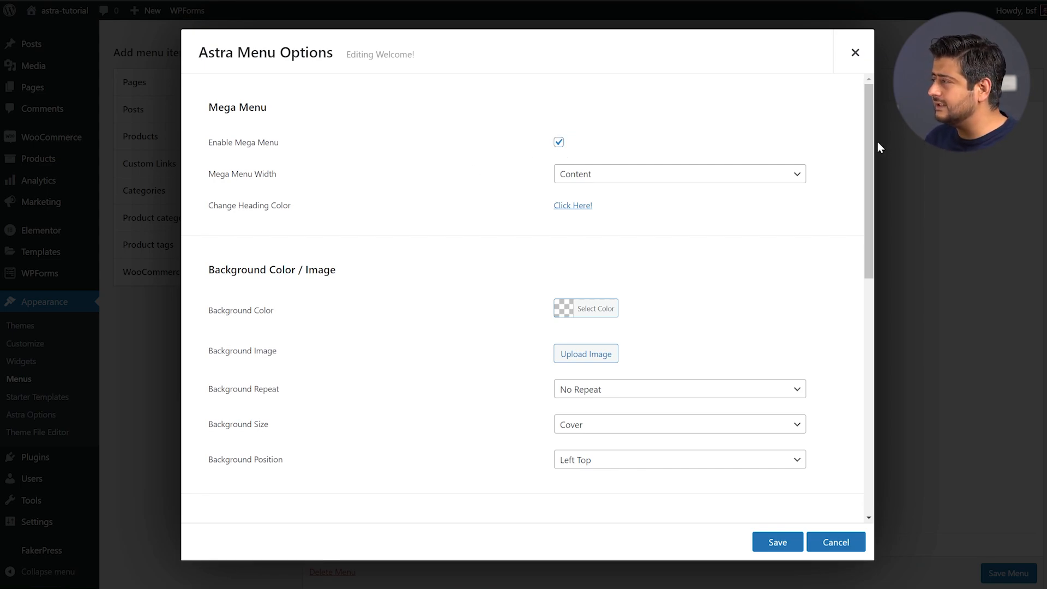
drag(870, 143, 858, 118)
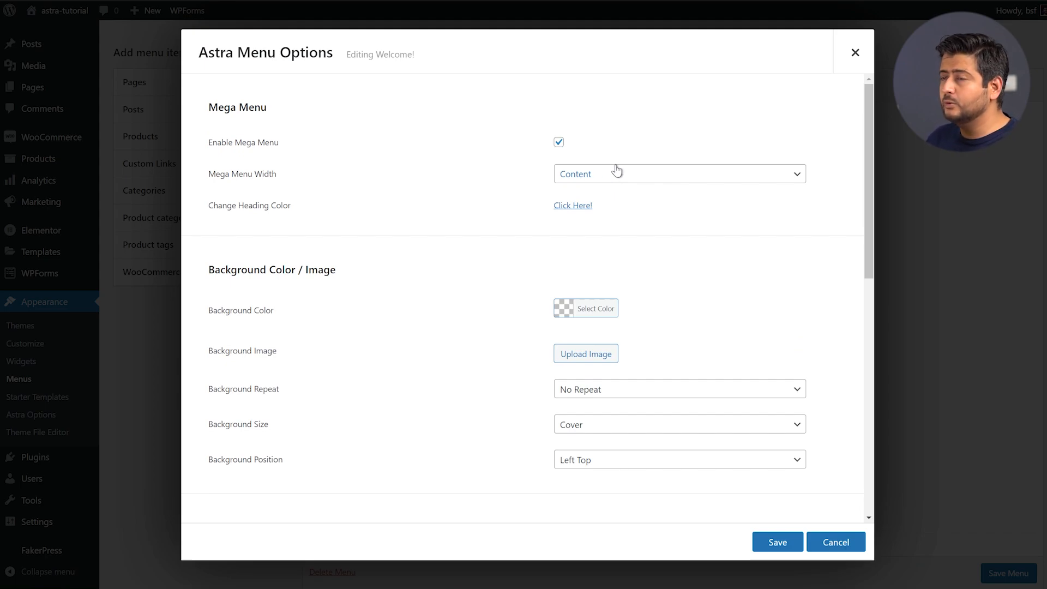
click(664, 180)
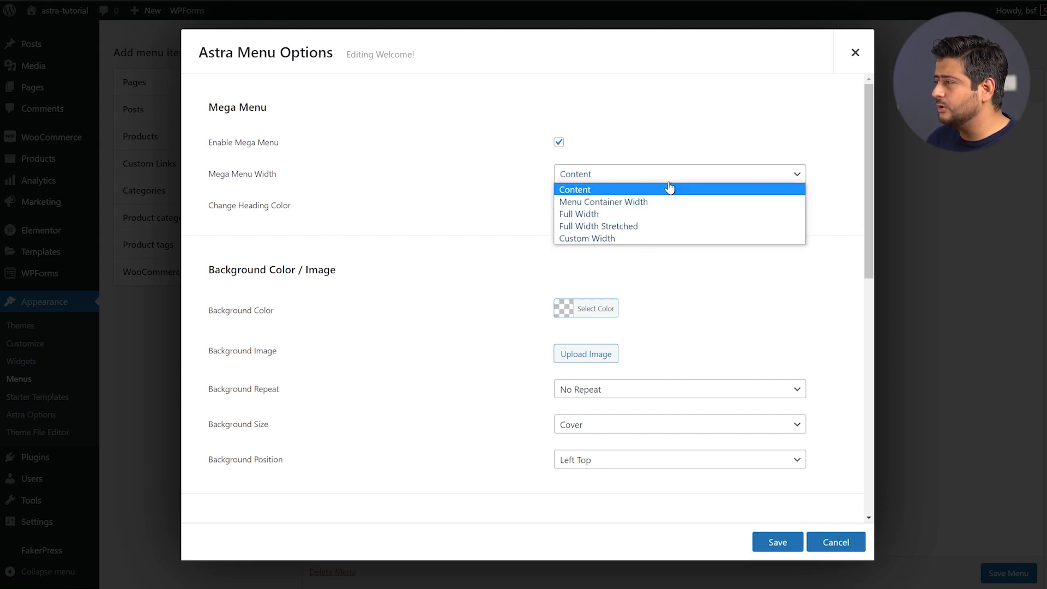
click(690, 189)
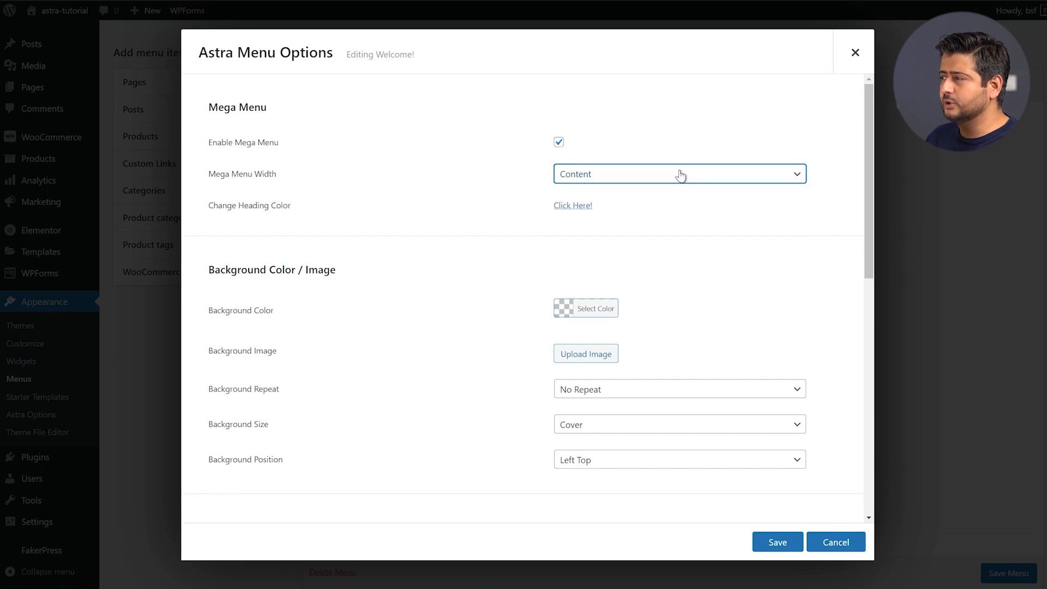
Scroll through the remaining Astra menu options, then close the dialog
scroll(478, 218, down, 2)
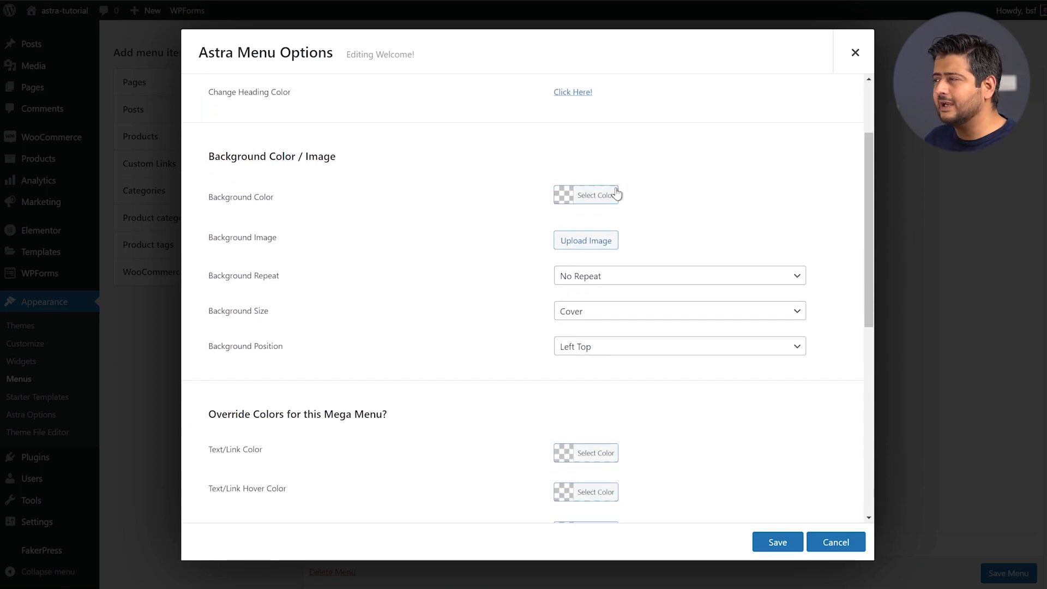
scroll(590, 226, down, 2)
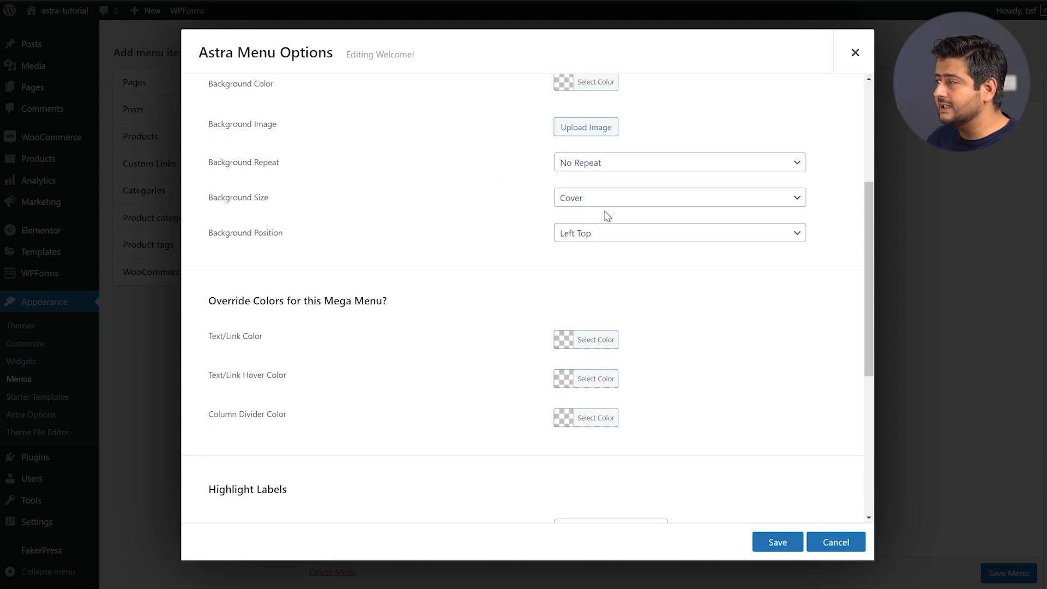
scroll(491, 253, down, 2)
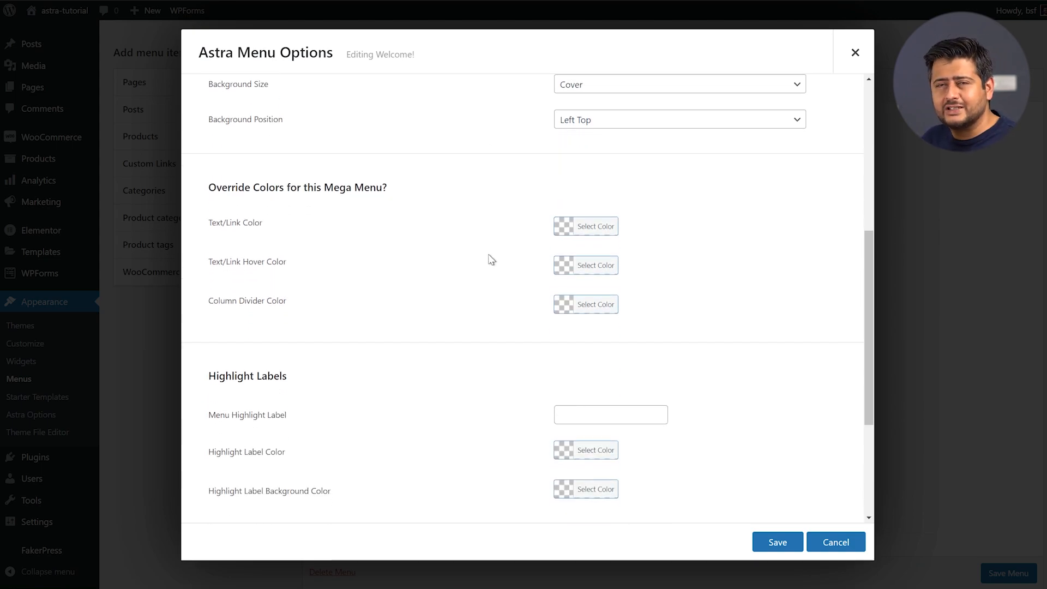
scroll(538, 267, down, 2)
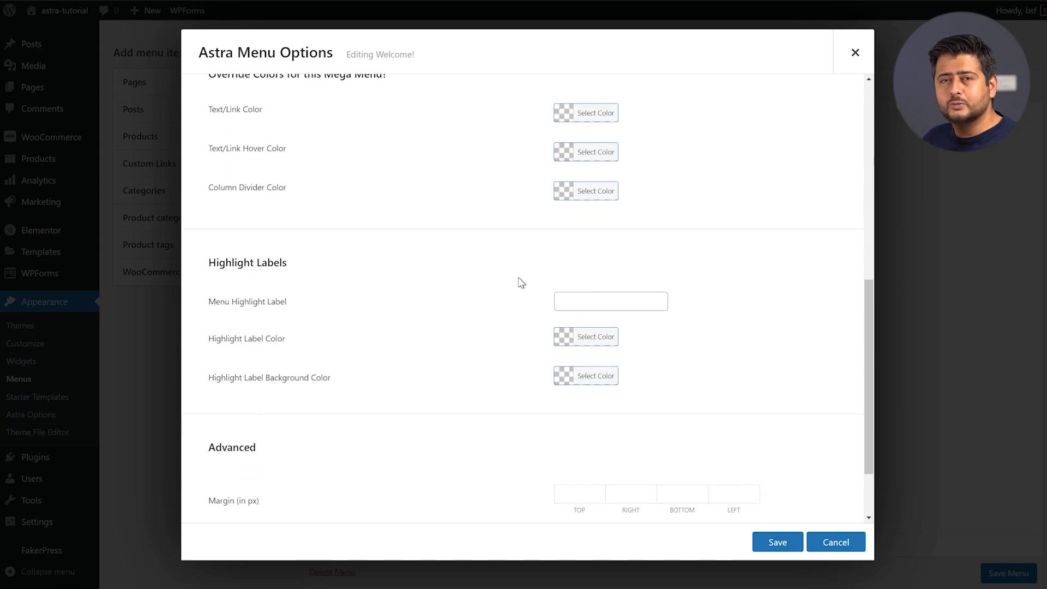
scroll(514, 279, down, 2)
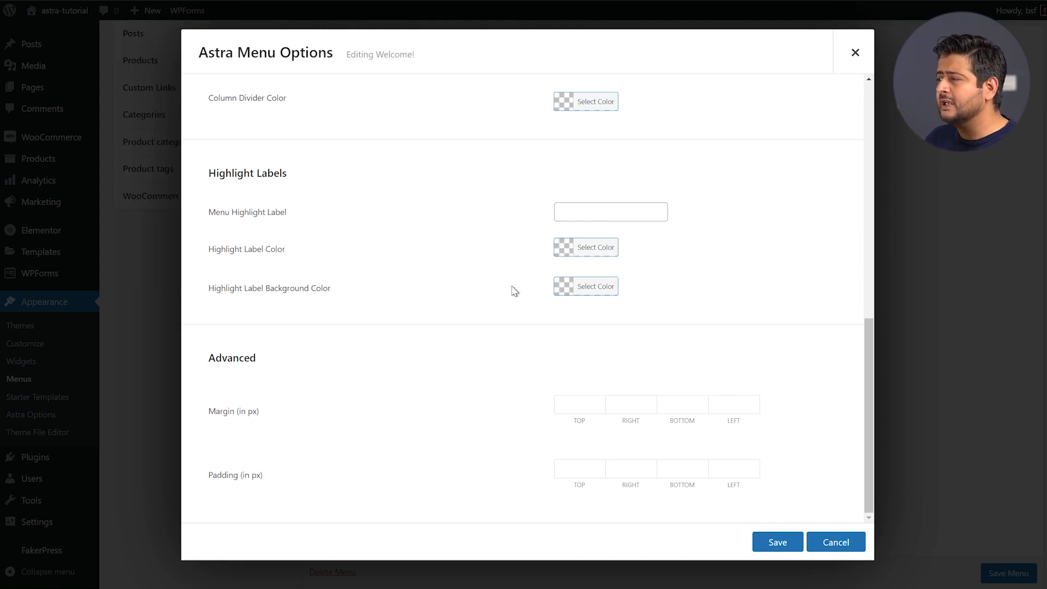
scroll(513, 291, down, 2)
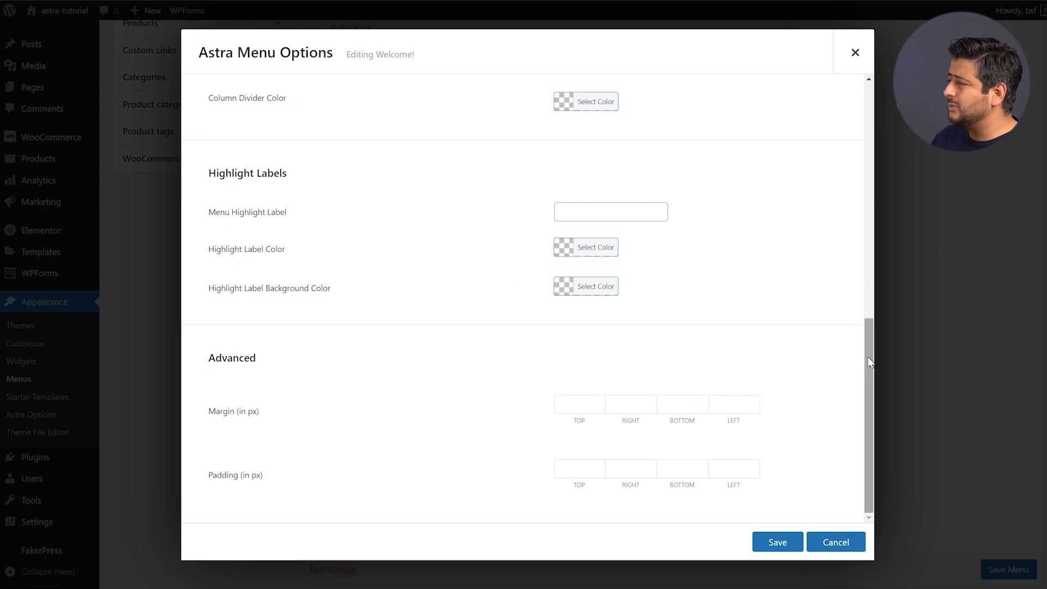
drag(868, 360, 860, 99)
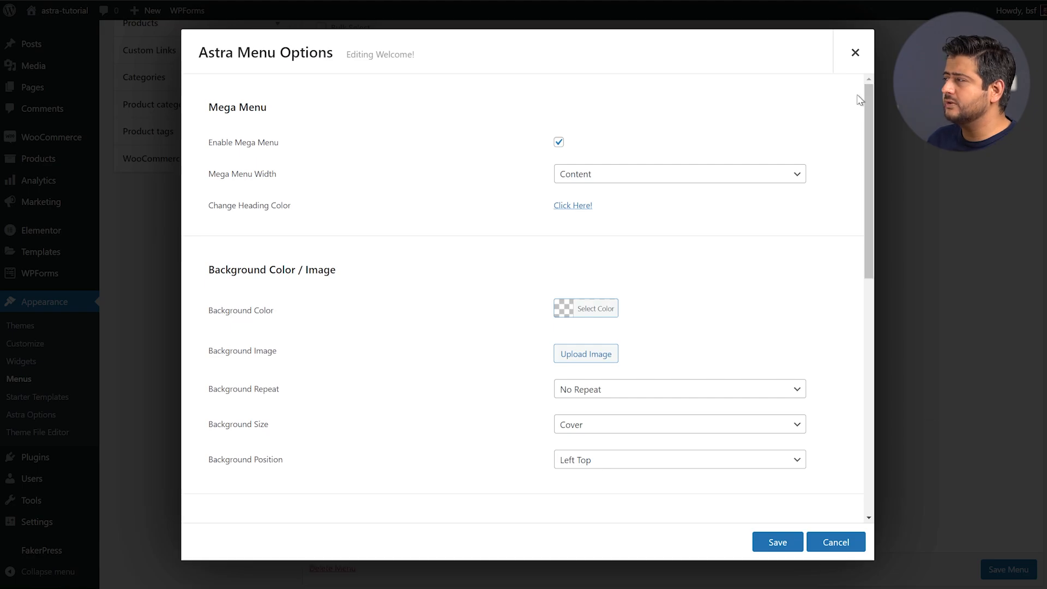
click(854, 66)
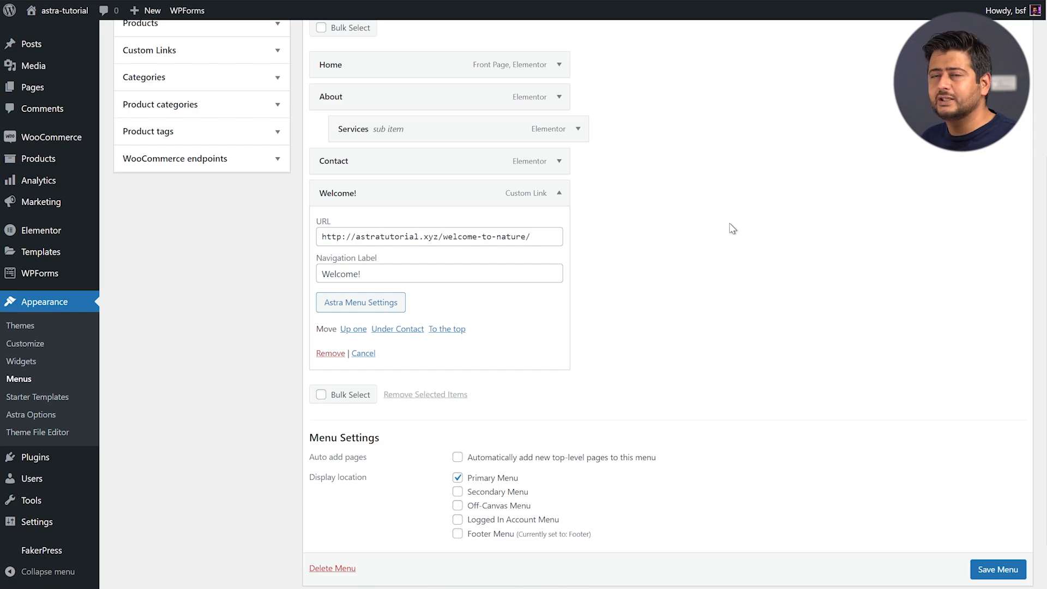
Activate the Sticky Header module in Astra Options
scroll(649, 192, up, 4)
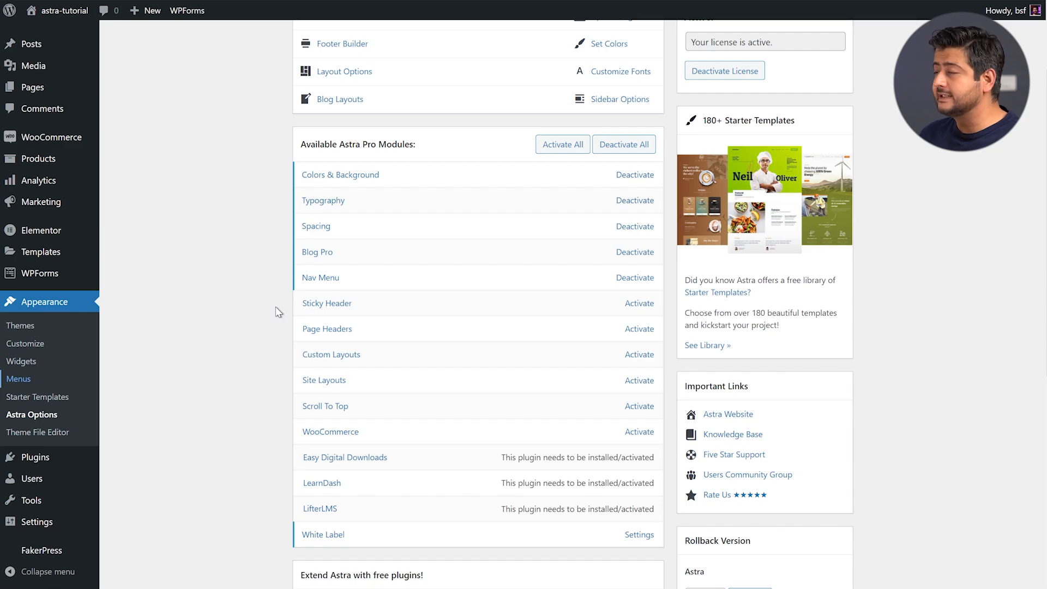
click(639, 304)
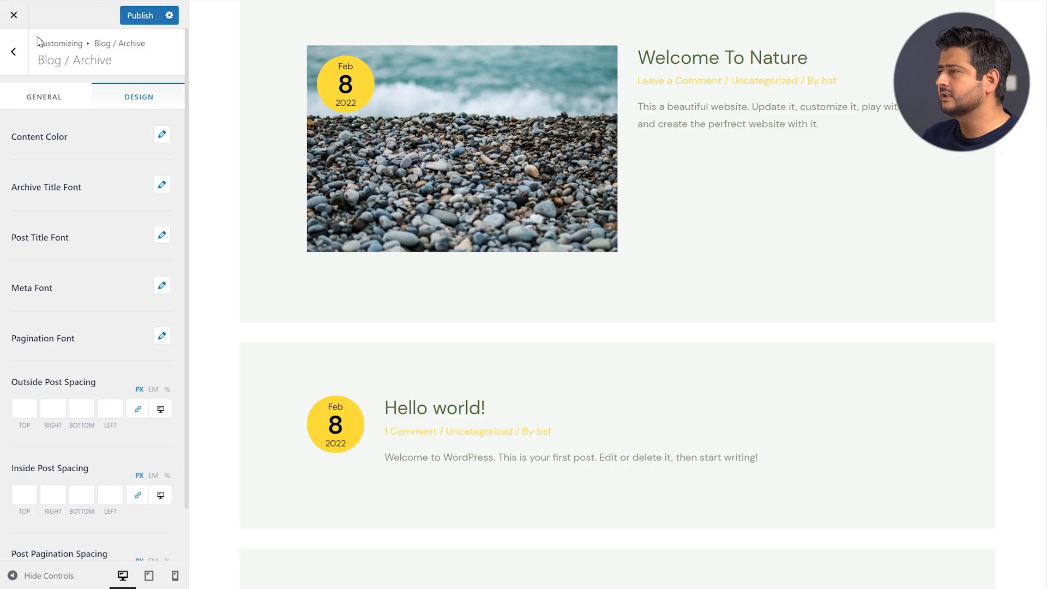
Reload the Customizer, dismiss the autosave notice, and open the Header Builder settings
click(14, 52)
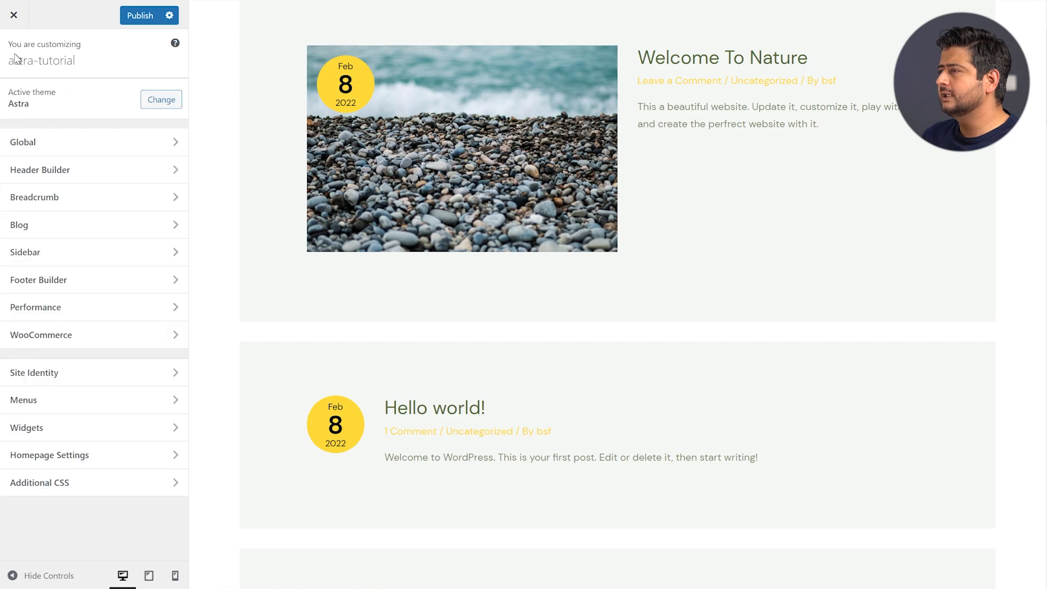
key(F5)
click(578, 40)
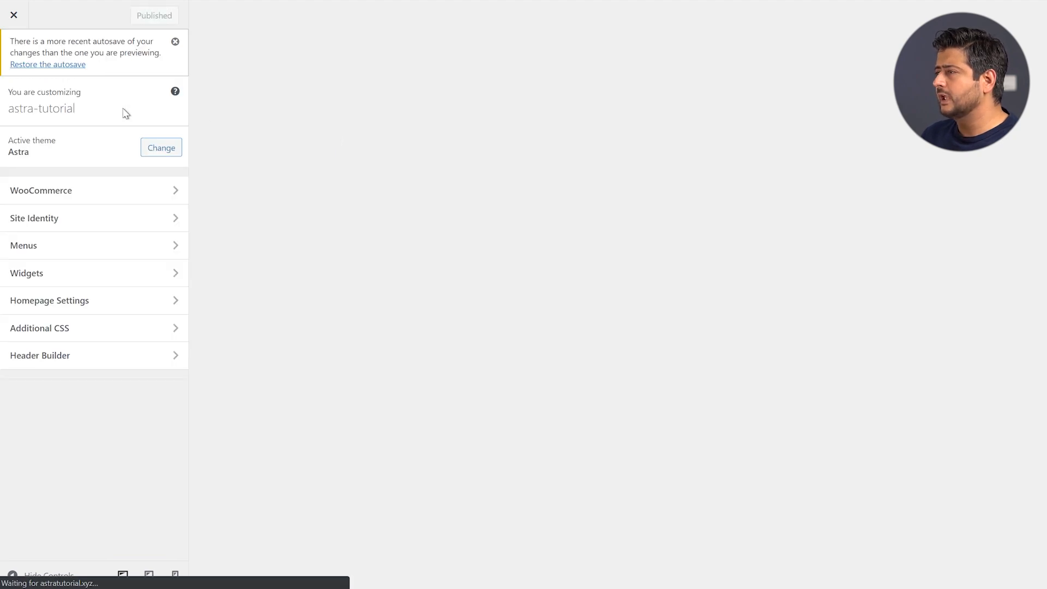
click(175, 41)
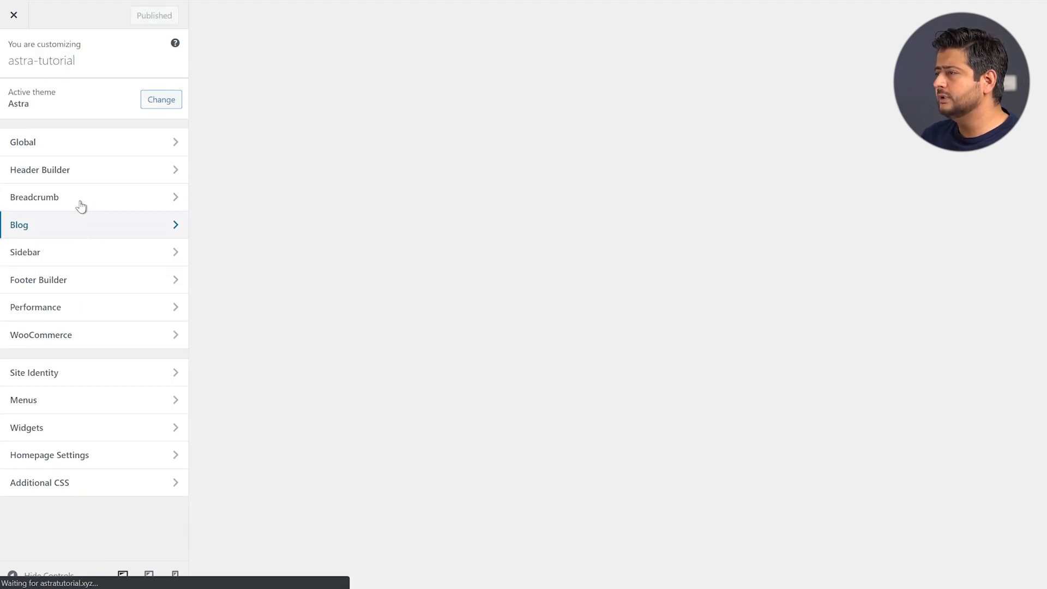
click(77, 173)
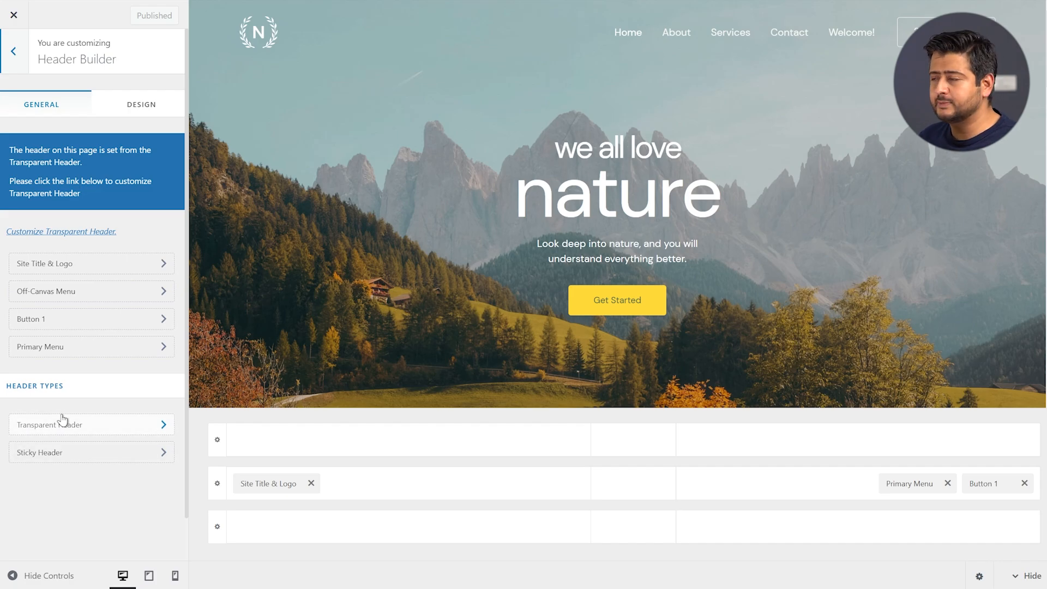
Turn on Stick Primary Header under Sticky Header and scroll the preview to test it
click(58, 460)
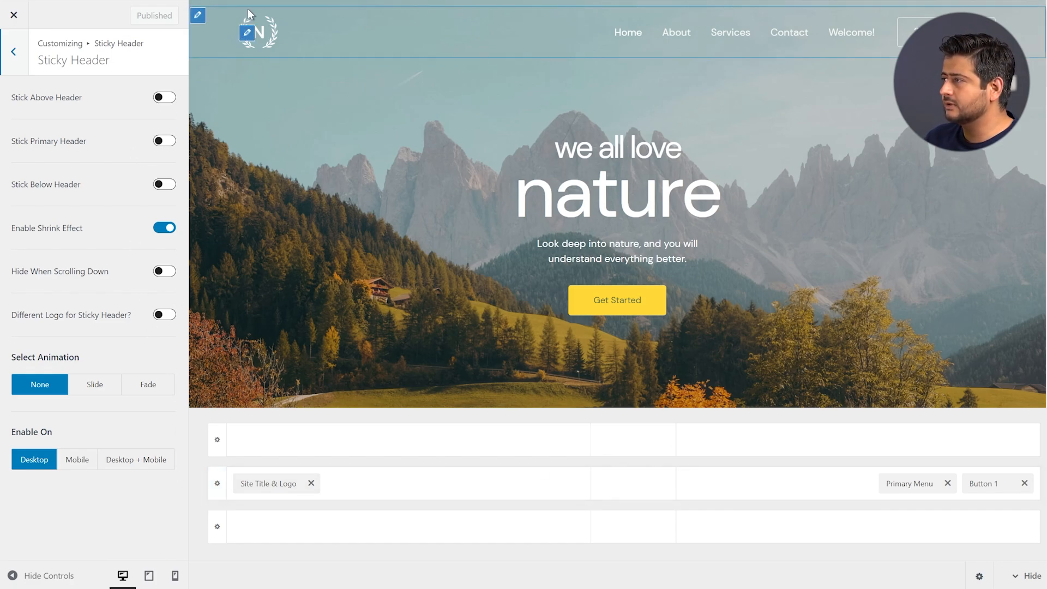
click(165, 141)
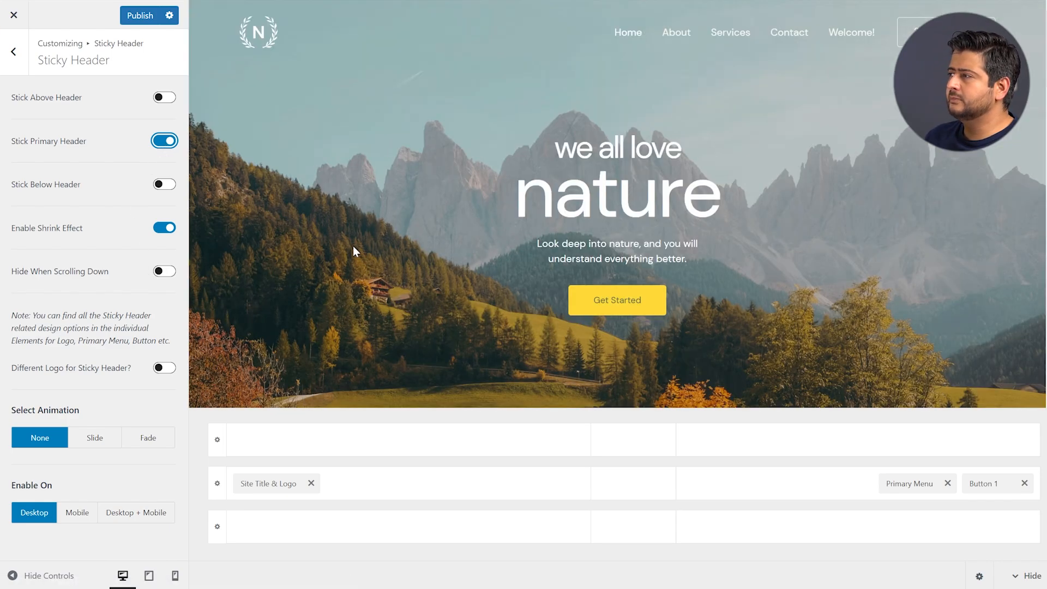
scroll(352, 245, down, 10)
scroll(352, 252, down, 3)
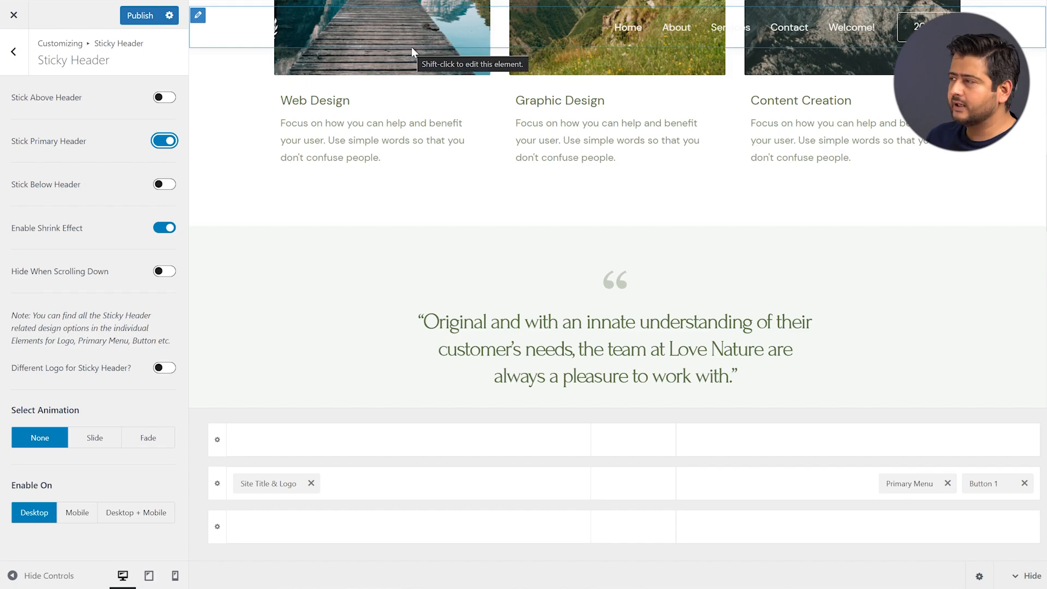
scroll(303, 278, up, 10)
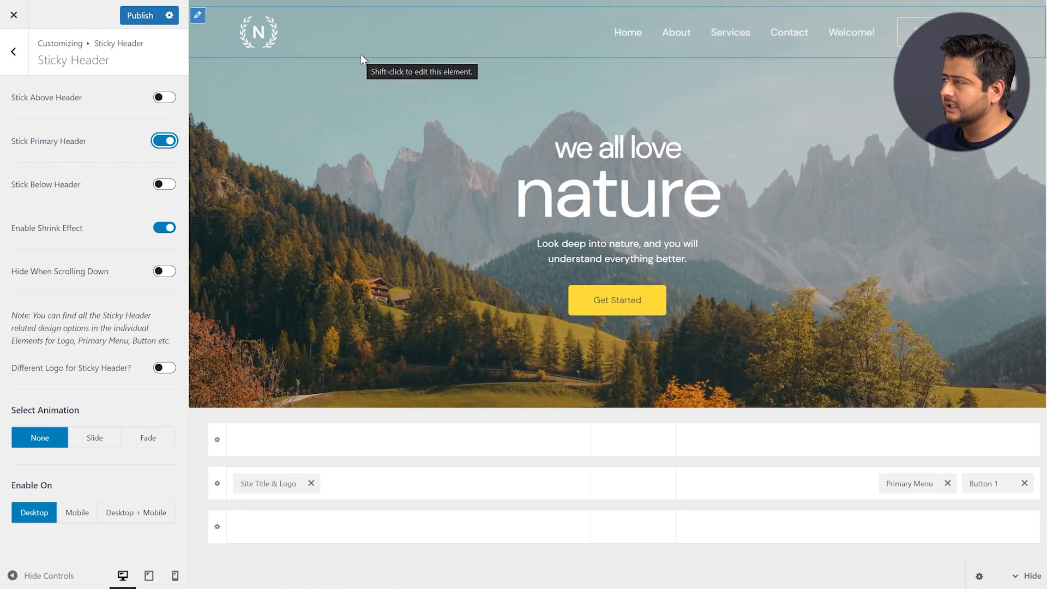
scroll(388, 89, down, 15)
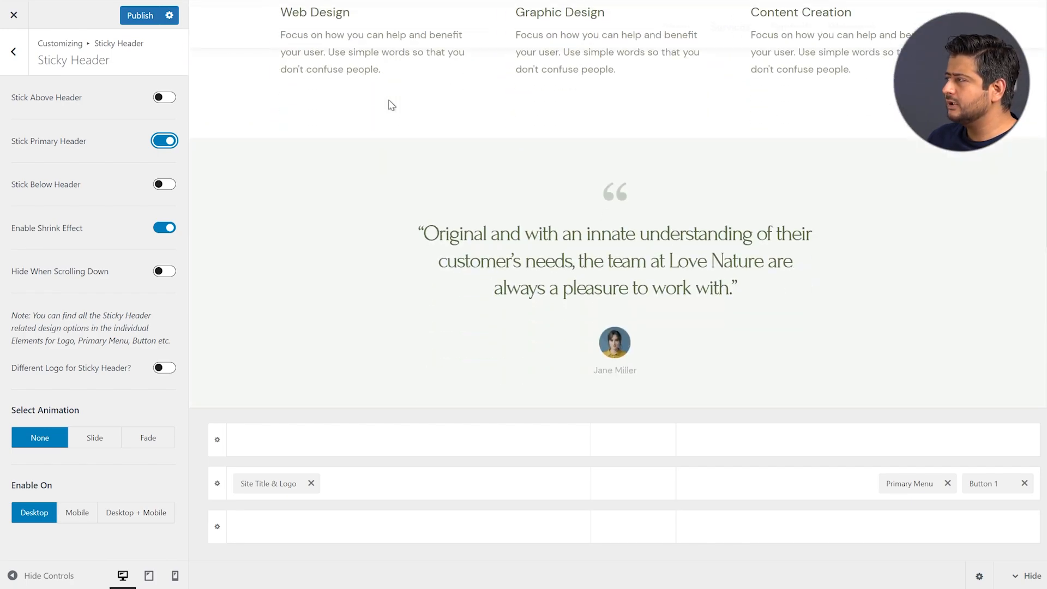
scroll(389, 119, up, 6)
scroll(388, 119, up, 8)
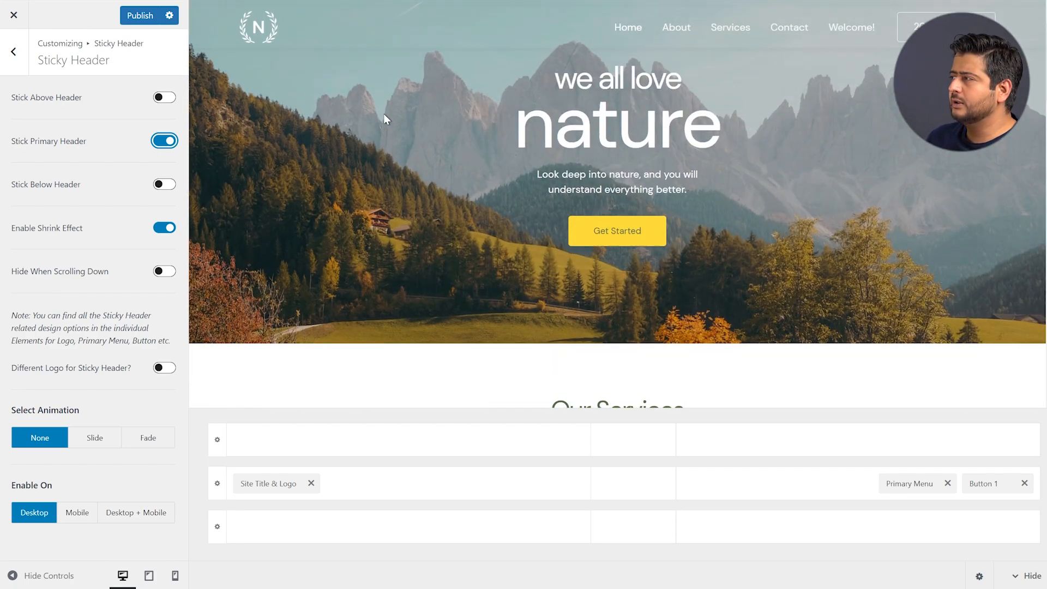
scroll(448, 111, down, 4)
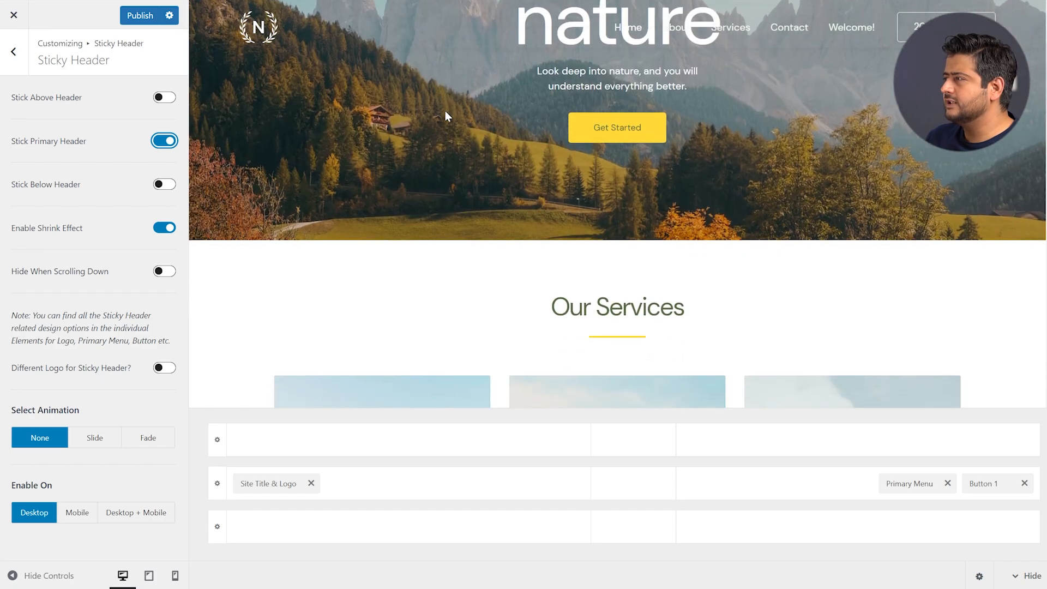
scroll(590, 113, down, 1)
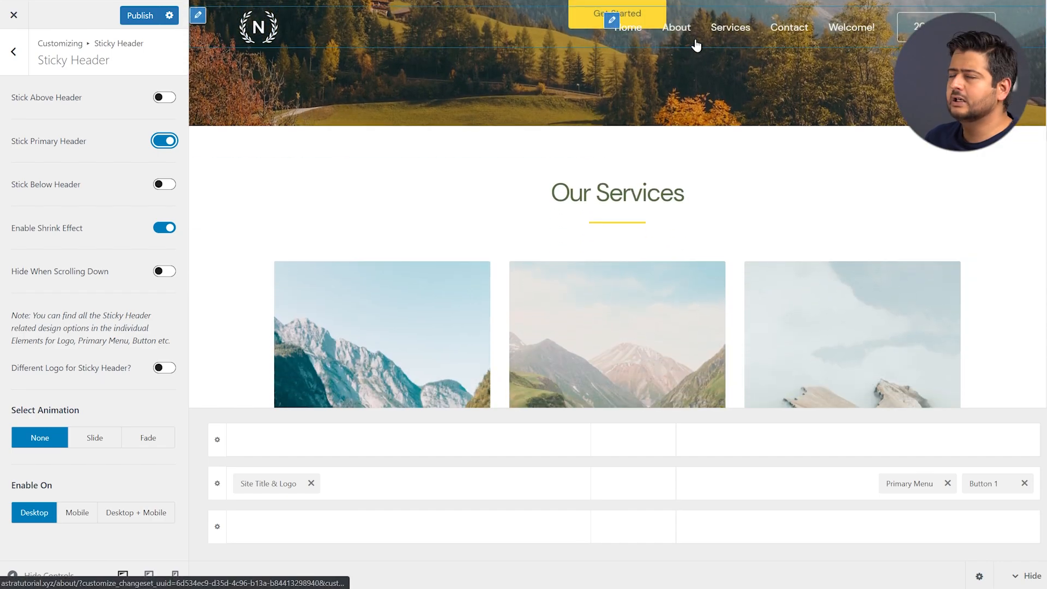
scroll(518, 155, up, 5)
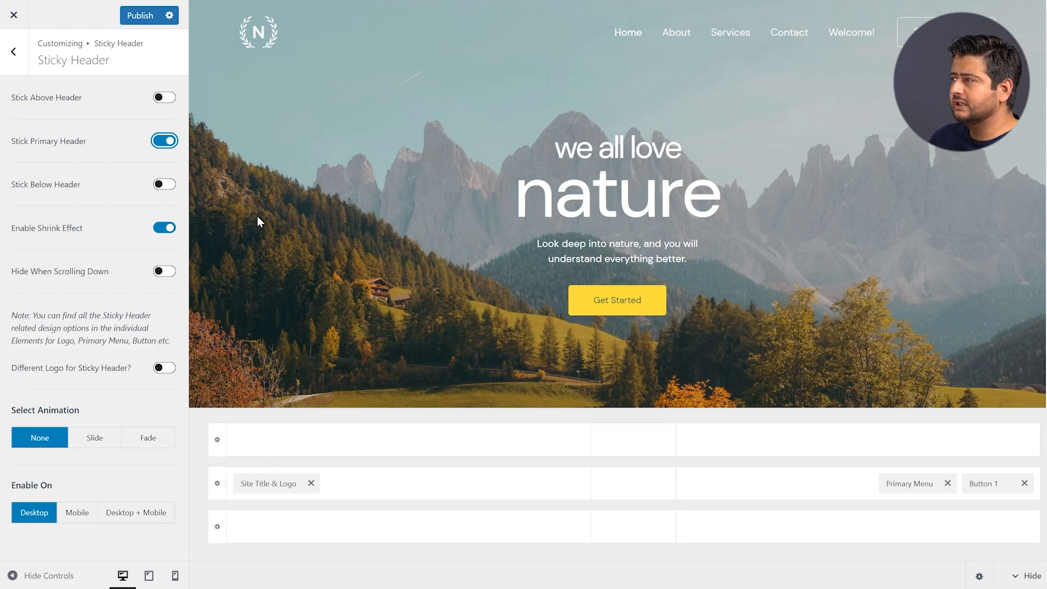
scroll(257, 214, down, 2)
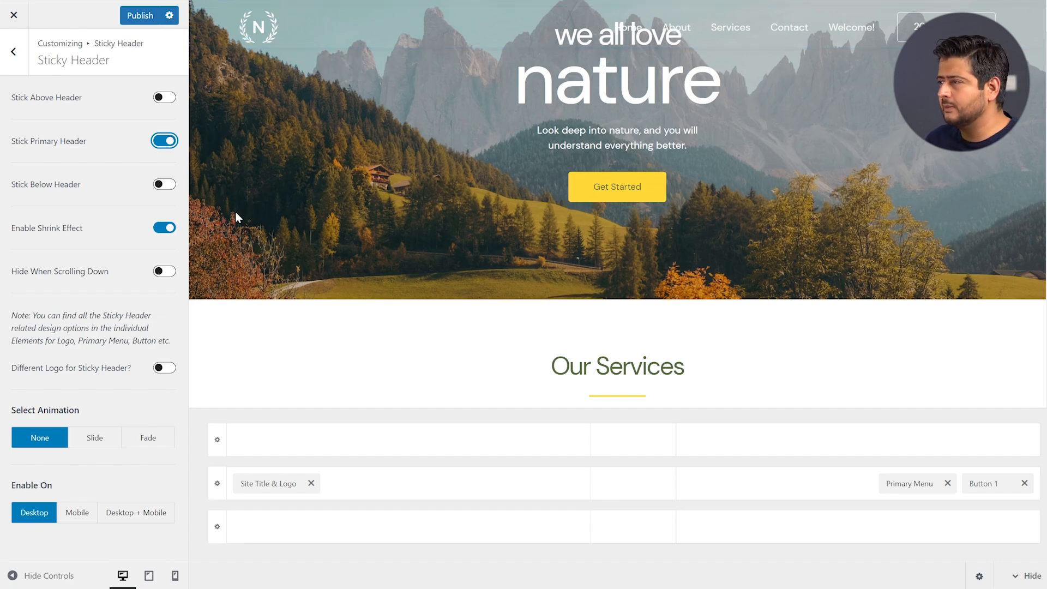
Try Hide When Scrolling Down in the preview, then switch it back off
click(165, 271)
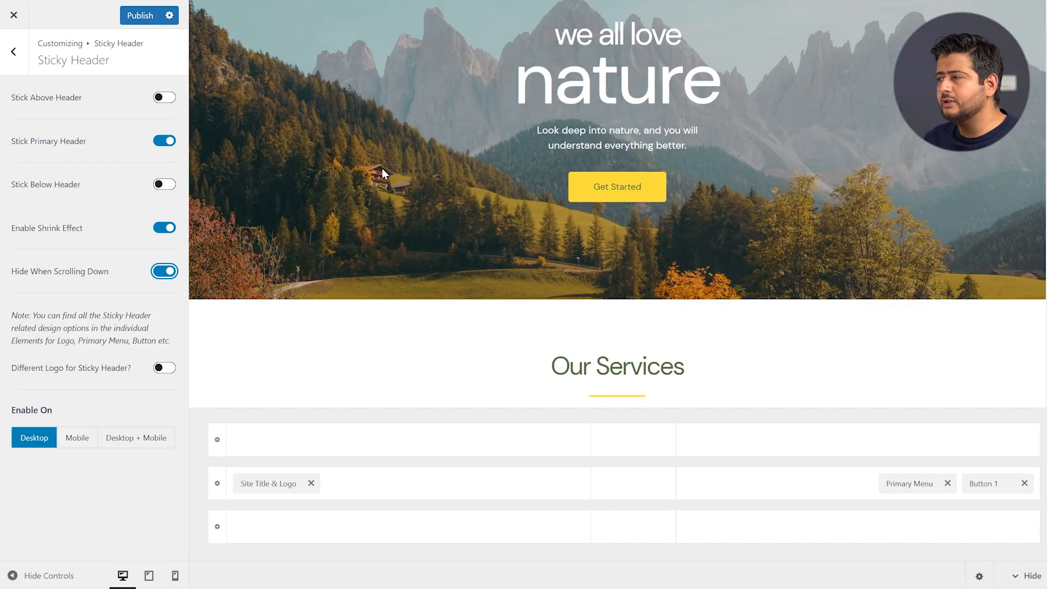
scroll(382, 168, down, 6)
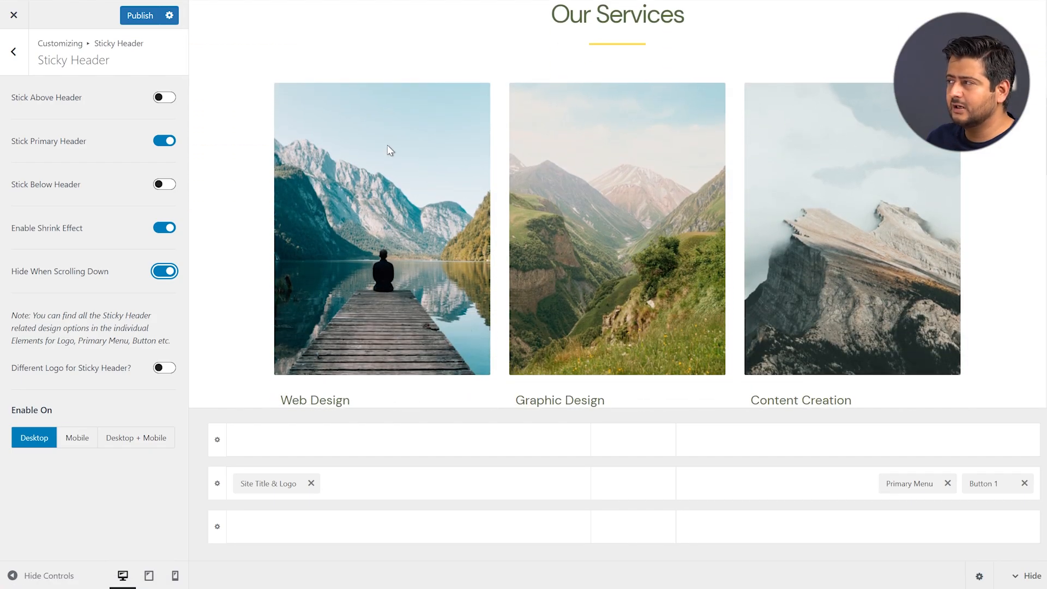
scroll(389, 147, up, 2)
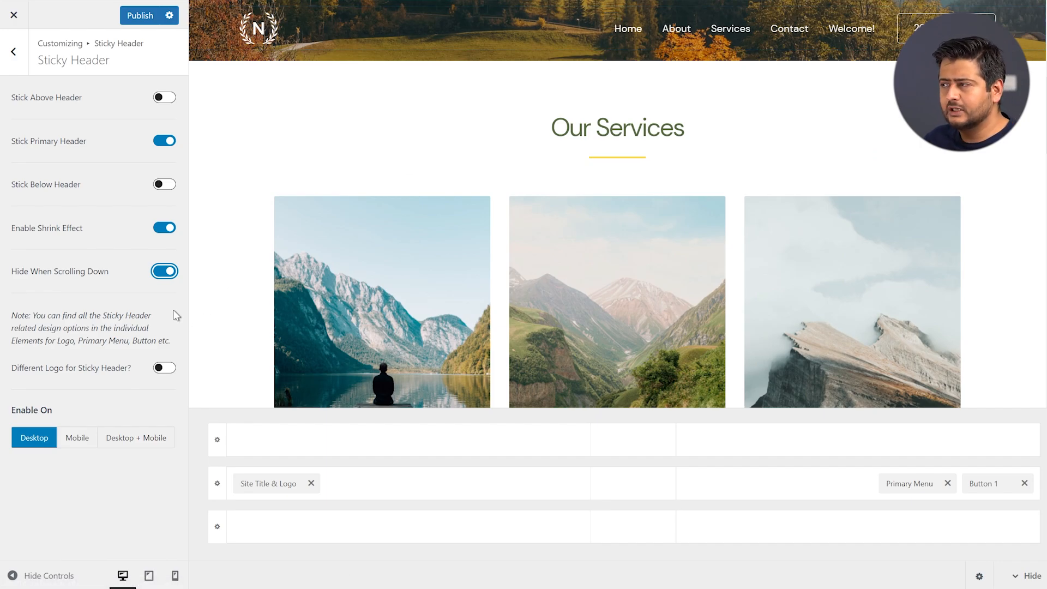
click(164, 271)
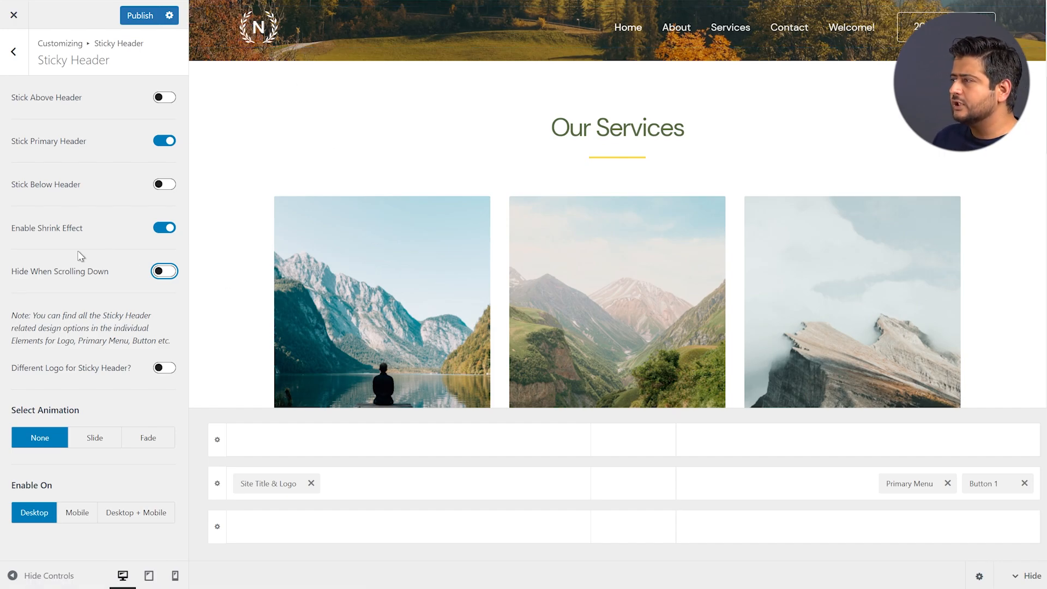
scroll(659, 180, up, 10)
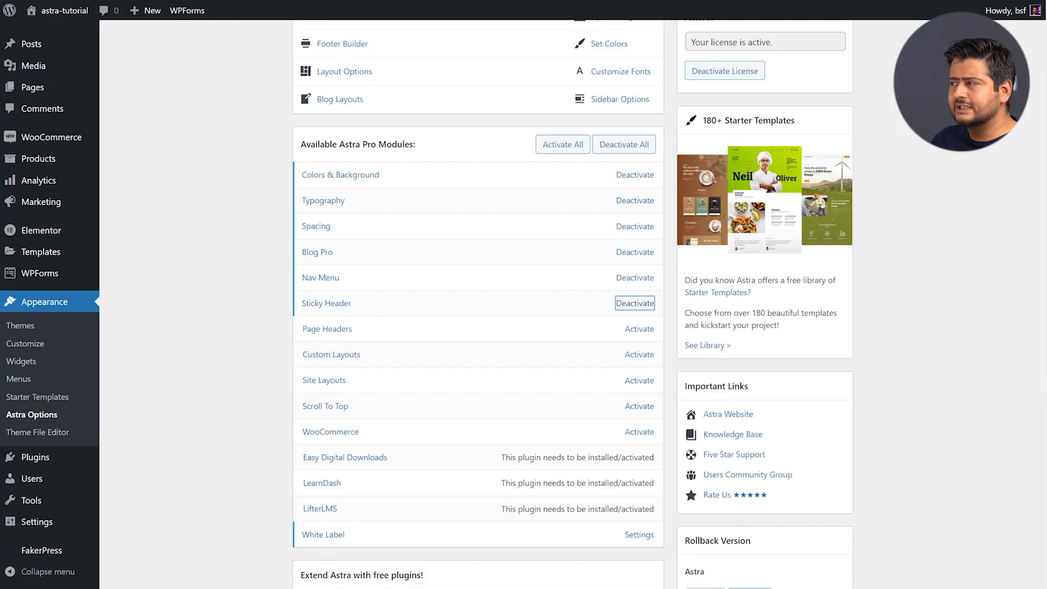
click(250, 327)
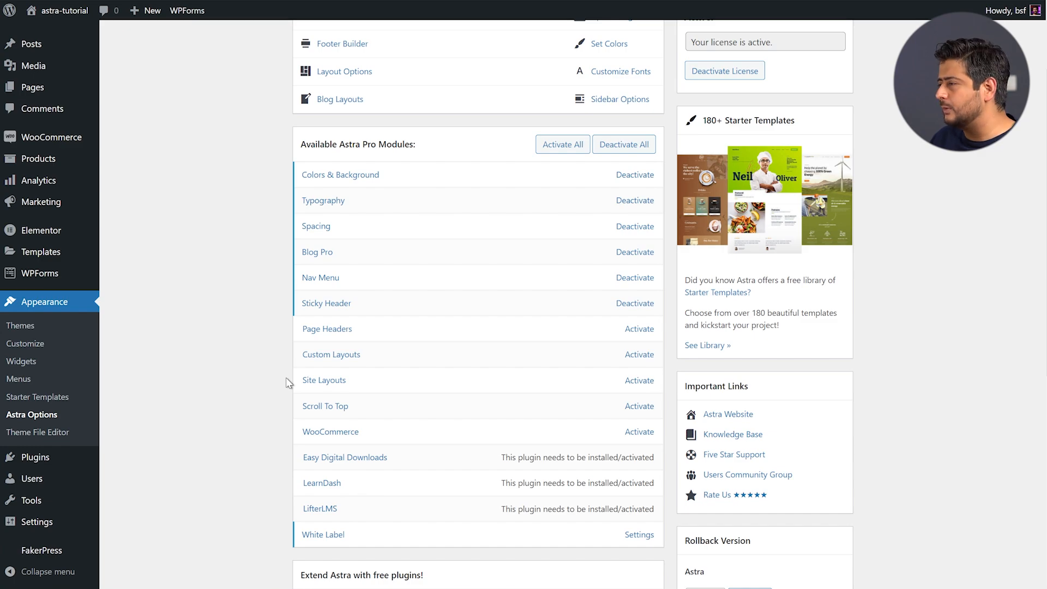
Activate the Scroll To Top module and reload the Customizer, dismissing the autosave notice
click(634, 408)
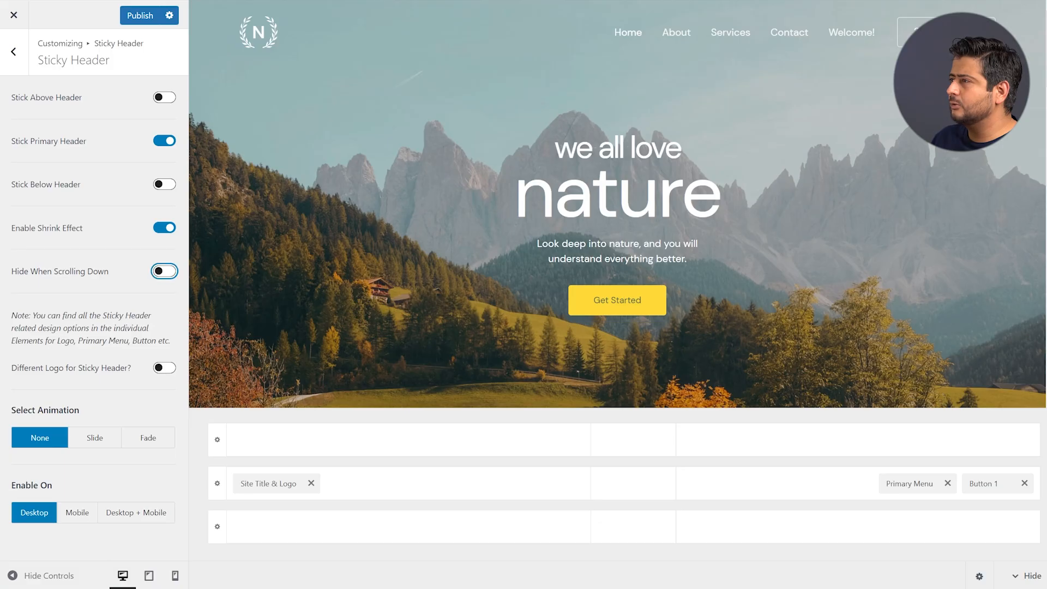
key(F5)
click(577, 62)
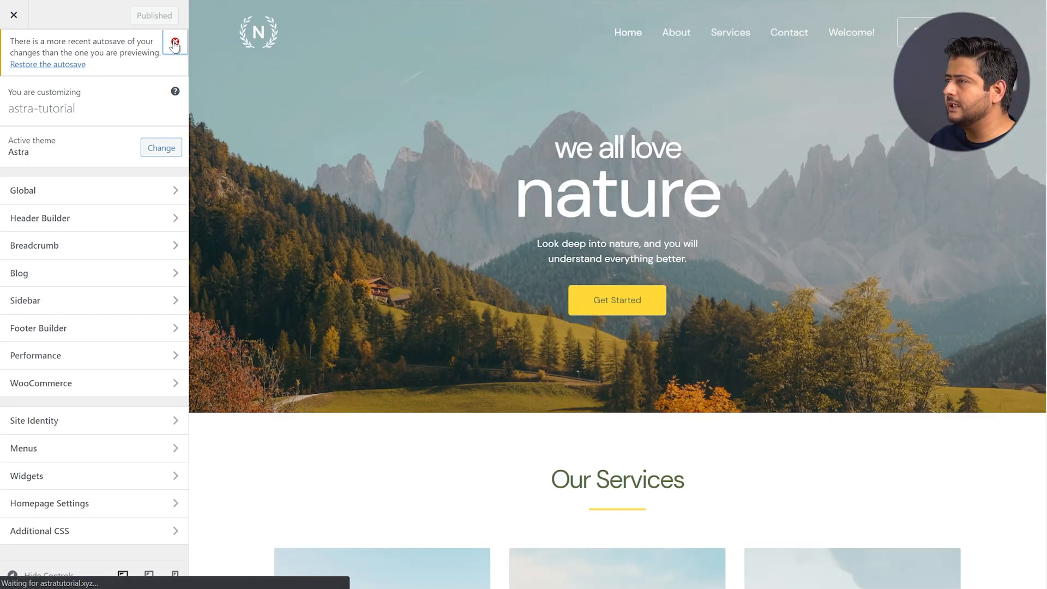
click(174, 44)
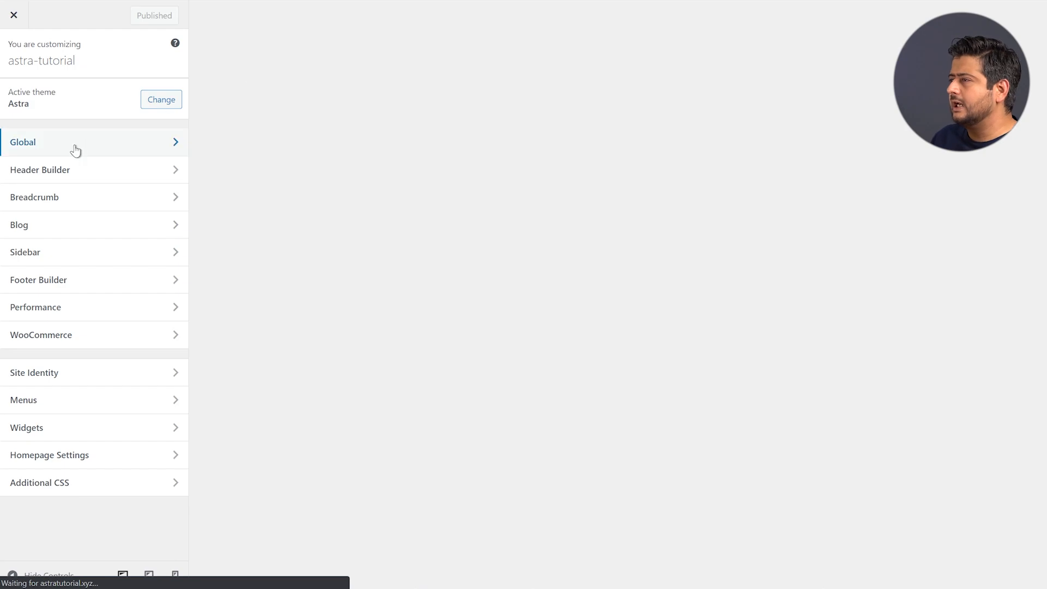
Review the Scroll To Top settings (desktop and mobile, right, 15 px icon) and test the button
click(74, 149)
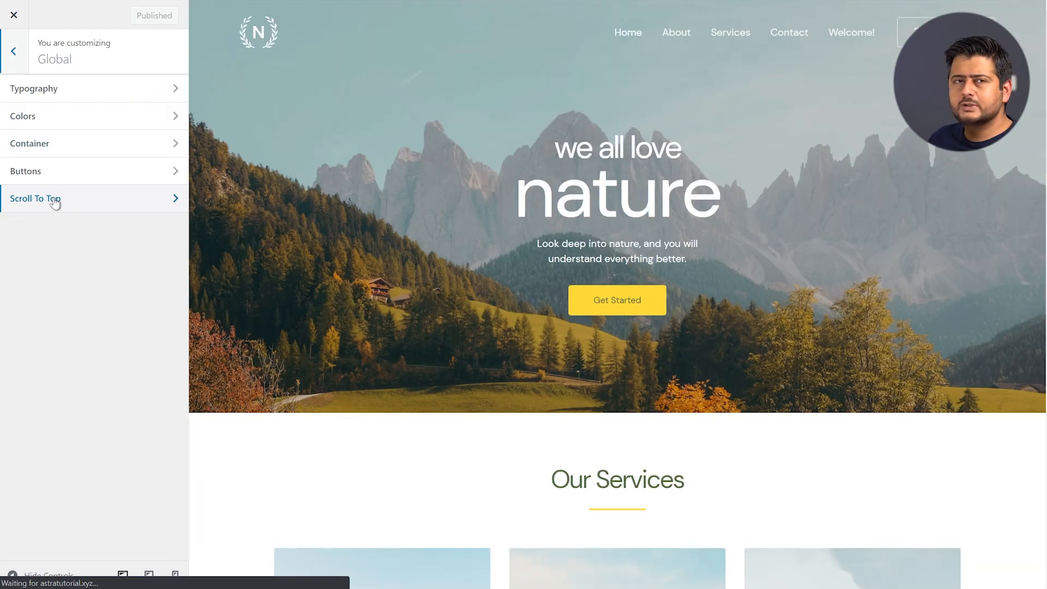
click(55, 201)
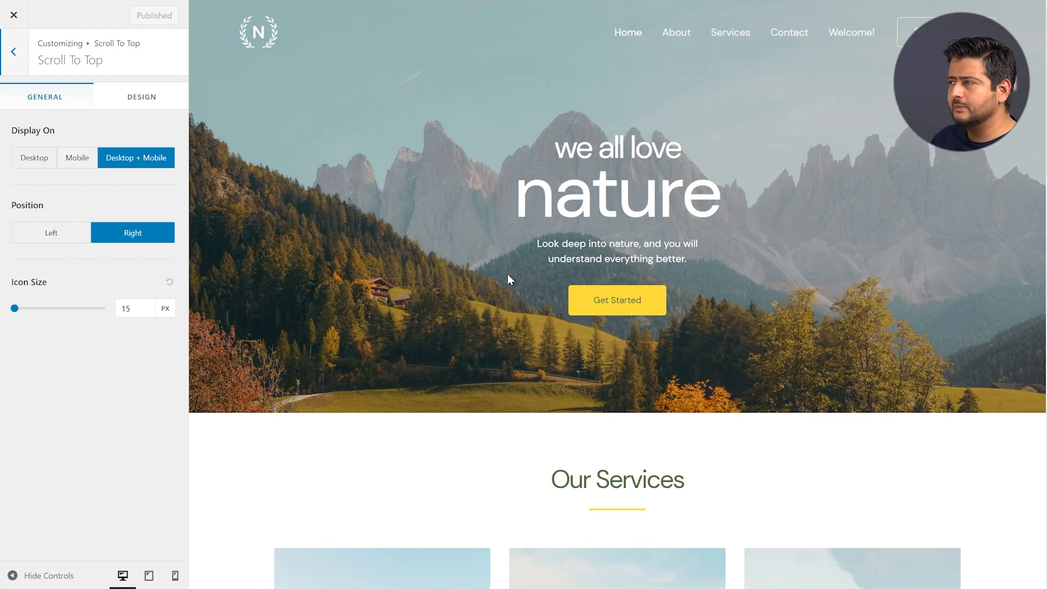
scroll(507, 274, down, 7)
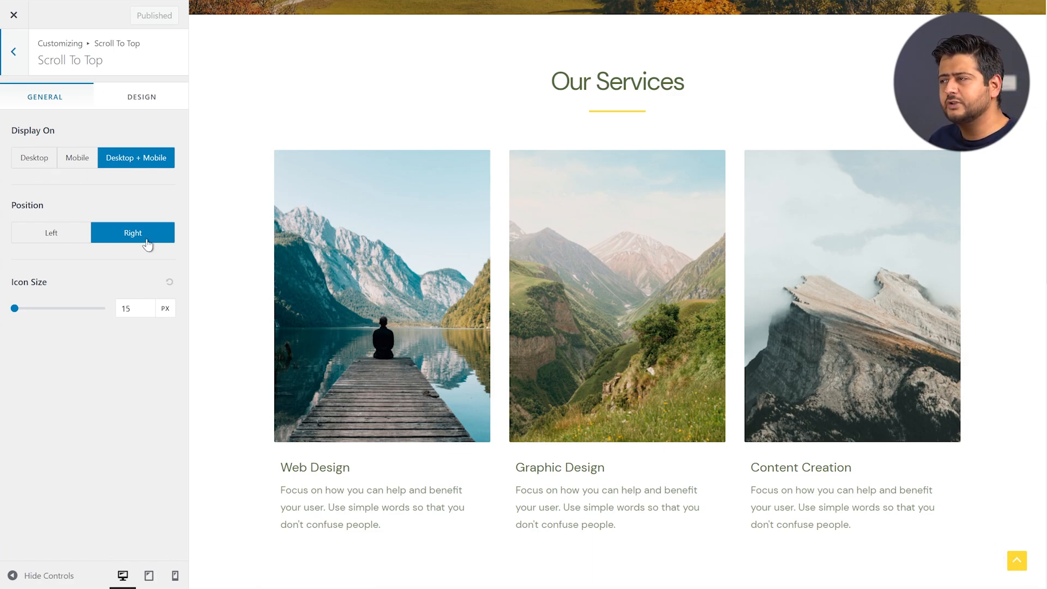
click(134, 99)
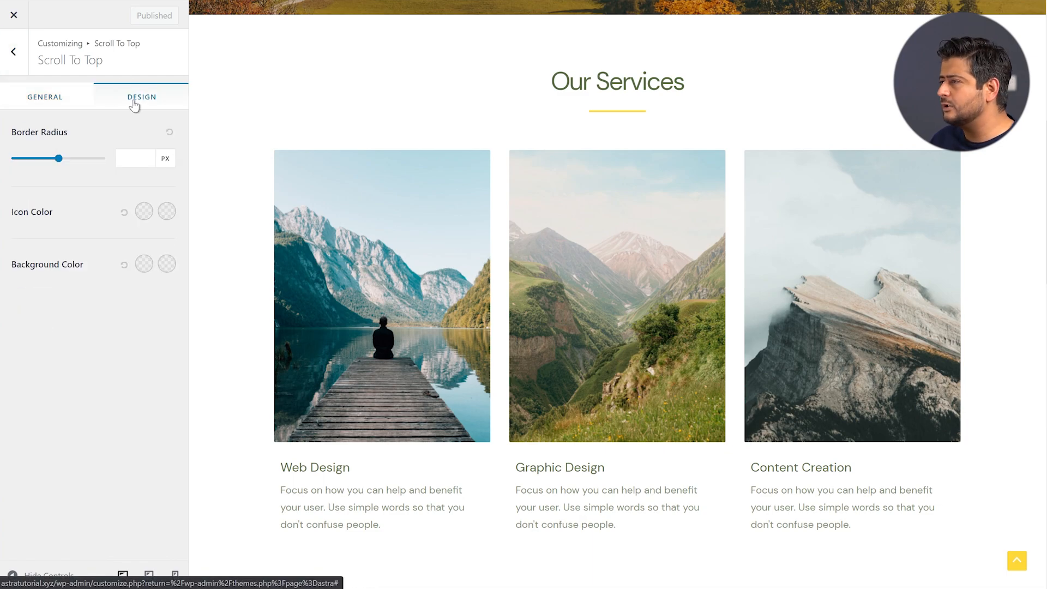
scroll(988, 460, down, 8)
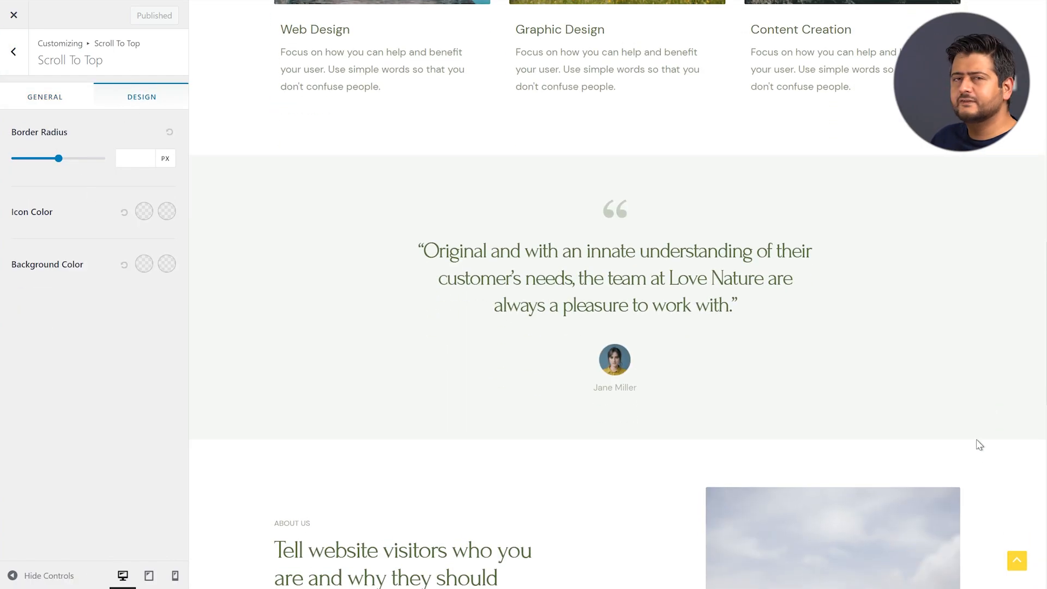
click(1014, 564)
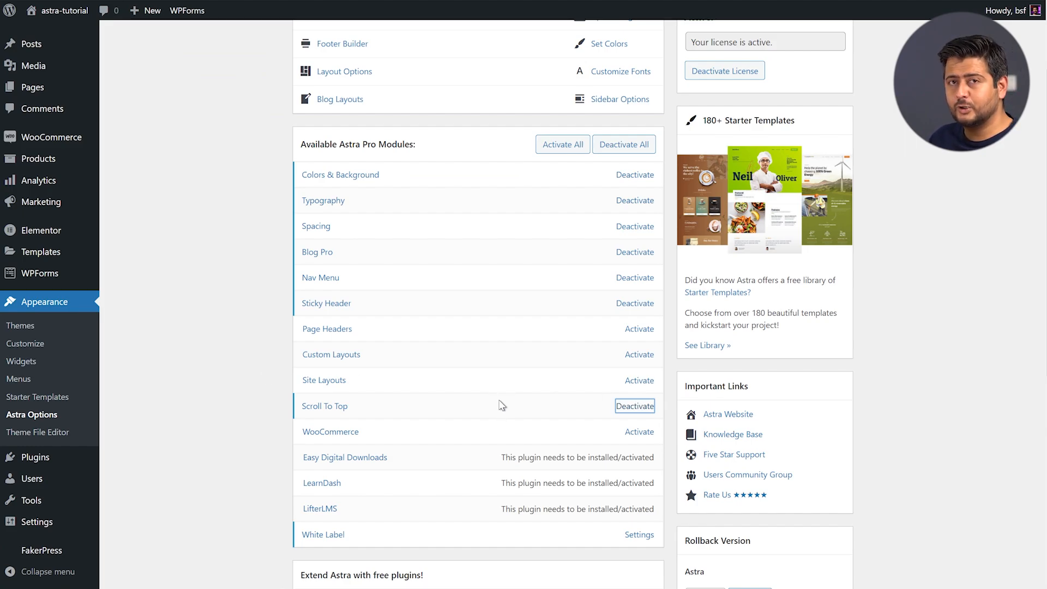
Activate the Site Layouts module in Astra Options
click(246, 388)
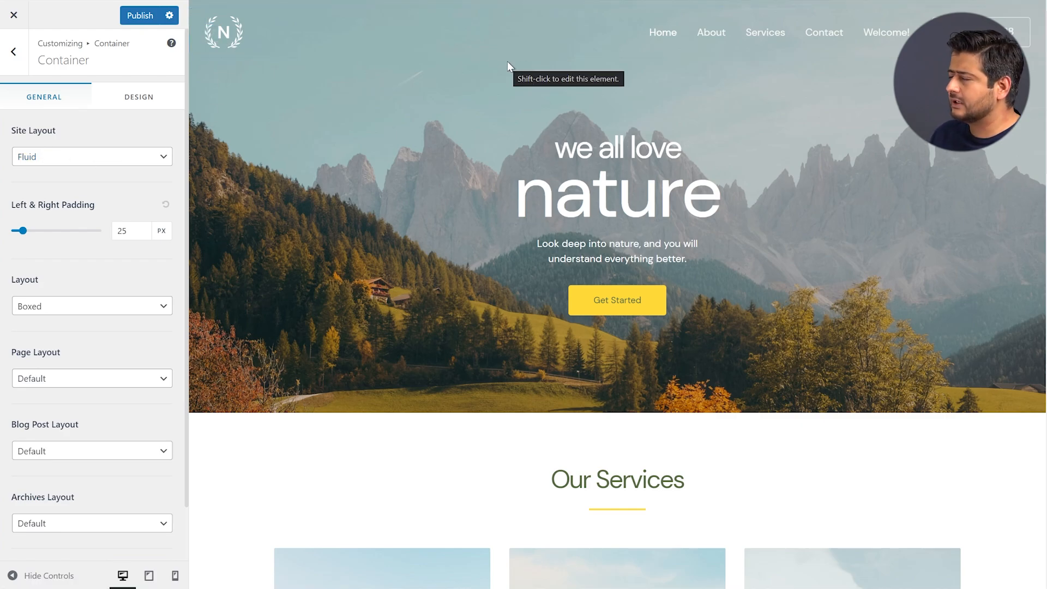
Preview the Site Layout as Full Width, then Max Width, then Padded, keeping Padded
click(135, 159)
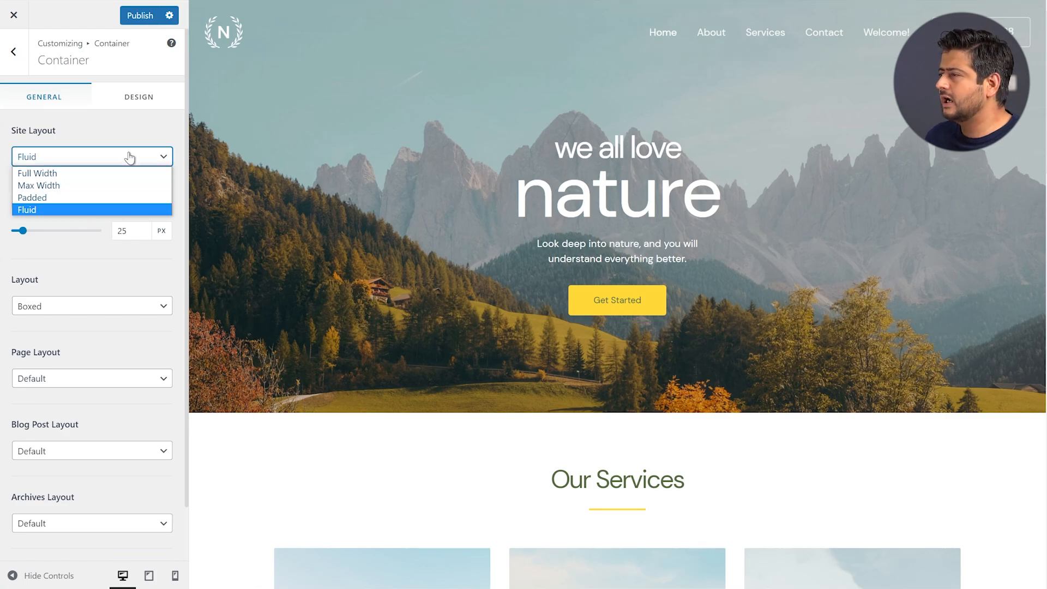
click(121, 172)
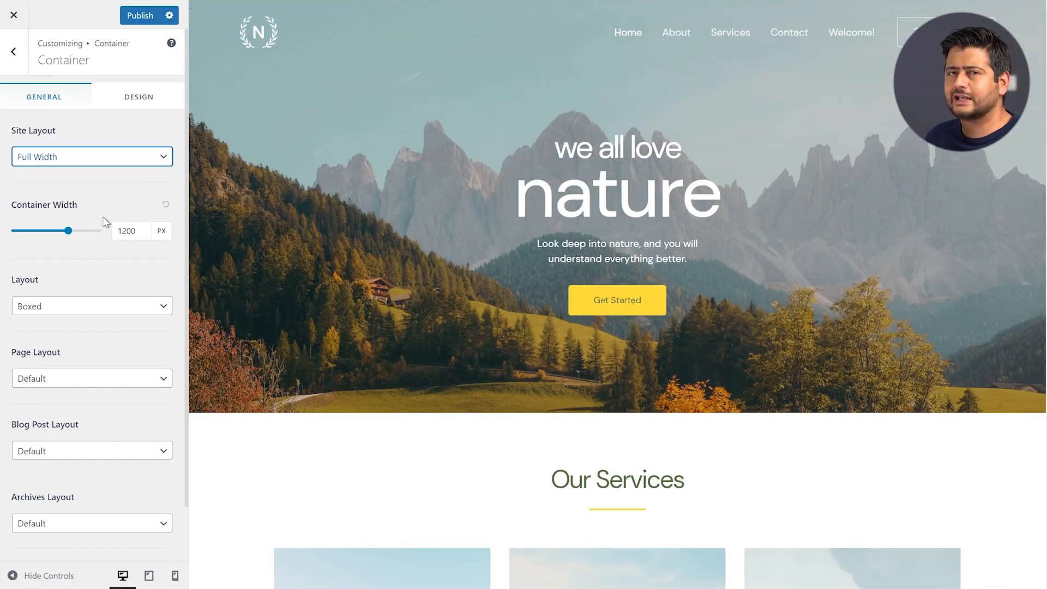
click(114, 164)
click(100, 185)
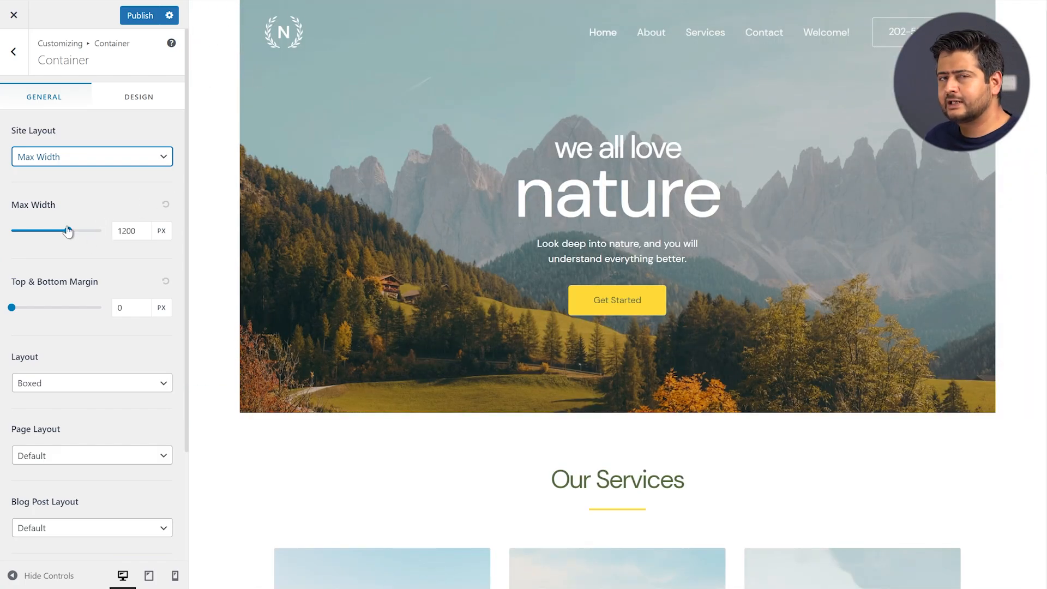
click(96, 161)
click(90, 197)
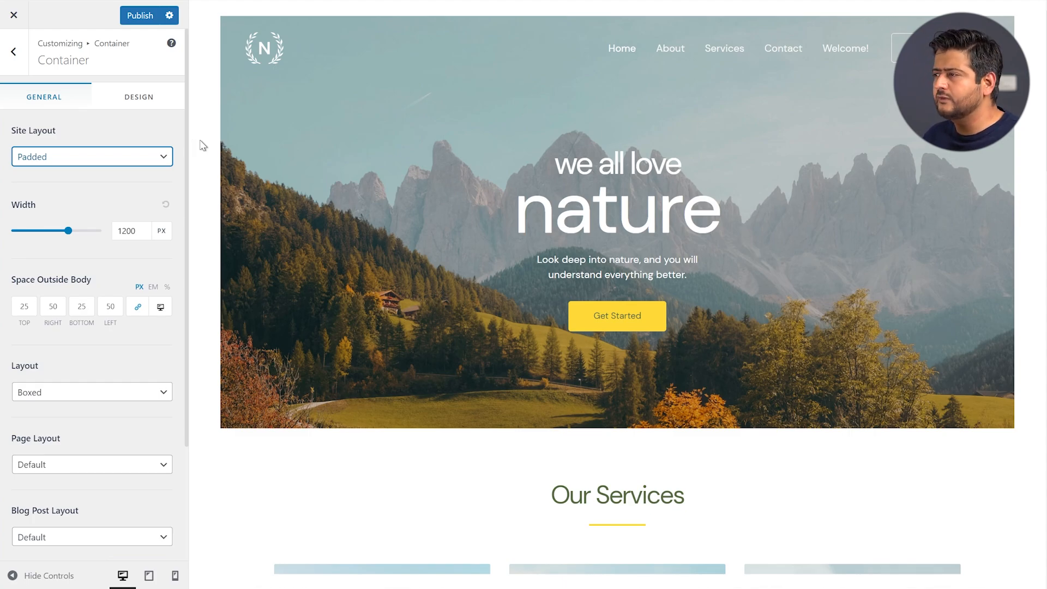
click(97, 161)
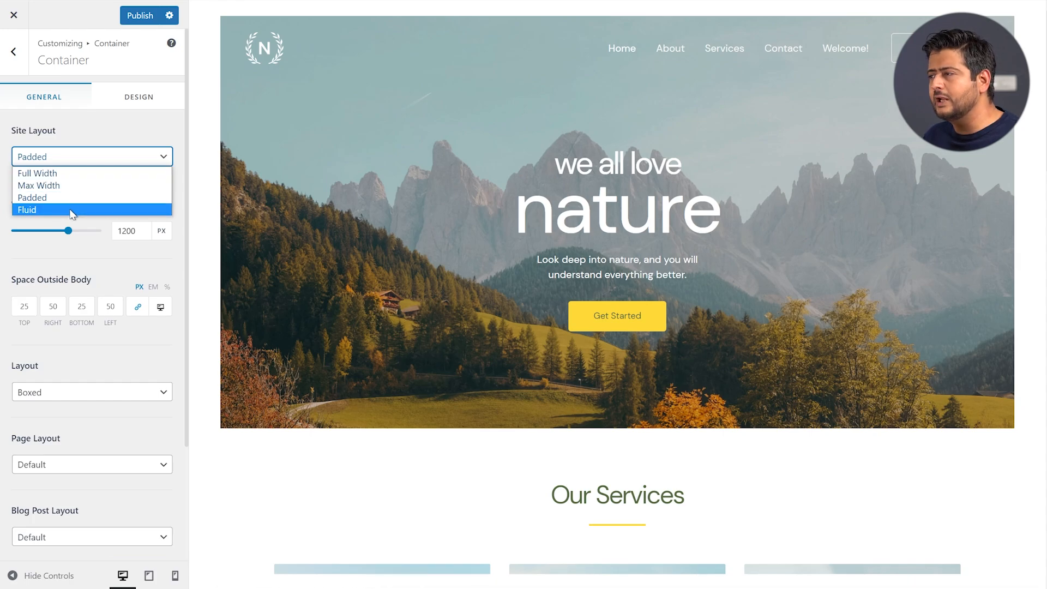
click(107, 134)
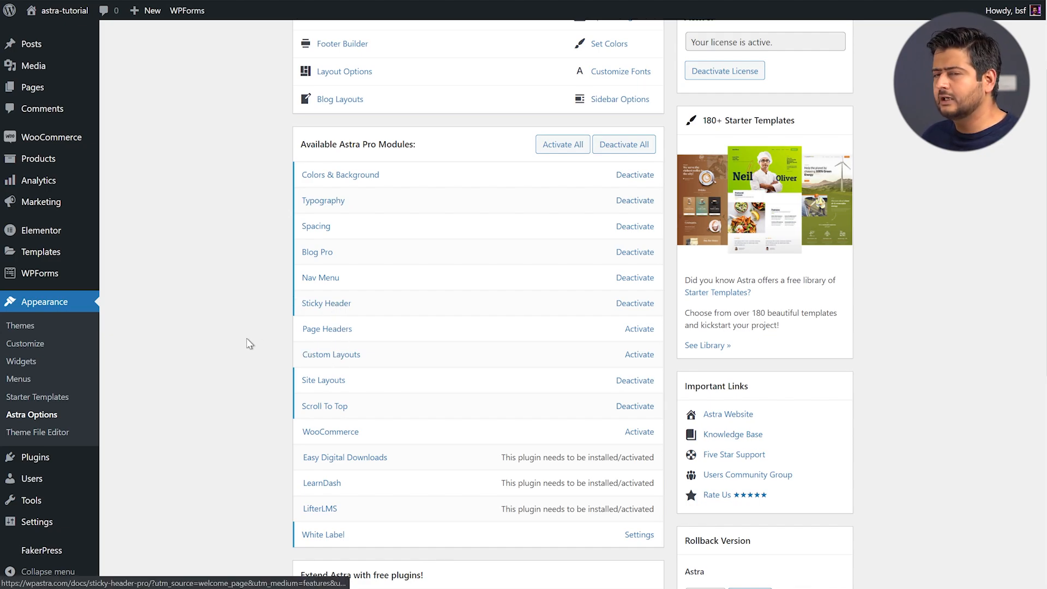
Deactivate all Astra Pro modules, activate only Page Headers, and view its empty list
click(623, 153)
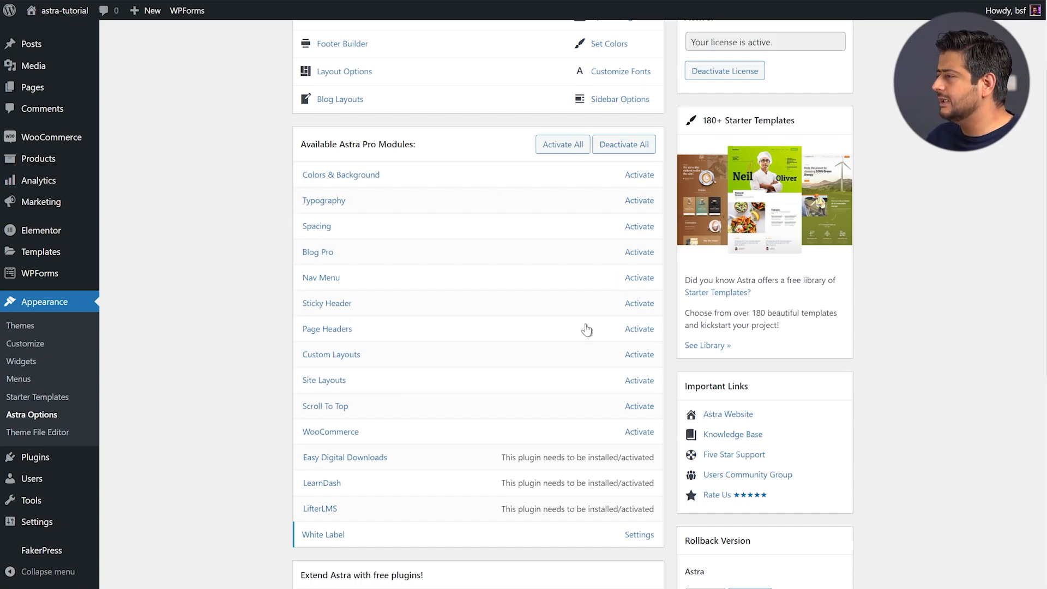
click(637, 329)
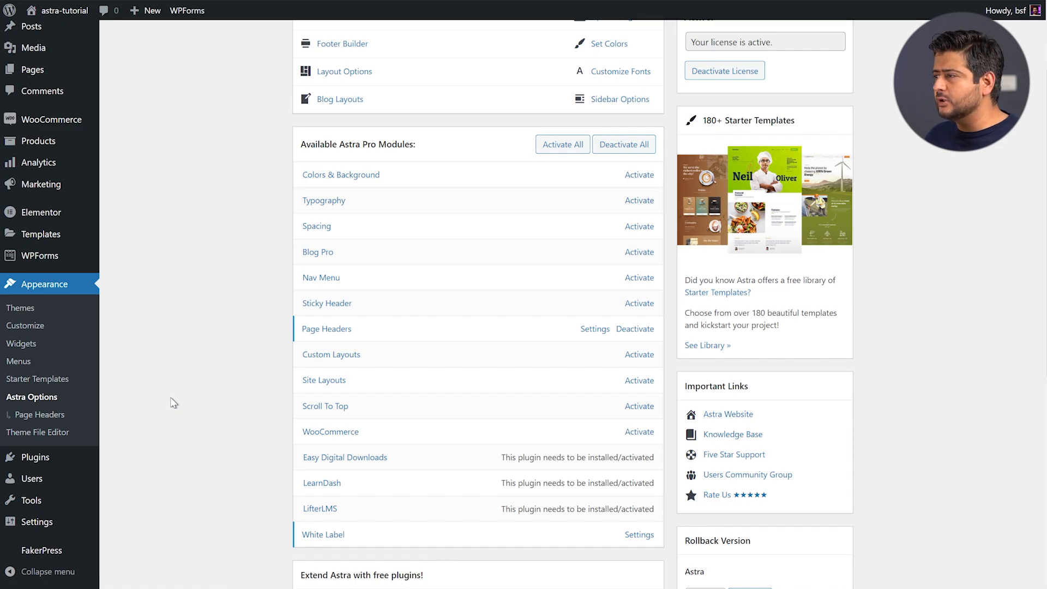
click(59, 416)
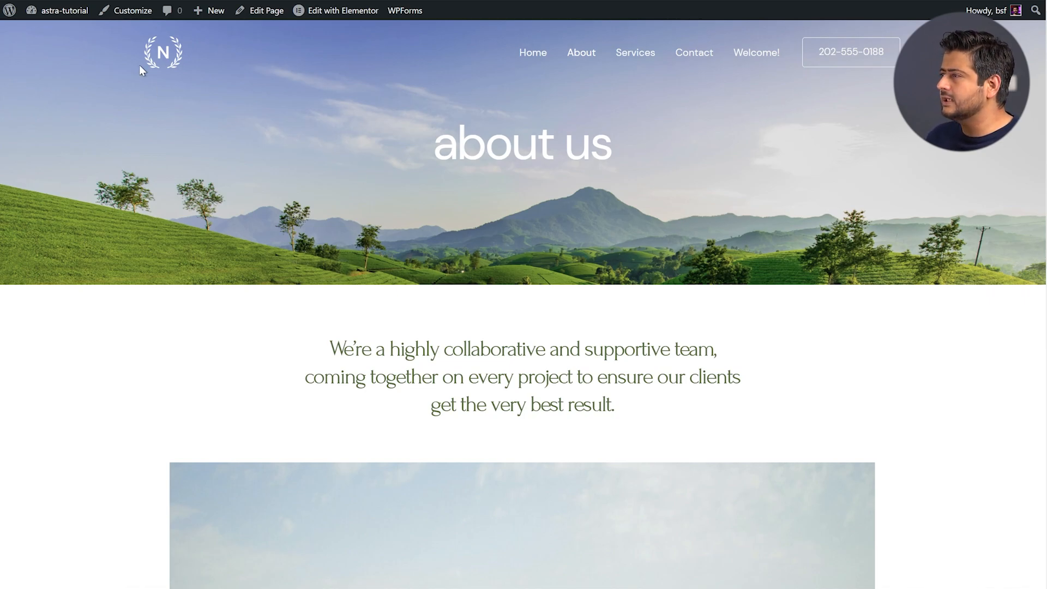
scroll(823, 213, down, 5)
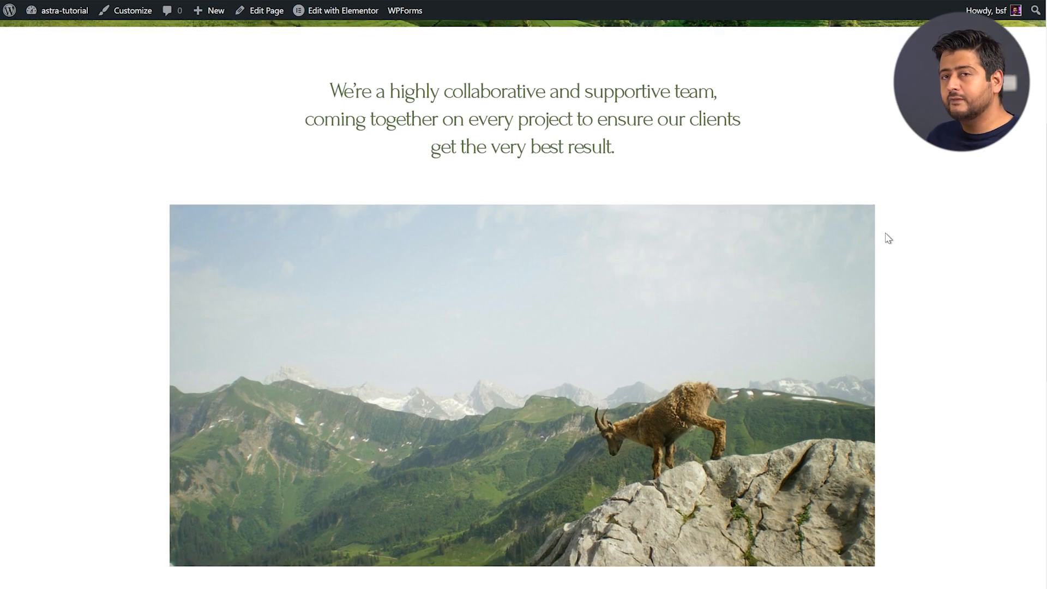
scroll(888, 239, up, 5)
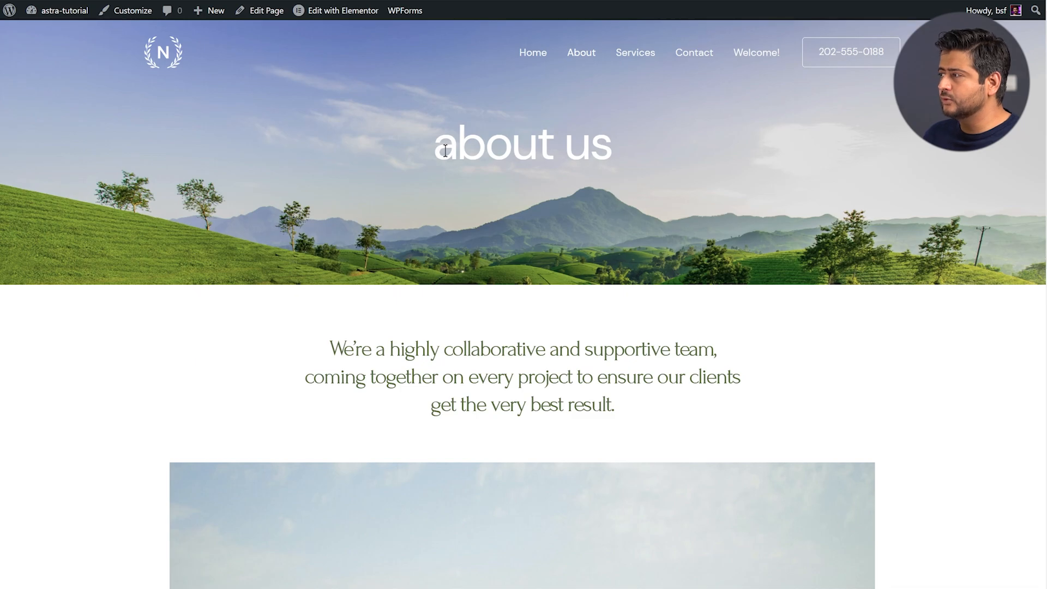
drag(437, 146, 605, 157)
click(639, 167)
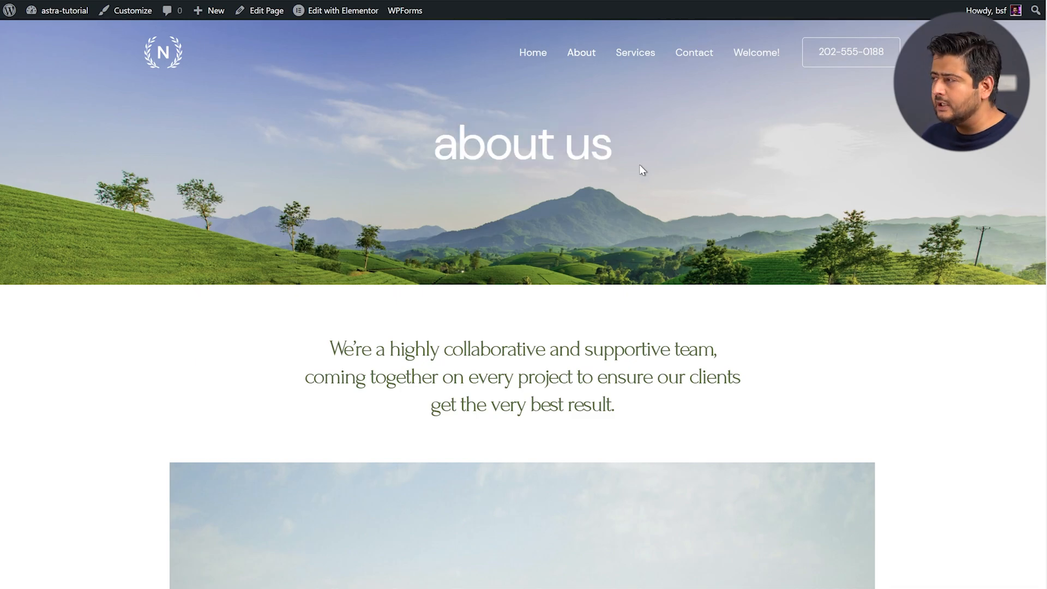
scroll(755, 183, down, 2)
scroll(757, 182, up, 2)
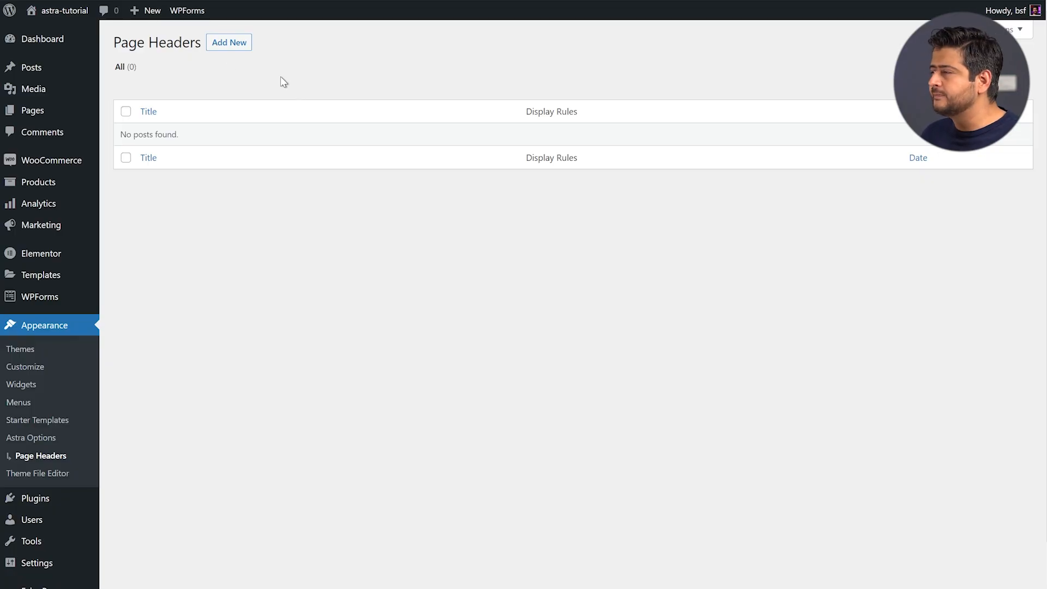
Add a new page header and review its Page Header options, leaving Parallax at None
click(230, 44)
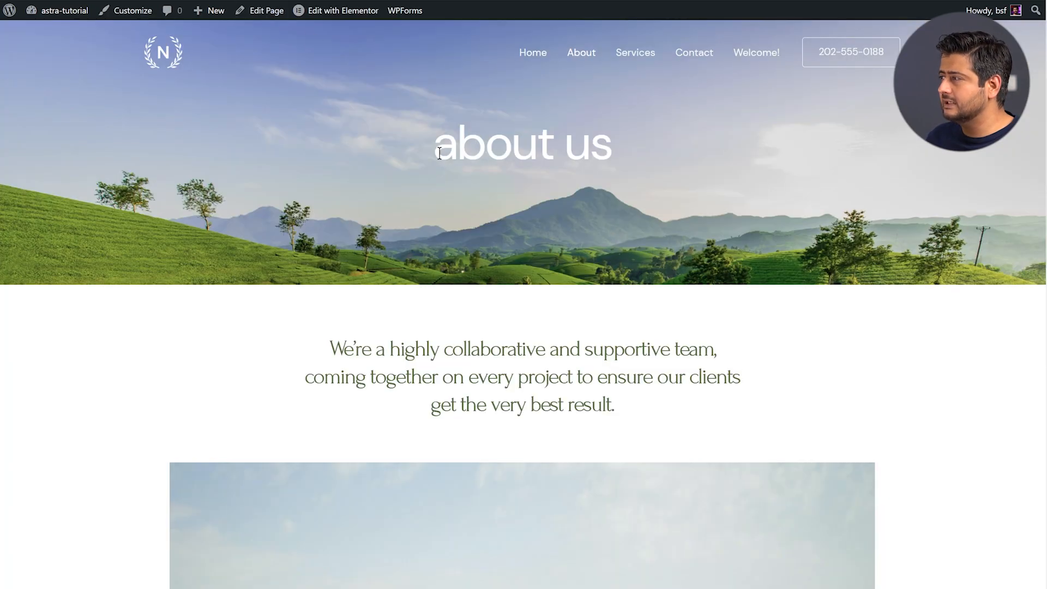
drag(440, 154, 622, 164)
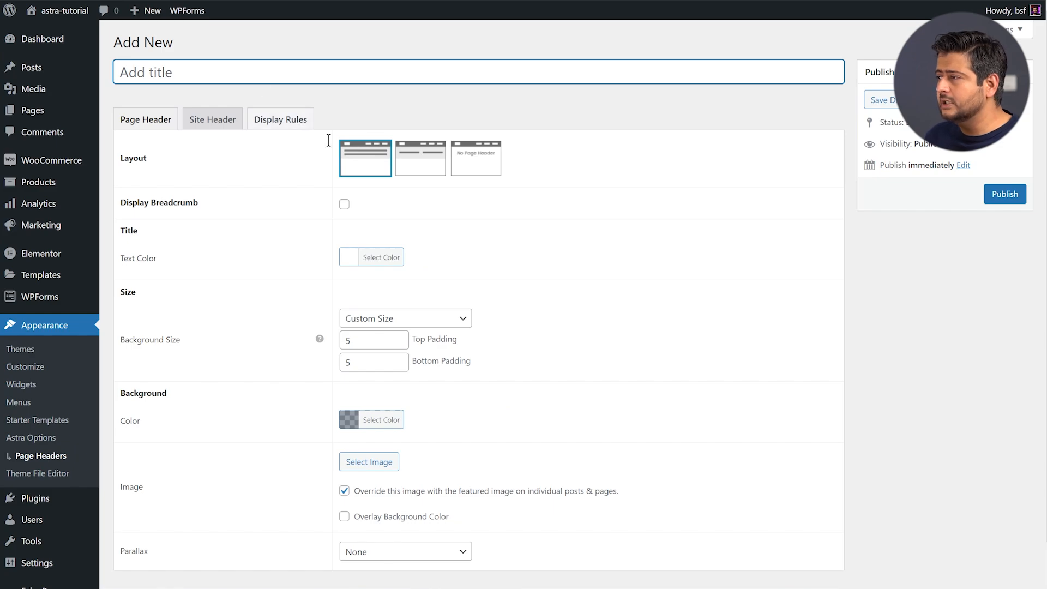
scroll(532, 237, down, 1)
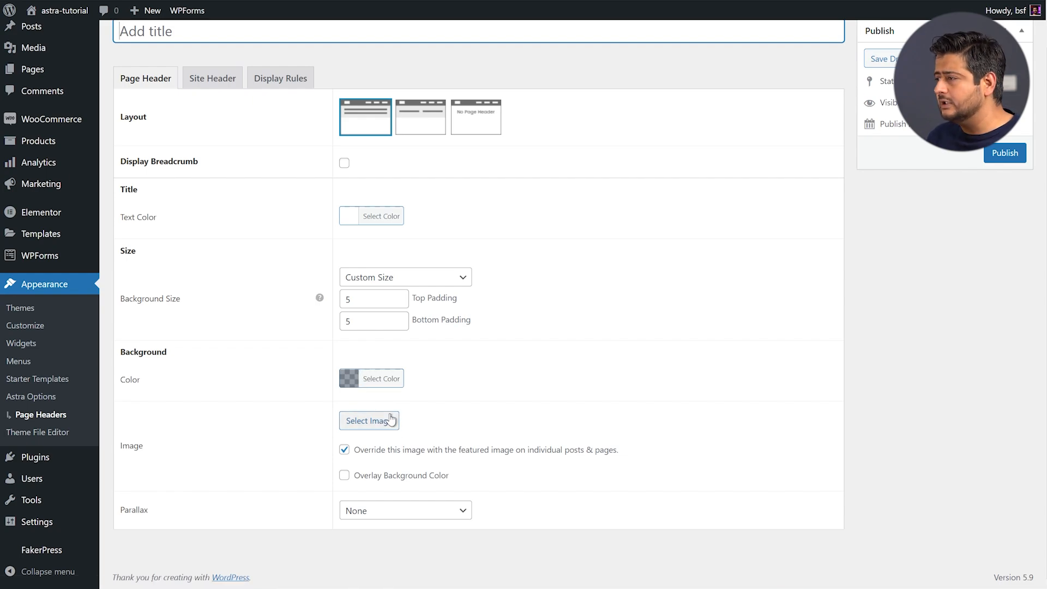
click(416, 512)
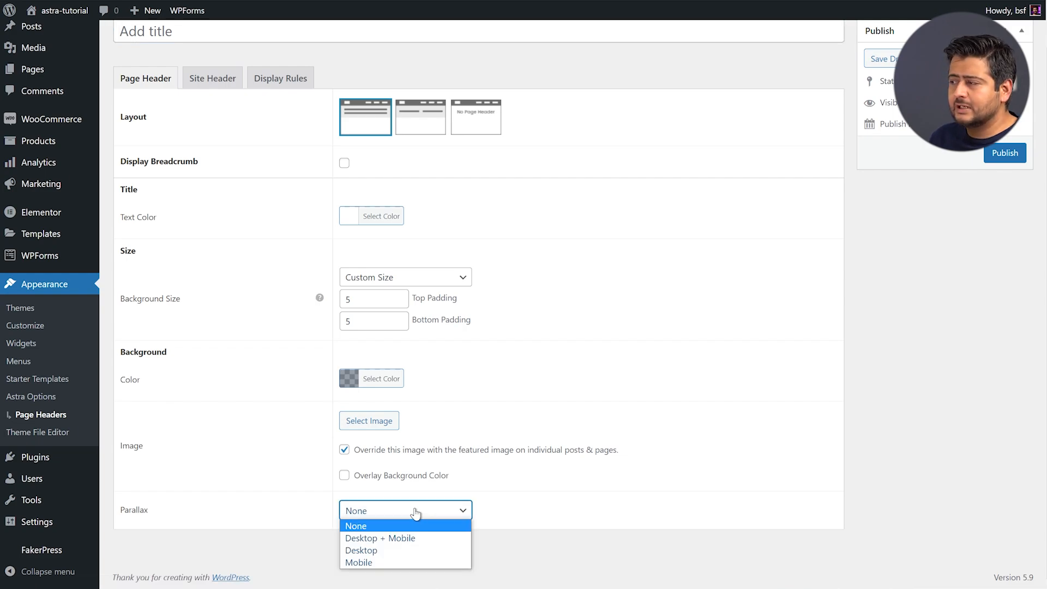
click(577, 396)
scroll(565, 370, up, 1)
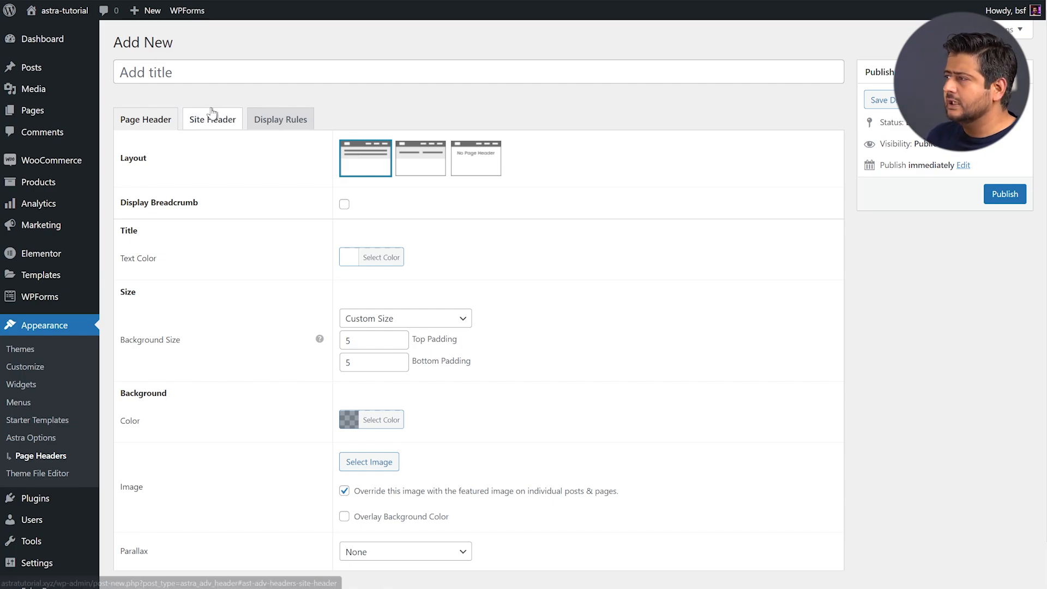
Merge the new page header with the site header in its Site Header settings
click(217, 124)
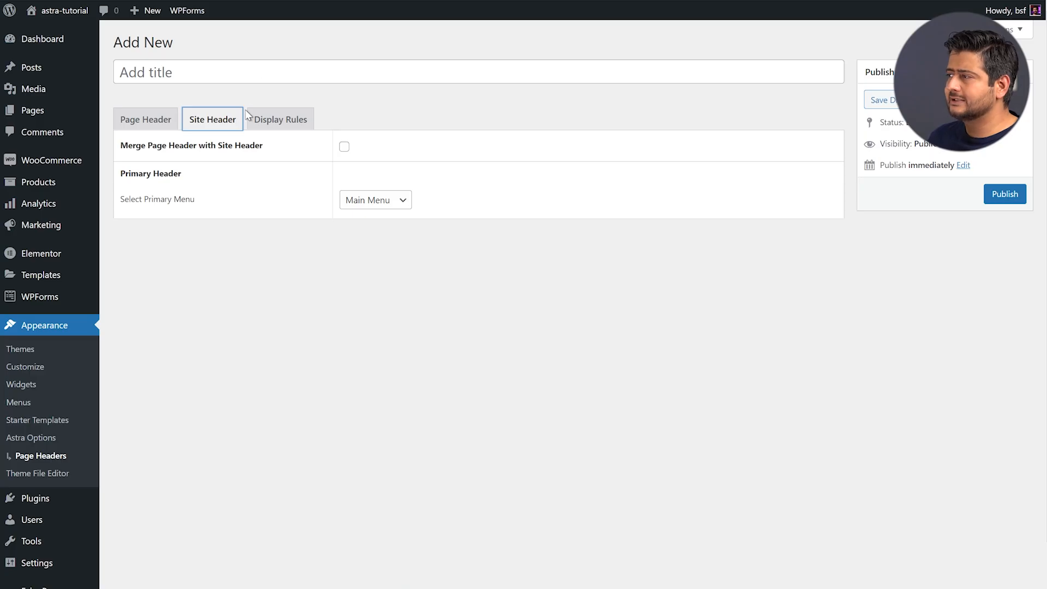
click(344, 148)
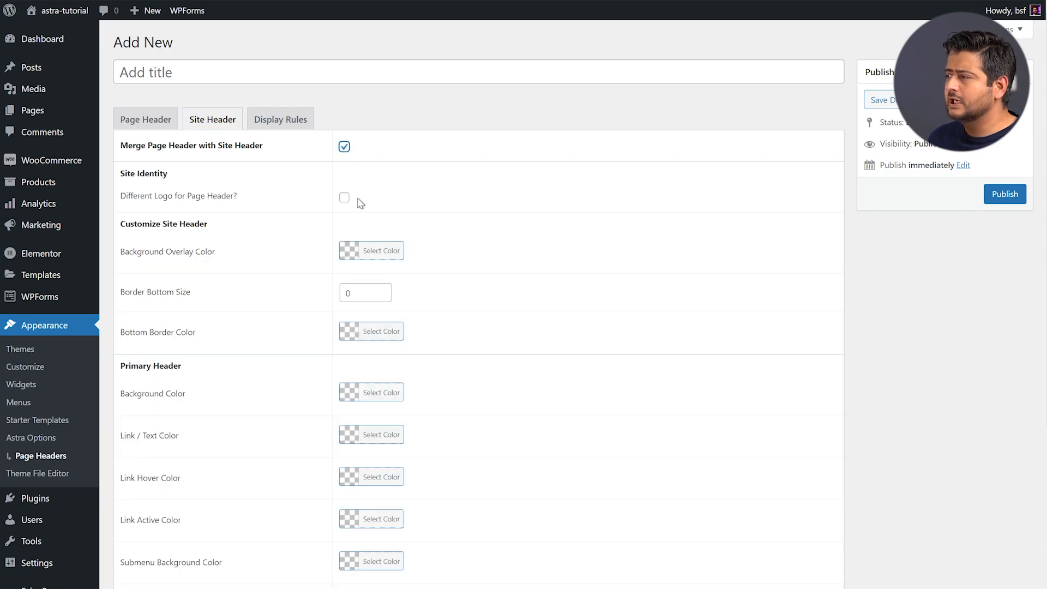
scroll(360, 203, down, 4)
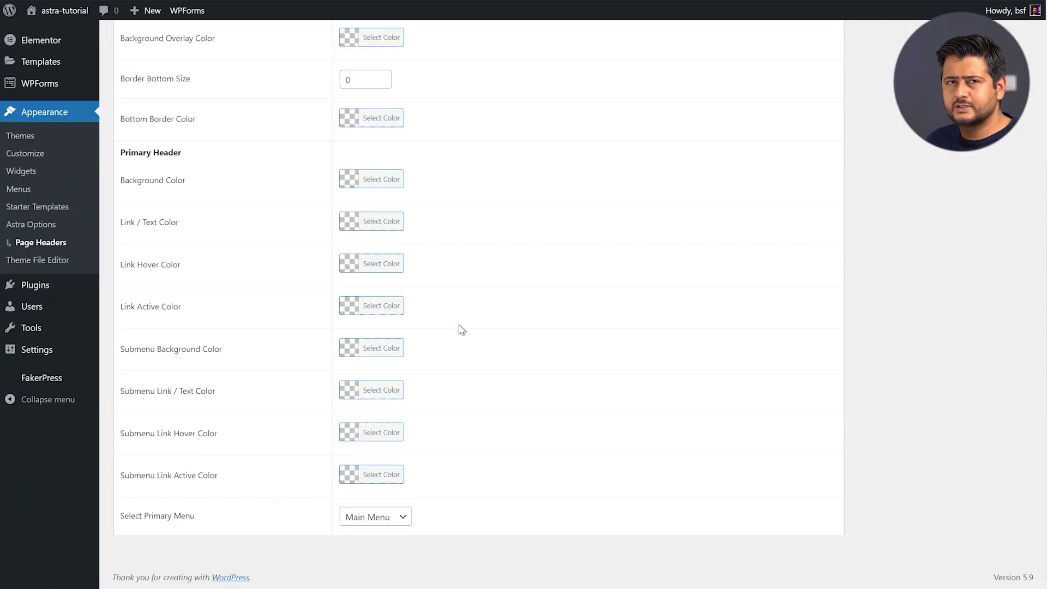
scroll(482, 295, up, 4)
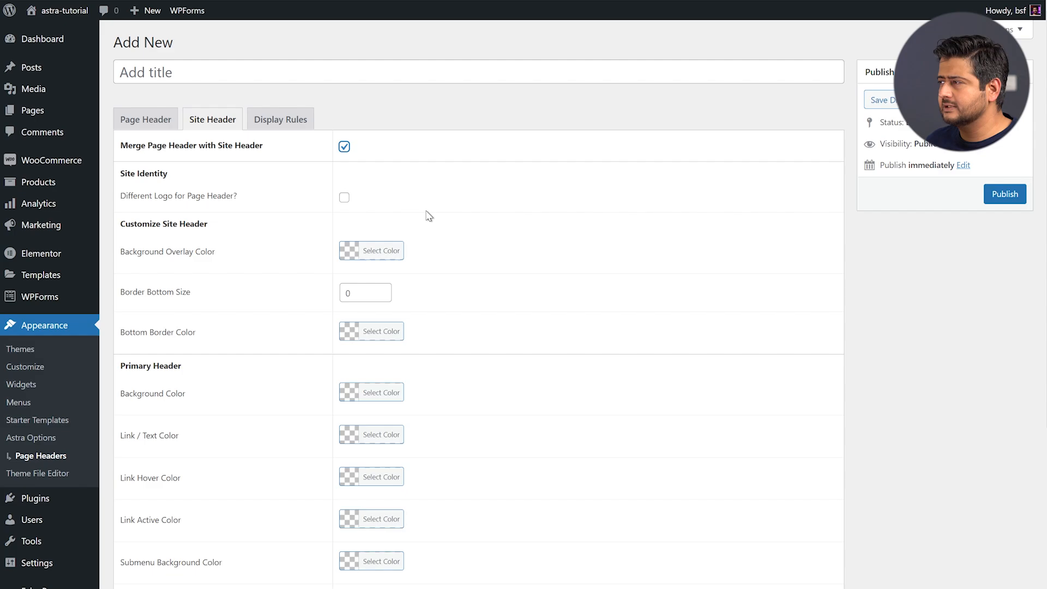
click(449, 181)
click(152, 120)
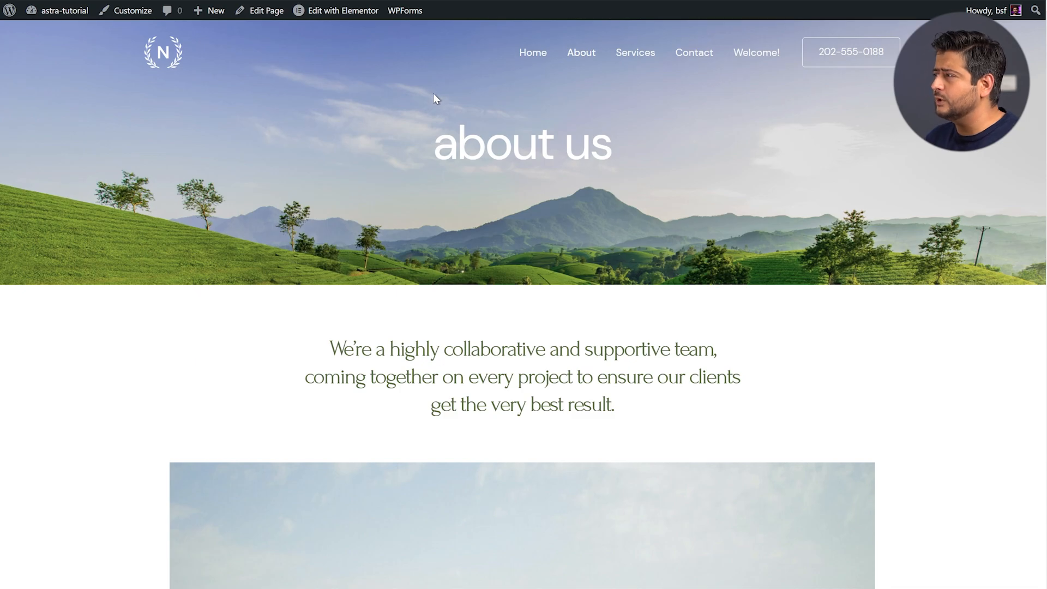
Open the Welcome! page in a new tab, then return to the page header editor
right_click(745, 53)
click(752, 64)
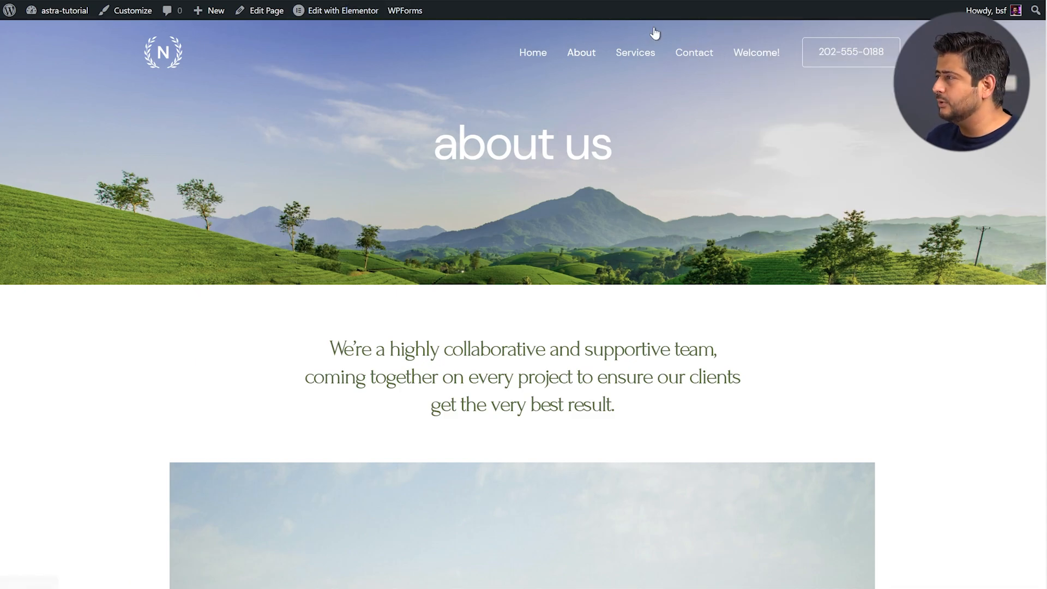
key(ctrl+Tab)
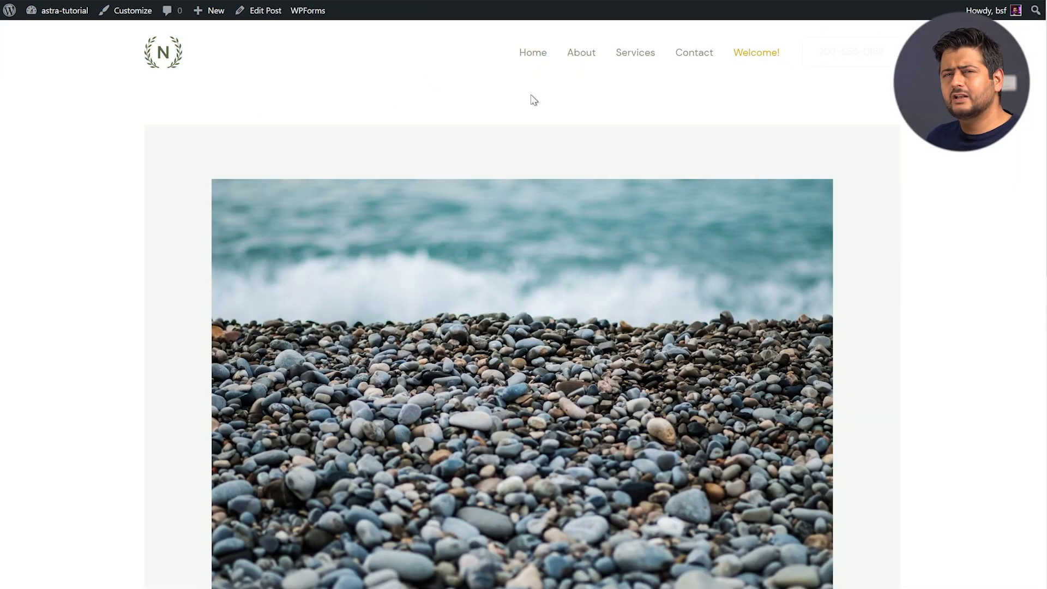
key(ctrl+shift+Tab)
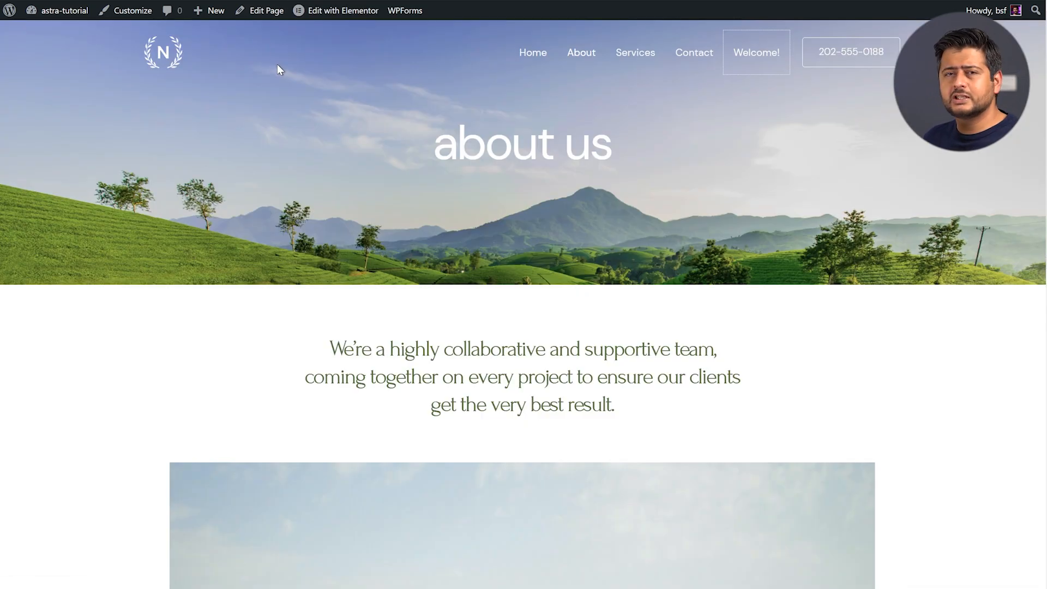
key(ctrl+shift+Tab)
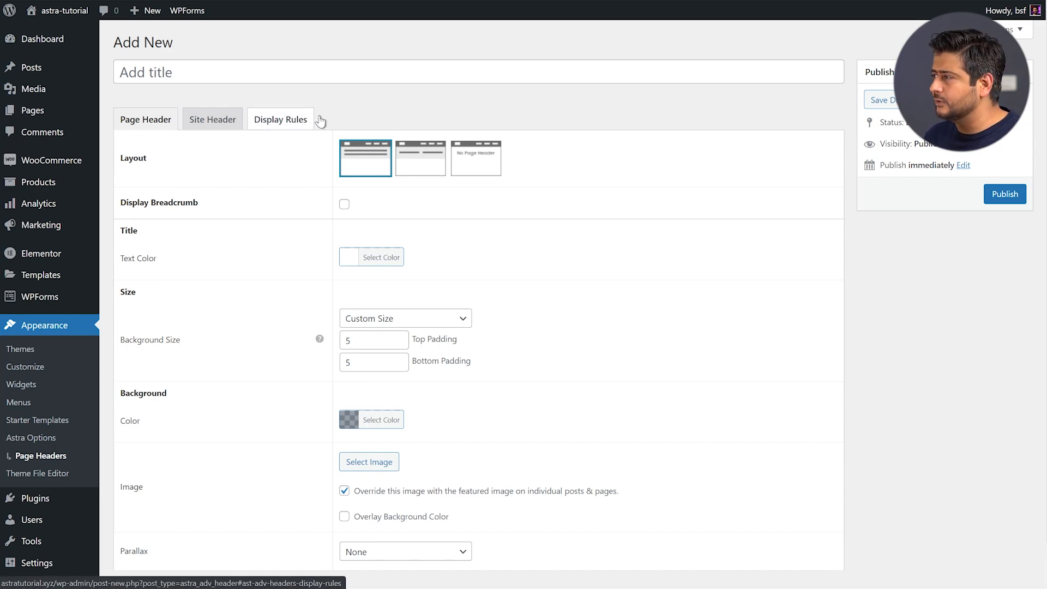
click(280, 124)
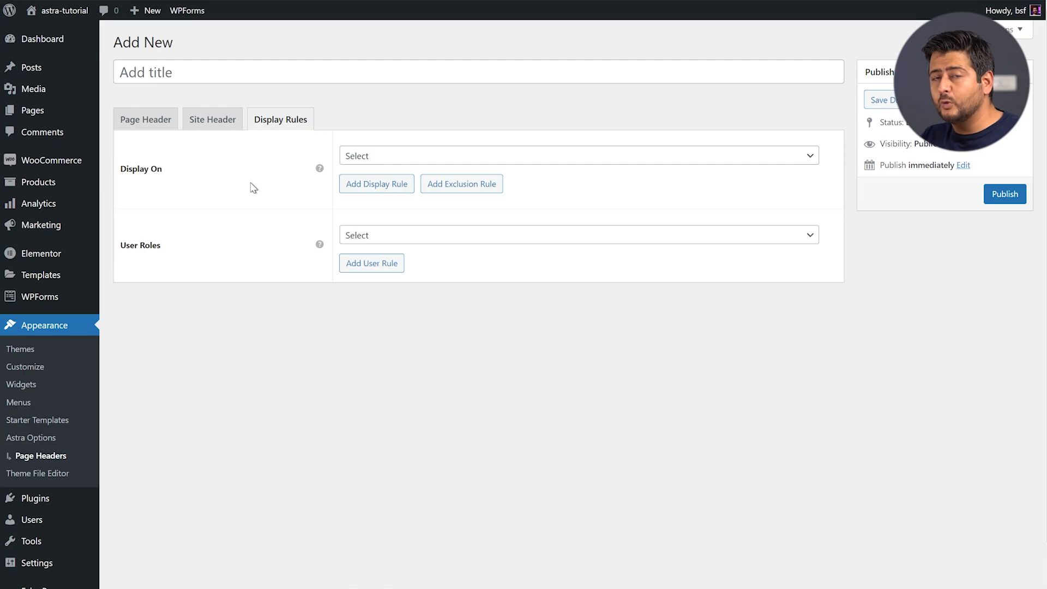
click(426, 161)
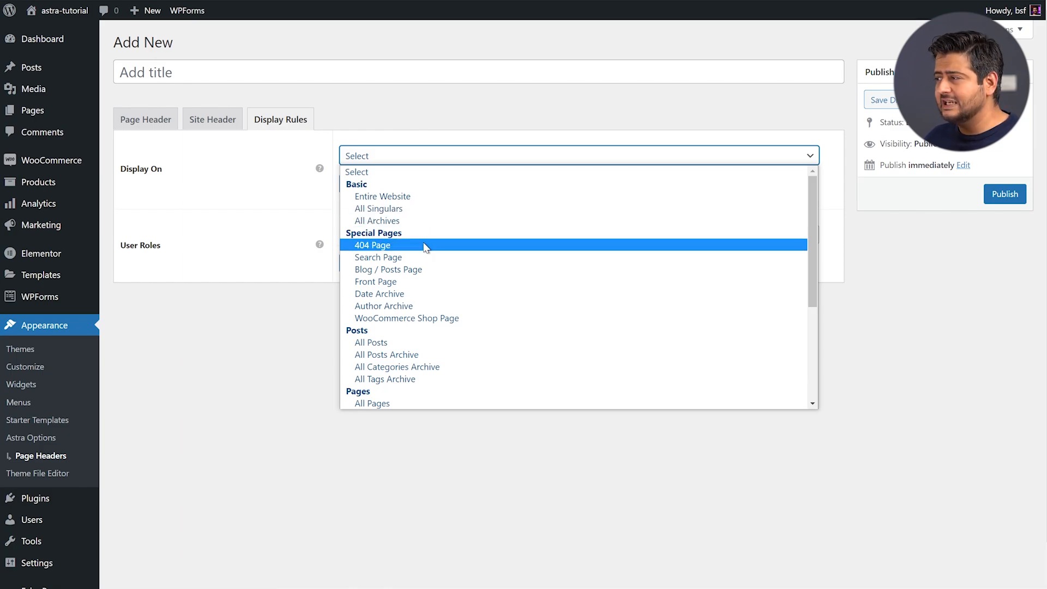
drag(813, 240, 811, 300)
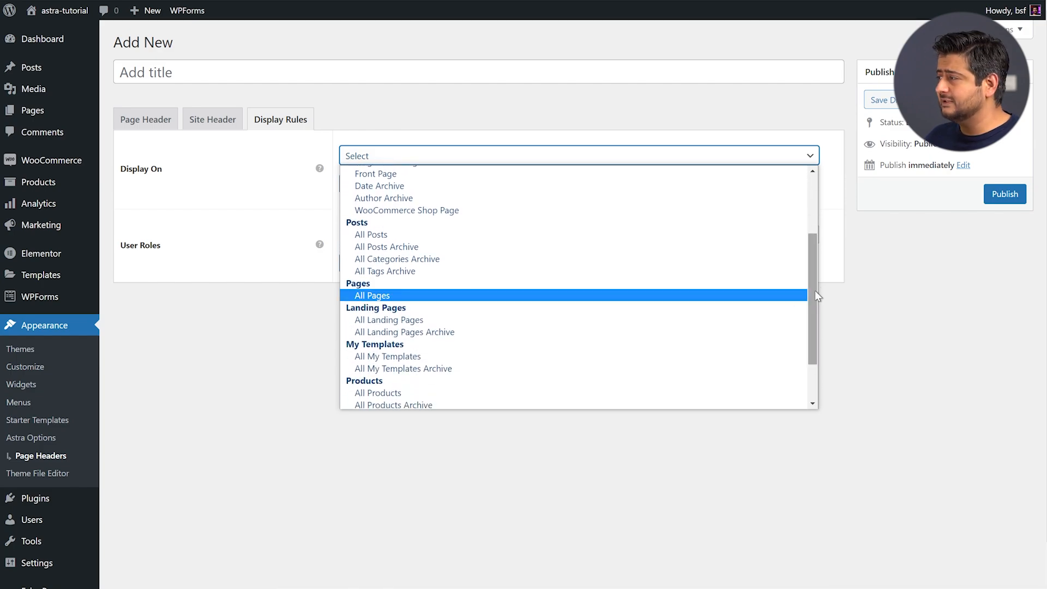
drag(813, 256, 812, 290)
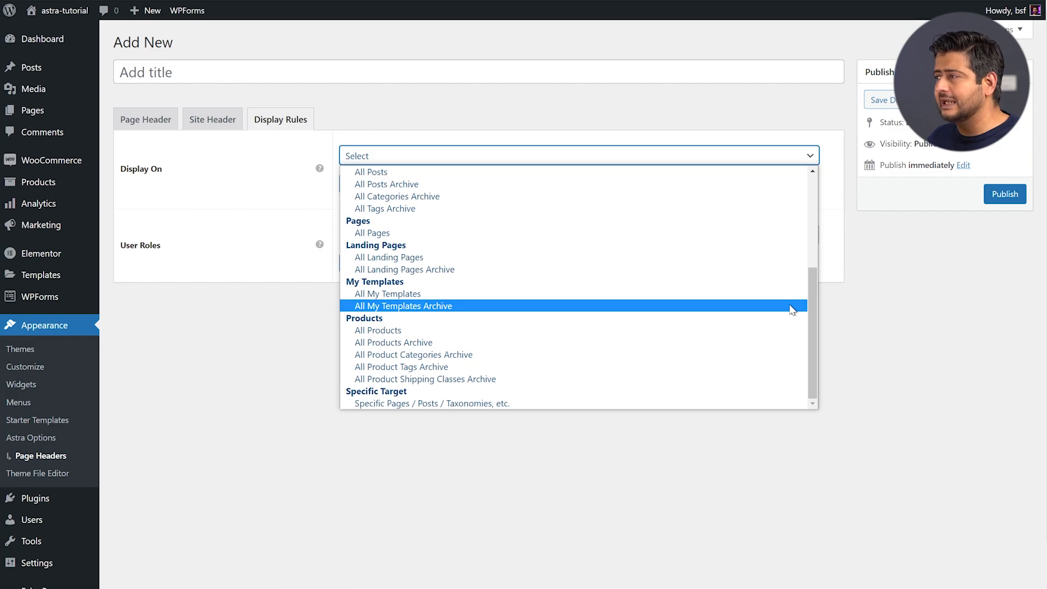
click(237, 174)
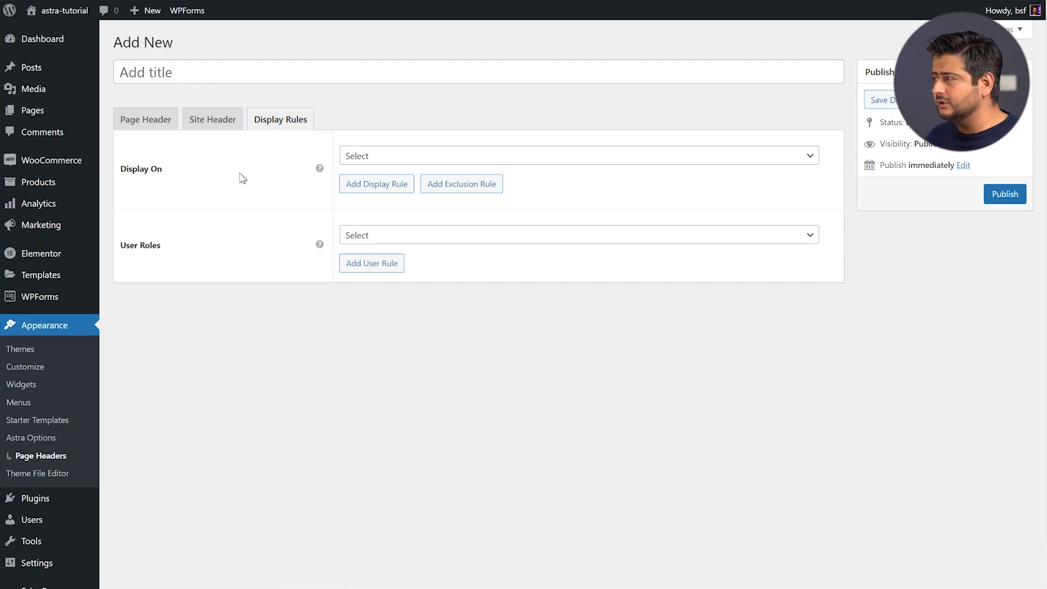
click(501, 243)
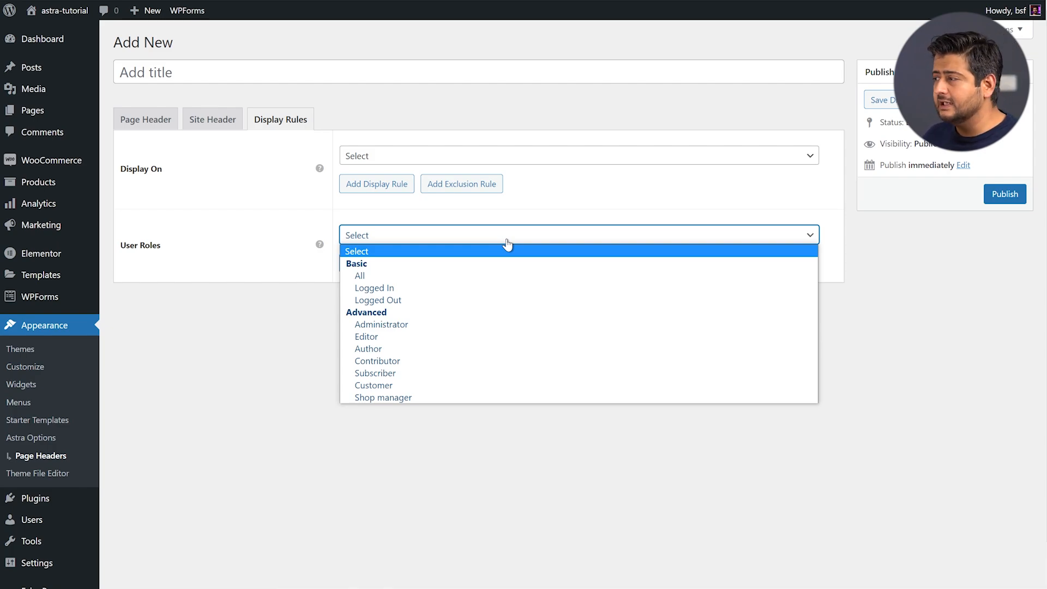
click(275, 223)
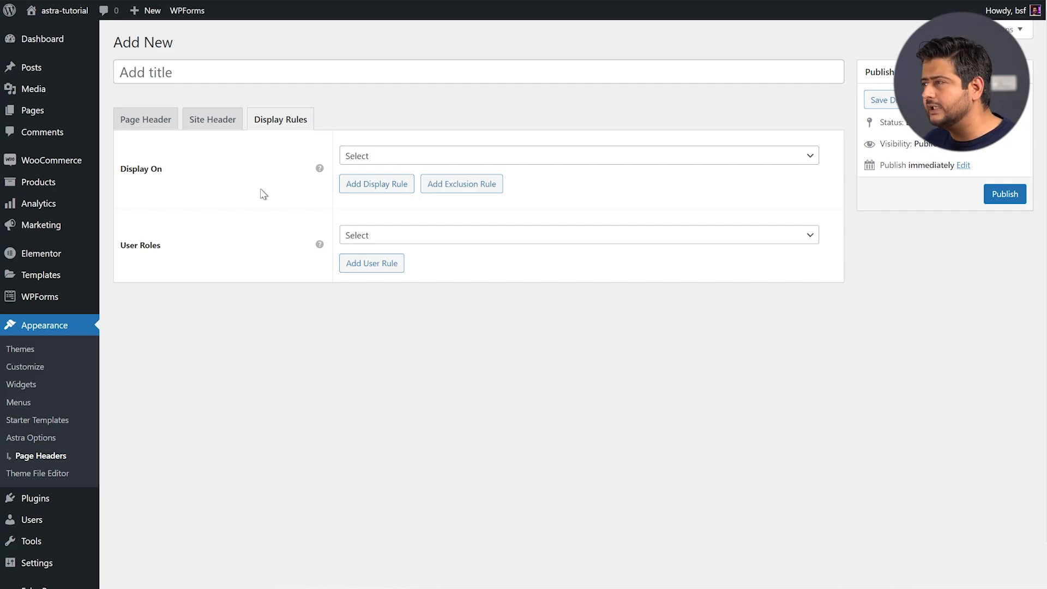
click(221, 125)
scroll(262, 278, down, 5)
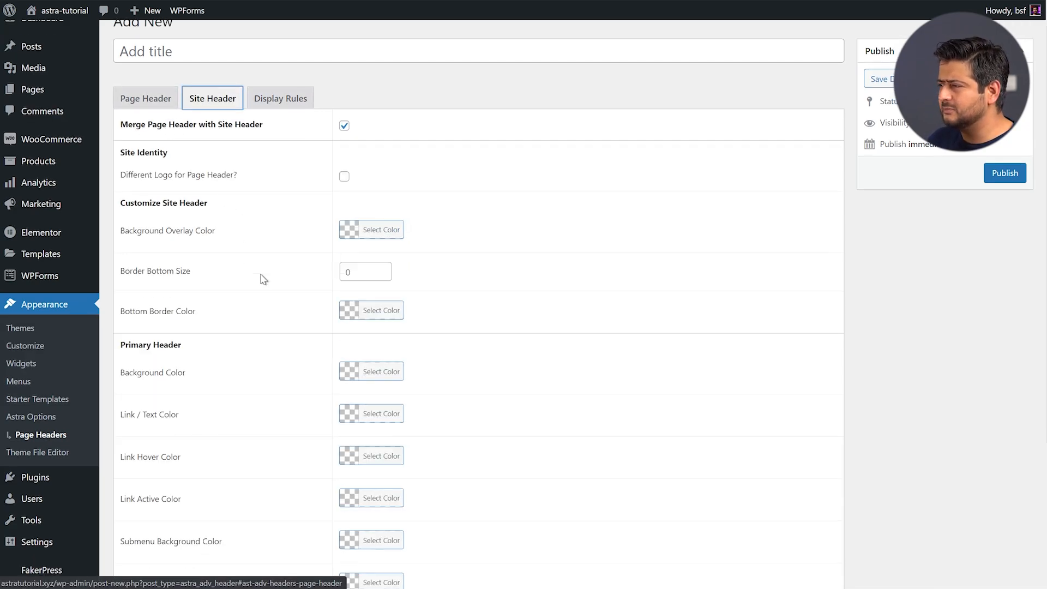
scroll(155, 117, up, 5)
click(155, 120)
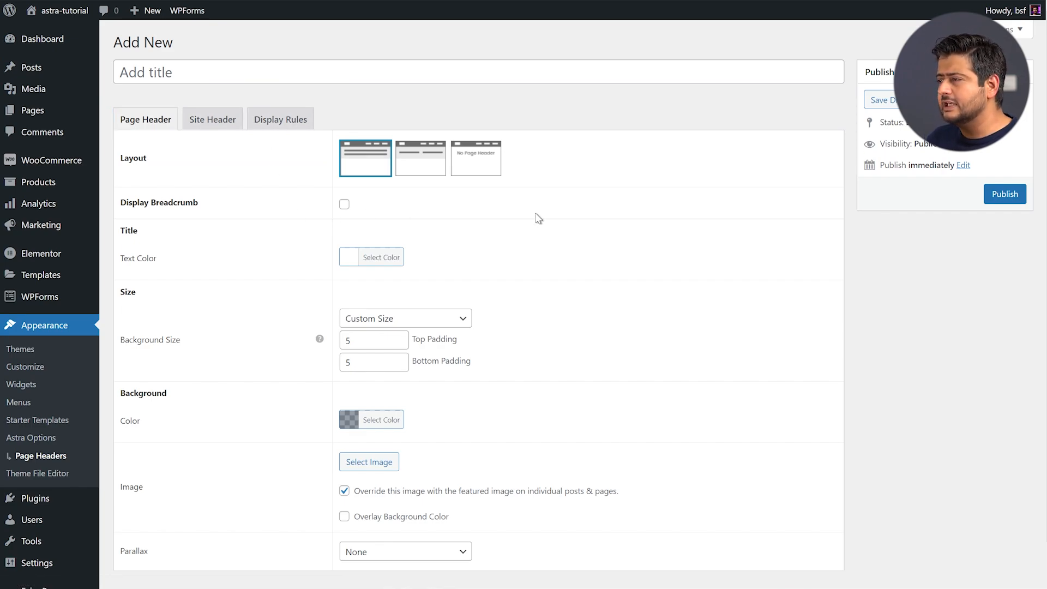
From Astra Options, open the Custom Layouts list
click(54, 437)
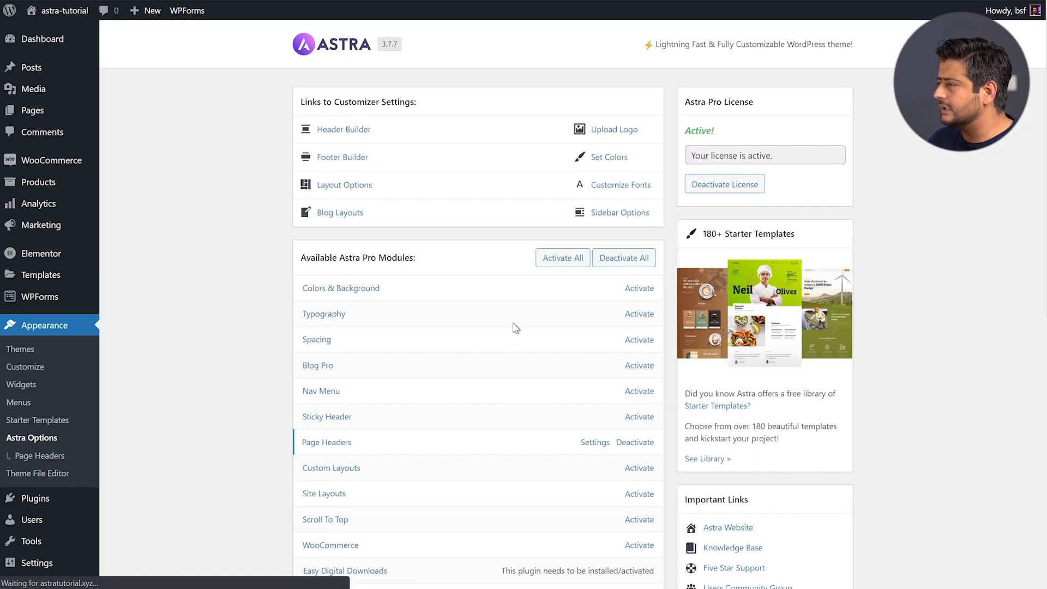
scroll(518, 332, down, 3)
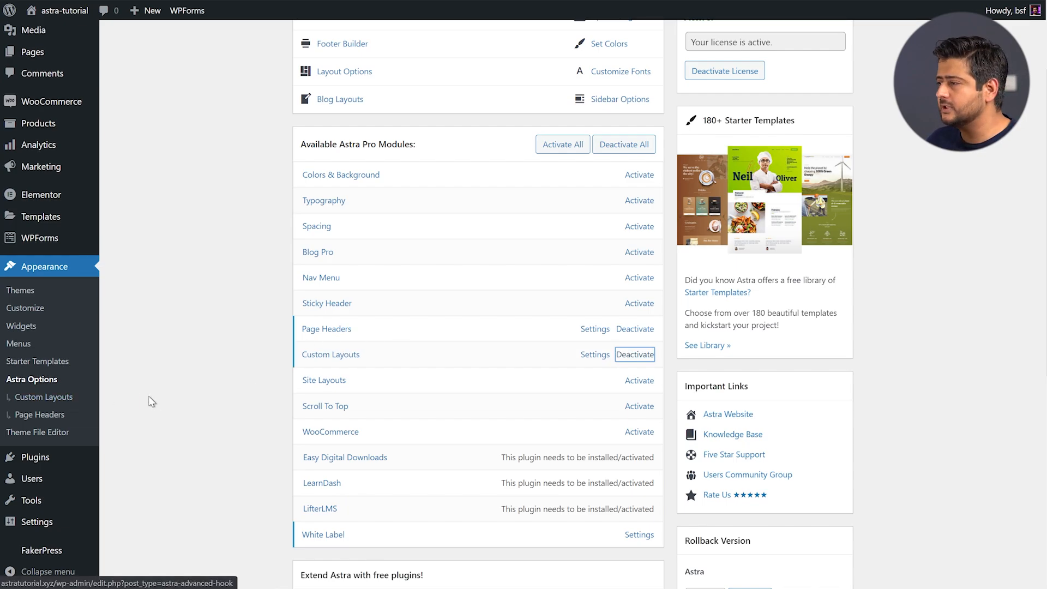
click(60, 399)
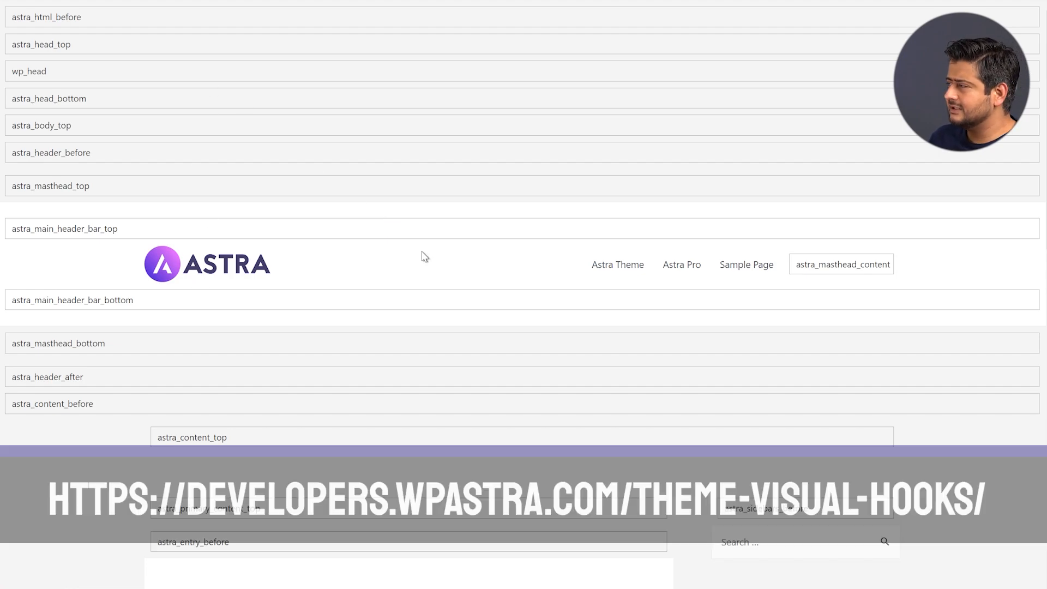
scroll(420, 259, down, 3)
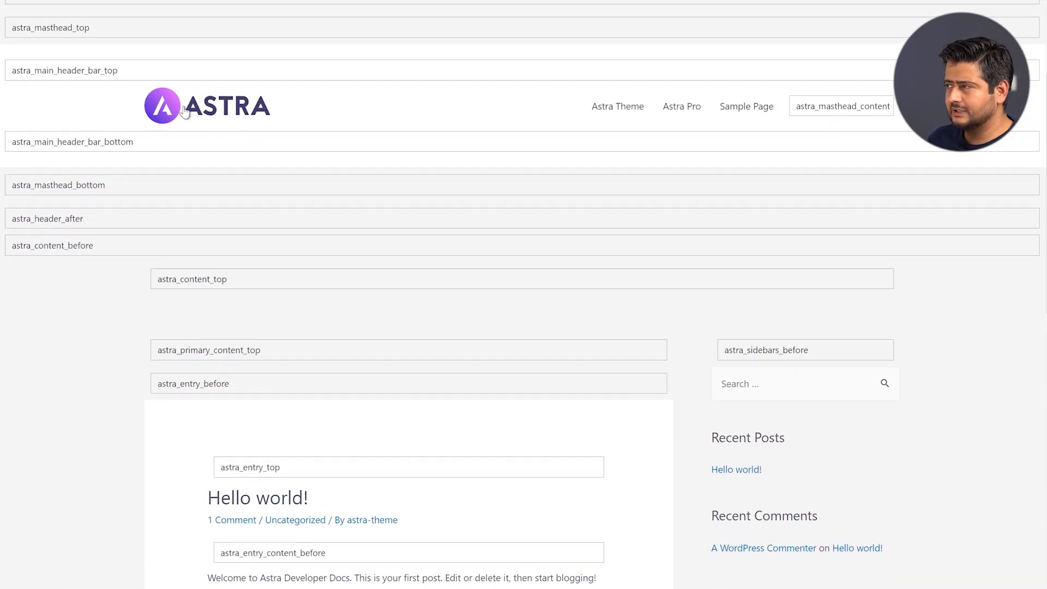
scroll(381, 253, down, 5)
scroll(205, 138, down, 7)
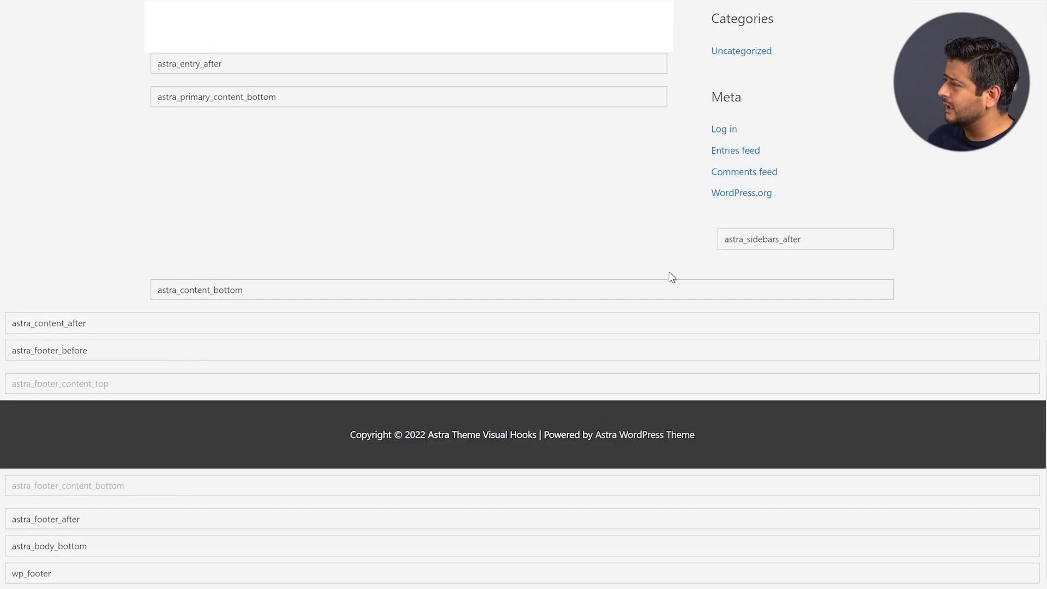
scroll(561, 283, up, 15)
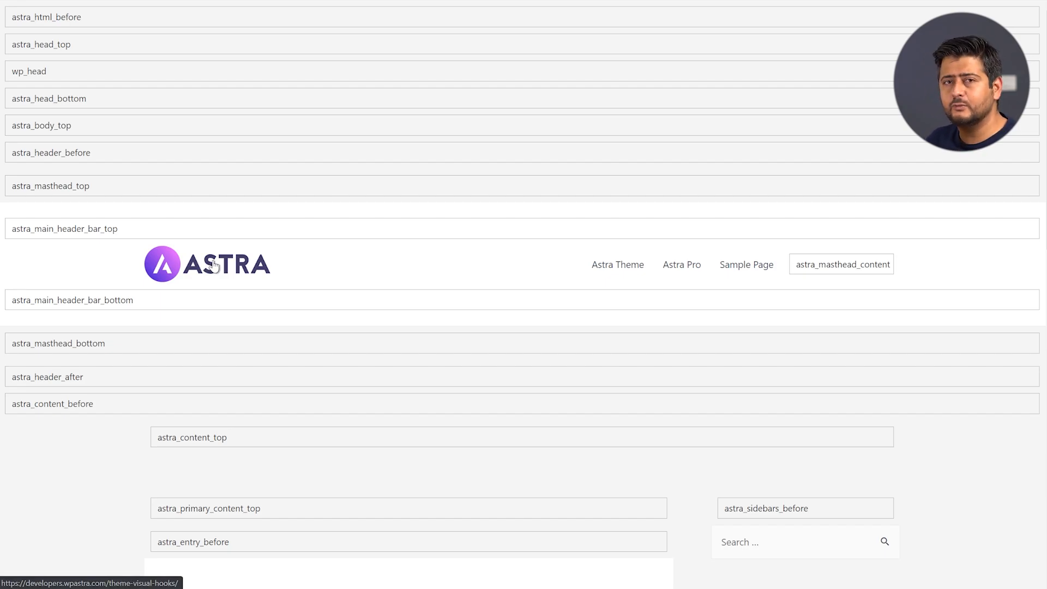
scroll(226, 266, down, 2)
scroll(229, 267, down, 7)
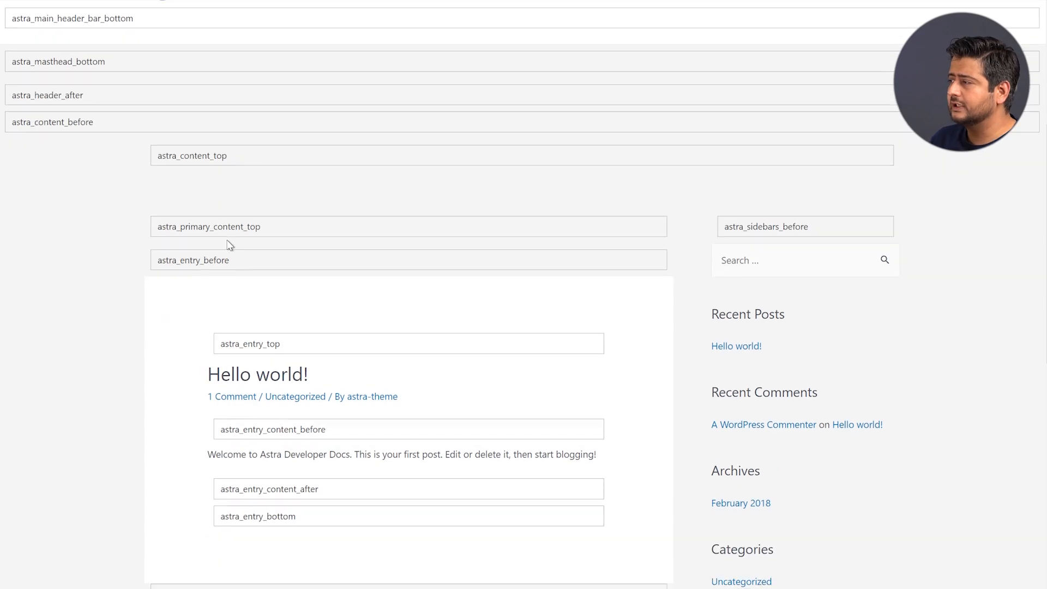
scroll(358, 185, down, 2)
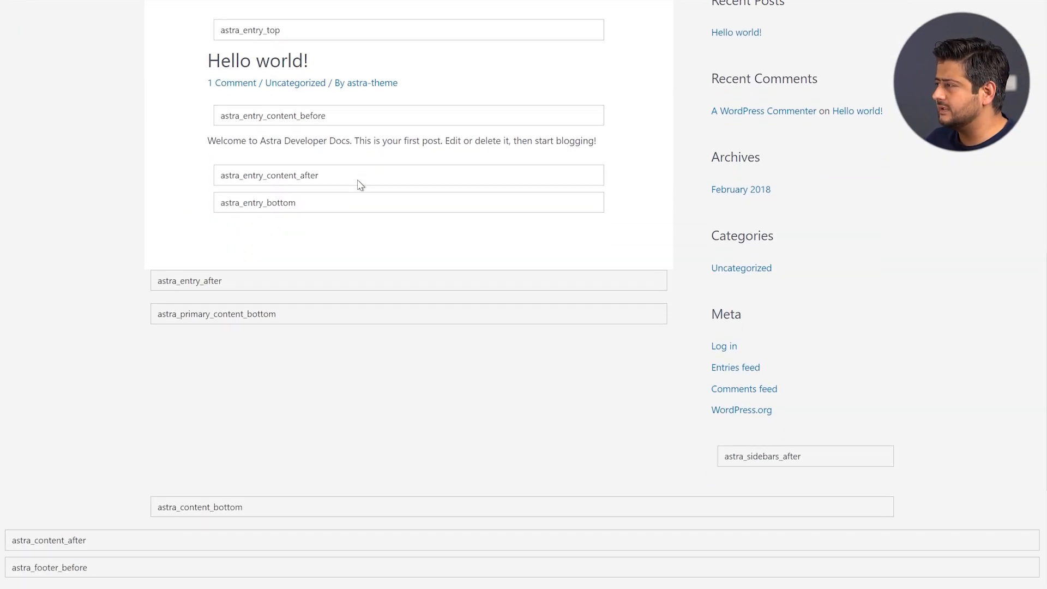
scroll(400, 234, up, 2)
scroll(244, 212, up, 4)
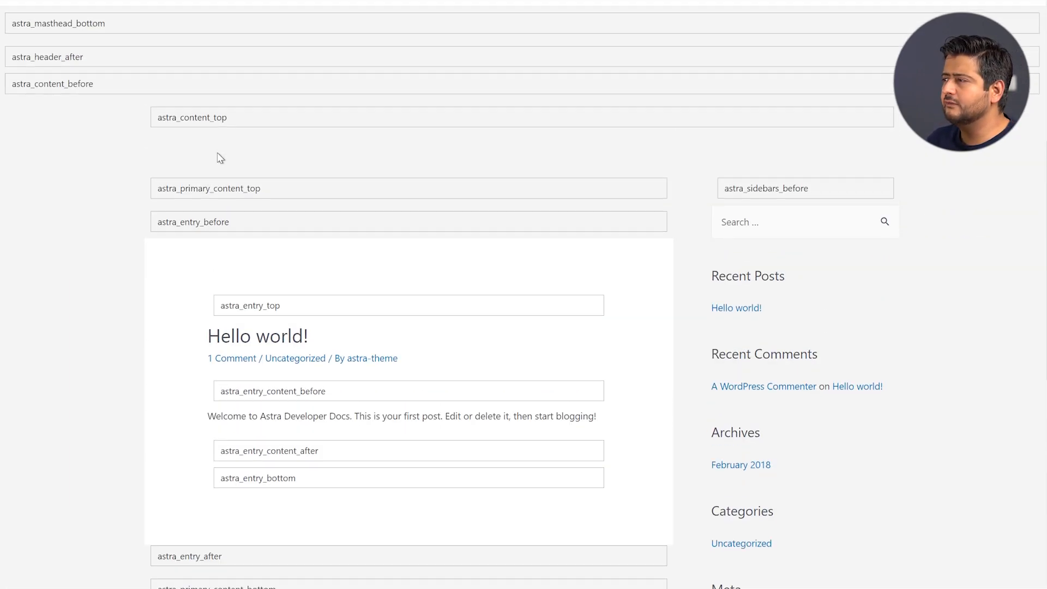
scroll(212, 157, up, 4)
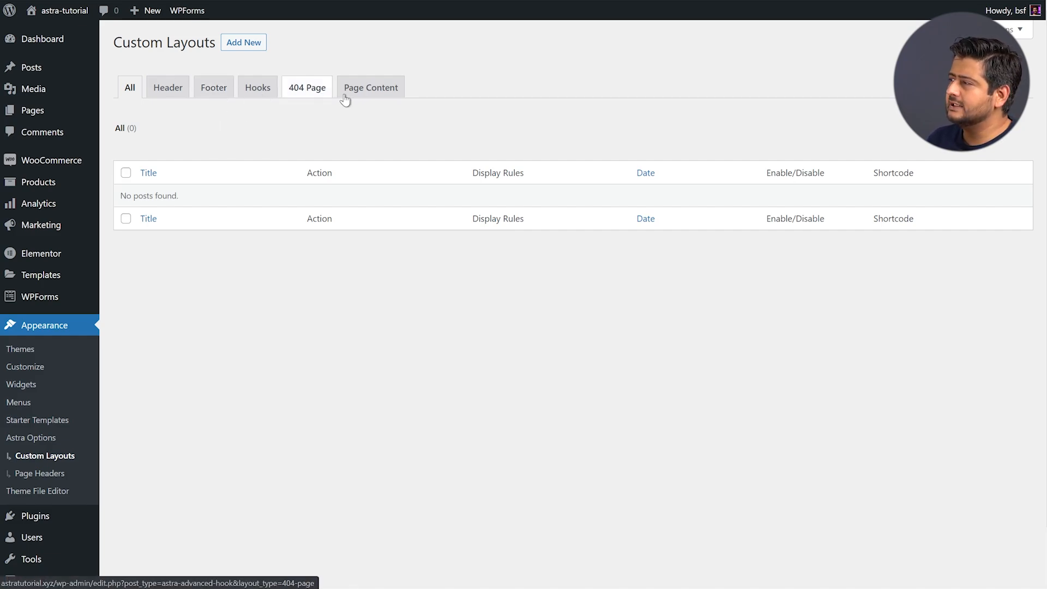
Filter the Custom Layouts list to show only Page Content layouts
click(380, 96)
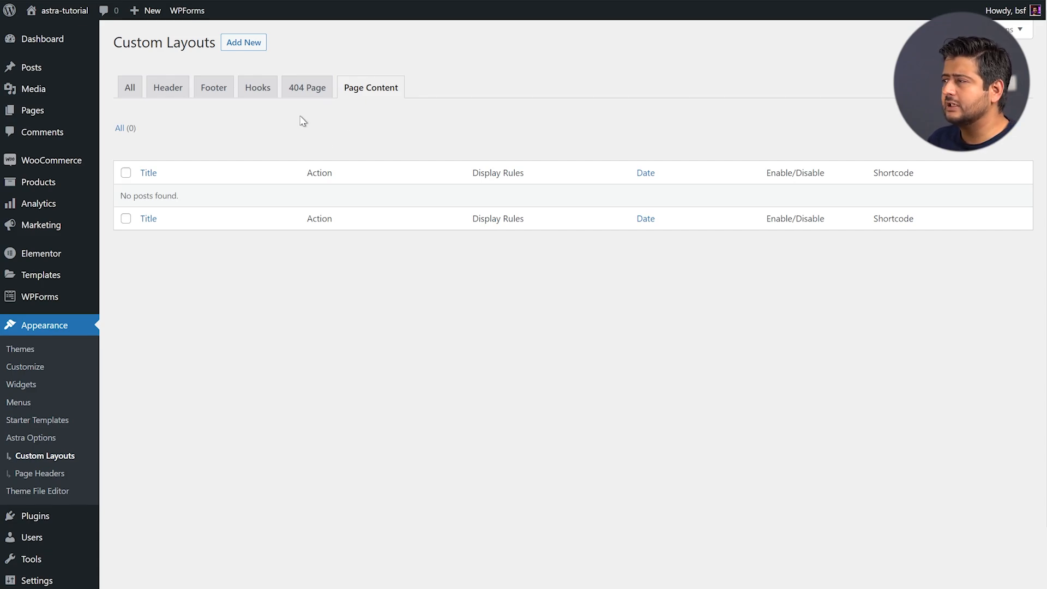
Create a new Inside Post/Page Content custom layout and open the Starter Templates library
click(244, 49)
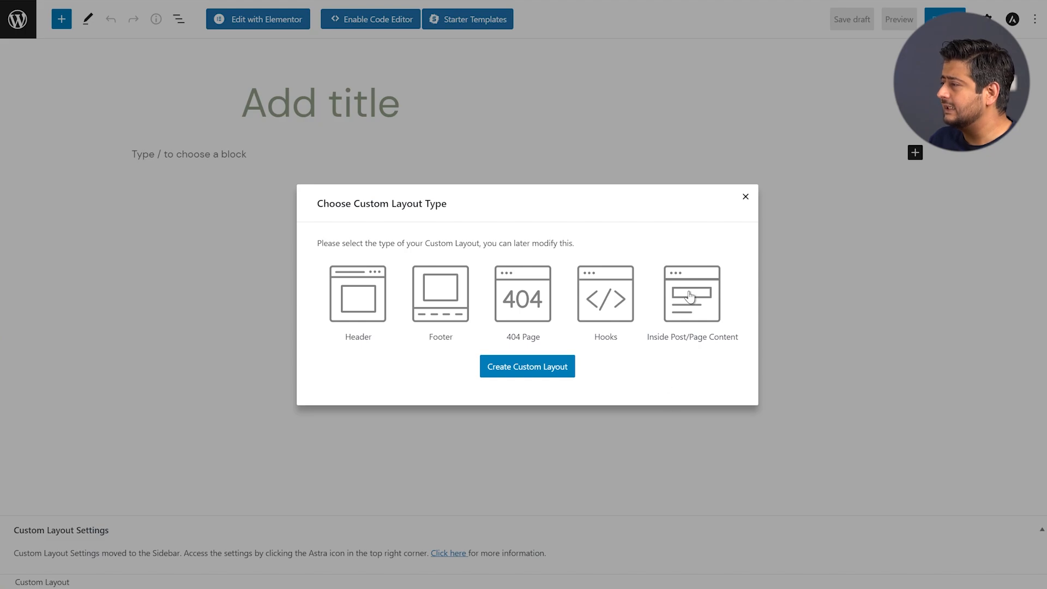
click(693, 309)
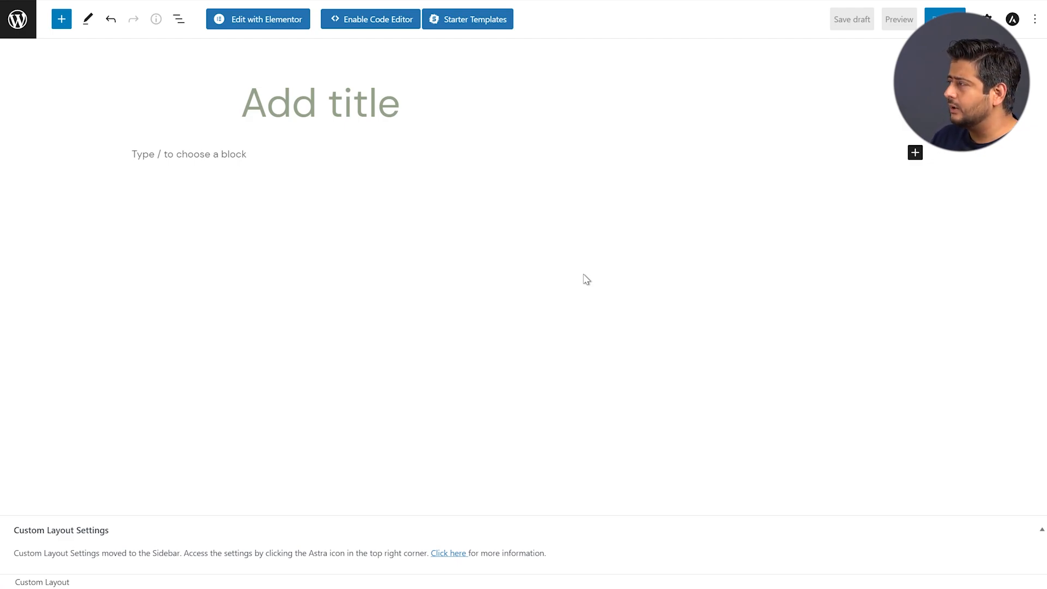
click(357, 154)
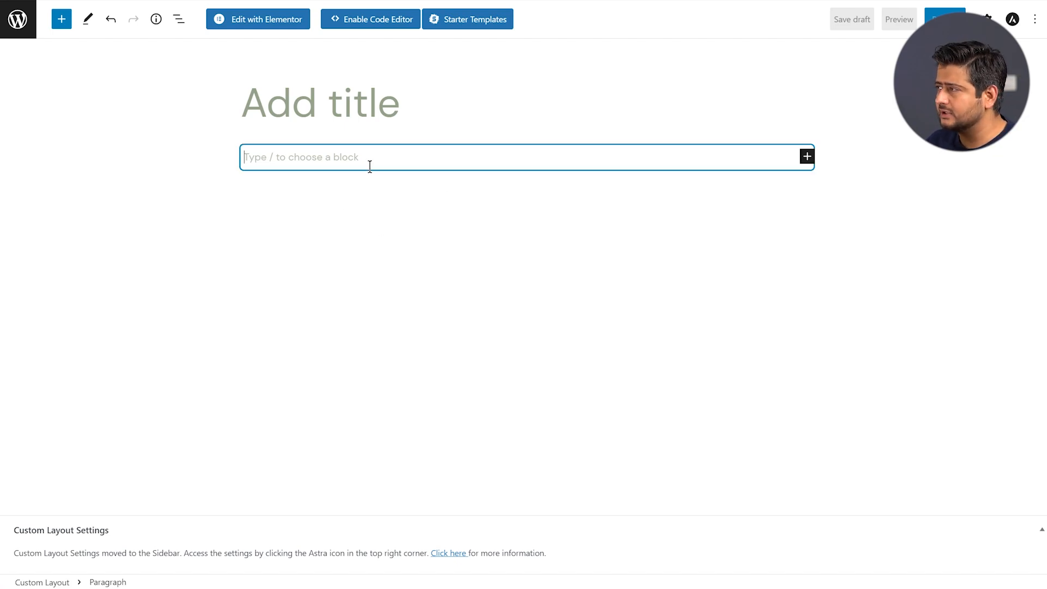
click(469, 24)
Insert the first Call To Action pattern and show the Astra custom layout settings
click(519, 27)
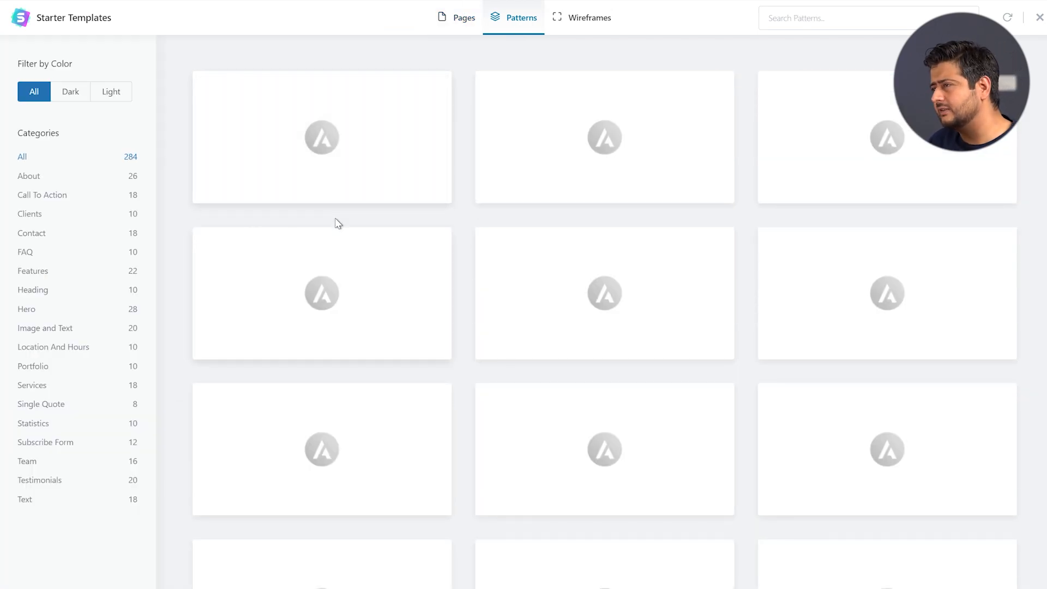
click(52, 198)
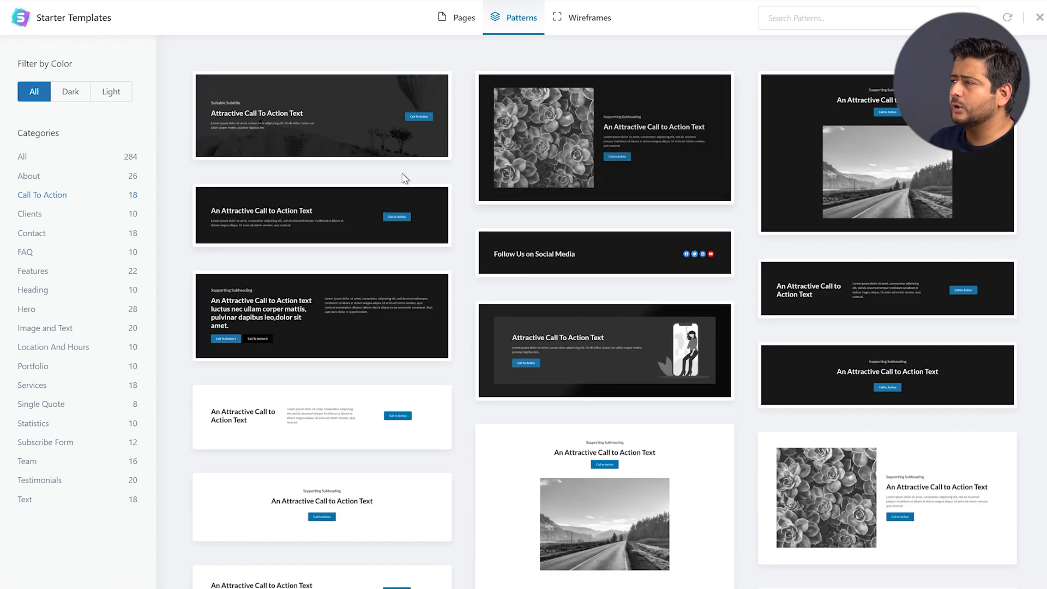
click(307, 126)
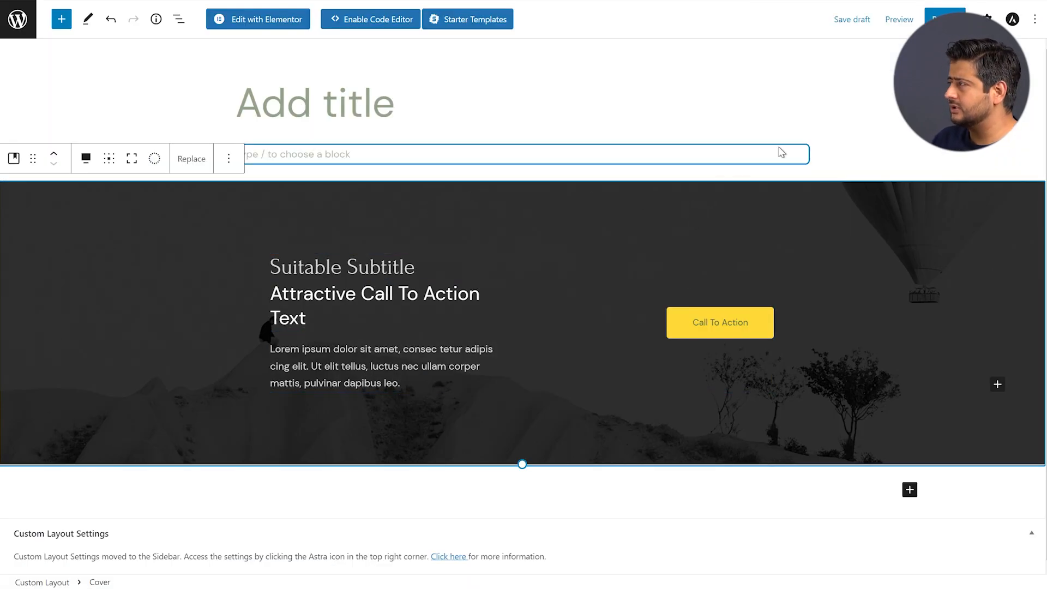
click(1012, 20)
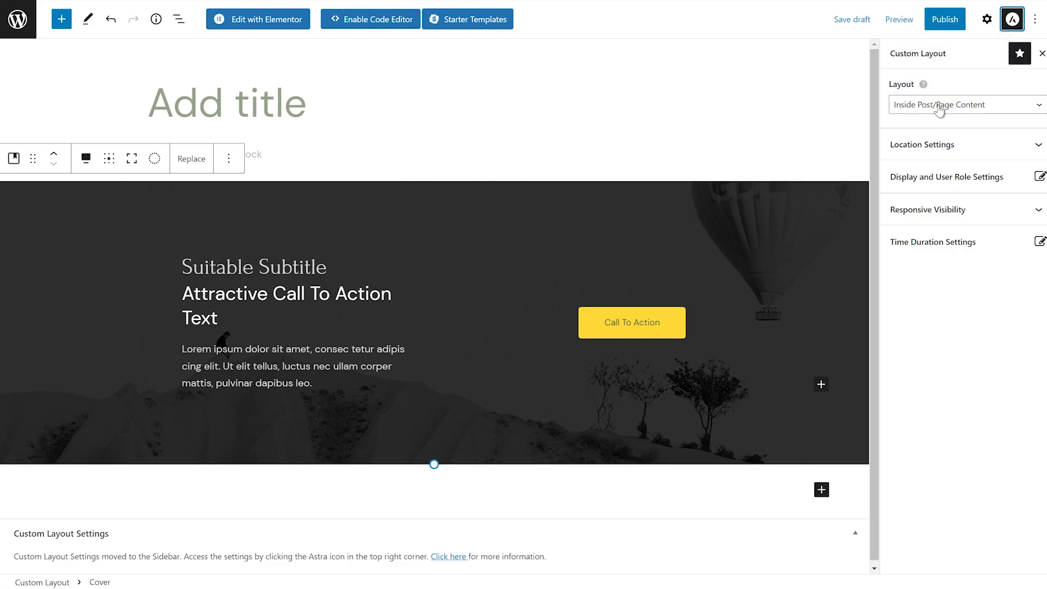
Set the layout's location to appear after block 5 in the content
click(948, 145)
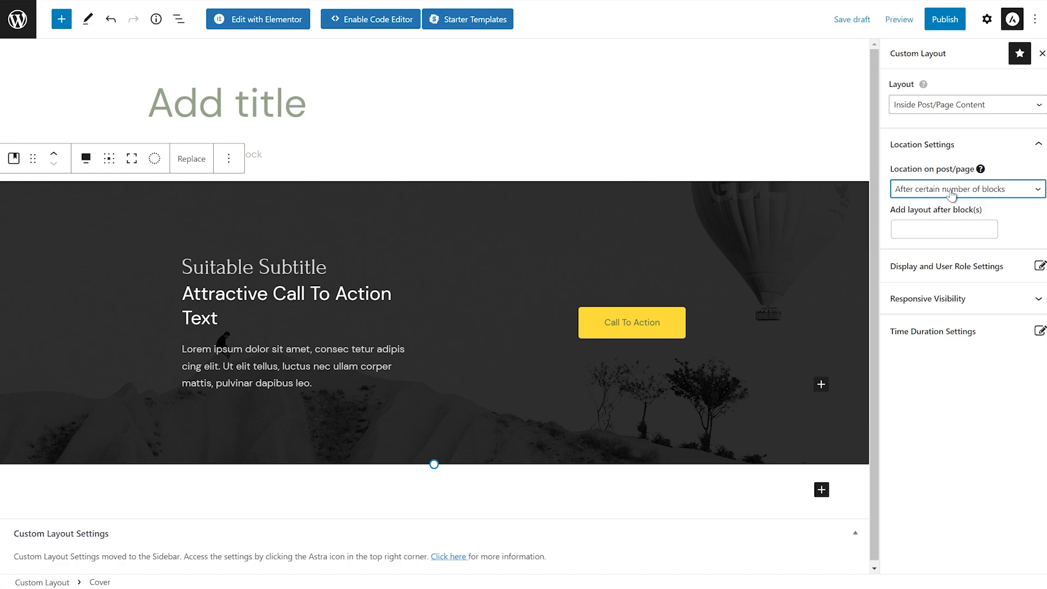
click(935, 229)
text(5)
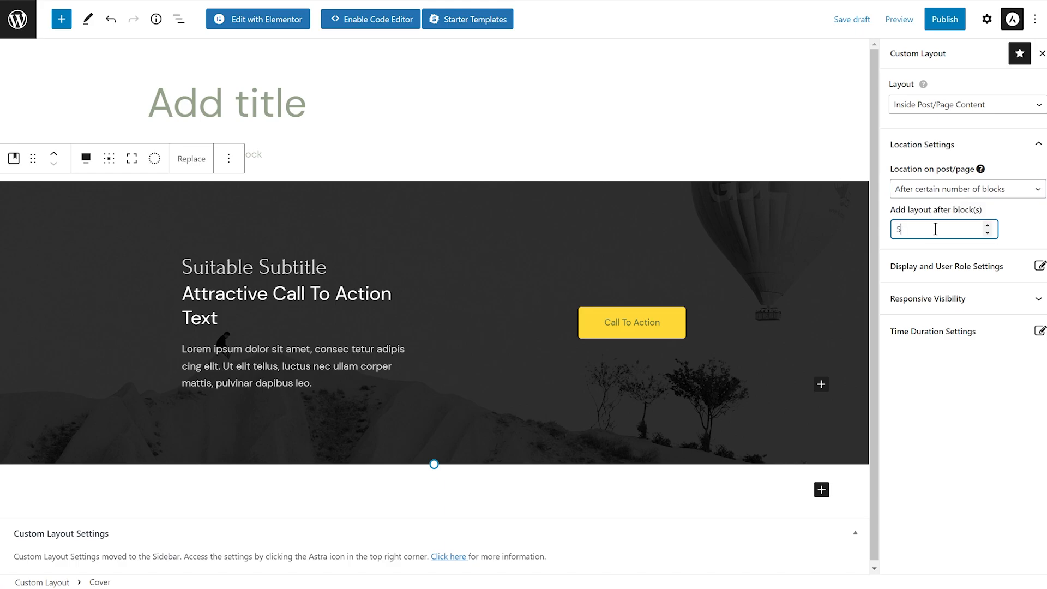
click(820, 245)
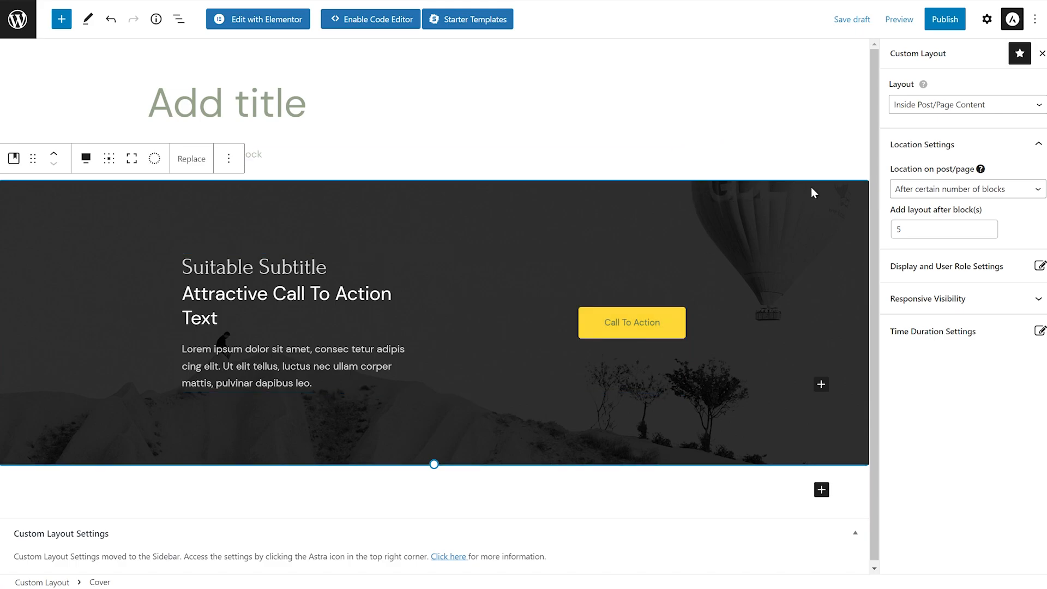
click(935, 267)
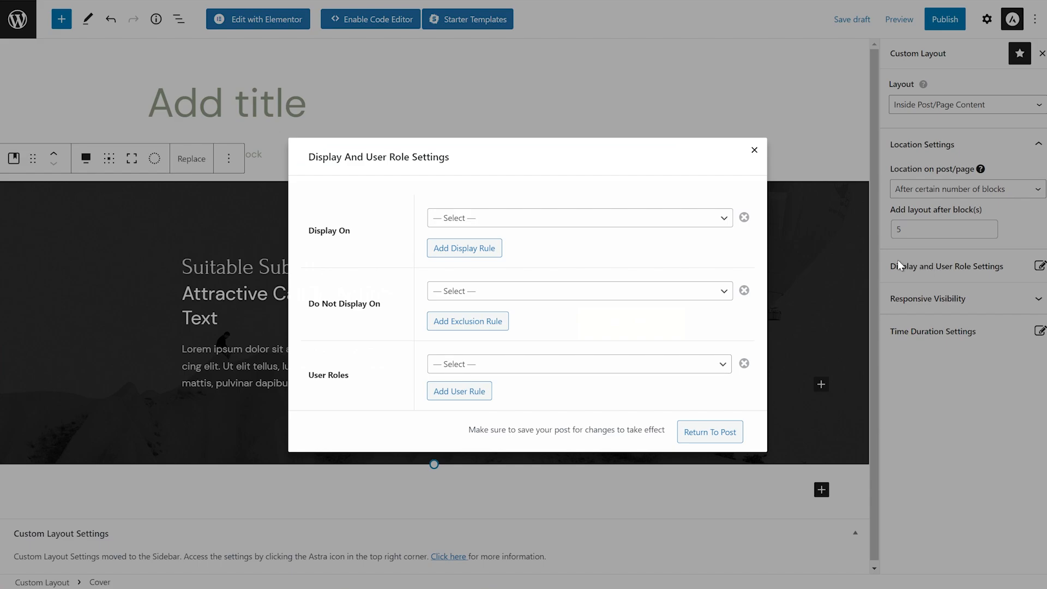
click(555, 217)
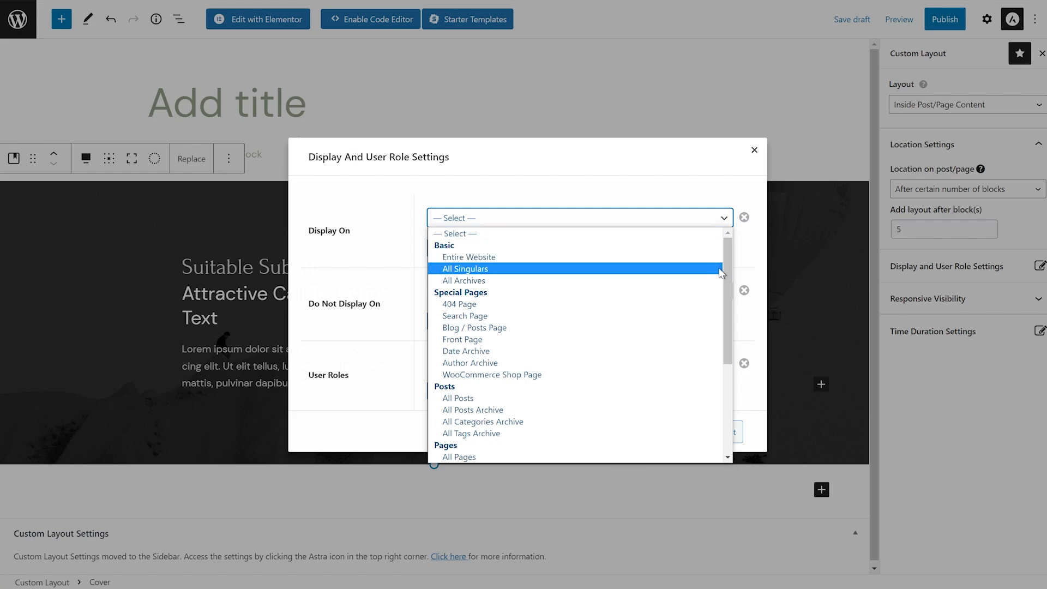
drag(725, 270, 735, 342)
drag(726, 303, 724, 404)
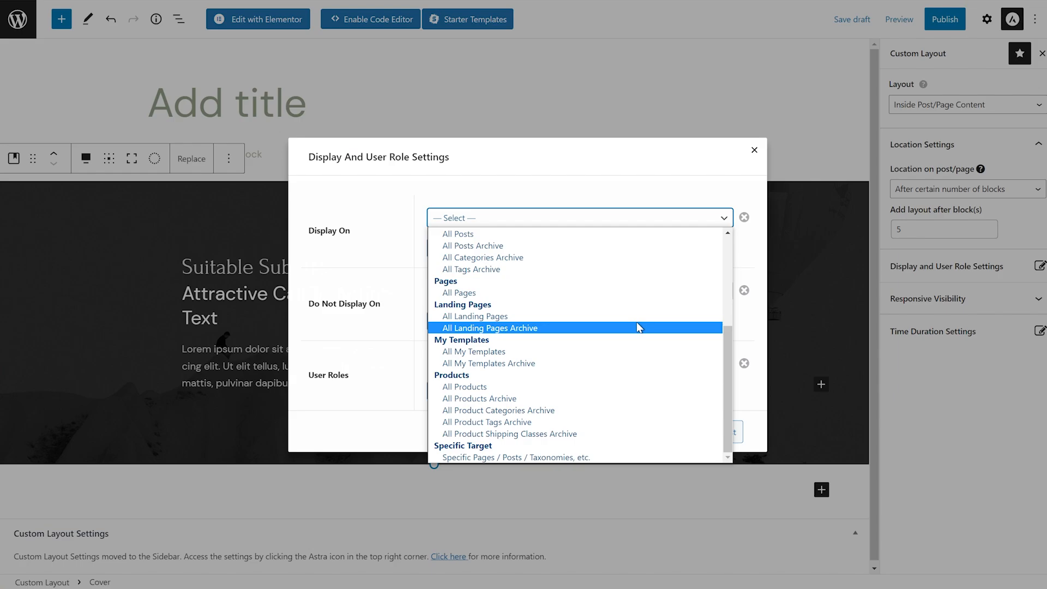
click(719, 162)
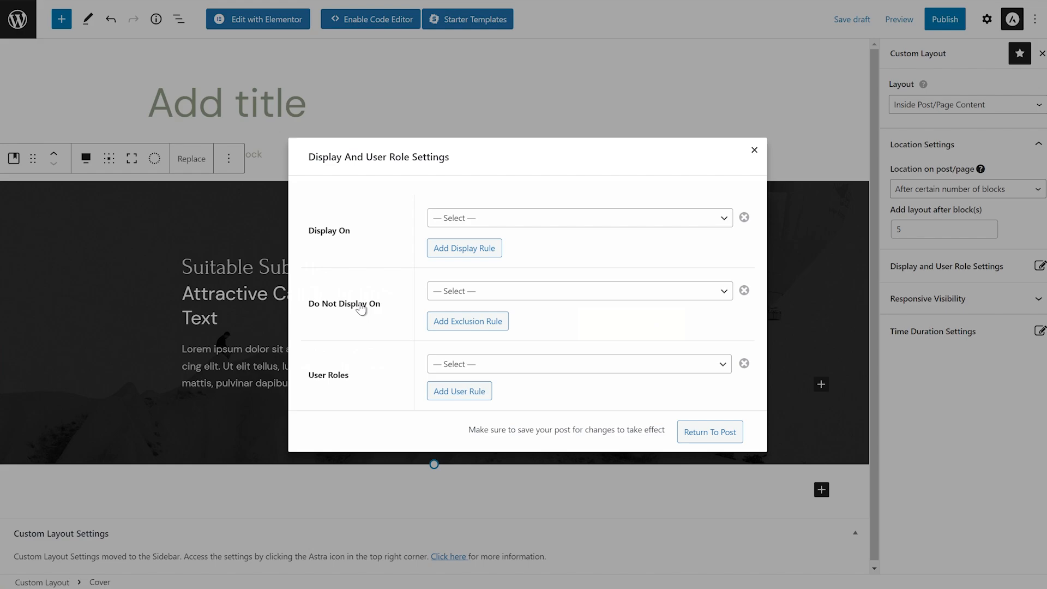
click(586, 371)
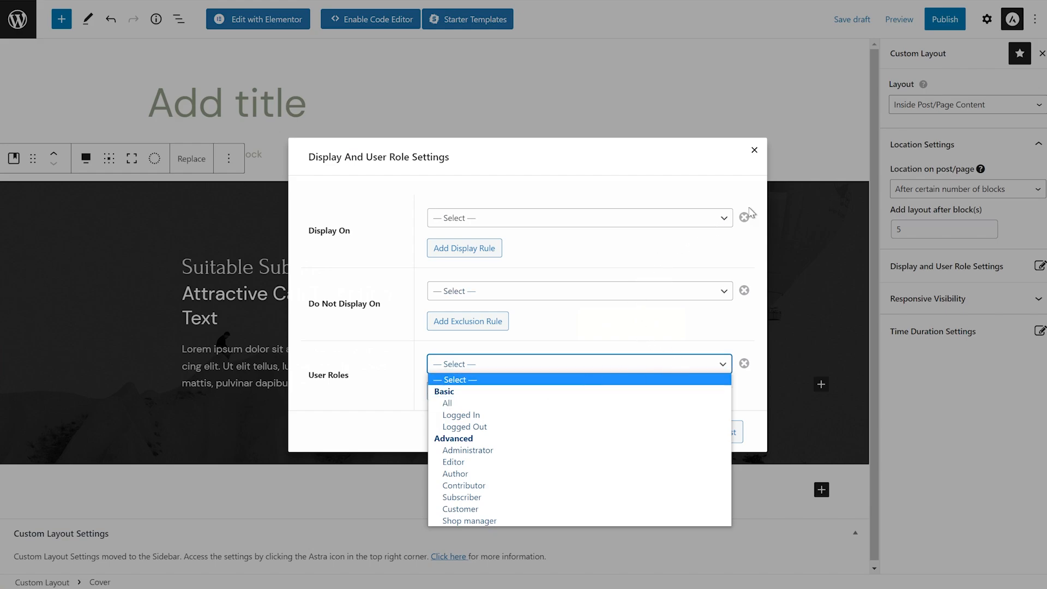
click(754, 151)
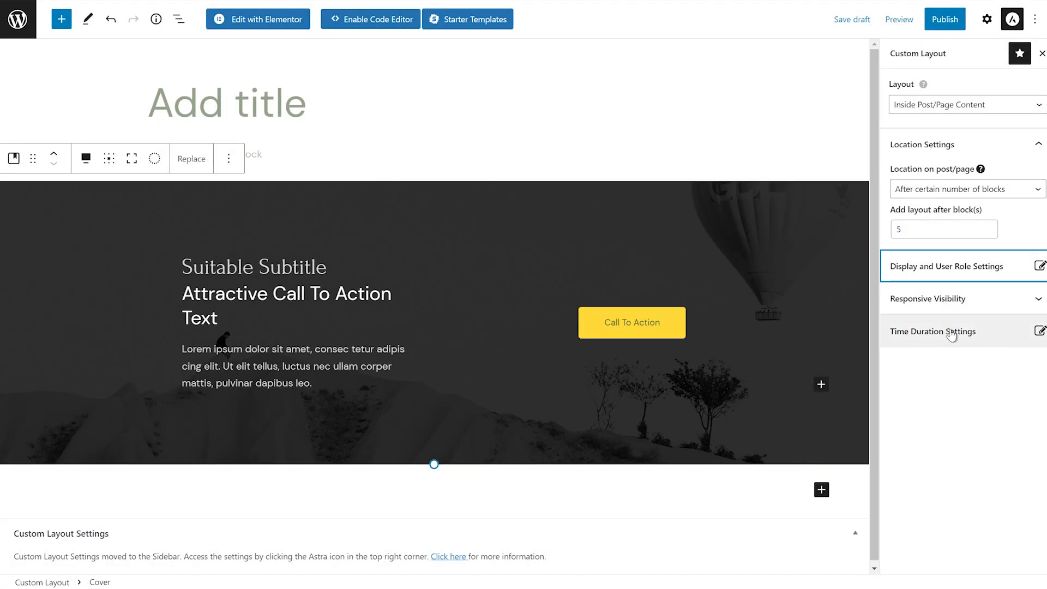
Enable Time Duration display from February 8 to February 11, 2022, then close the settings panel
click(949, 308)
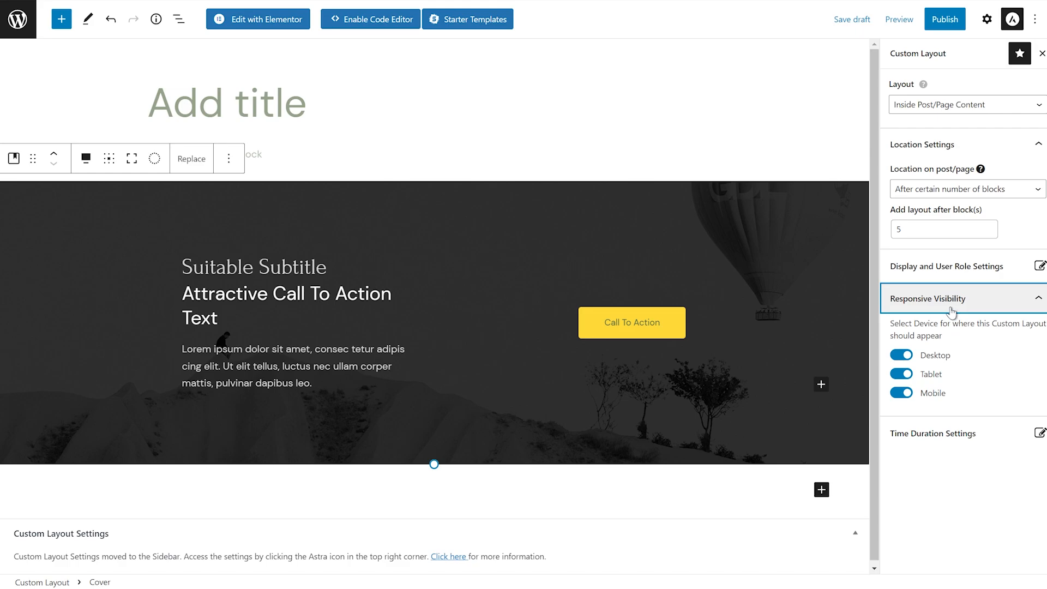
click(937, 436)
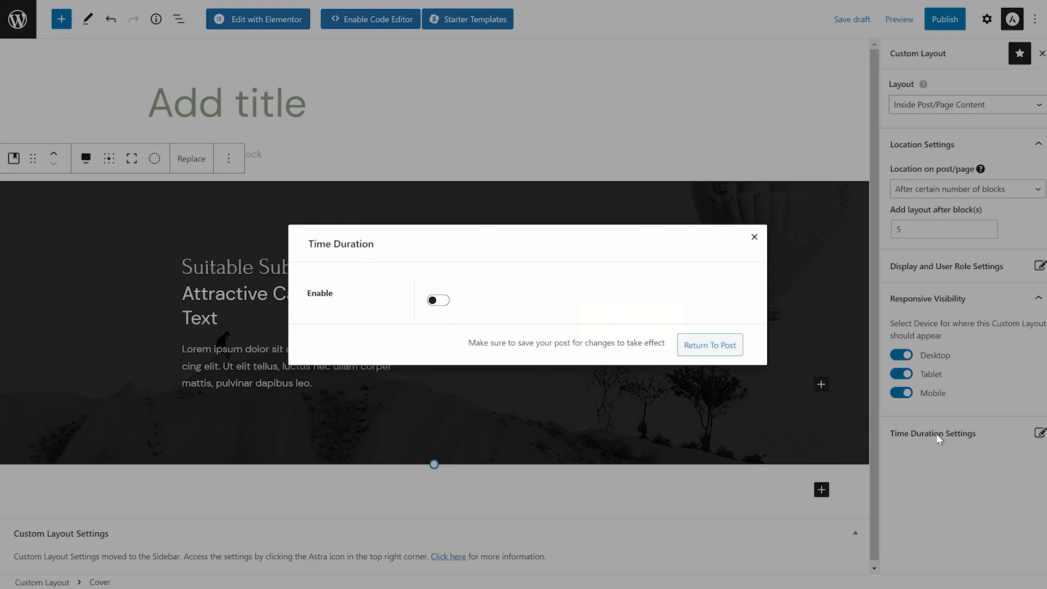
click(439, 301)
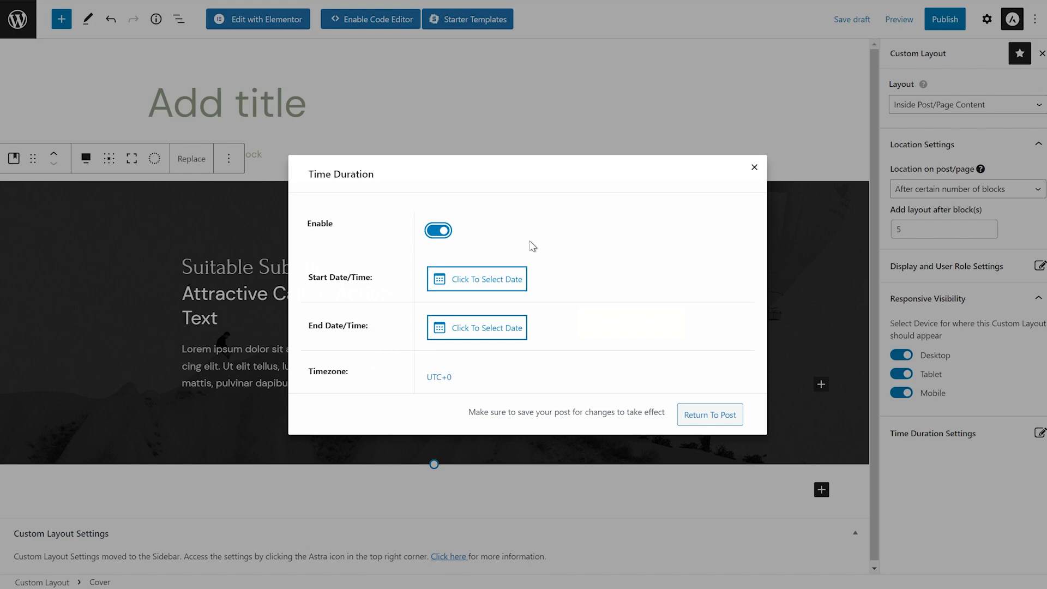
click(479, 284)
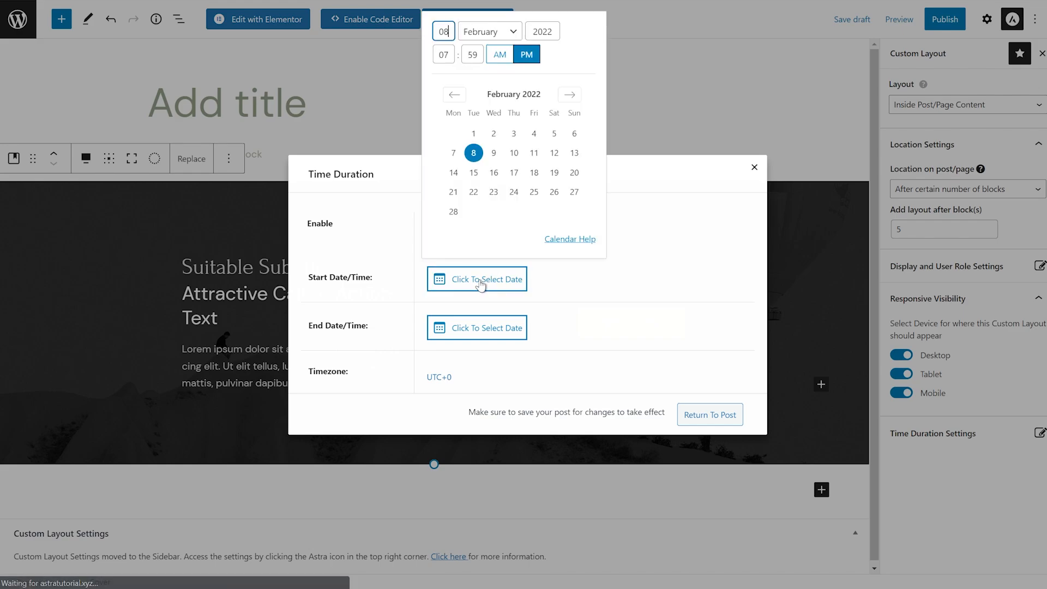
click(473, 152)
click(484, 316)
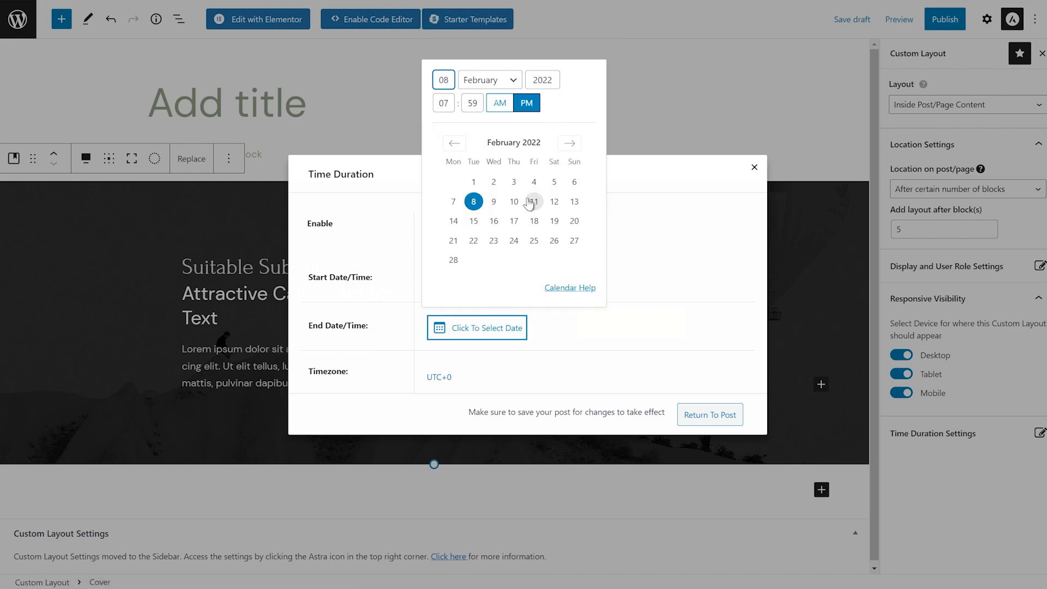
click(534, 201)
click(646, 296)
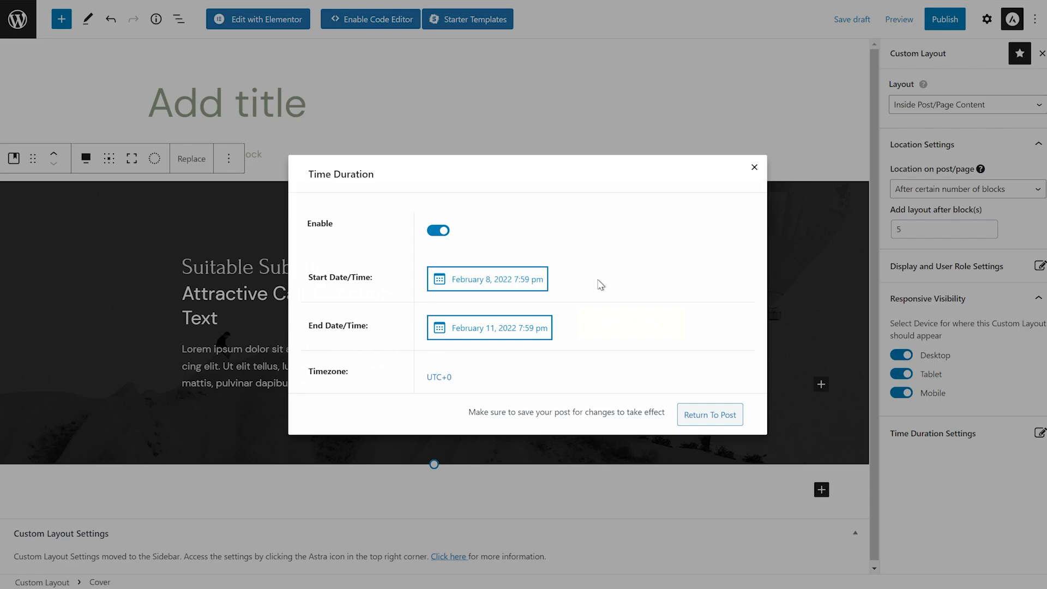
click(754, 167)
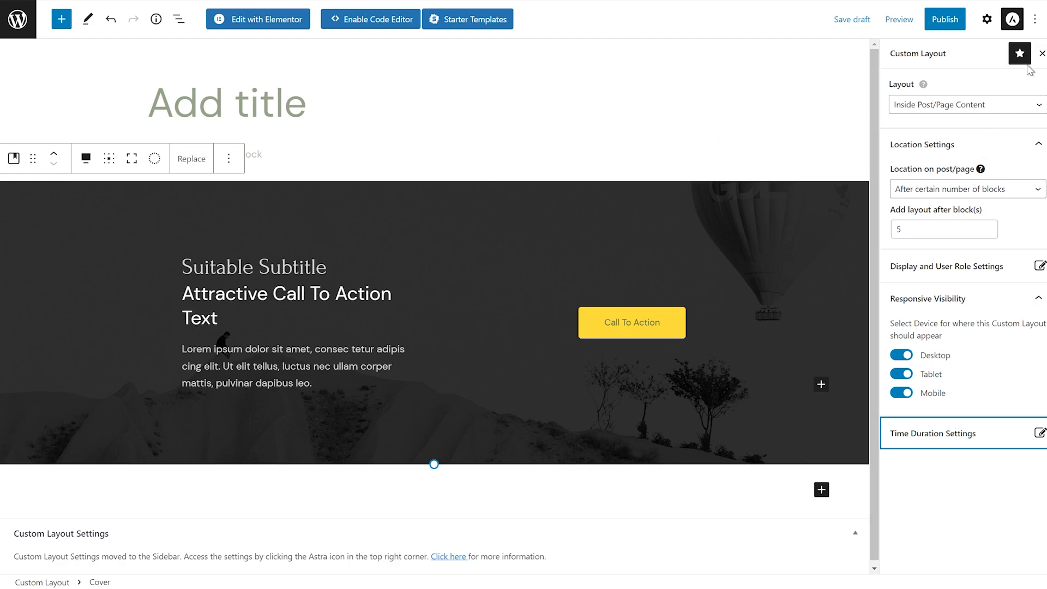
click(1041, 53)
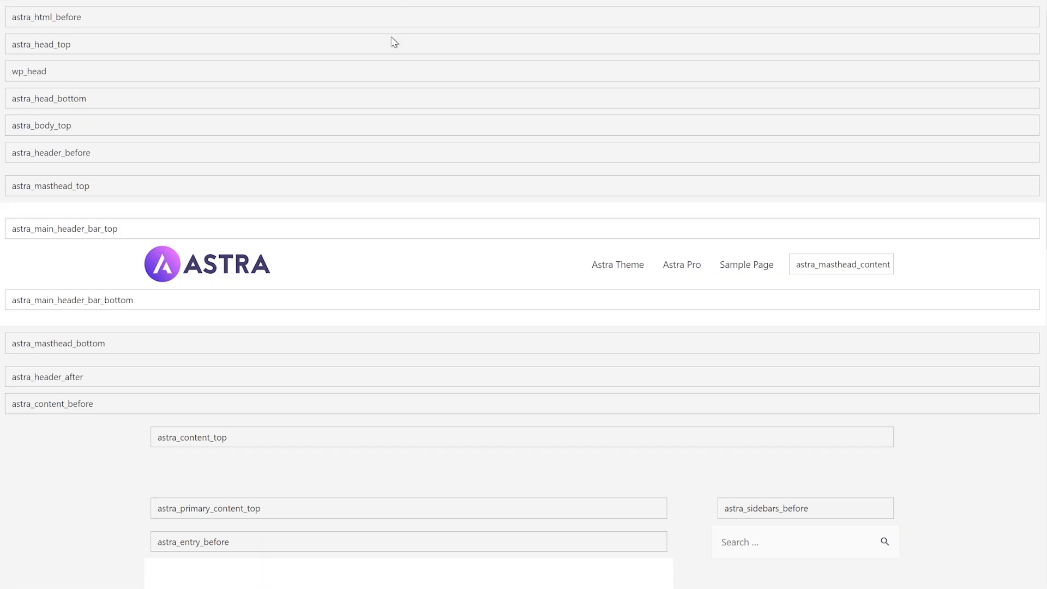
Exit the custom layout editor to the dashboard, leaving without saving changes
scroll(343, 201, down, 8)
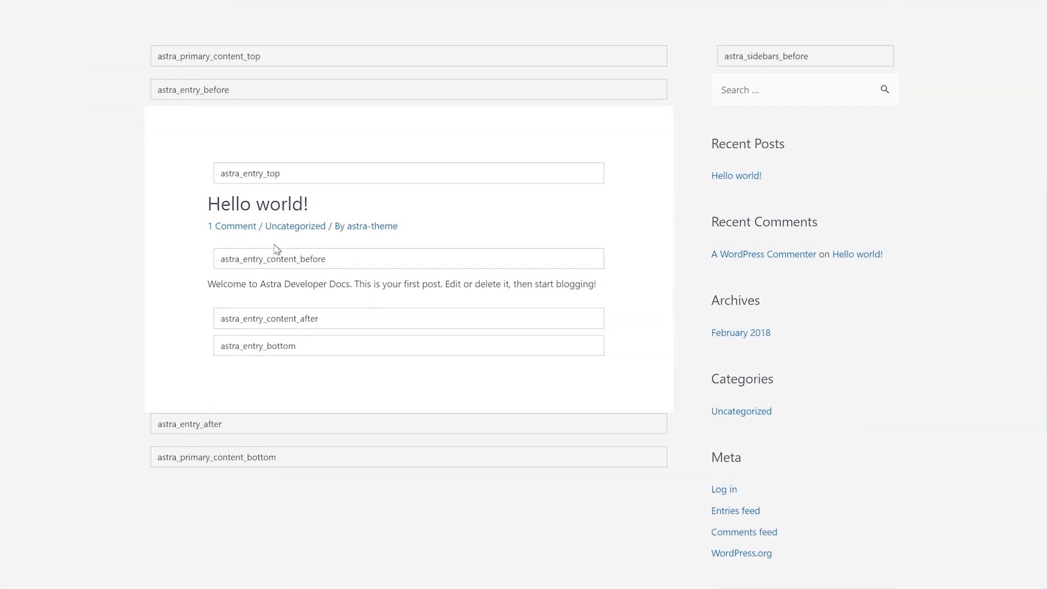
scroll(273, 248, up, 5)
scroll(280, 243, up, 3)
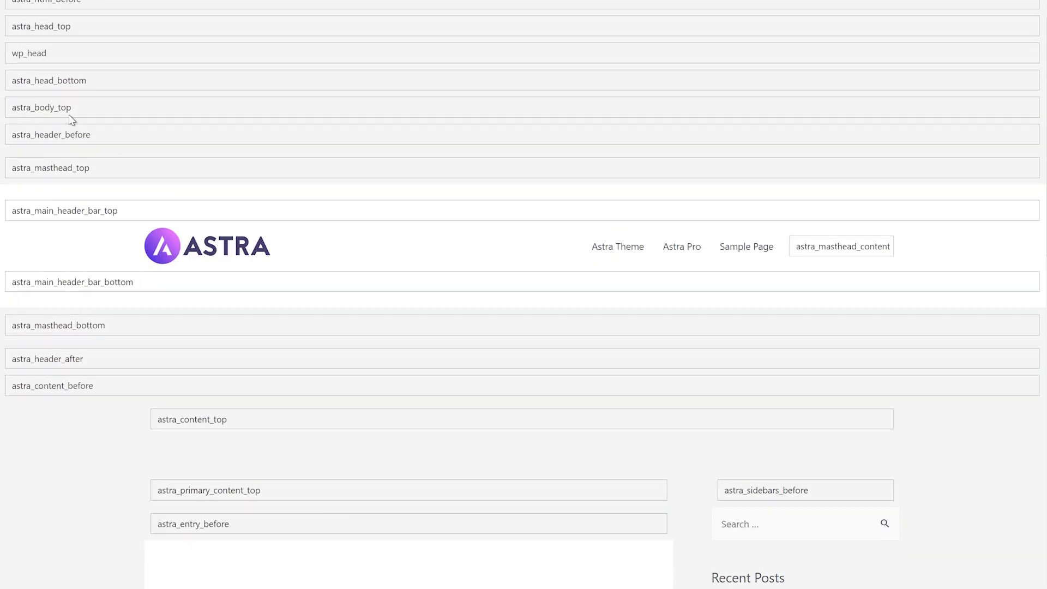
scroll(71, 119, up, 1)
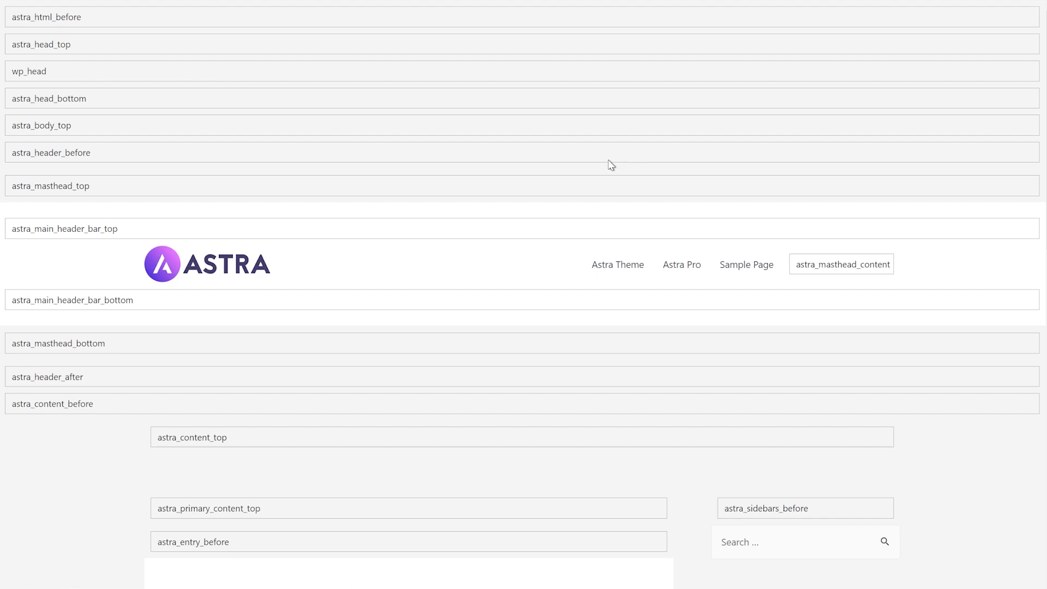
scroll(612, 163, down, 7)
scroll(682, 180, up, 1)
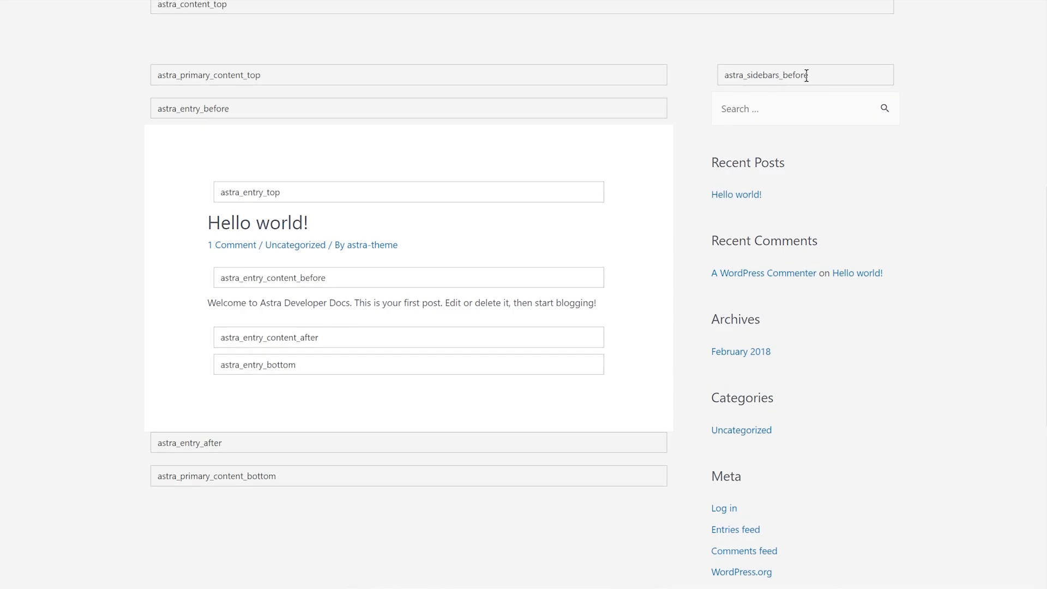
scroll(327, 158, up, 2)
scroll(256, 185, up, 1)
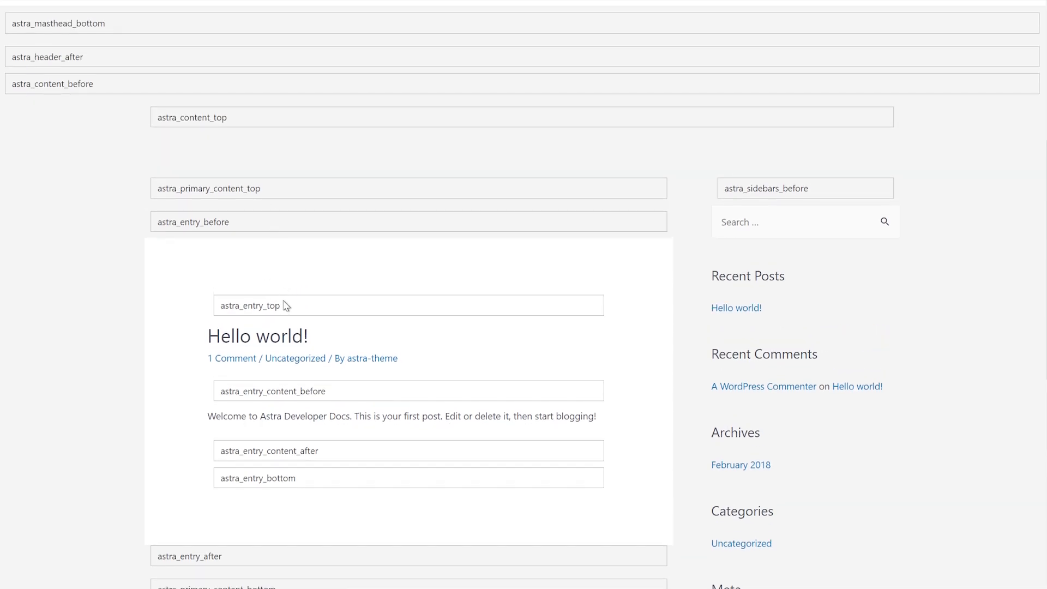
scroll(264, 145, down, 5)
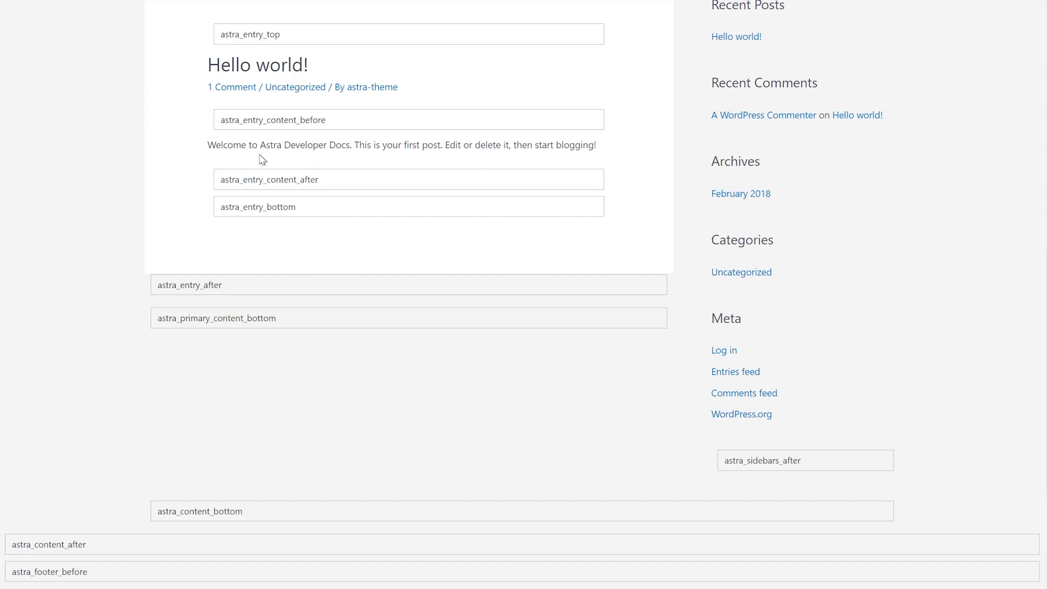
scroll(270, 191, down, 2)
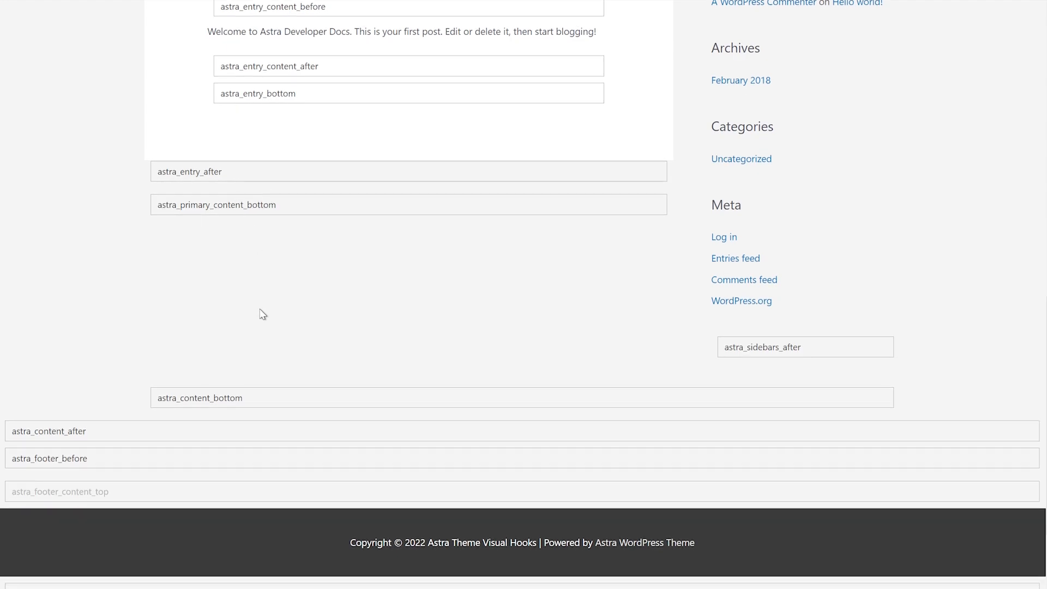
scroll(262, 313, down, 2)
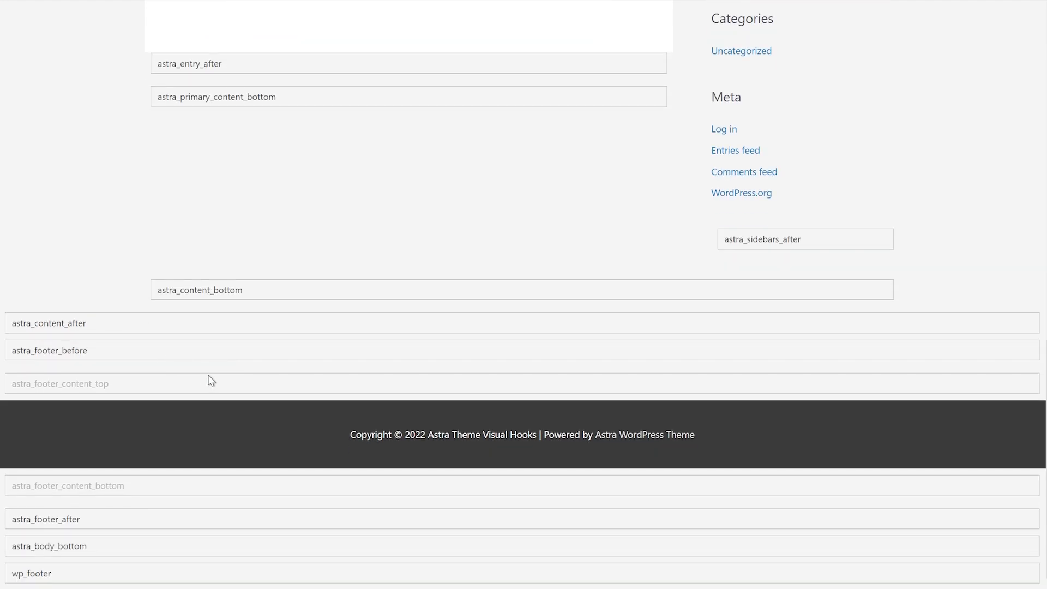
scroll(313, 306, up, 15)
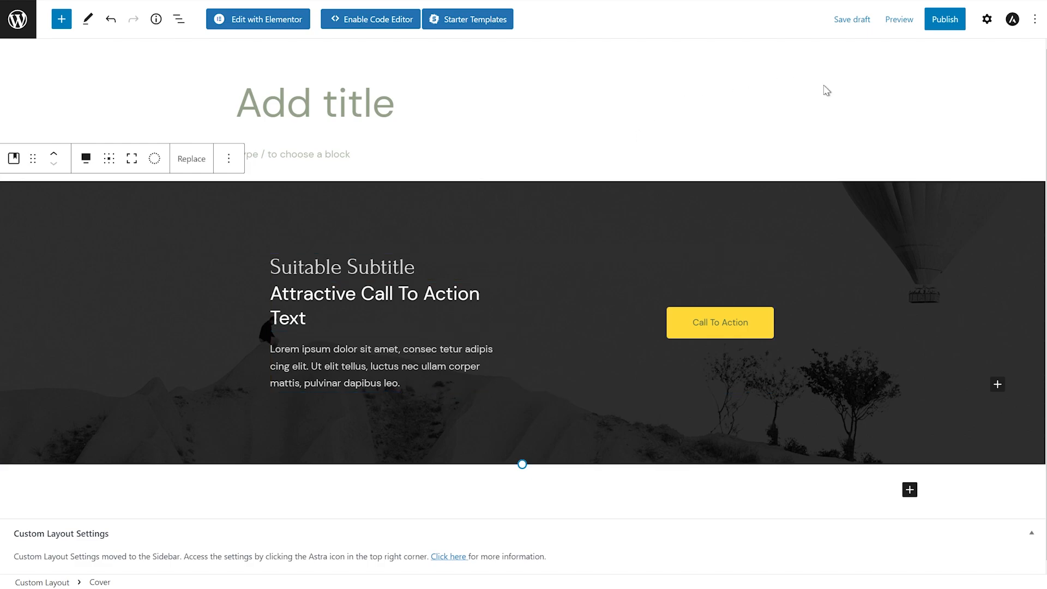
click(18, 19)
click(587, 40)
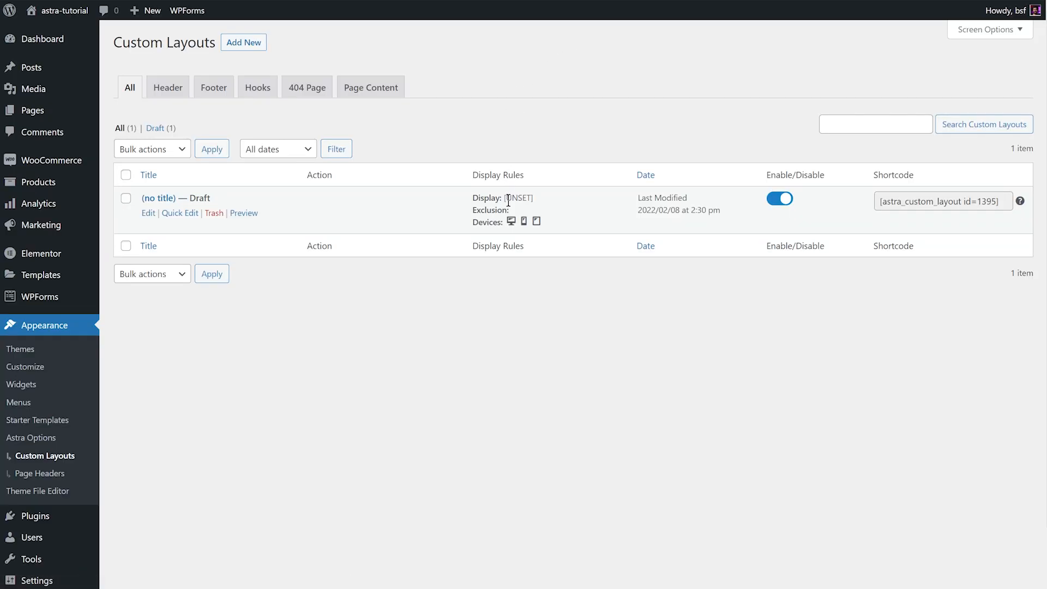
Inspect the '(no title) — Draft' row in the Custom Layouts list
mouse_move(392, 208)
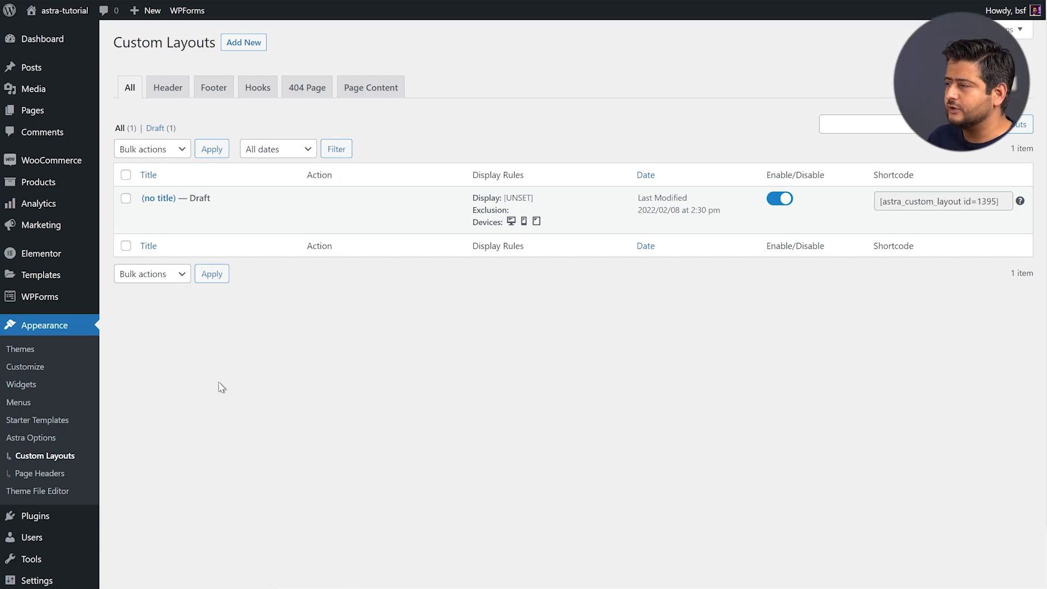
Activate the WooCommerce module under Available Astra Pro Modules in Astra Options
click(55, 437)
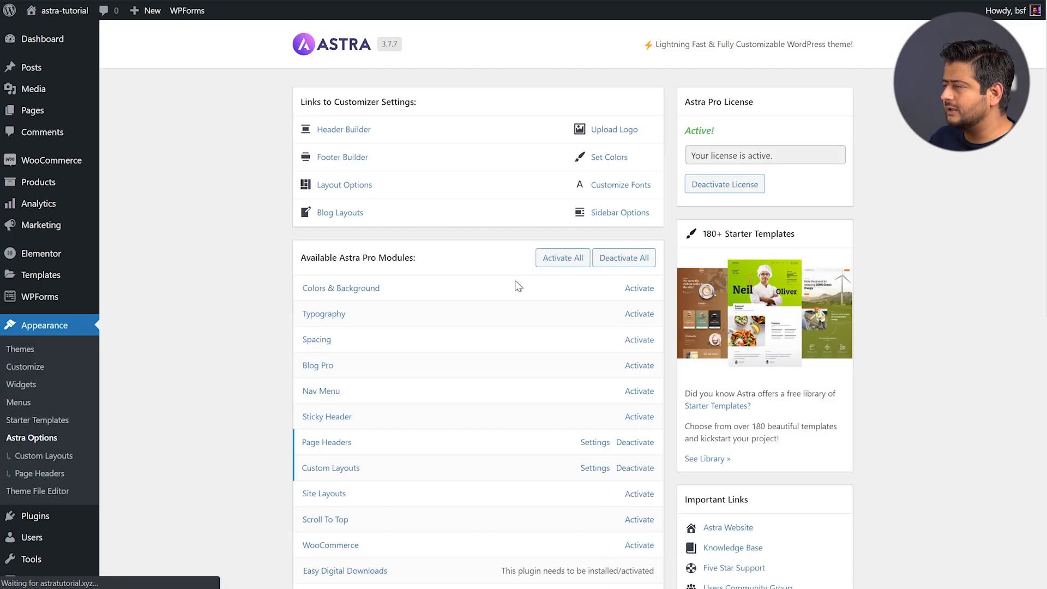
scroll(253, 303, down, 5)
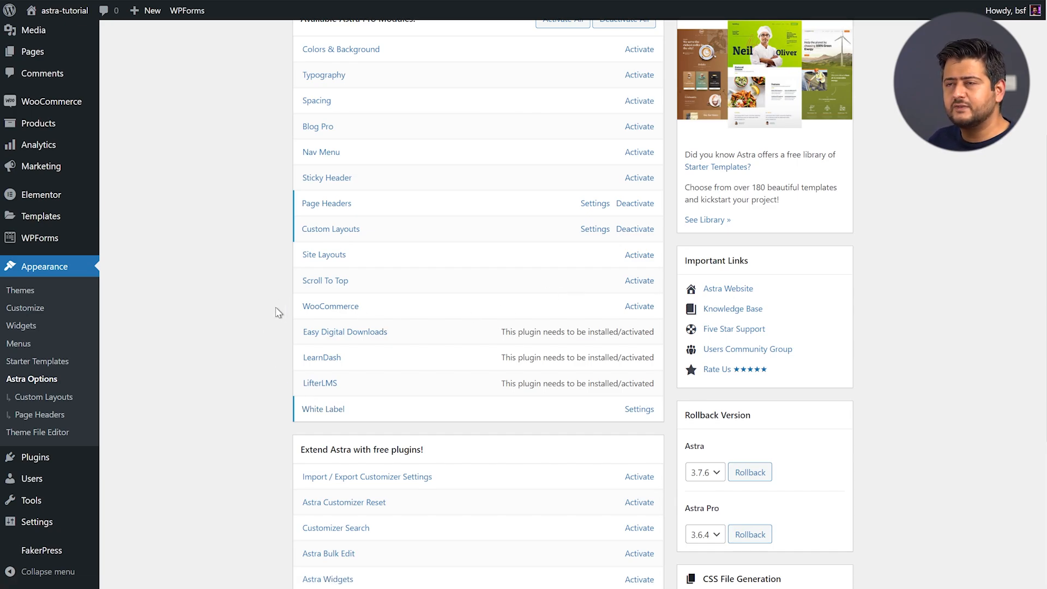
click(637, 310)
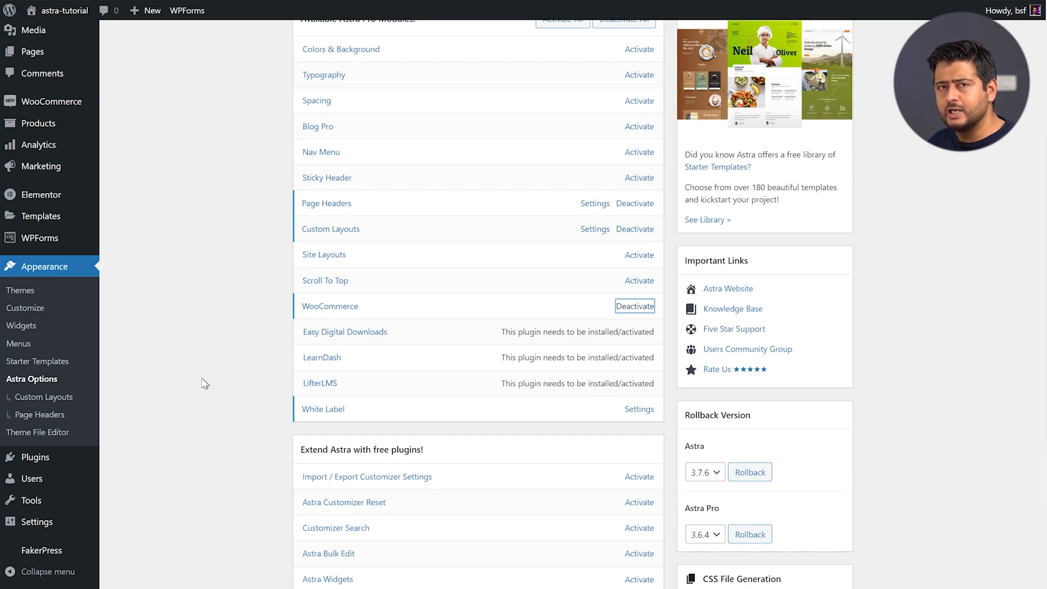
Review the active Astra Pro modules and open the Content Boxed Layout documentation article
click(223, 360)
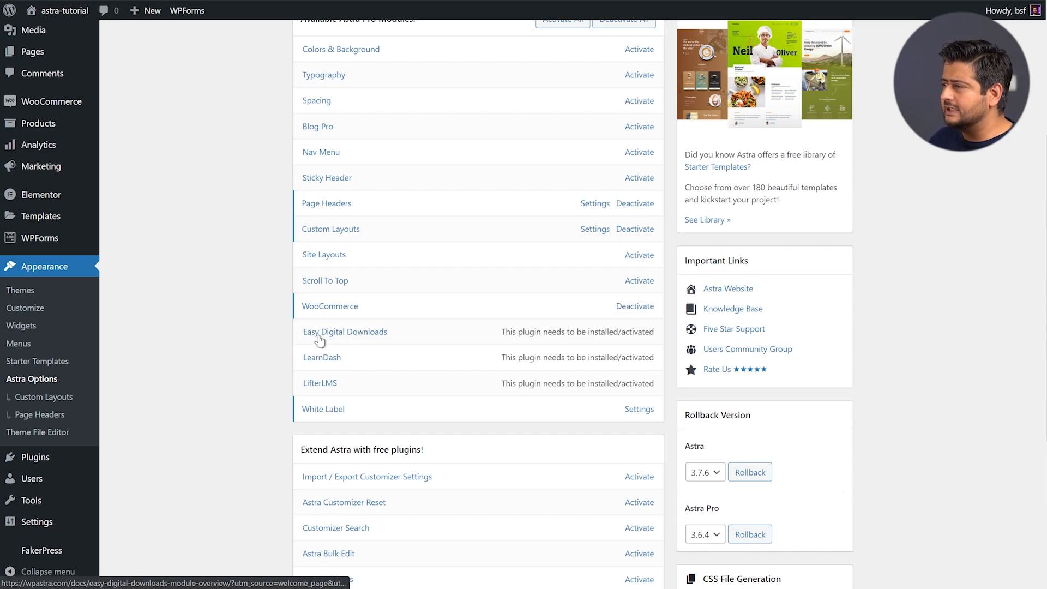
scroll(257, 349, up, 1)
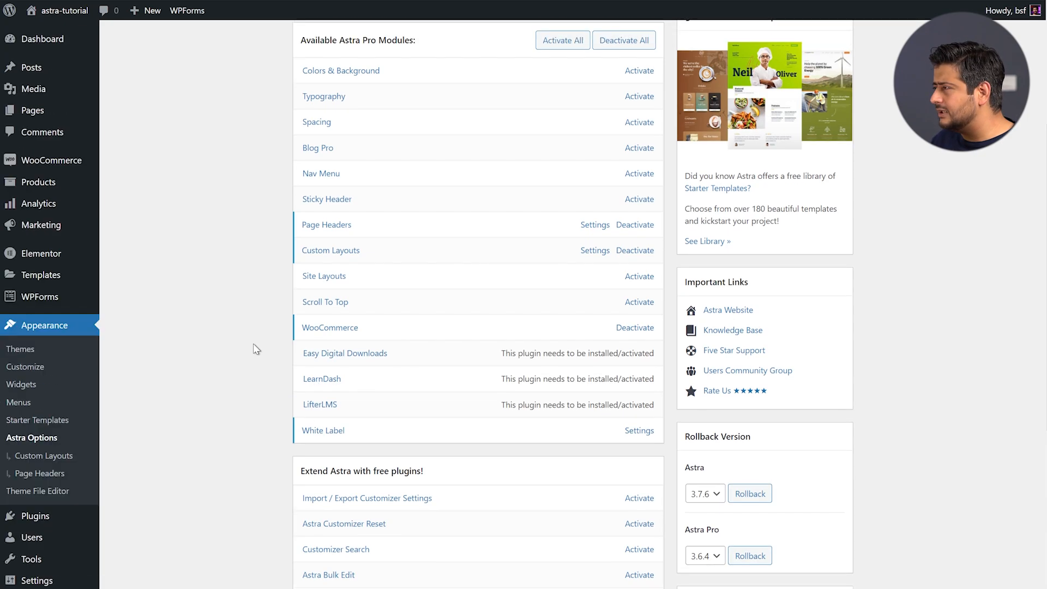
scroll(257, 349, up, 4)
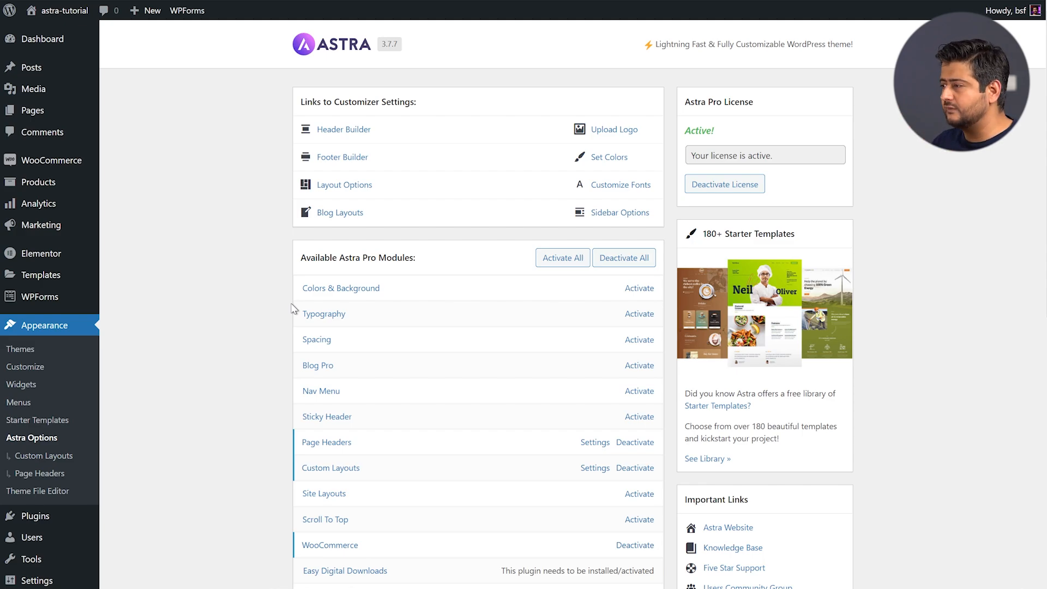
scroll(313, 314, down, 5)
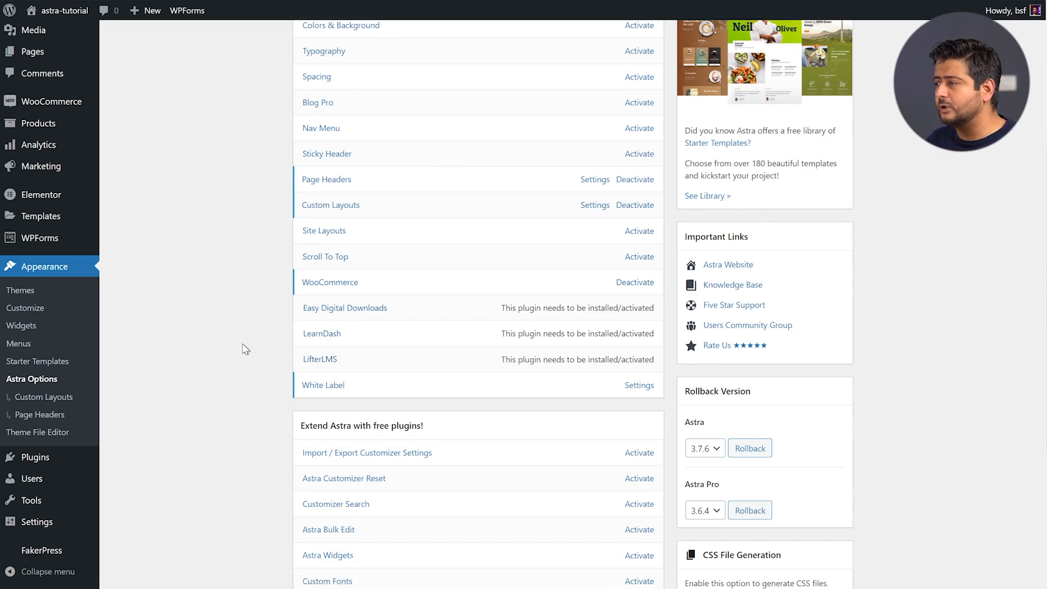
scroll(252, 365, up, 2)
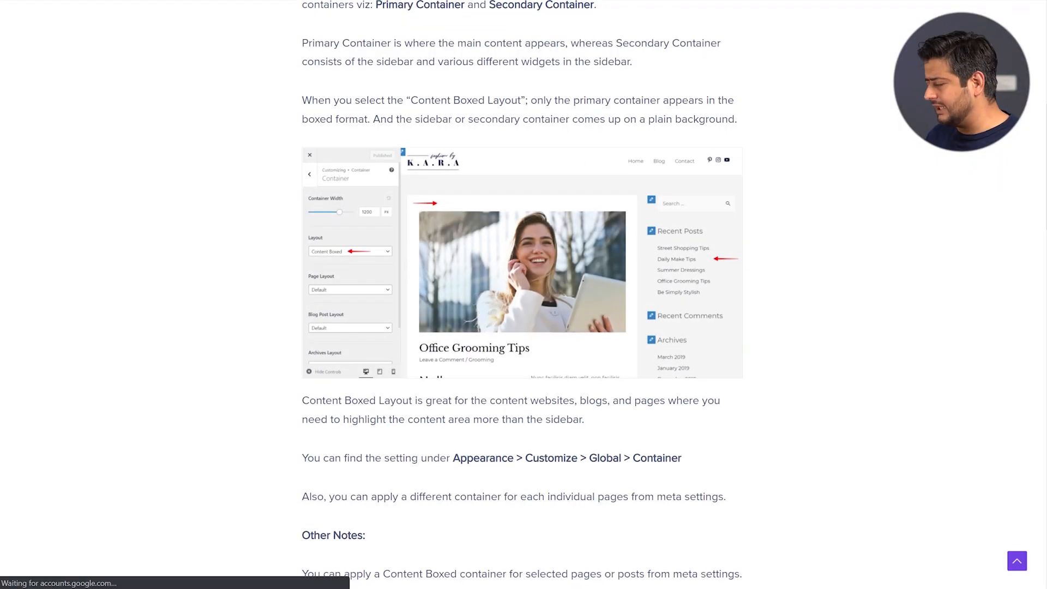
Go to wpastra.com and browse the Astra Pro pricing plans at $49, $169 and $249
key(ctrl+l)
text(wp)
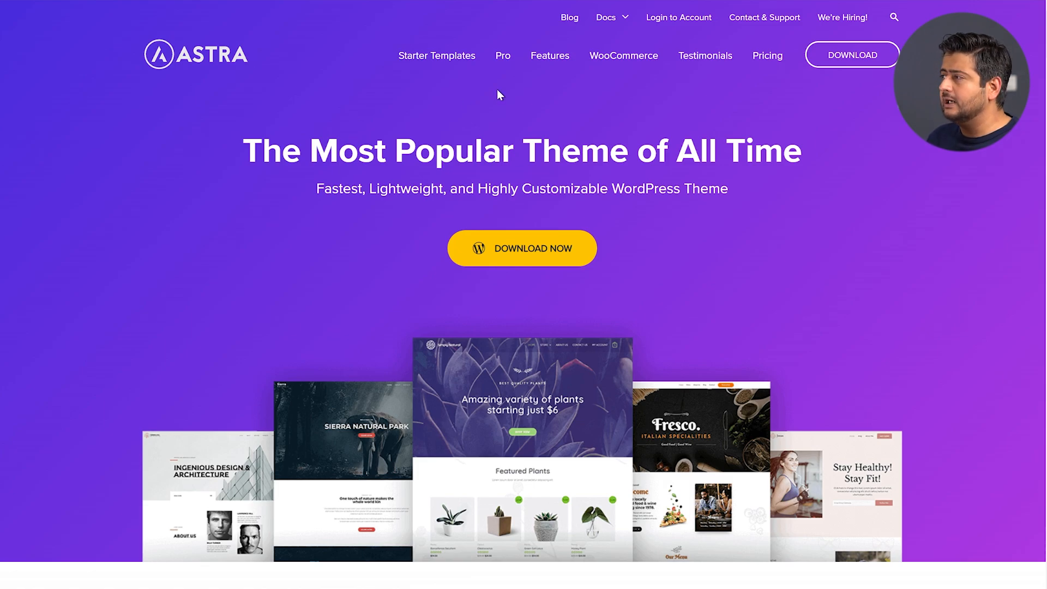
click(501, 57)
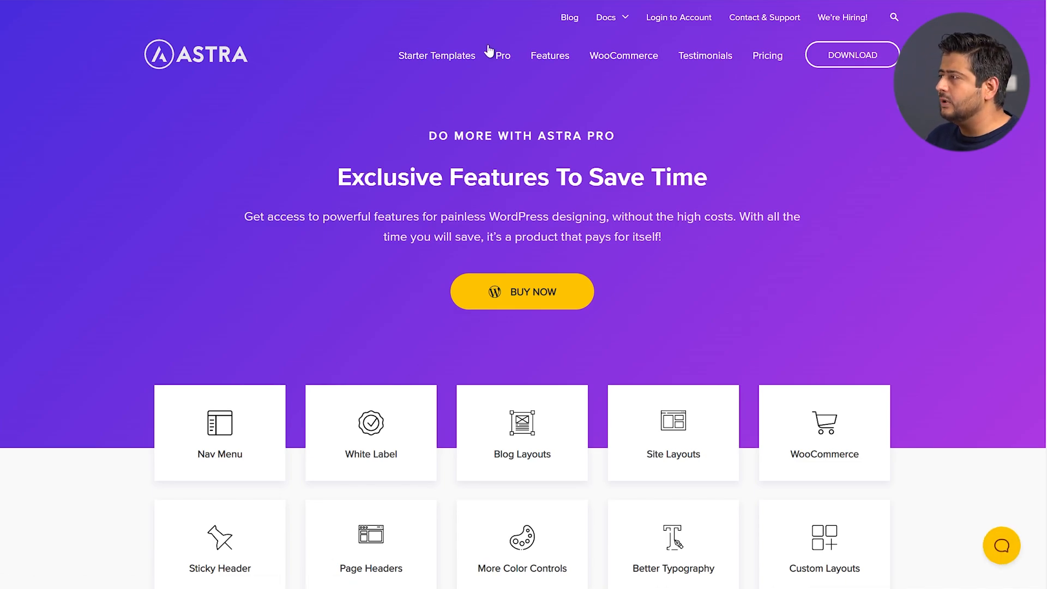
click(763, 64)
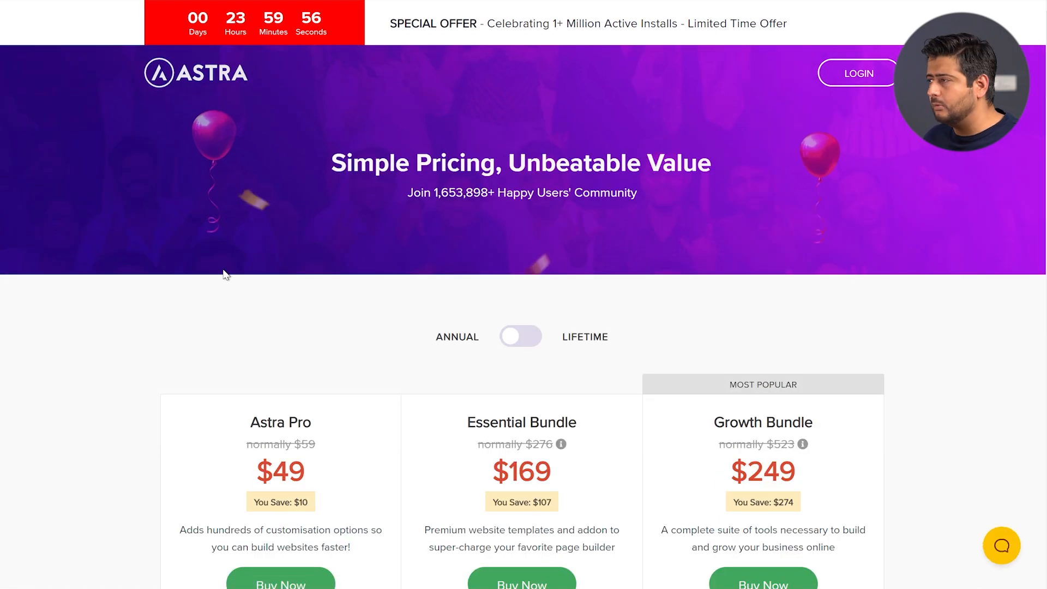
scroll(224, 273, down, 4)
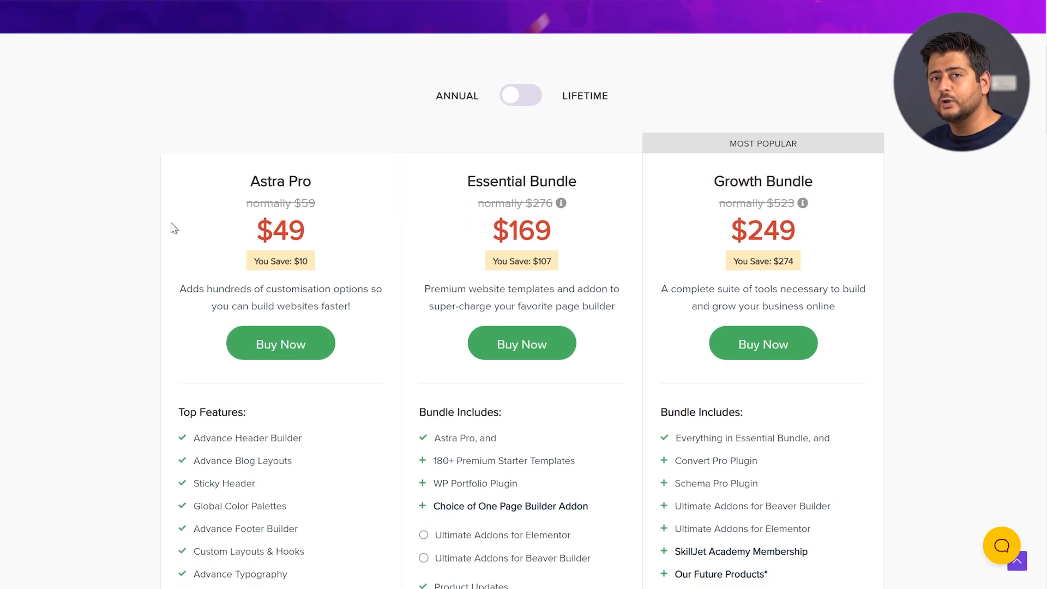
scroll(170, 229, down, 2)
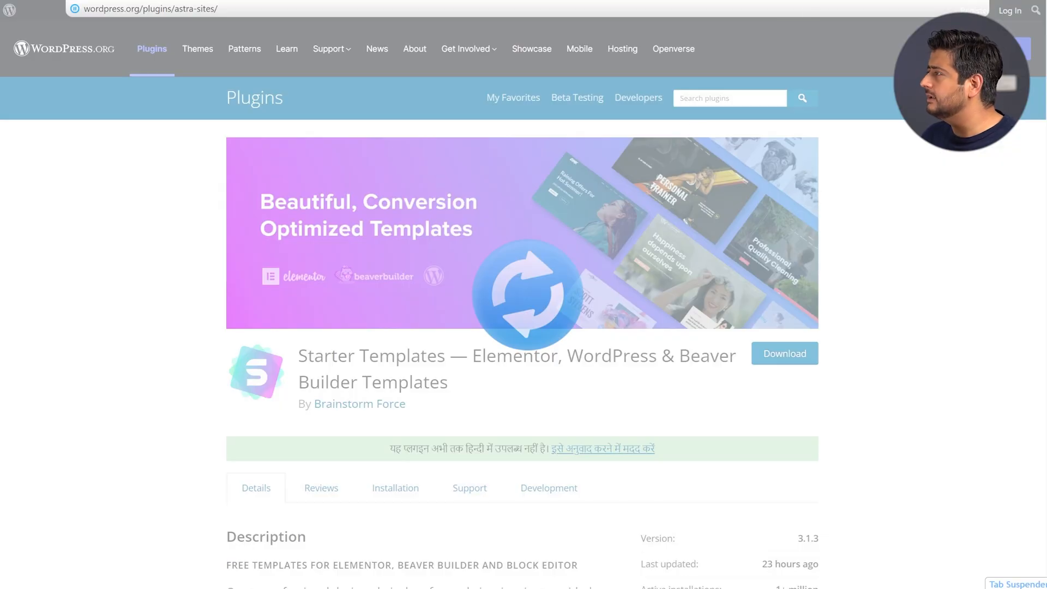
Go to the Starter Templates website by entering 'star' in the address bar
text(star)
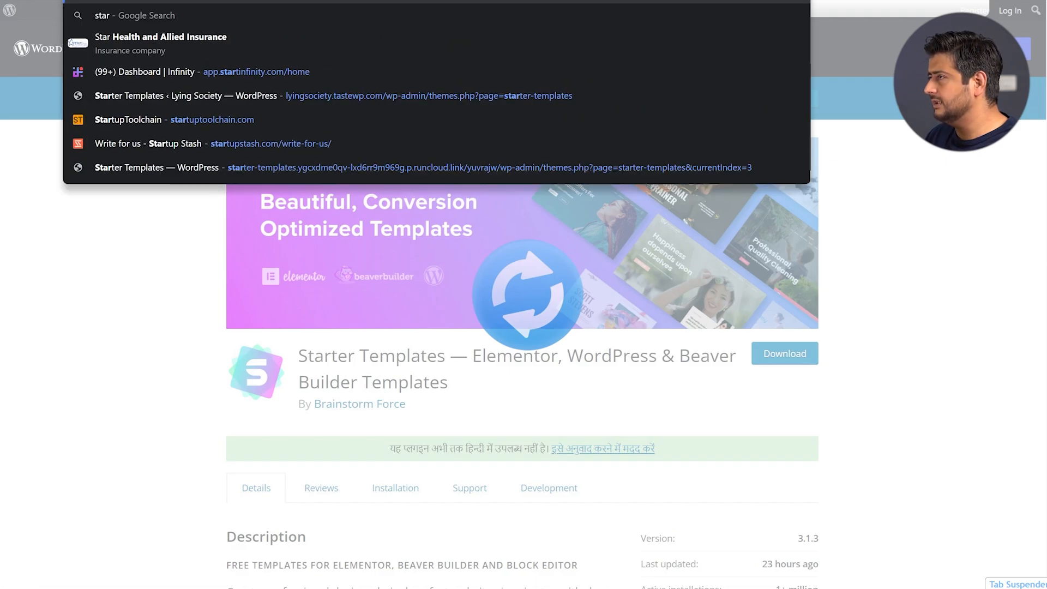
key(Return)
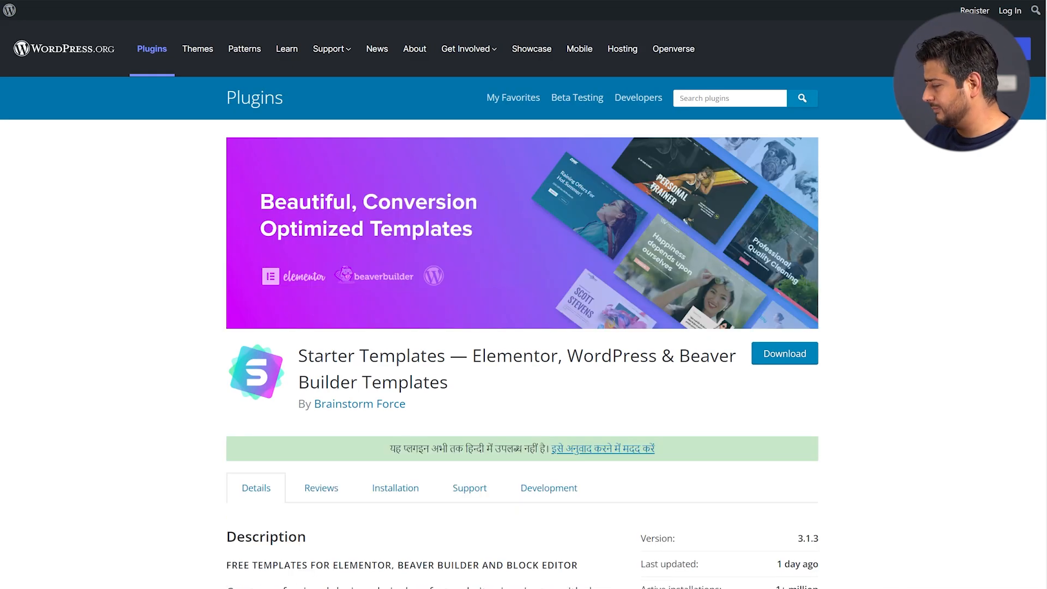
key(ctrl+l)
text(star)
key(Return)
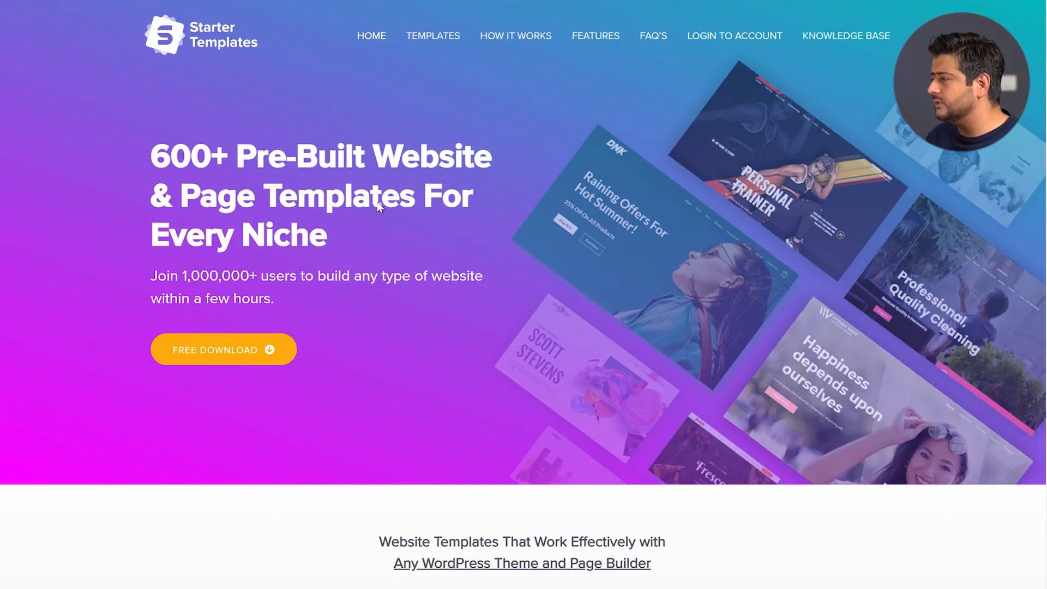
Browse the Starter Templates page and load the full gallery with View All Templates
scroll(549, 249, down, 12)
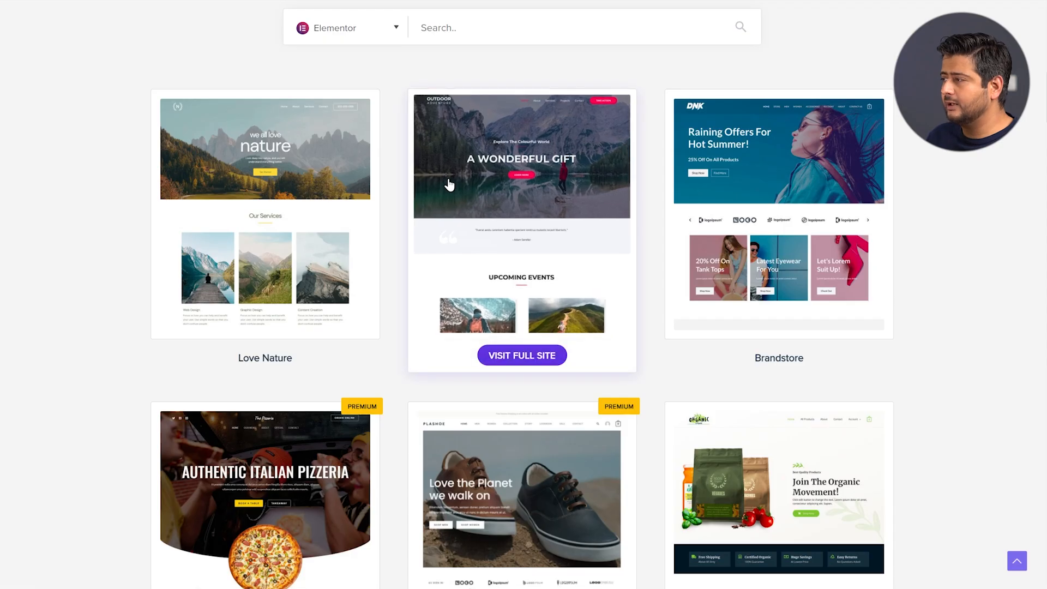
scroll(449, 180, down, 5)
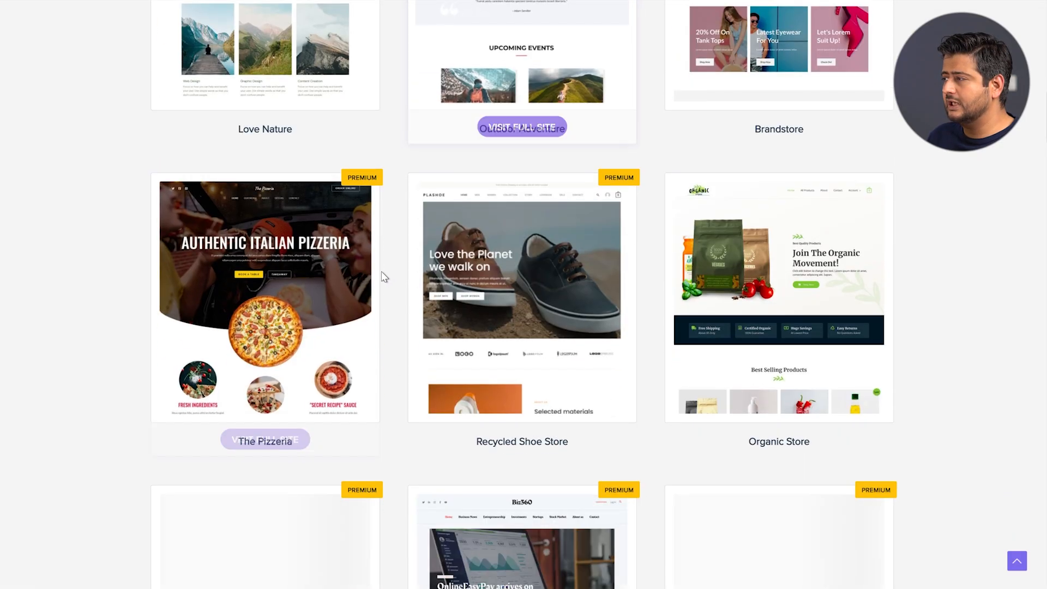
scroll(652, 231, down, 15)
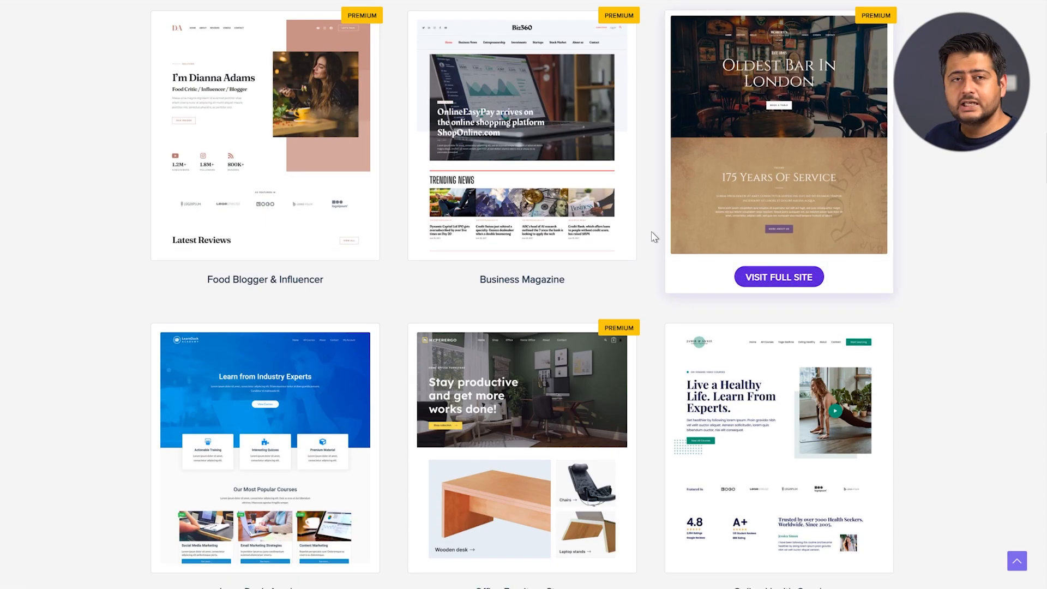
scroll(641, 243, down, 5)
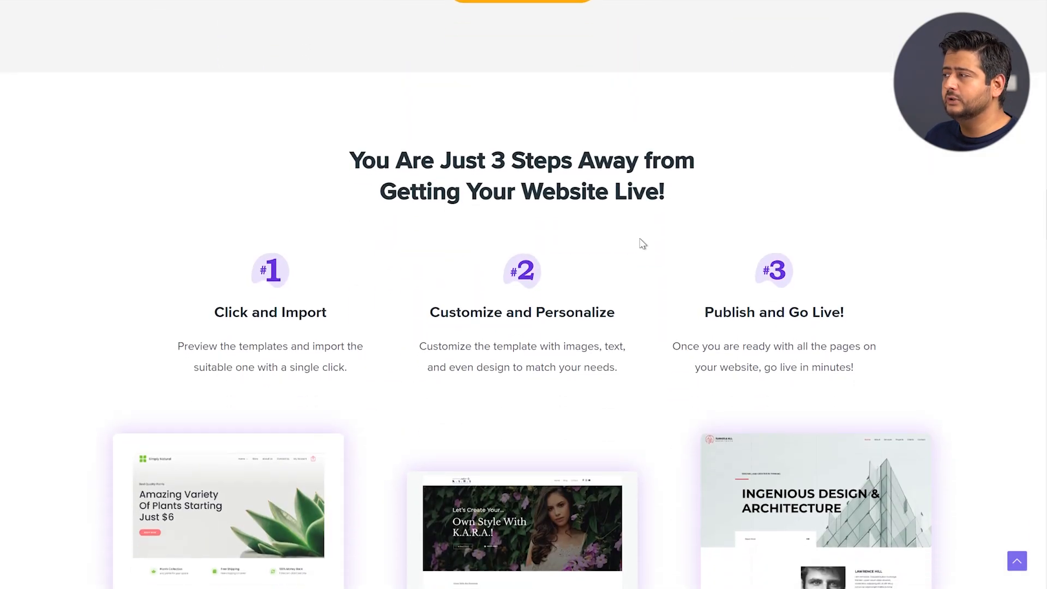
scroll(640, 241, up, 5)
click(516, 278)
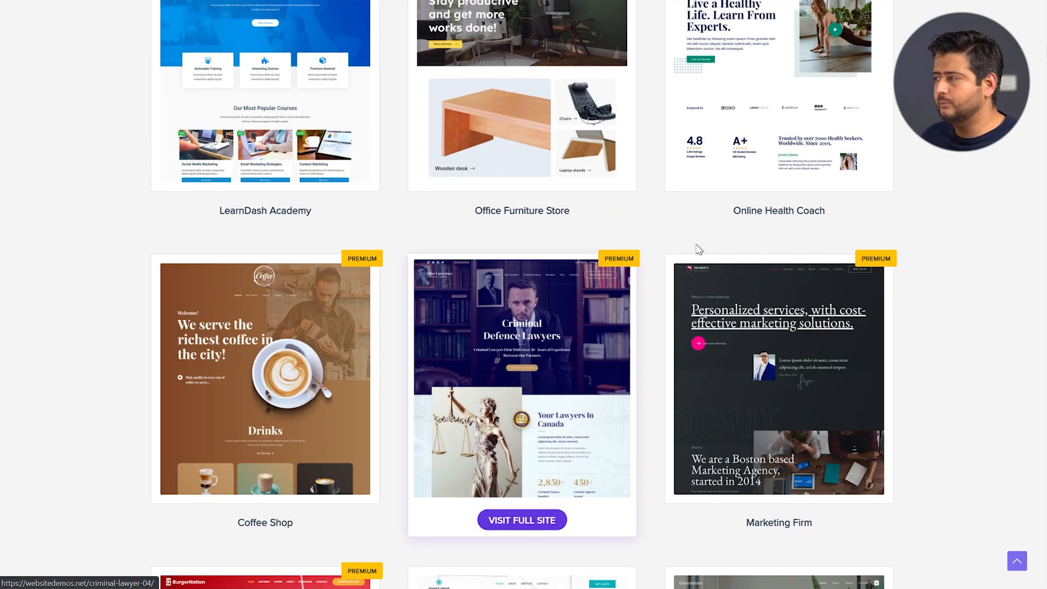
scroll(649, 248, down, 11)
scroll(647, 248, down, 6)
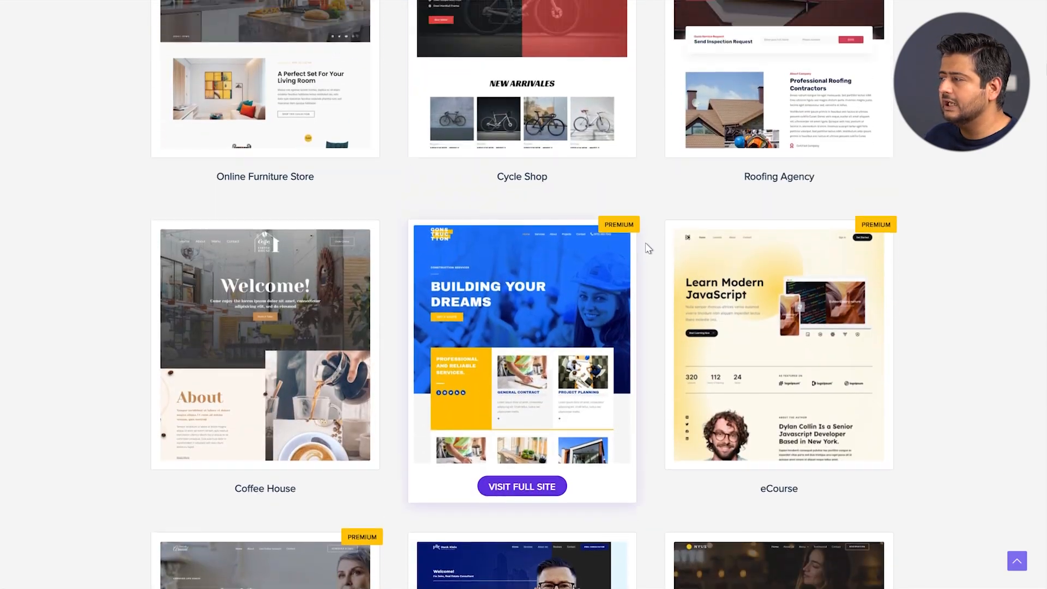
scroll(647, 247, up, 6)
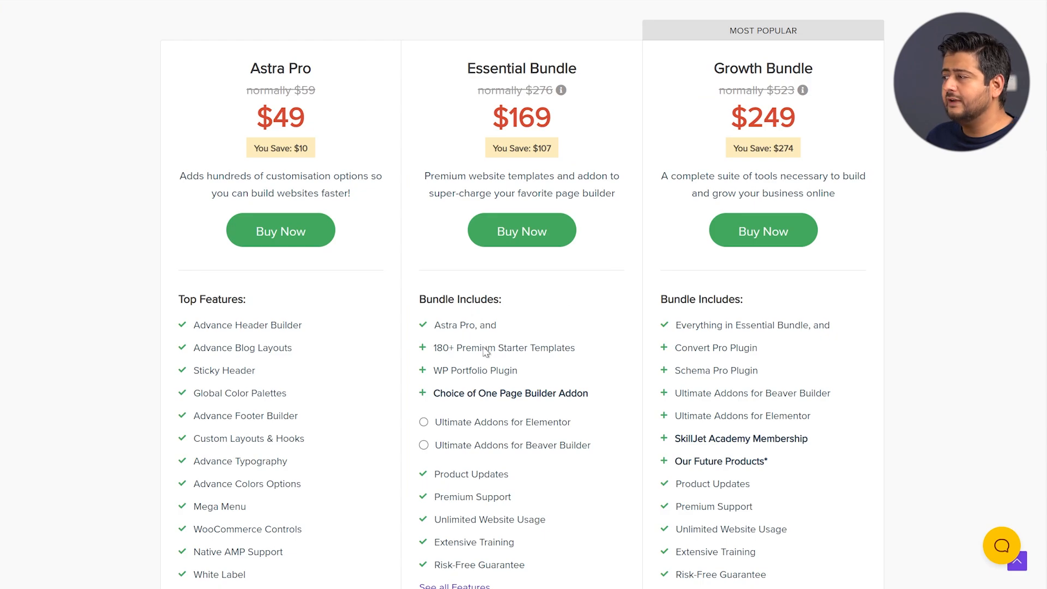
mouse_move(451, 380)
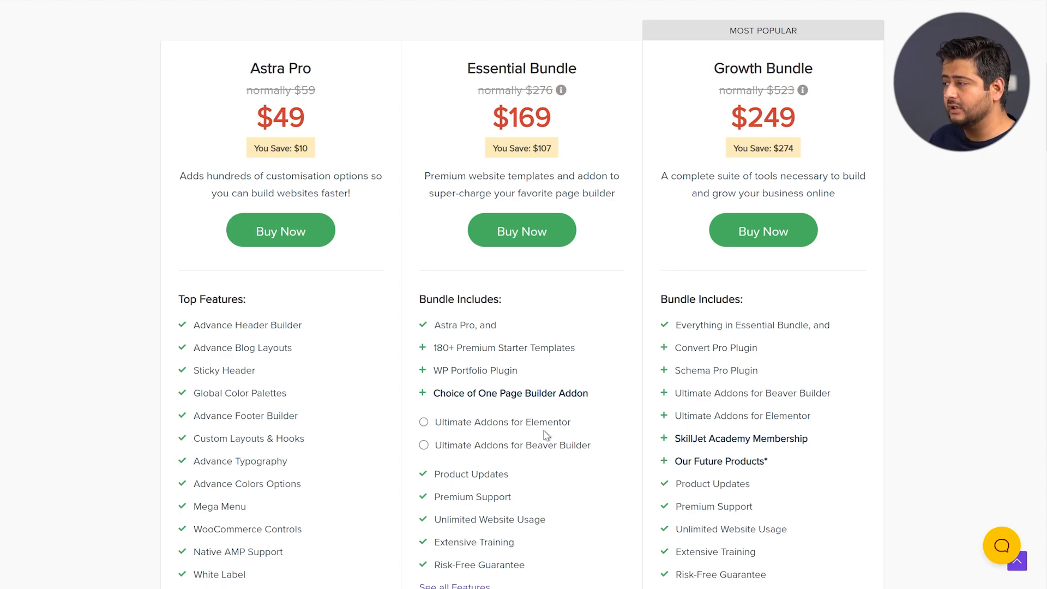
scroll(627, 407, down, 2)
scroll(631, 397, up, 2)
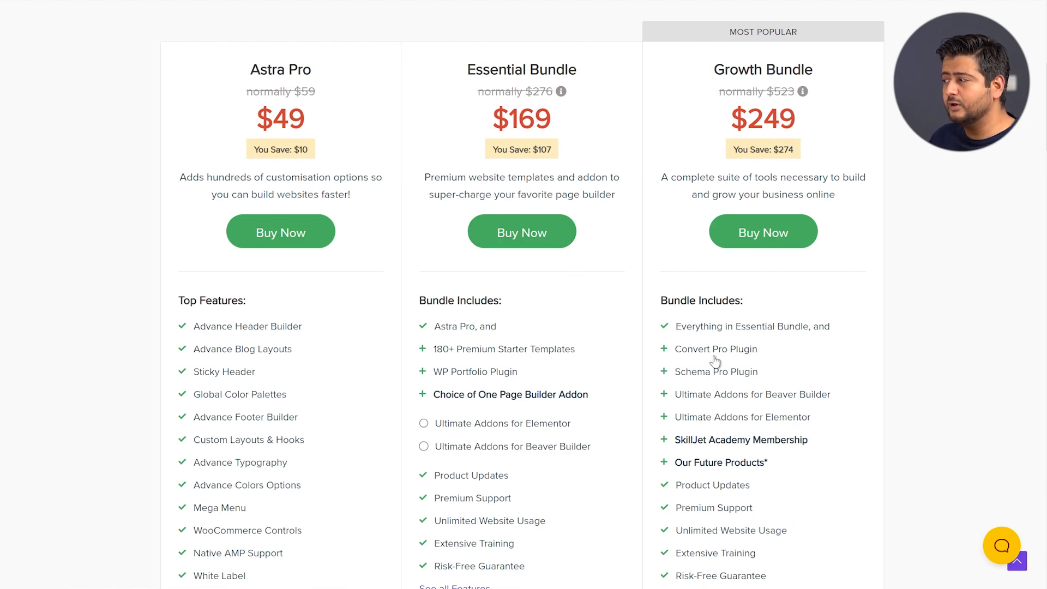
mouse_move(780, 374)
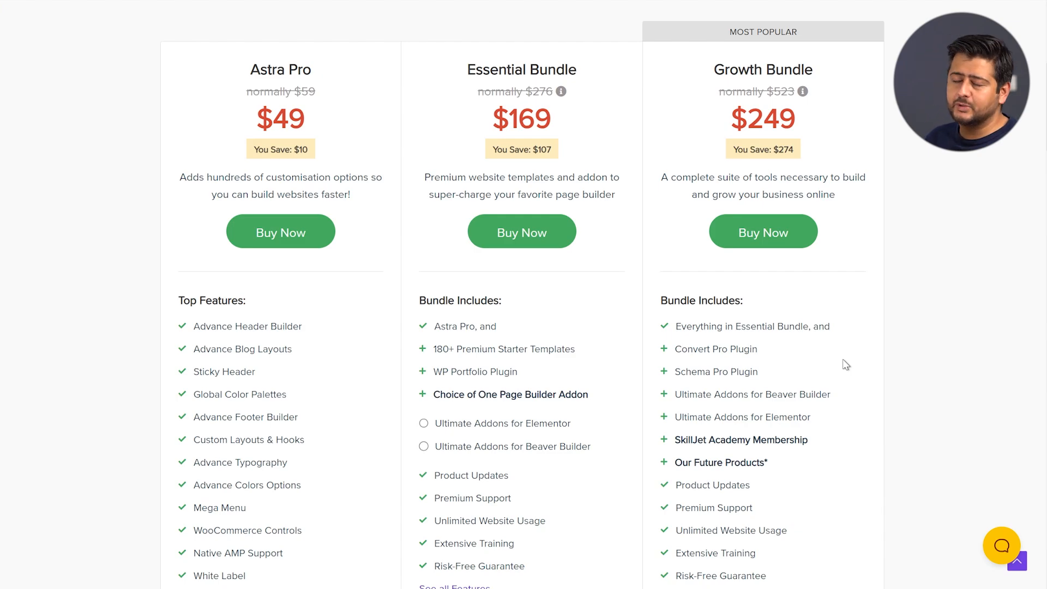
scroll(877, 303, down, 2)
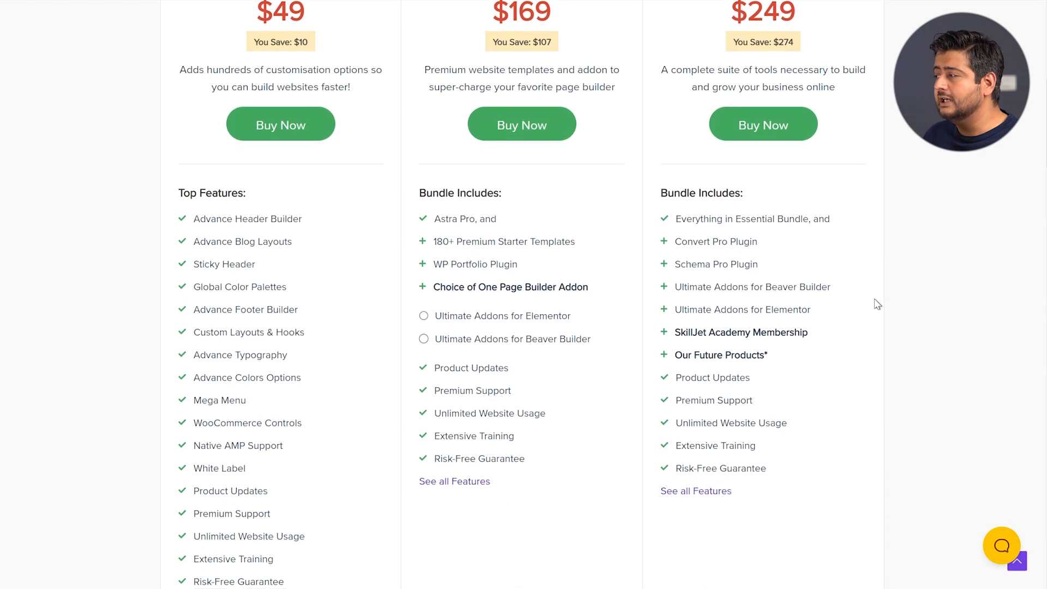
mouse_move(721, 331)
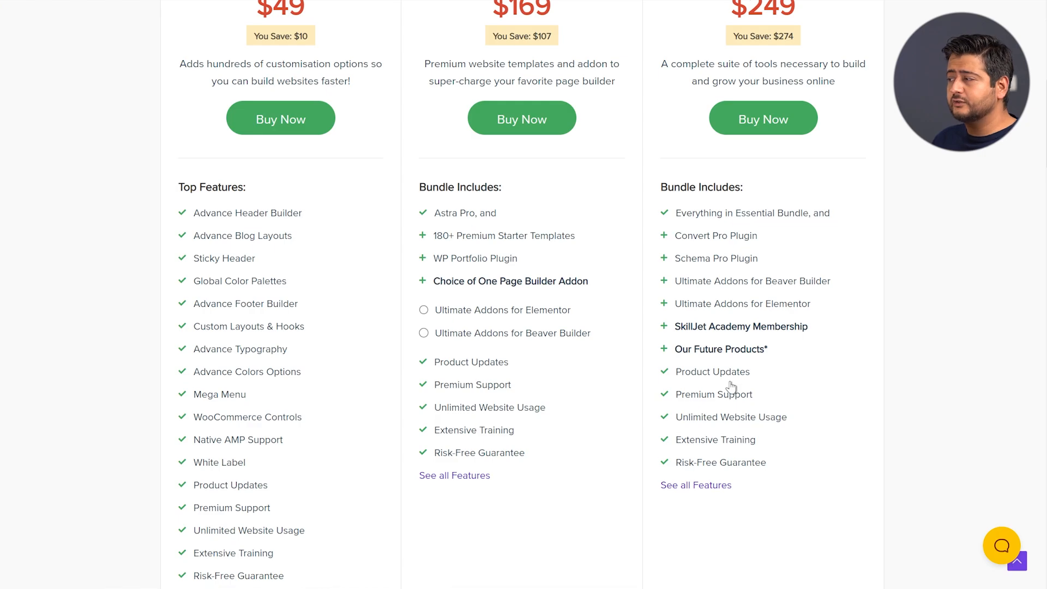
mouse_move(731, 380)
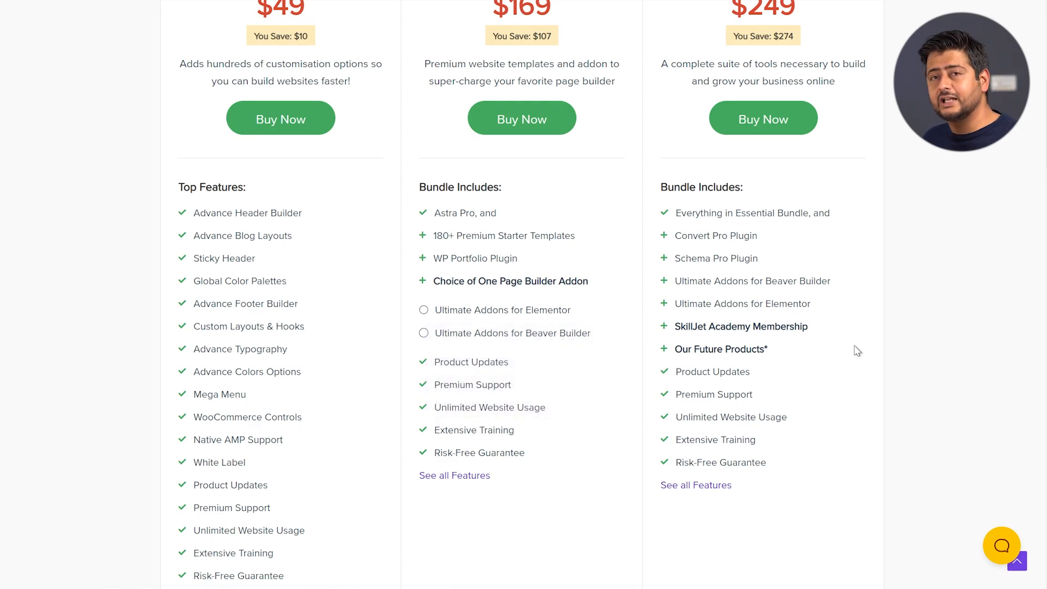
scroll(853, 369, up, 8)
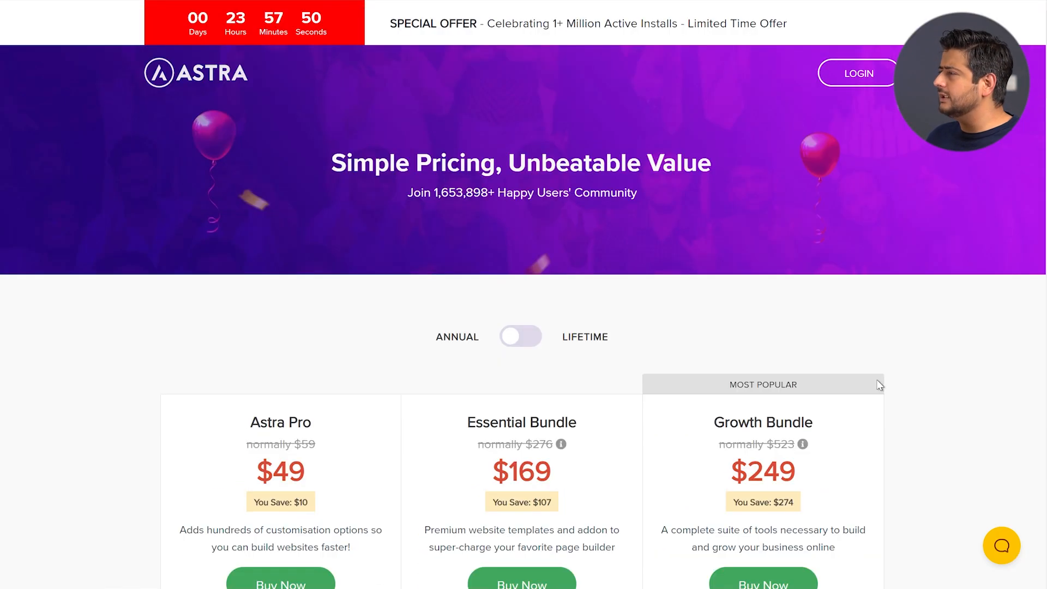